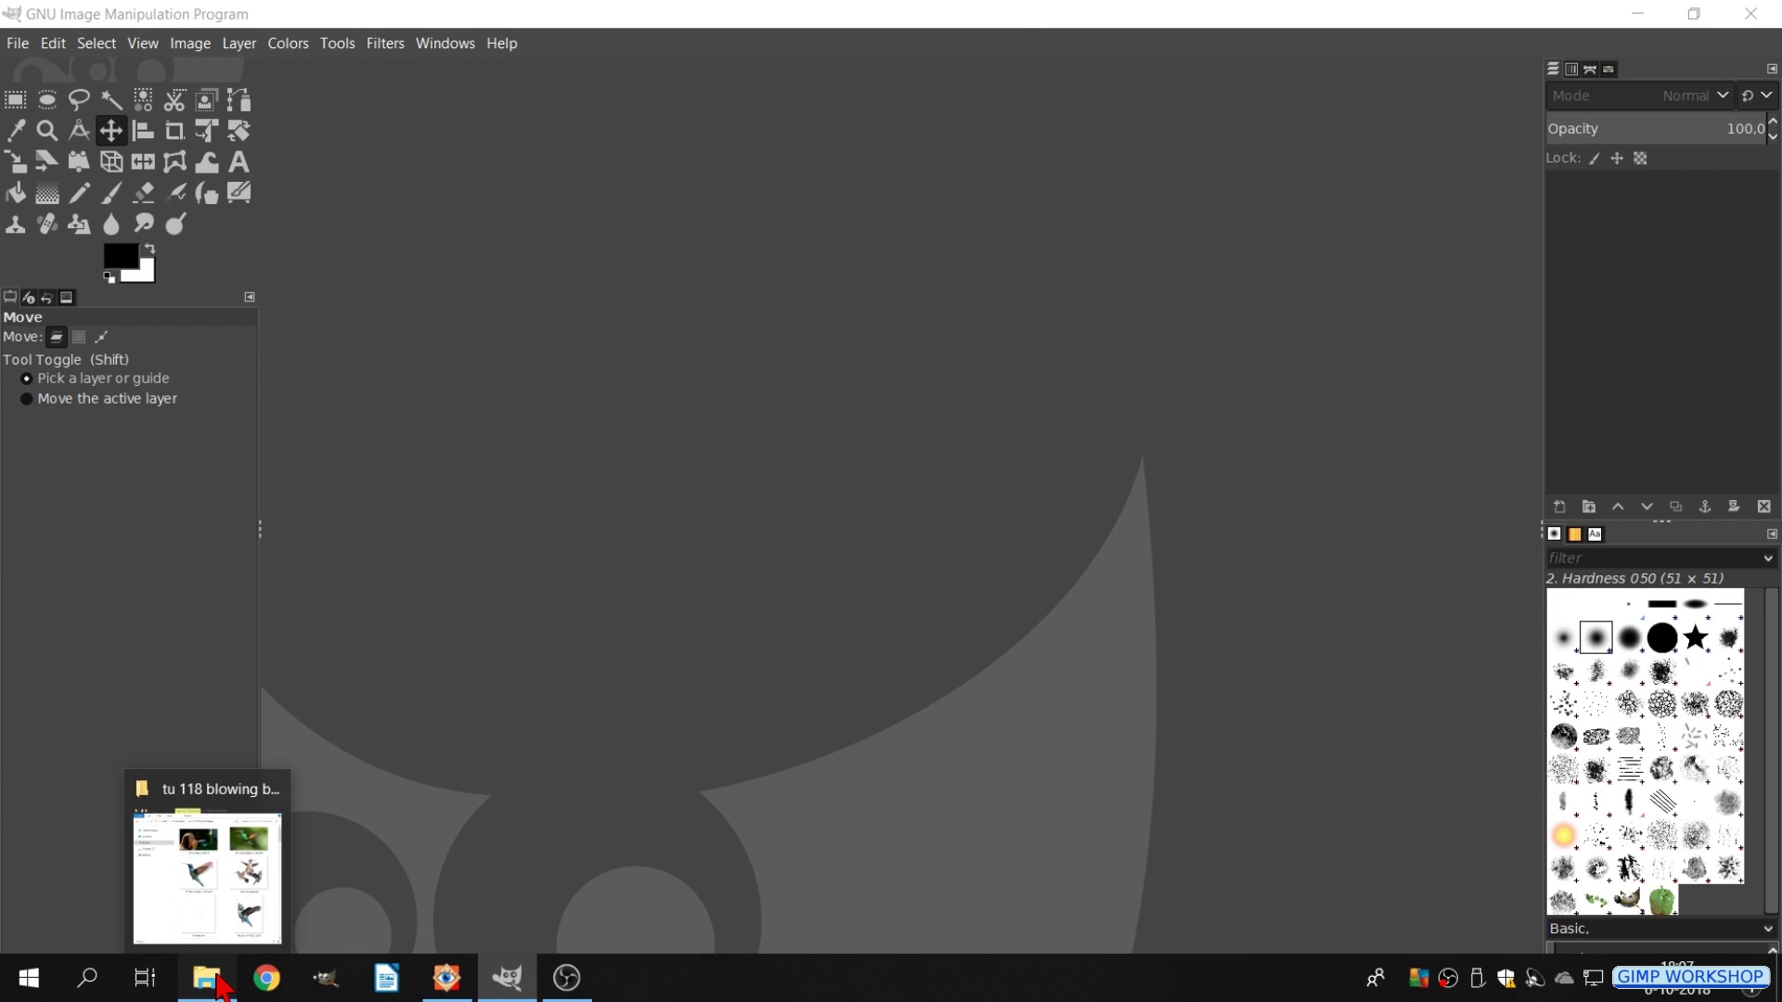
- Open the five images 01 woman-2355155 to 05 white star from the tutorial folder in GIMP, ignoring the PNG offset
click(221, 996)
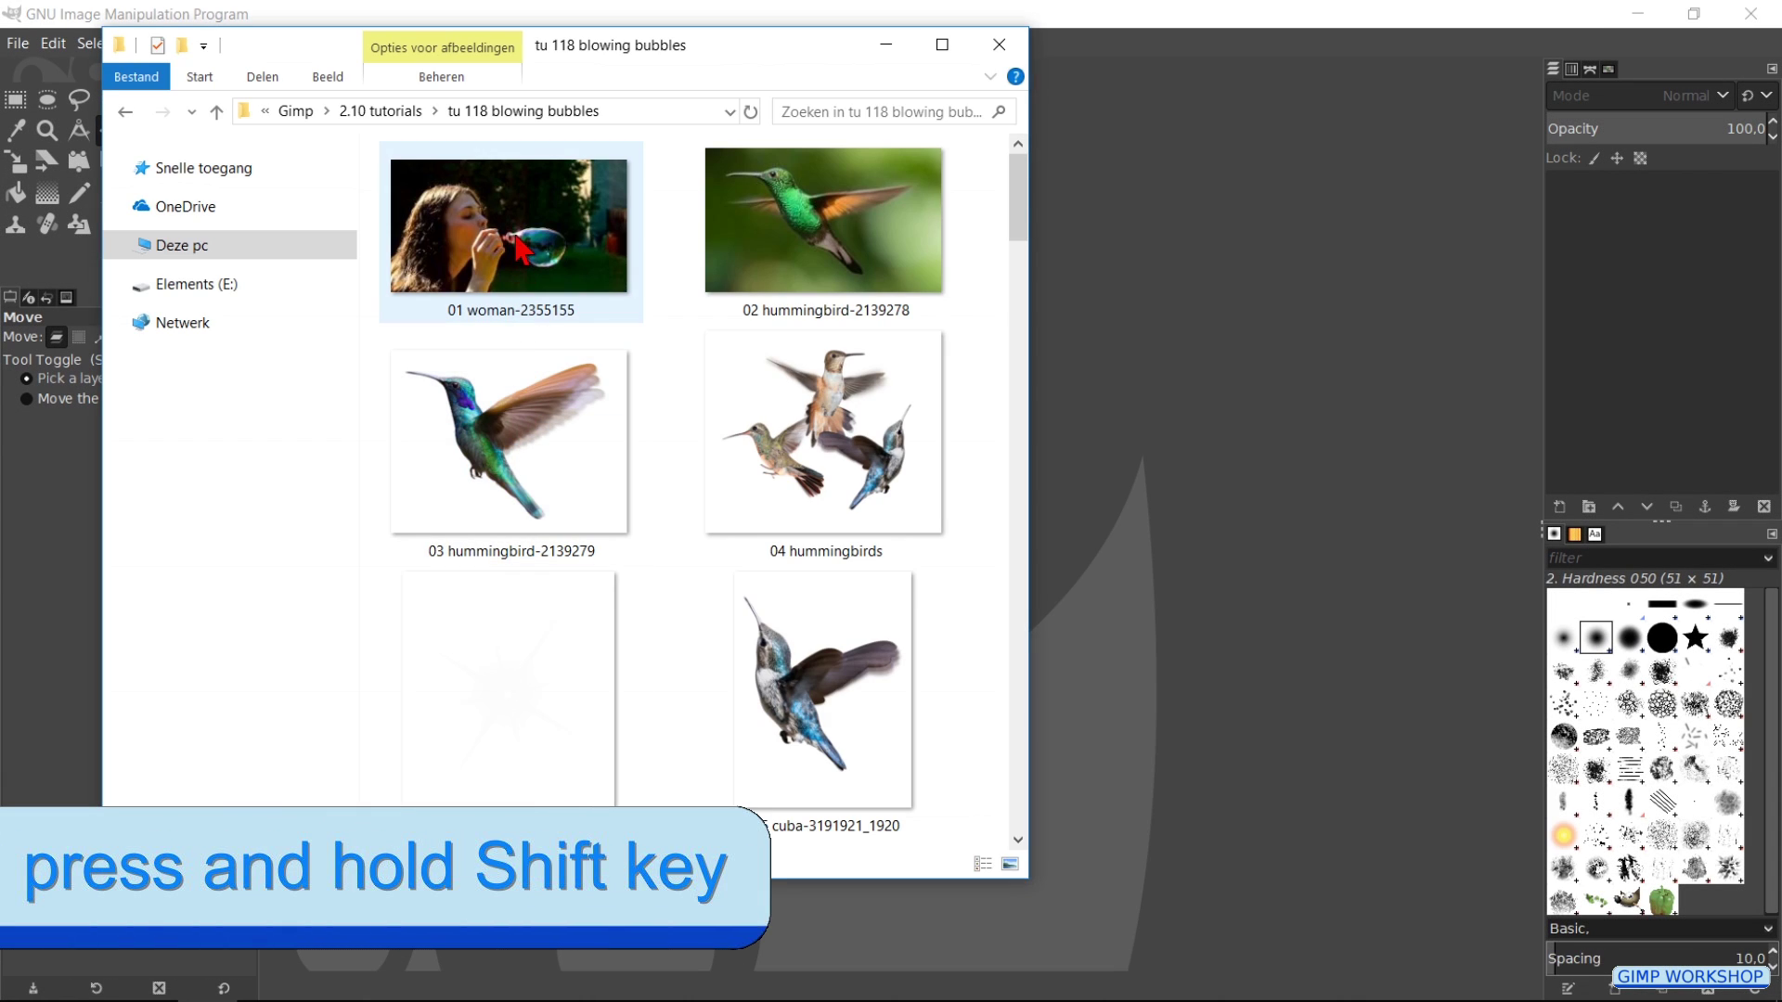
shift+click(780, 260)
shift+click(766, 383)
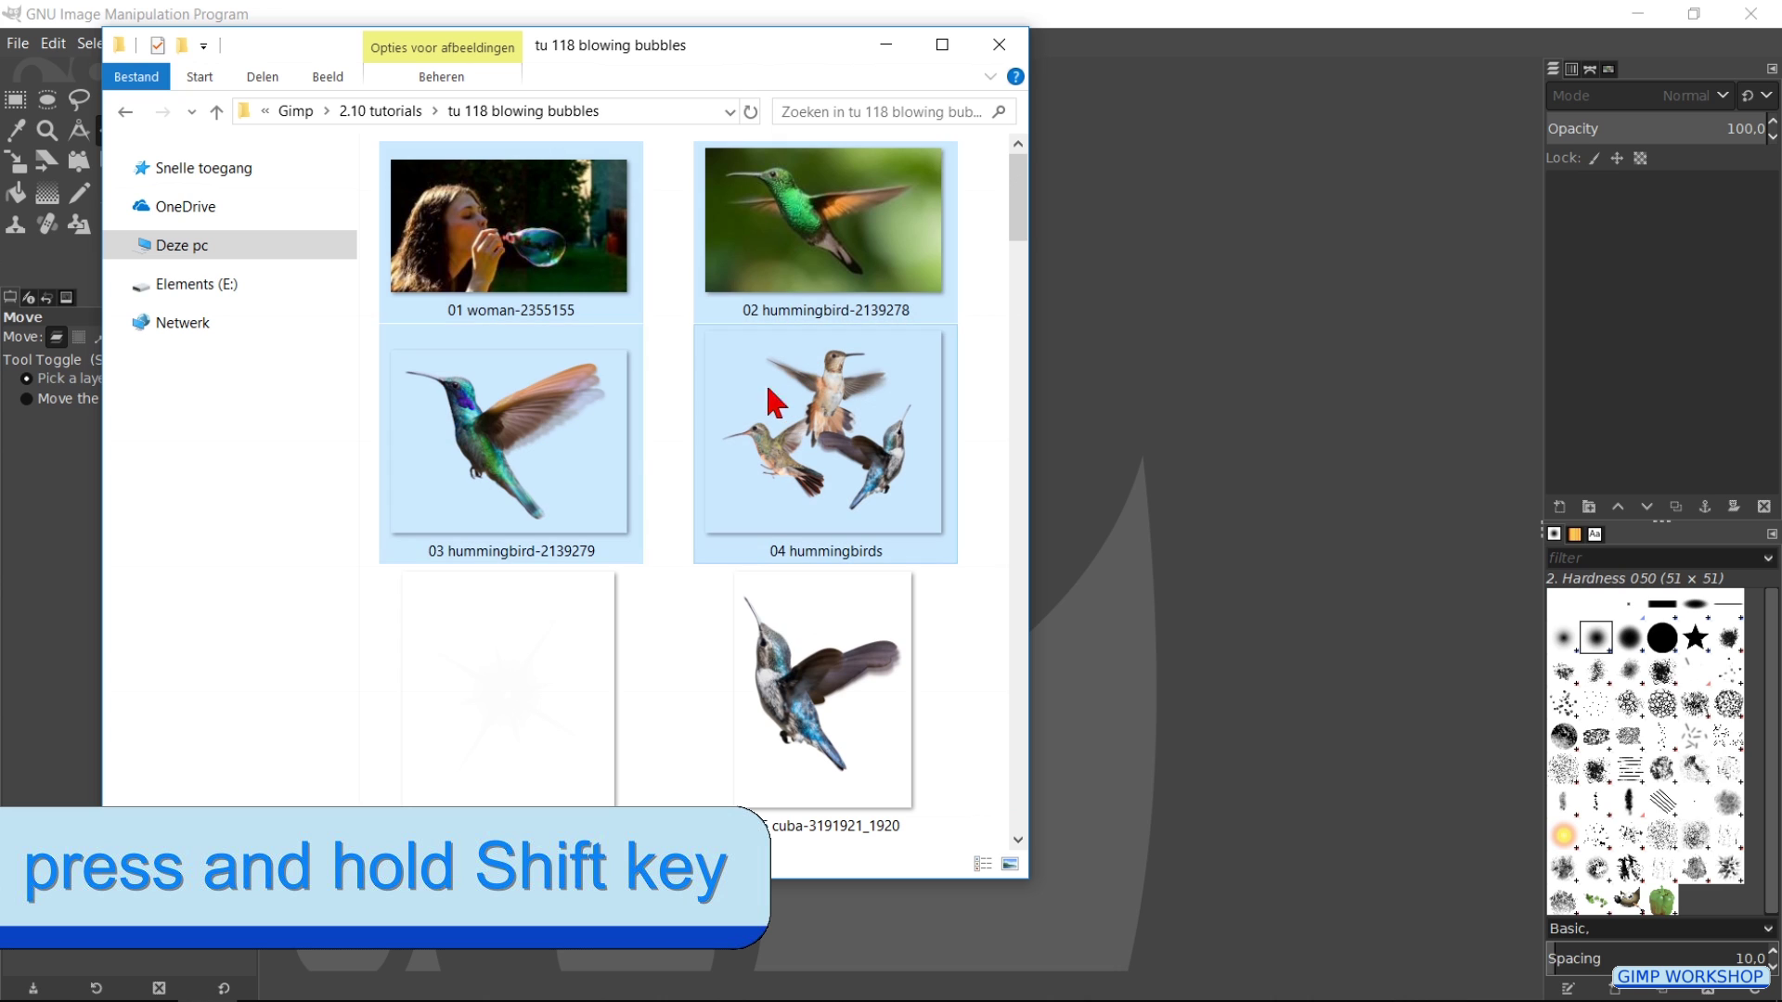
shift+click(462, 700)
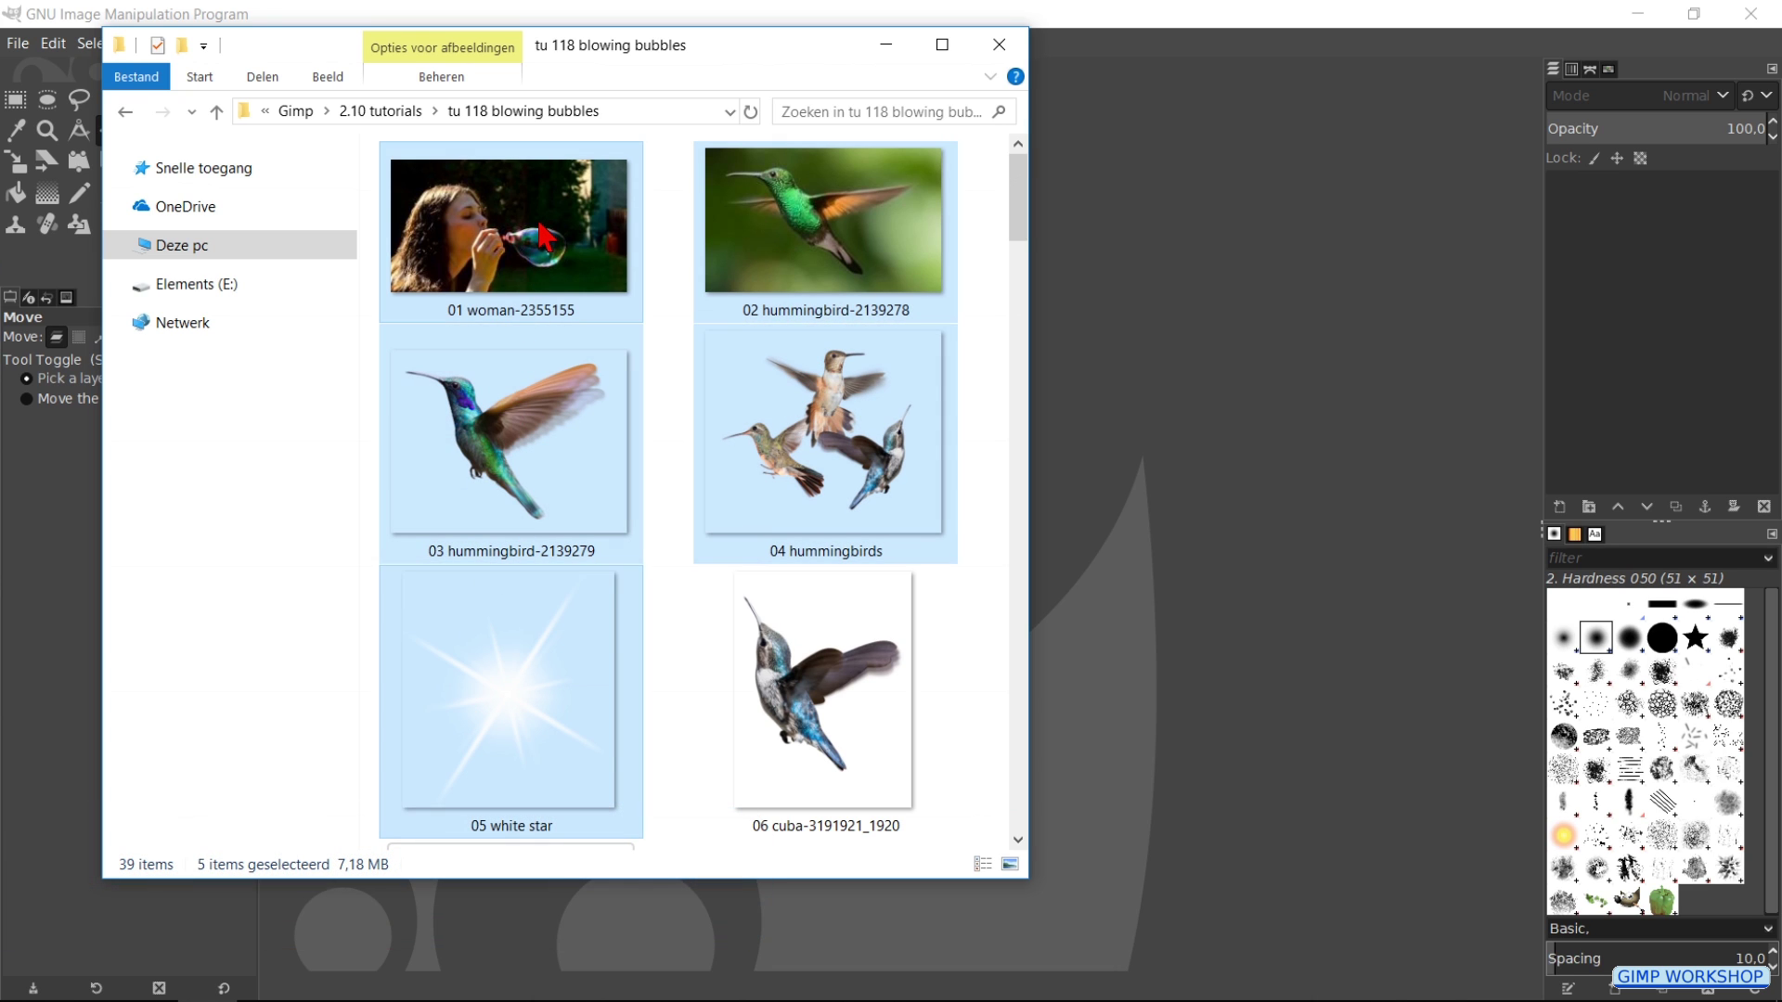
drag(541, 236, 1086, 363)
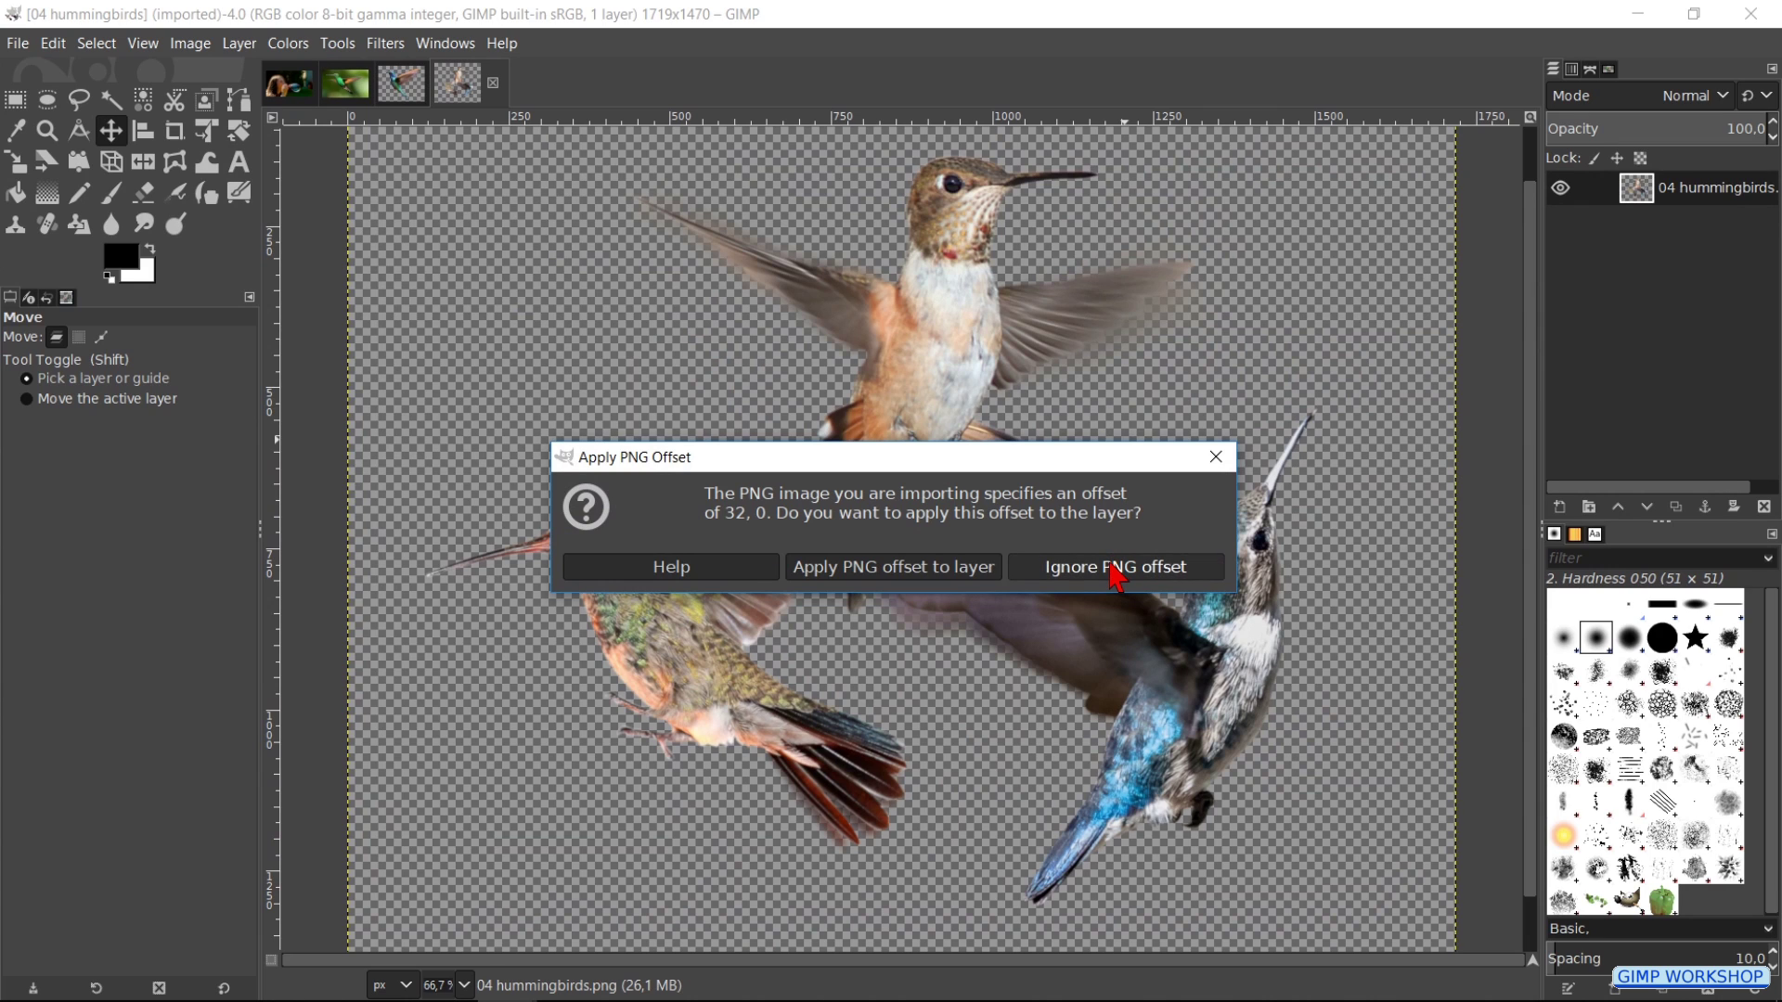
click(1114, 570)
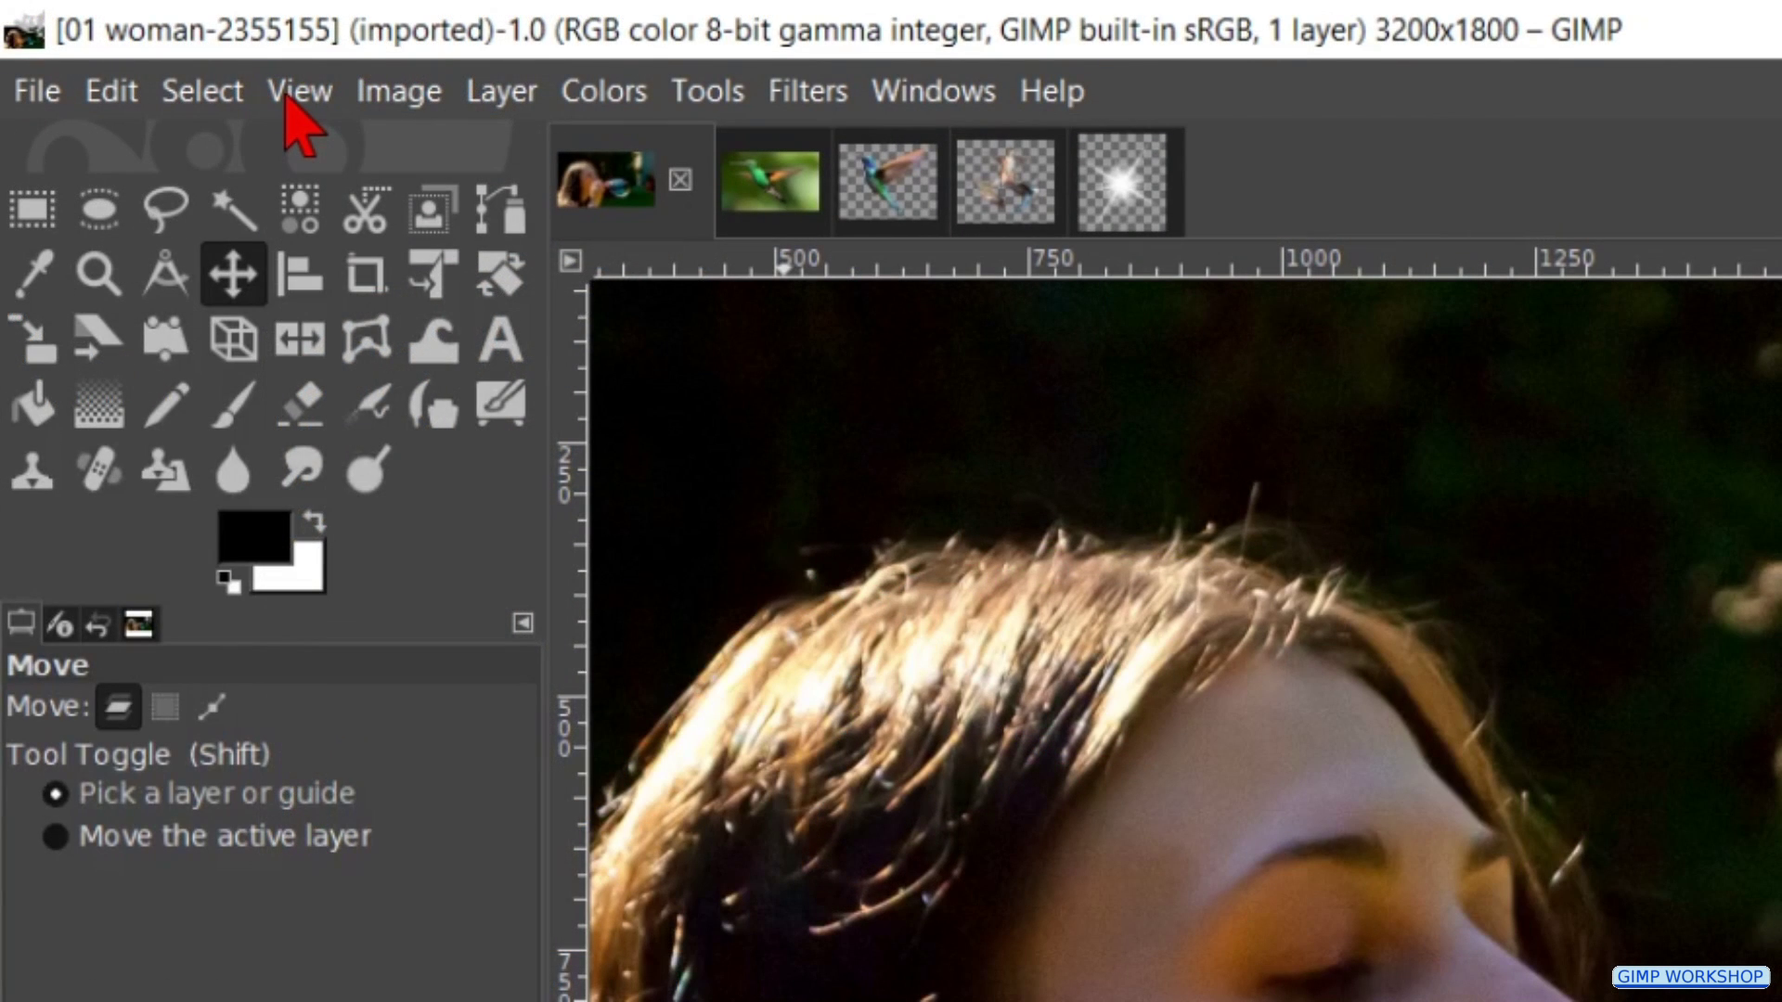
- Activate the Clone tool for the woman image and set its brush size to 500
click(292, 92)
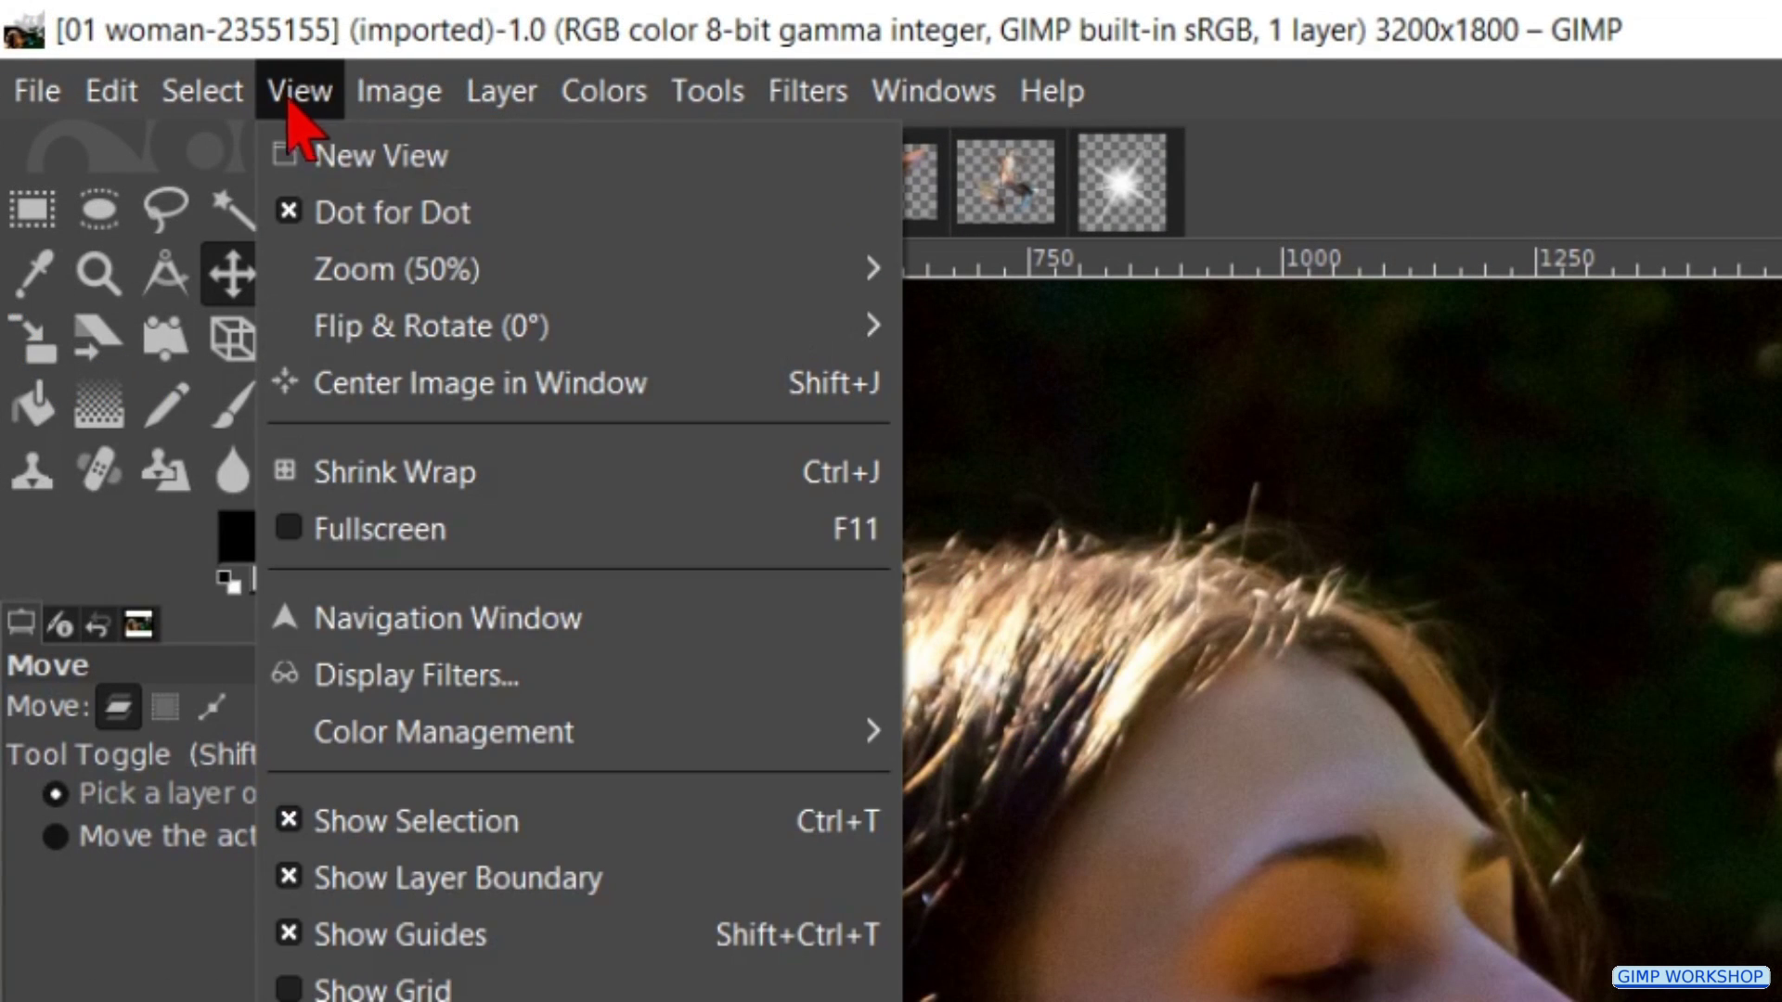
mouse_move(733, 276)
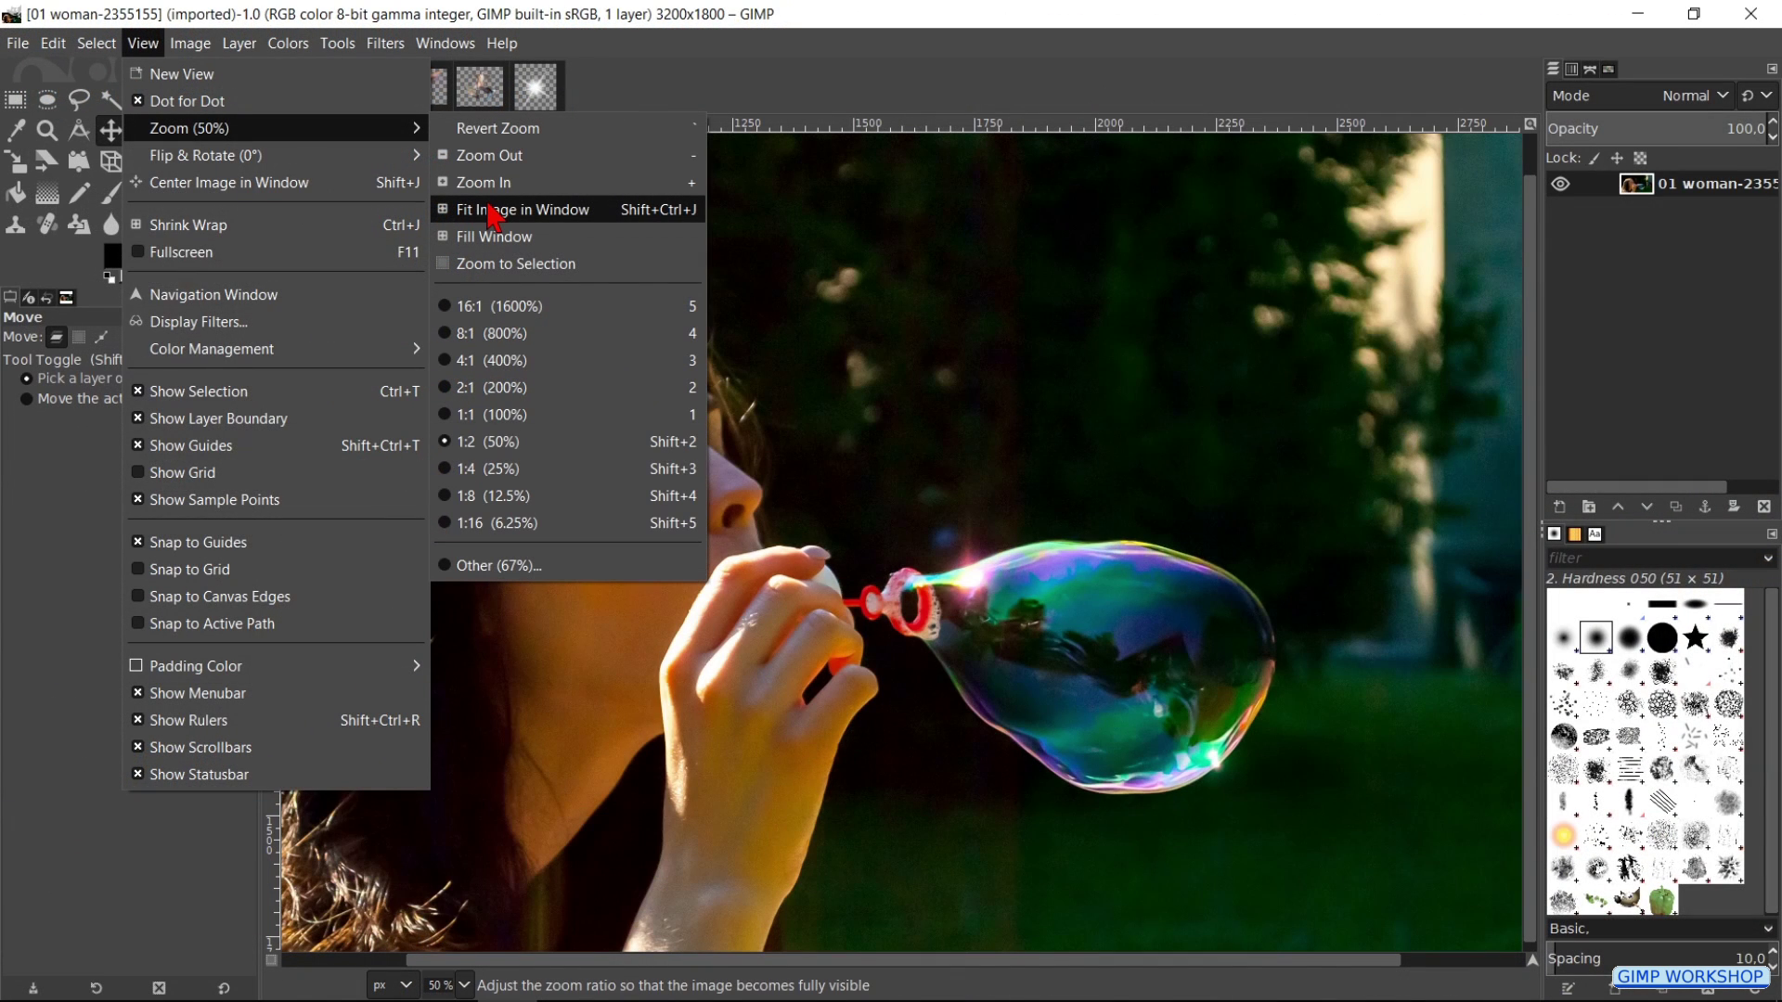
click(492, 215)
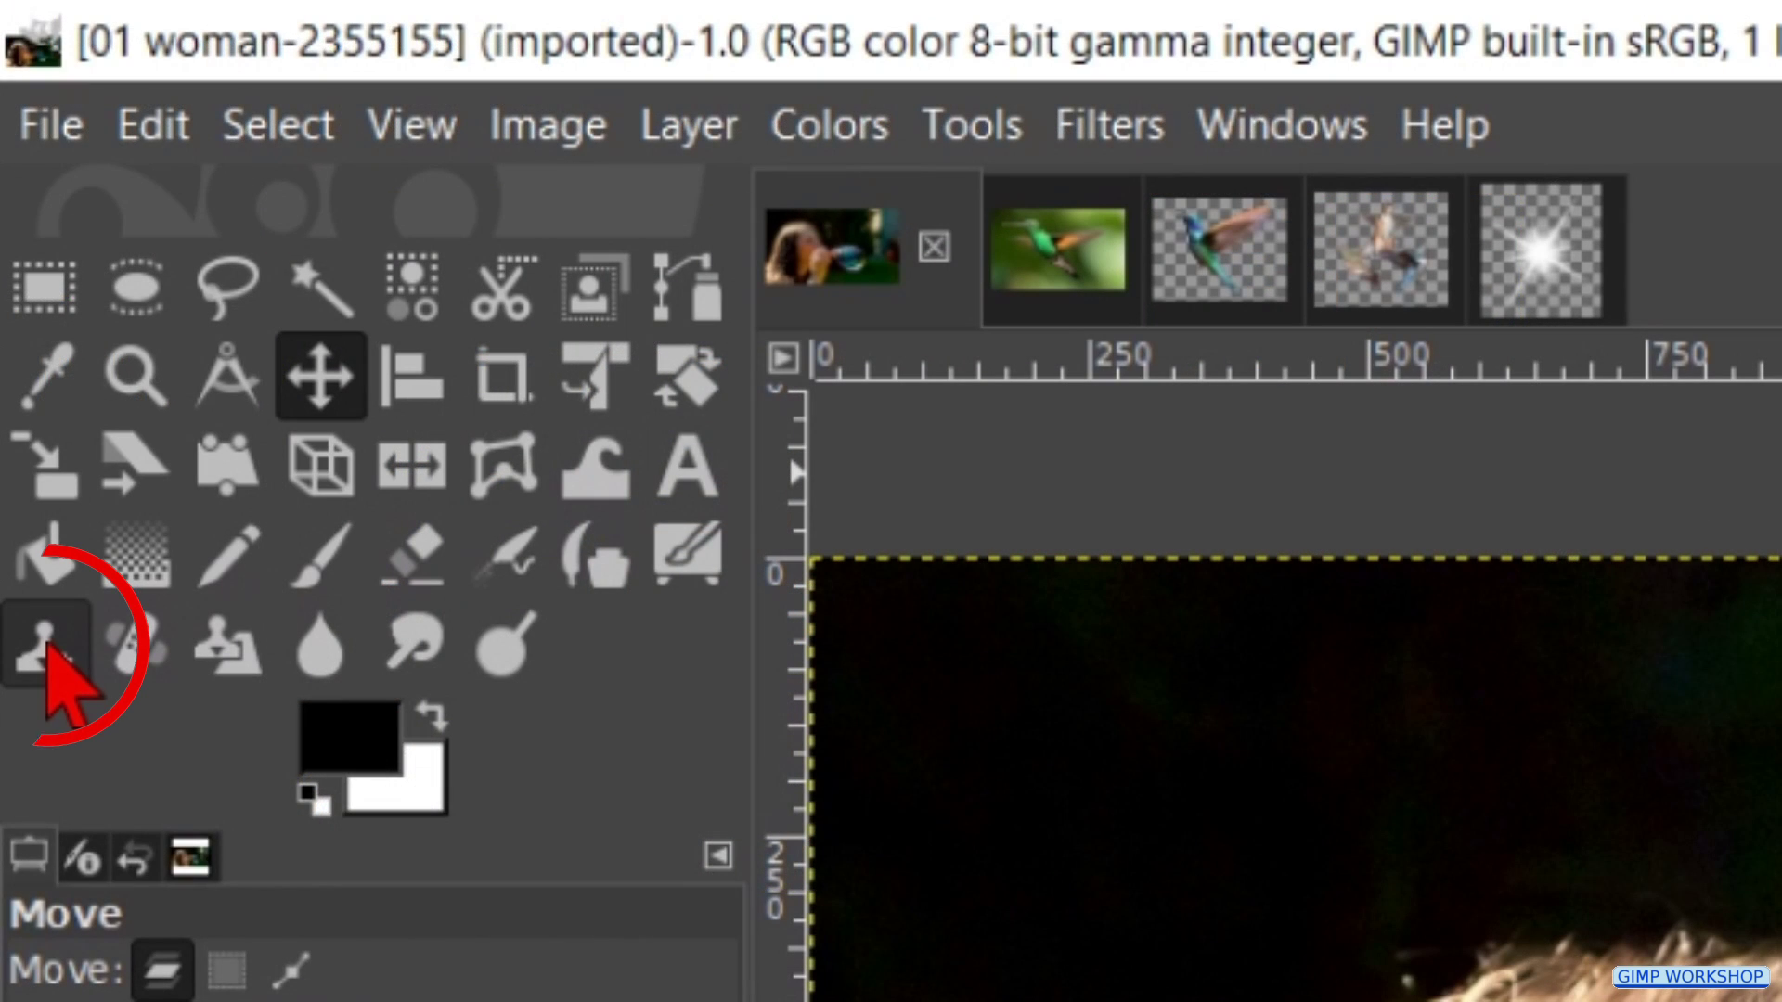
click(44, 645)
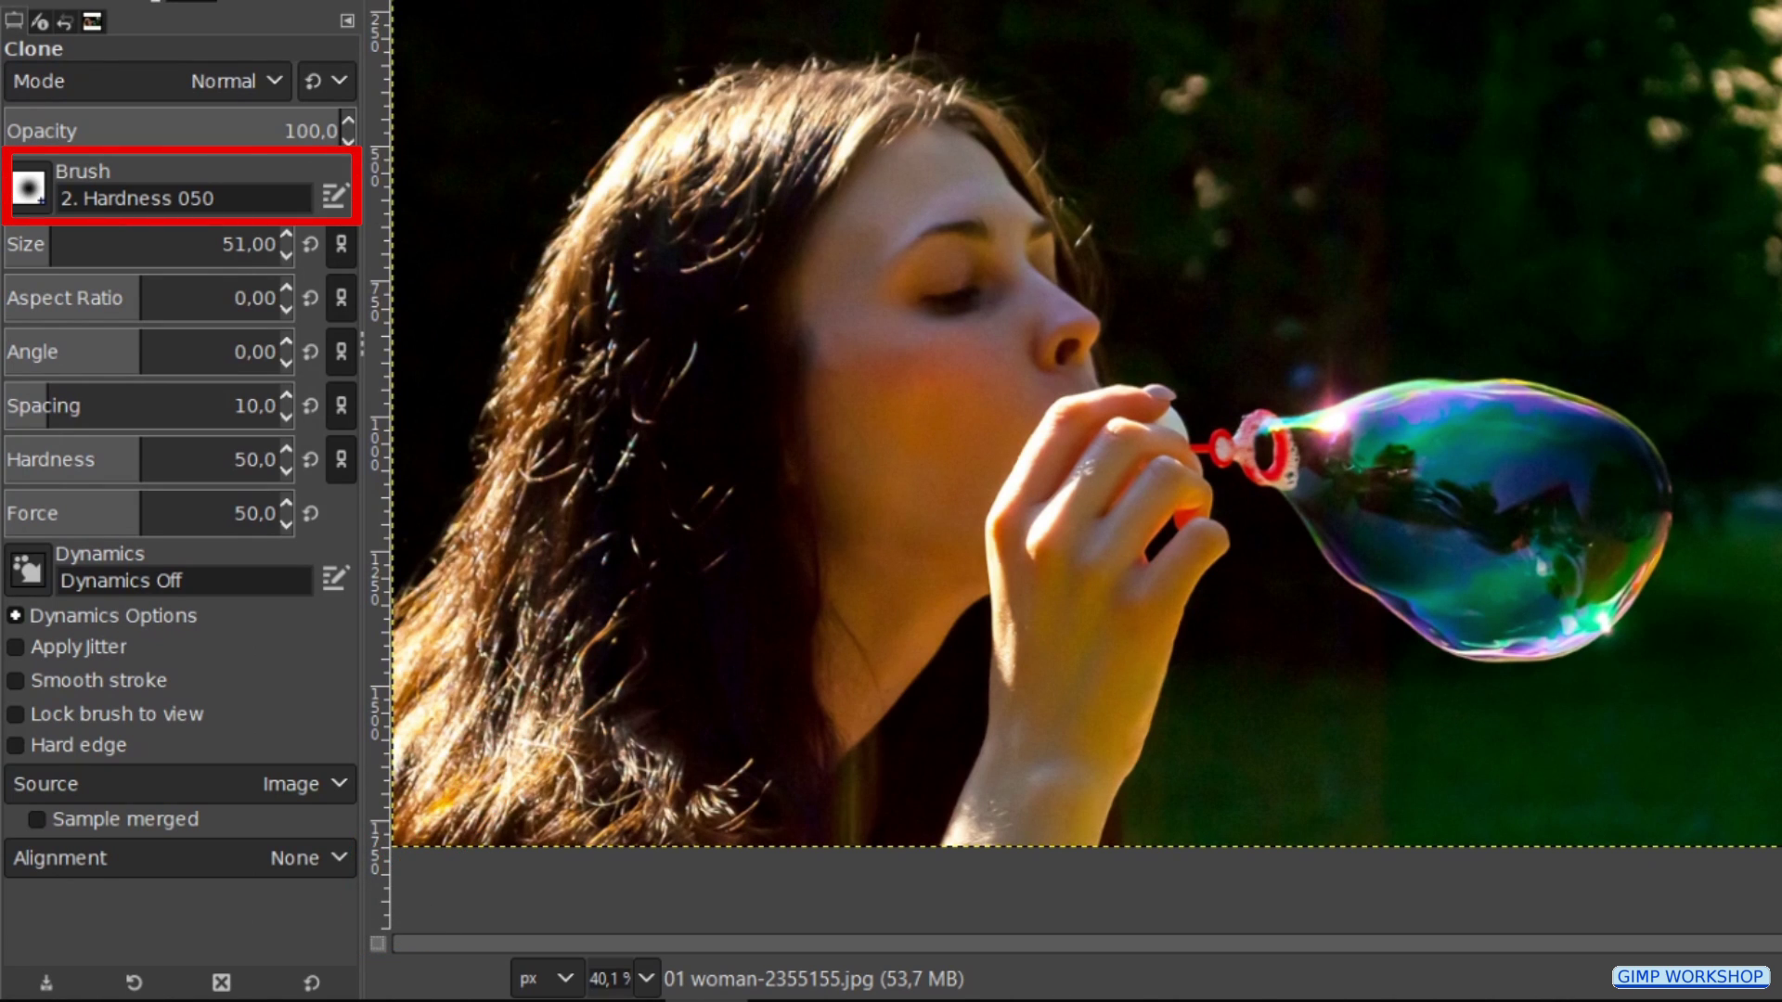
click(247, 244)
text(5)
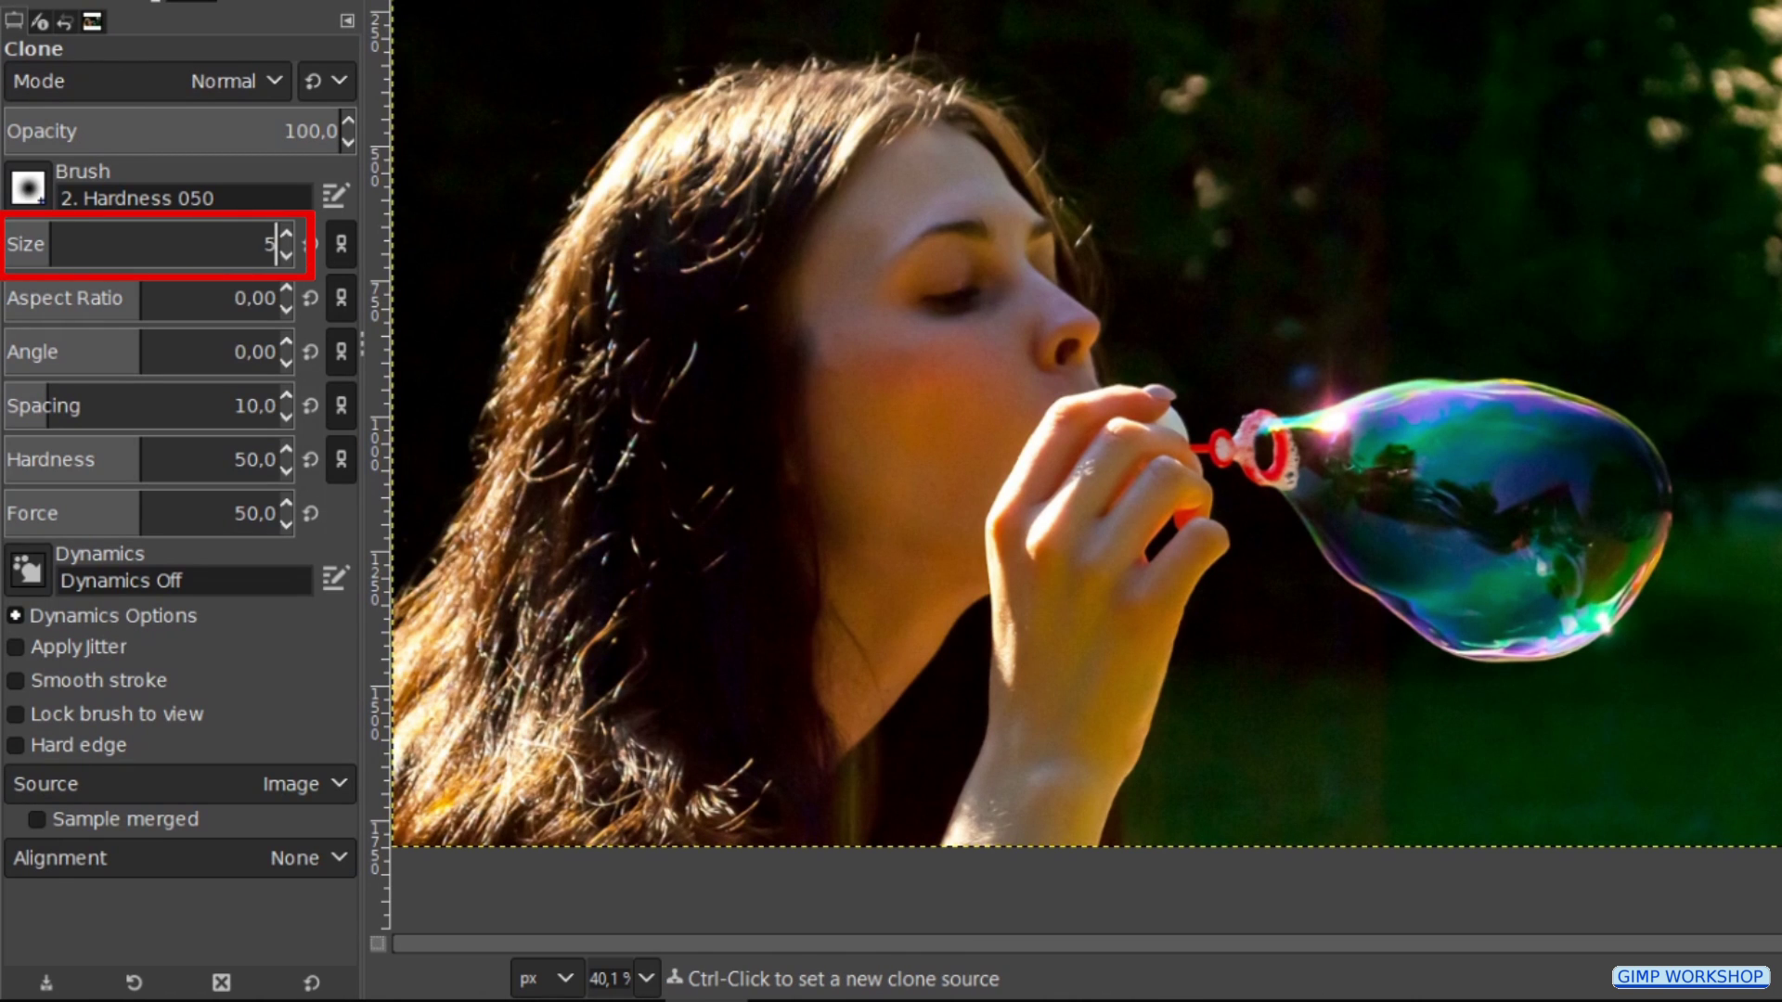
text(00)
key(Return)
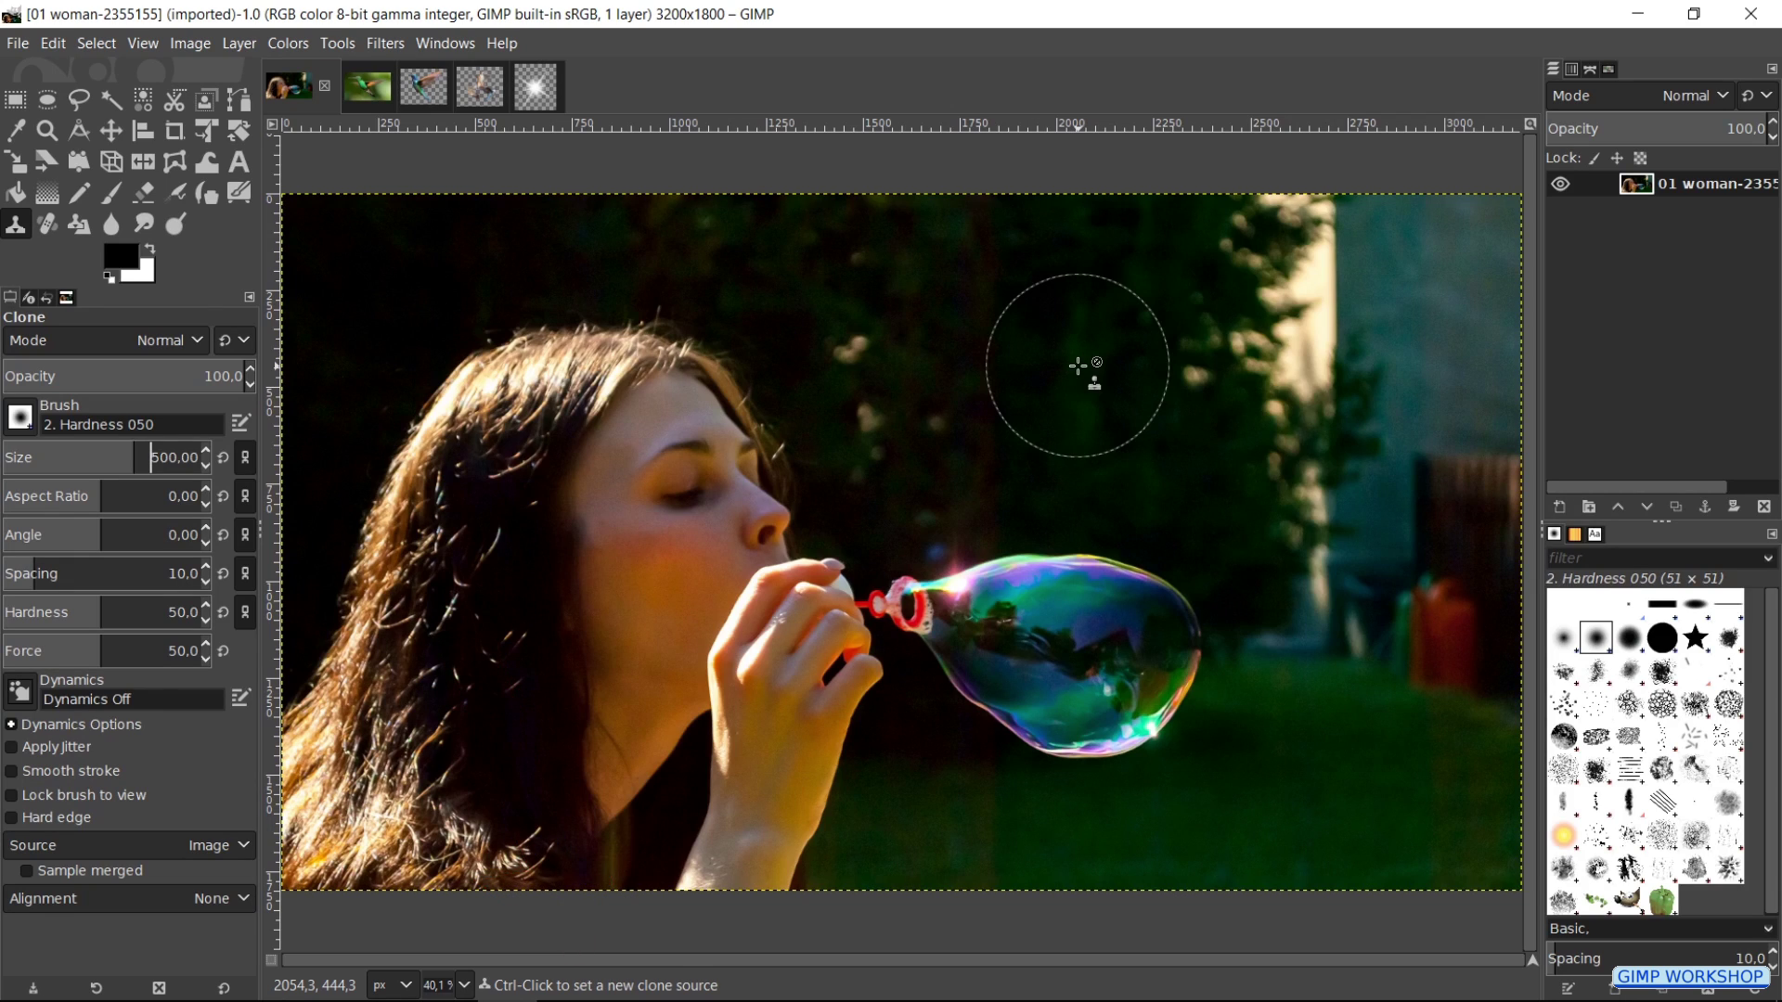
- Clone dark foliage from above the bubble over the bright vertical strip in the background, undoing the stroke that copies part of the bubble
key(ctrl)
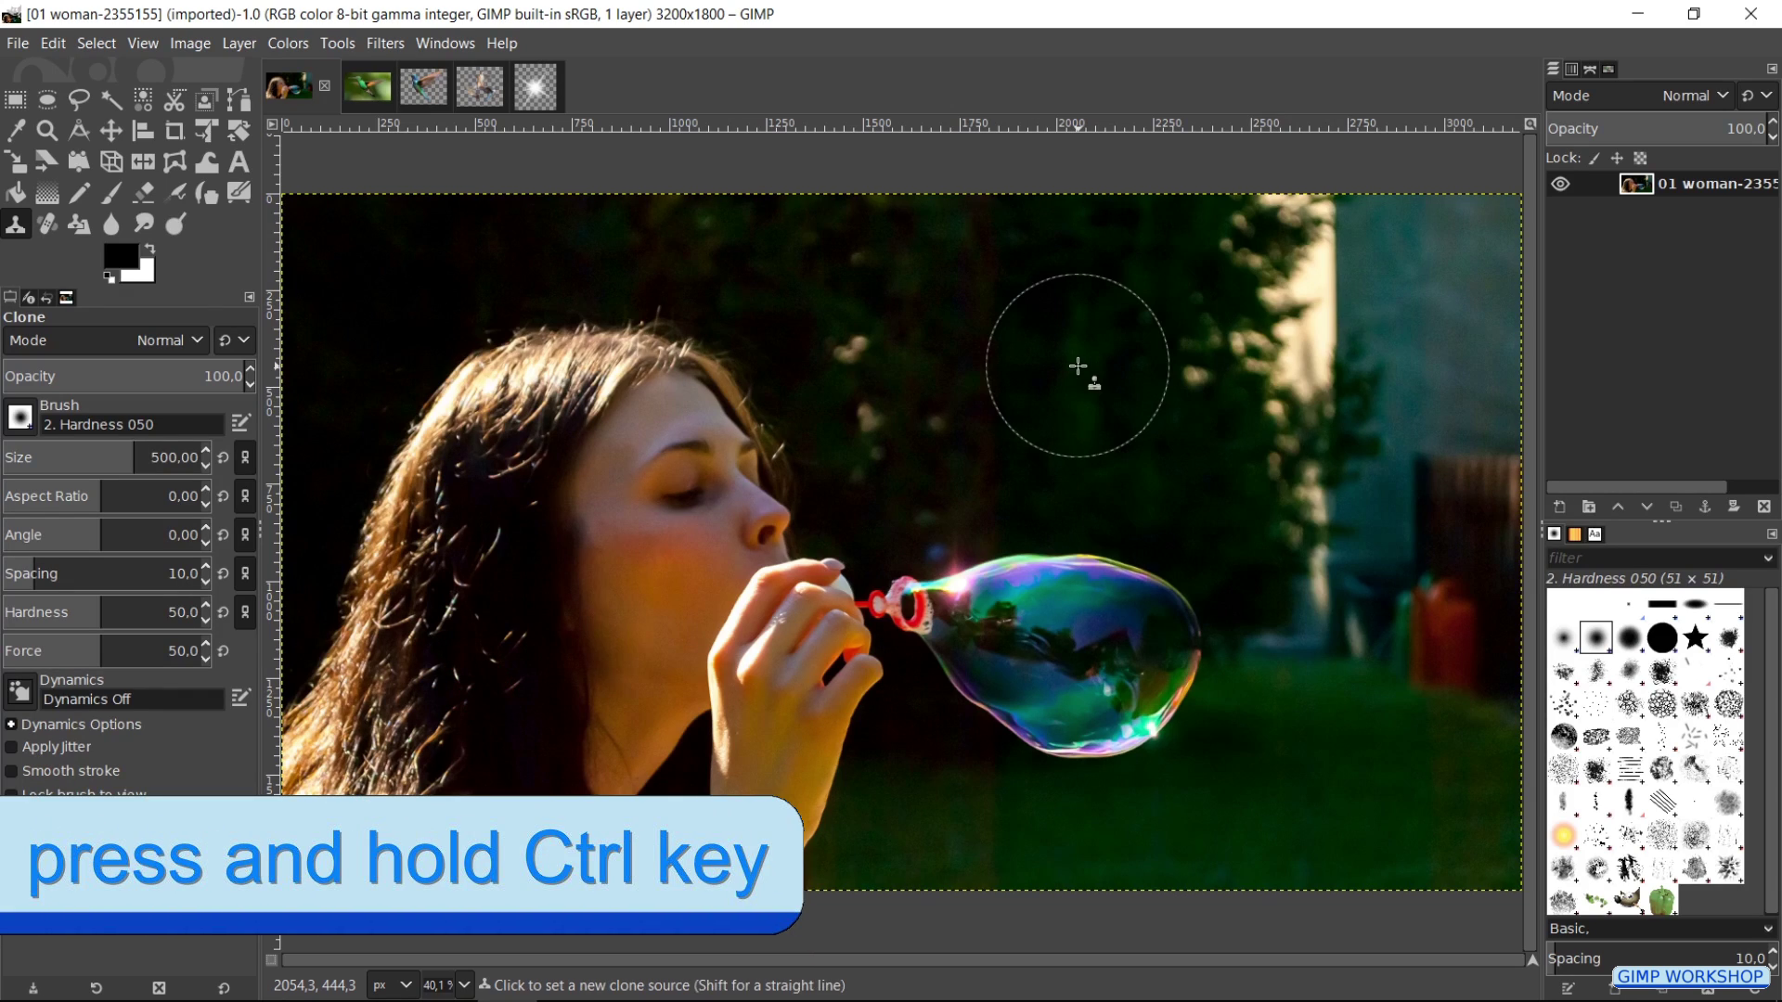
ctrl+click(1078, 366)
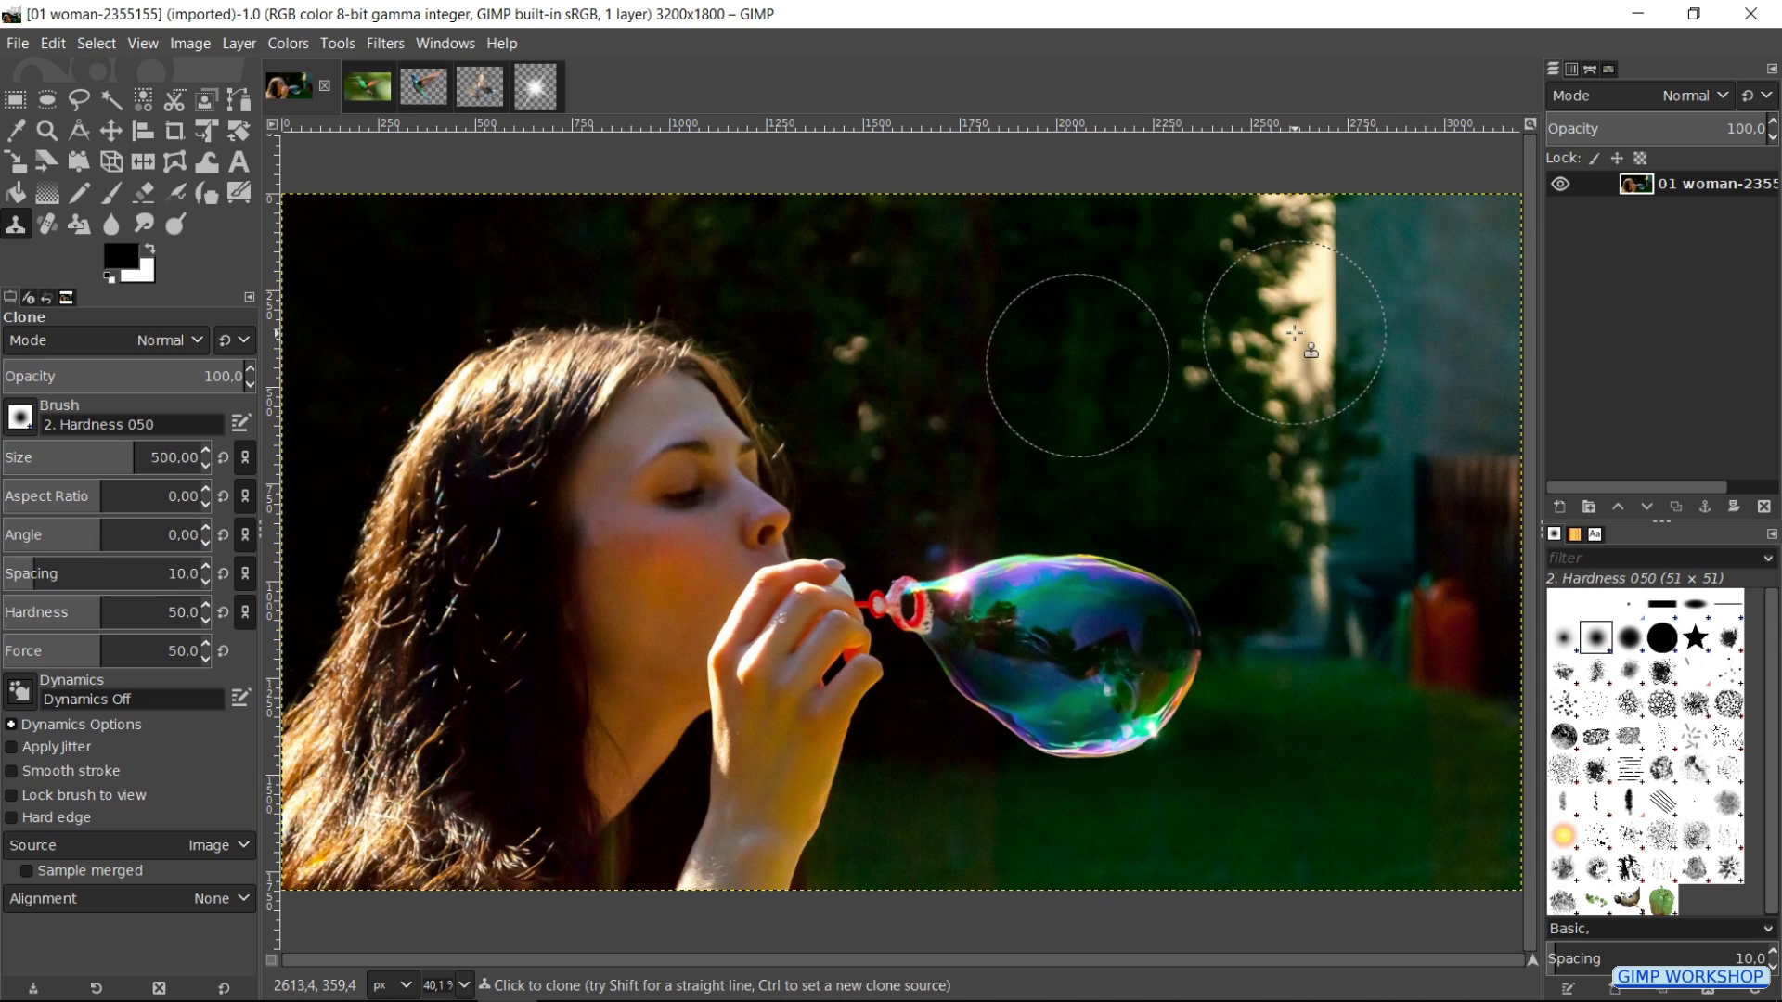
drag(1295, 333, 1295, 333)
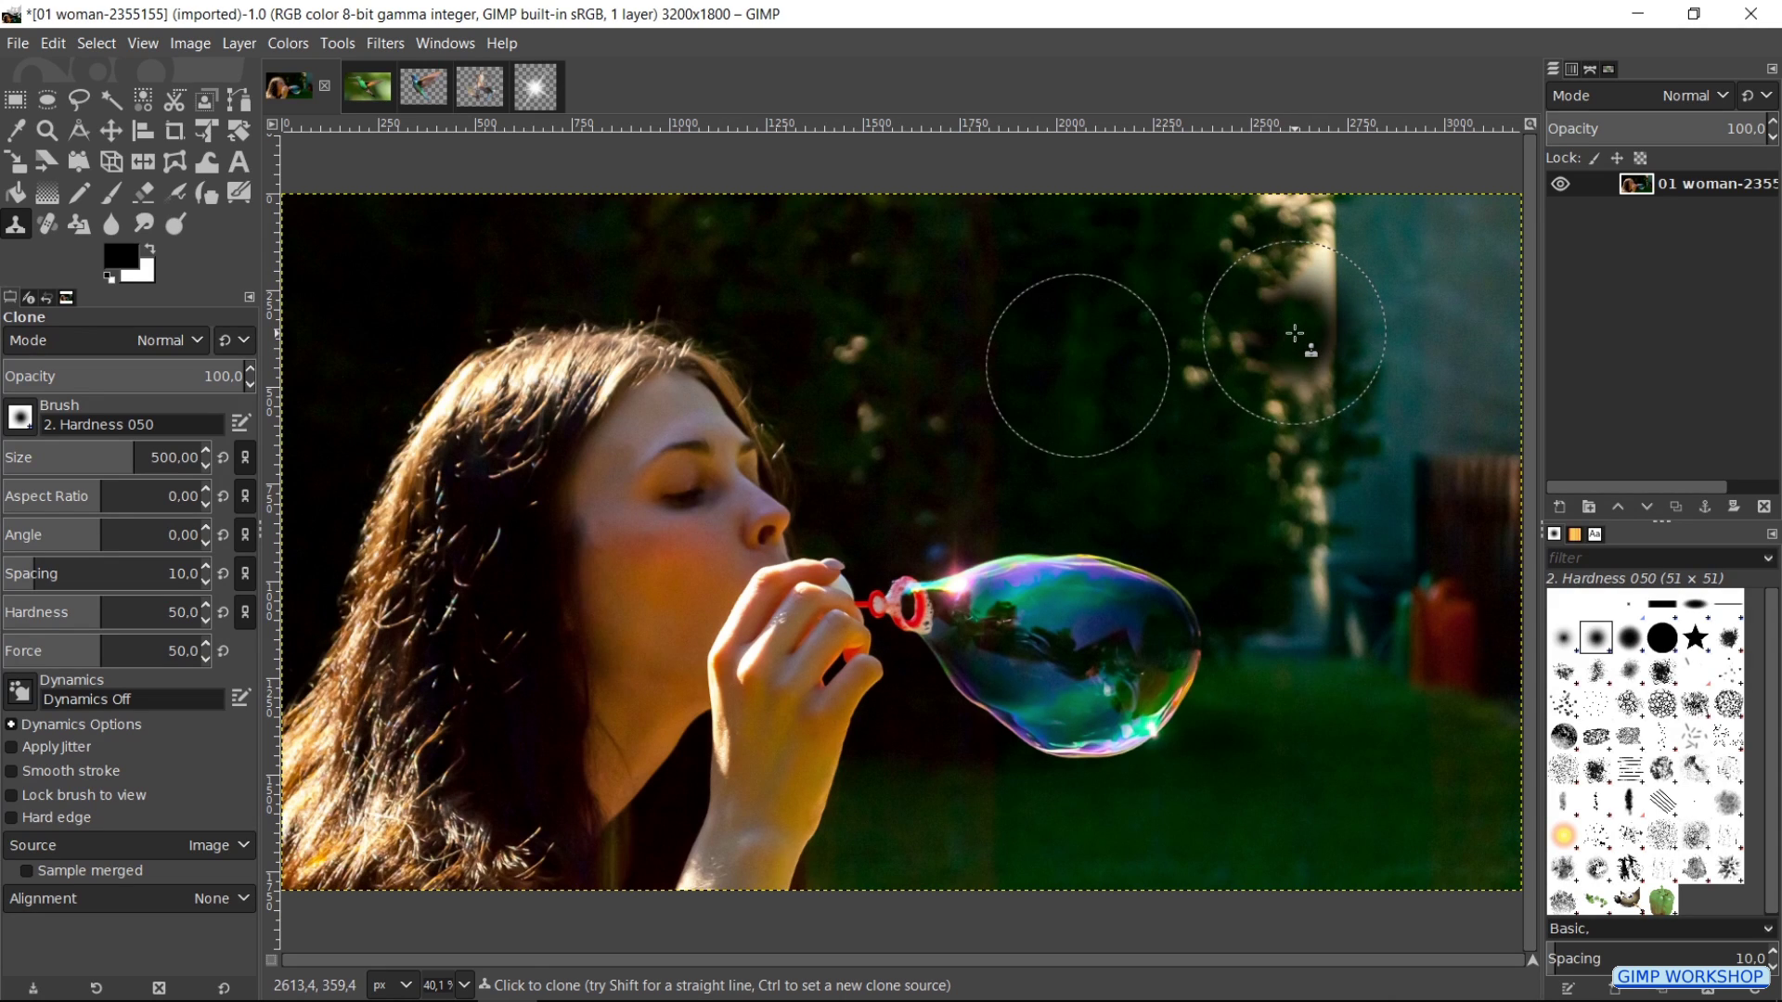
mouse_move(1295, 332)
mouse_down()
mouse_move(1267, 396)
mouse_move(1295, 575)
mouse_up()
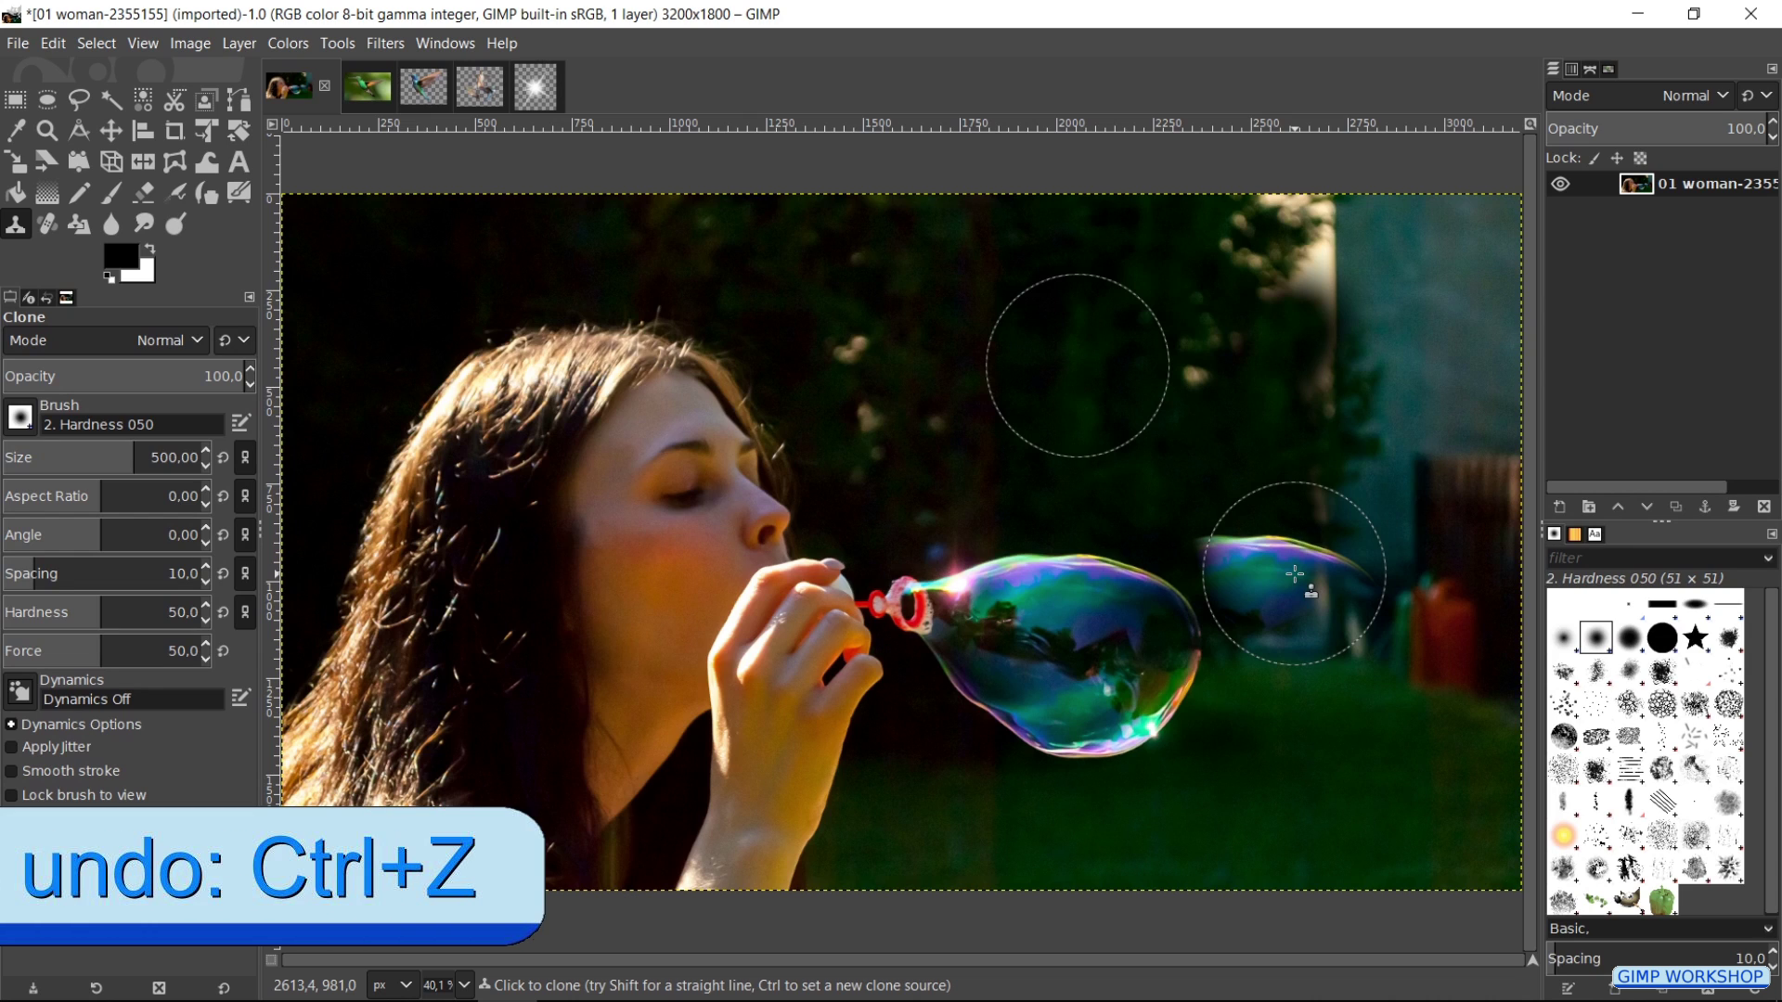
key(ctrl+z)
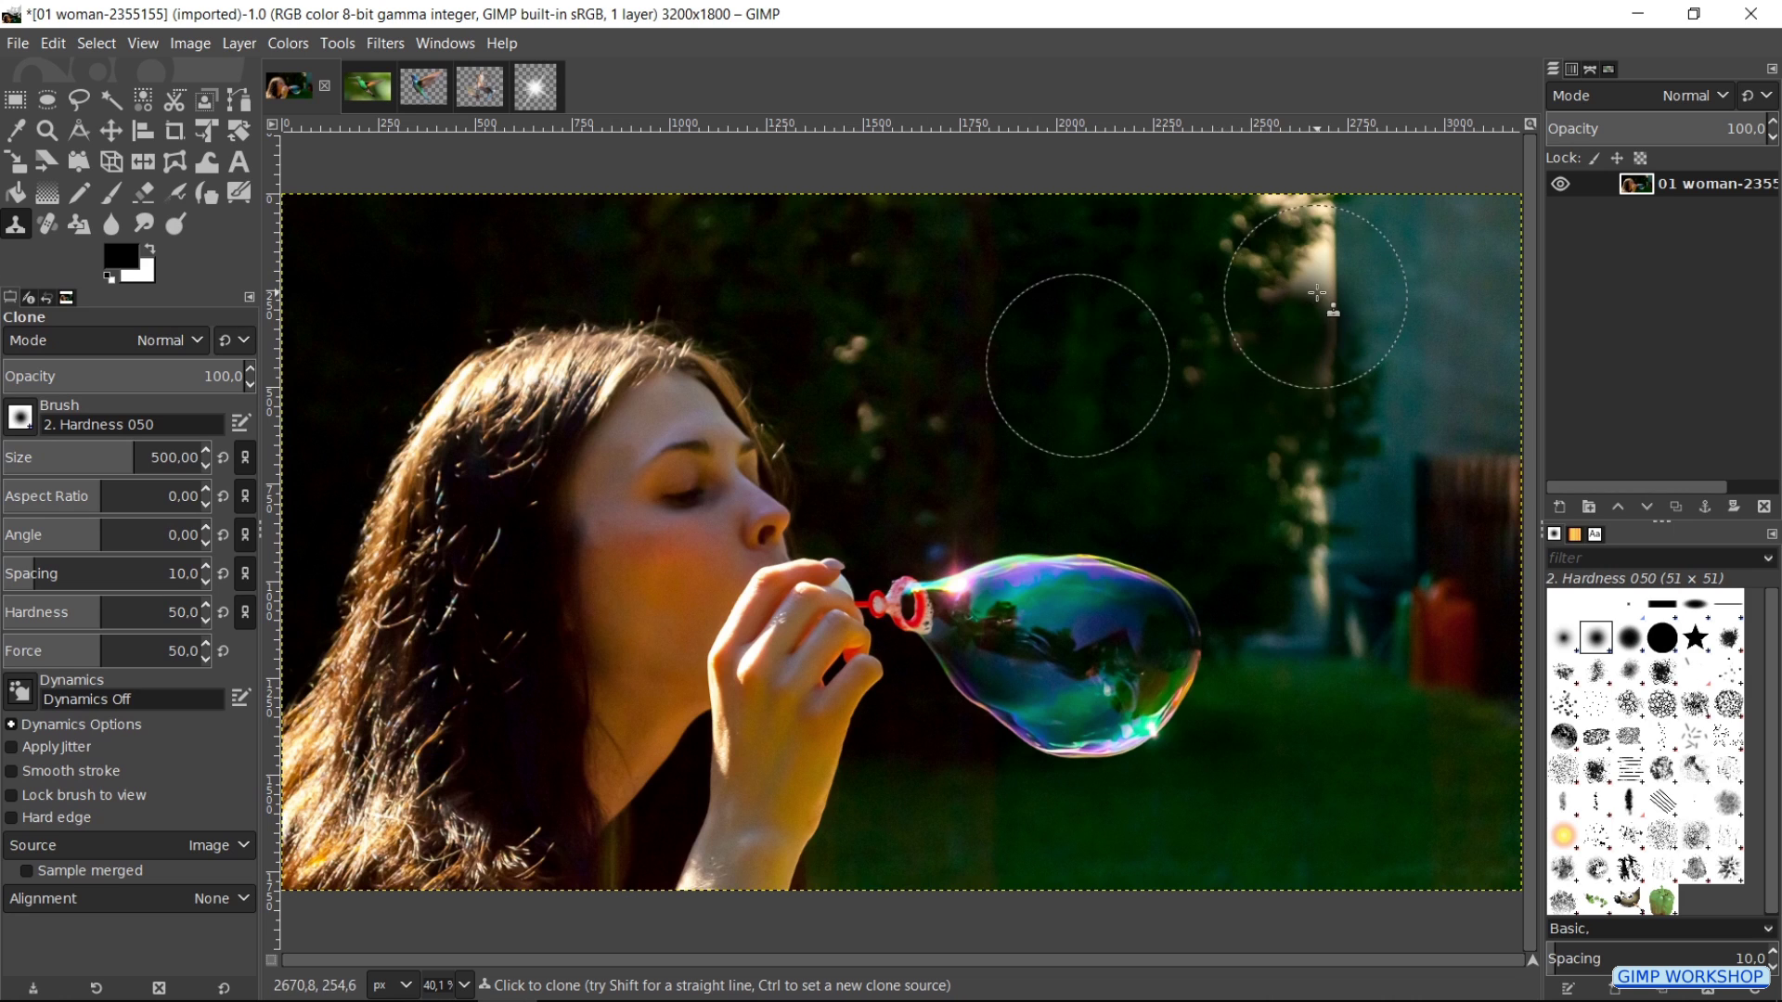
mouse_move(1235, 234)
mouse_down()
mouse_move(1345, 263)
mouse_move(1352, 247)
mouse_move(1439, 347)
mouse_move(1334, 359)
mouse_move(1346, 601)
mouse_move(1314, 509)
mouse_move(1279, 475)
mouse_move(1295, 518)
mouse_up()
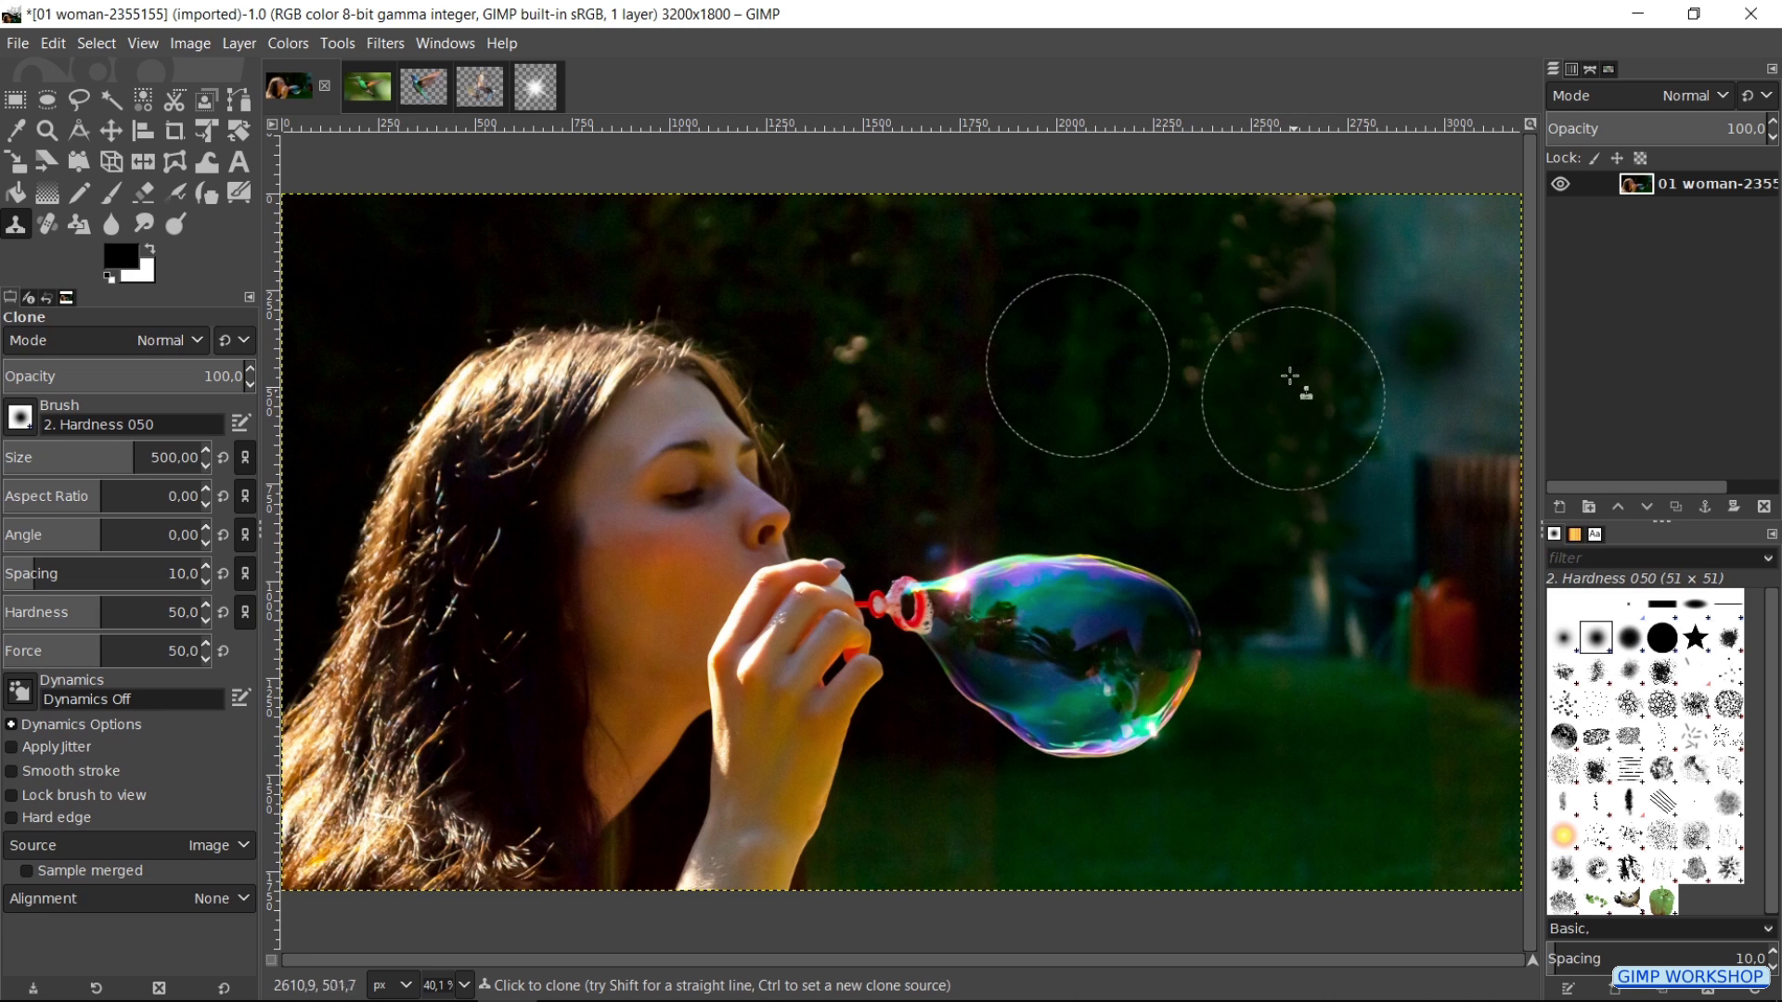
- Sample fresh foliage sources and clone them over the remaining grey wall, fence and red objects along the background's right side
key(ctrl)
ctrl+click(1226, 324)
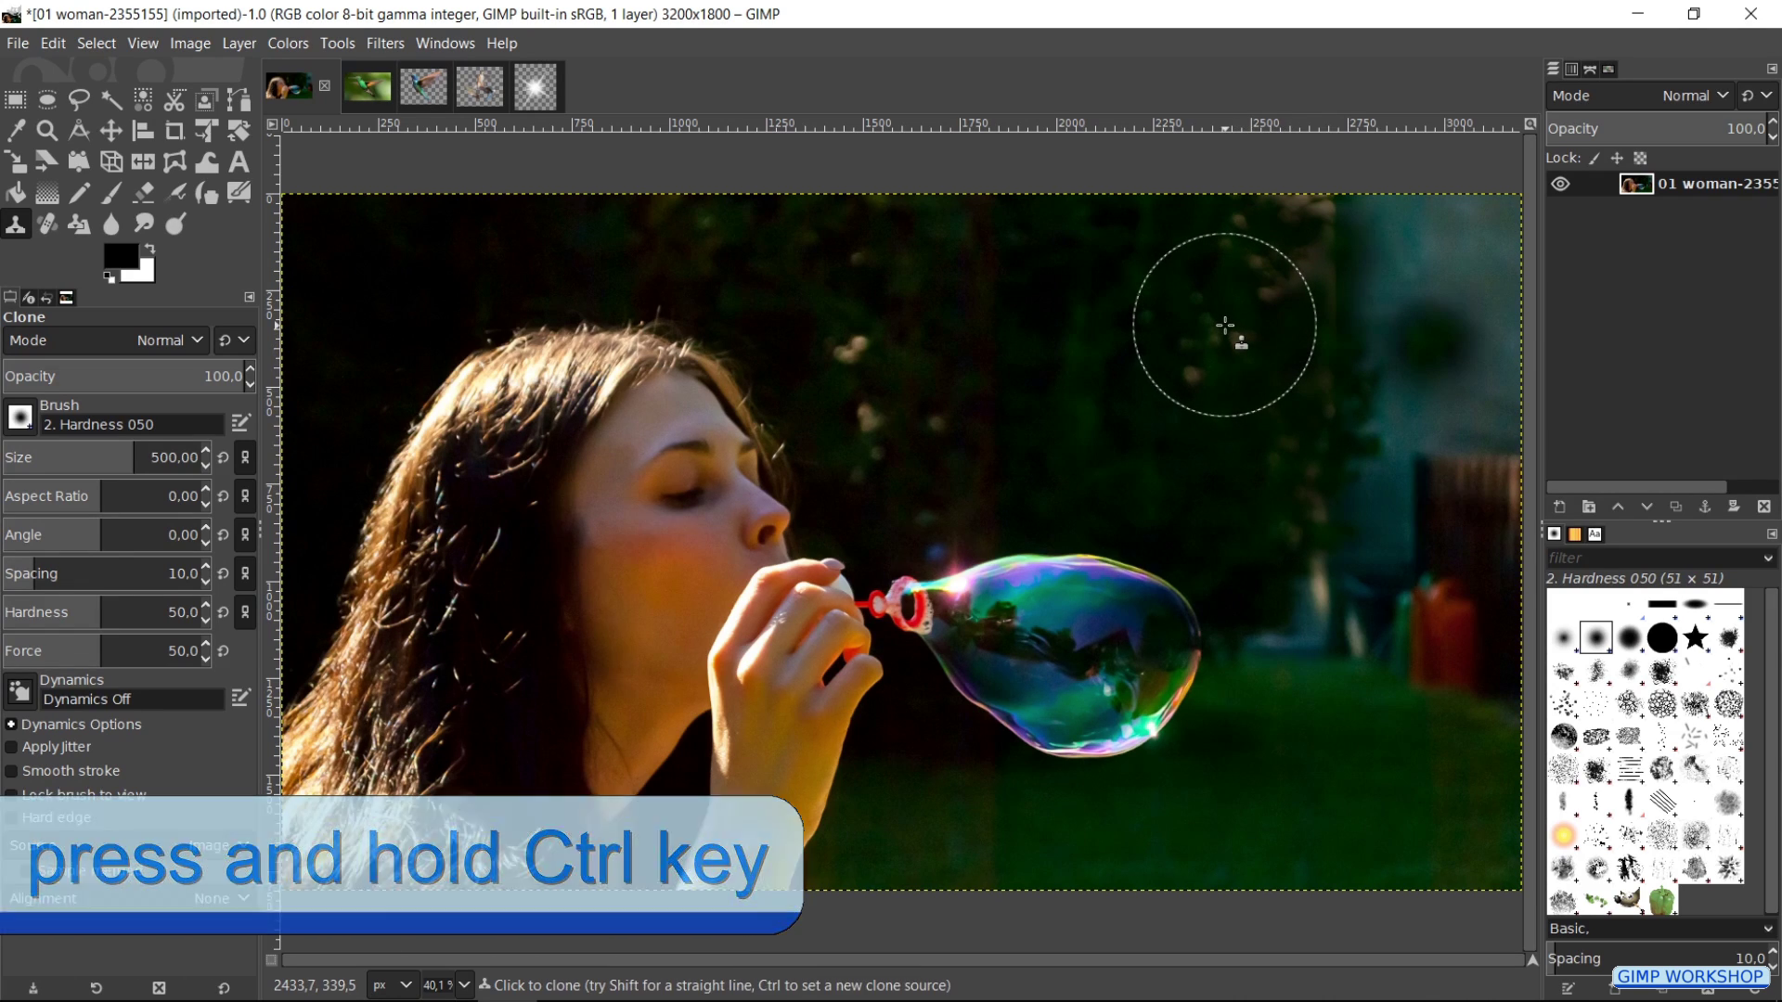
mouse_move(1362, 239)
mouse_down()
mouse_move(1494, 224)
mouse_move(1399, 223)
mouse_move(1425, 292)
mouse_move(1378, 297)
mouse_move(1419, 359)
mouse_move(1397, 475)
mouse_move(1481, 434)
mouse_move(1501, 304)
mouse_move(1464, 278)
mouse_up()
key(ctrl)
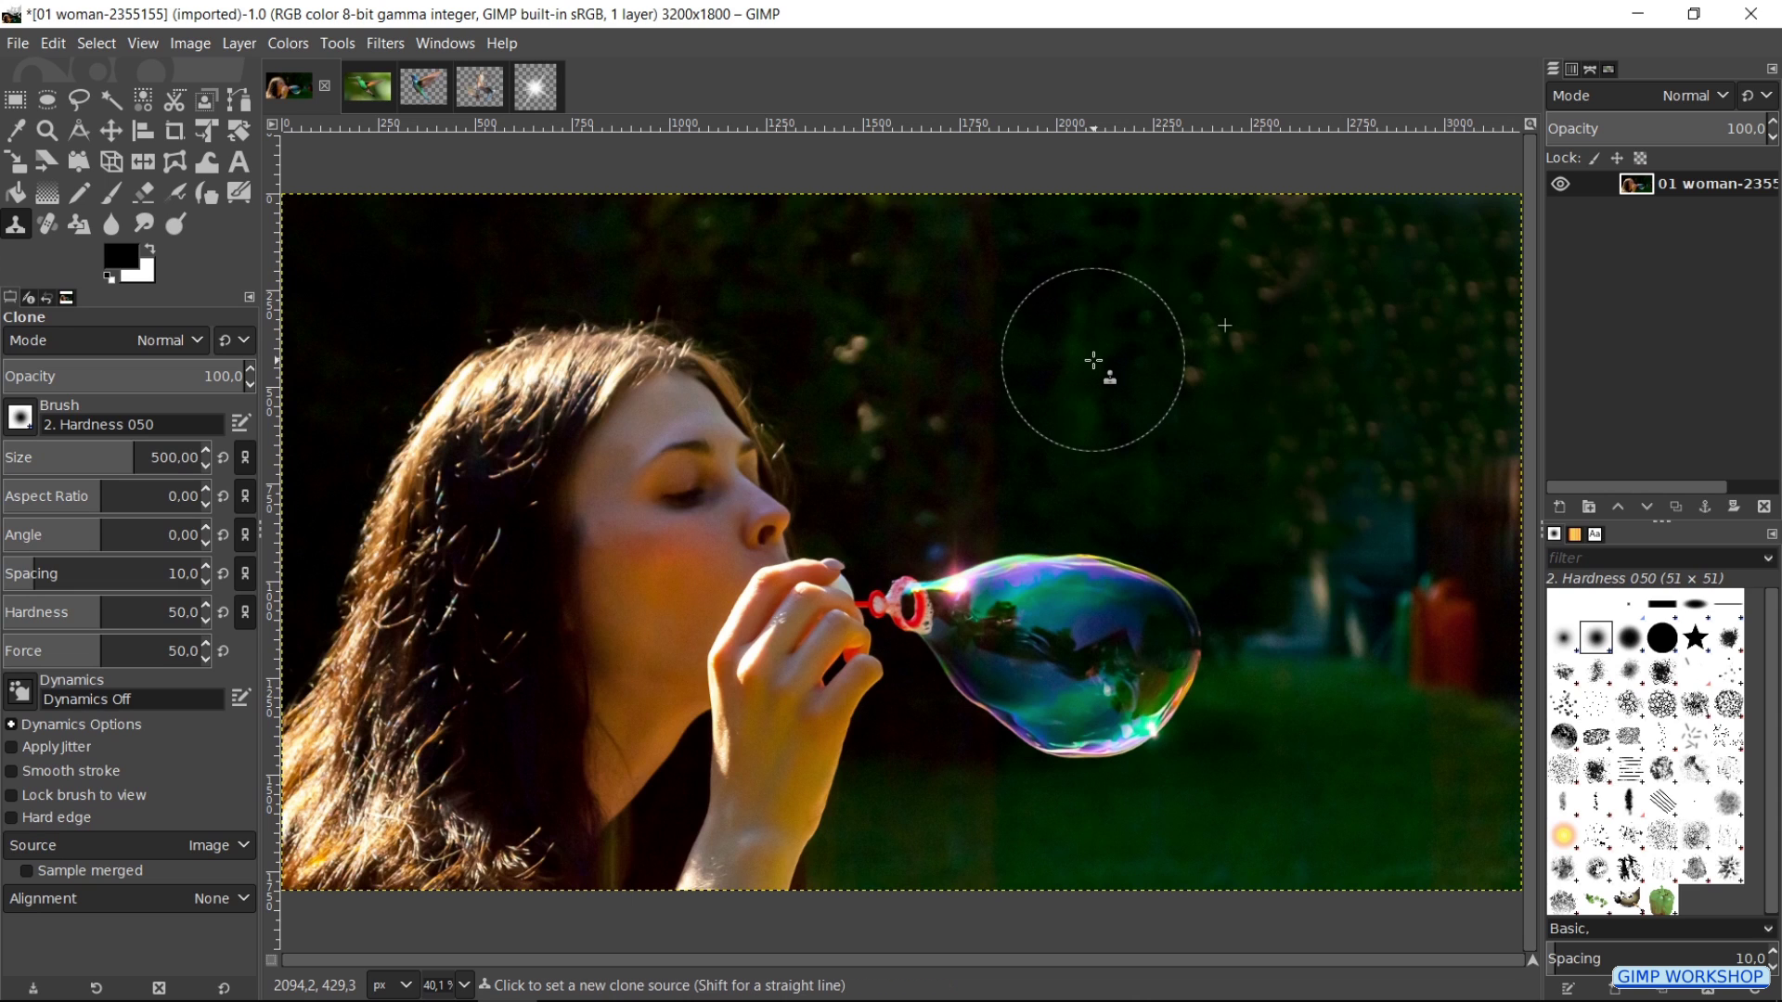
ctrl+click(1093, 360)
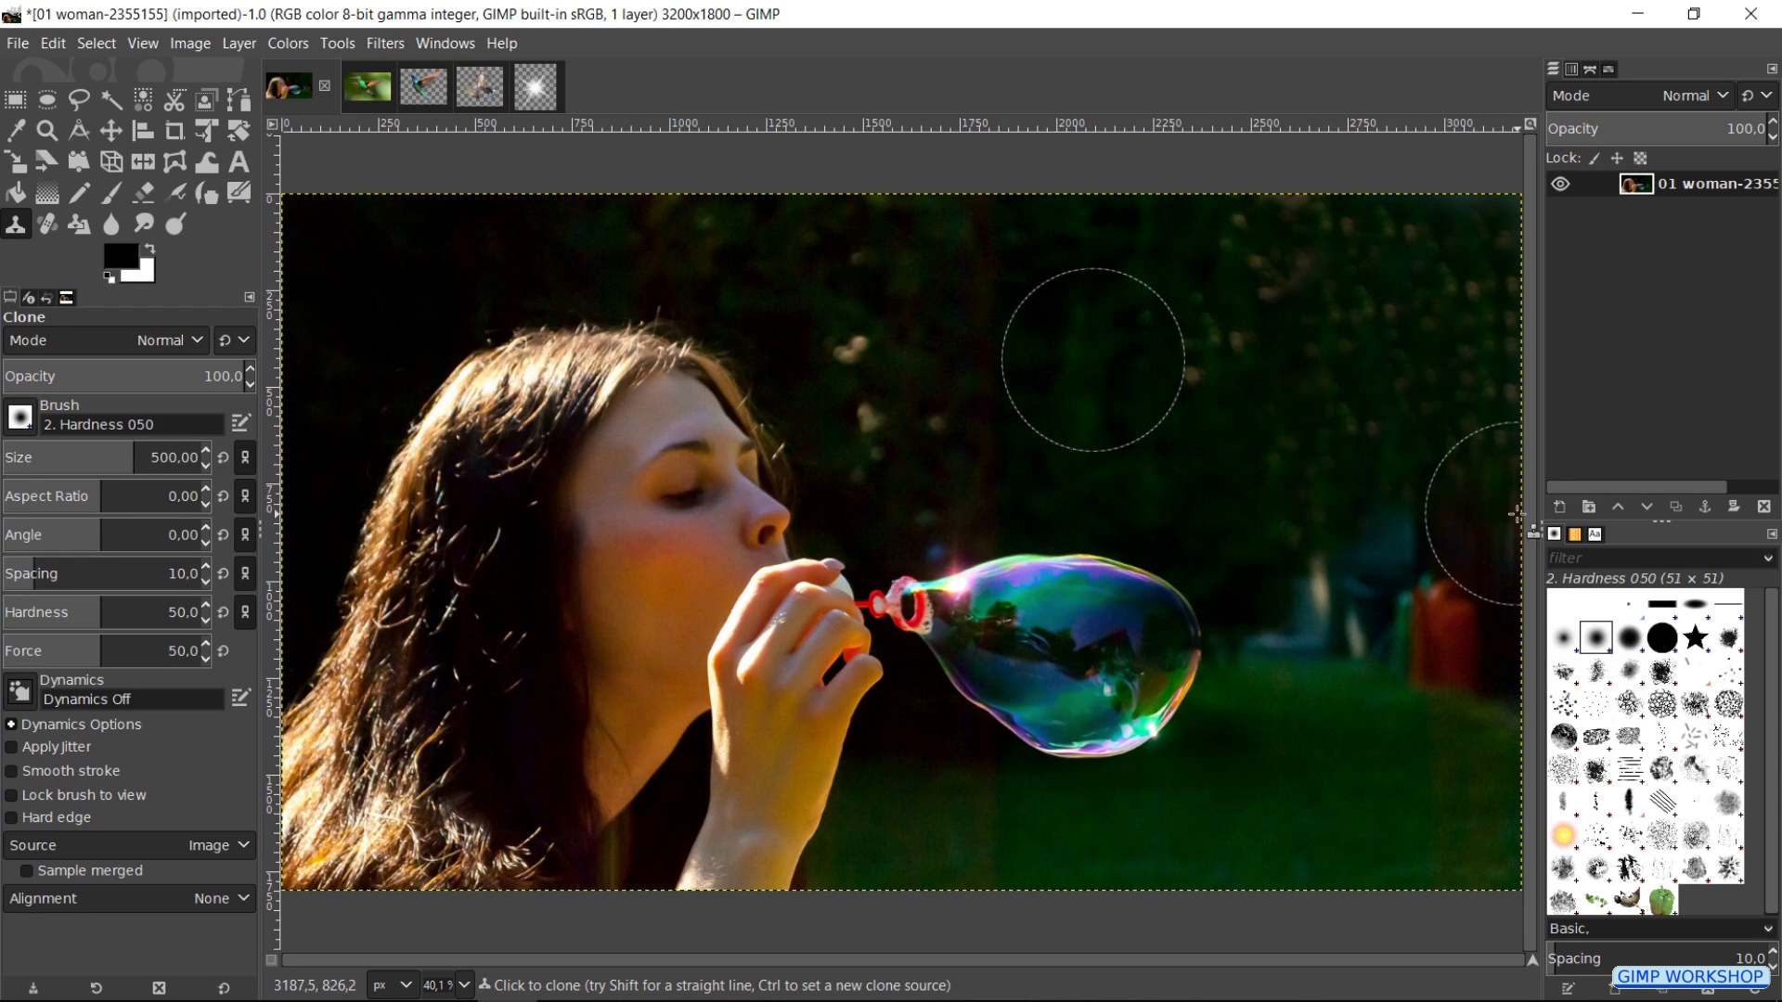
mouse_move(1491, 659)
mouse_down()
mouse_move(1416, 642)
mouse_move(1448, 648)
mouse_move(1437, 496)
mouse_move(1291, 645)
mouse_up()
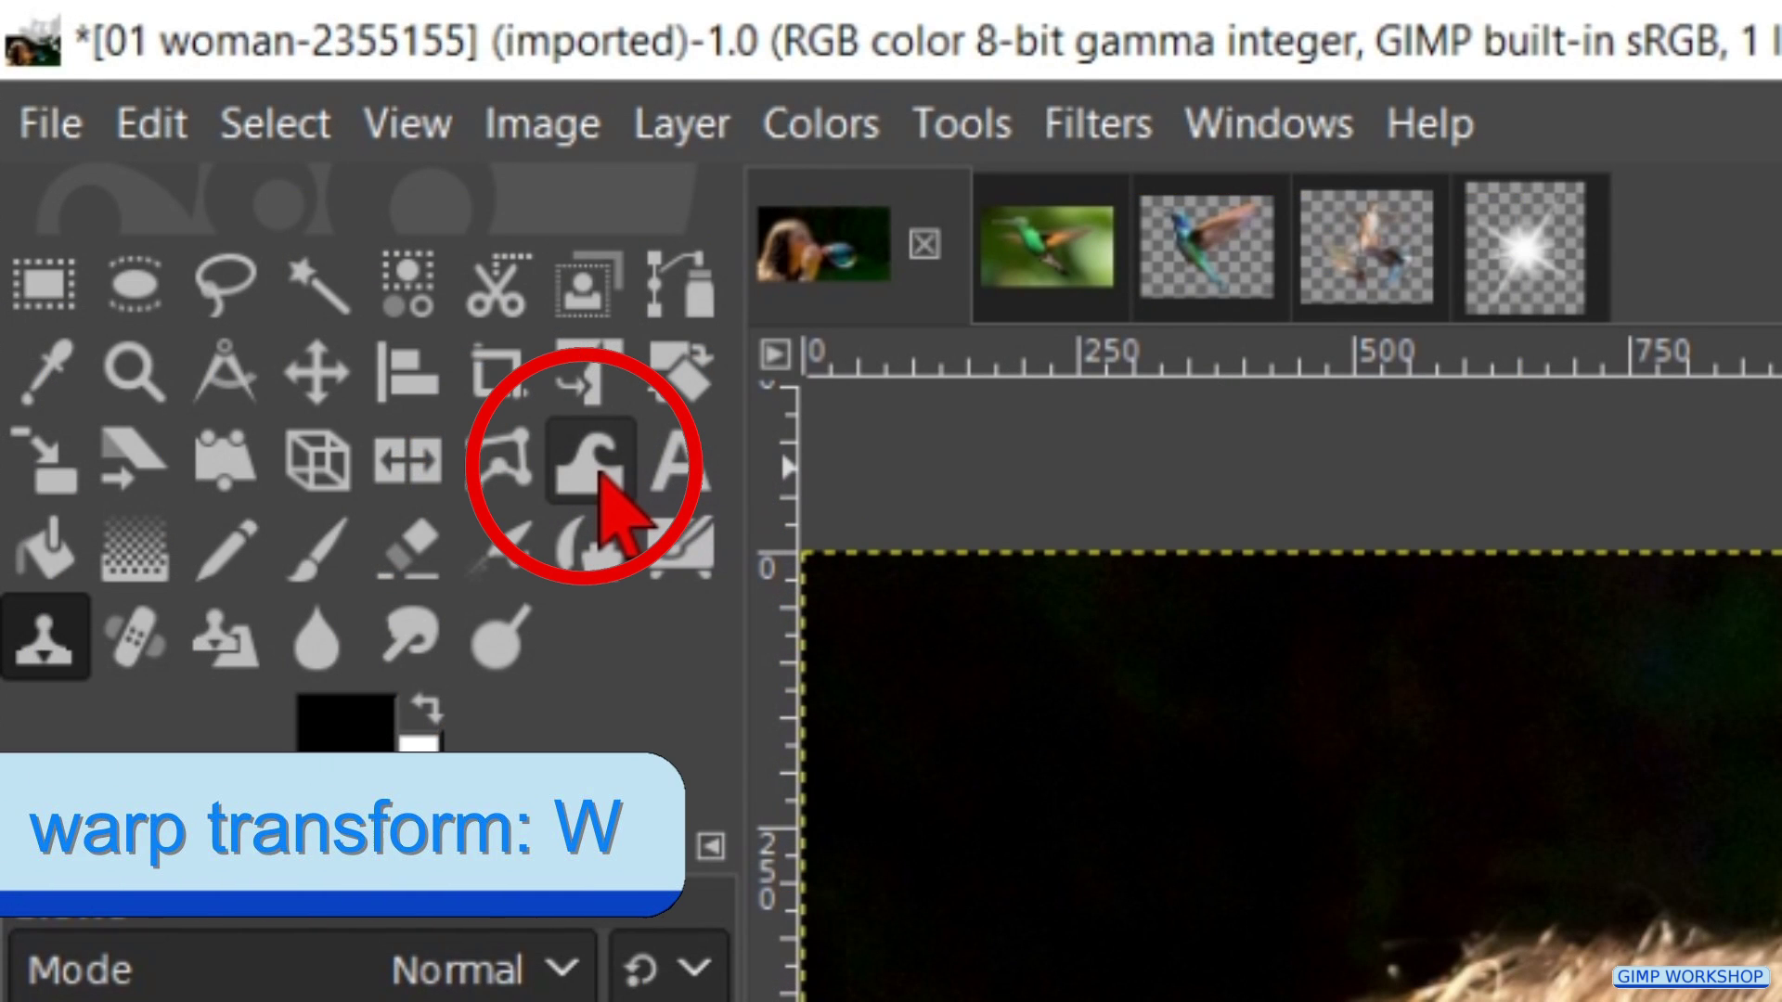
- Reshape the soap bubble's outline into a rounder form using Warp Transform in Move pixels mode at size 300
click(600, 475)
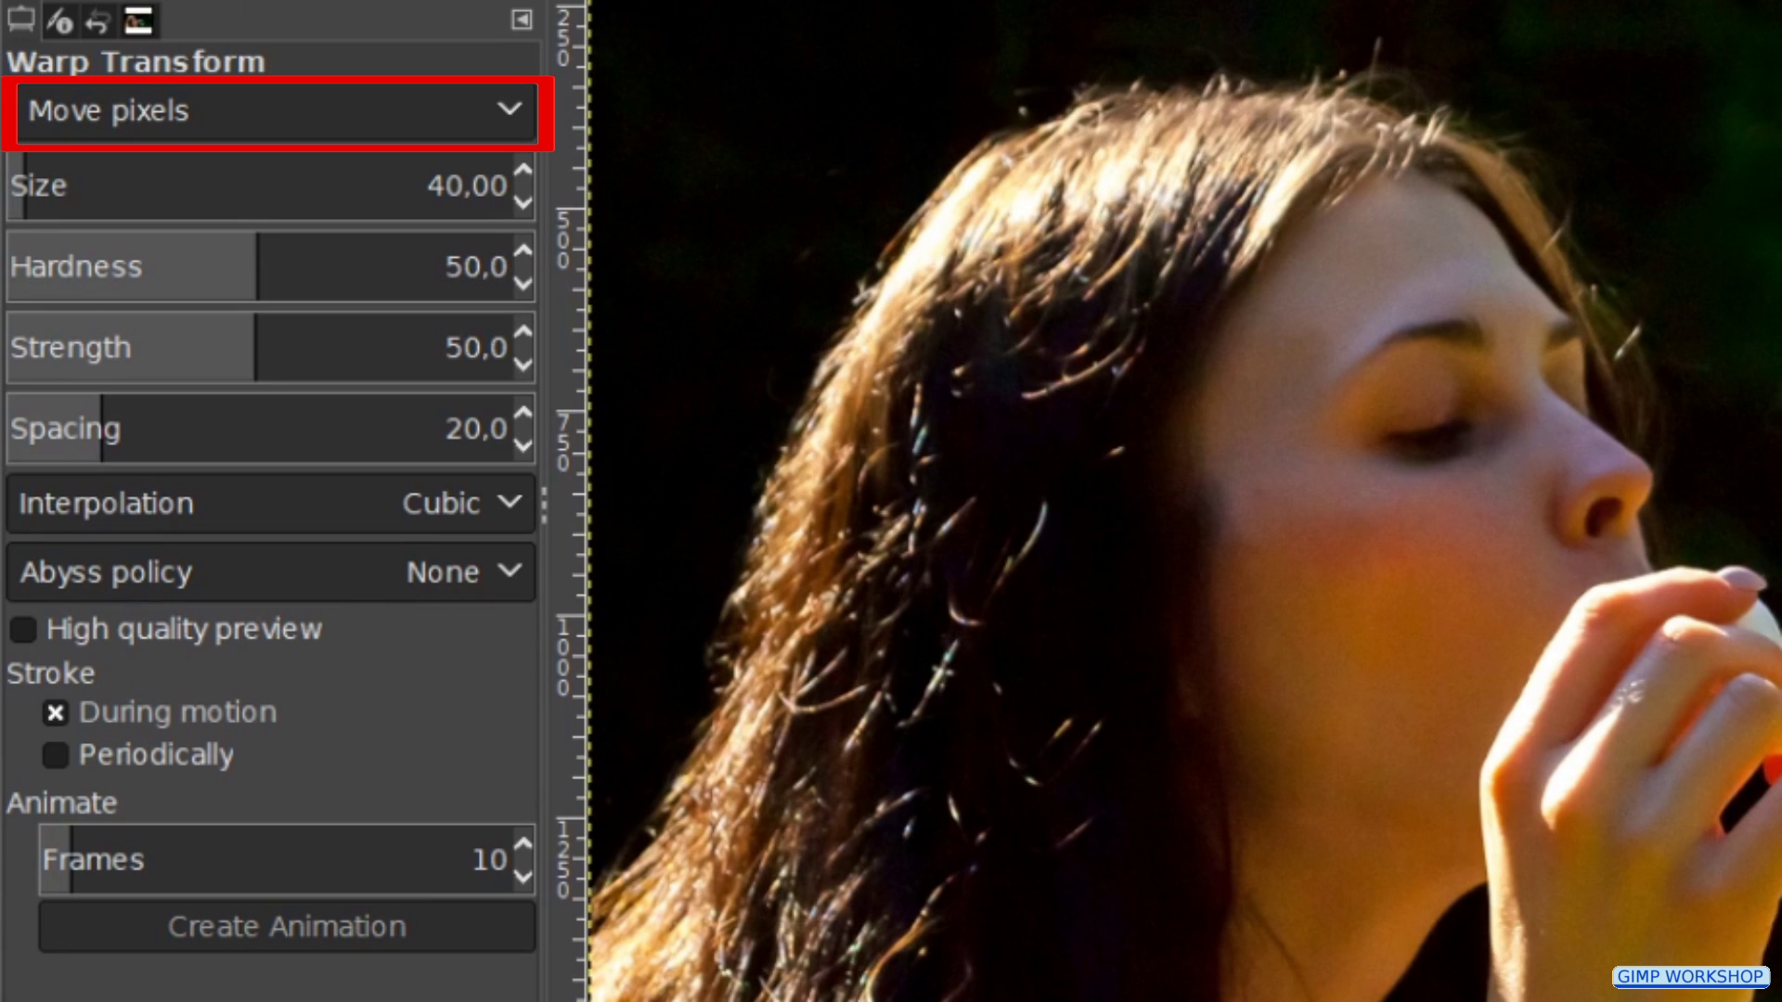
click(484, 176)
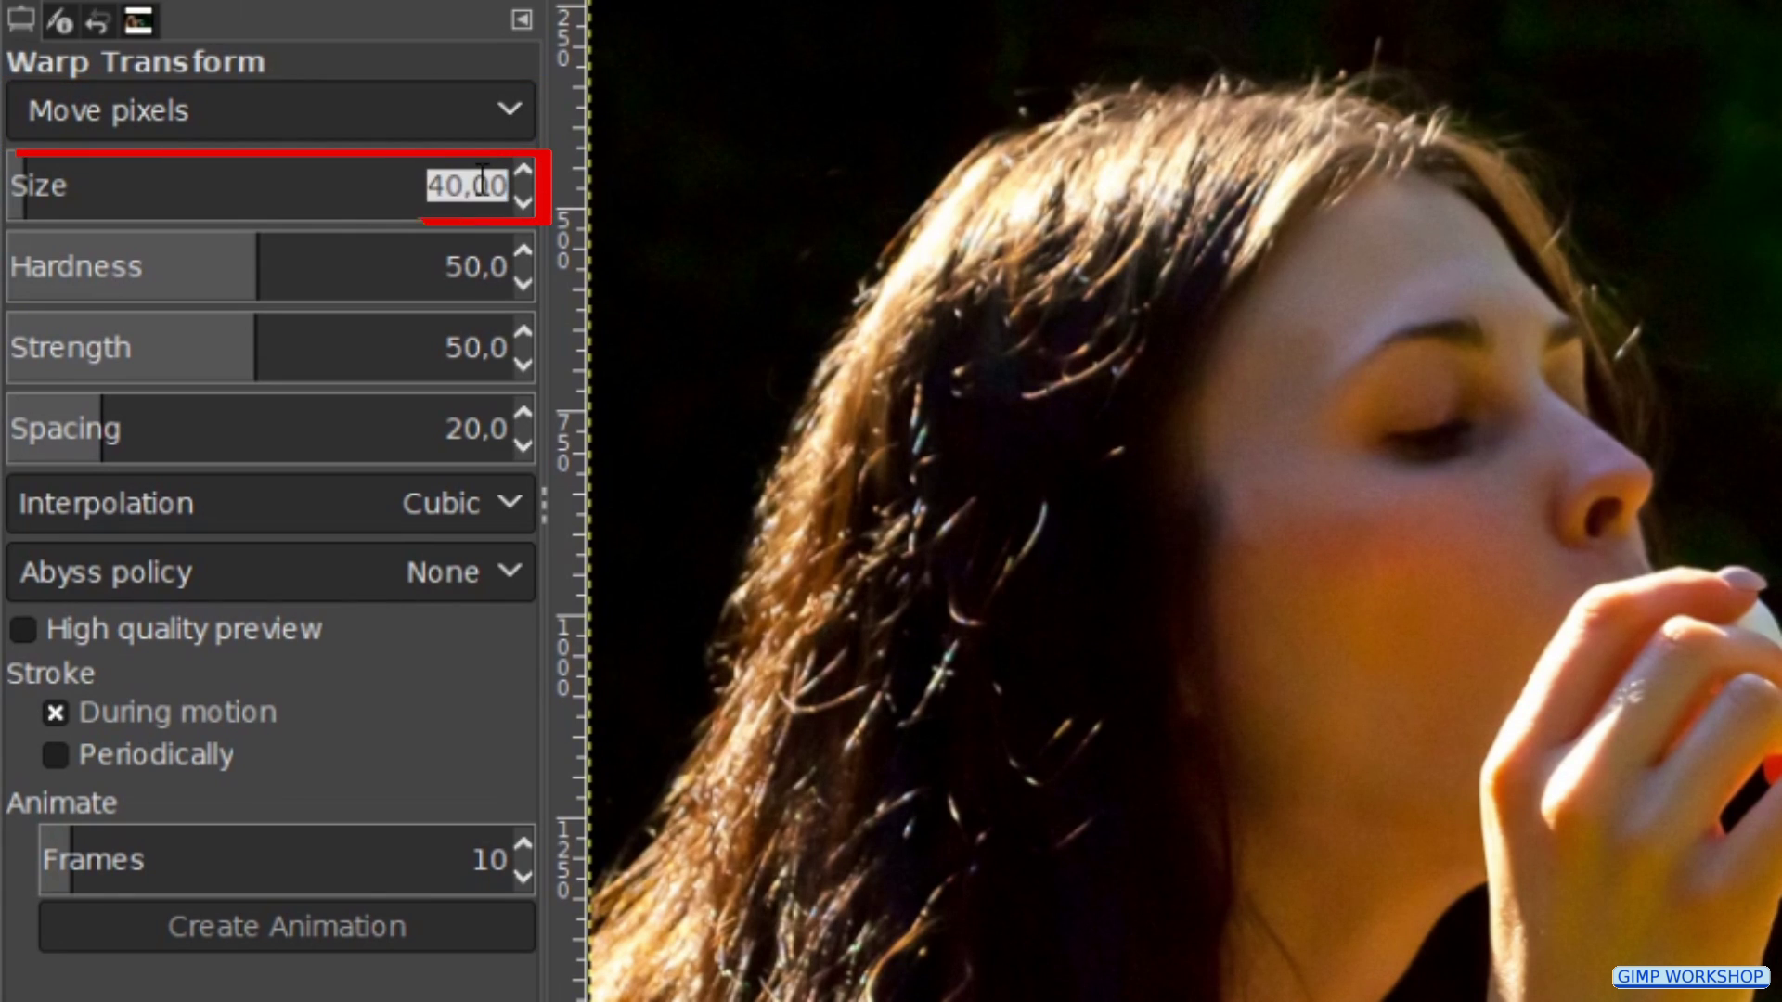
text(300)
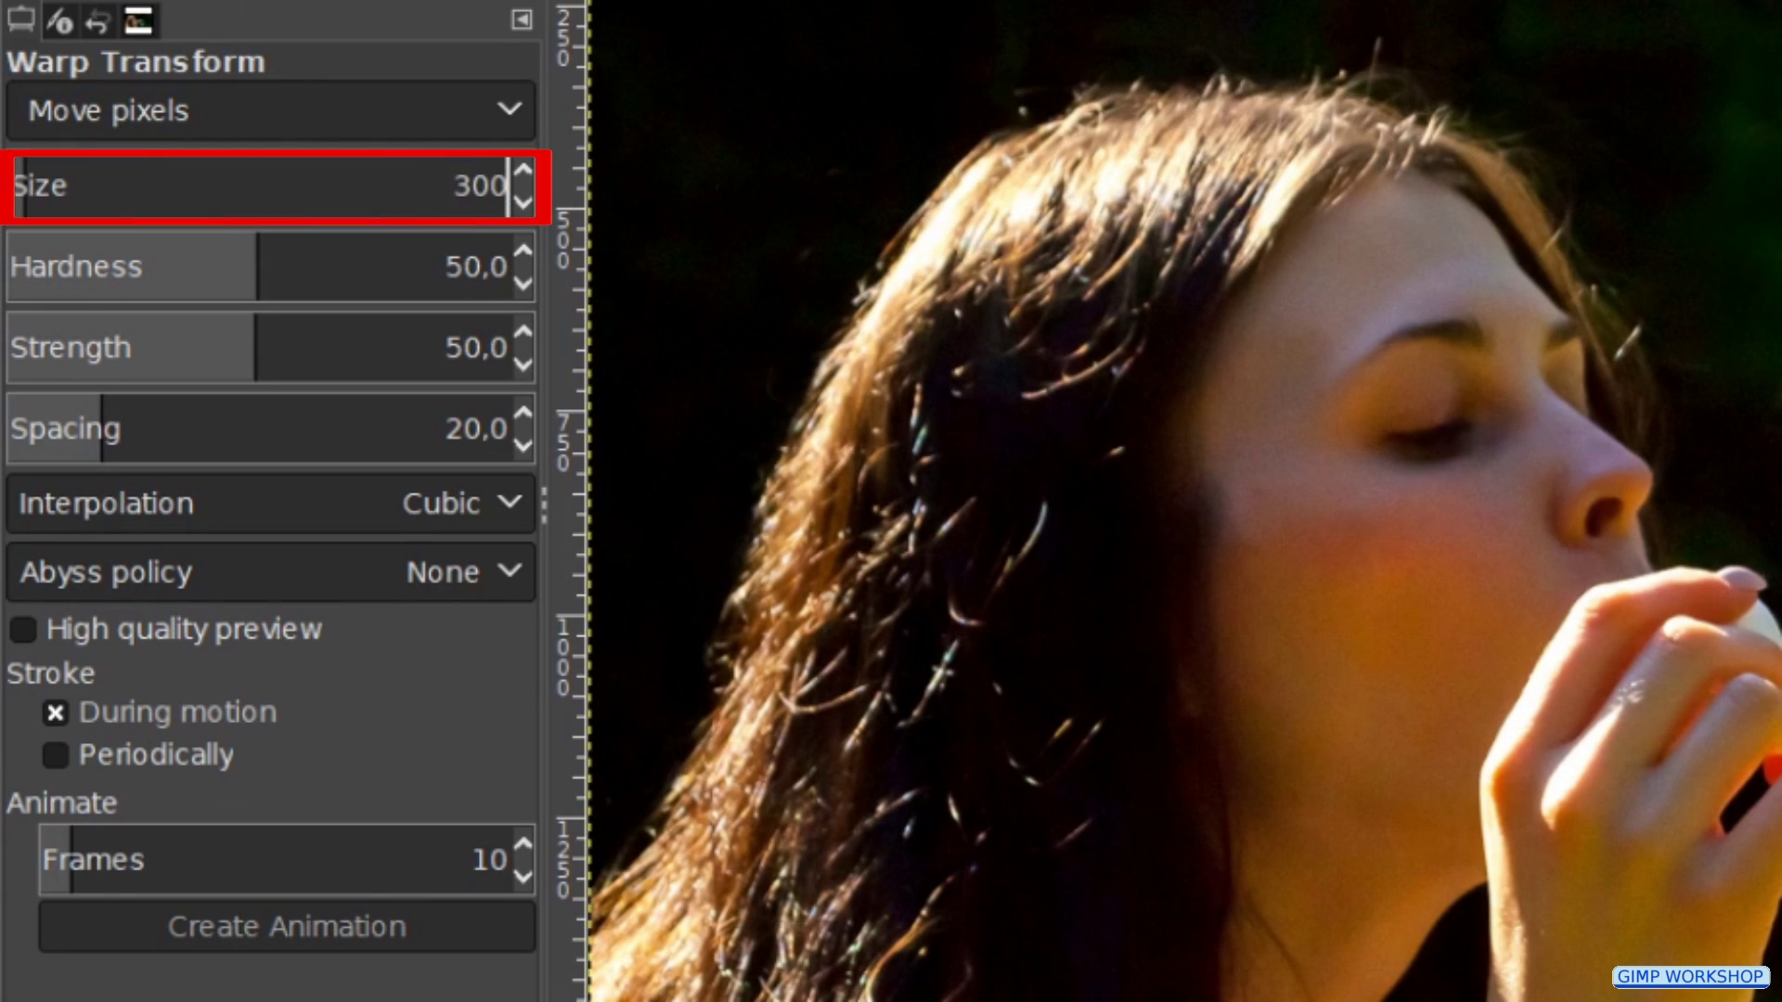
key(Return)
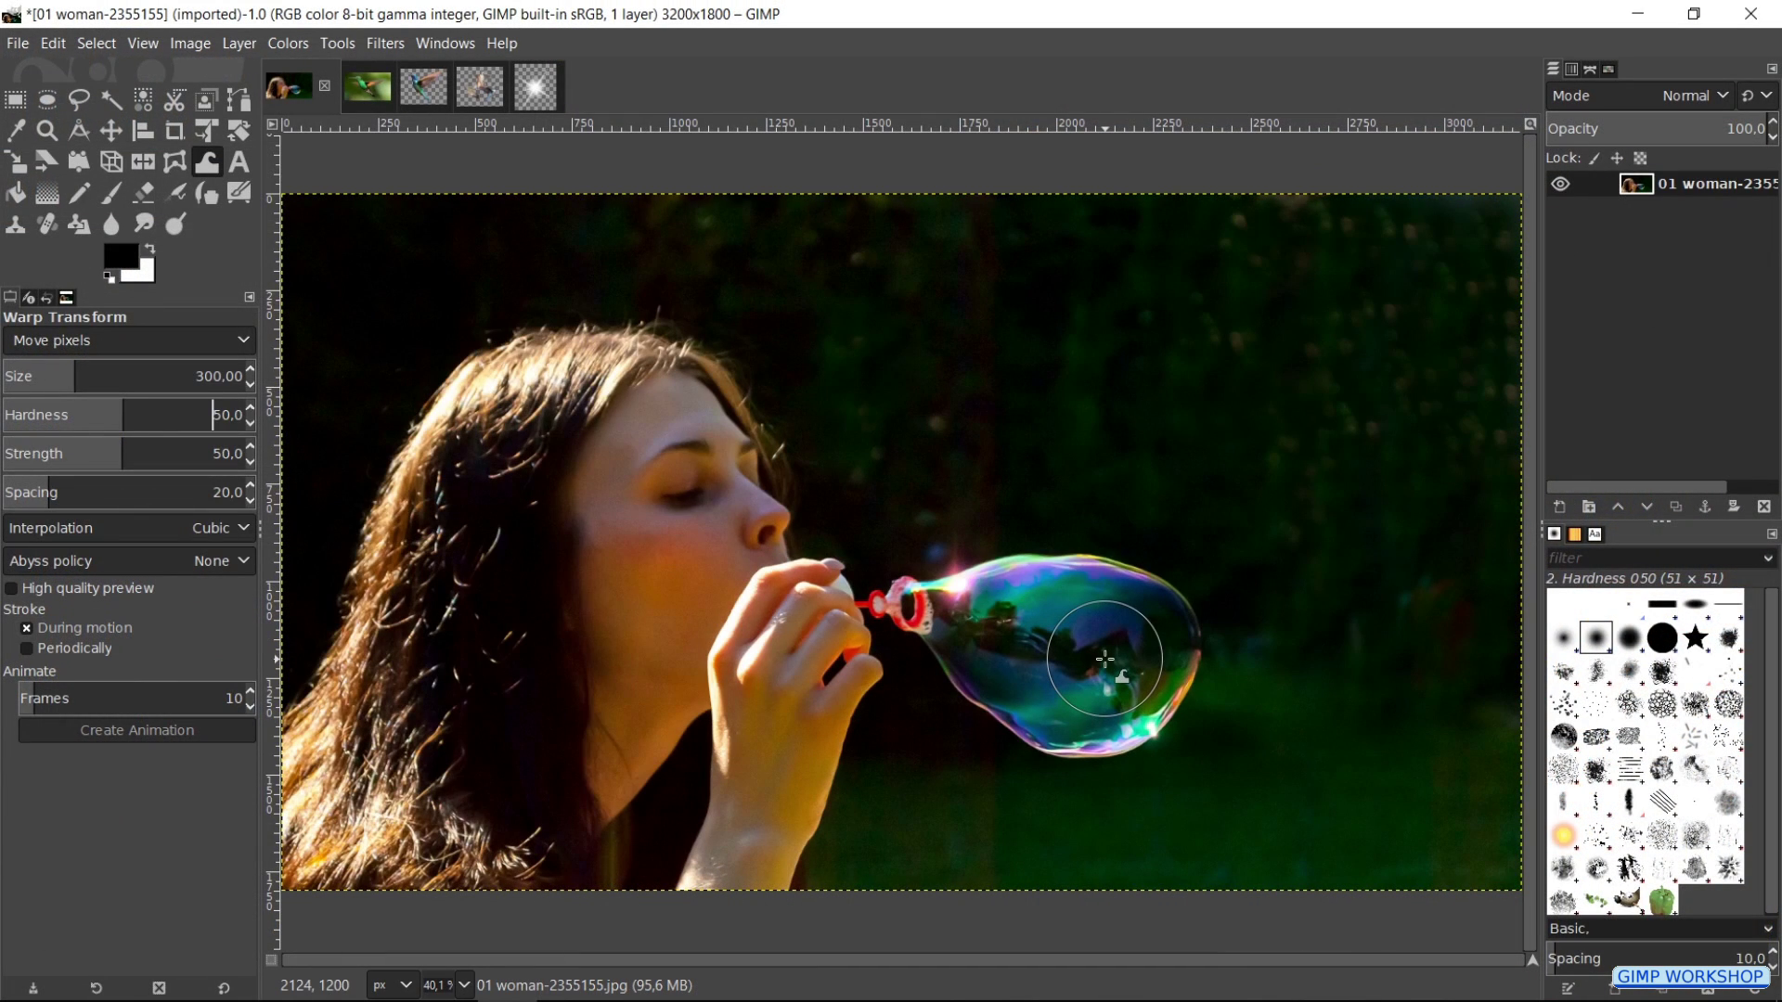
scroll(1105, 659, up, 4)
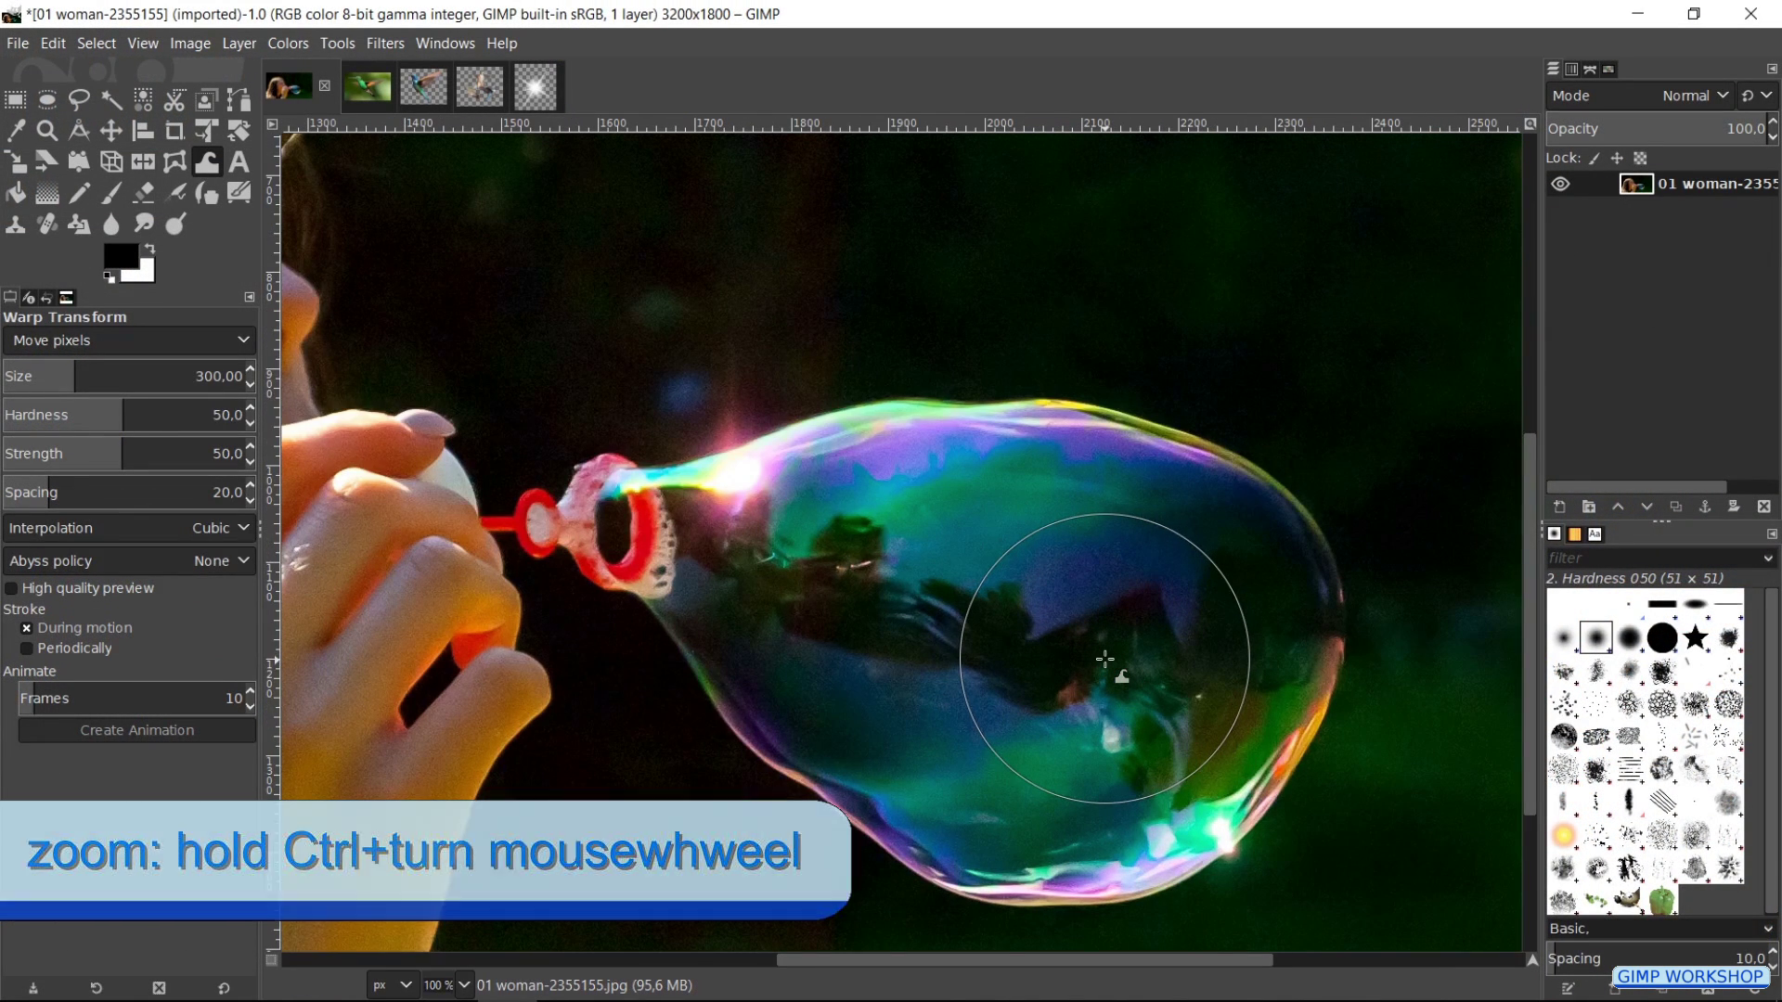
mouse_move(990, 487)
mouse_down()
mouse_move(986, 450)
mouse_move(915, 430)
mouse_up()
mouse_move(1179, 430)
mouse_down()
mouse_move(1134, 386)
mouse_move(1082, 441)
mouse_move(1066, 405)
mouse_up()
mouse_move(882, 754)
mouse_down()
mouse_move(858, 782)
mouse_move(810, 753)
mouse_move(804, 768)
mouse_move(848, 798)
mouse_move(836, 812)
mouse_move(931, 855)
mouse_move(1041, 706)
mouse_up()
key(minus)
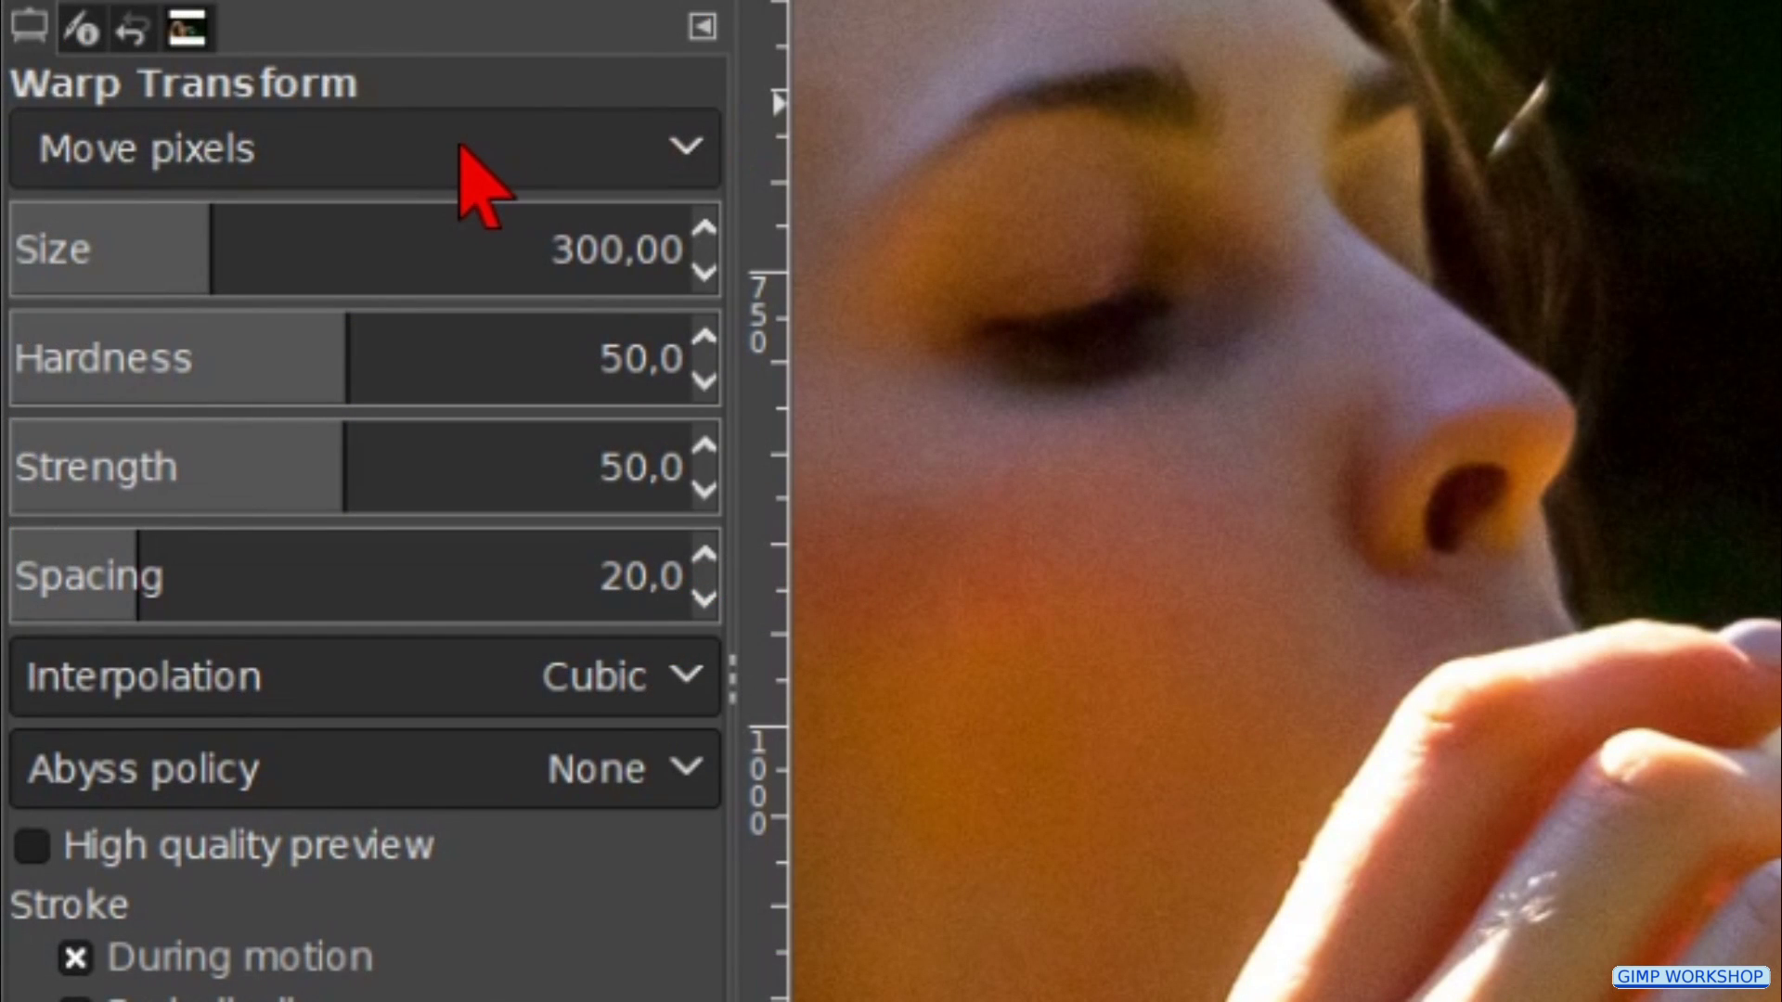
- Enlarge the soap bubble from its centre using Warp Transform in Grow area mode with size 1000 and hardness 80, and commit the warp
click(459, 145)
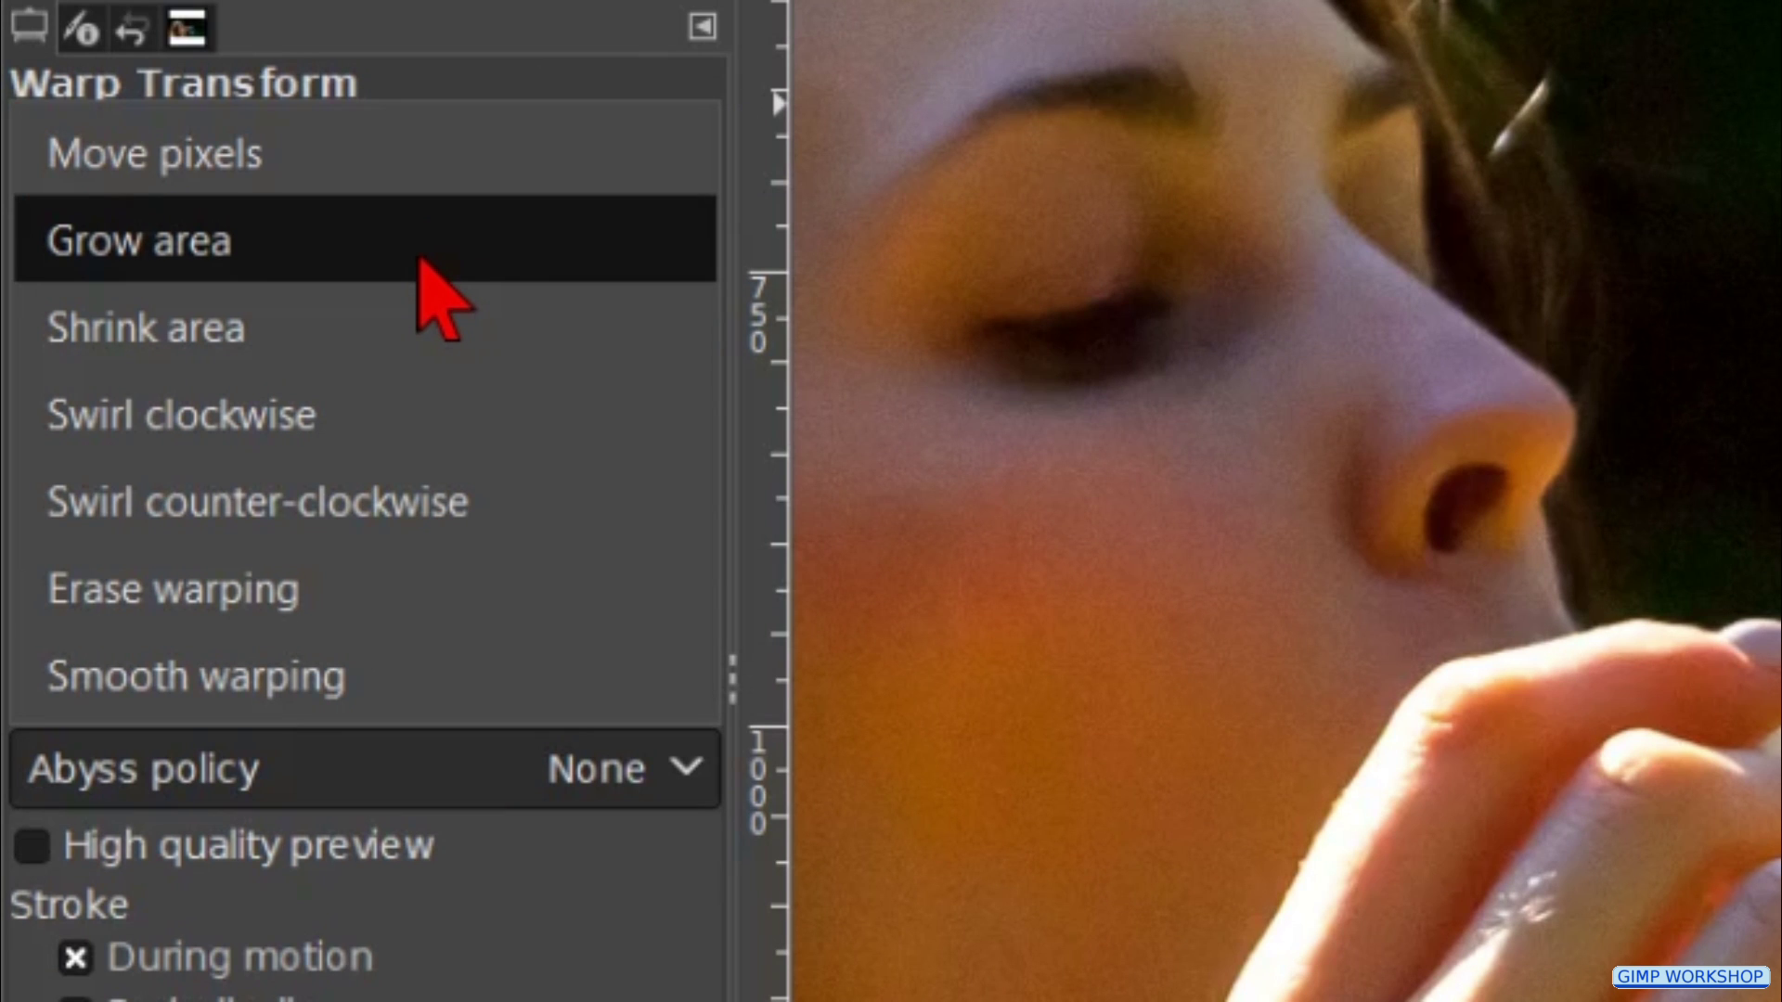
click(419, 263)
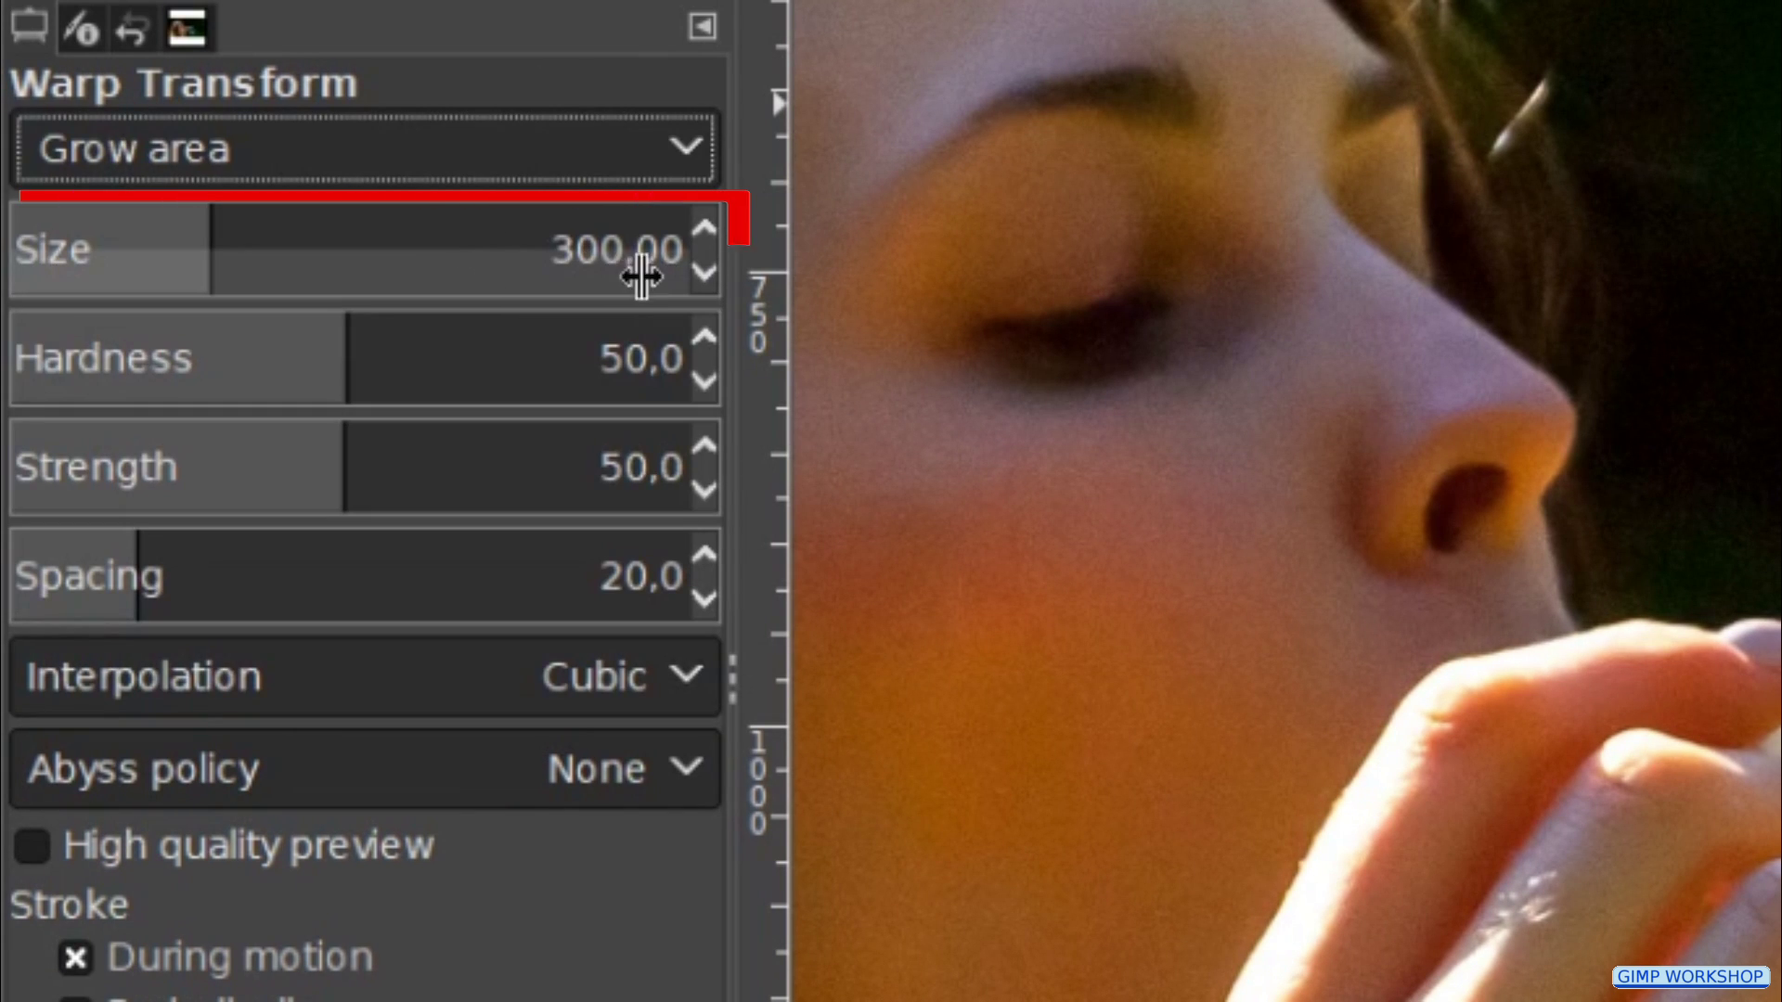
triple_click(673, 264)
text(1)
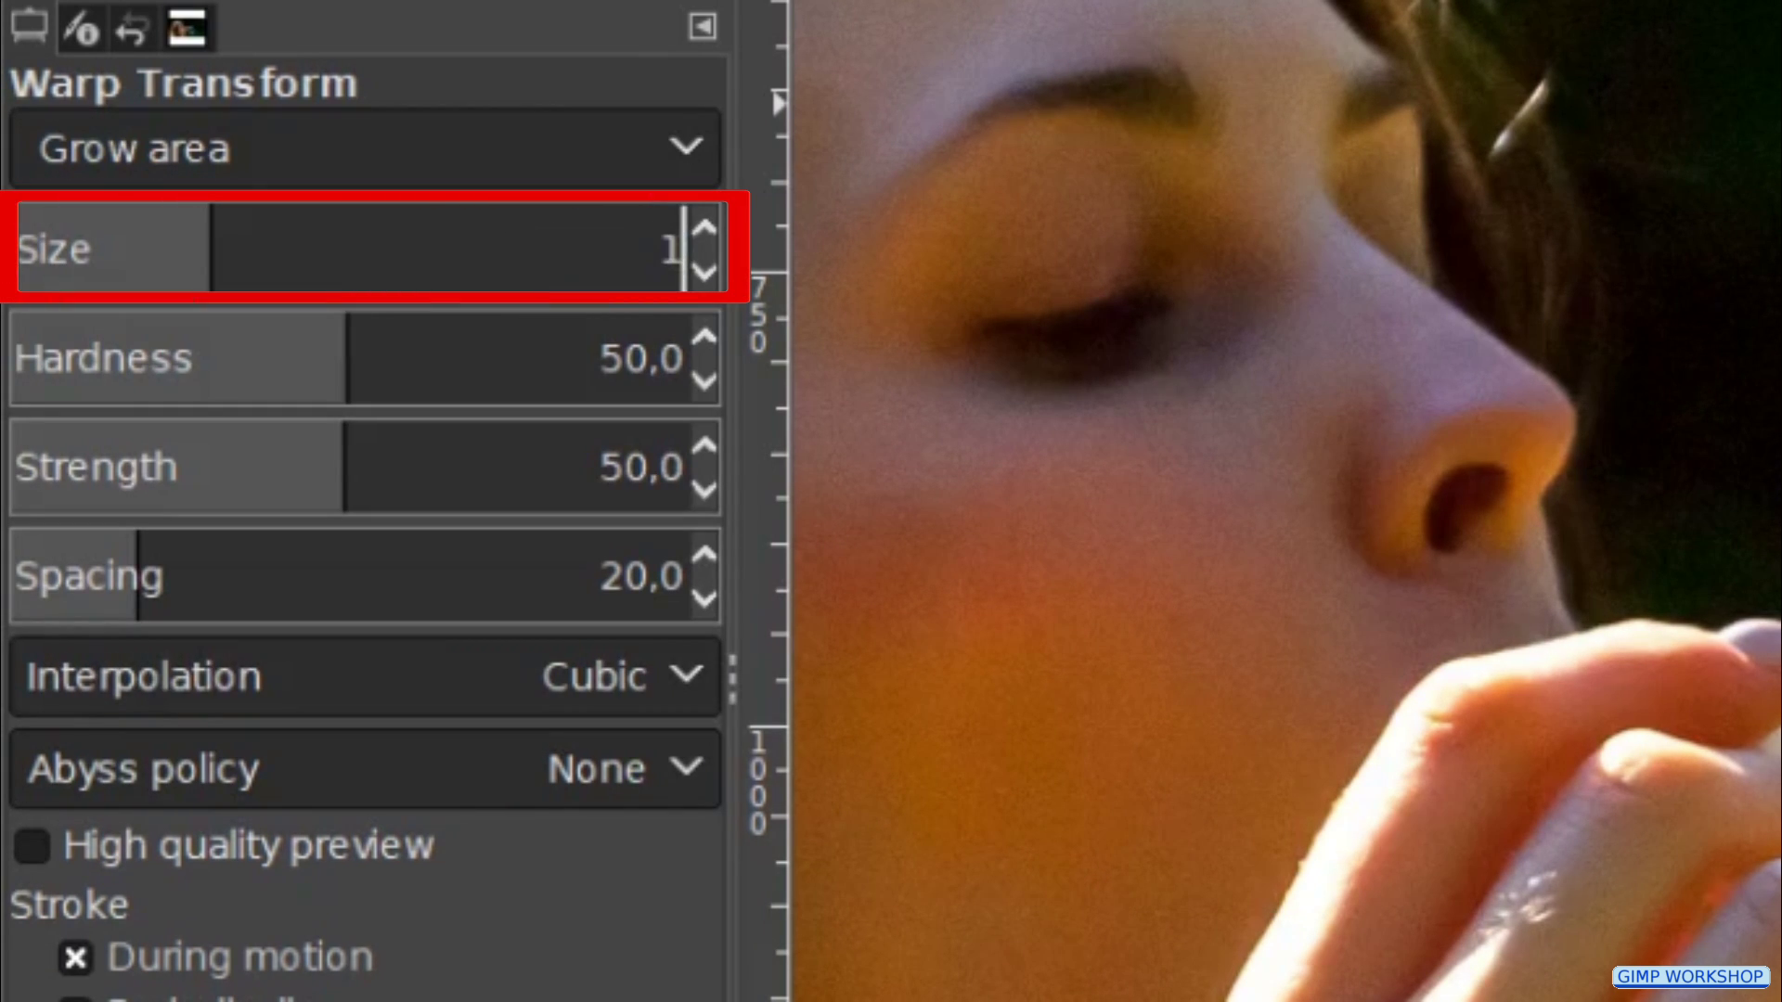
text(0000)
key(Return)
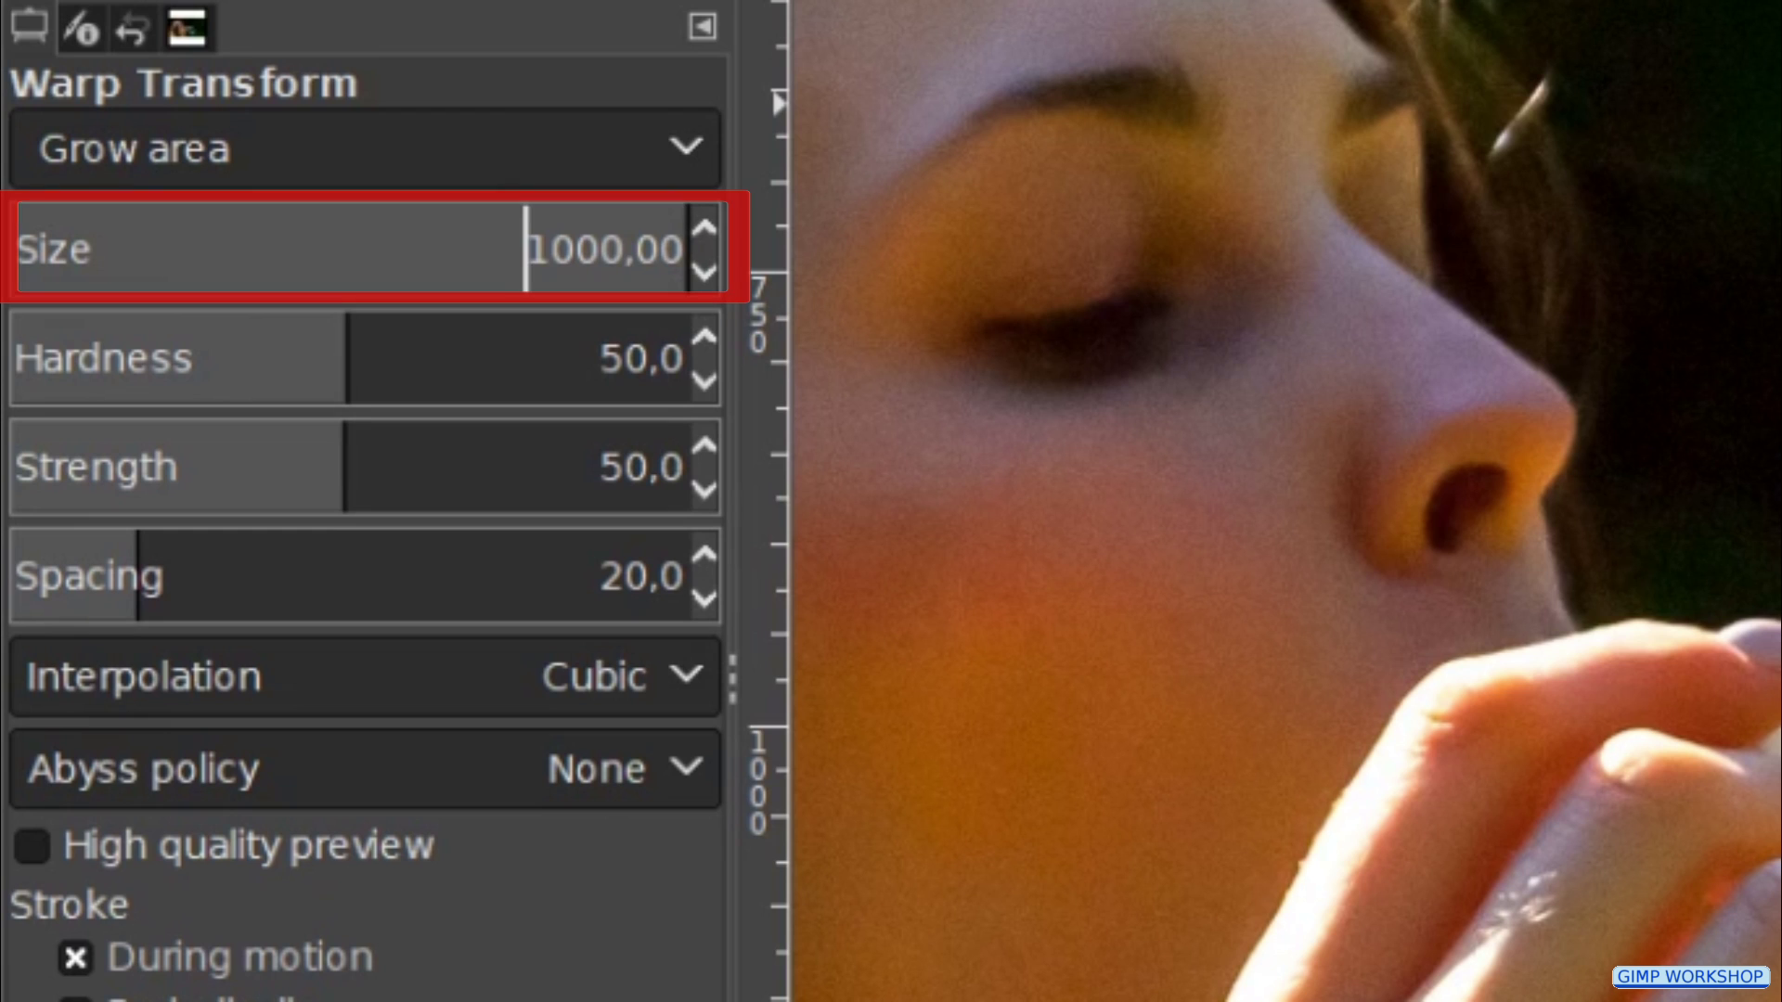
triple_click(631, 358)
text(80)
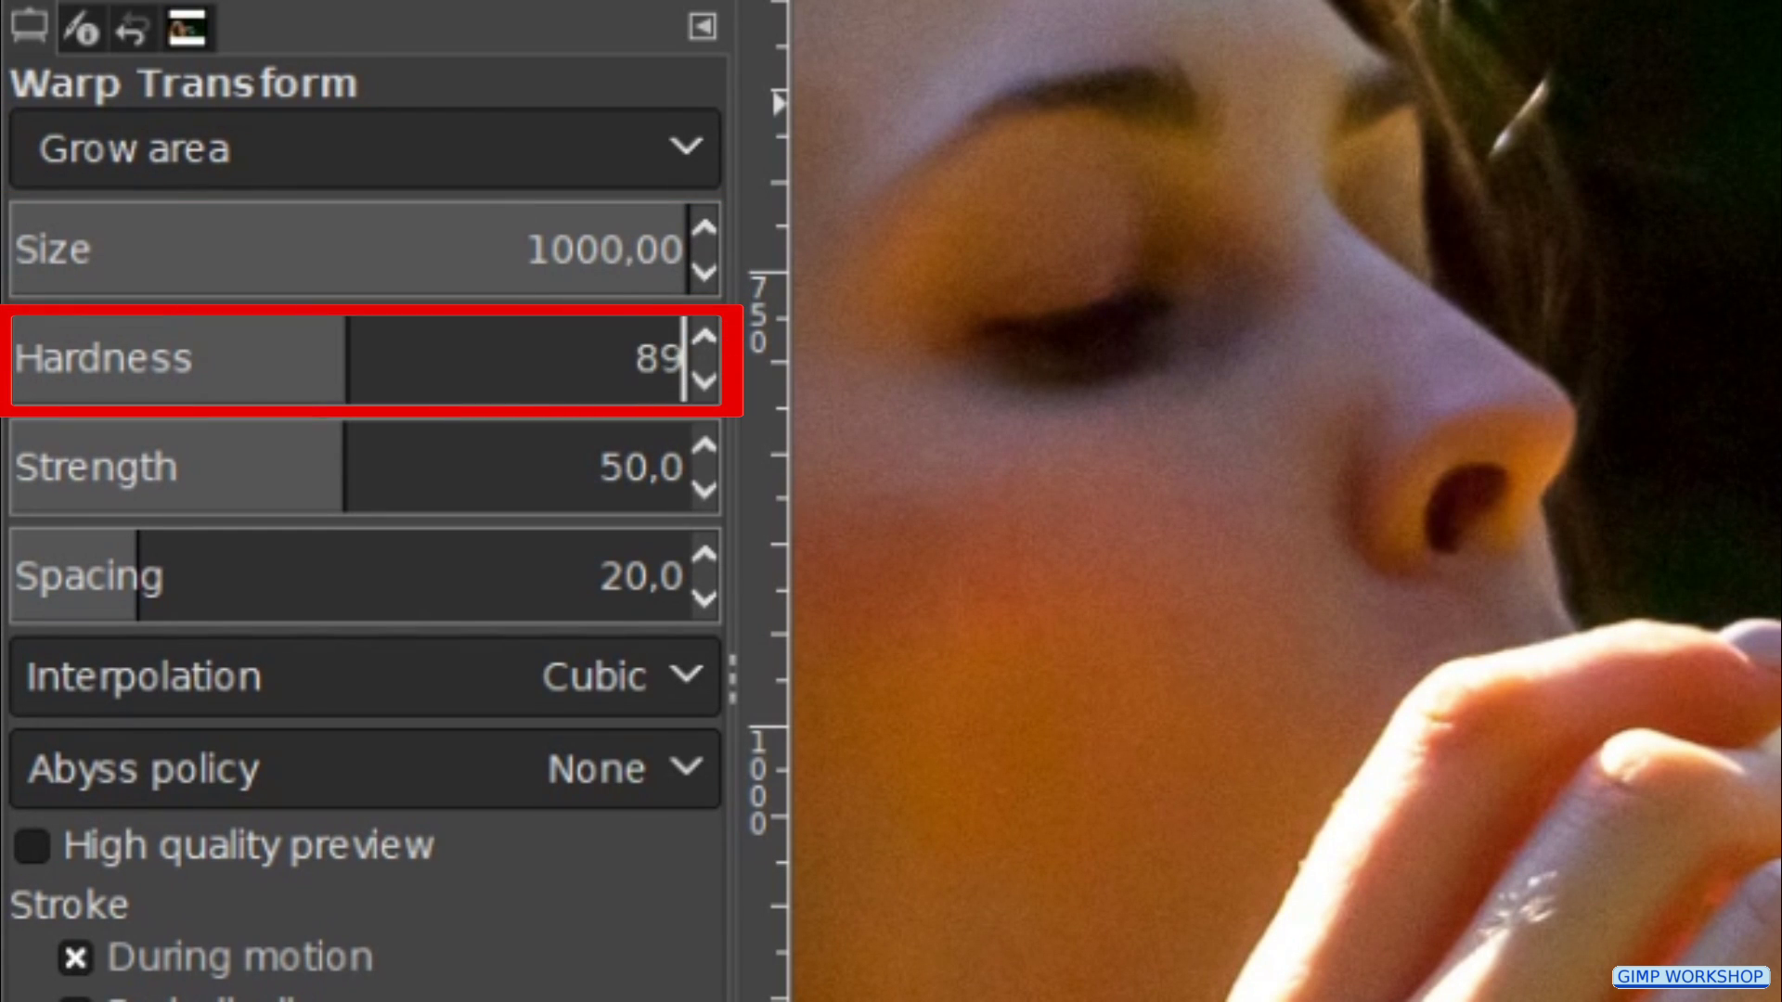
key(Return)
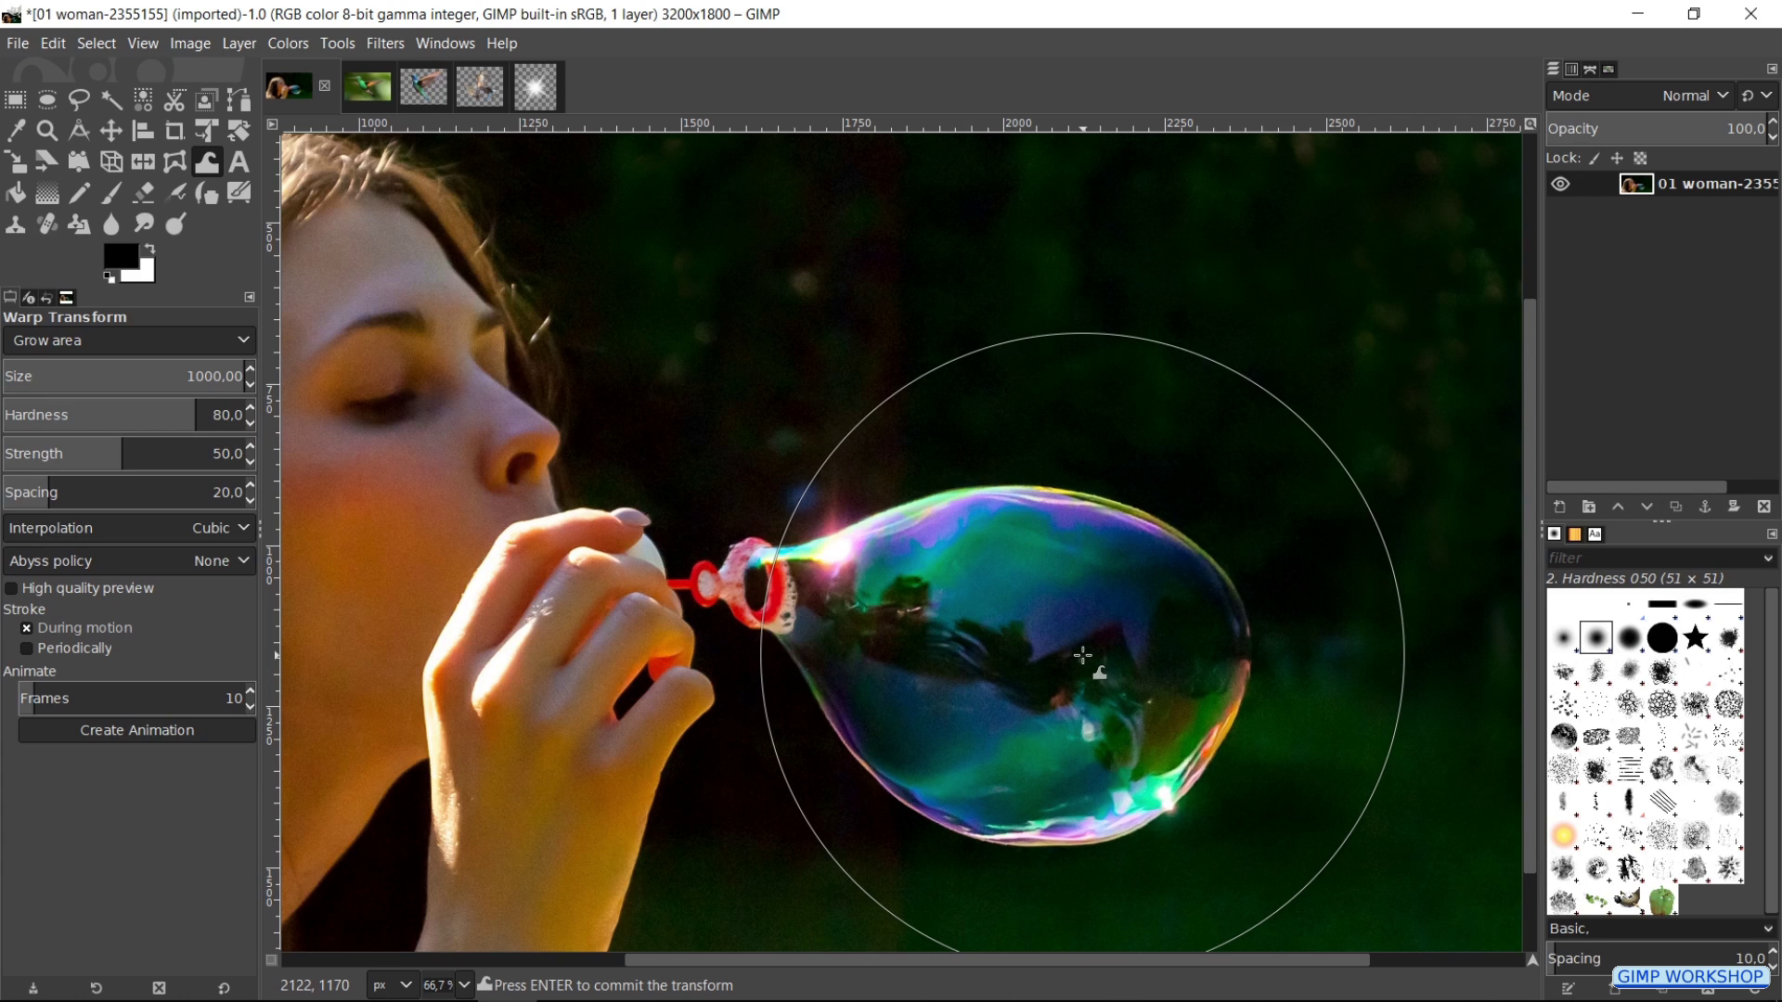
mouse_move(1082, 655)
mouse_down()
mouse_move(1082, 640)
mouse_move(1090, 653)
mouse_up()
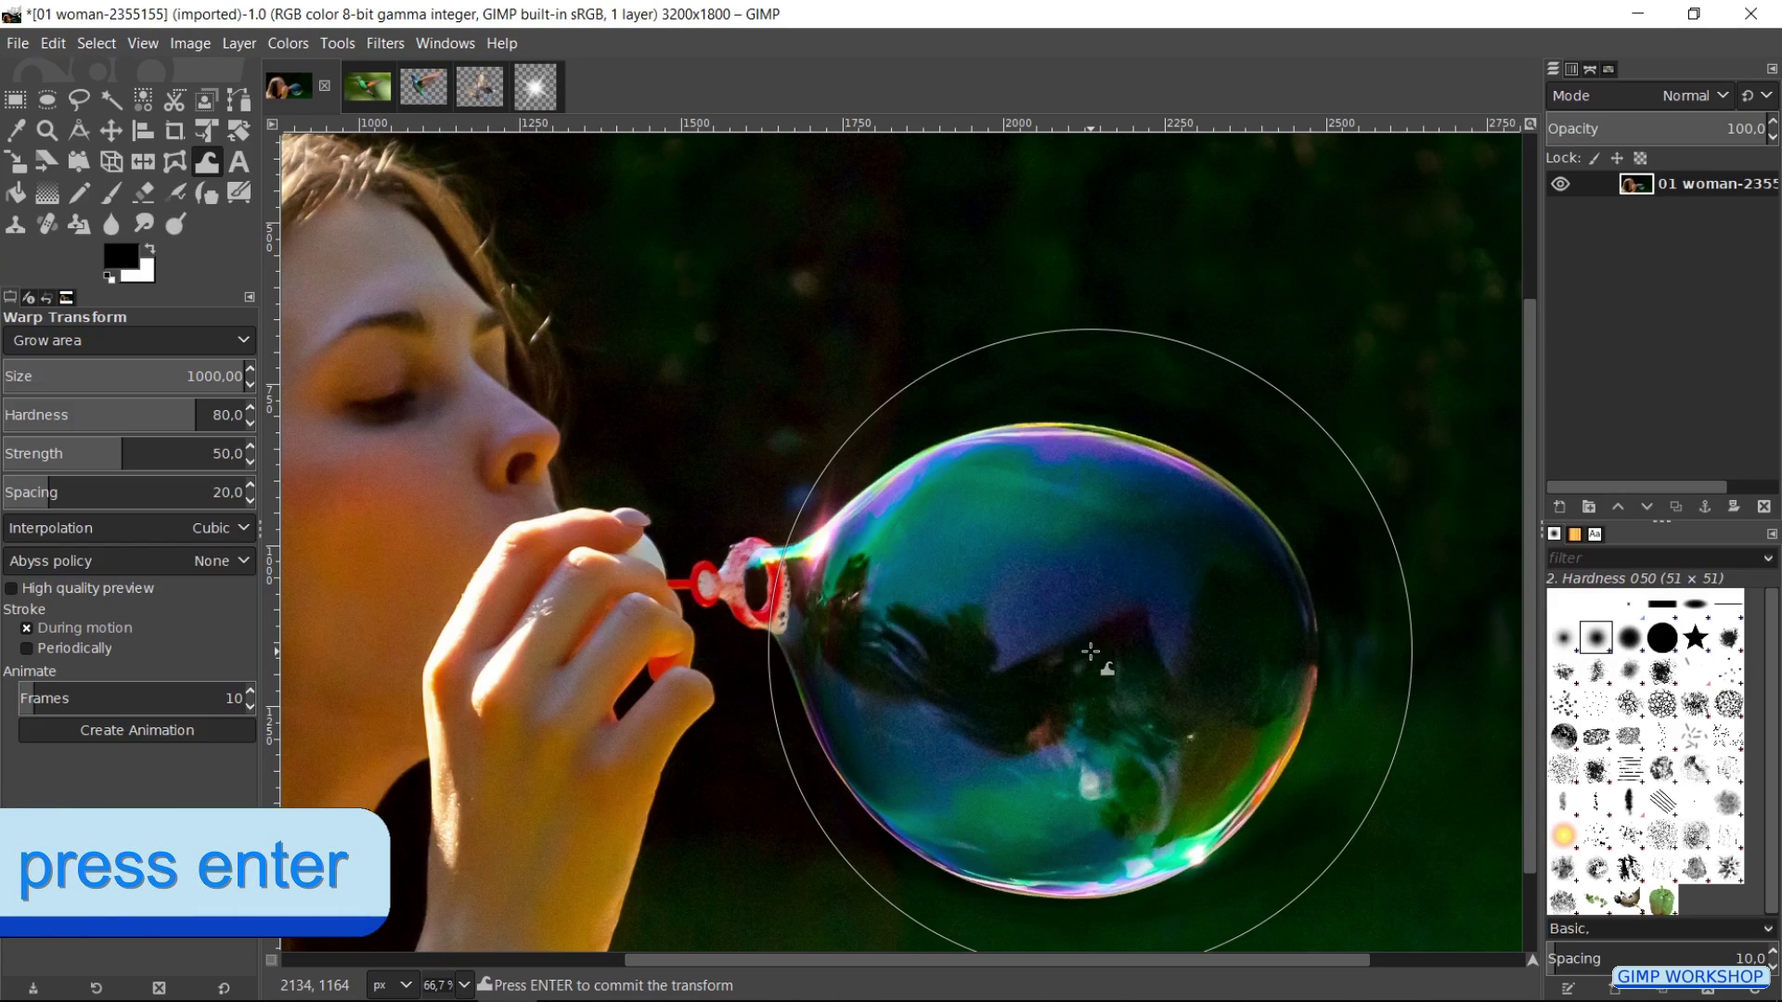
key(Return)
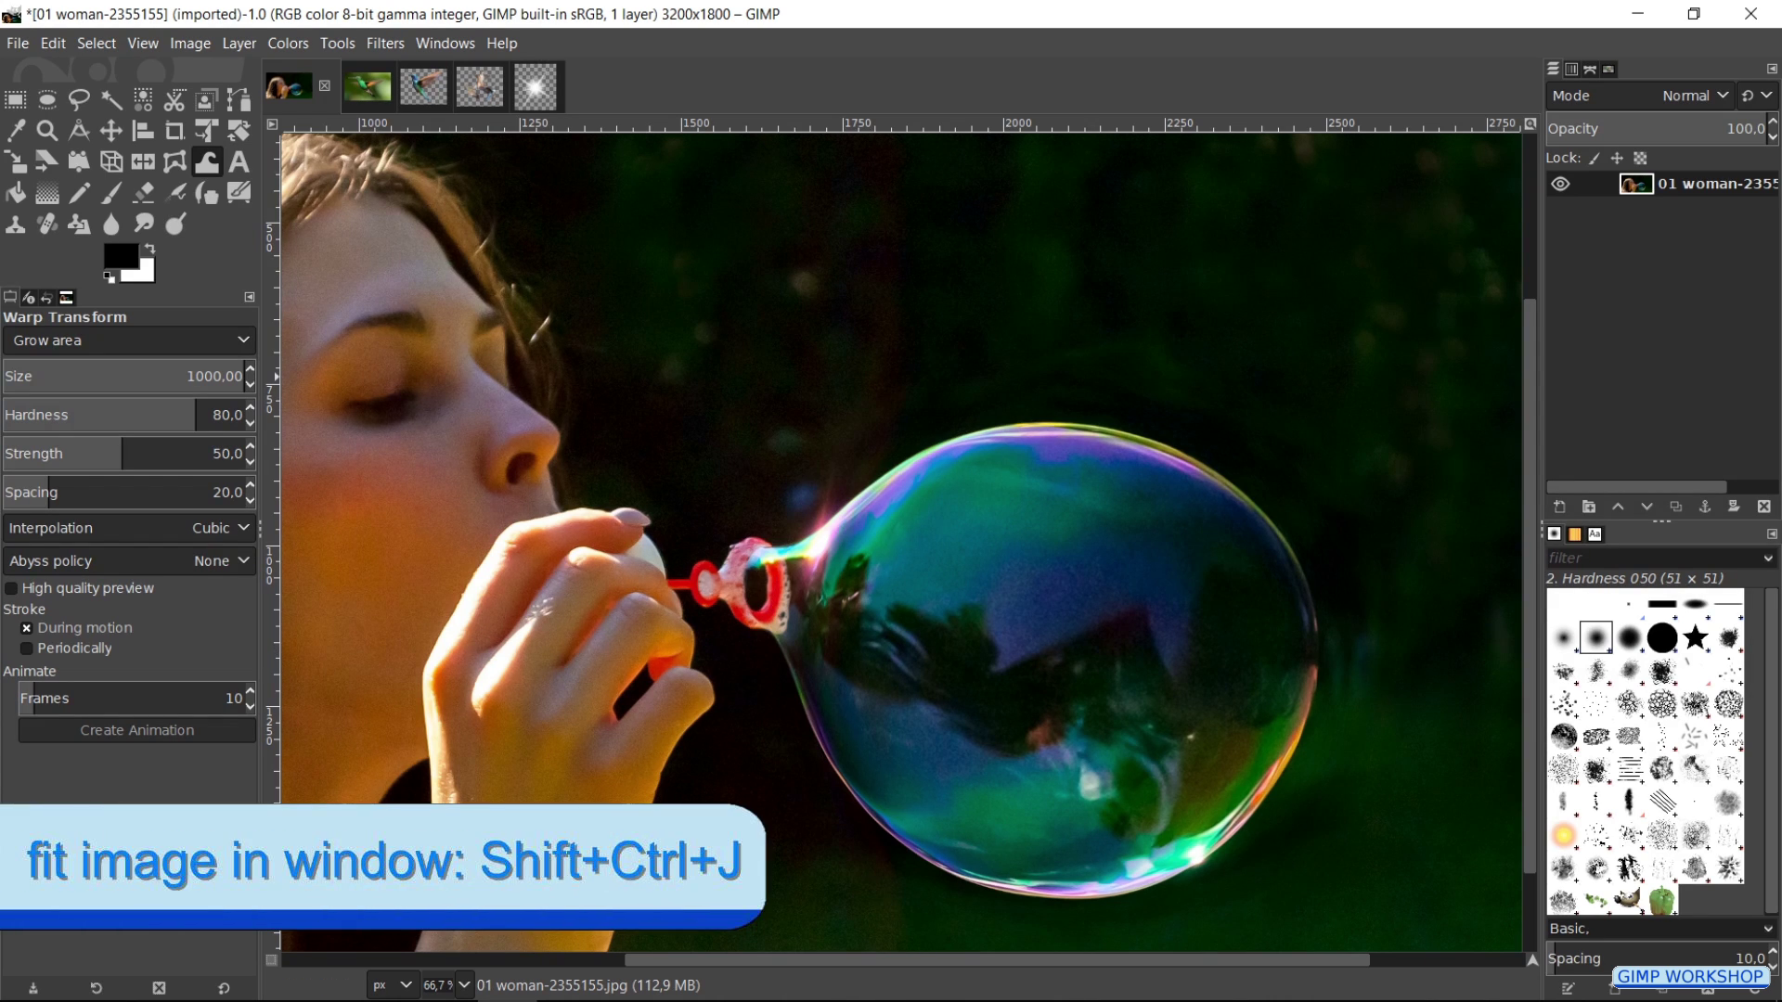
- Fit the woman image in the window, switch to the 02 hummingbird image and add an alpha channel to its layer
key(ctrl+shift+j)
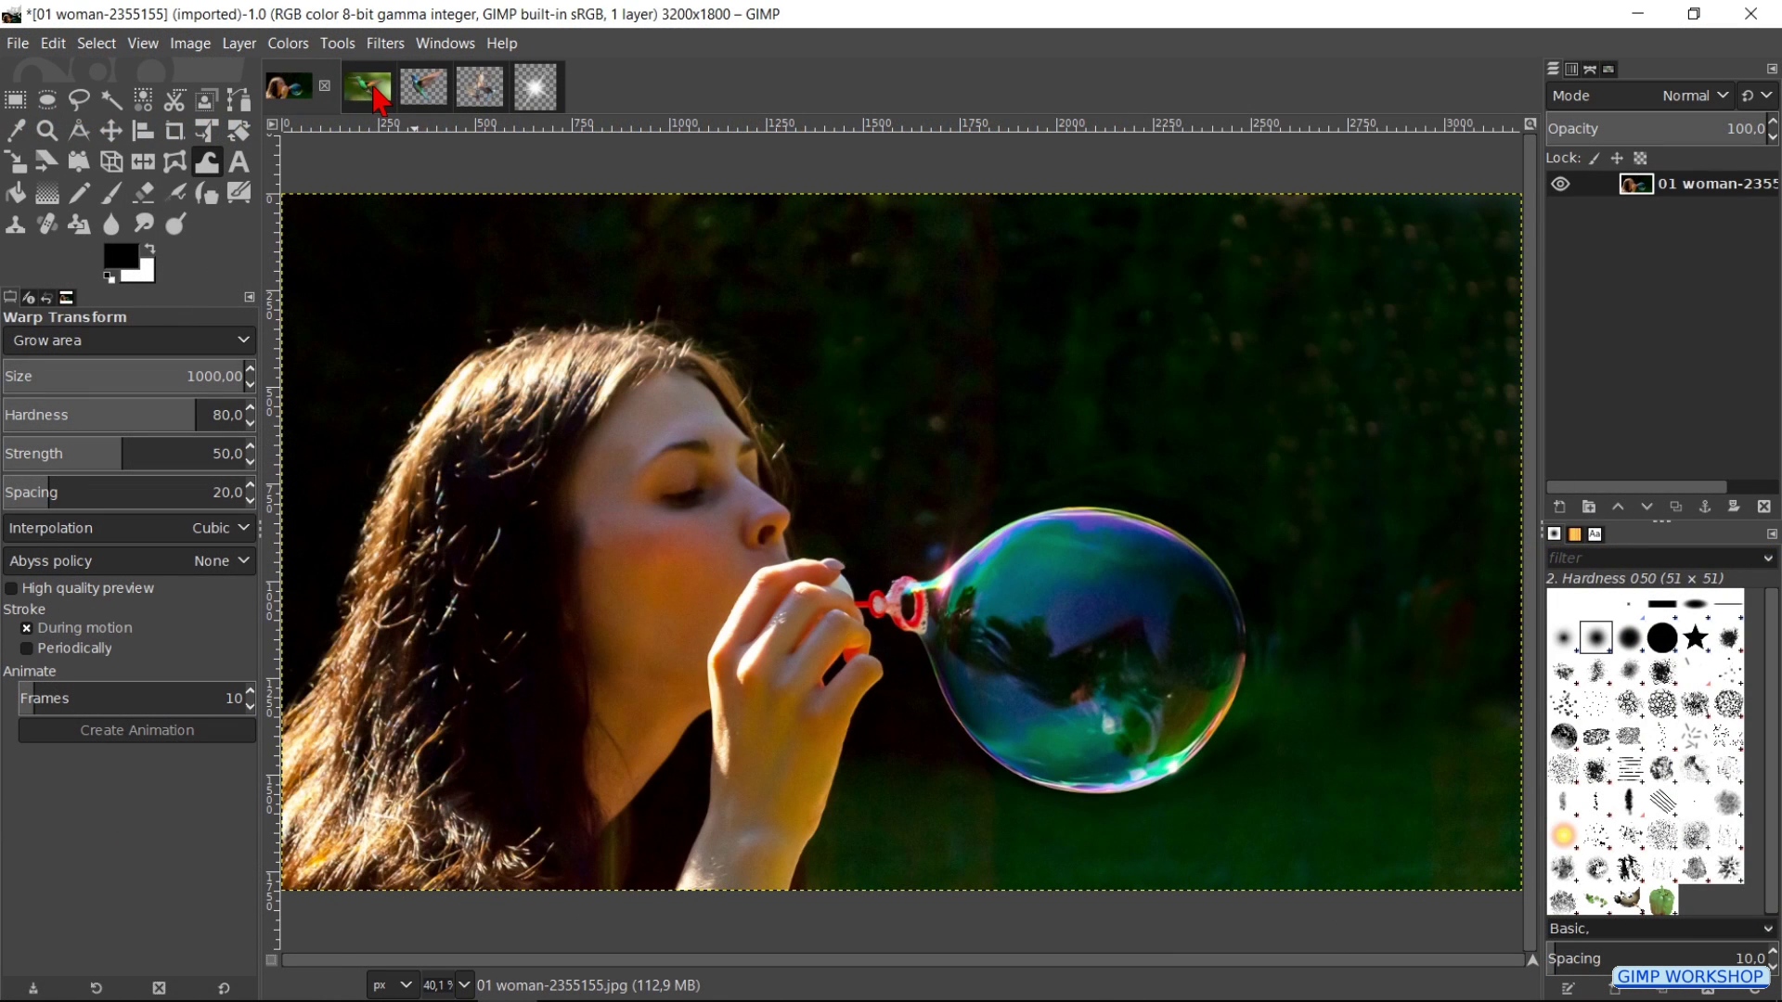
click(369, 90)
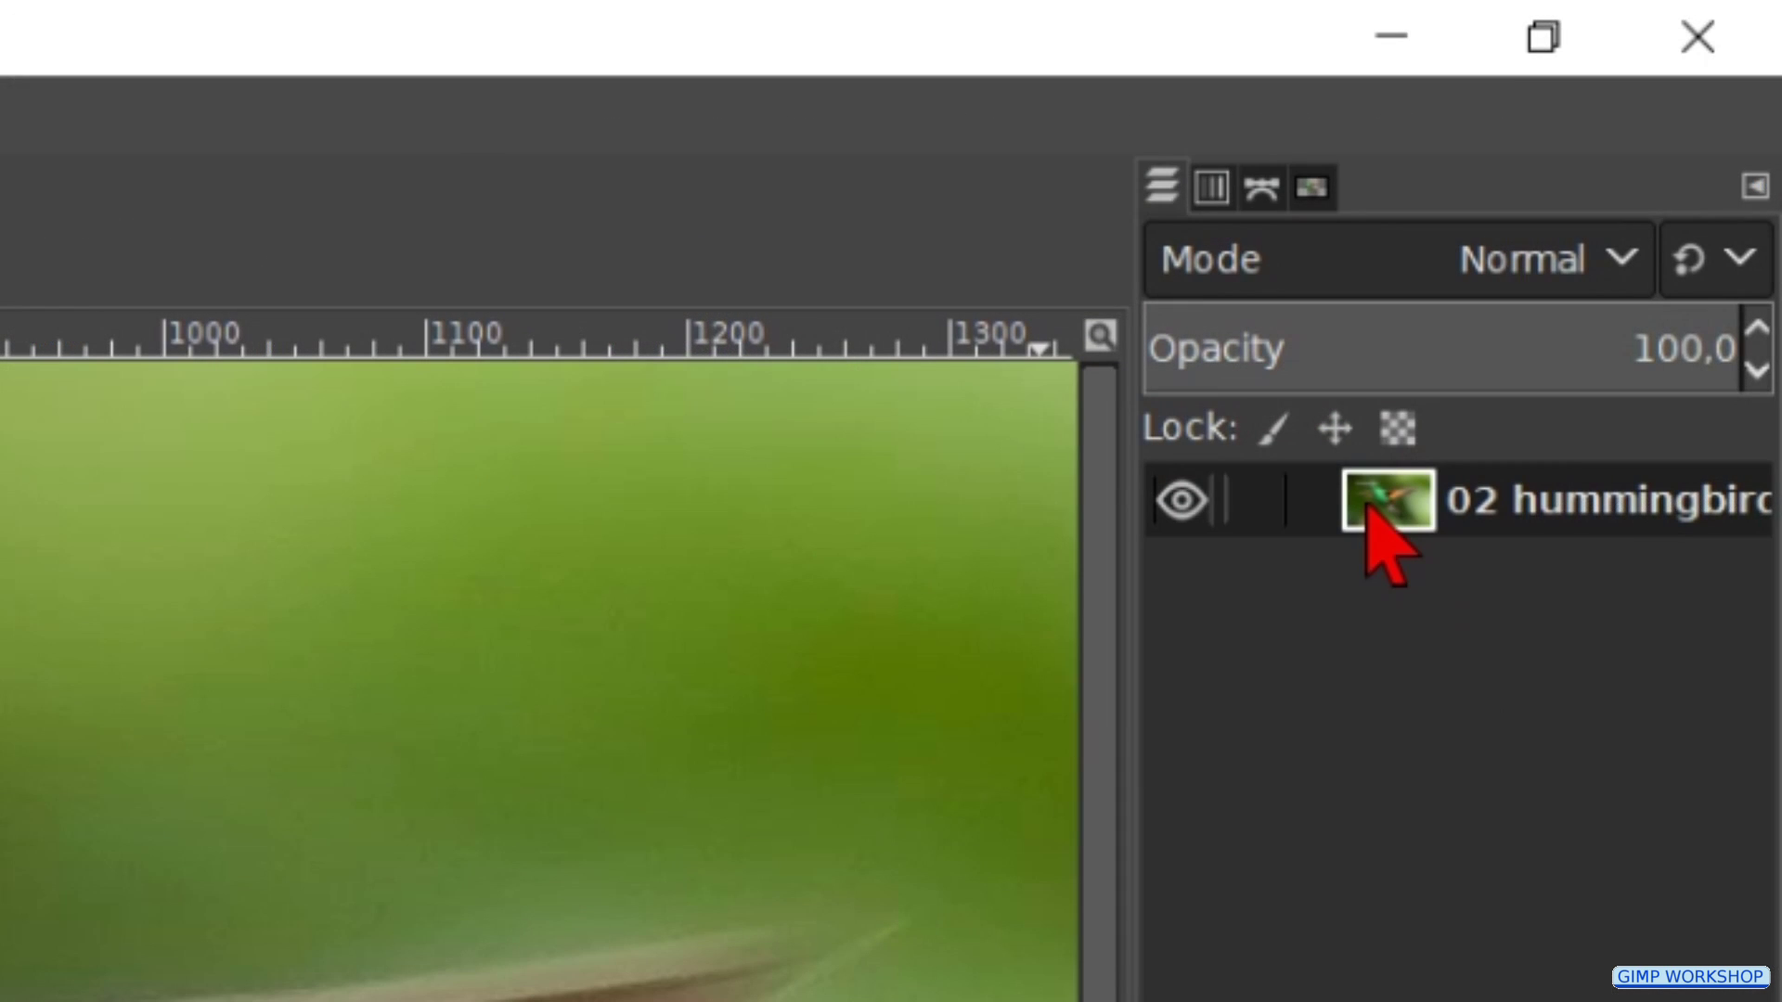
right_click(1372, 509)
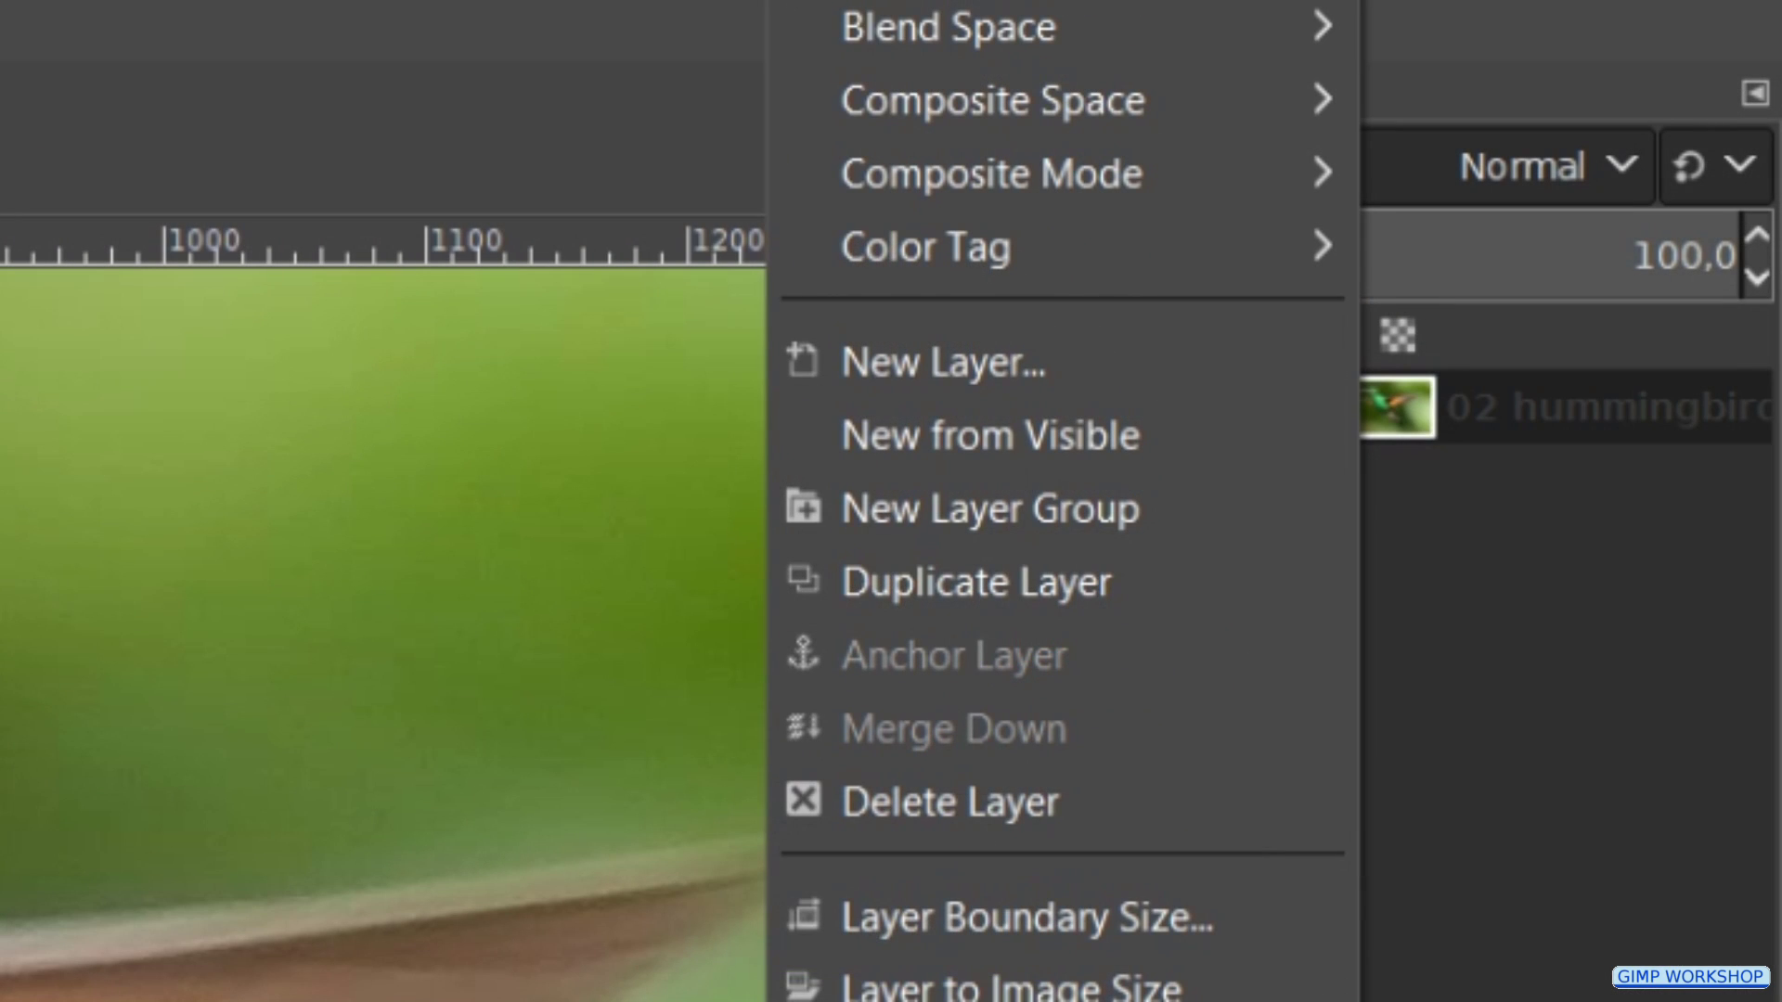
key(Escape)
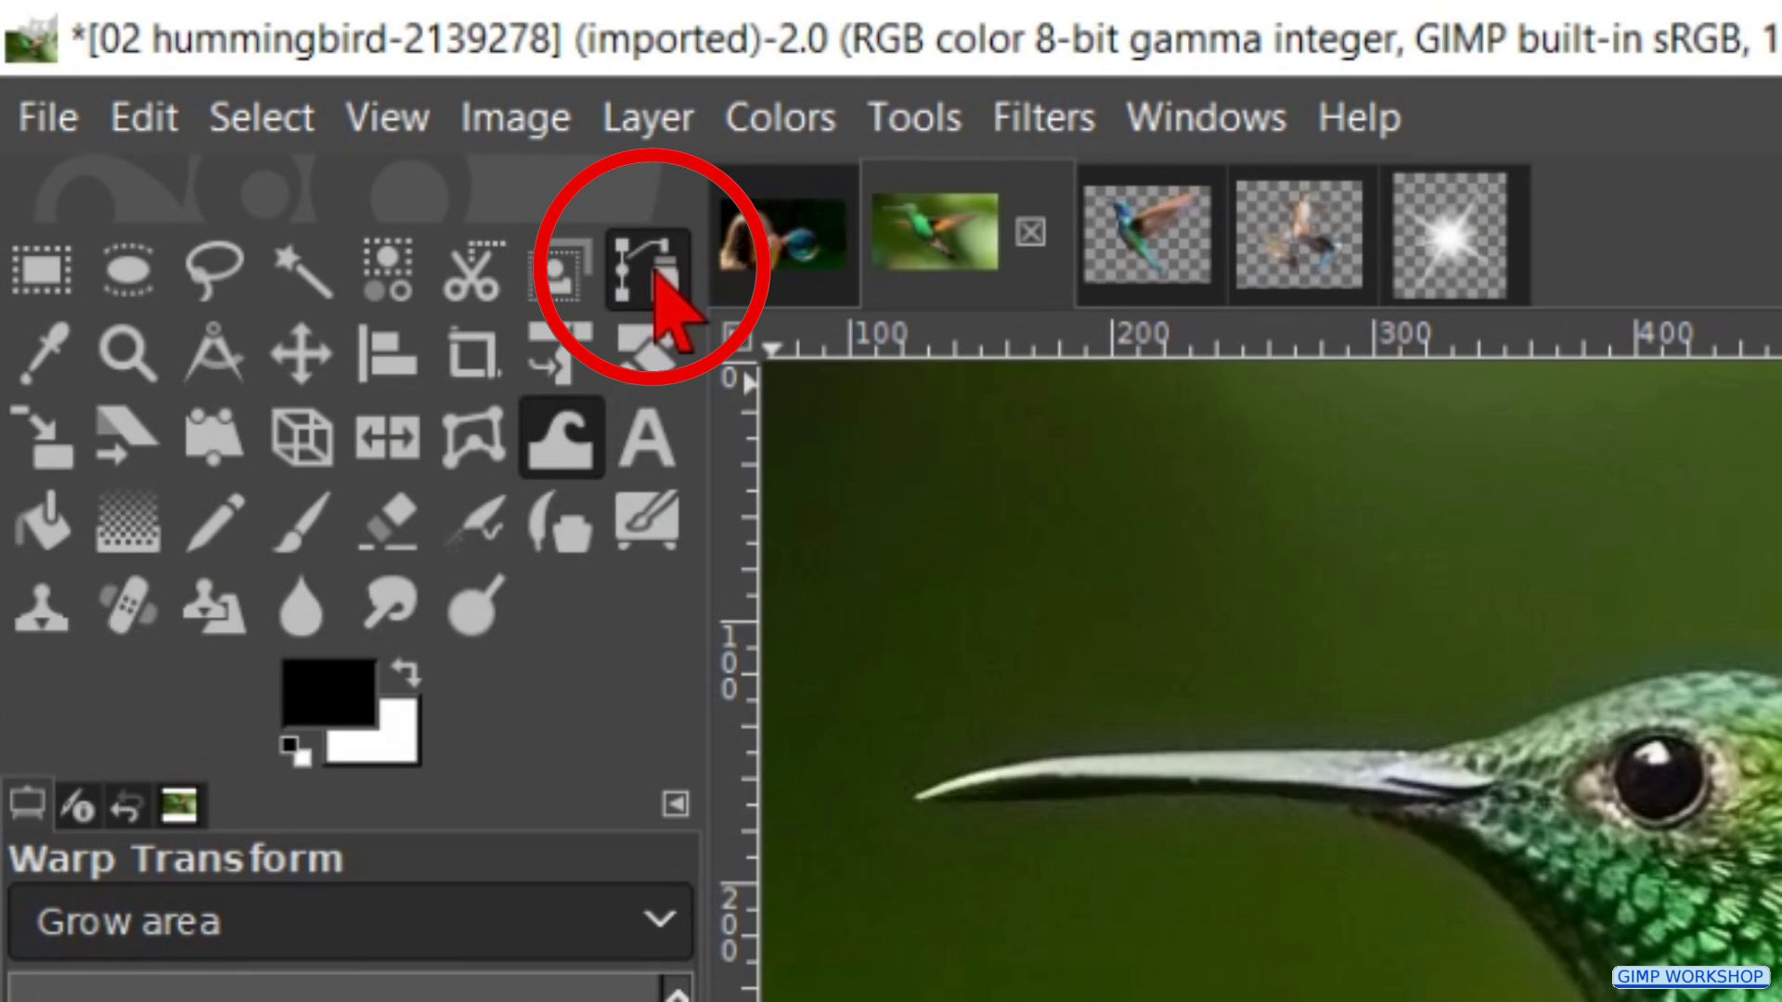
- Start a path with the Paths tool above the beak's base and trace it over the hummingbird's crown to the back of its head
click(657, 275)
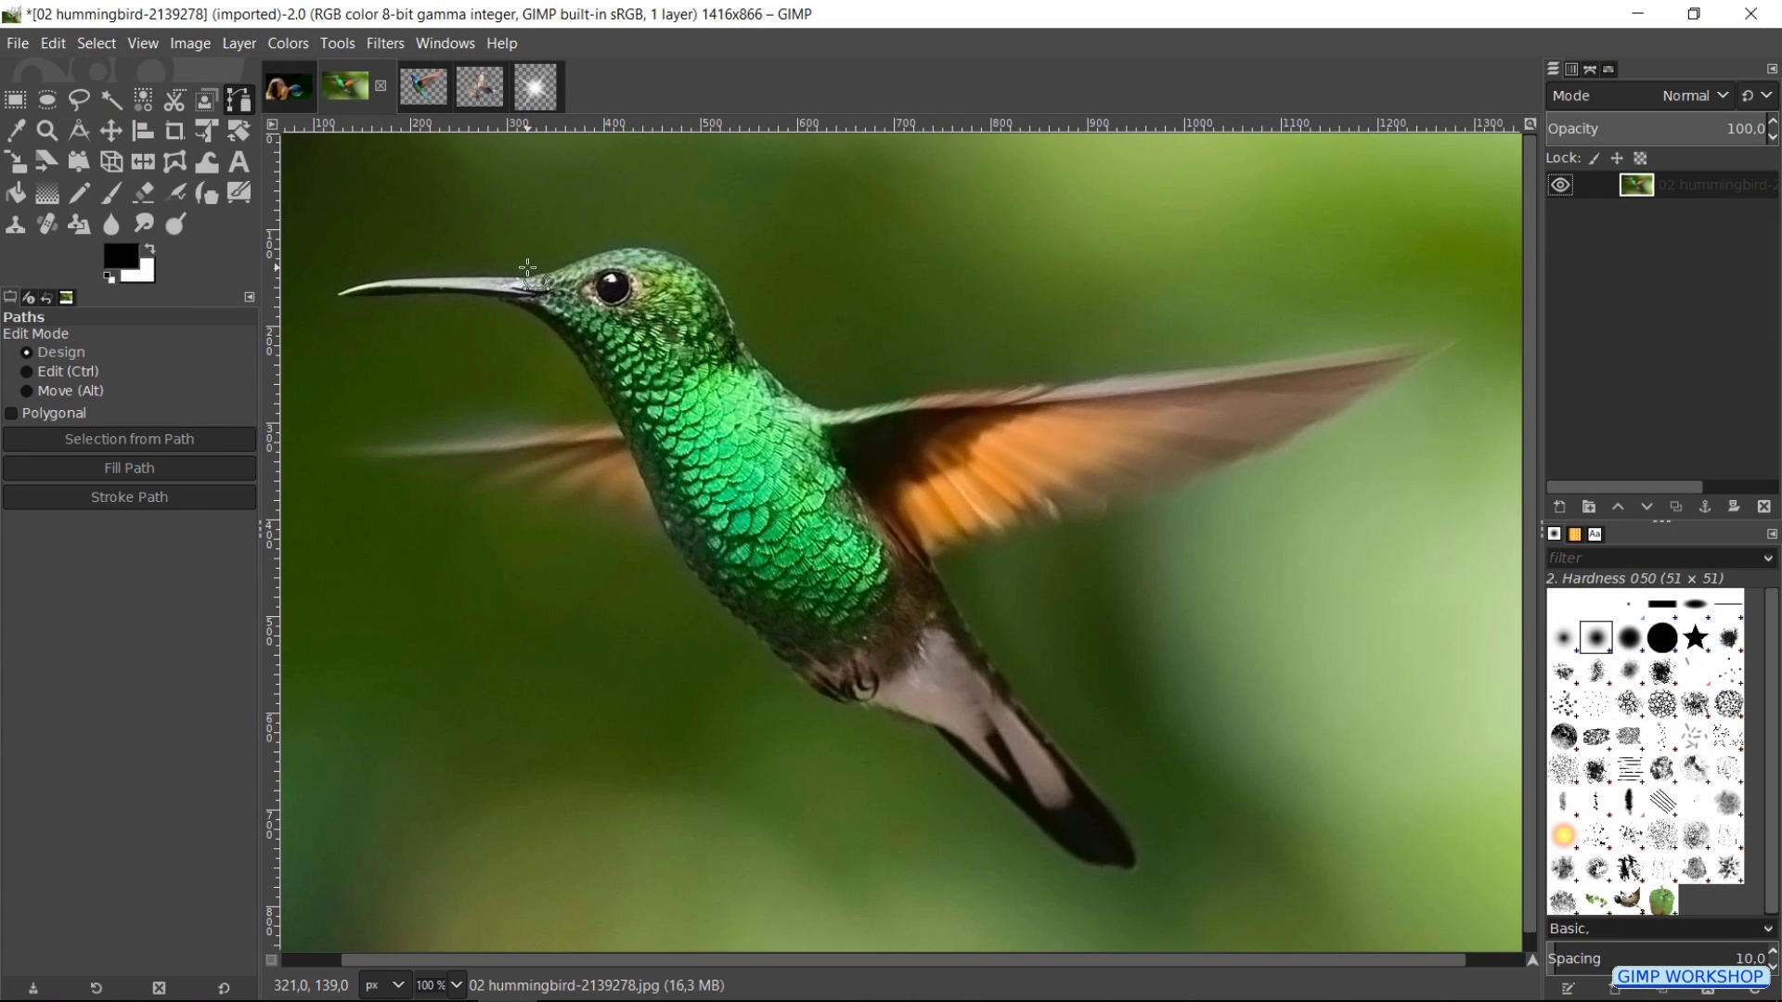
scroll(527, 268, up, 4)
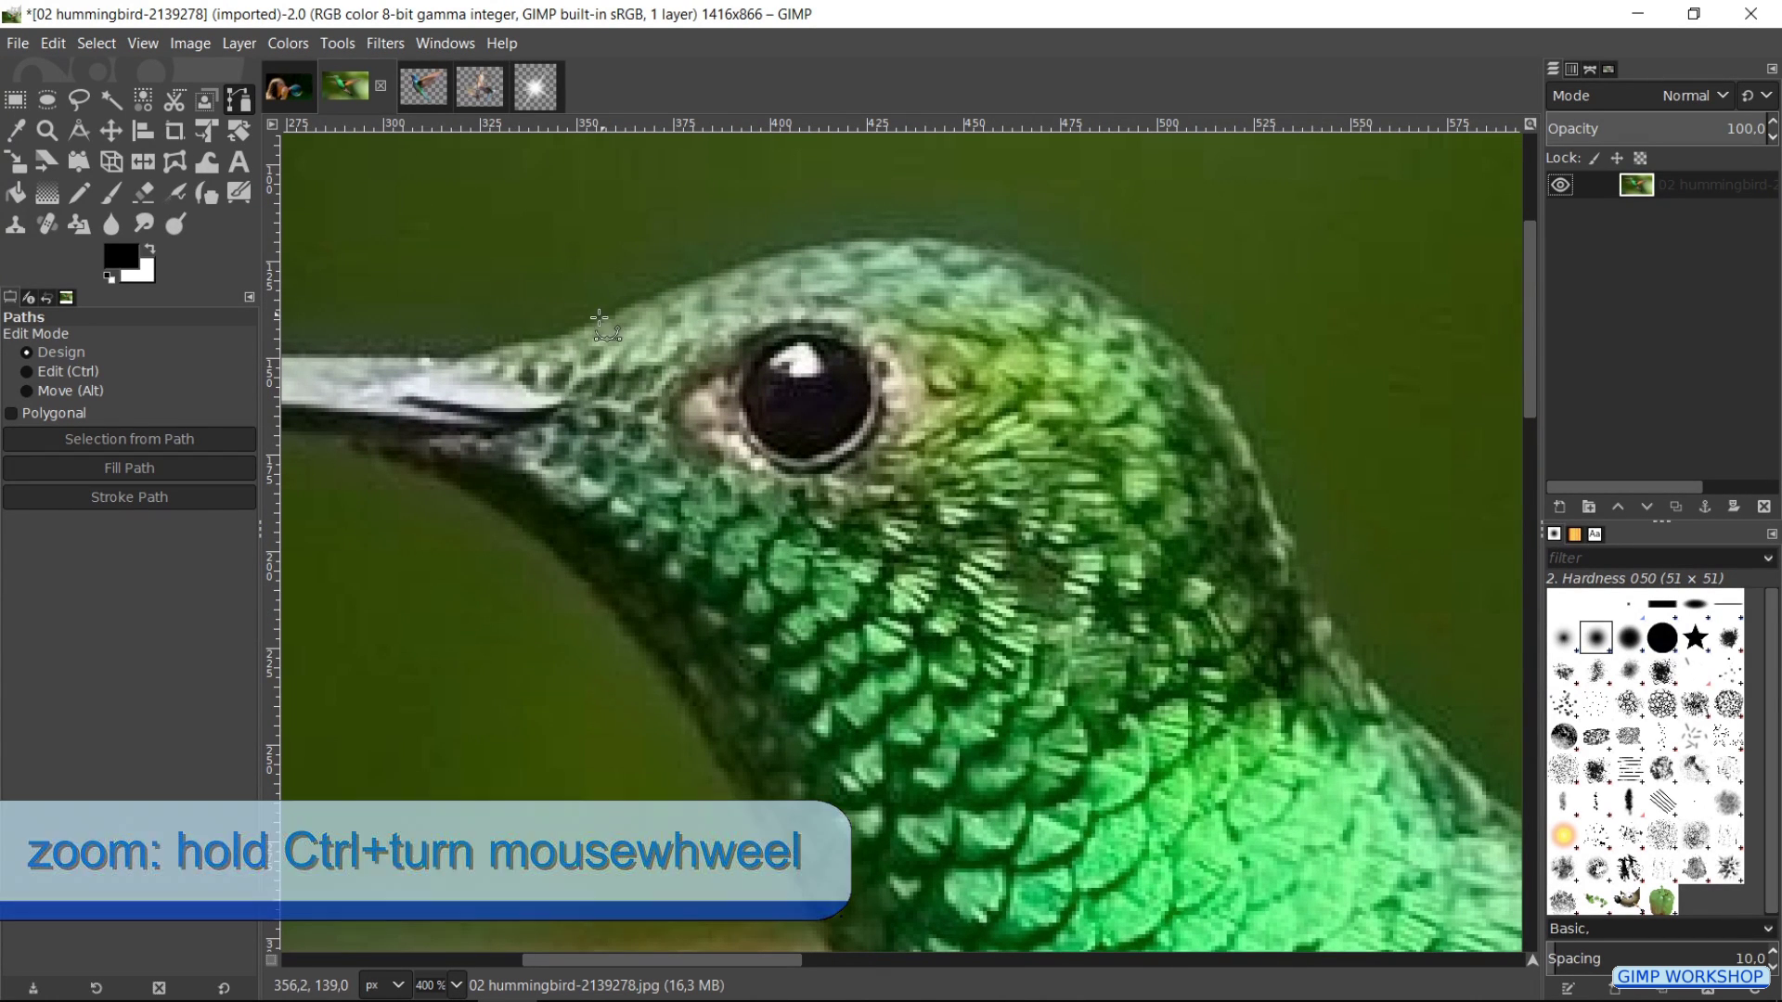
click(580, 334)
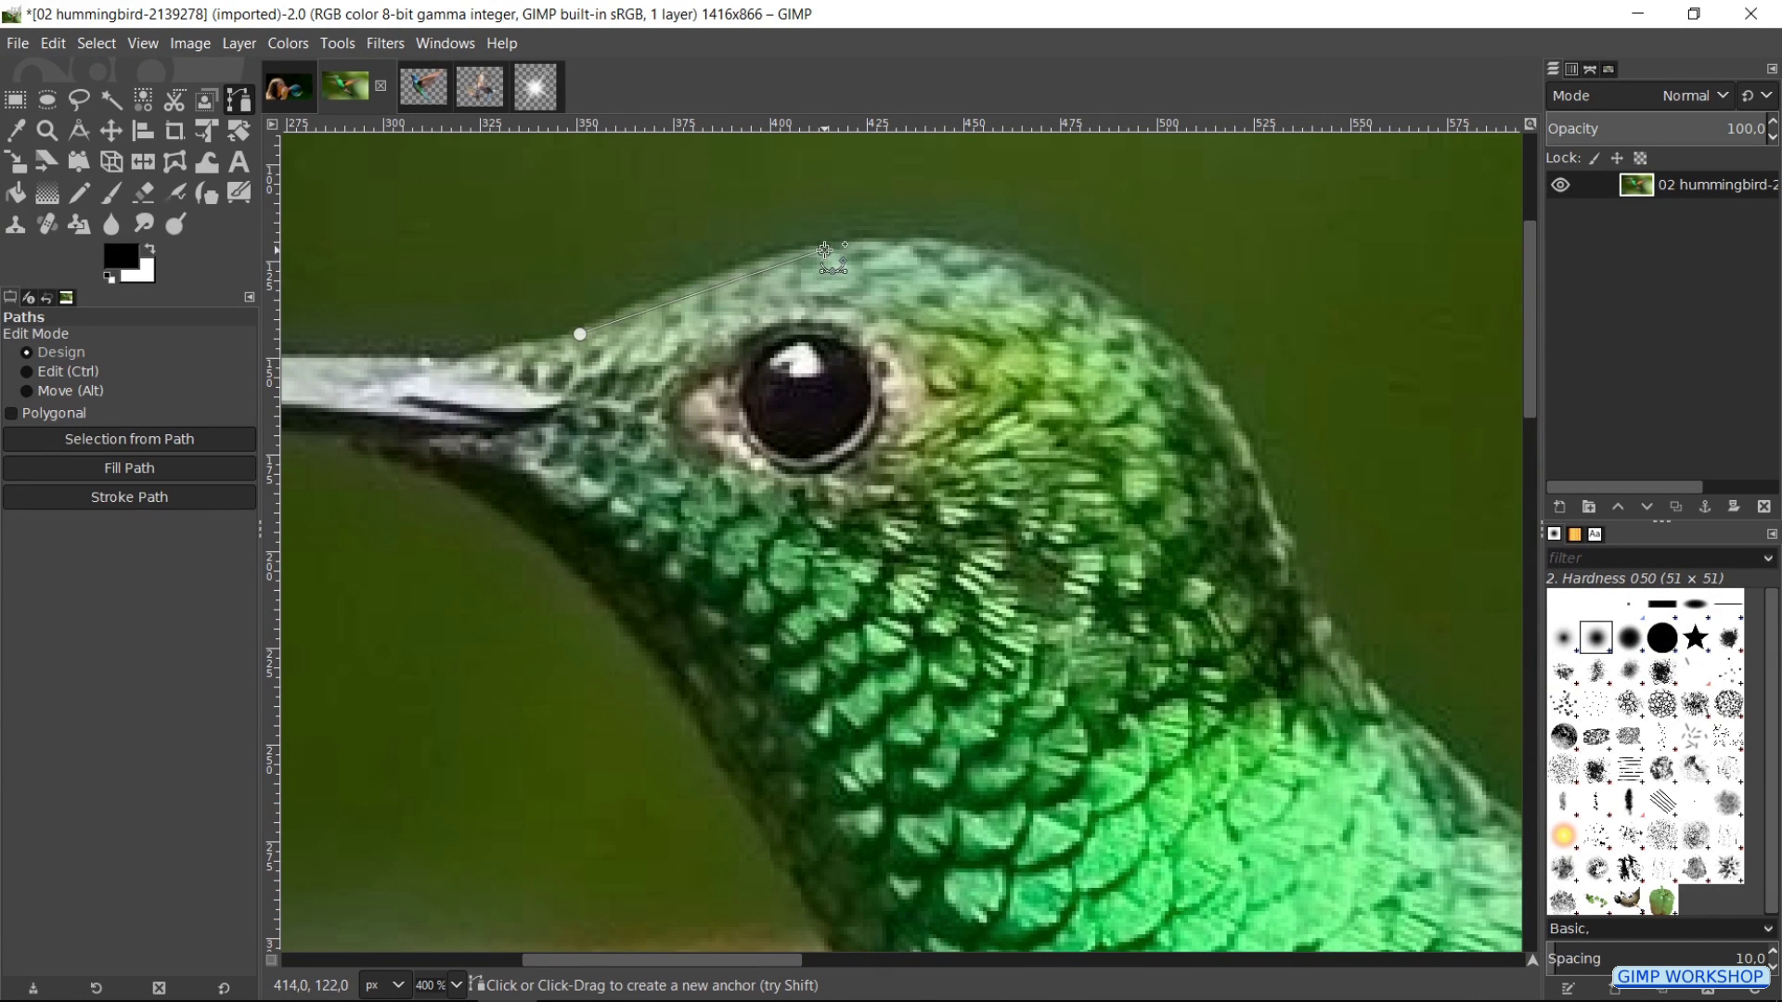
drag(825, 250, 967, 231)
drag(1174, 354, 1299, 477)
drag(1301, 577, 1361, 769)
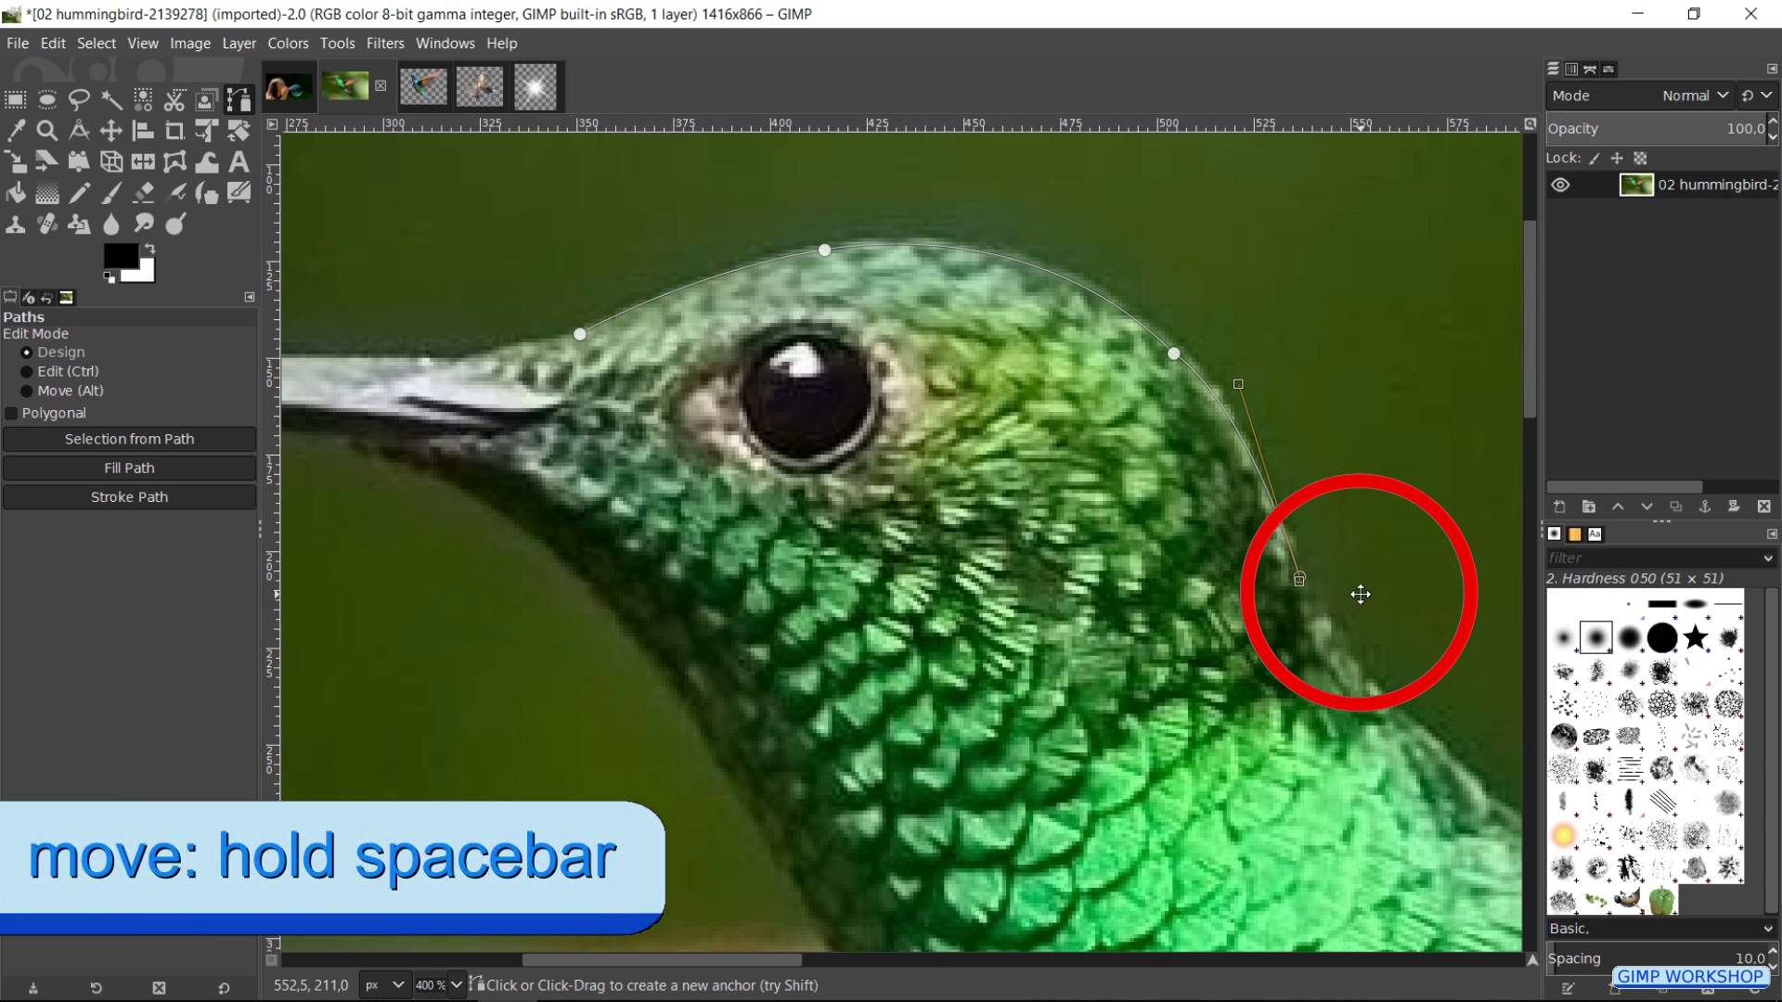
- Continue the path down the hummingbird's nape and along the start of the large wing's upper edge
key(space)
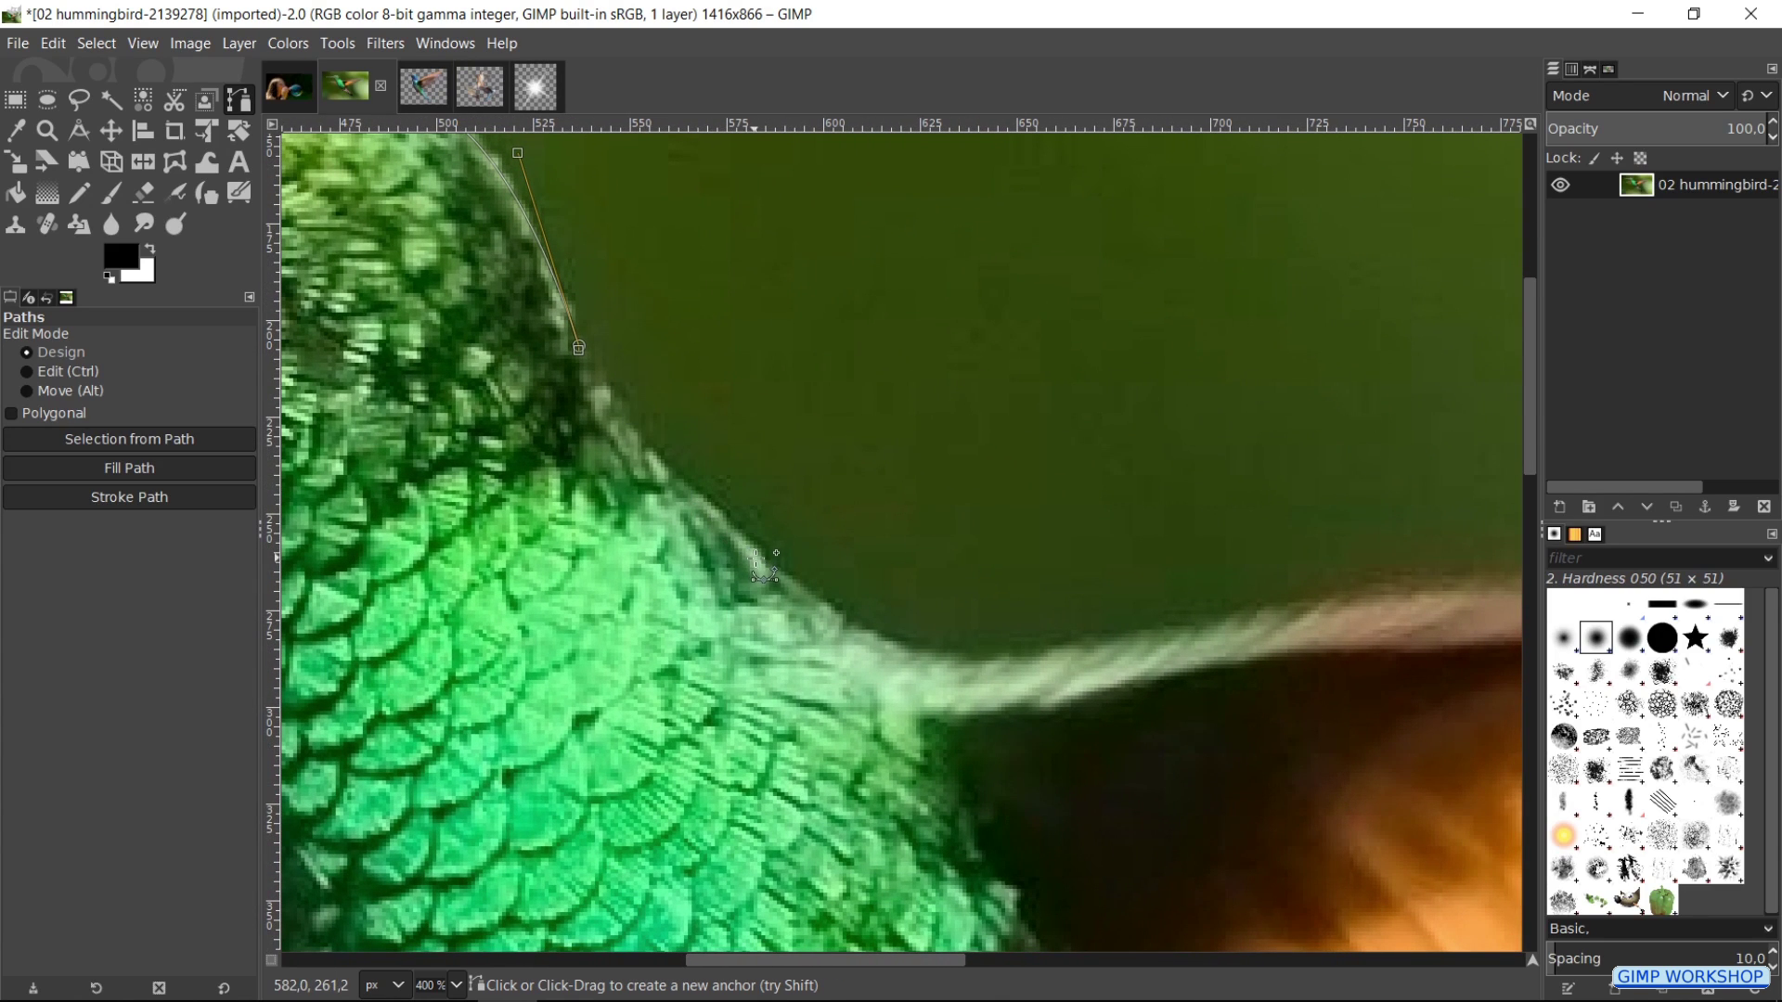
drag(758, 560, 796, 595)
drag(993, 664, 1080, 653)
key(space)
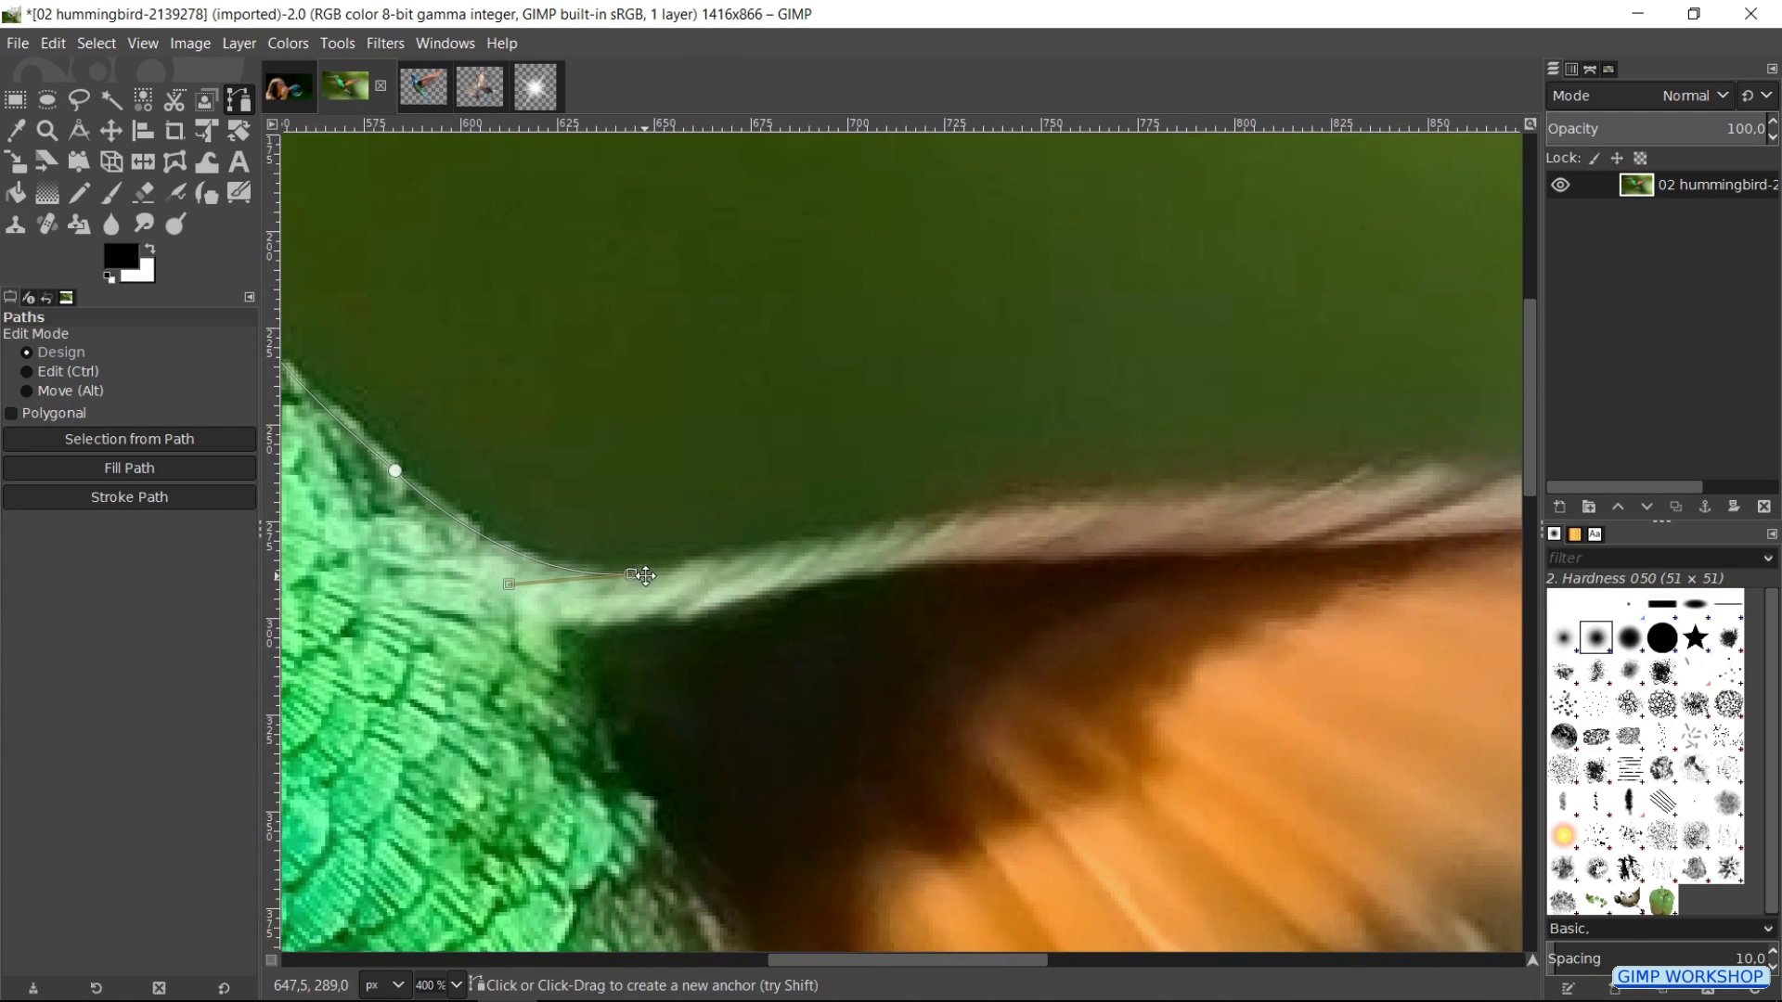
click(1098, 504)
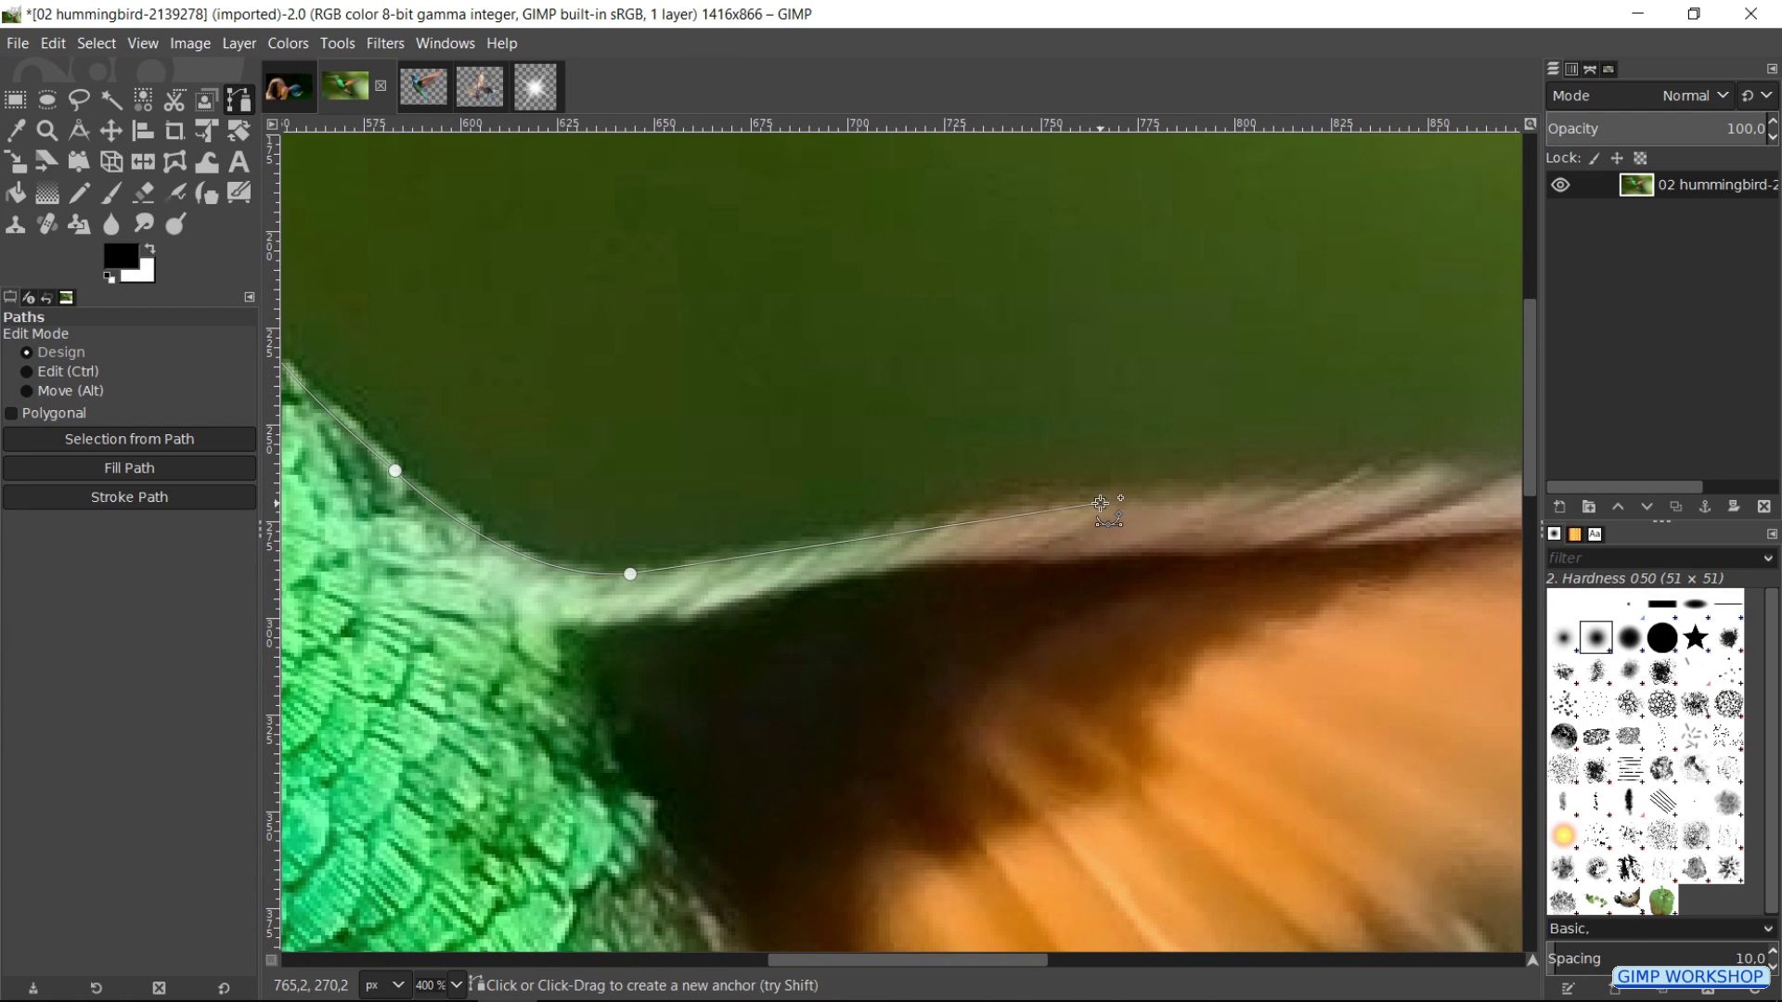
drag(1183, 492, 1194, 511)
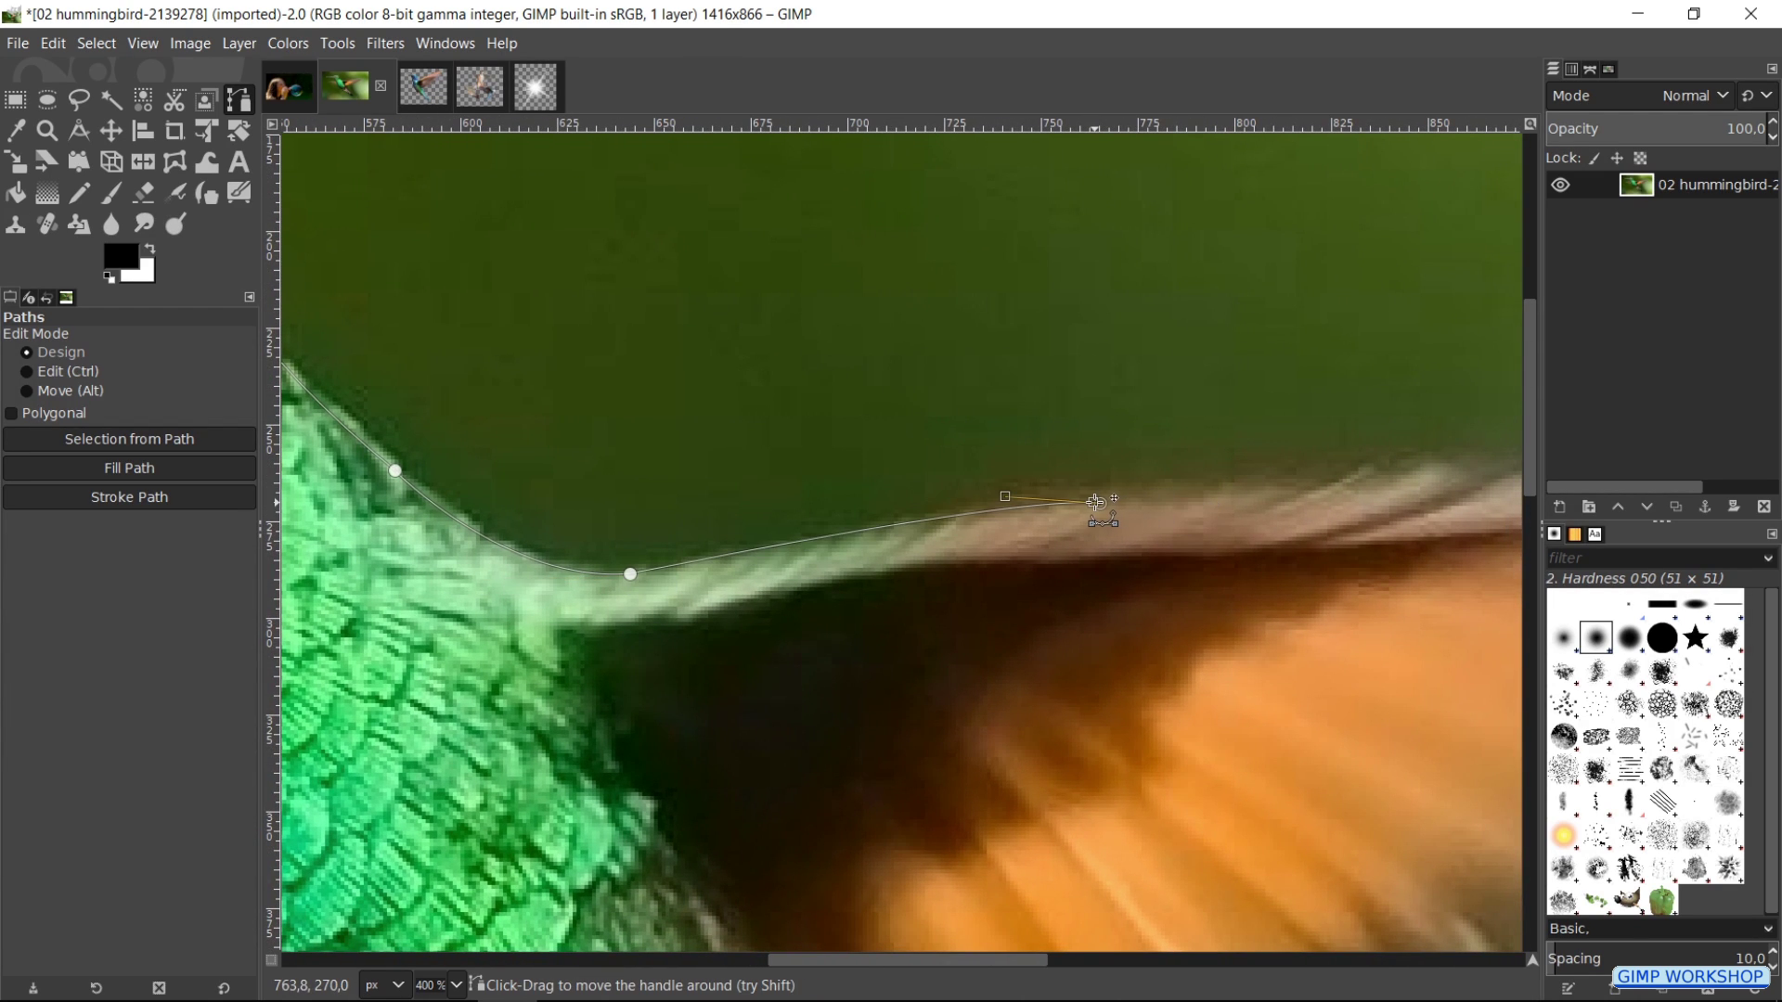
- Extend the path along the rest of the large wing's upper edge towards the wing tip
key(space)
drag(919, 532, 1007, 506)
click(1075, 549)
key(space)
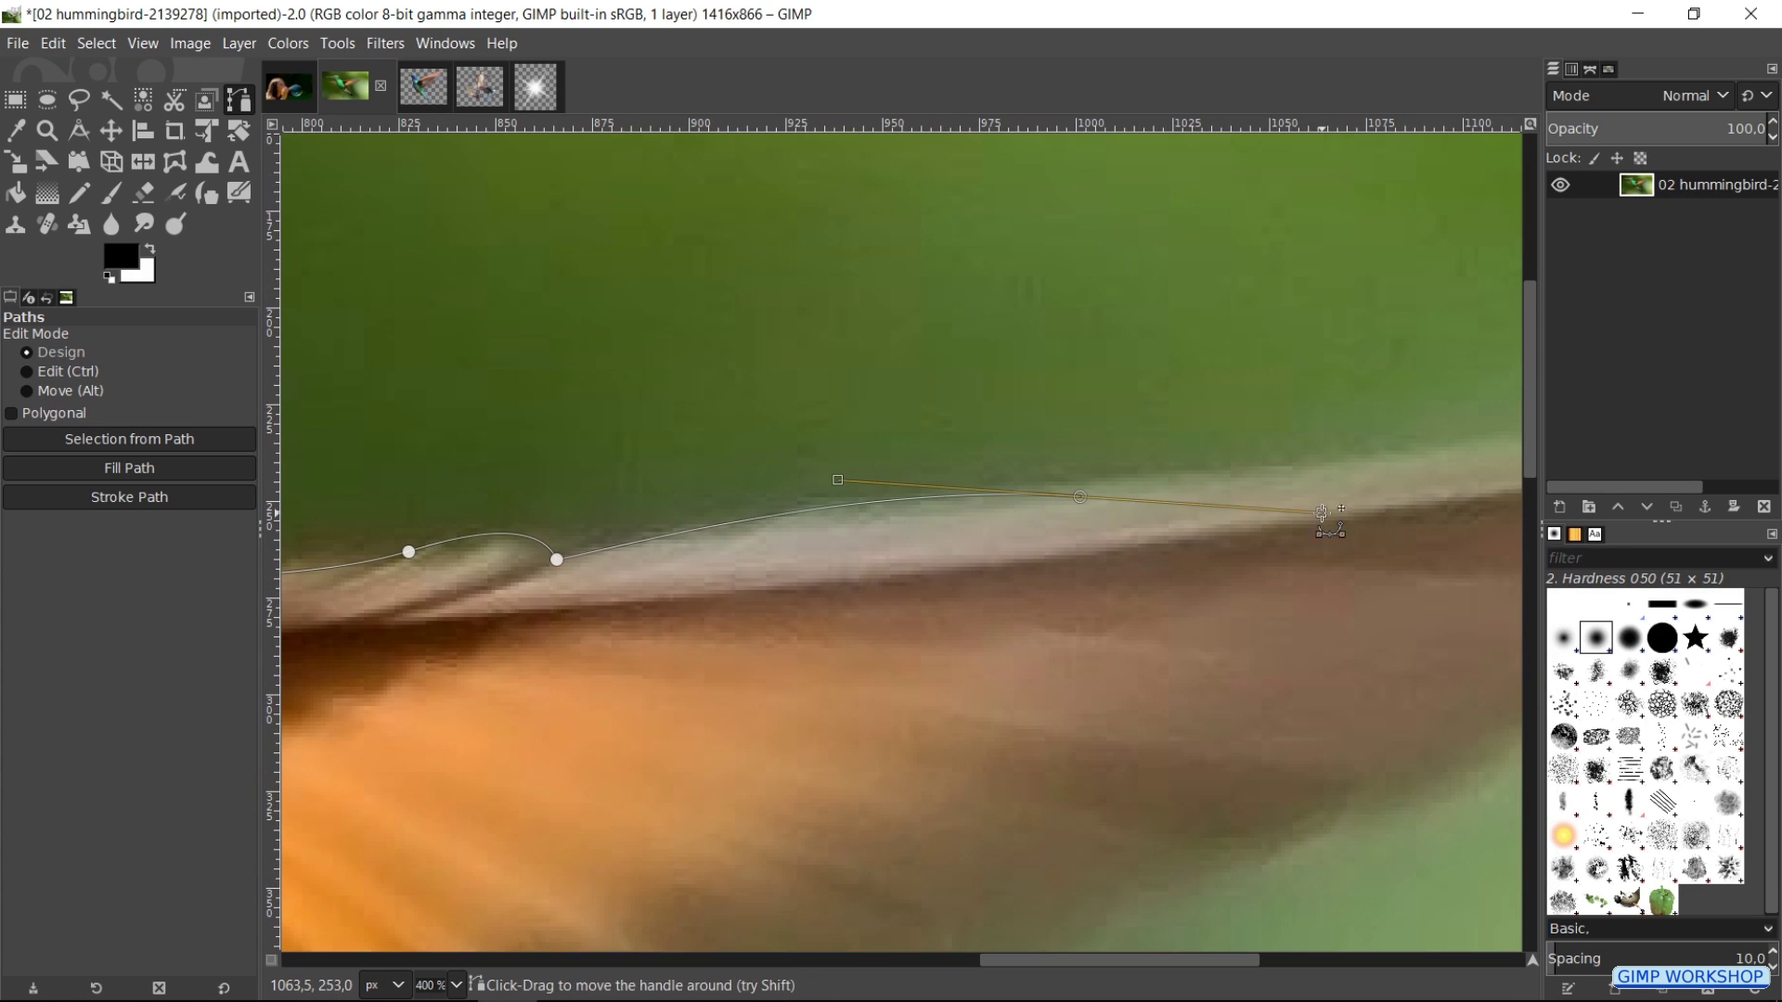
key(space)
click(558, 520)
click(773, 503)
key(space)
click(1173, 457)
key(space)
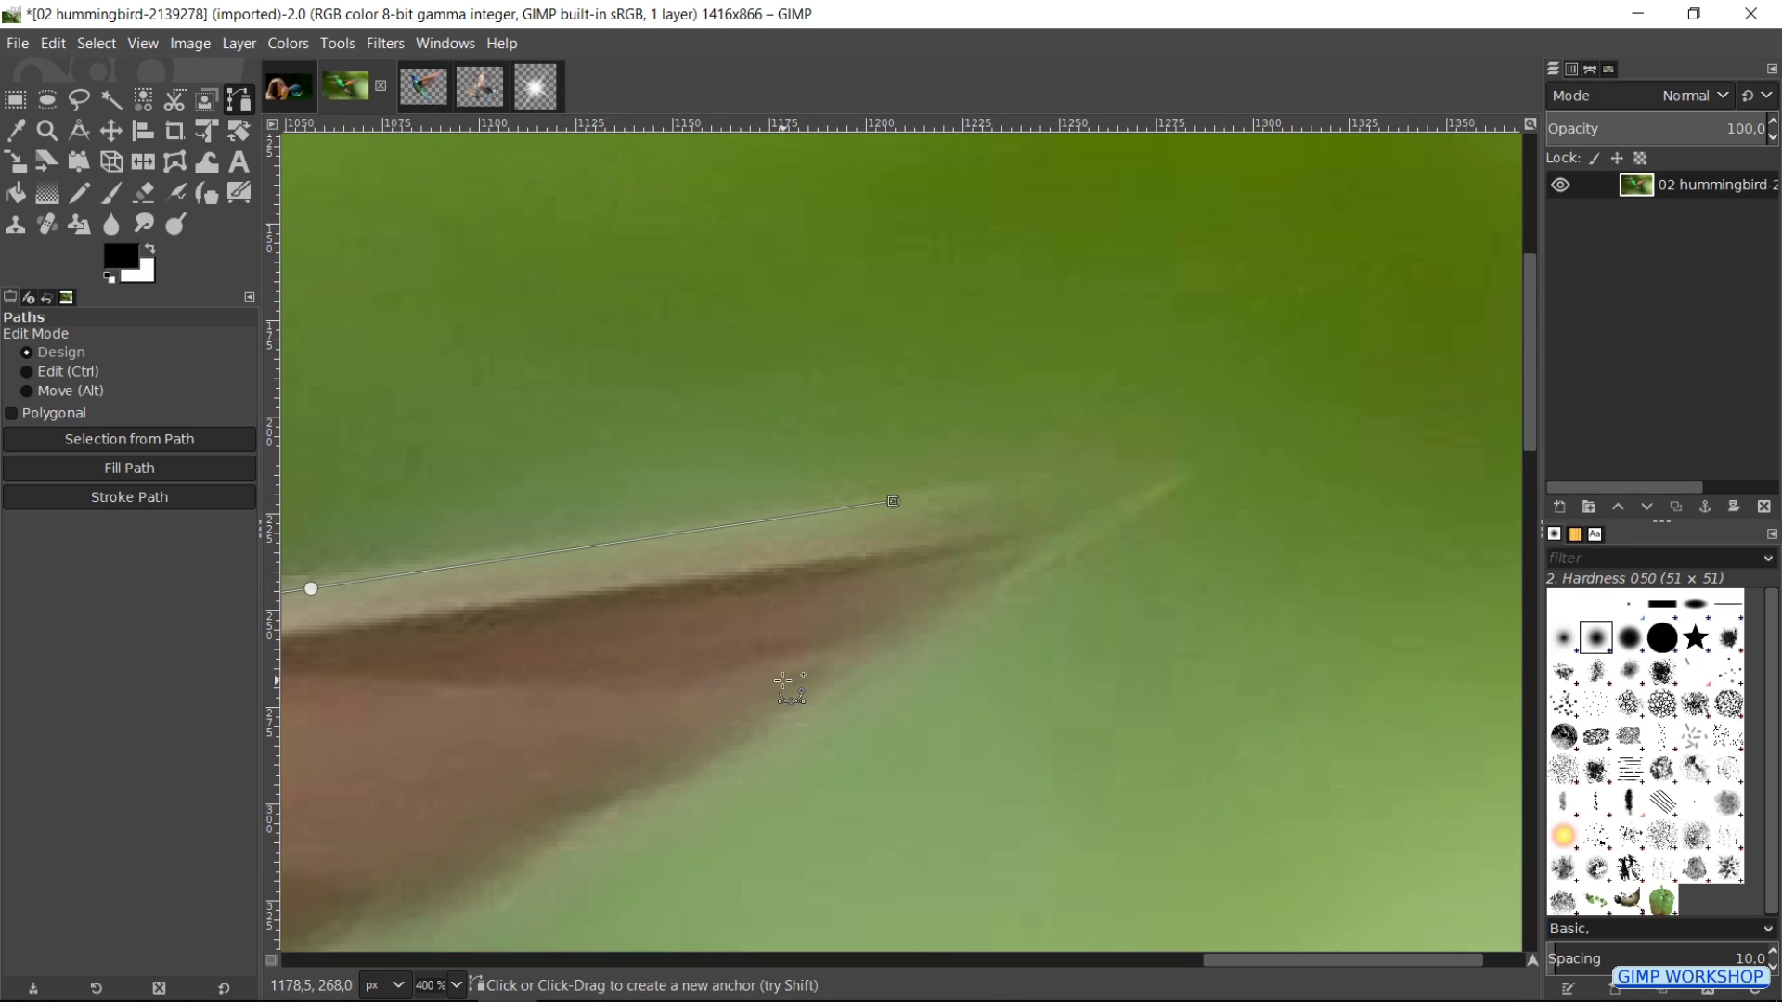
- Curve the path around the large wing's tip and trace the outer part of its lower edge
drag(785, 681, 246, 961)
key(space)
key(space)
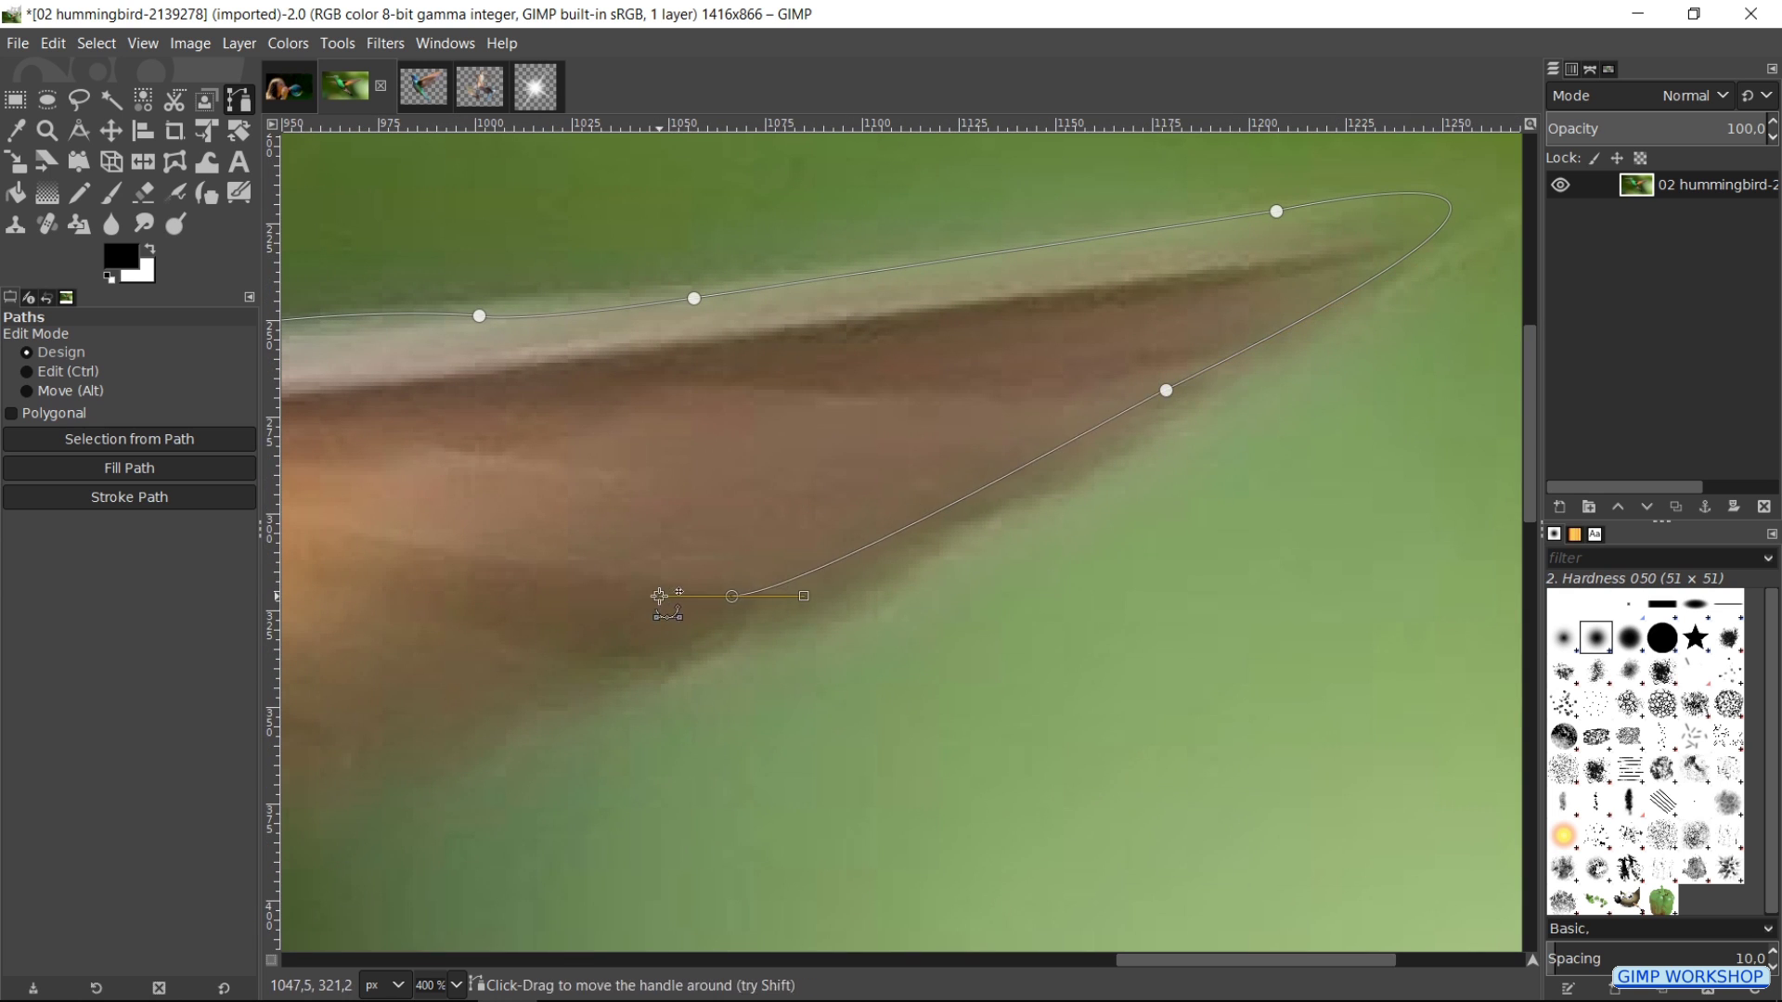
drag(918, 517, 722, 543)
click(754, 605)
key(space)
click(1015, 491)
click(831, 535)
- Trace the path along the orange inner feathers of the large wing's lower edge back to the body
key(space)
click(529, 625)
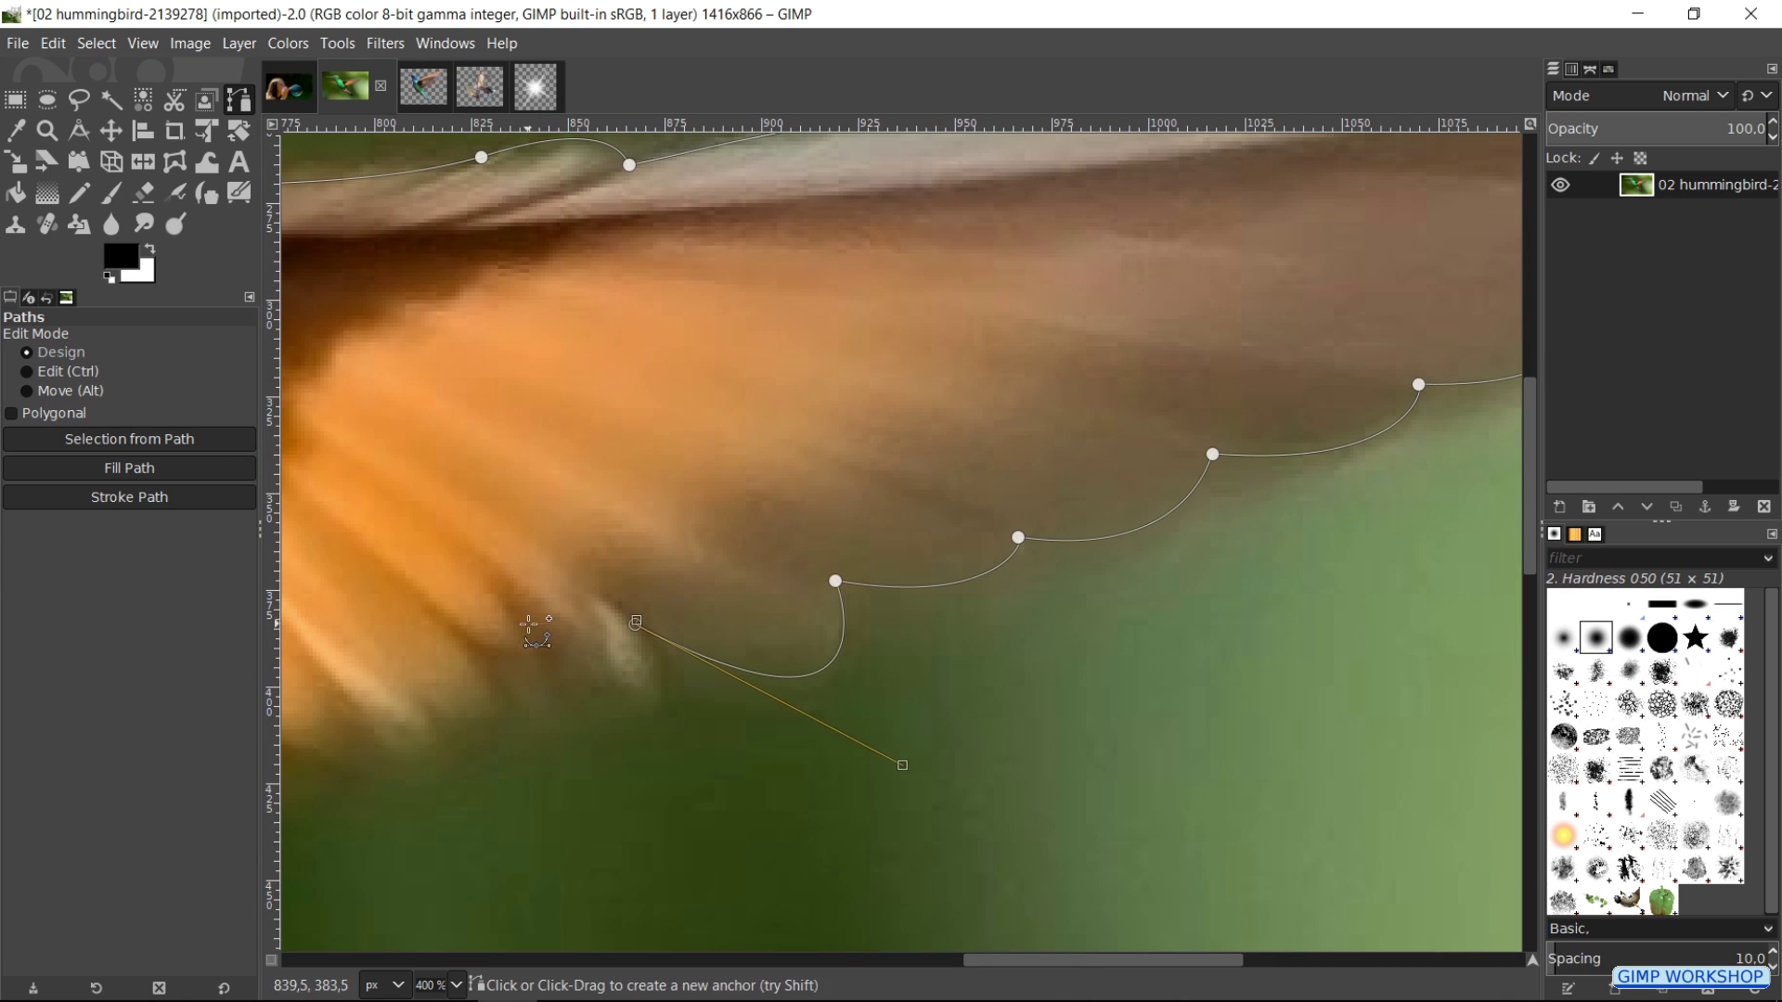
click(485, 652)
drag(412, 690, 339, 640)
key(space)
click(955, 597)
drag(867, 624, 736, 668)
key(space)
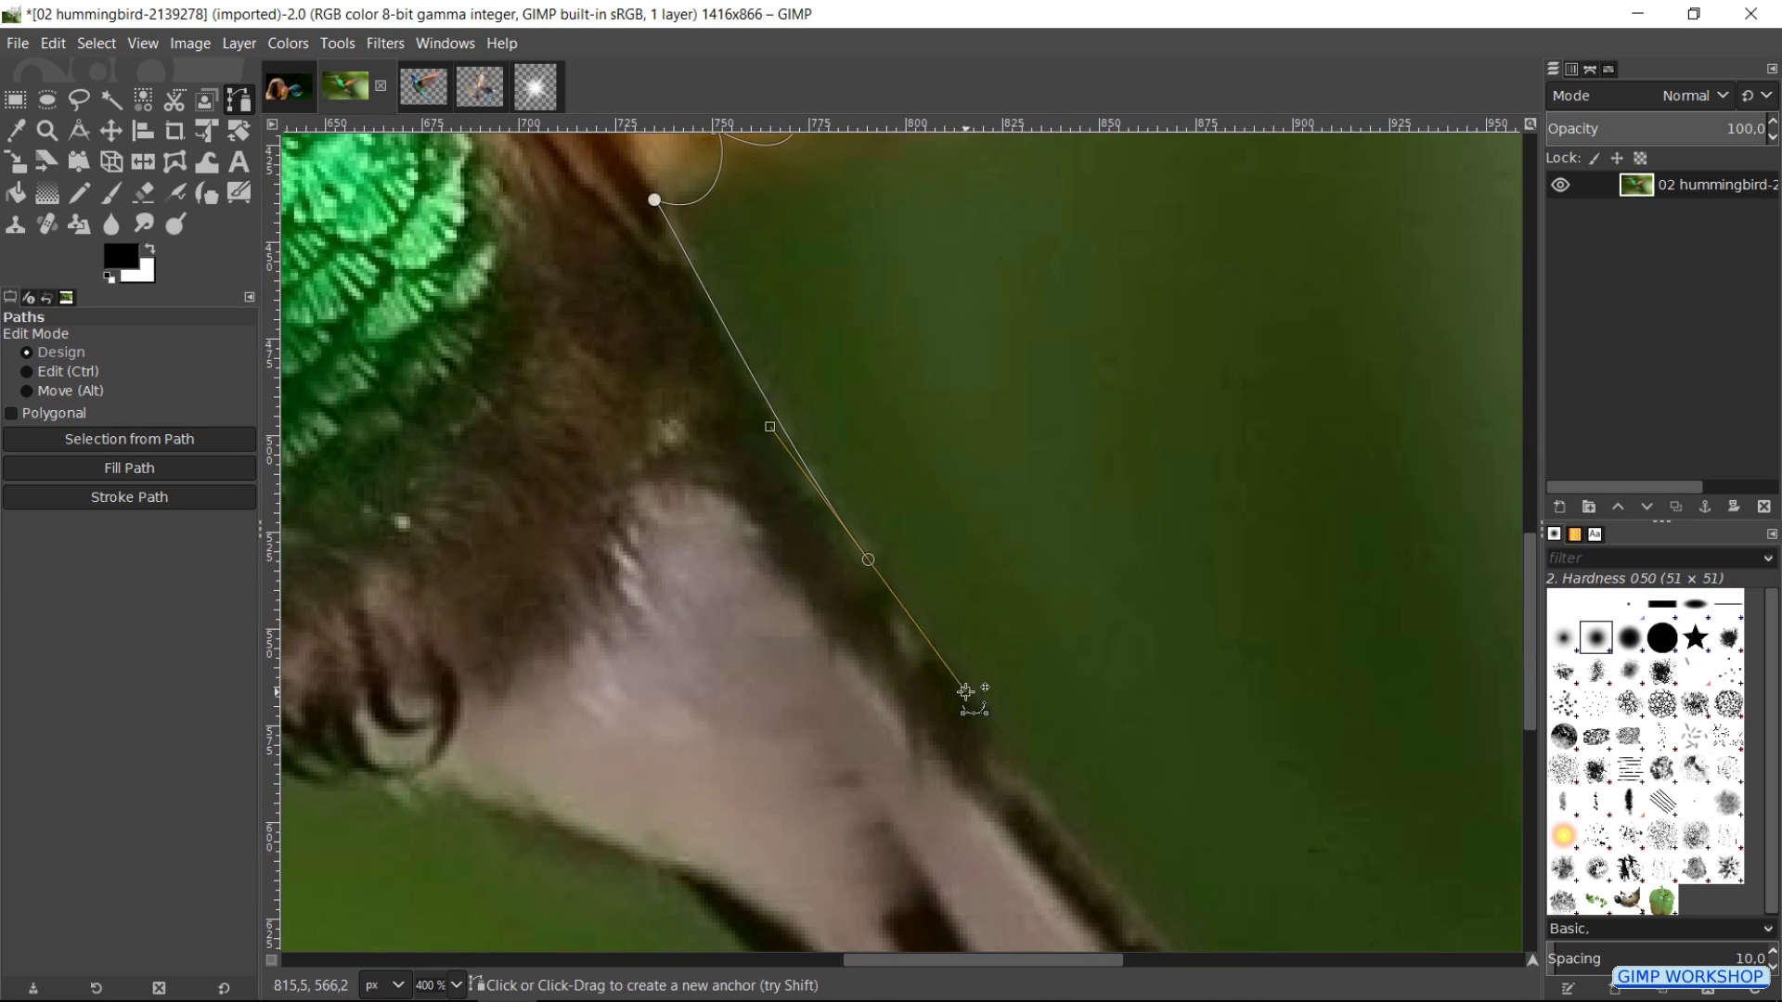
- Trace the path down the back of the rump and tail and around the dark tail tip
click(665, 328)
click(798, 521)
drag(863, 587, 889, 605)
key(space)
click(796, 461)
key(space)
click(974, 625)
click(915, 712)
click(860, 715)
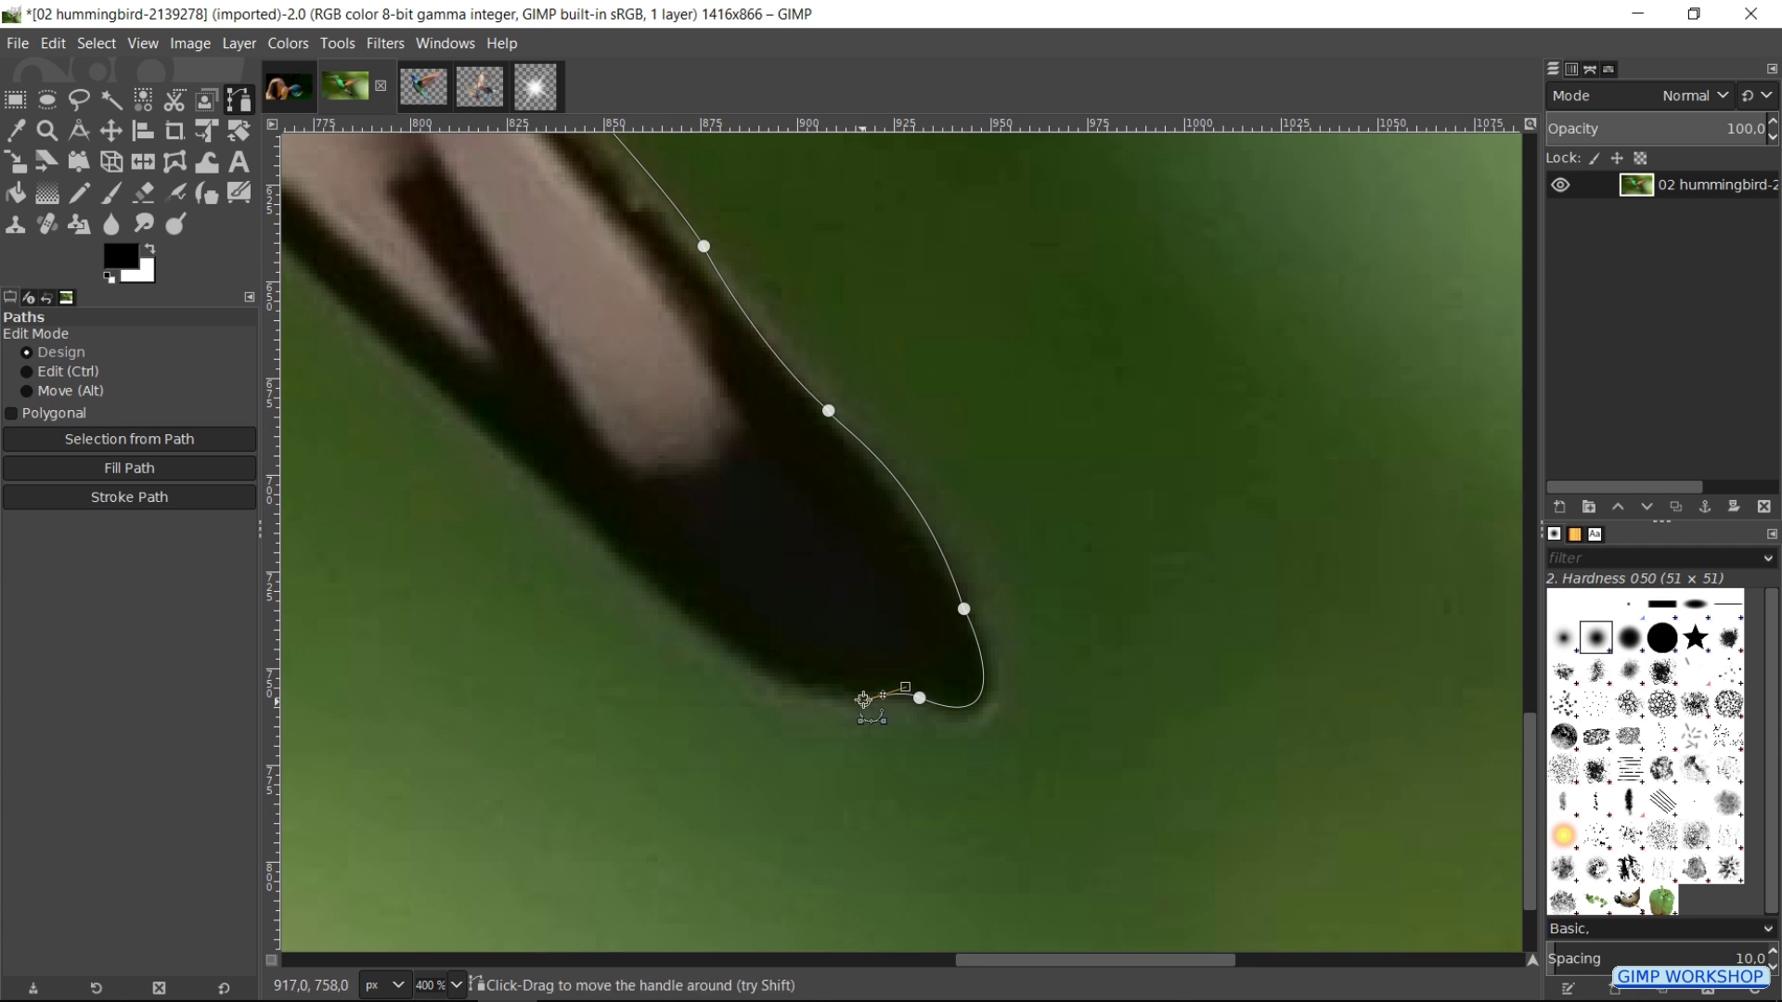
- Trace the path back up the tail's underside and around the hummingbird's claws
drag(688, 630, 776, 717)
key(space)
click(594, 306)
key(space)
click(664, 486)
key(space)
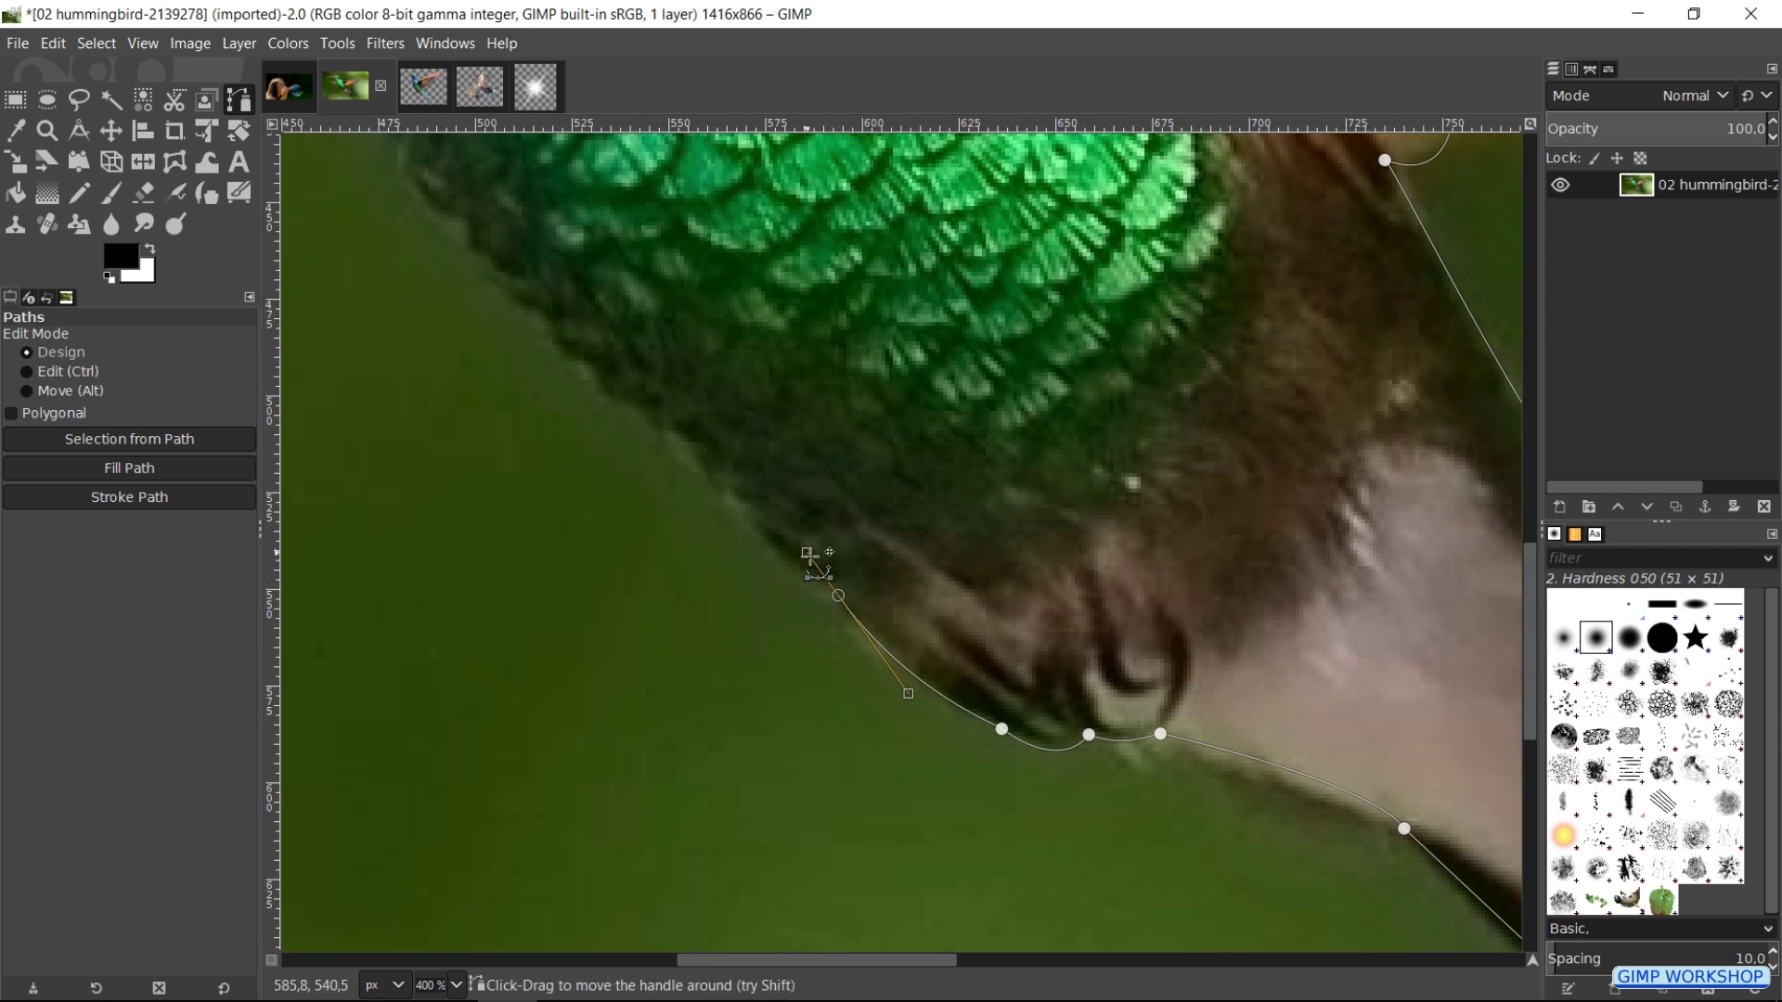
- Place closely spaced path anchors up the hummingbird's belly edge towards the small far wing
click(838, 595)
click(737, 484)
click(679, 426)
key(space)
click(945, 676)
click(896, 633)
click(828, 574)
click(812, 534)
click(750, 461)
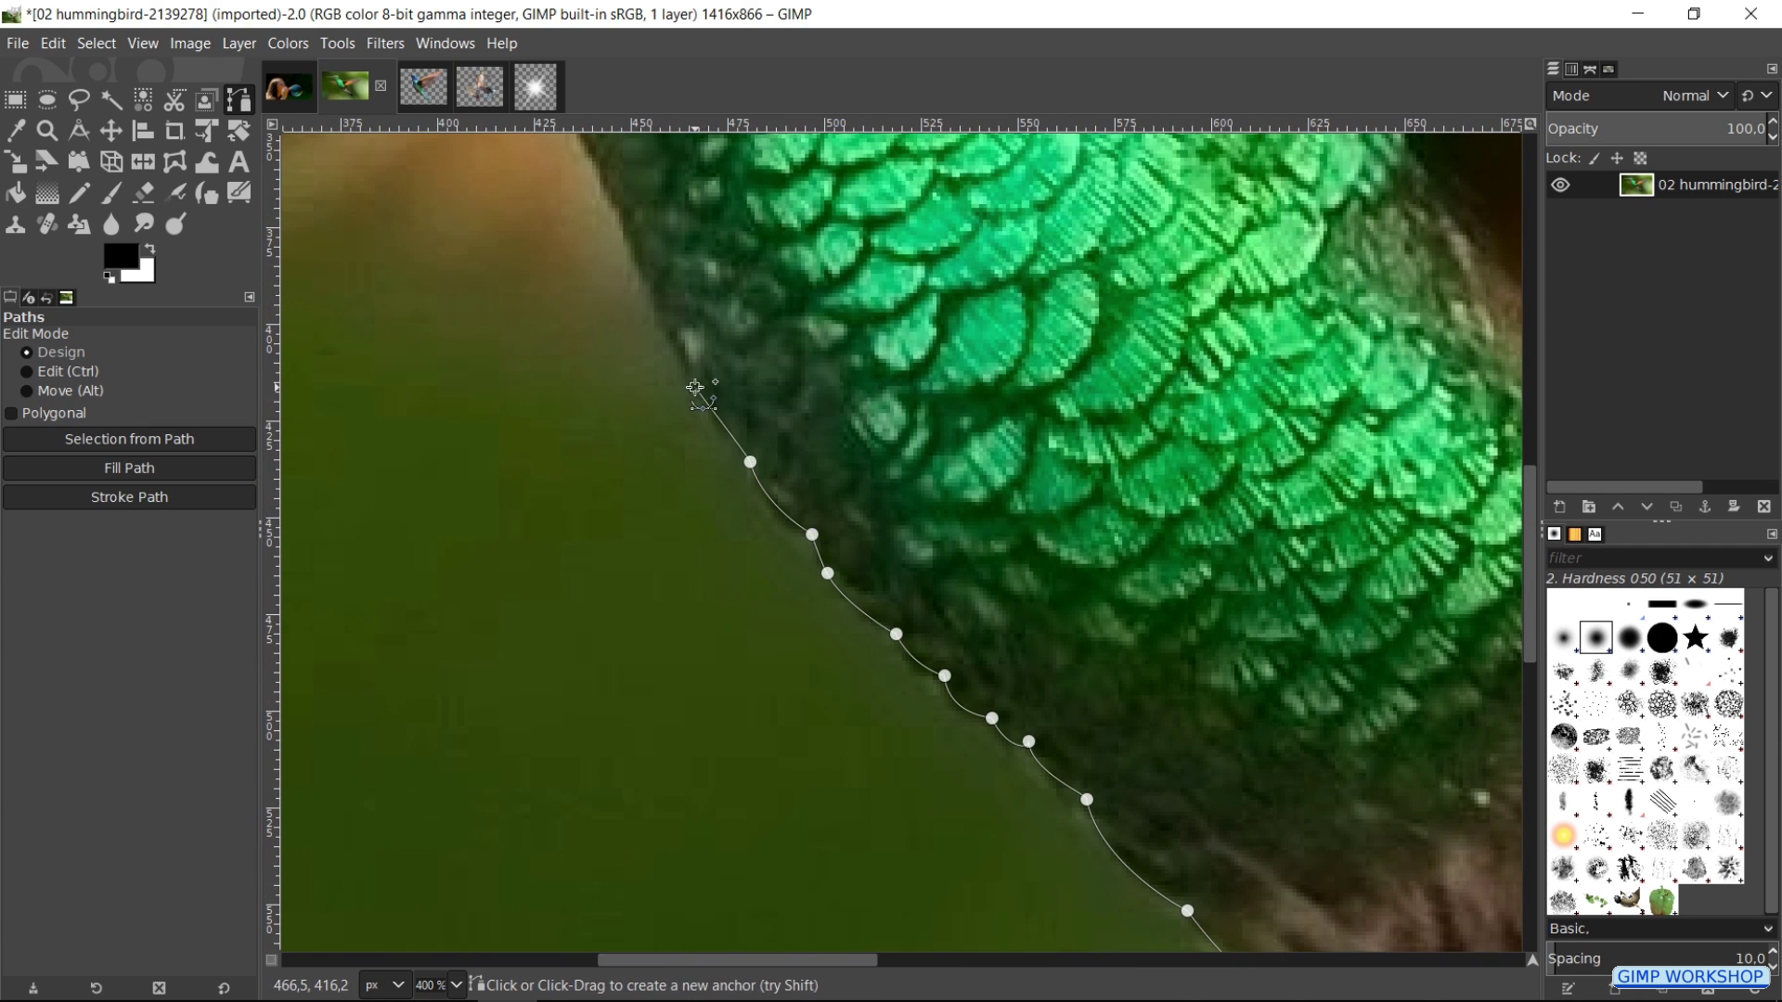
click(696, 388)
key(space)
key(ctrl+z)
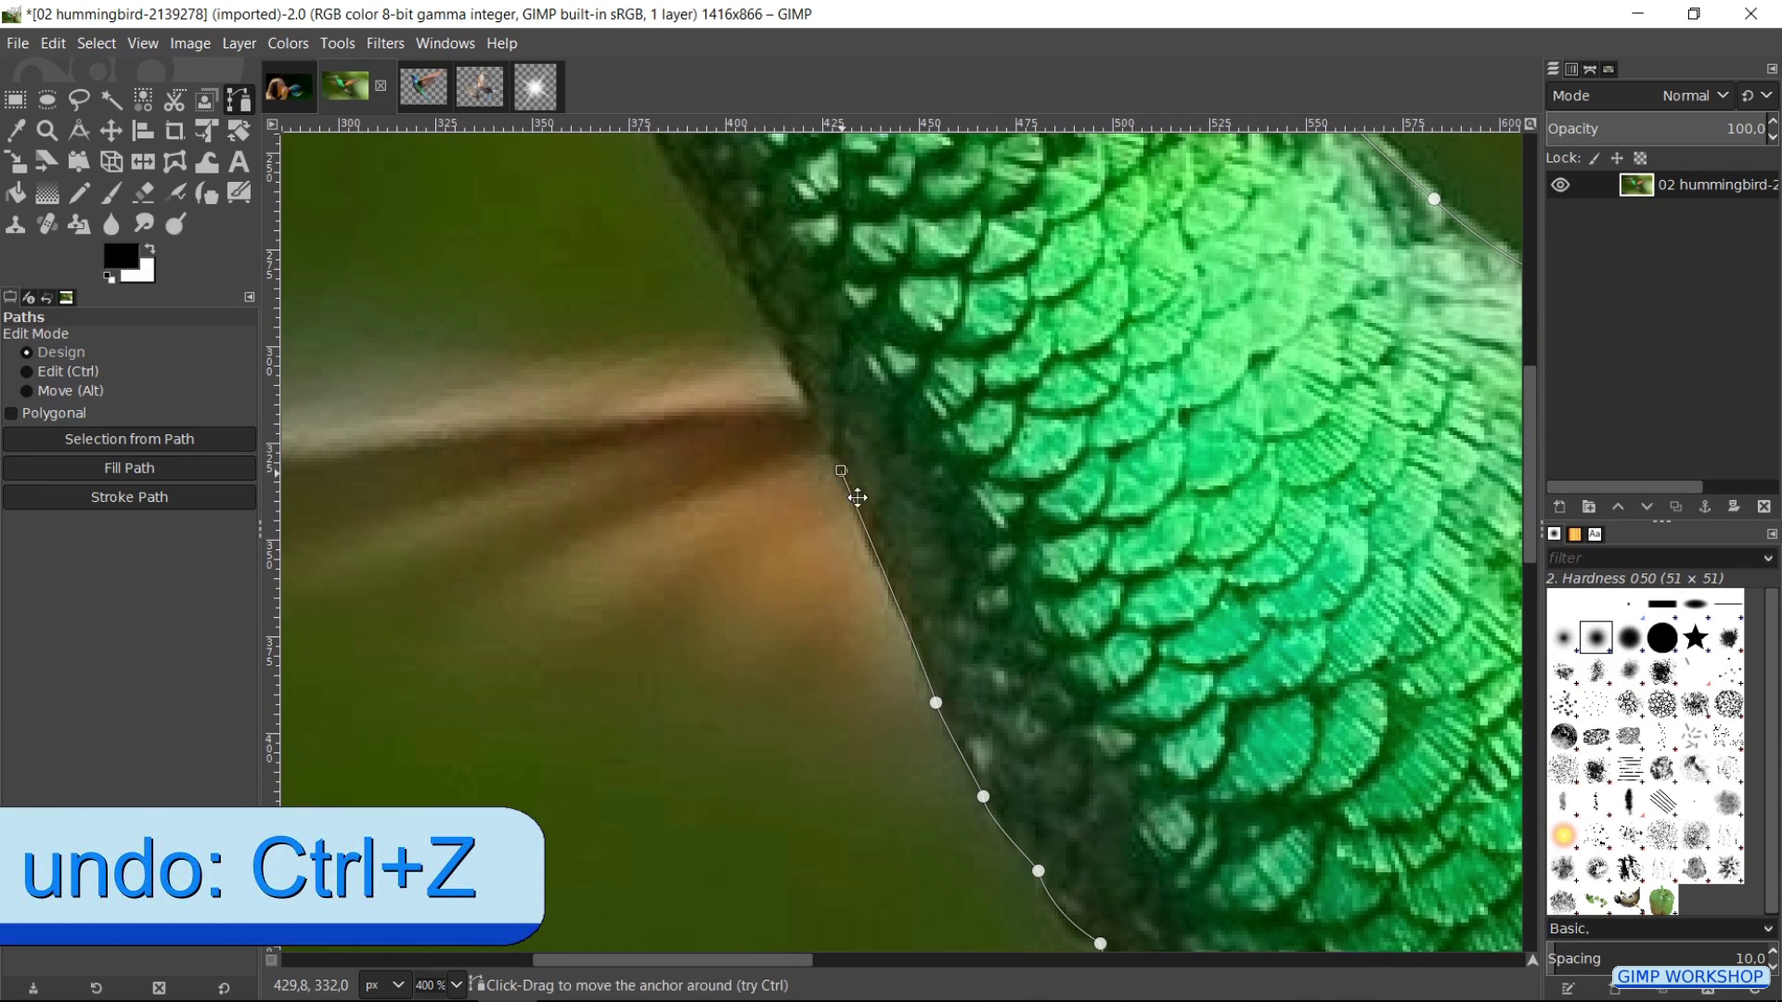
key(space)
click(867, 497)
key(ctrl+z)
key(ctrl+z)
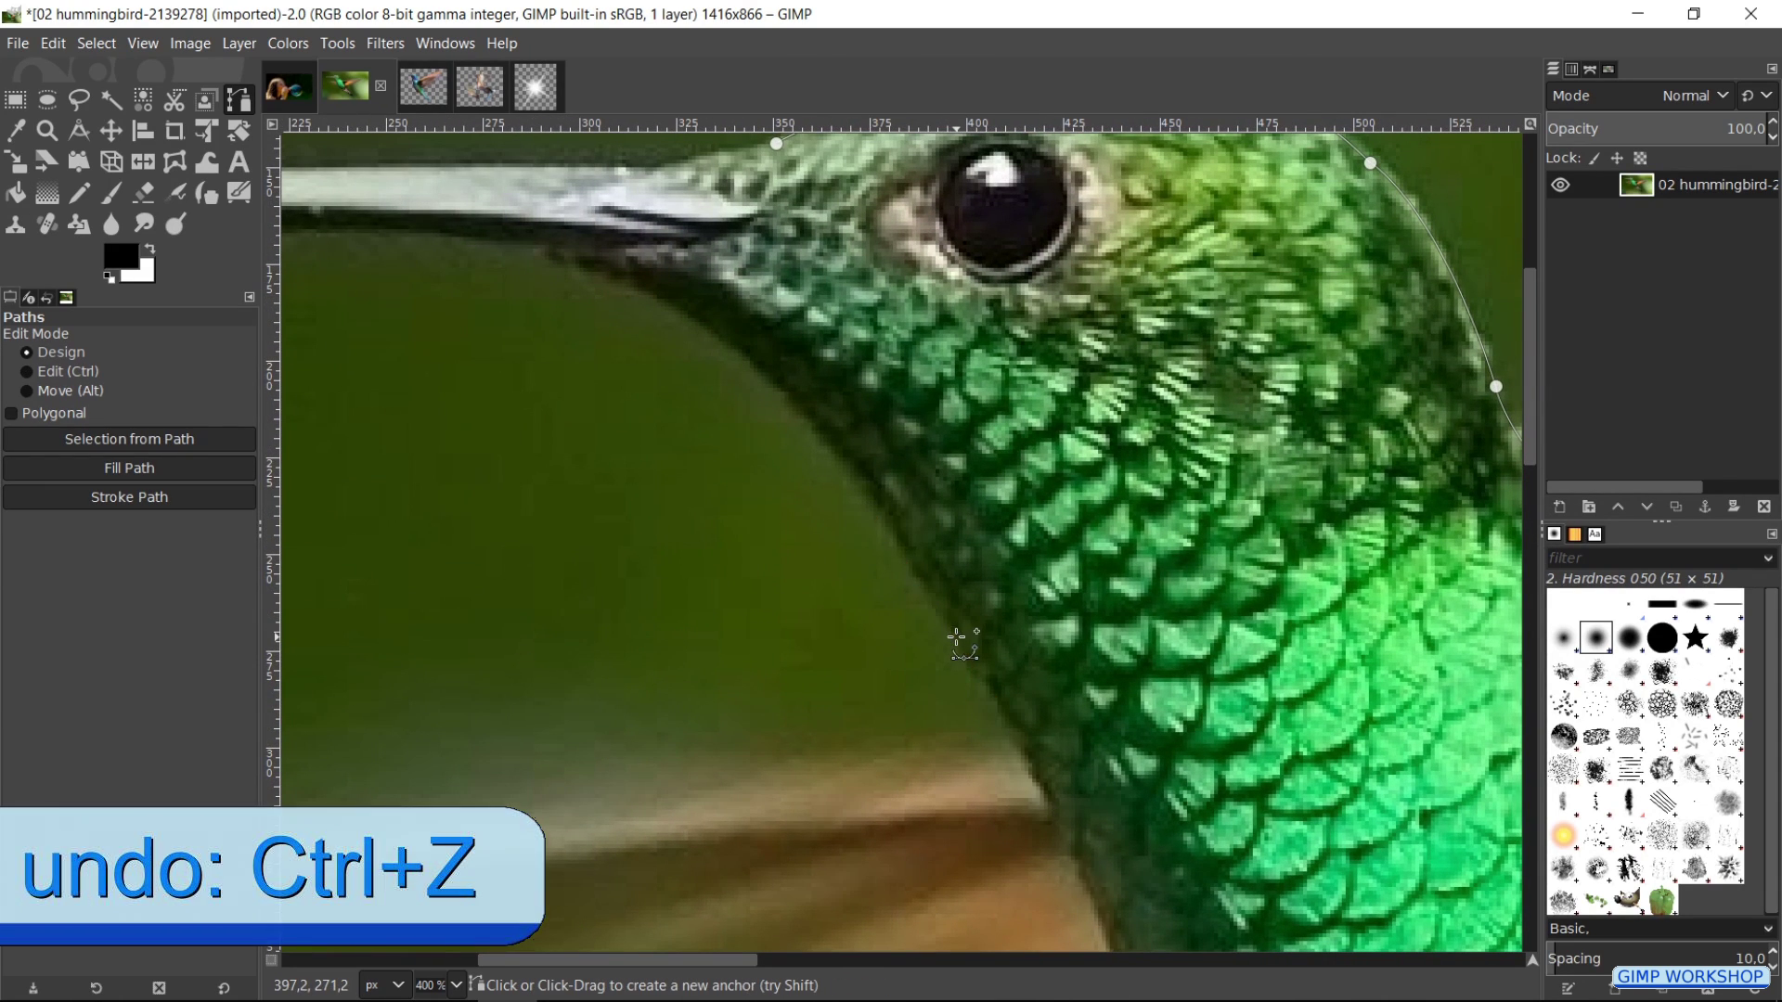
- Trace the path along the scalloped lower edge of the small far wing out towards its tip
key(space)
drag(934, 704, 733, 817)
key(space)
drag(1342, 582, 1166, 731)
drag(1160, 537, 986, 656)
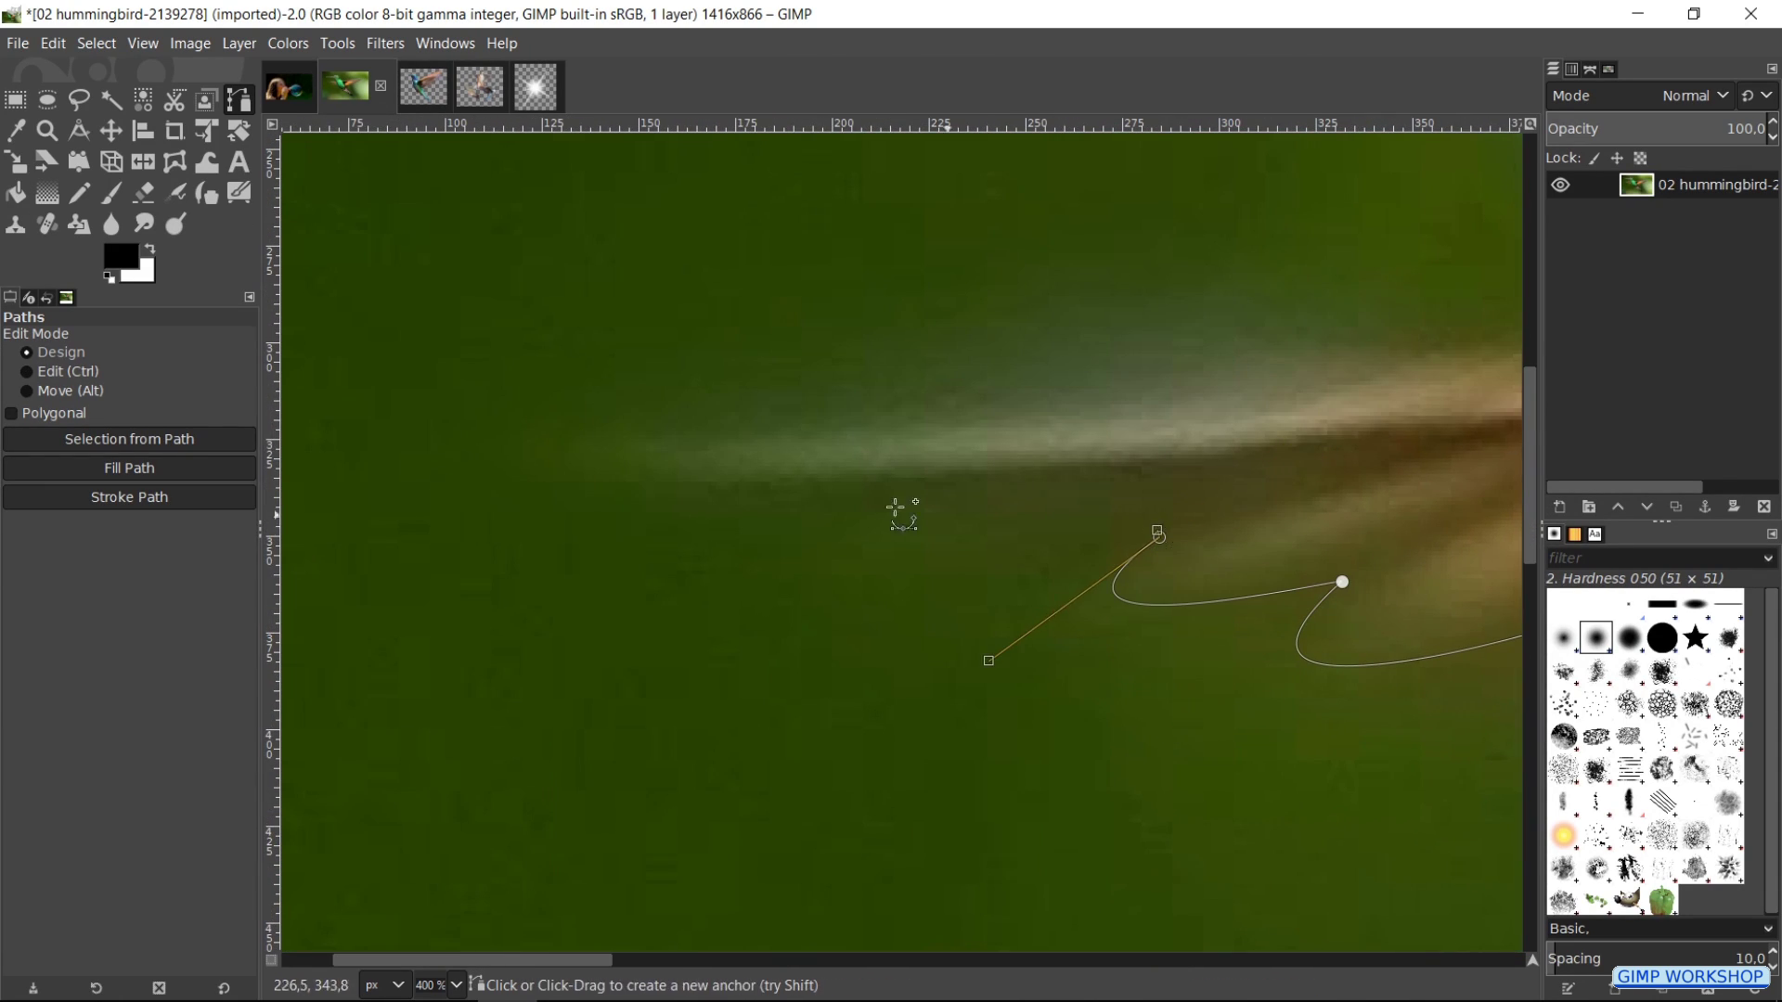
click(796, 508)
- Curve the path around the far wing's tip and trace its upper edge back to the body
drag(788, 436, 1211, 432)
key(space)
click(820, 505)
click(910, 517)
click(1015, 510)
click(1110, 502)
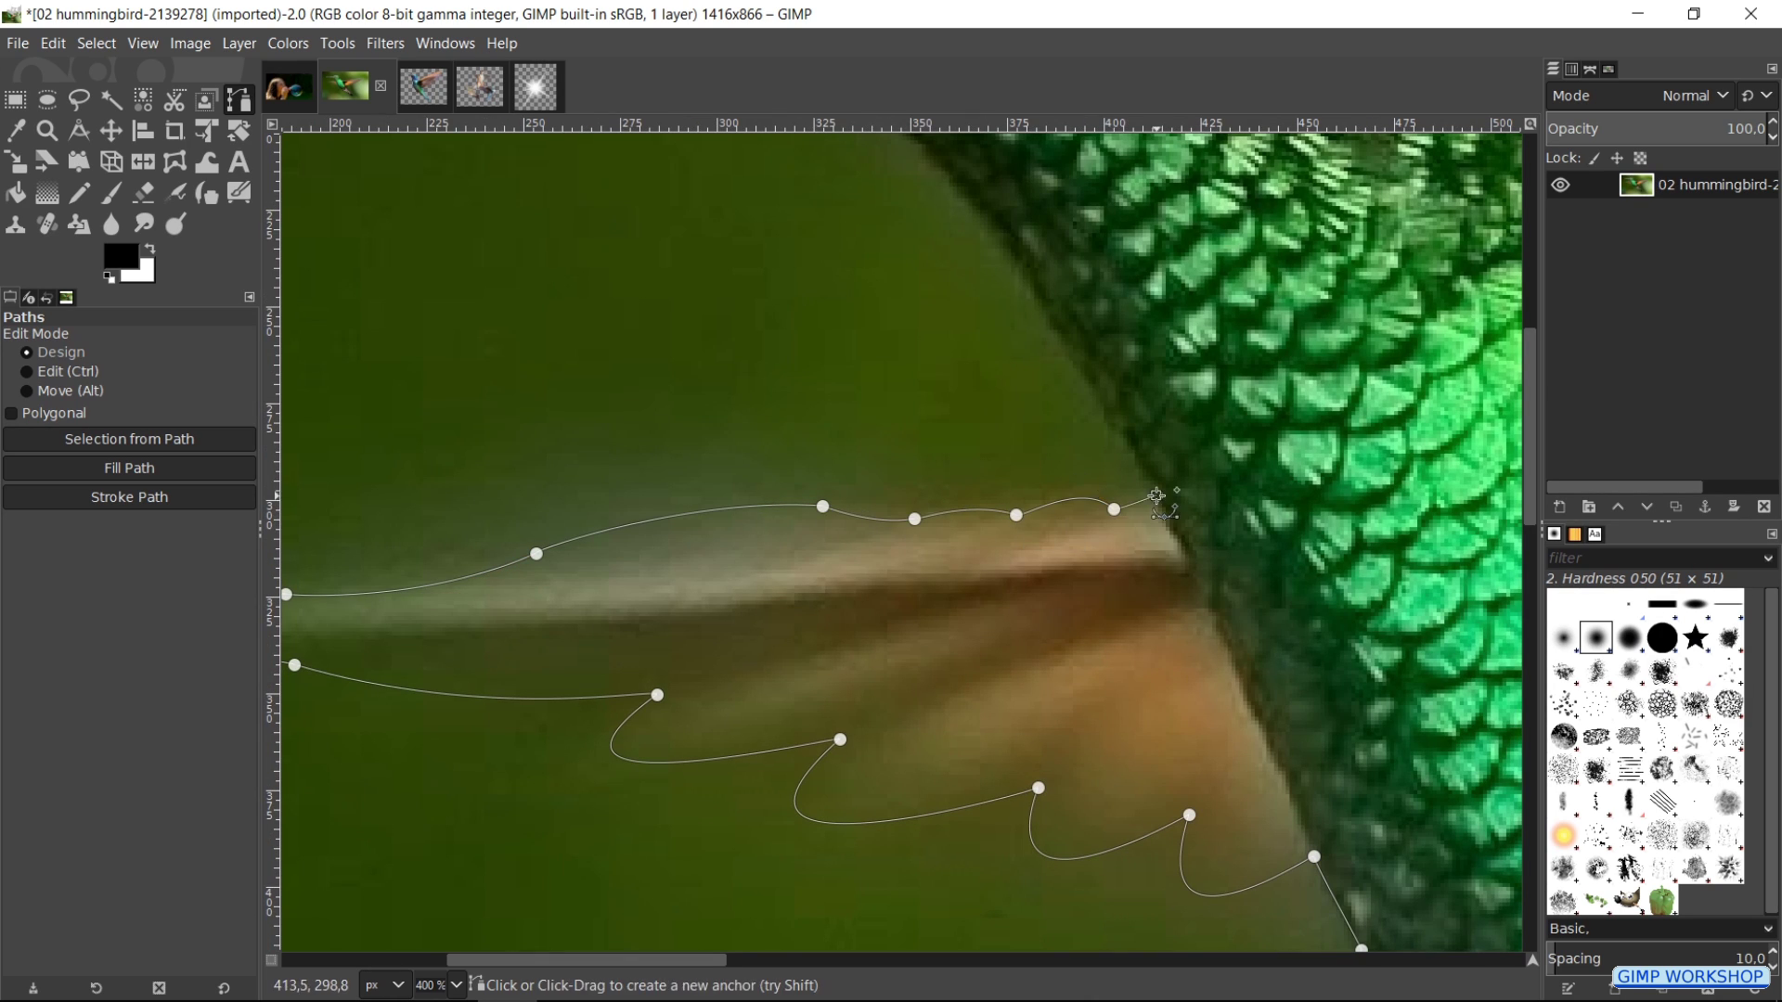
- Continue the path up the hummingbird's breast and throat to the underside of the beak's base
key(space)
click(1149, 540)
drag(1047, 409, 1007, 365)
key(space)
click(1013, 510)
click(771, 479)
- Trace the path along the beak's underside, around its tip and back along its upper edge to the first anchor
key(space)
click(937, 594)
click(820, 603)
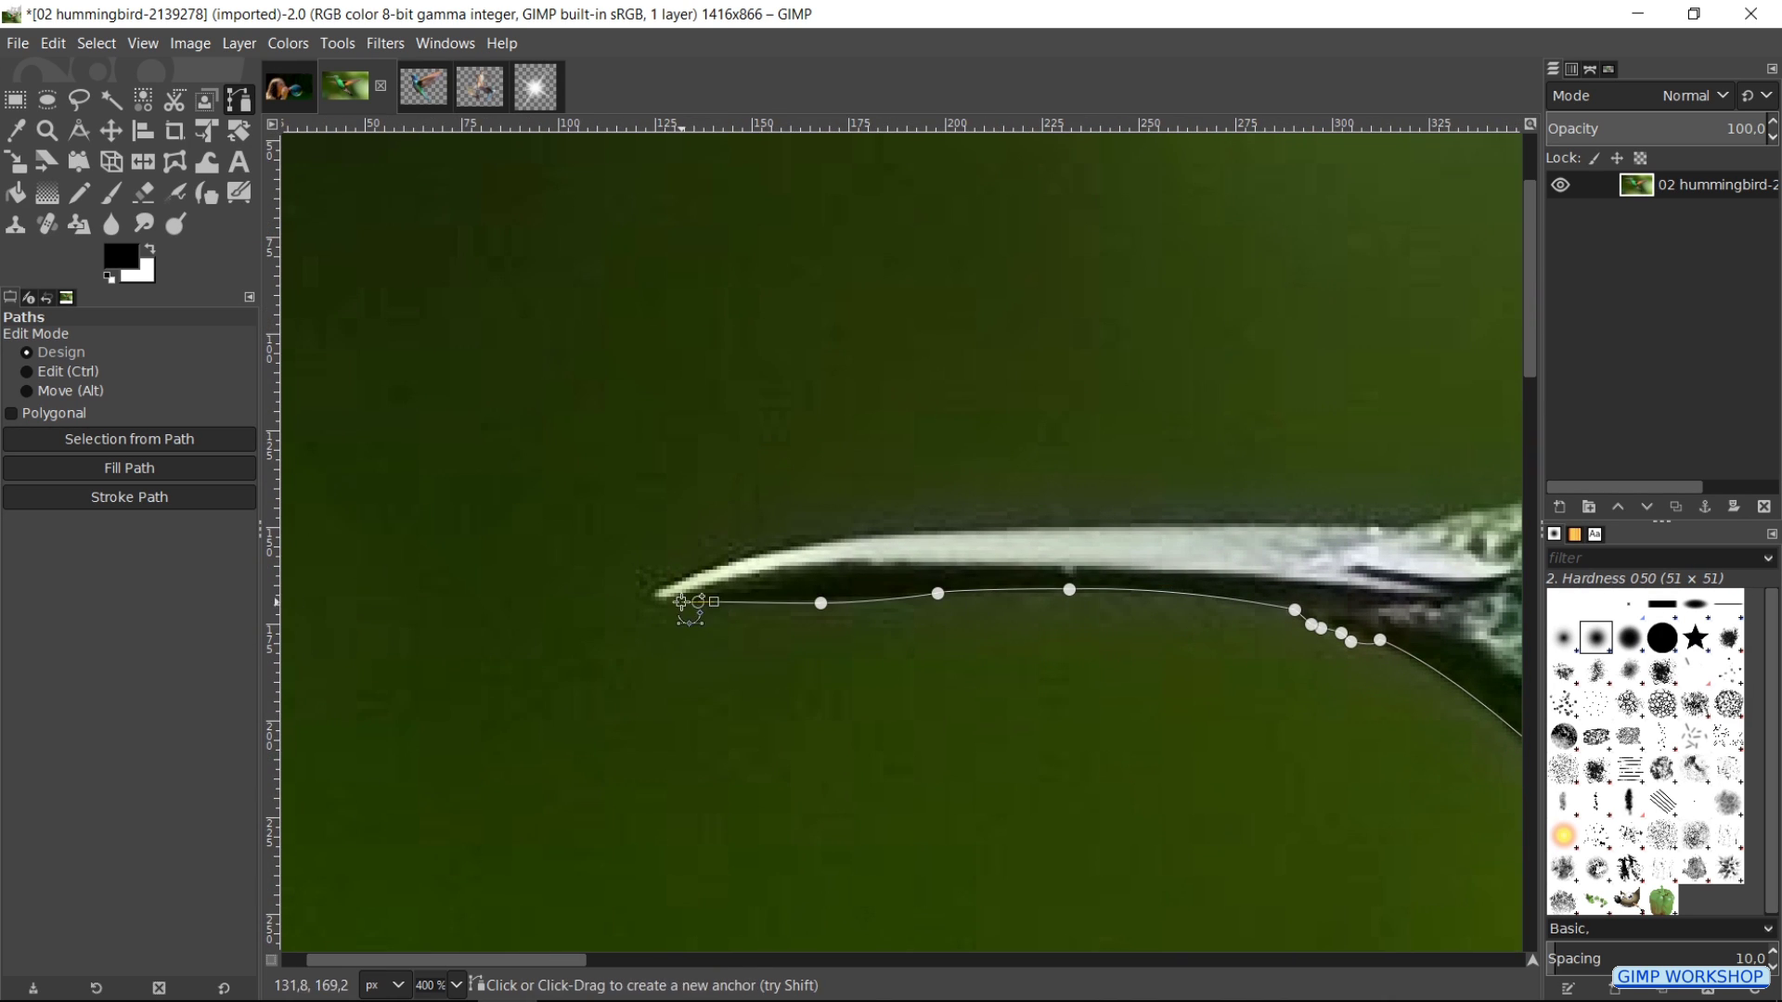
click(698, 602)
drag(766, 560, 815, 557)
key(space)
drag(625, 543, 1022, 541)
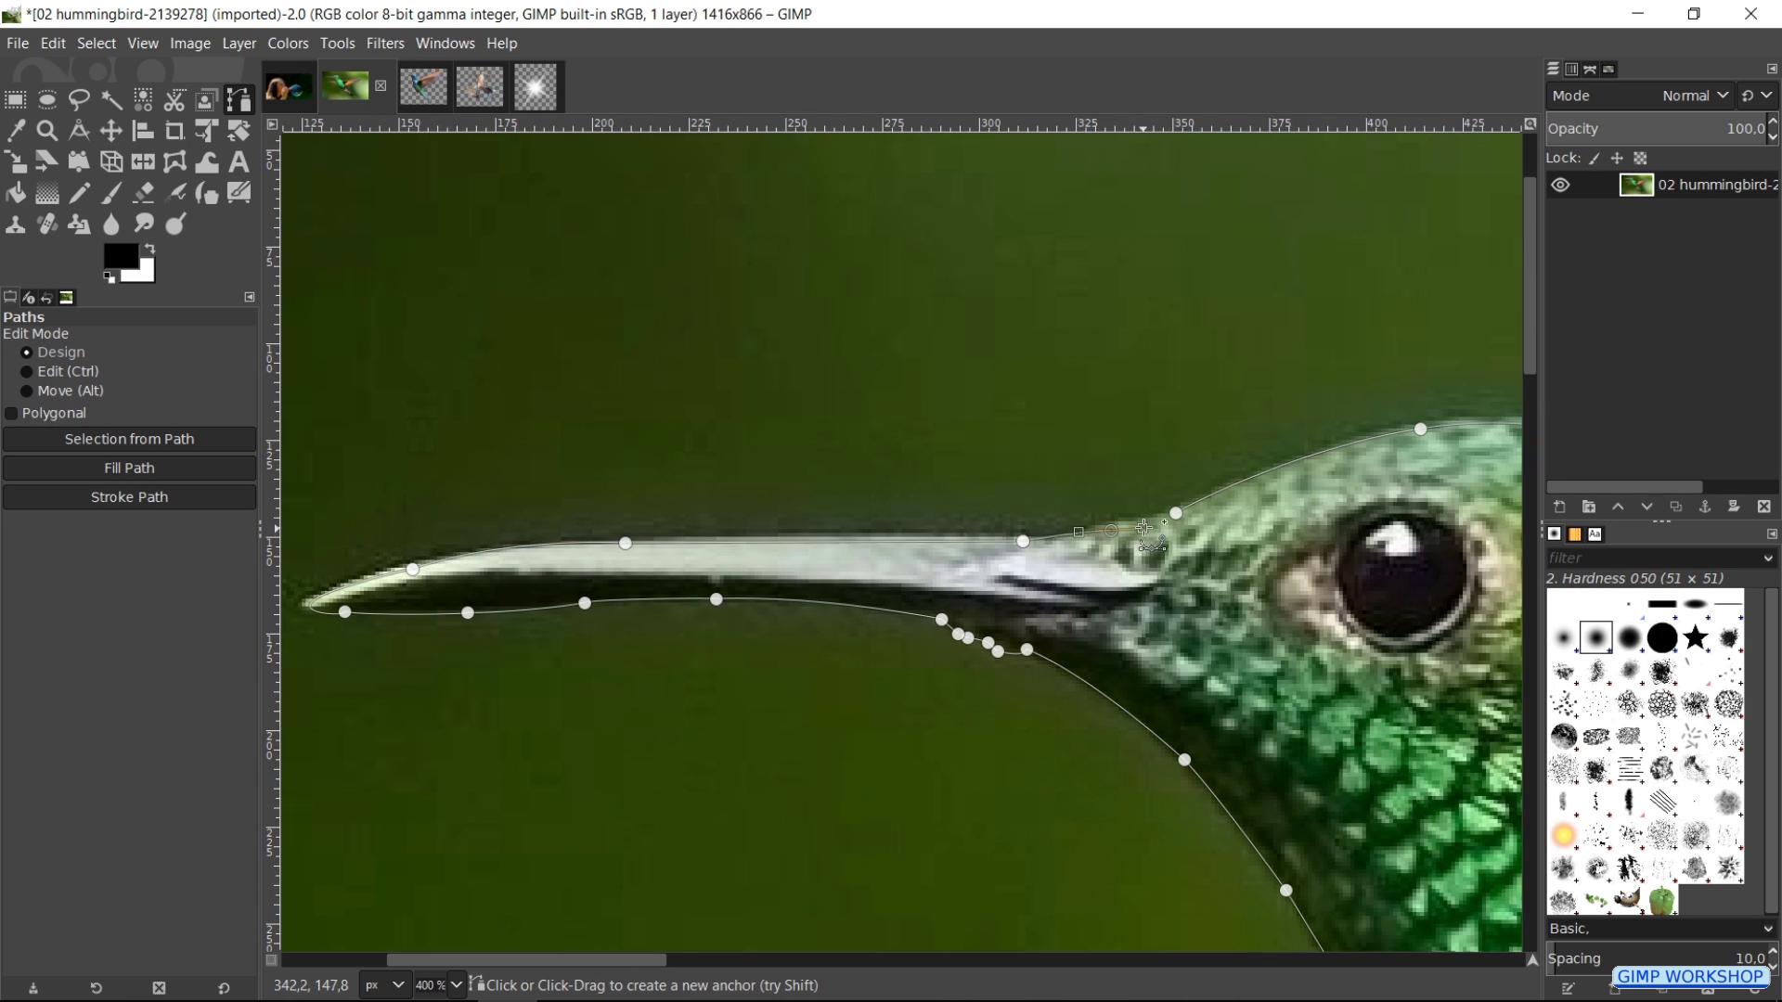
click(1177, 513)
- Create a selection from the finished hummingbird path and switch to the Smudge tool
key(ctrl+shift+j)
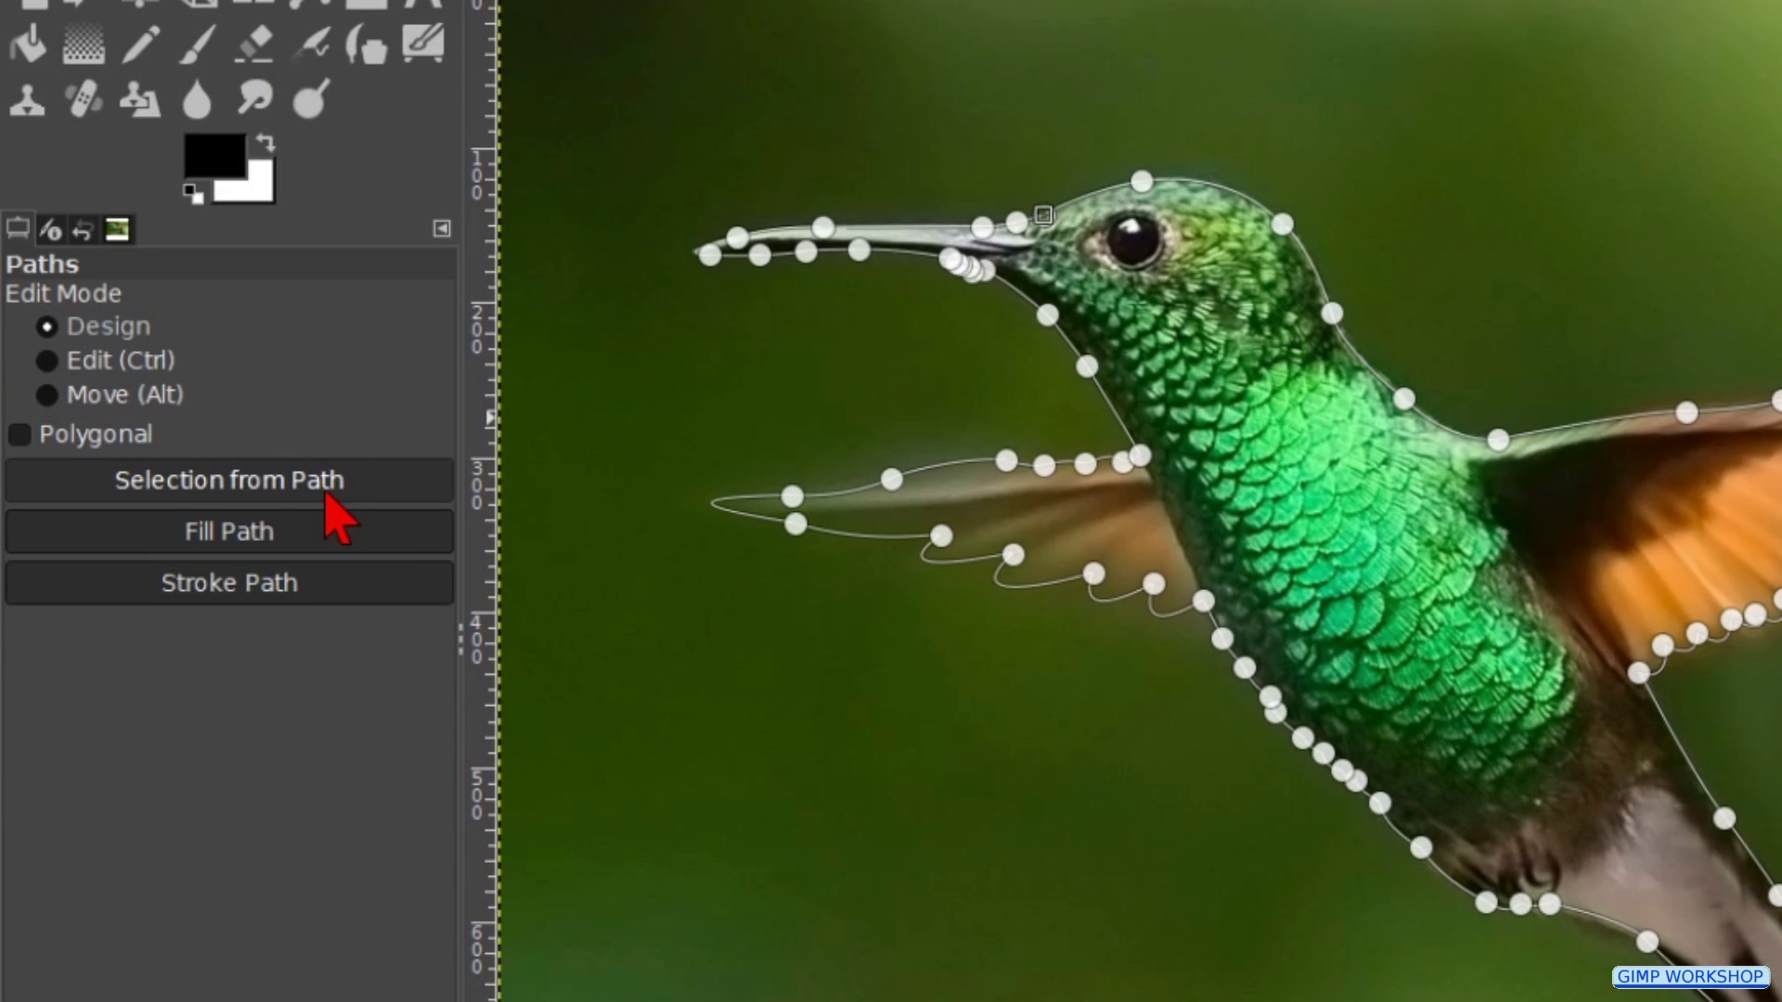
click(327, 494)
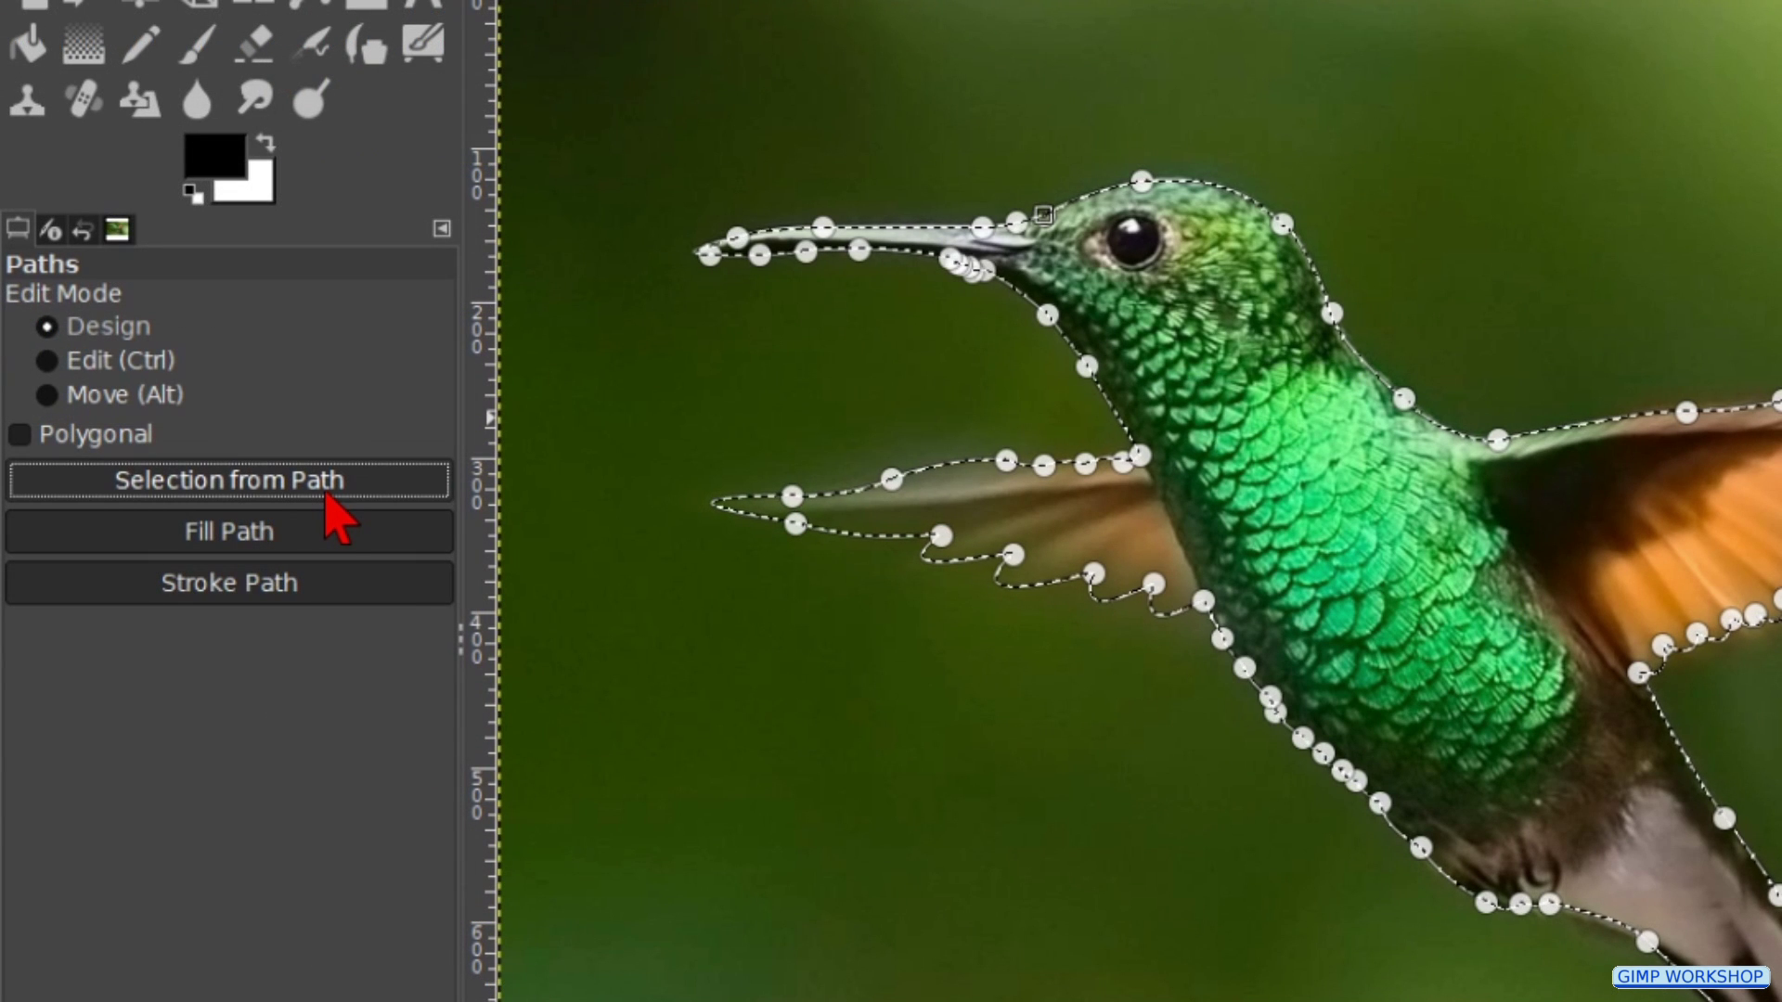
click(253, 102)
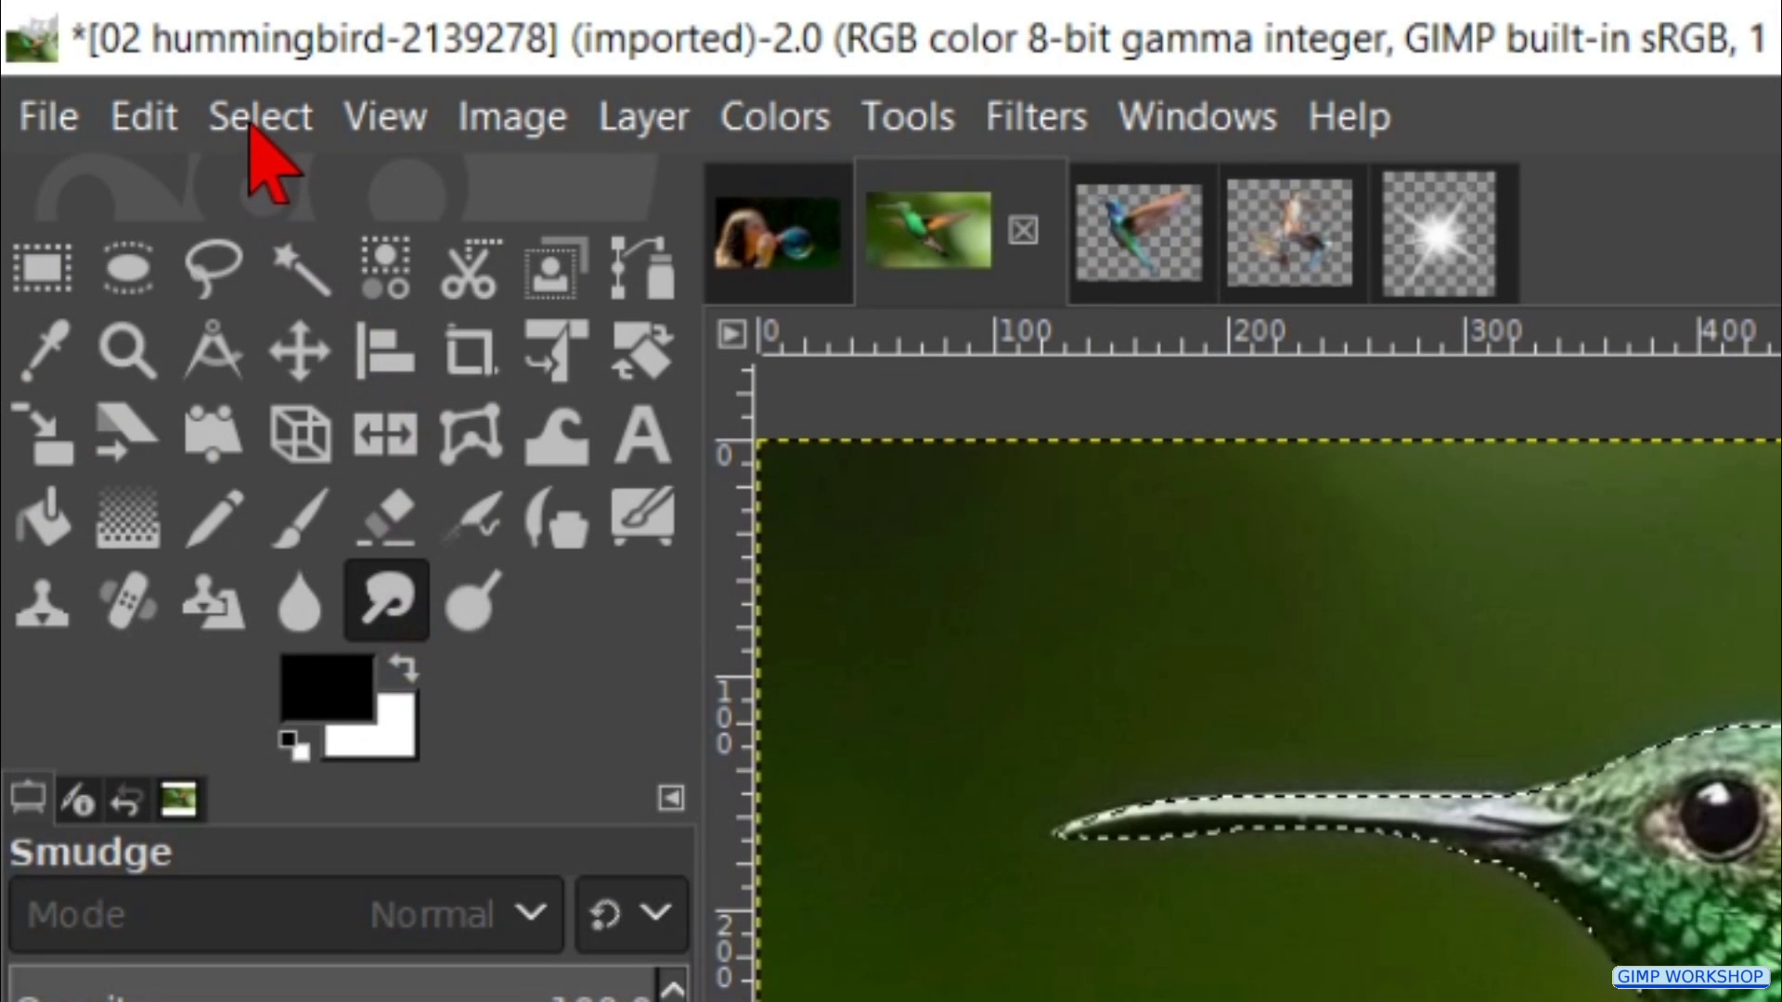
- Feather the hummingbird selection by 5 px and invert it
click(251, 127)
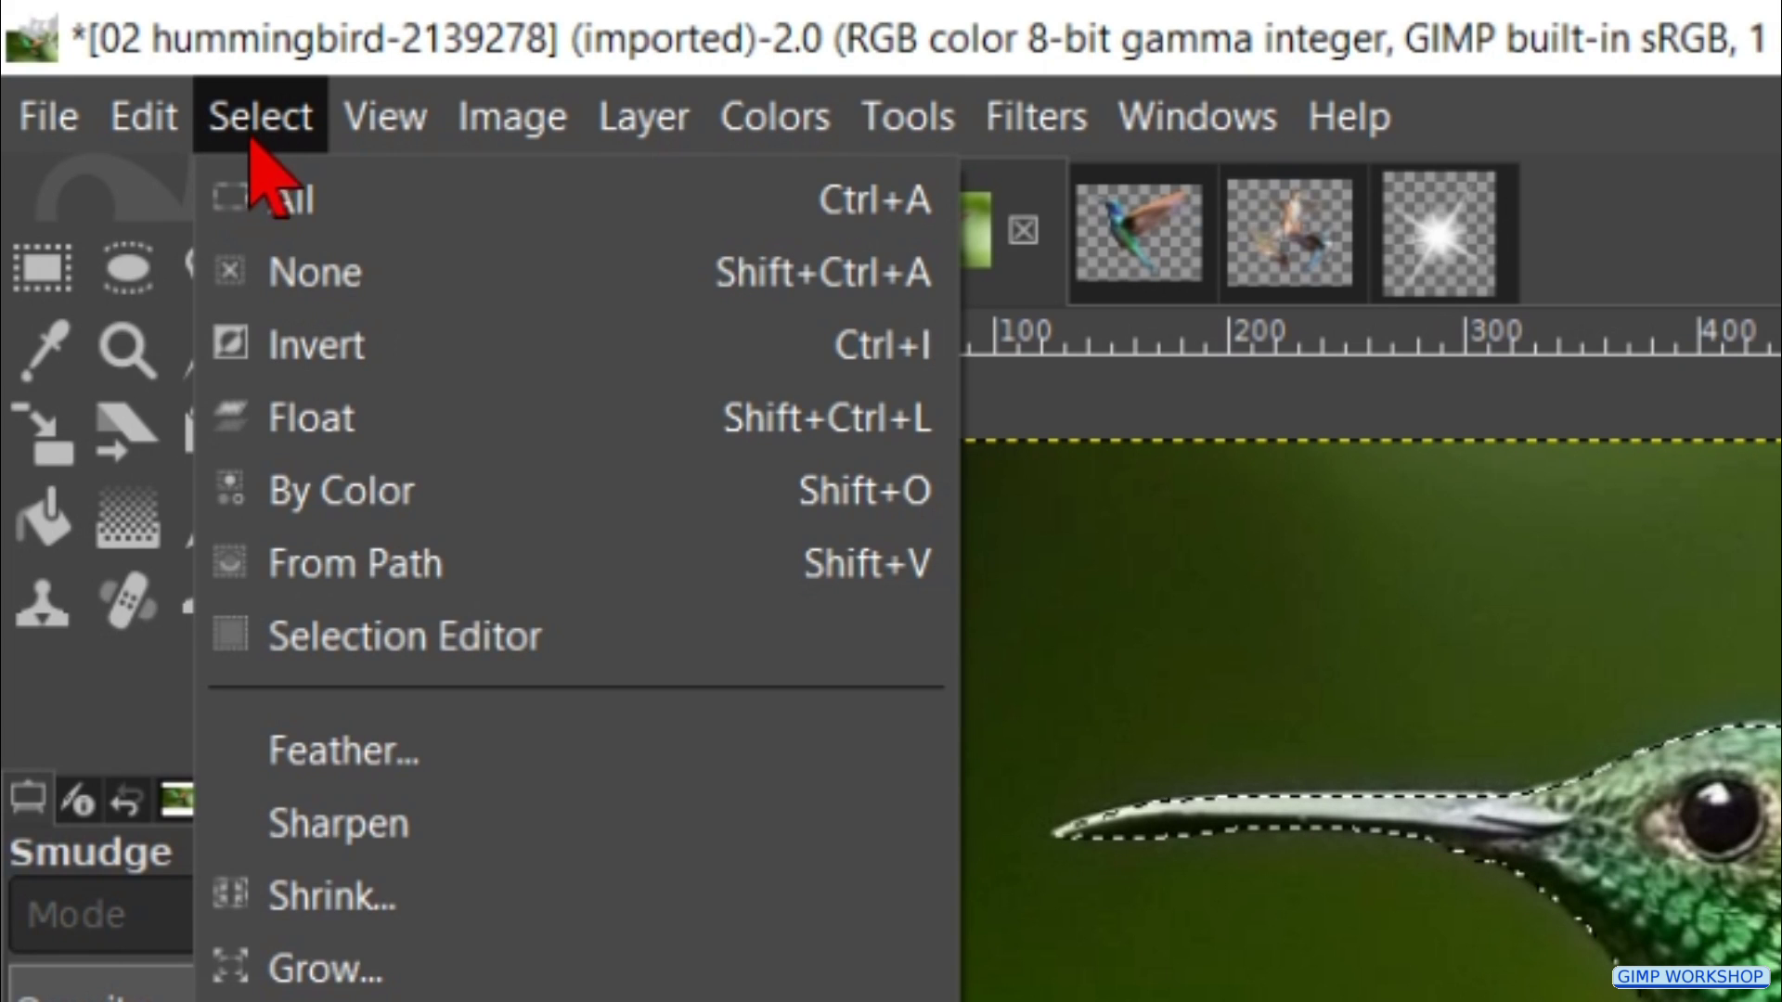
click(406, 761)
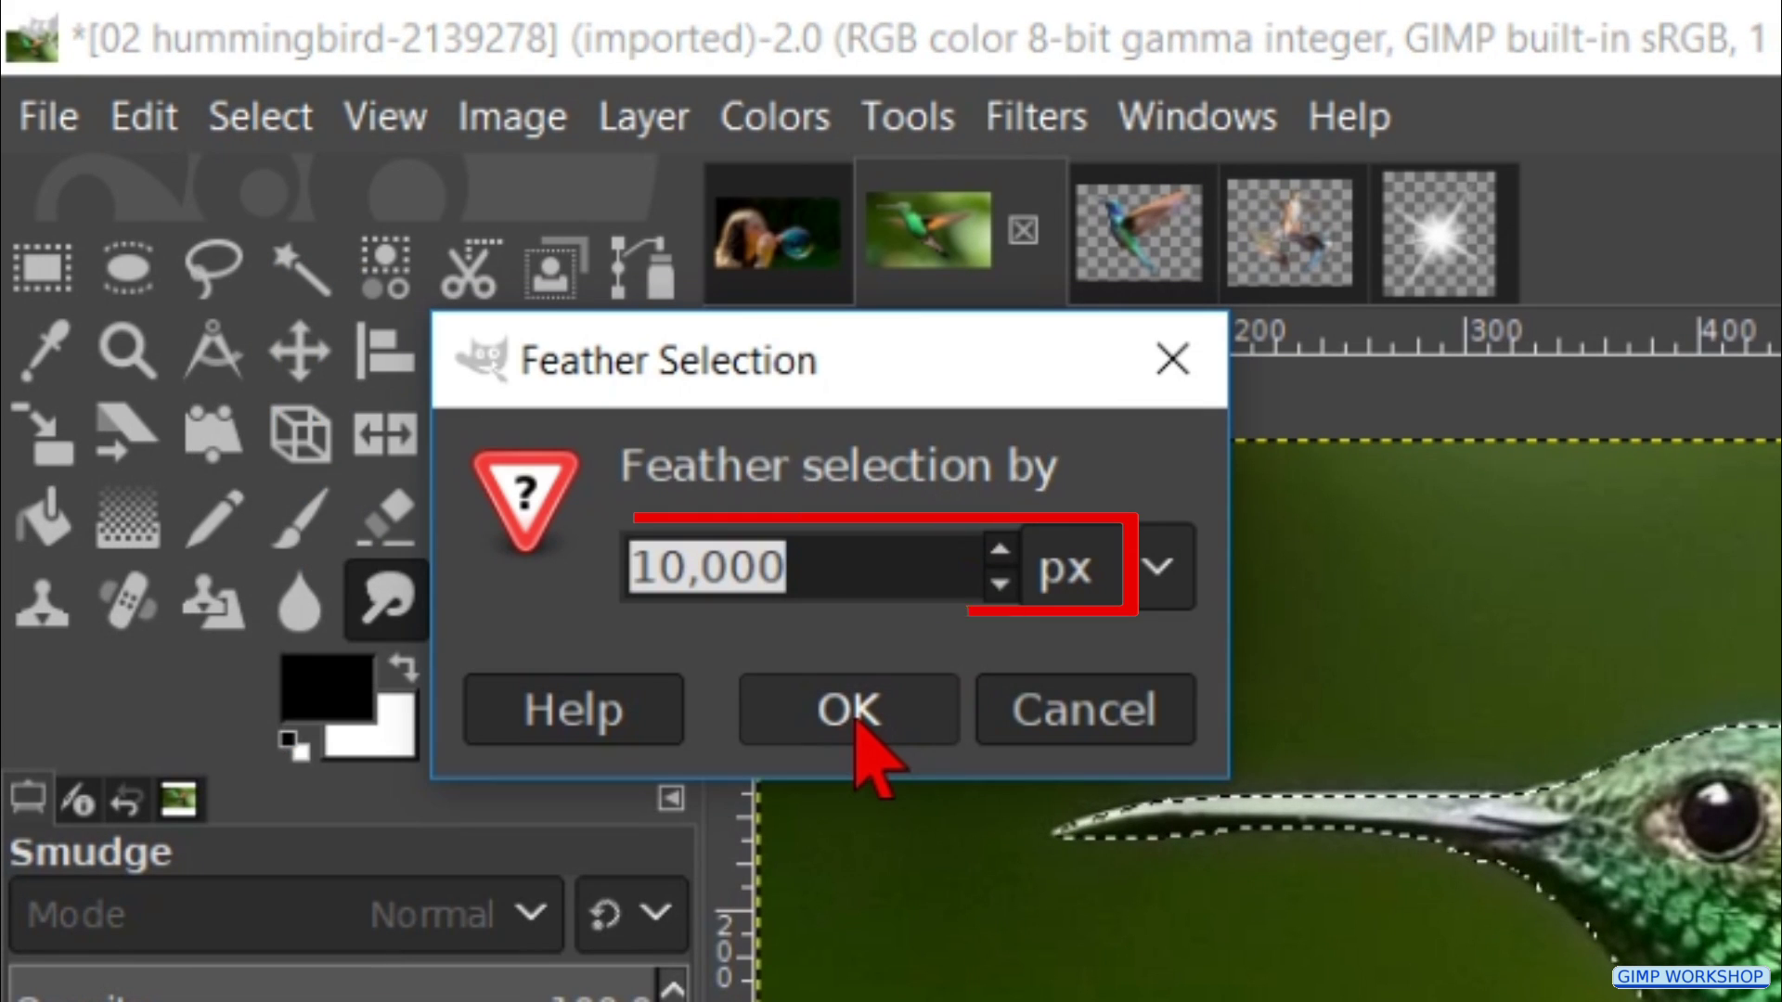
text(5)
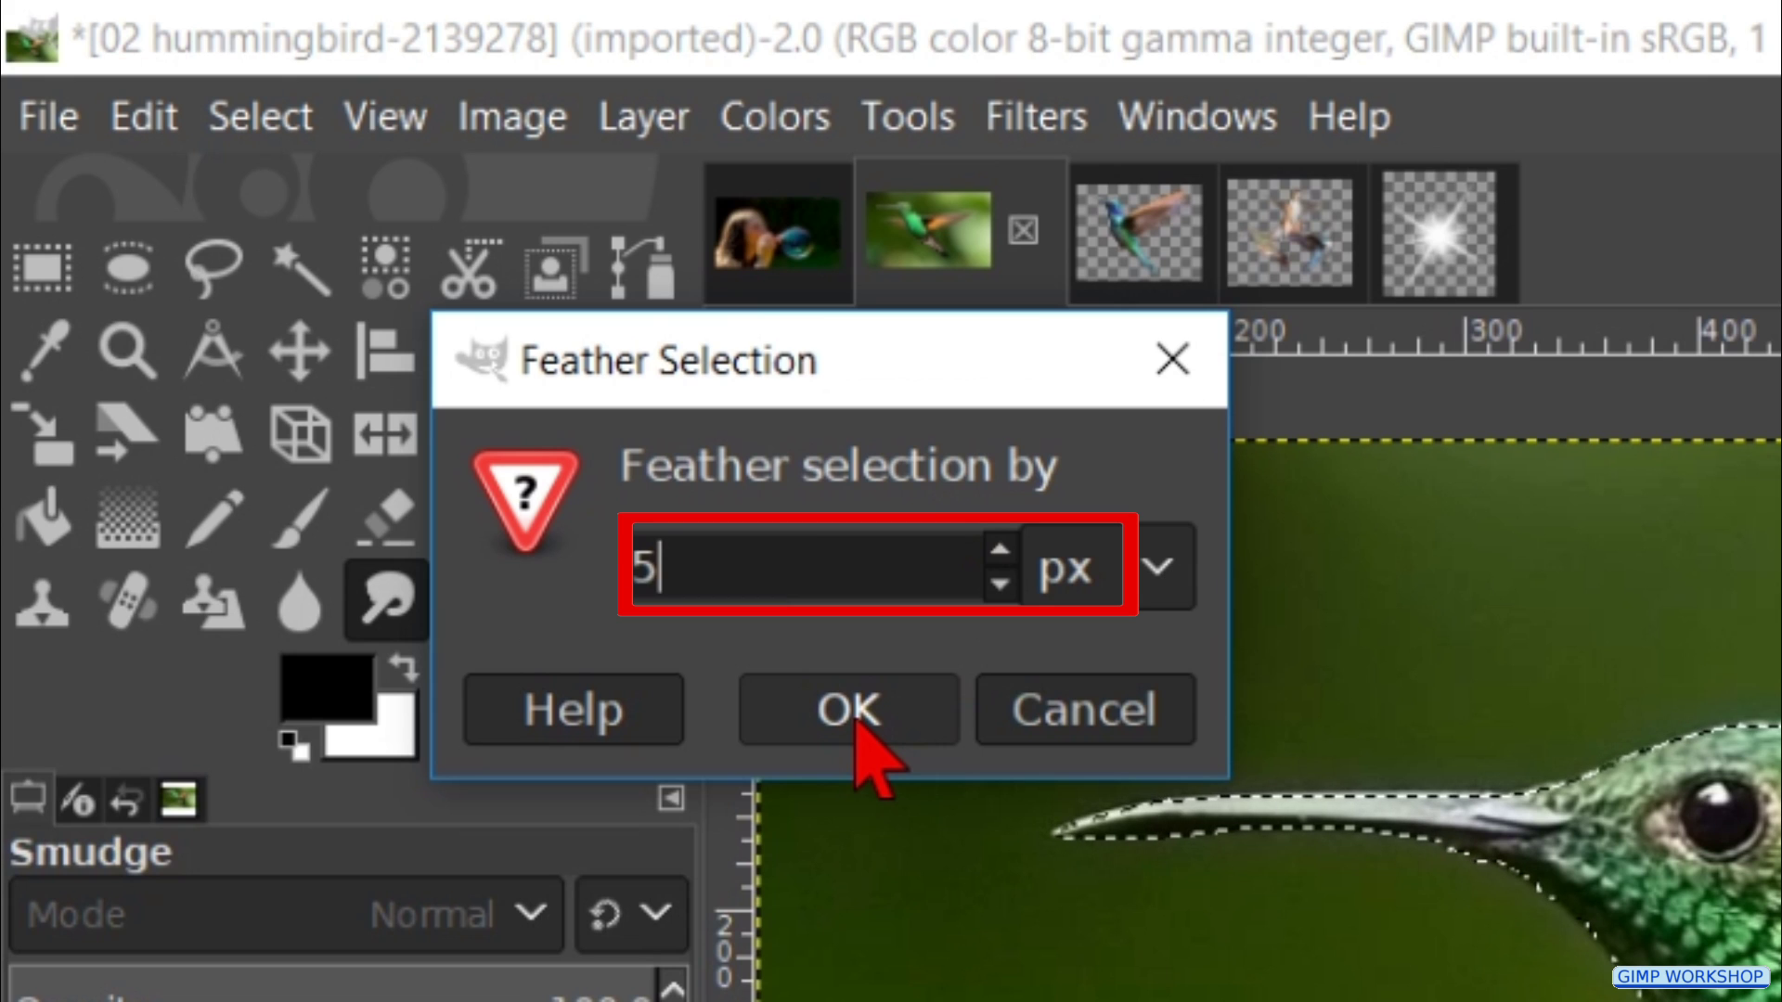
click(855, 721)
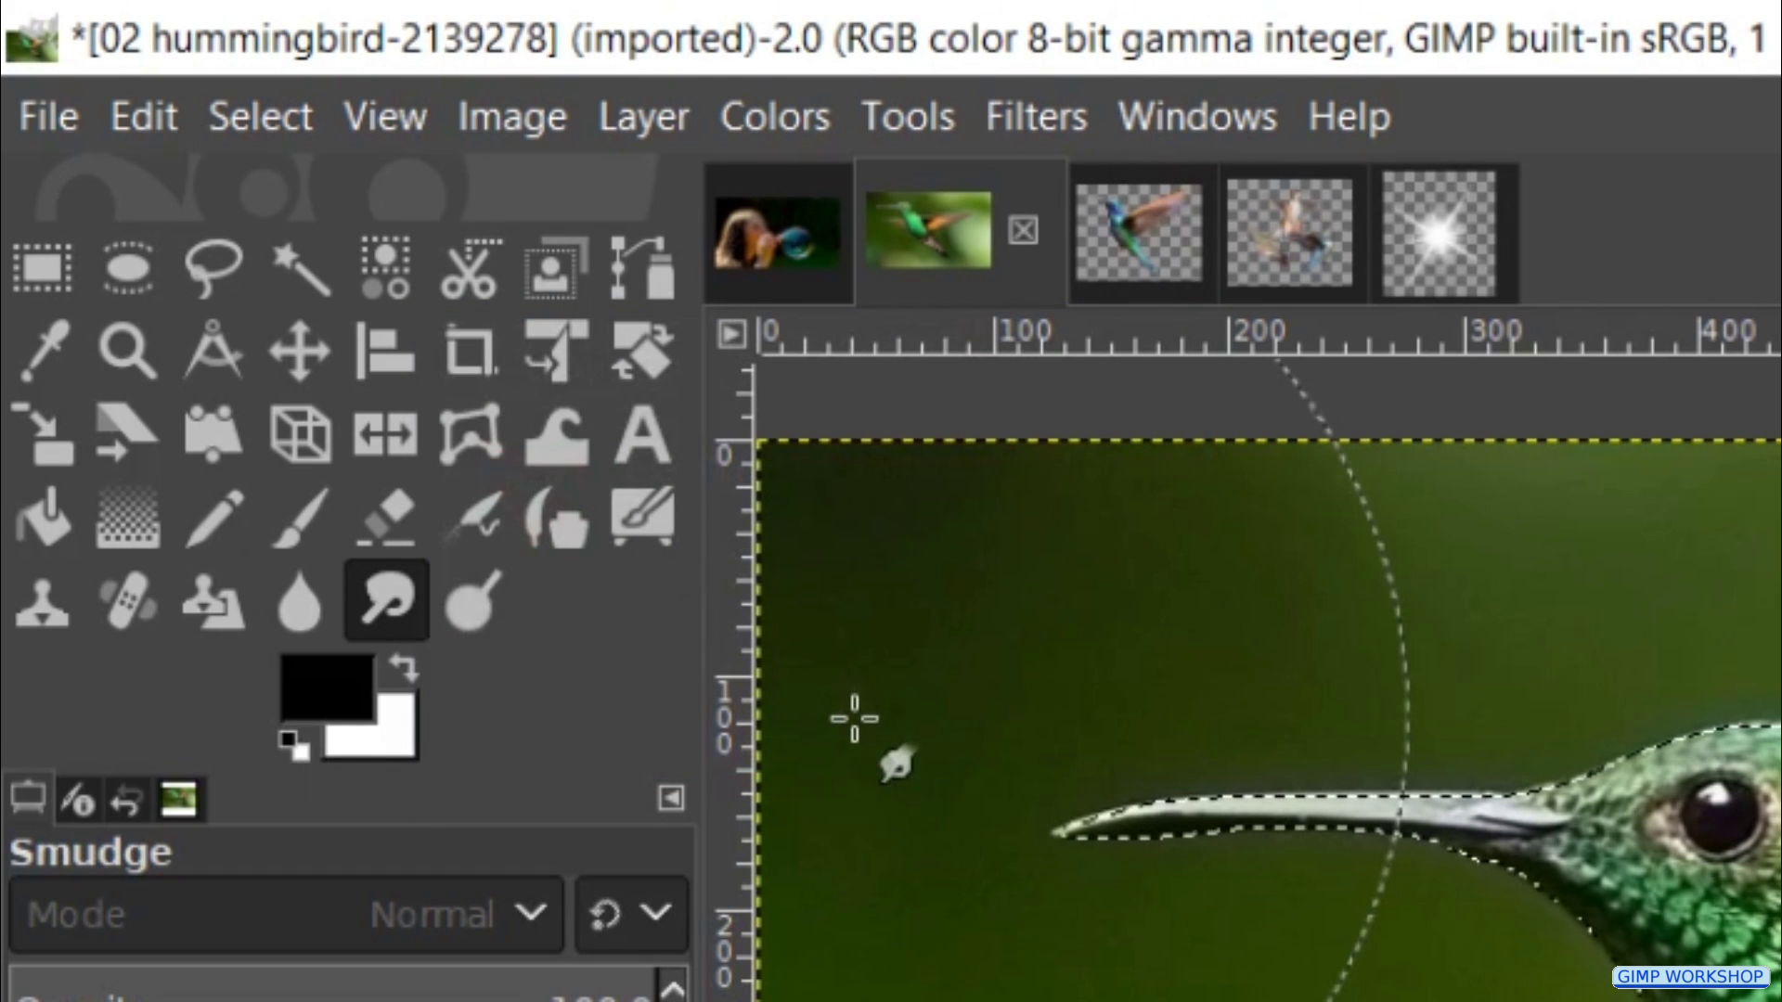
click(263, 126)
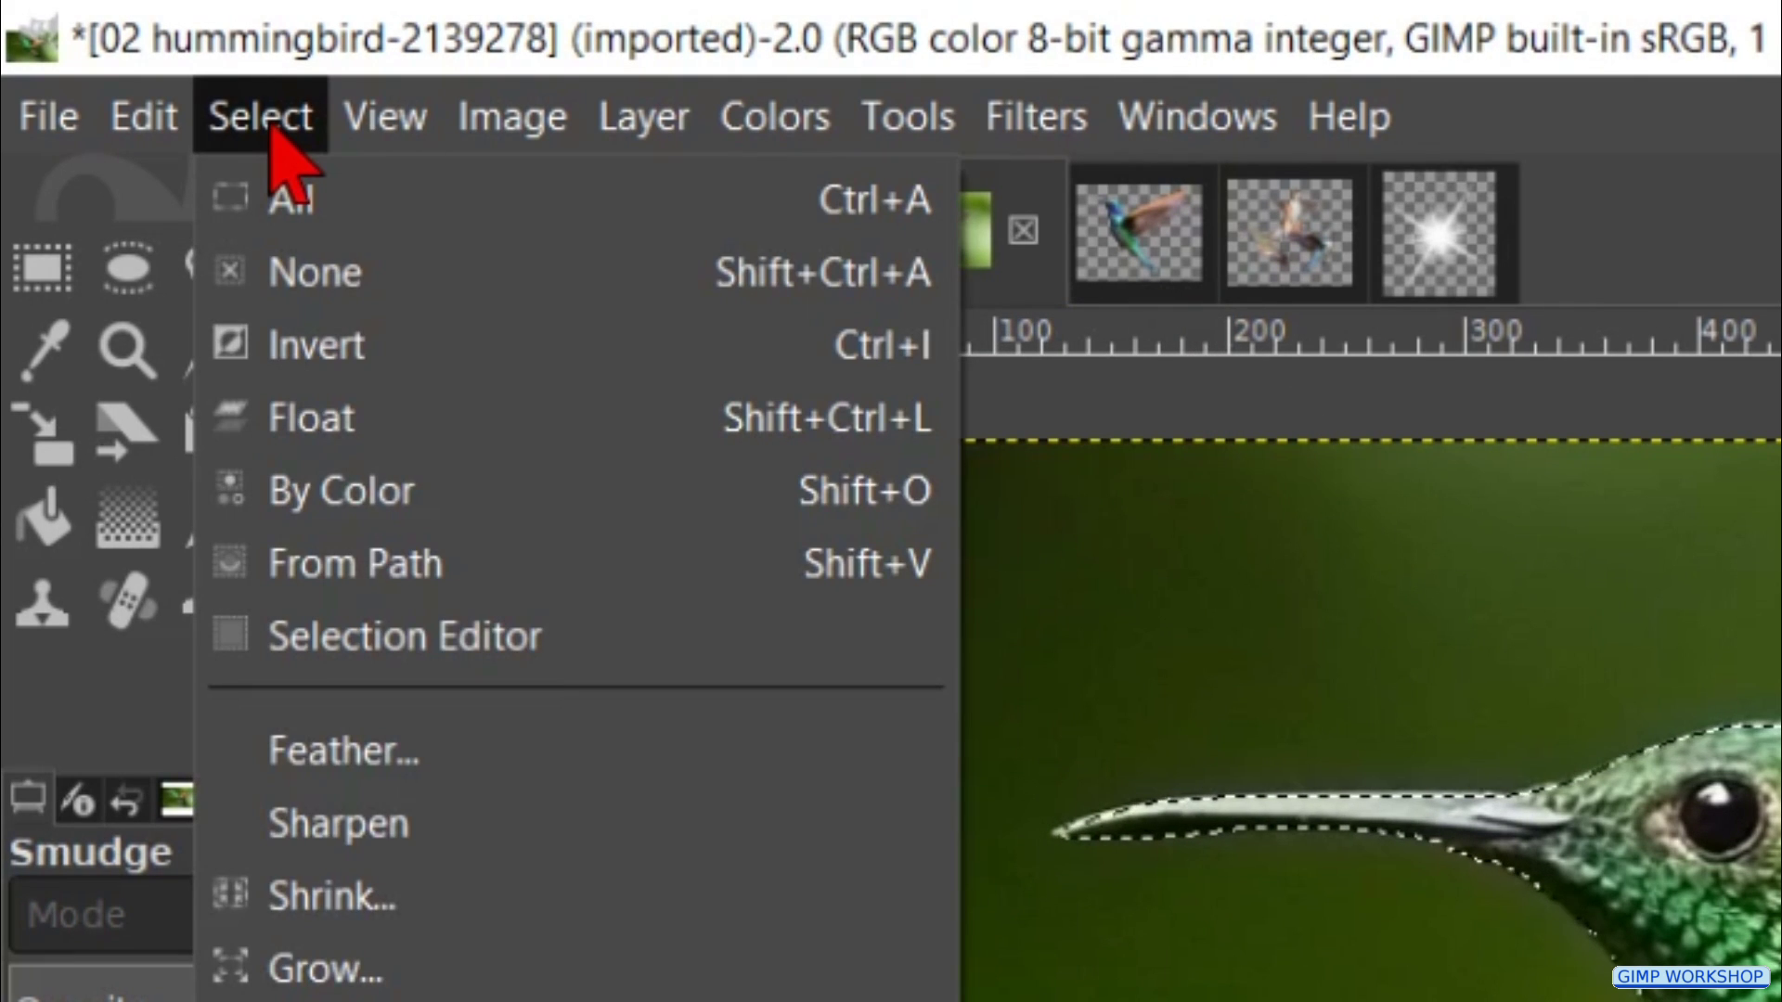
click(353, 345)
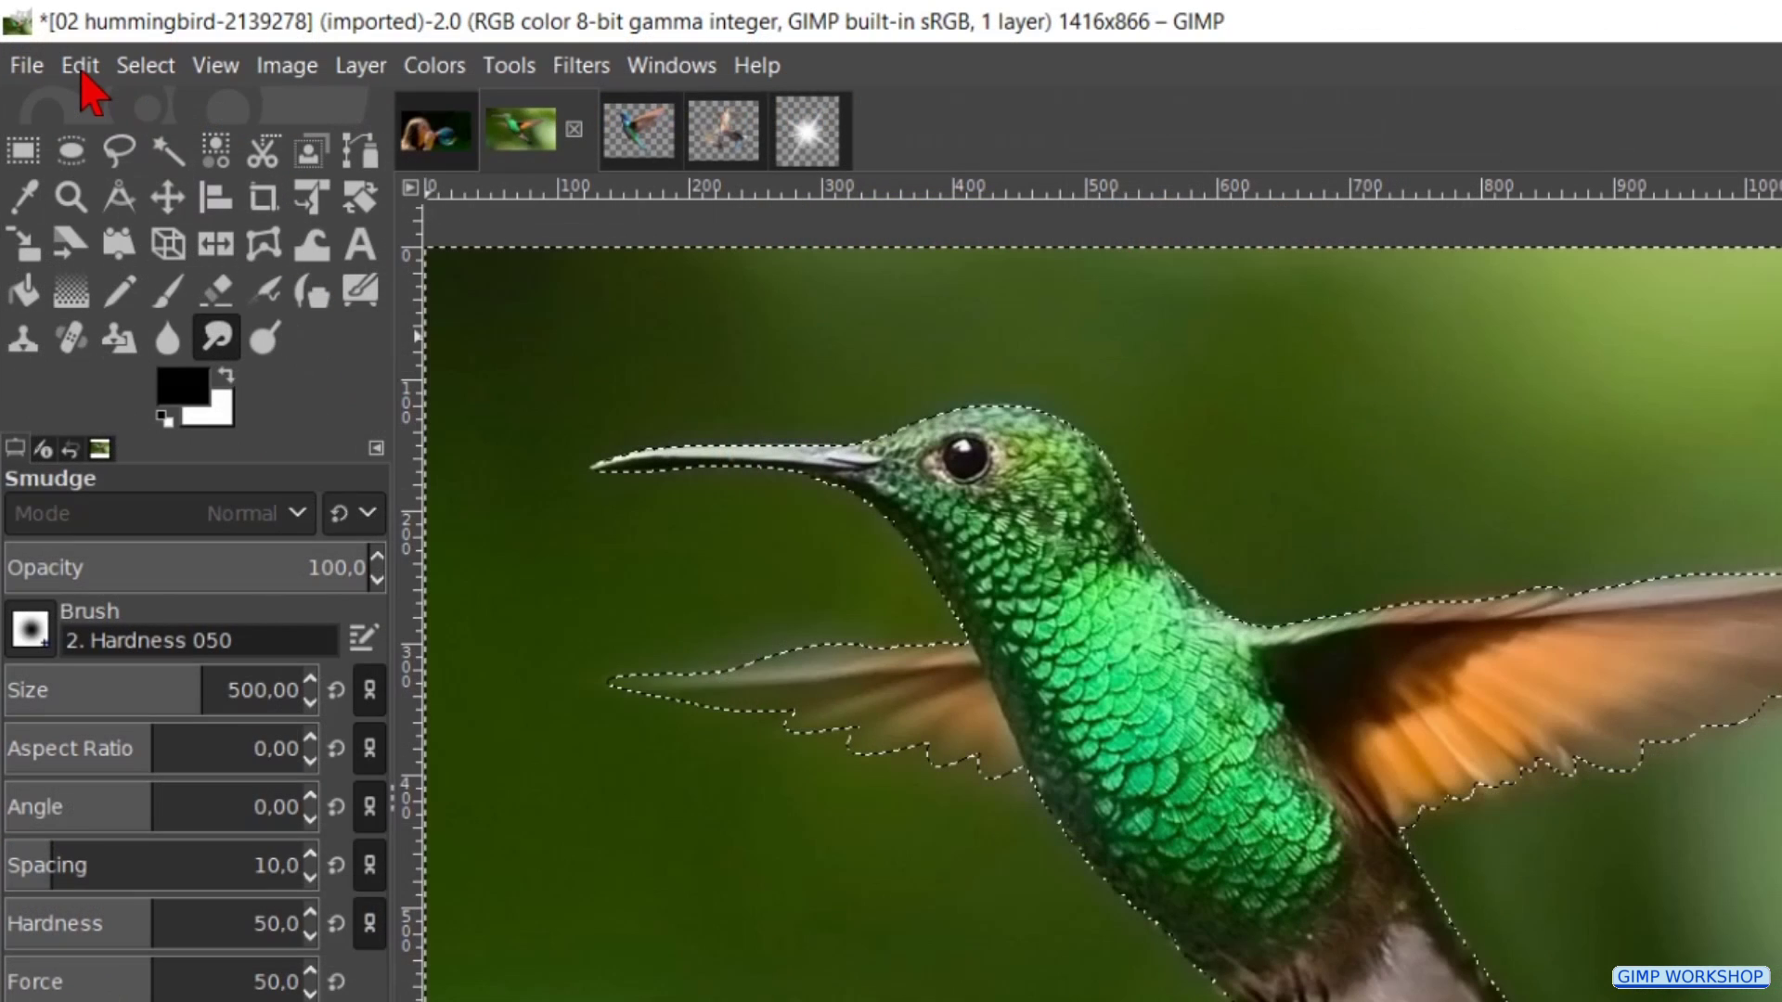
- Clear the selected background around the hummingbird to transparency and remove the selection
click(144, 116)
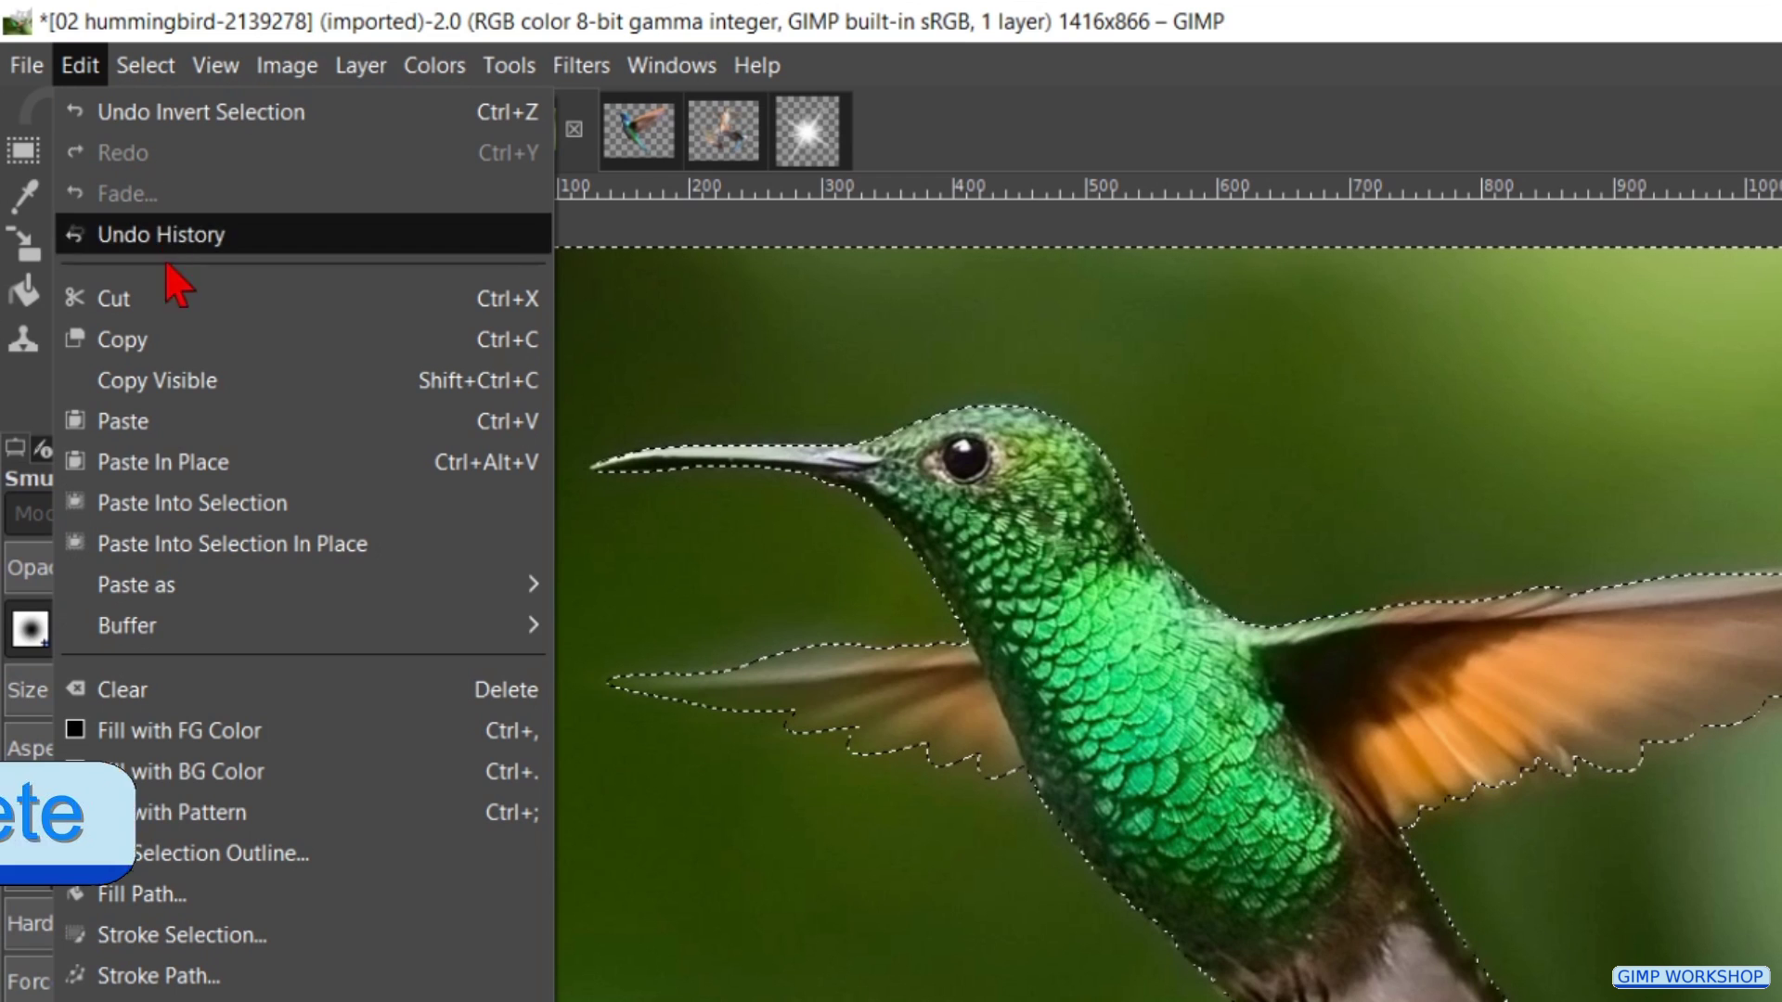
click(170, 704)
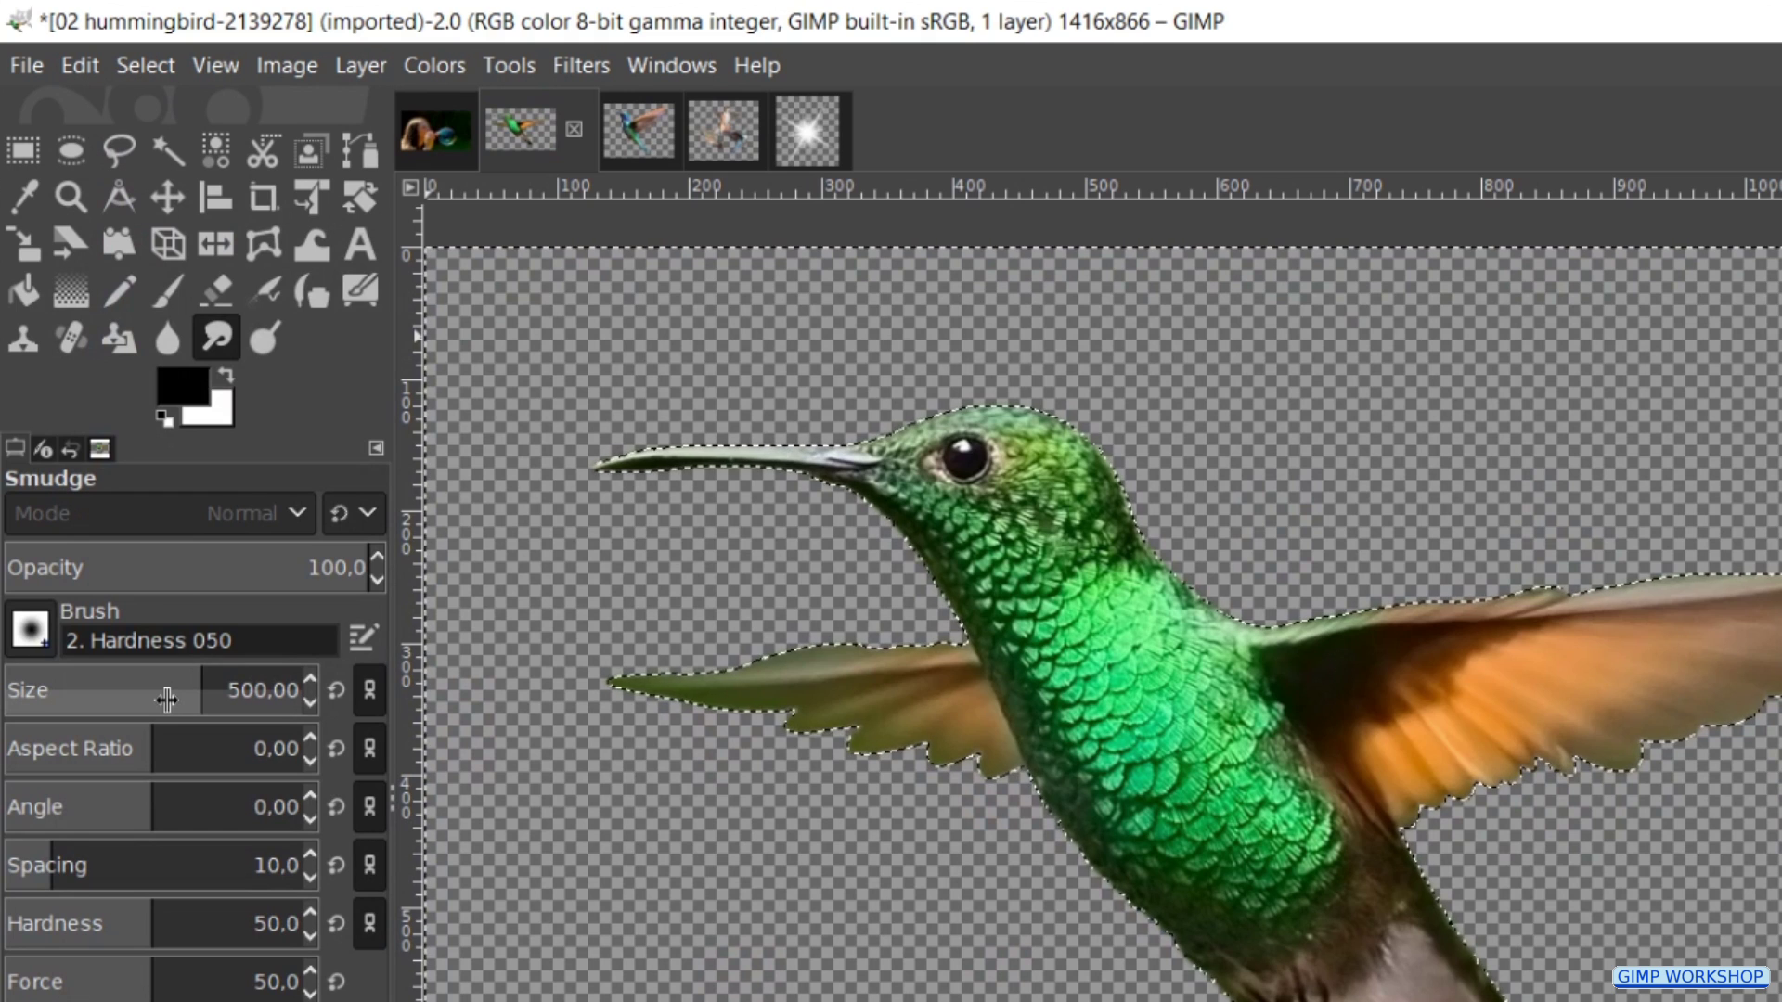
click(144, 66)
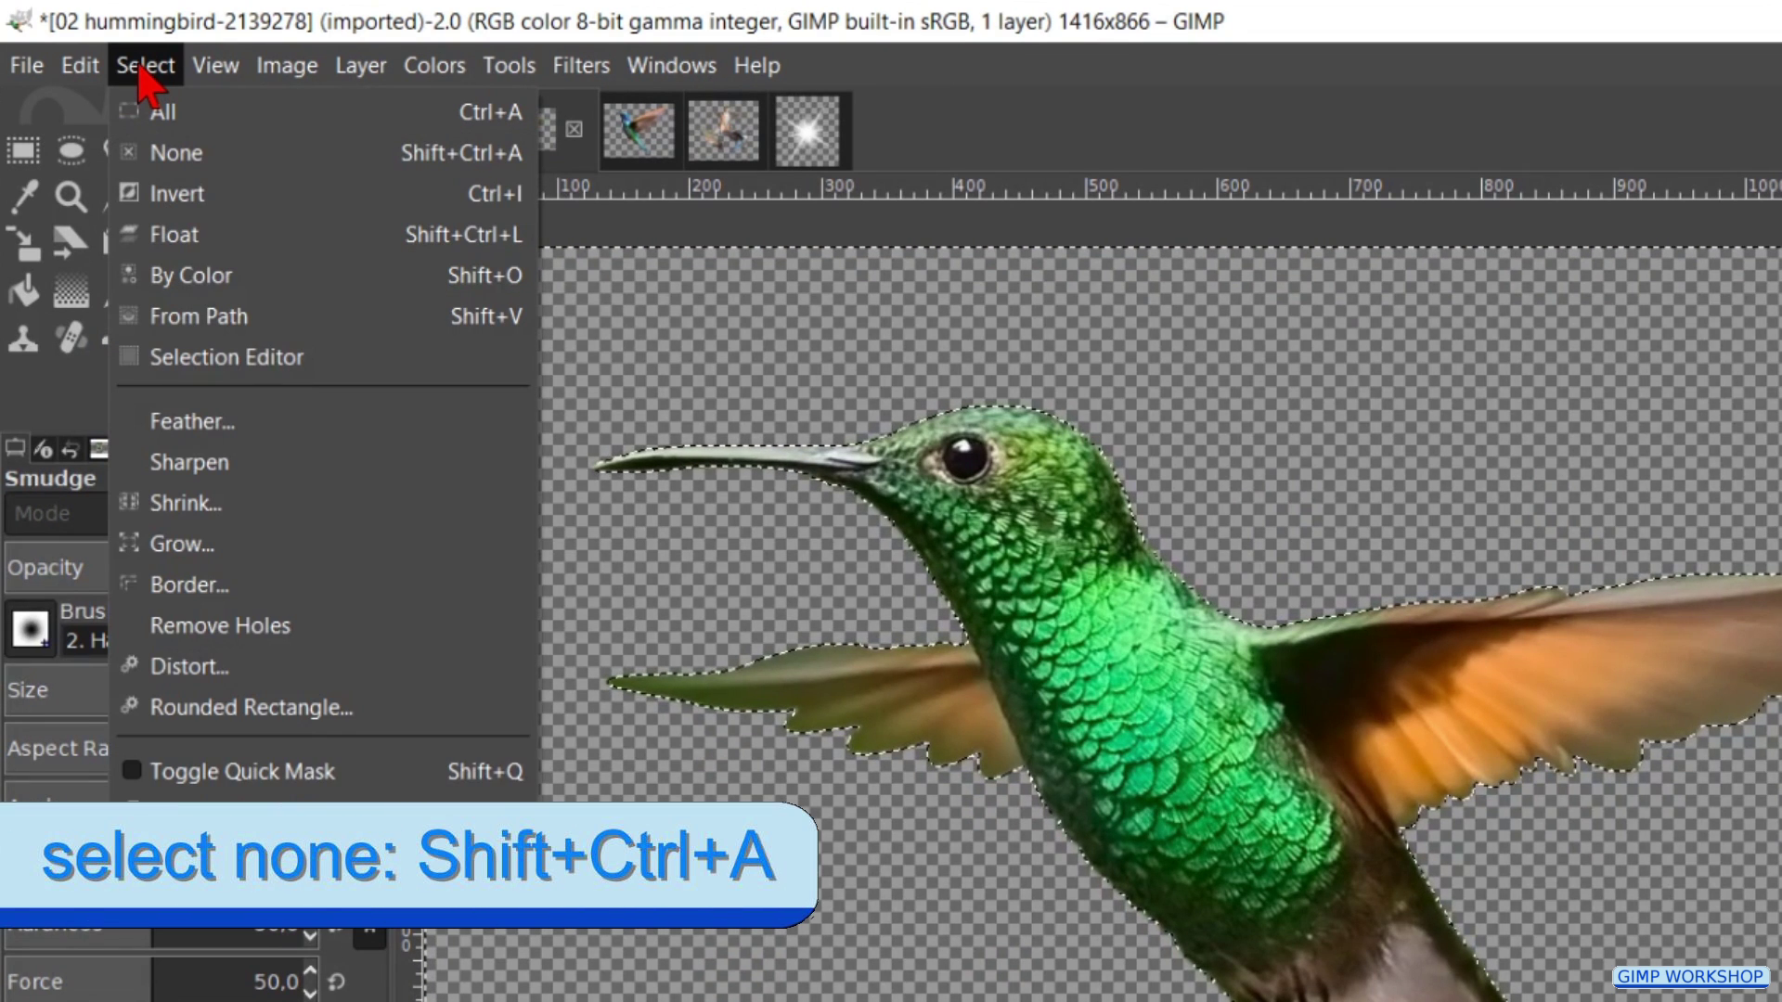
click(200, 150)
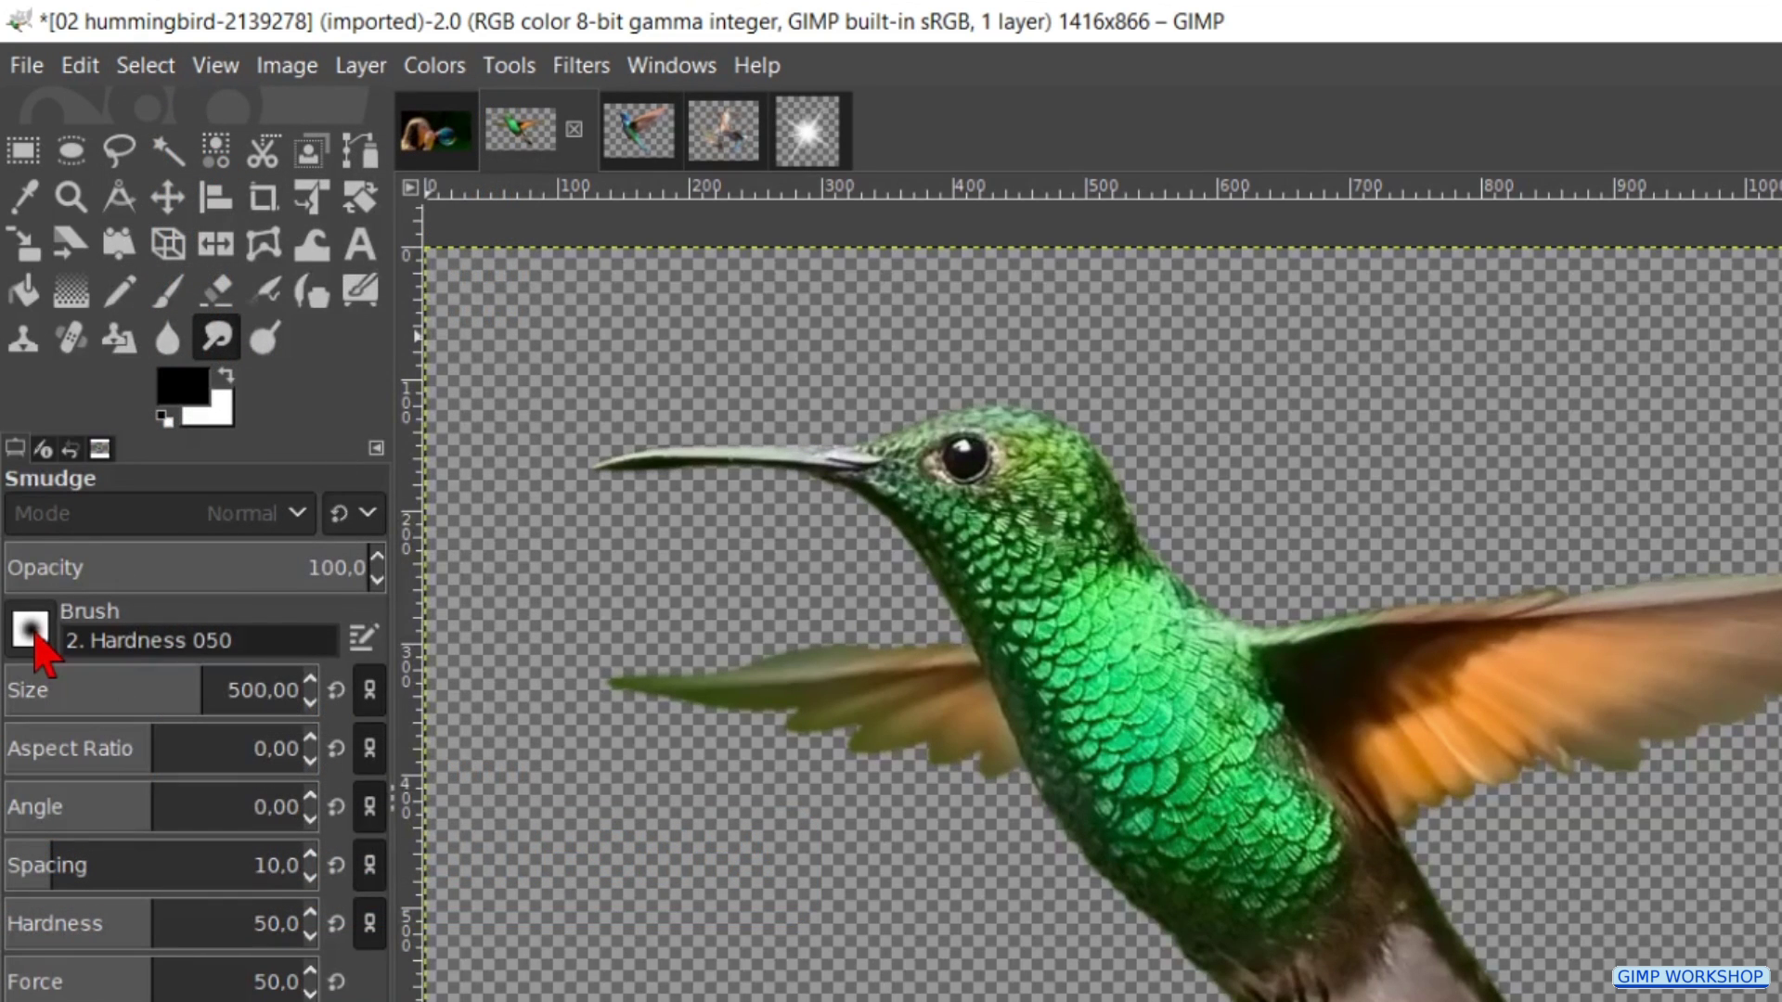
- Smudge the feather tips along the right wing's lower edge outward with the 2. Hardness 025 brush at size 51
click(33, 632)
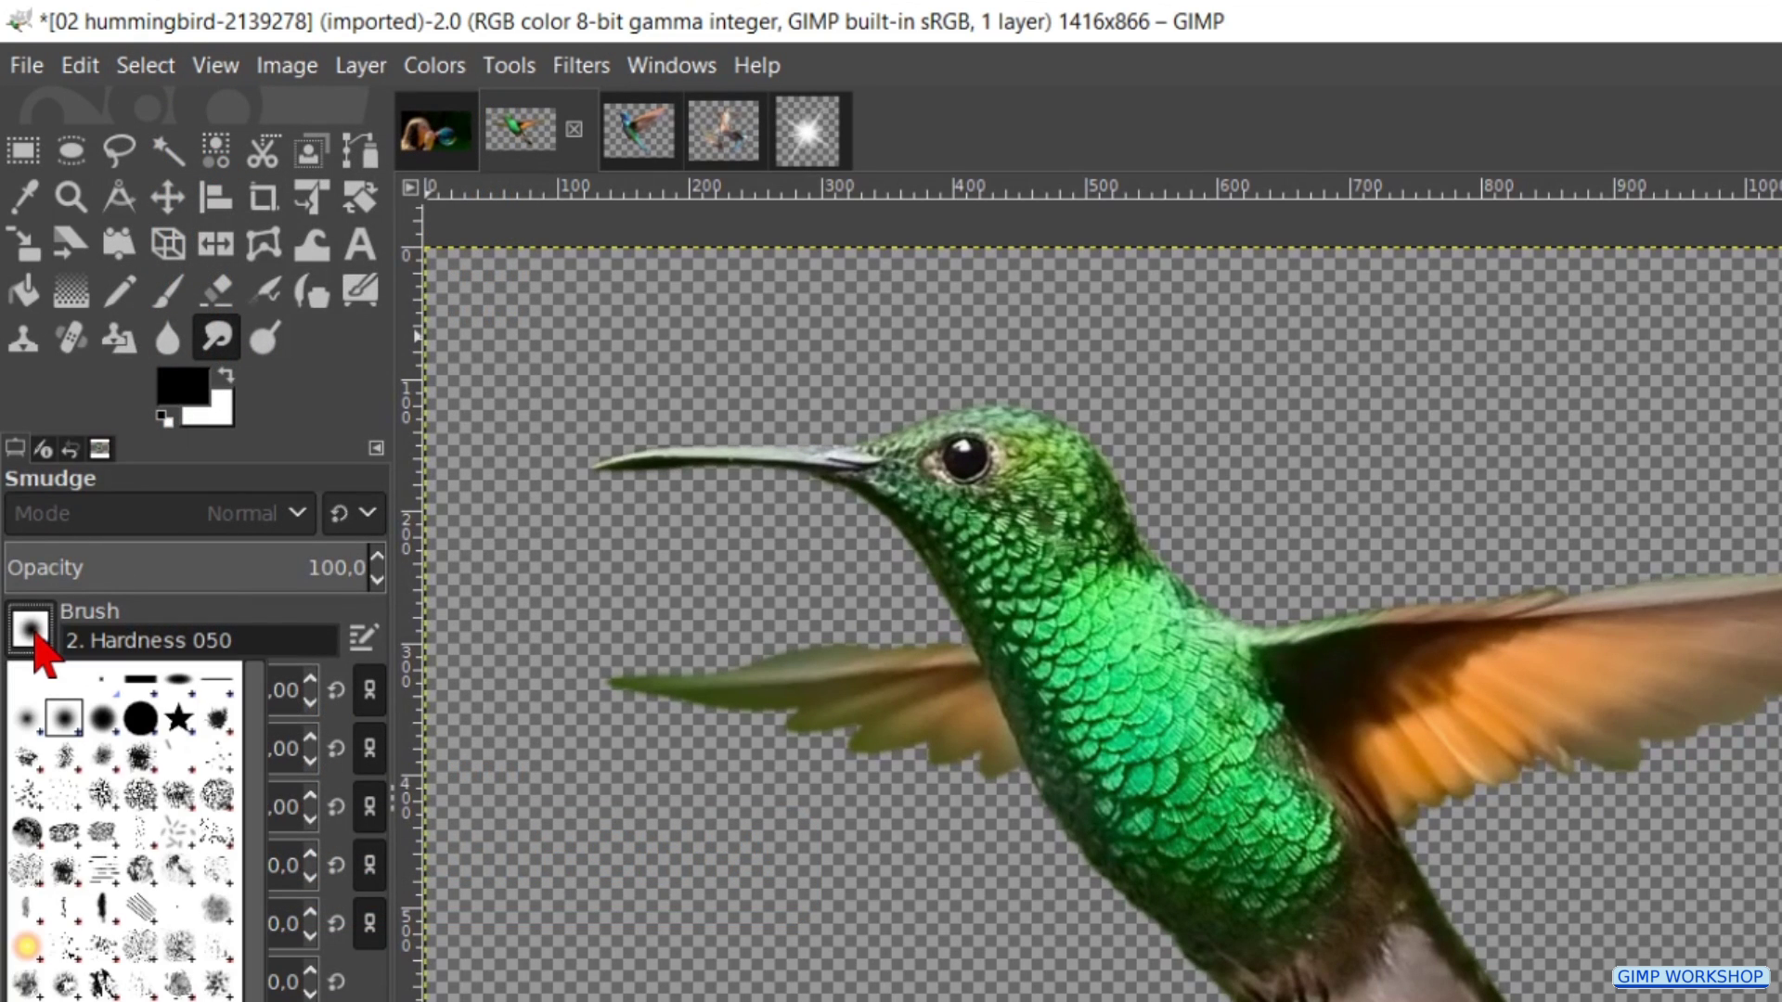
click(30, 720)
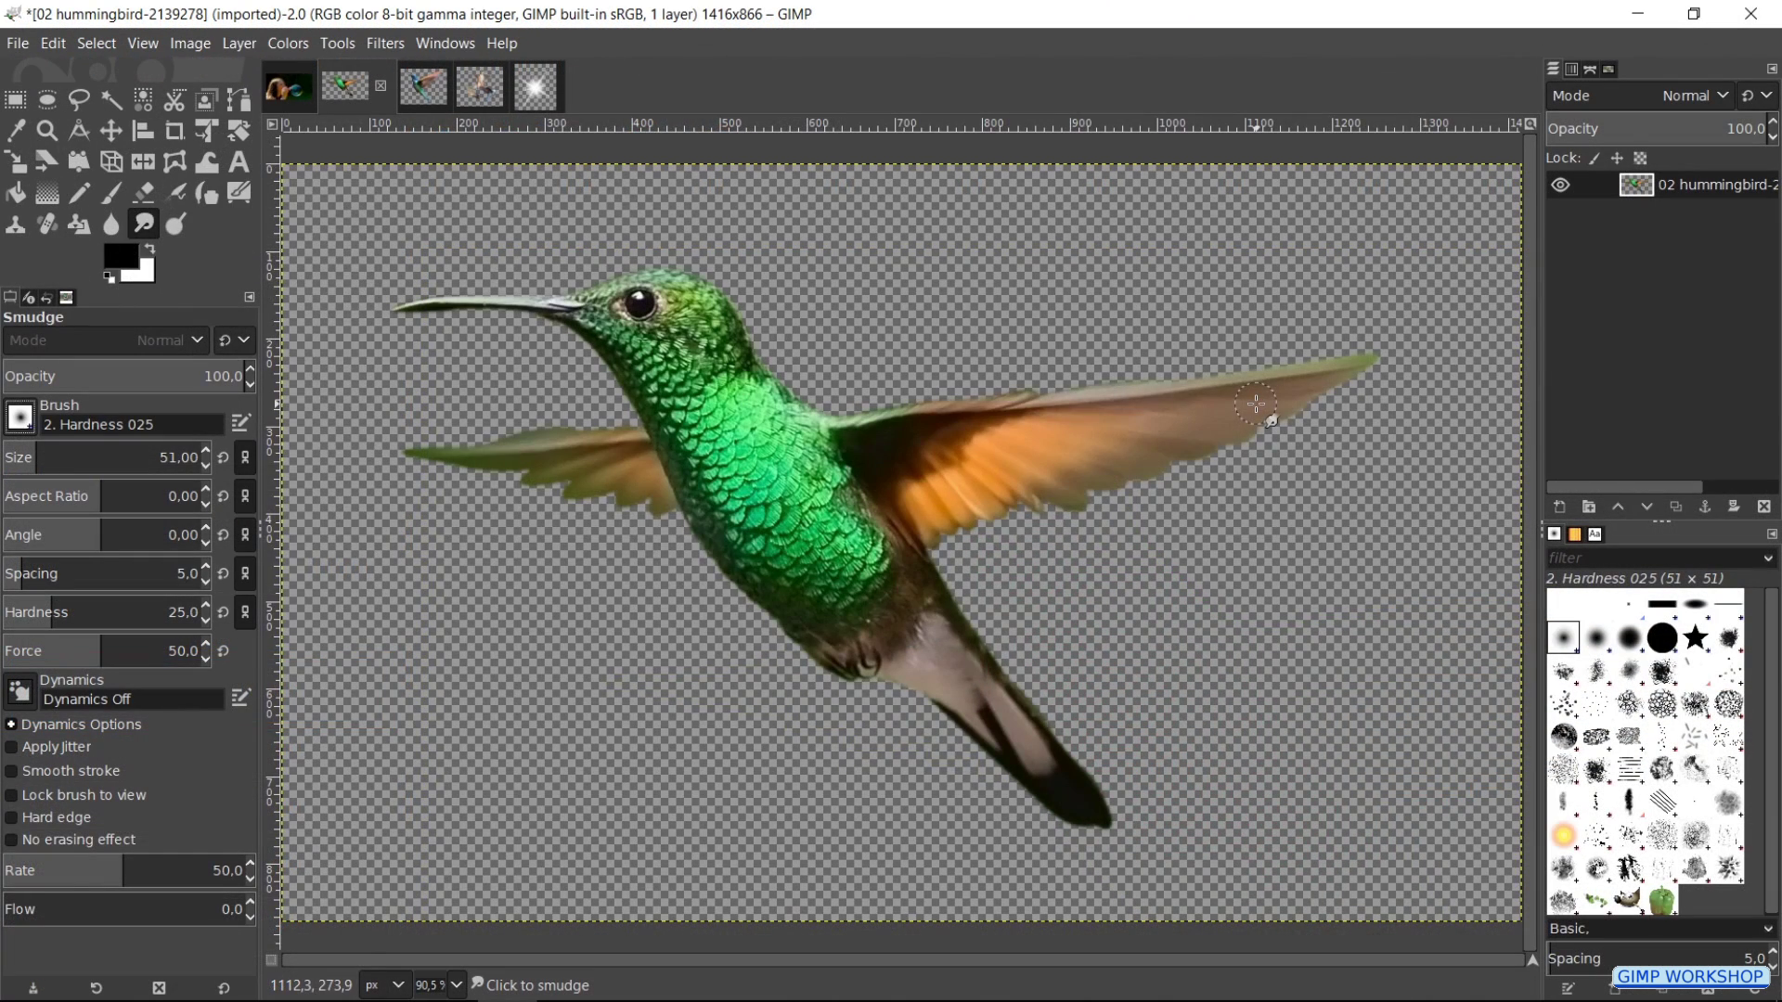
scroll(1256, 404, up, 3)
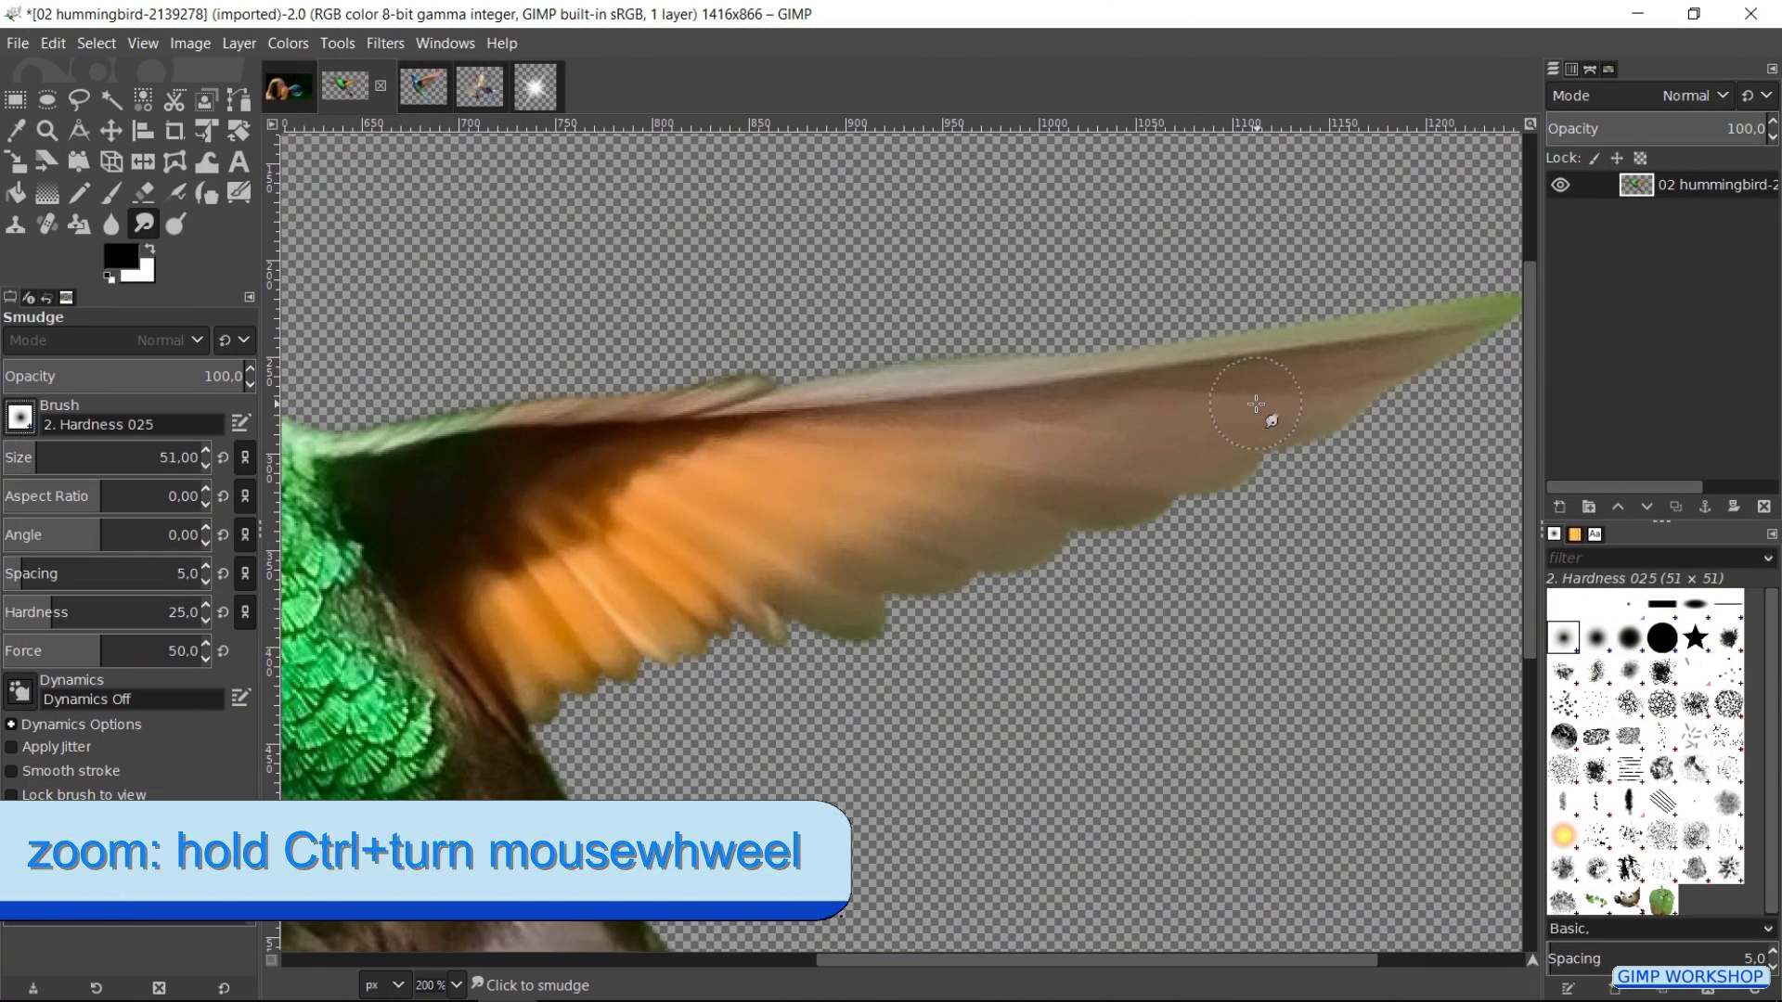
drag(909, 594, 950, 599)
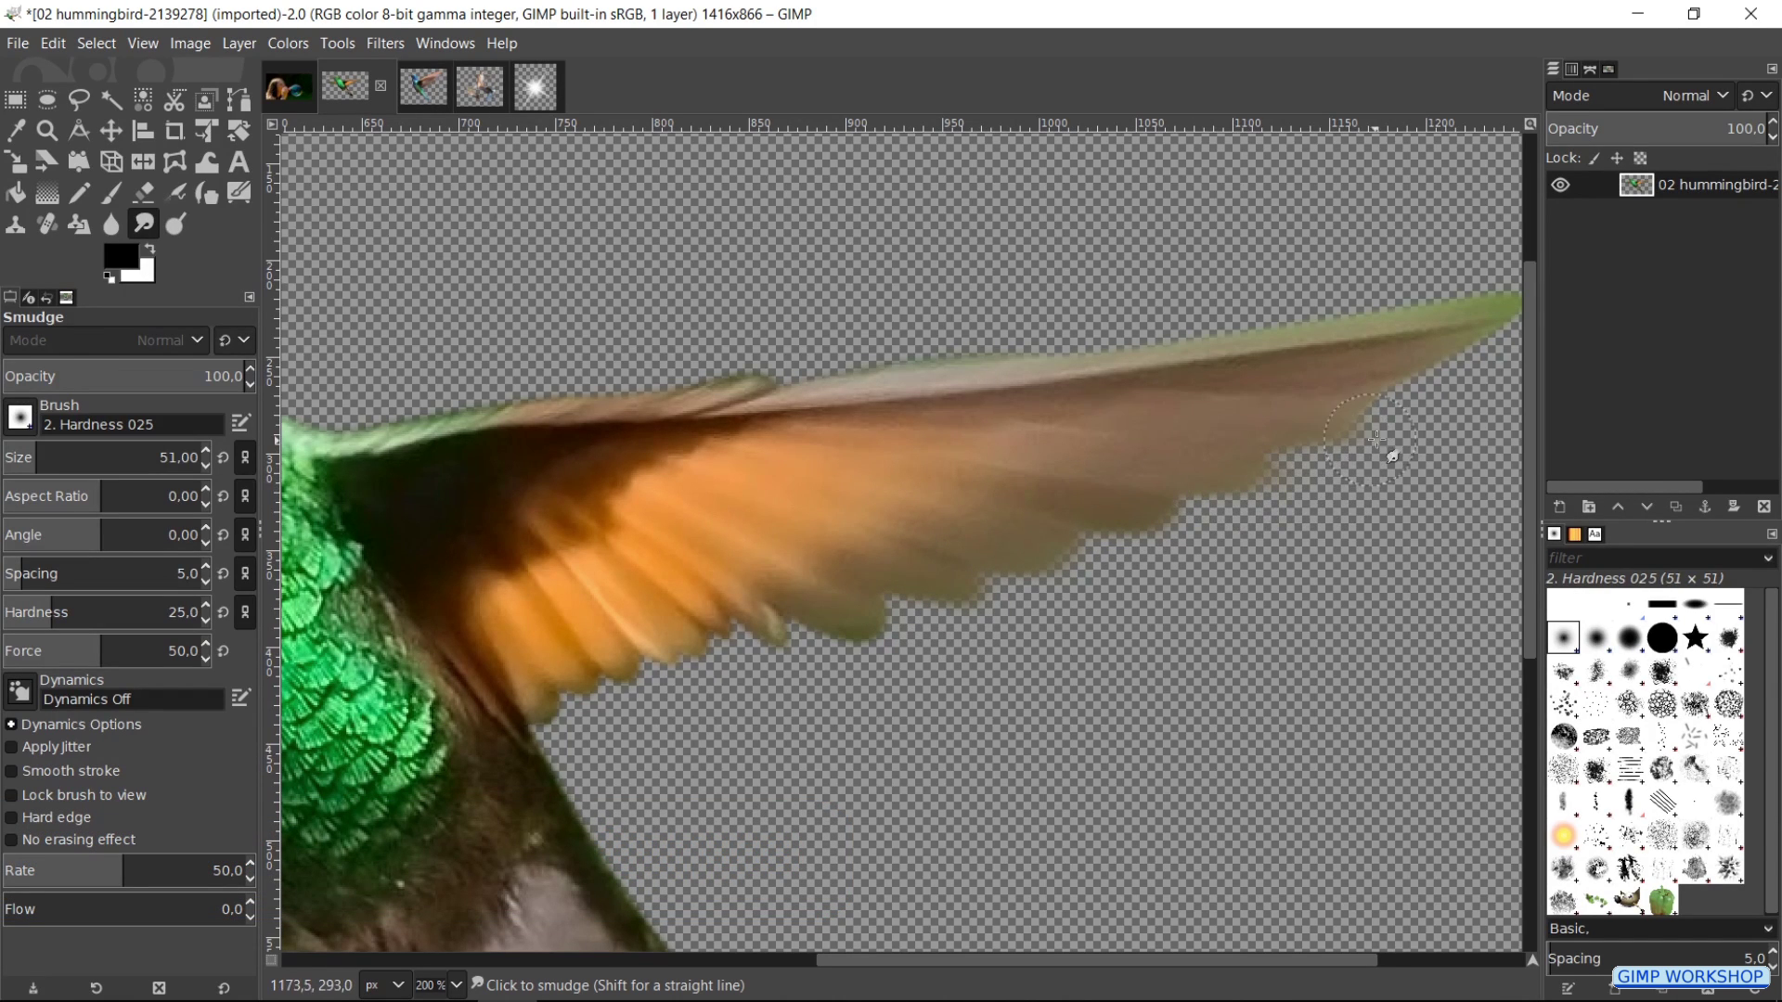
drag(1480, 362, 1058, 528)
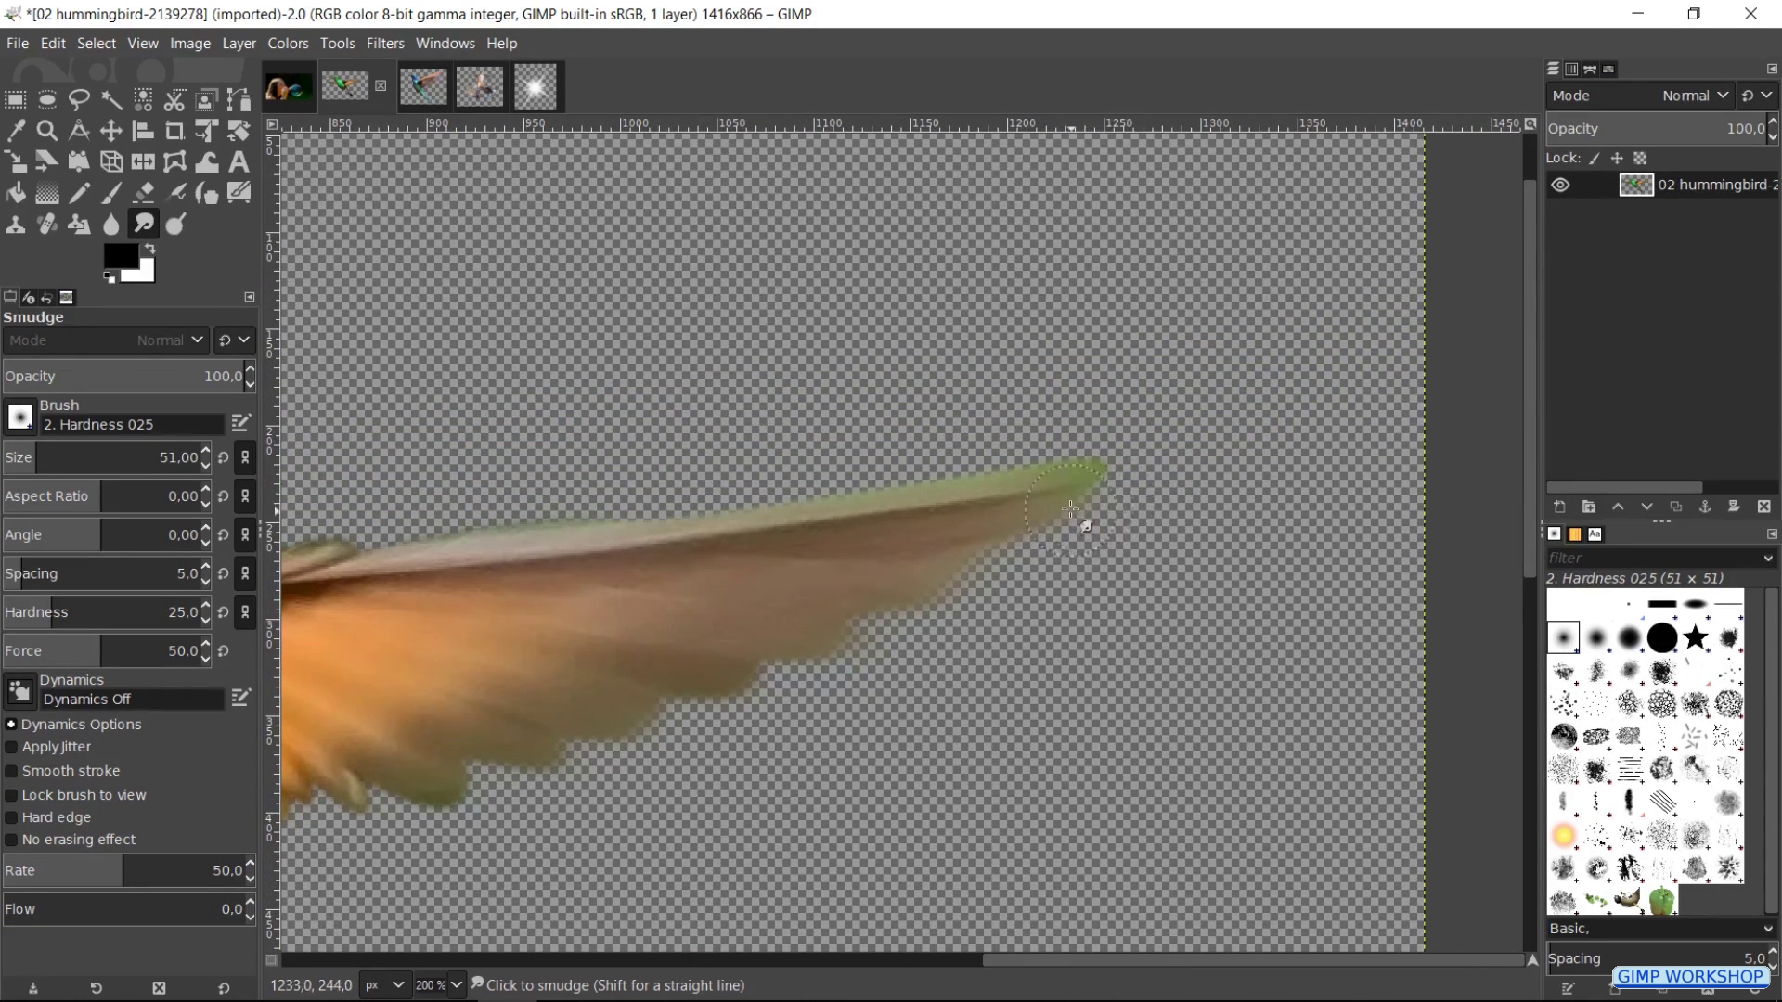
drag(898, 615, 1352, 258)
drag(780, 421, 862, 472)
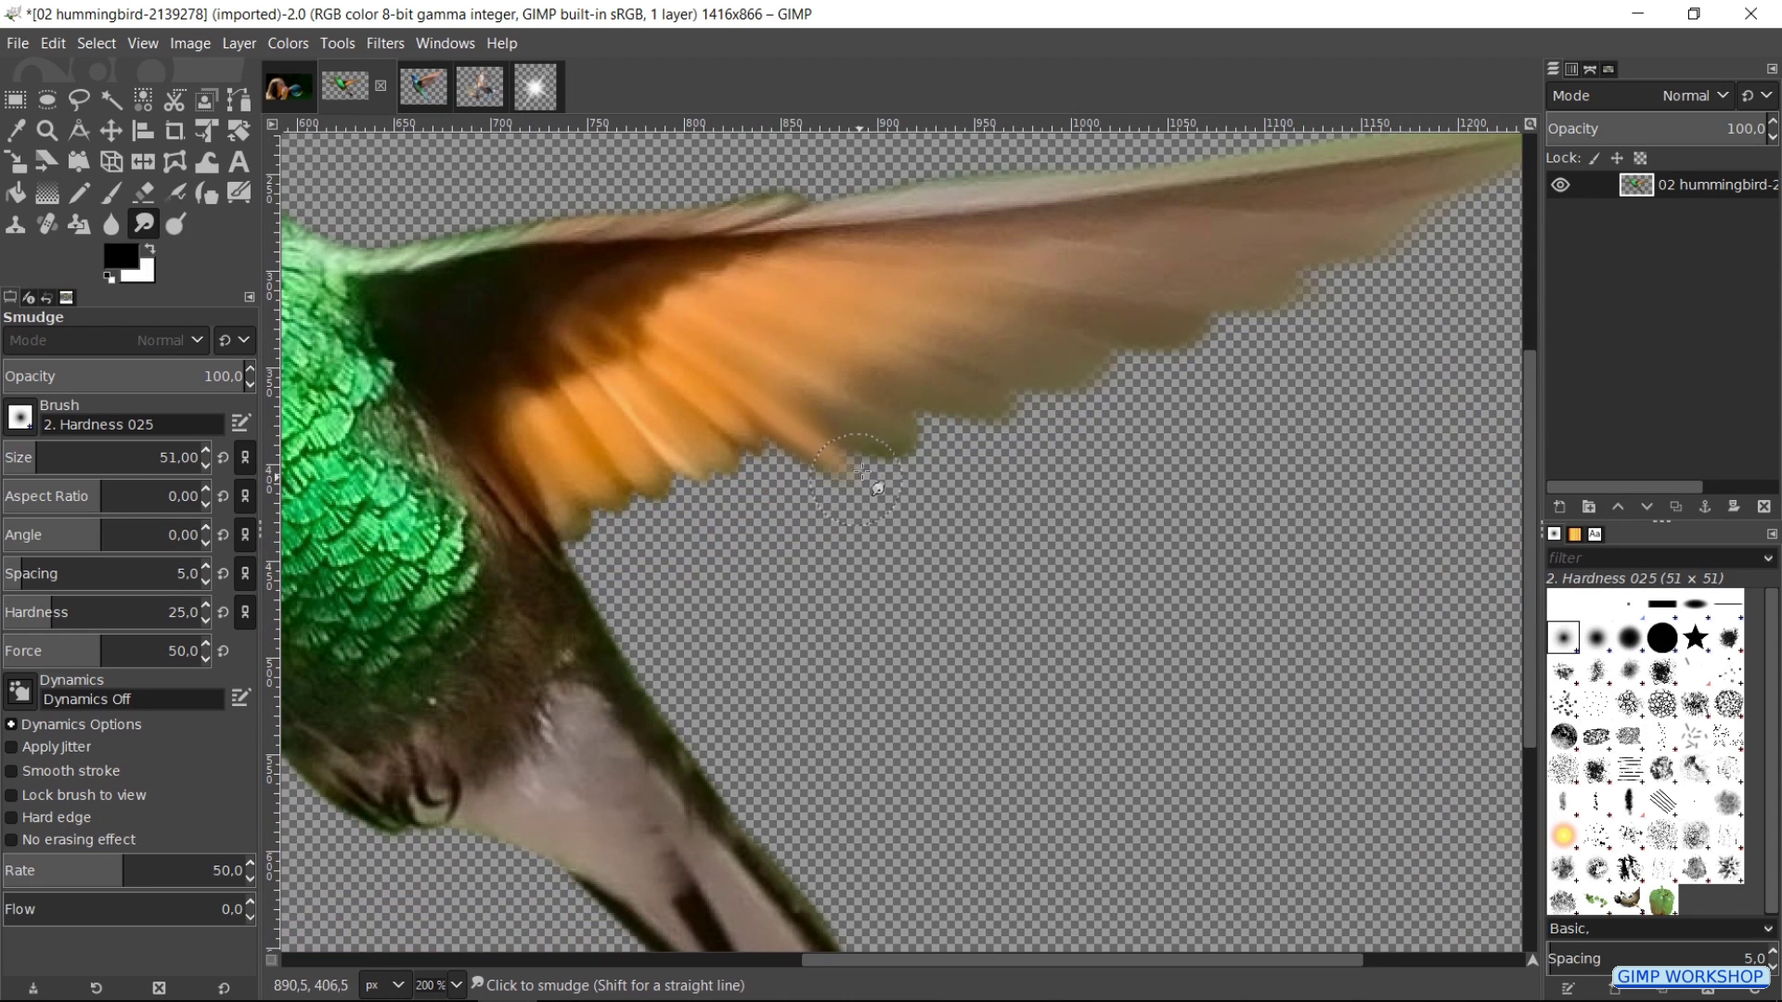
mouse_move(703, 438)
mouse_down()
mouse_move(740, 443)
mouse_move(668, 456)
mouse_move(728, 509)
mouse_move(615, 462)
mouse_move(595, 494)
mouse_move(663, 550)
mouse_move(563, 498)
mouse_move(655, 587)
mouse_up()
- Smudge the feather tips along the left wing's lower edge outward to soften them
scroll(659, 585, left, 10)
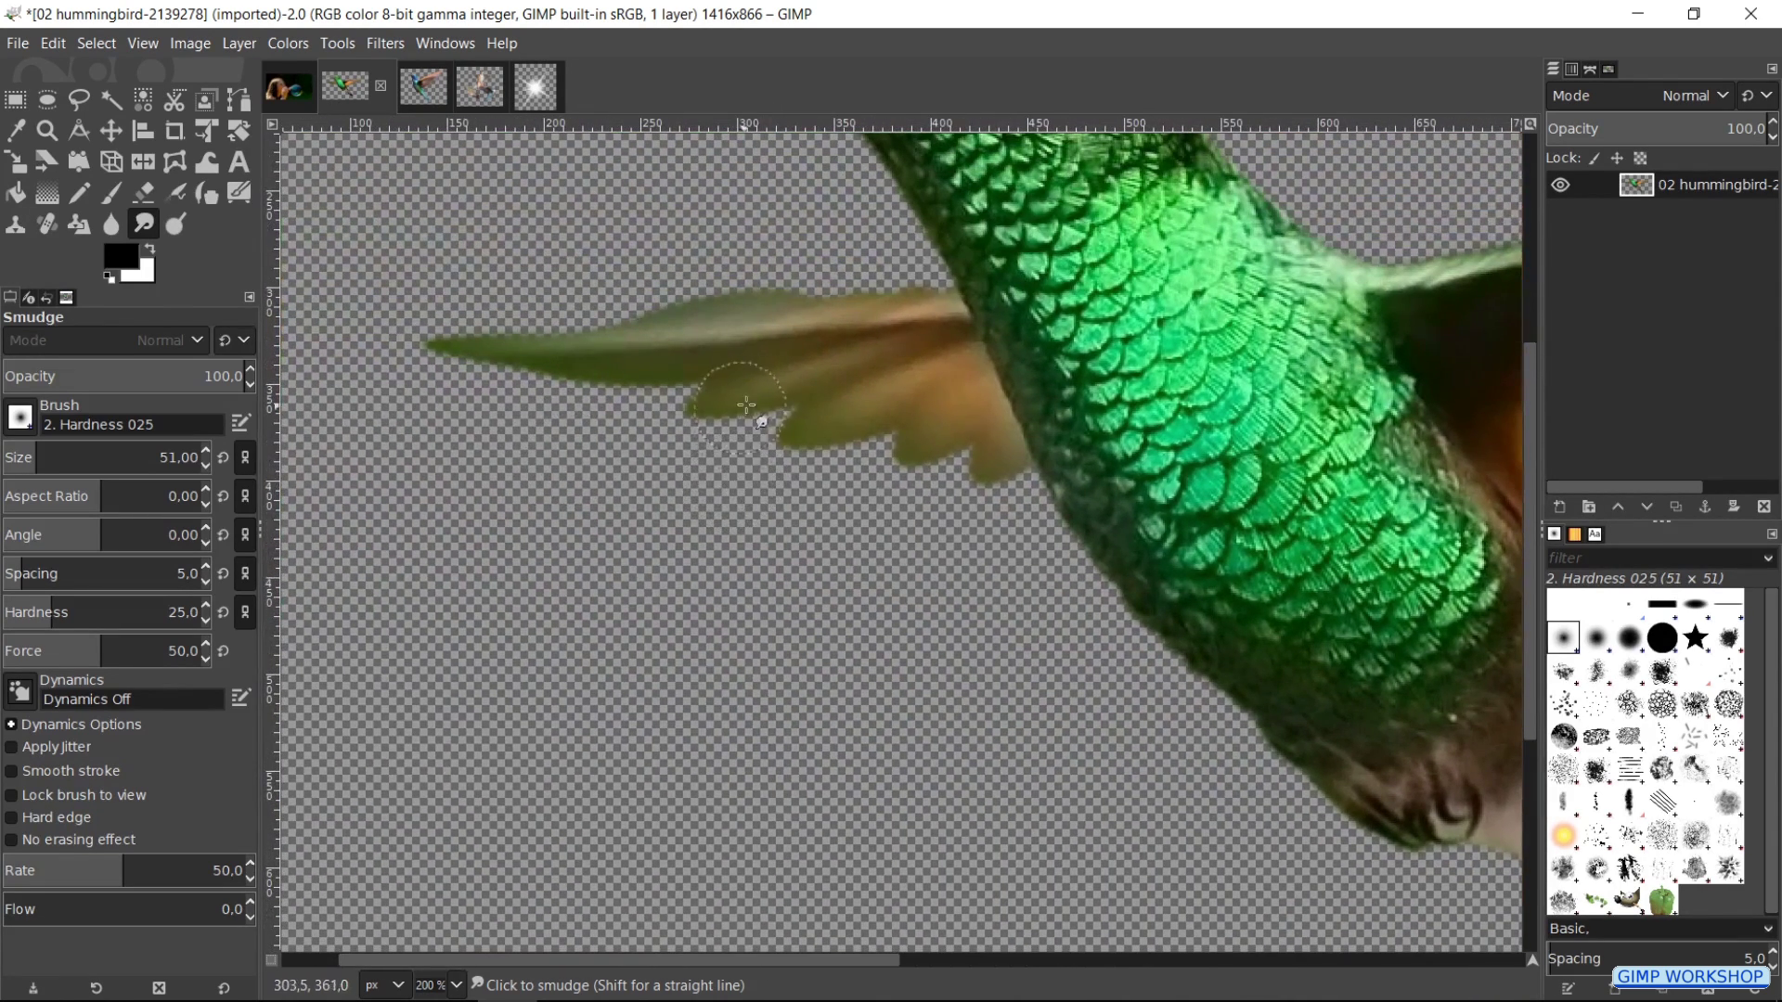
mouse_move(747, 405)
mouse_down()
mouse_move(682, 397)
mouse_move(675, 412)
mouse_move(696, 385)
mouse_move(552, 372)
mouse_move(622, 398)
mouse_move(577, 375)
mouse_move(483, 375)
mouse_move(812, 409)
mouse_move(852, 453)
mouse_move(808, 442)
mouse_move(897, 424)
mouse_move(865, 473)
mouse_move(930, 442)
mouse_move(909, 431)
mouse_move(981, 464)
mouse_up()
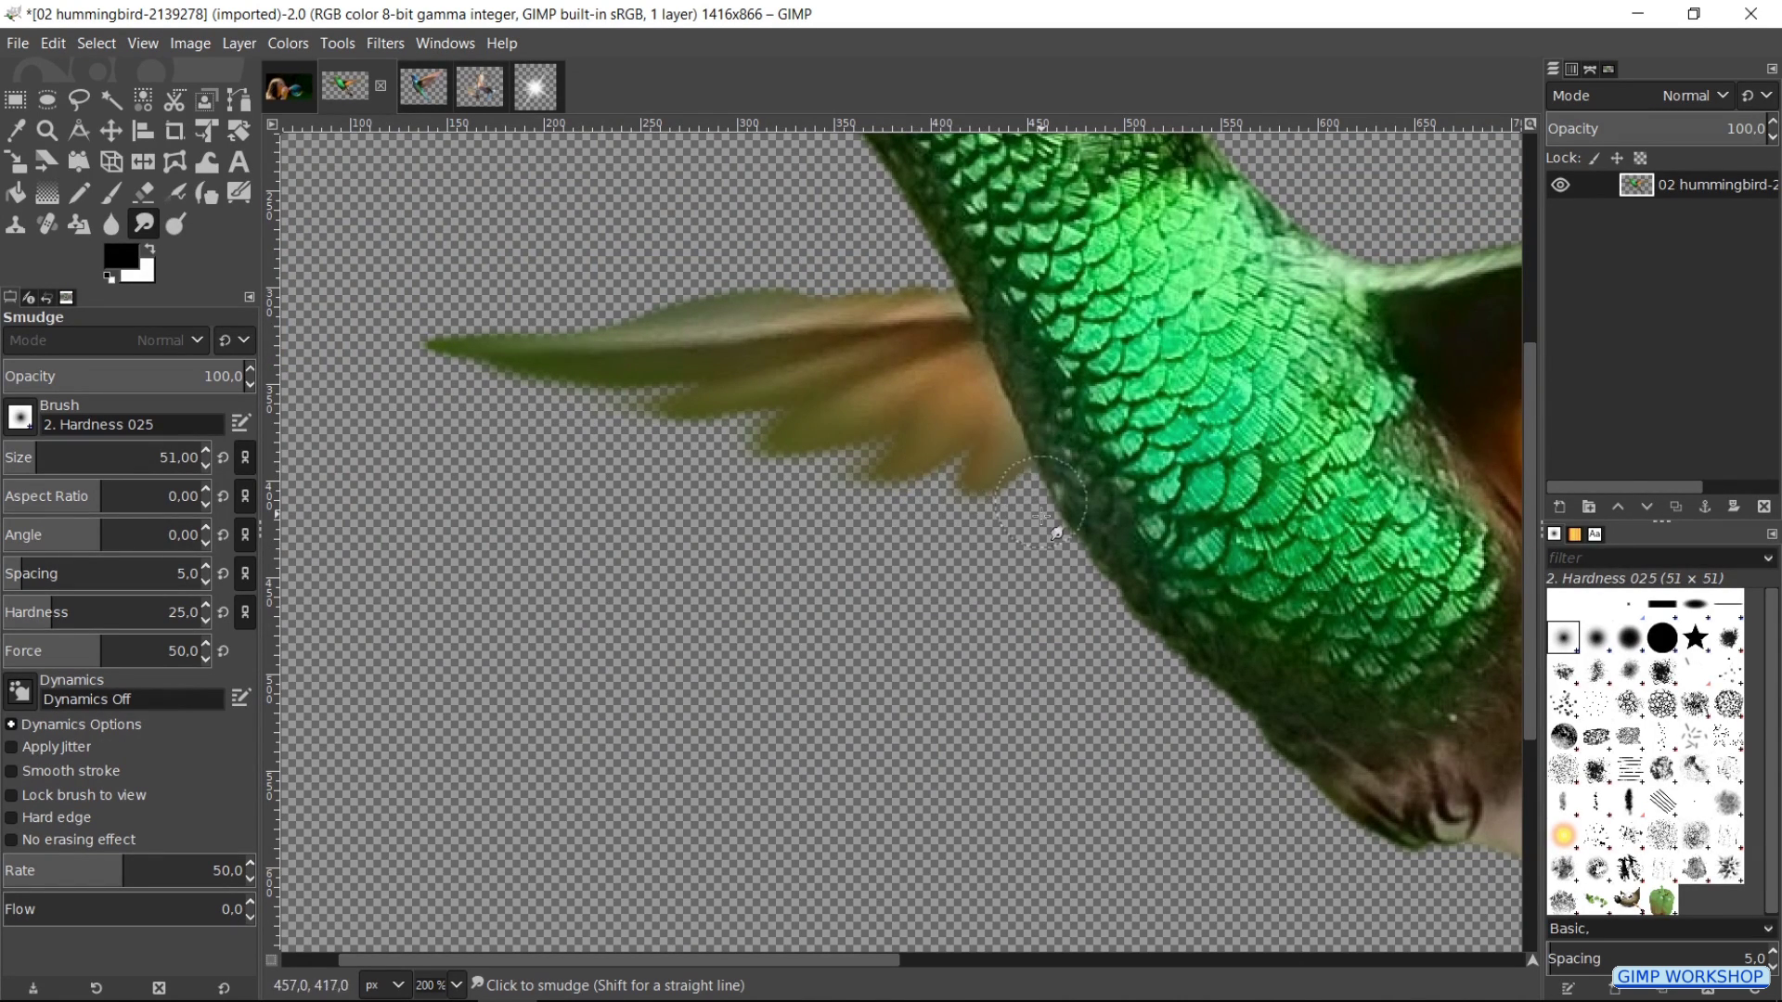
drag(1041, 517, 1003, 510)
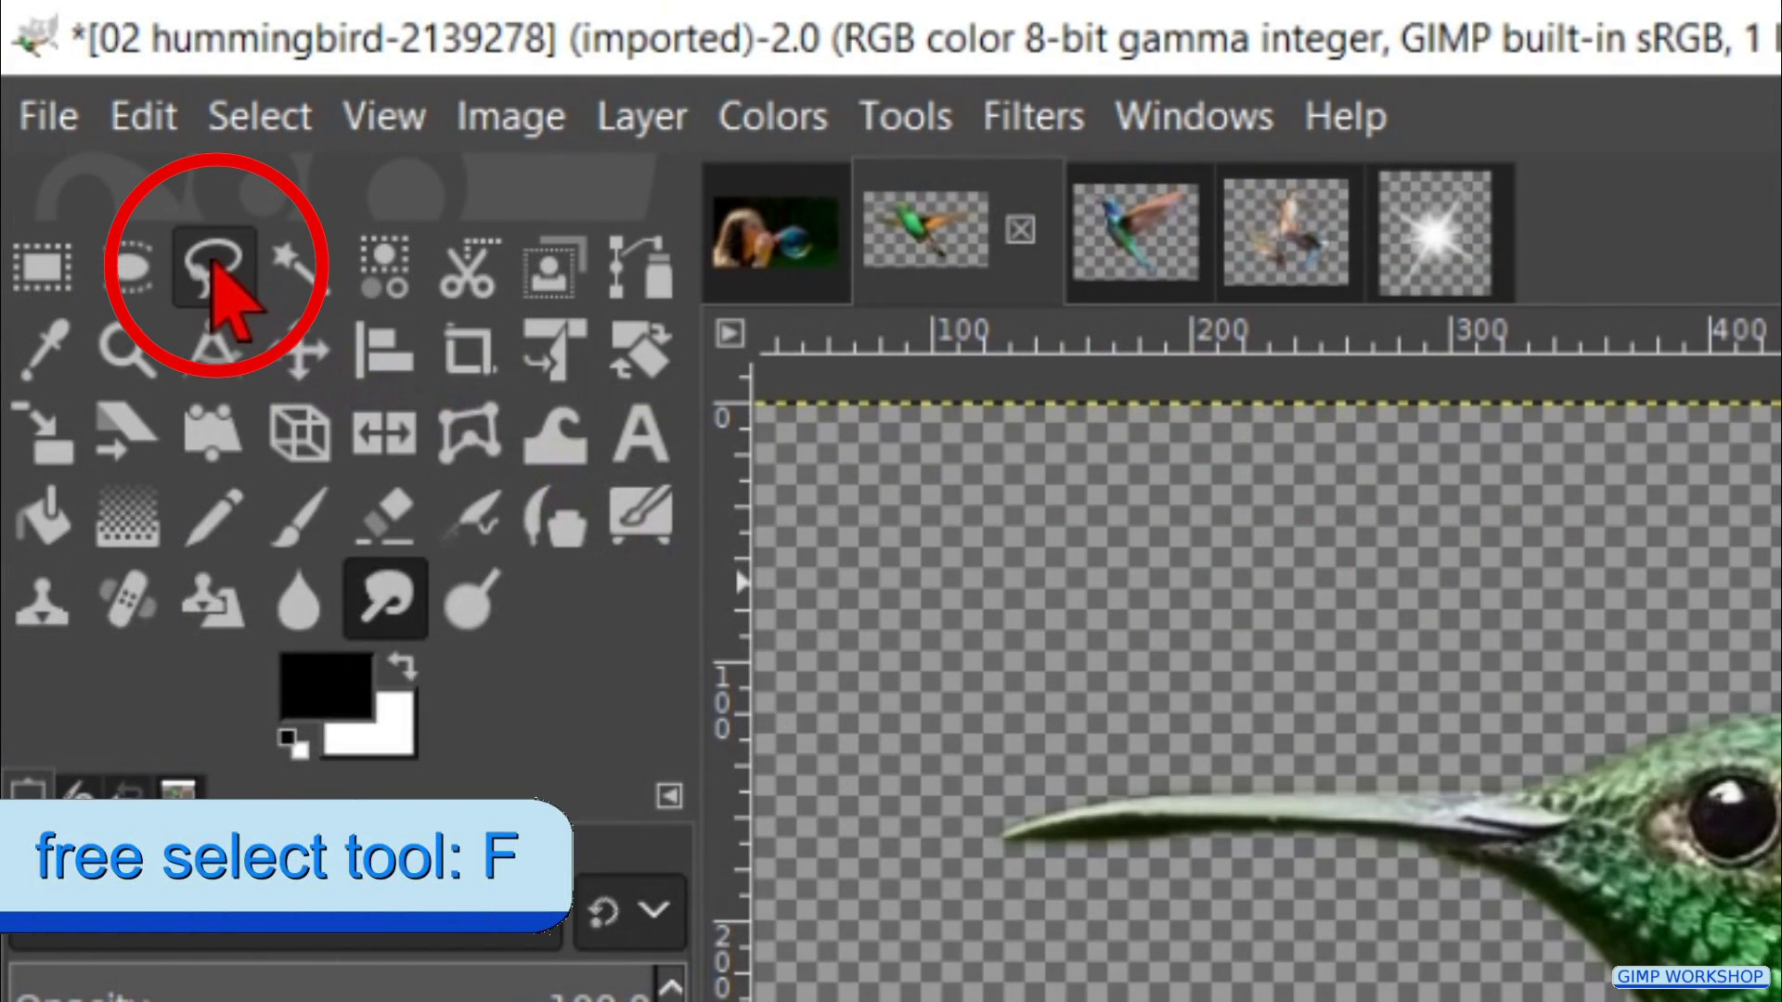
- Draw a loose Free Select outline around the whole right wing, closing it at the wing's base
click(213, 264)
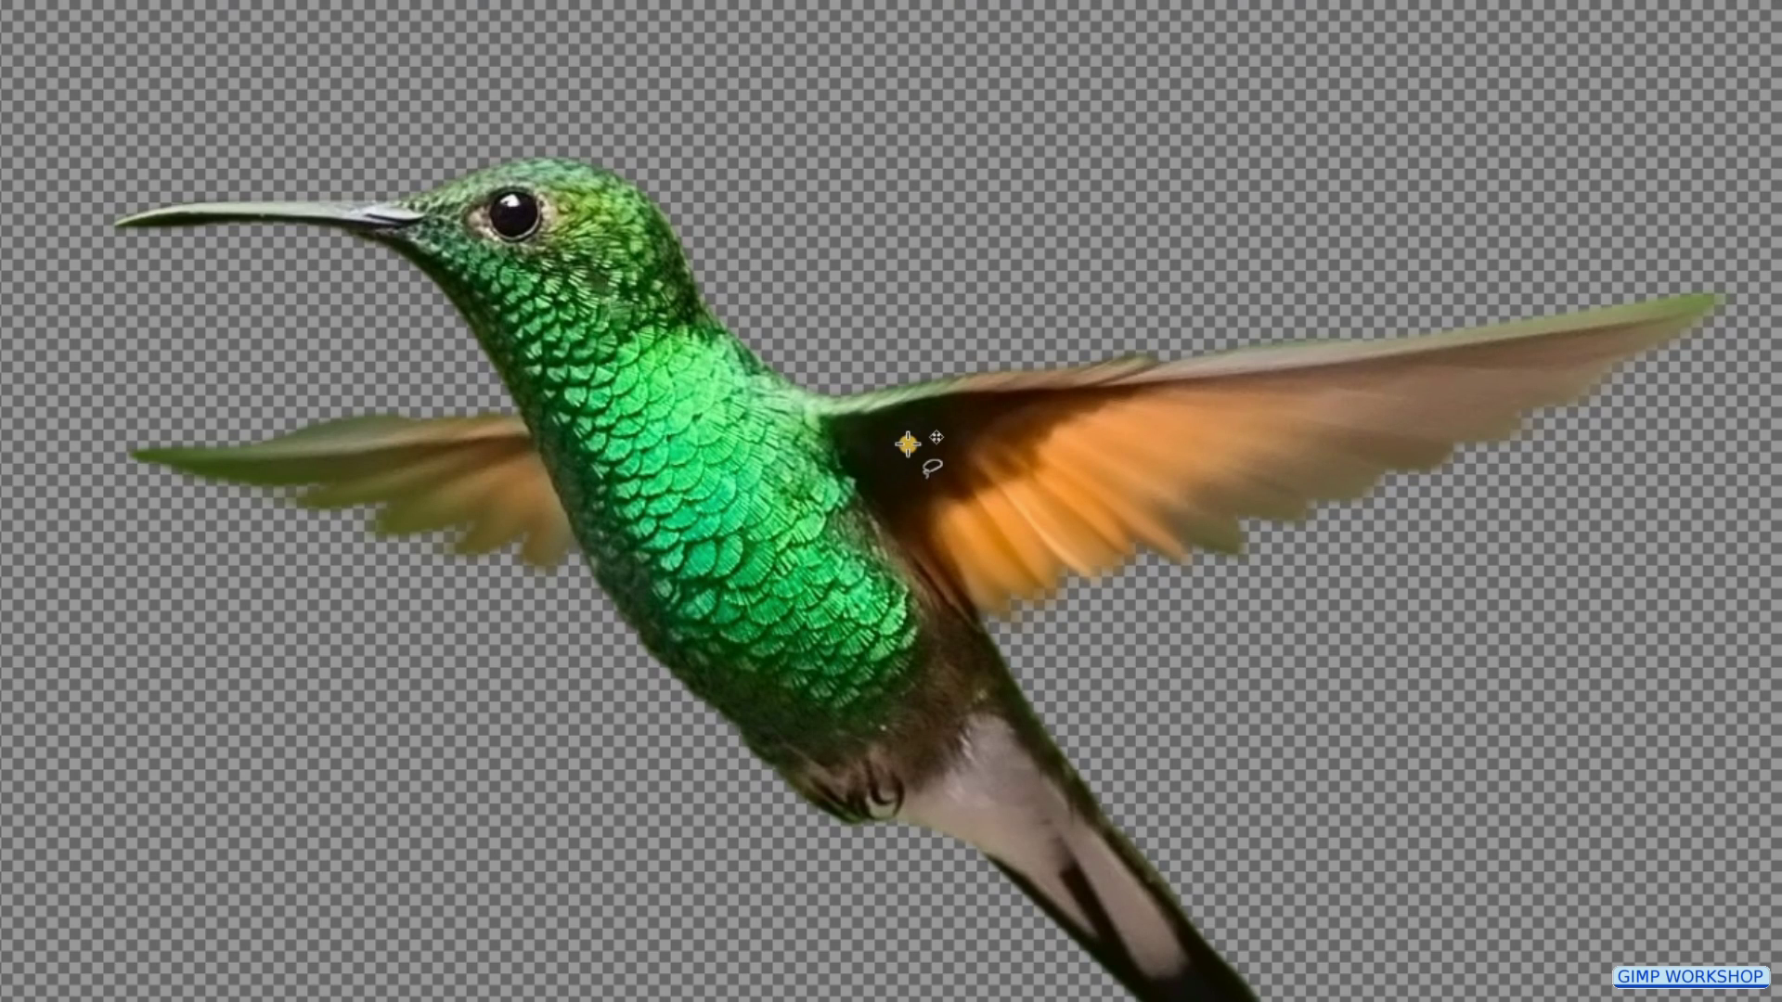
click(908, 444)
mouse_move(970, 380)
mouse_down()
mouse_move(1036, 350)
mouse_move(1202, 327)
mouse_up()
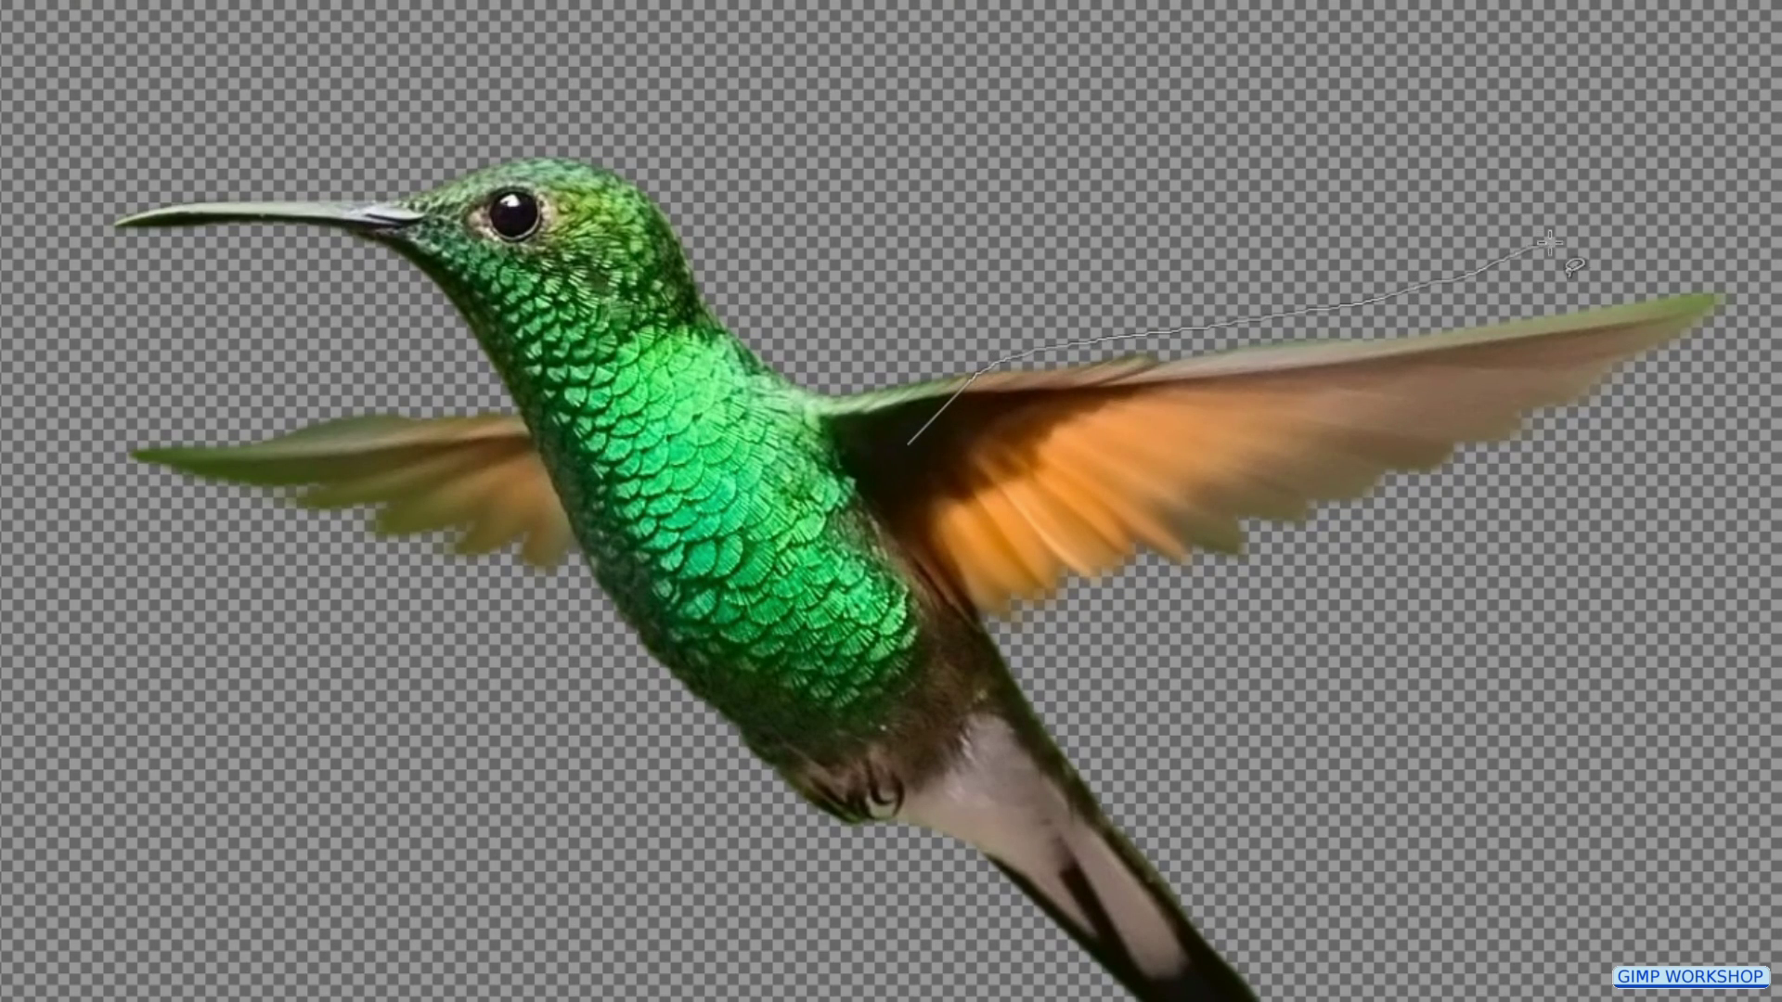
mouse_move(1532, 492)
mouse_down()
mouse_move(1346, 581)
mouse_move(1040, 643)
mouse_move(990, 632)
mouse_move(952, 589)
mouse_move(907, 447)
mouse_up()
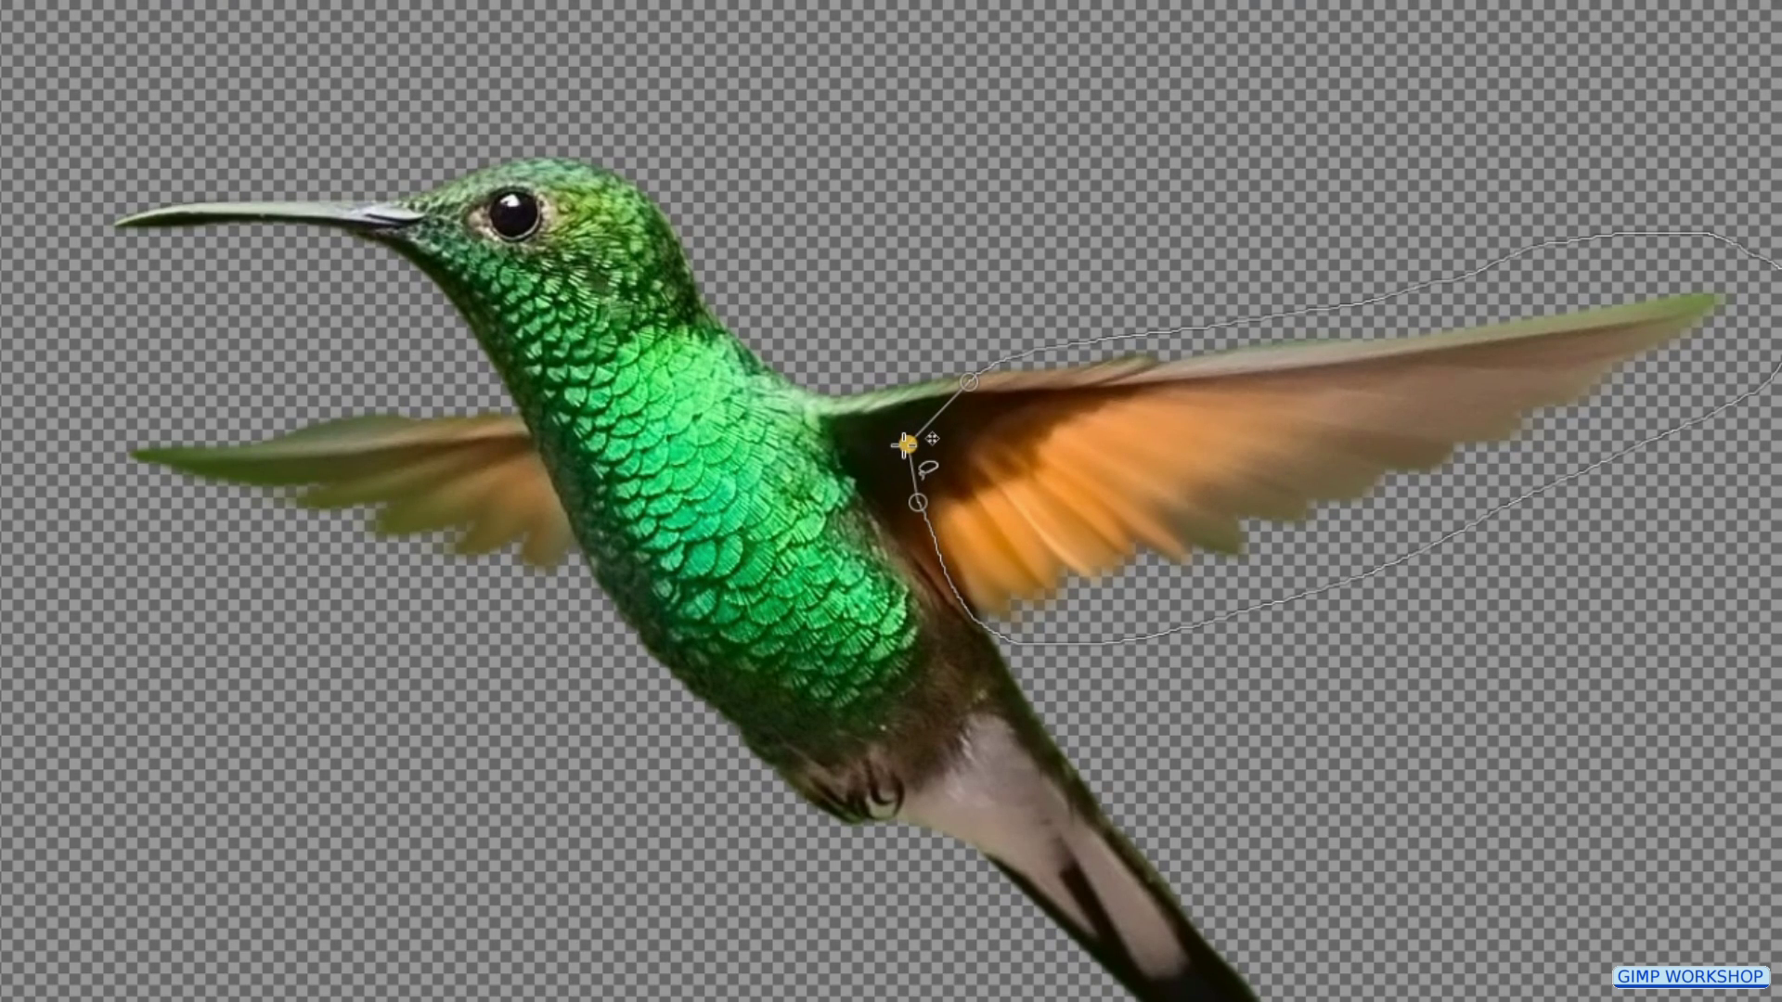
key(Return)
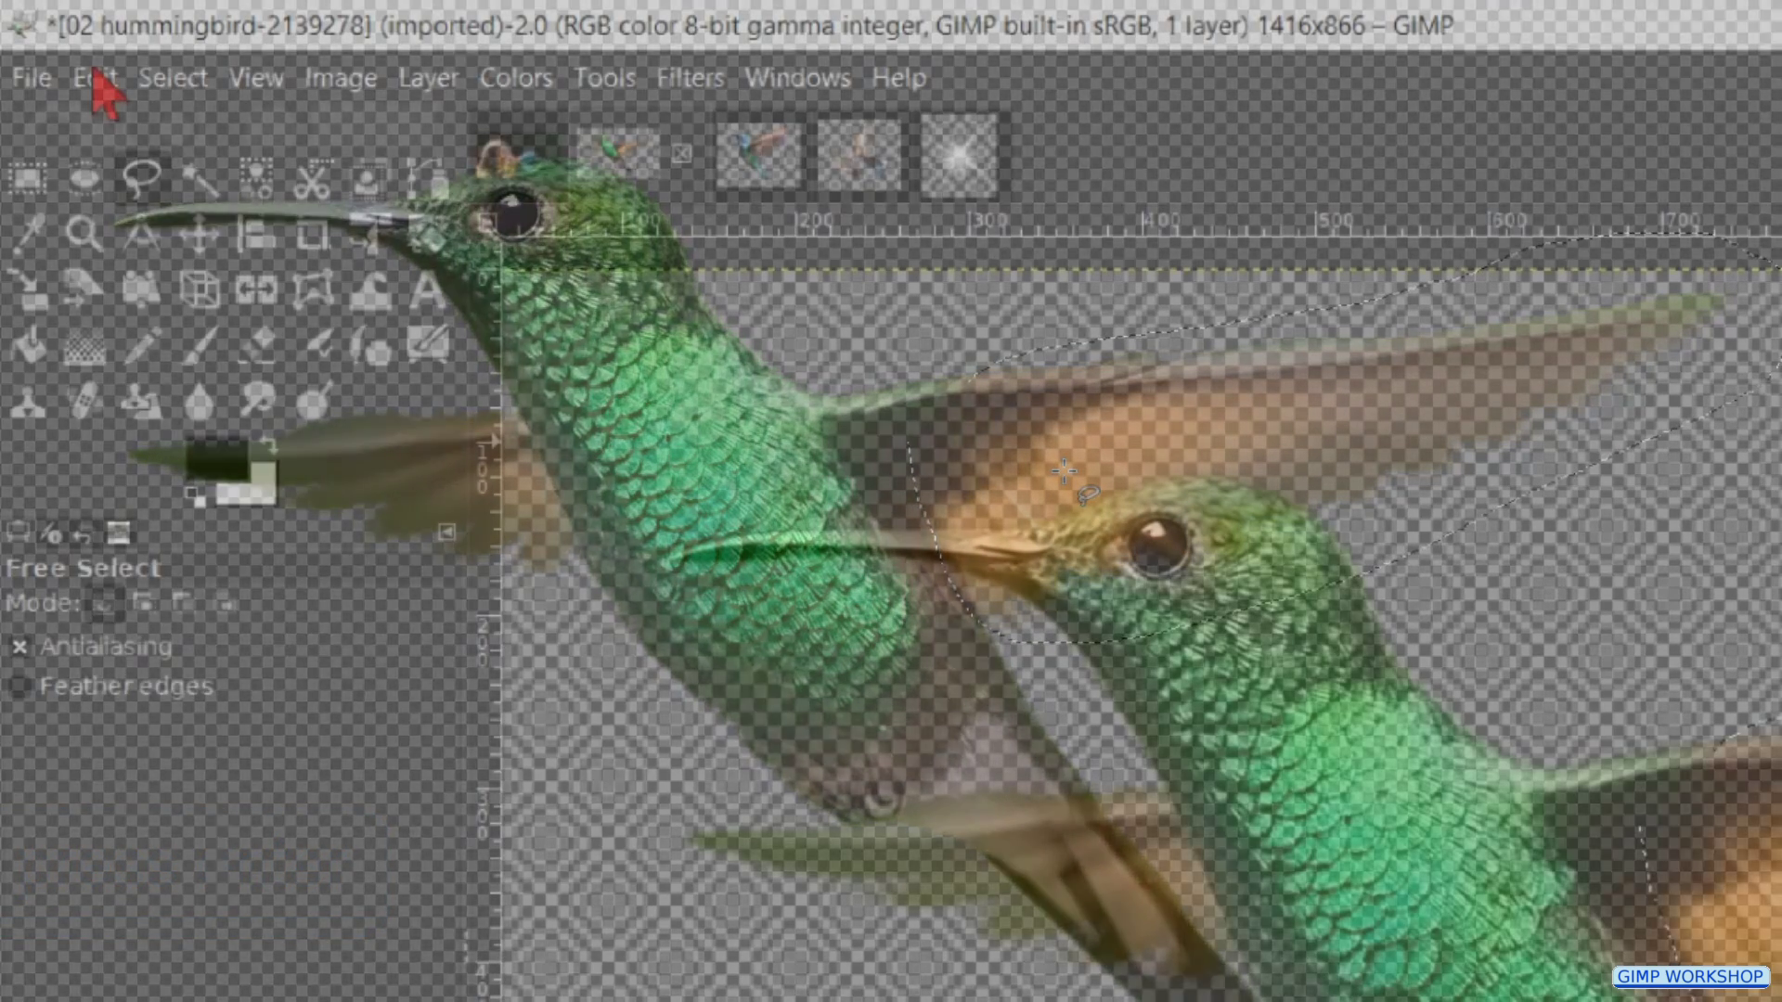
- Copy the selected right wing and paste it as a new layer
click(96, 77)
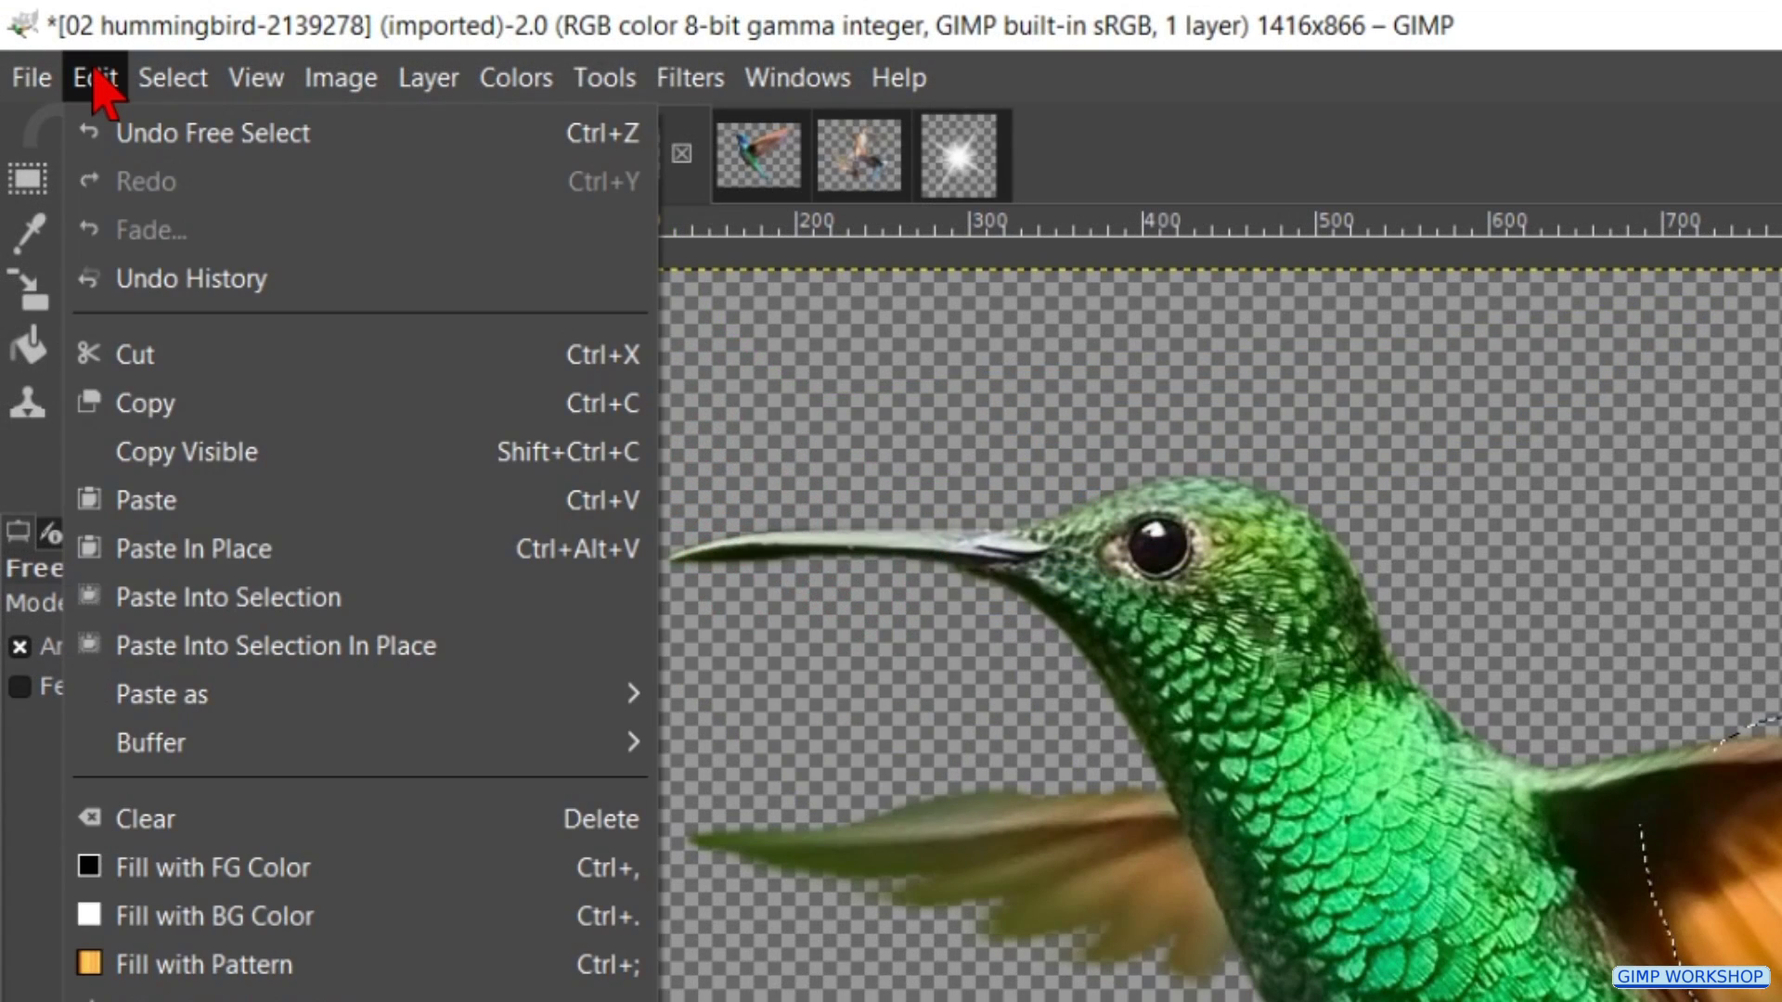
click(155, 401)
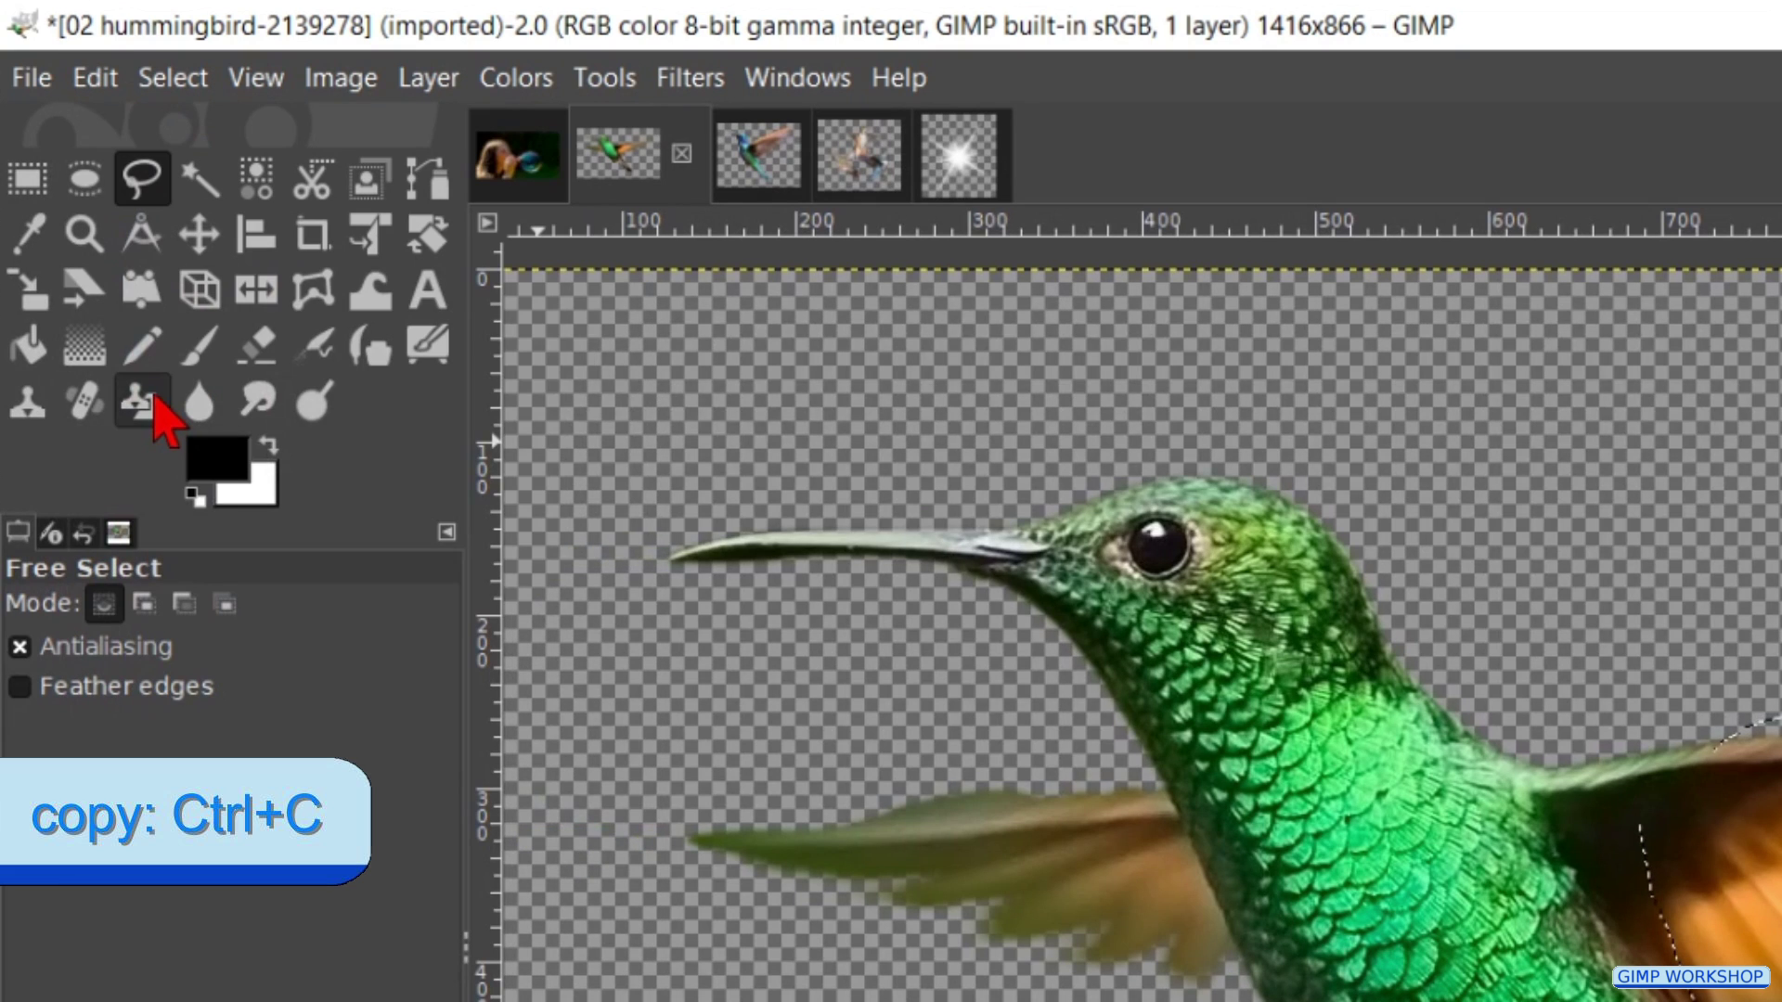
click(94, 79)
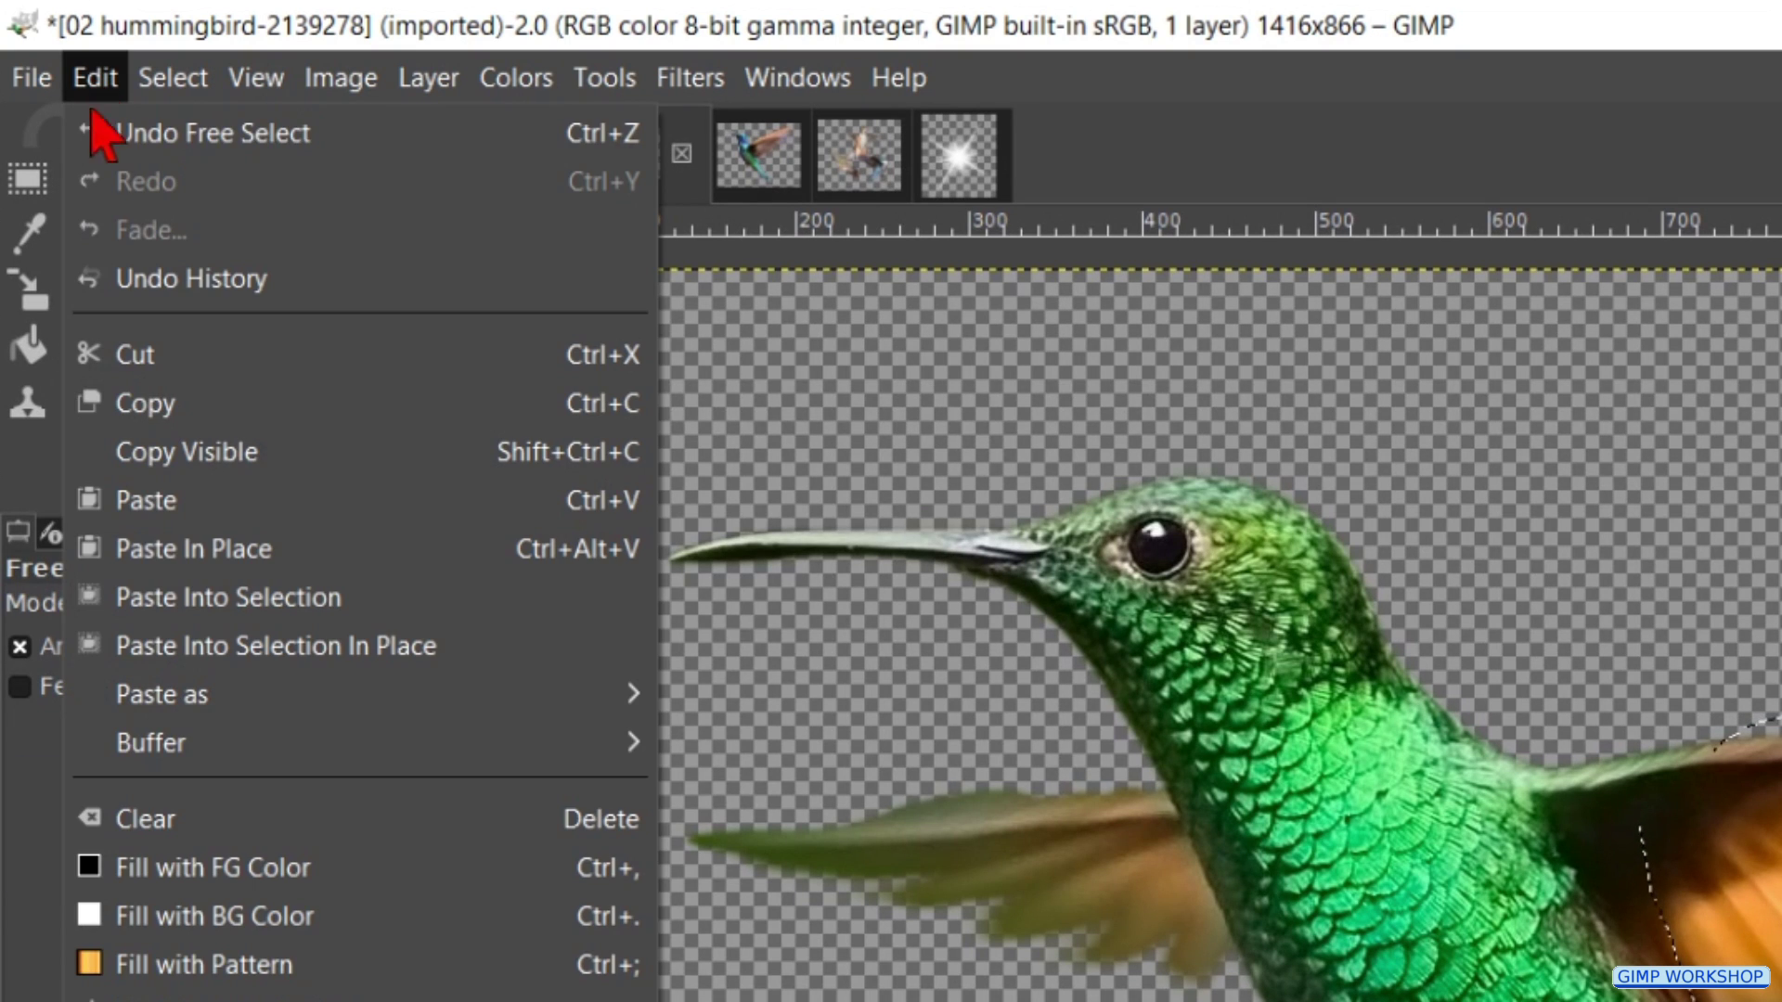
mouse_move(520, 698)
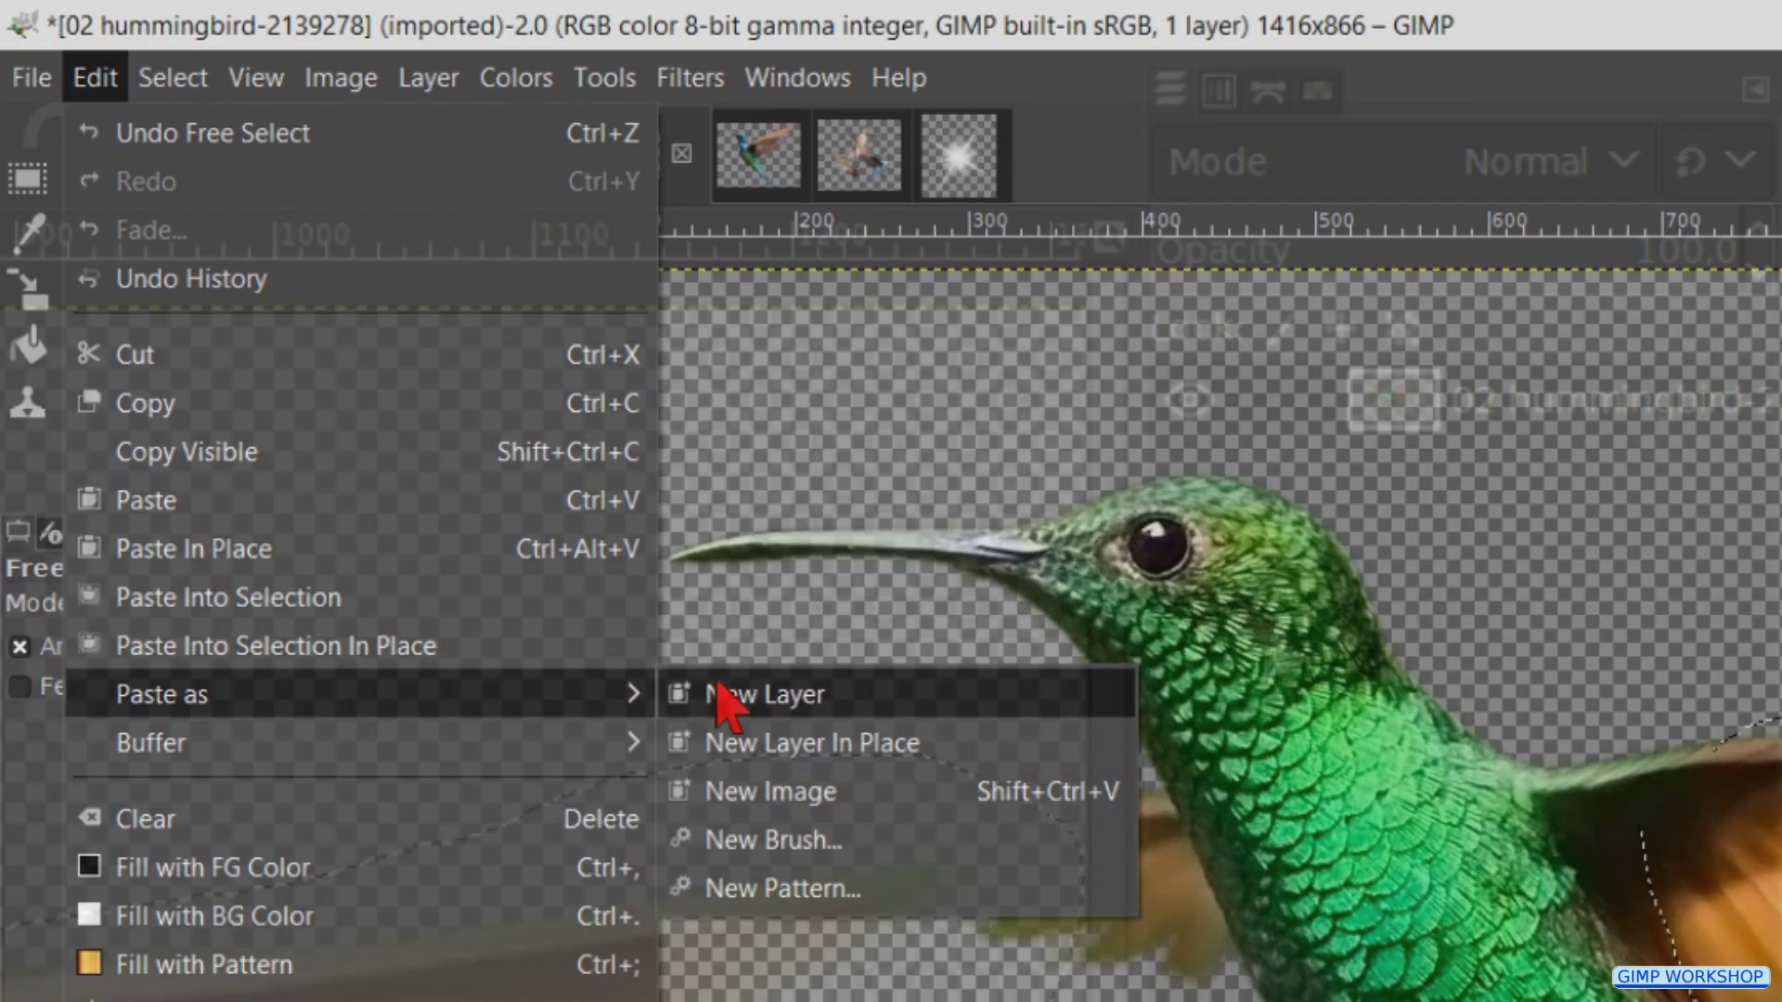
click(724, 696)
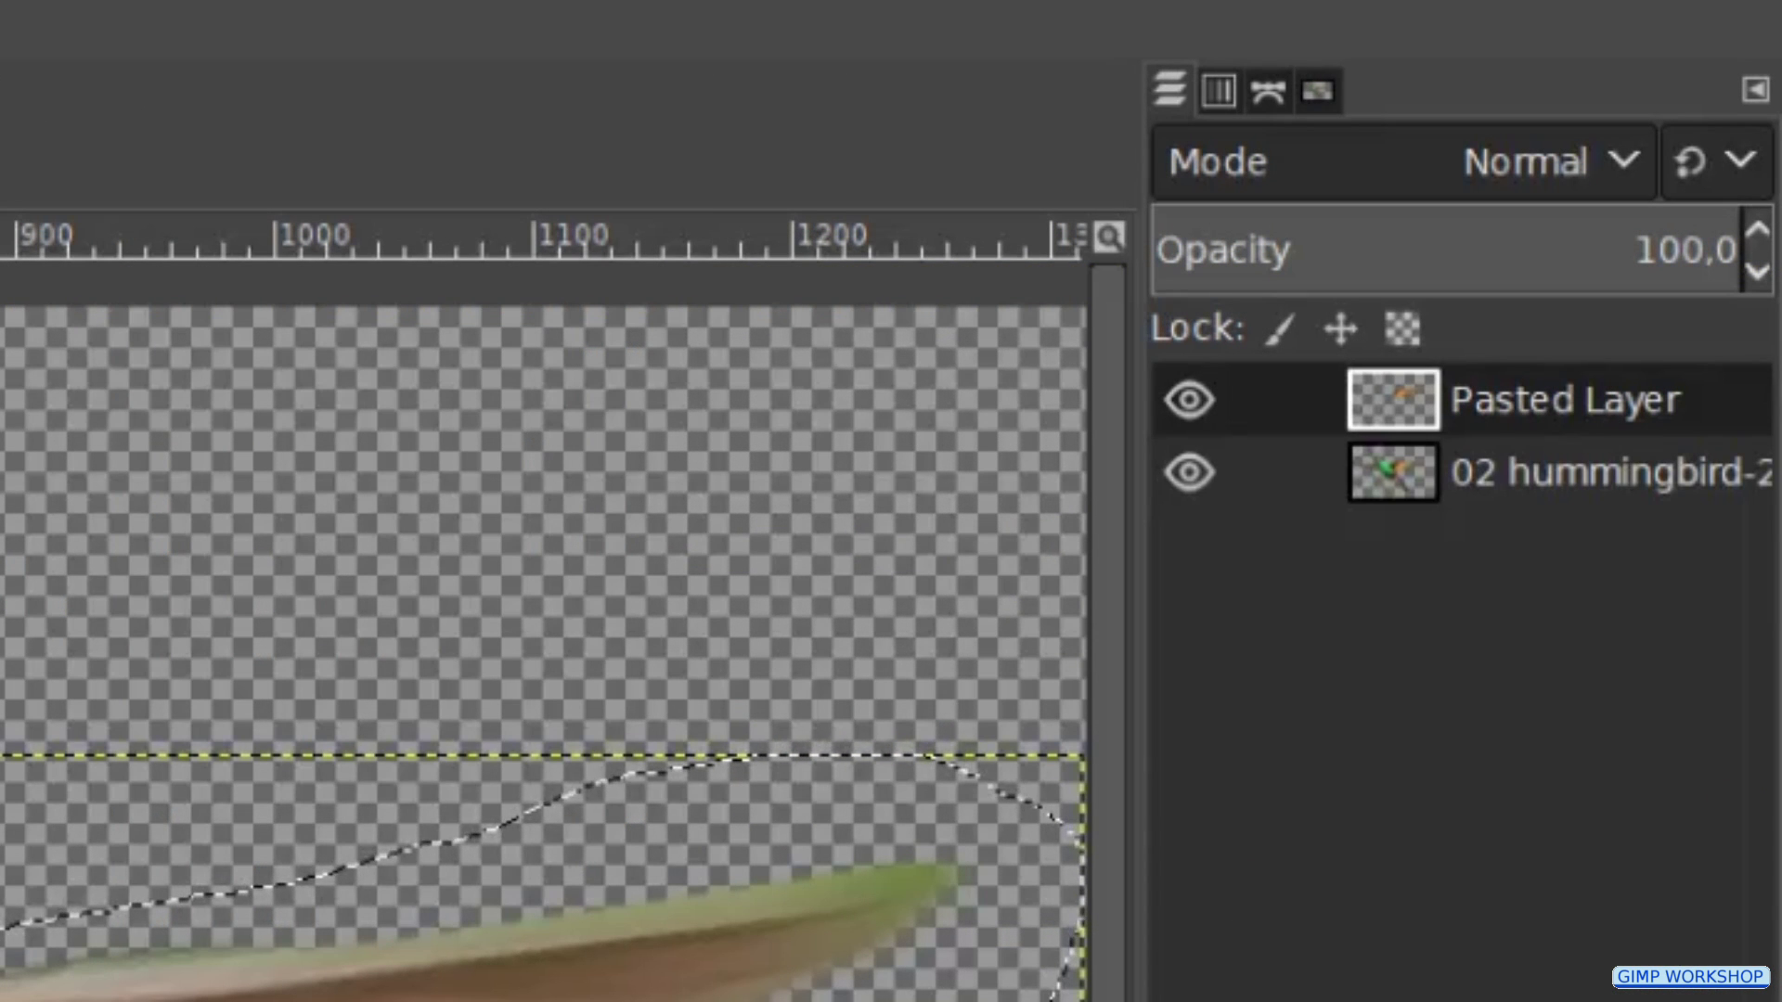
- Rename the pasted layer as "right wing" and move it below the hummingbird layer
double_click(1466, 404)
text(right wing)
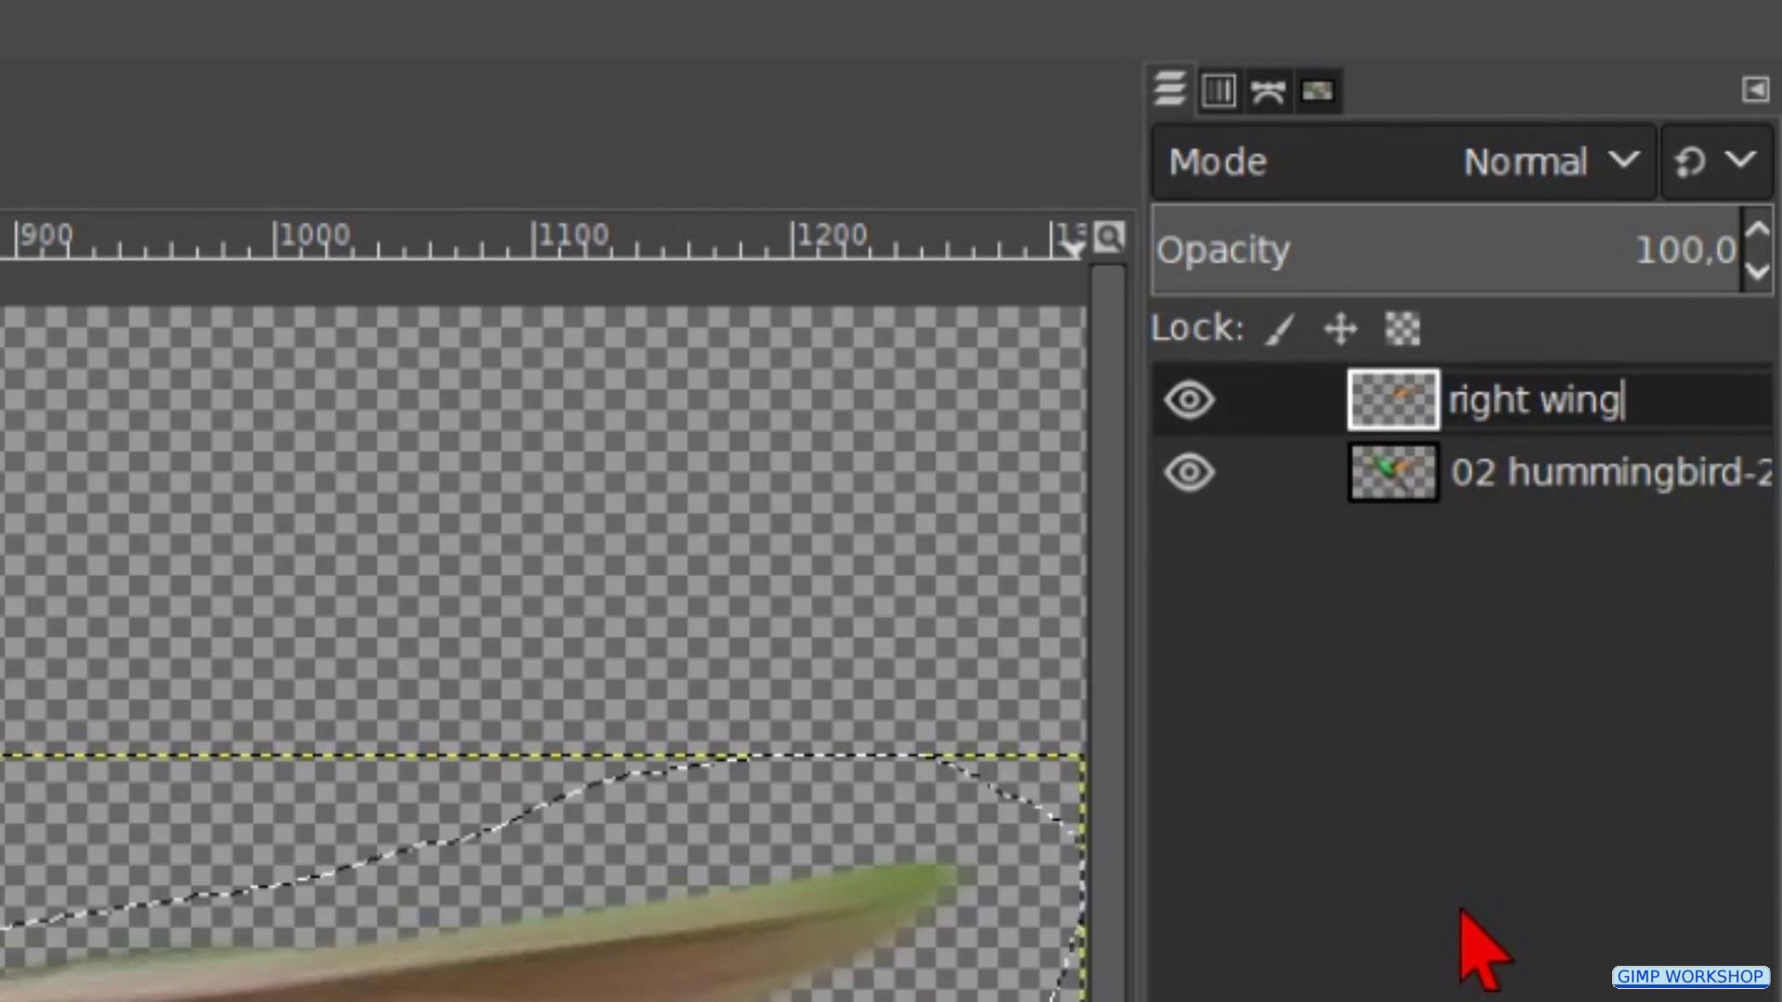
key(Return)
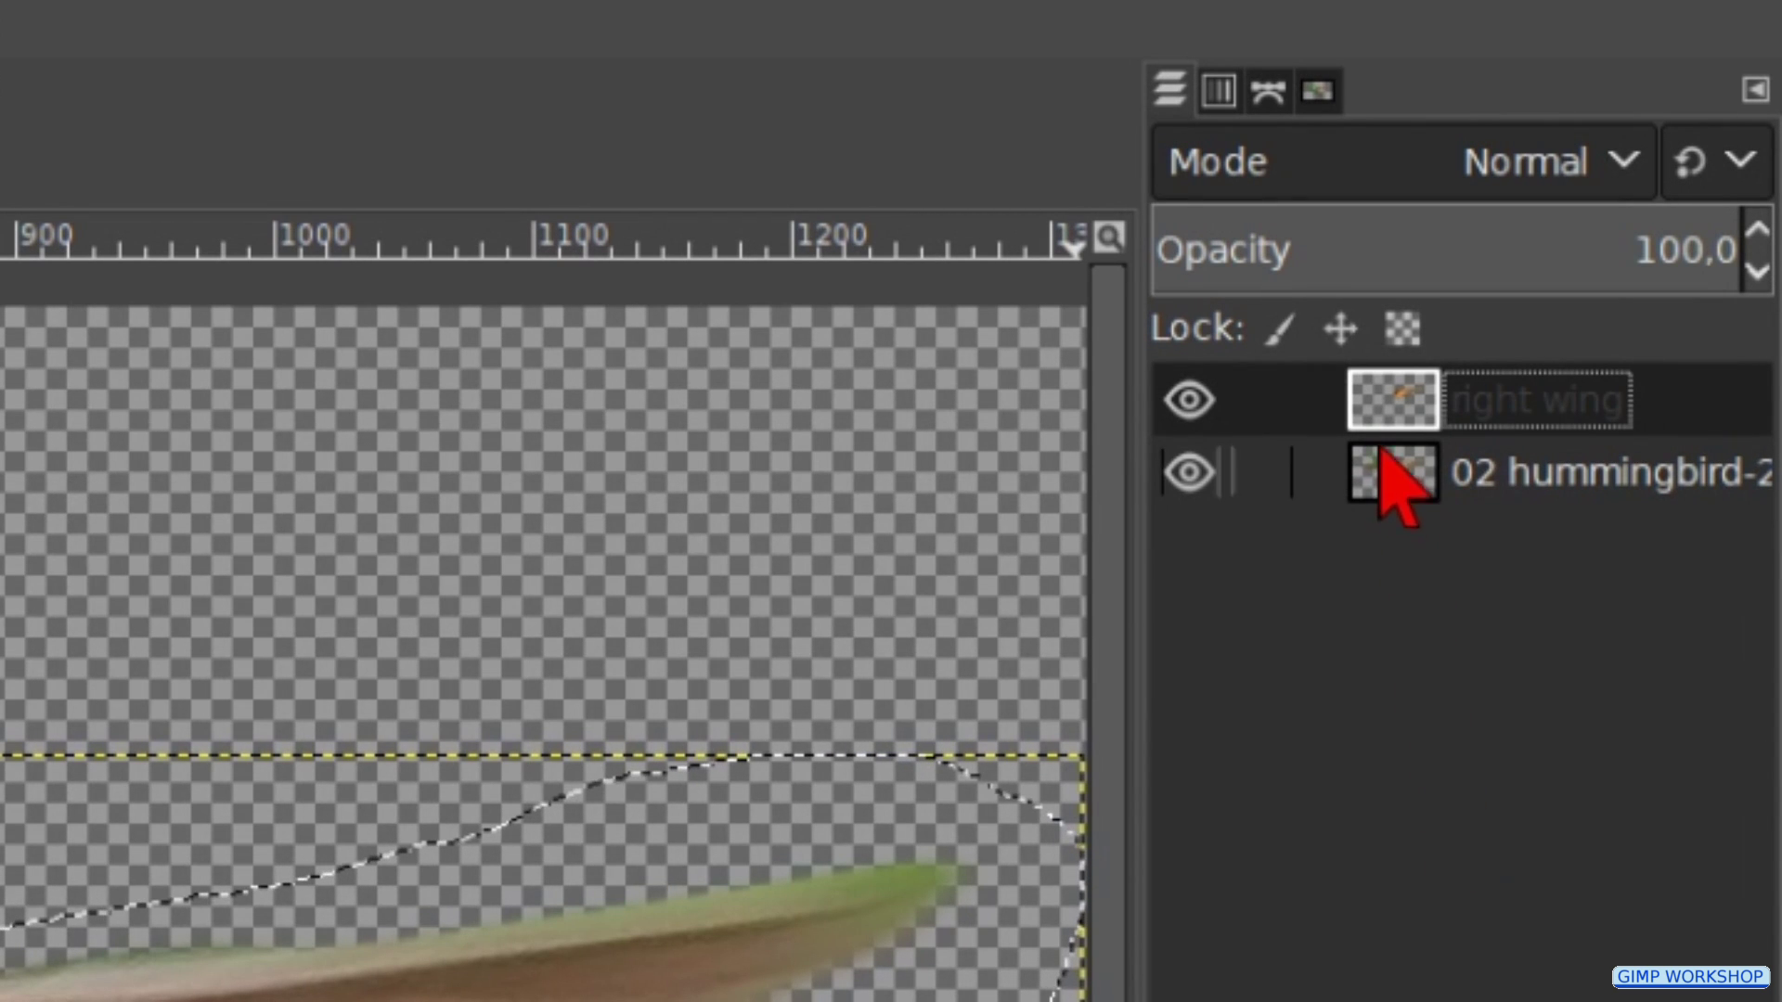
drag(1378, 392, 1404, 512)
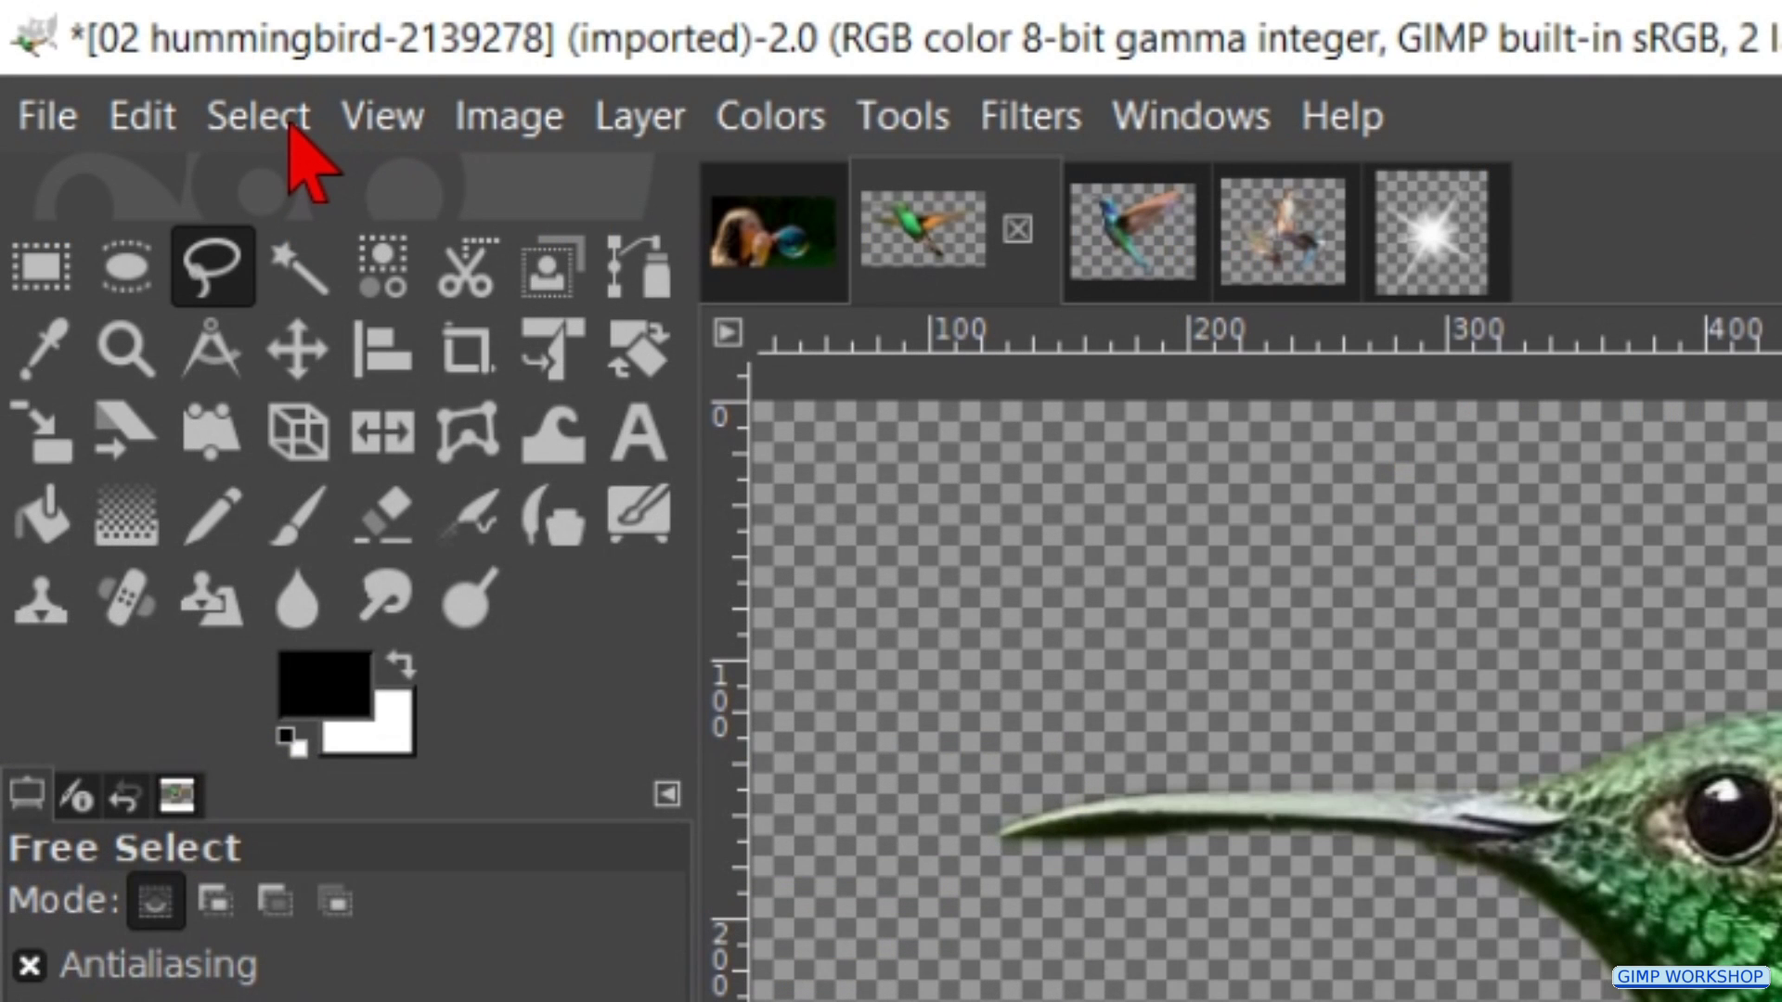
- Clear the selection and use Unified Transform to rotate the right wing layer about 3° clockwise and shift it 8 px left and 20 px down
click(290, 127)
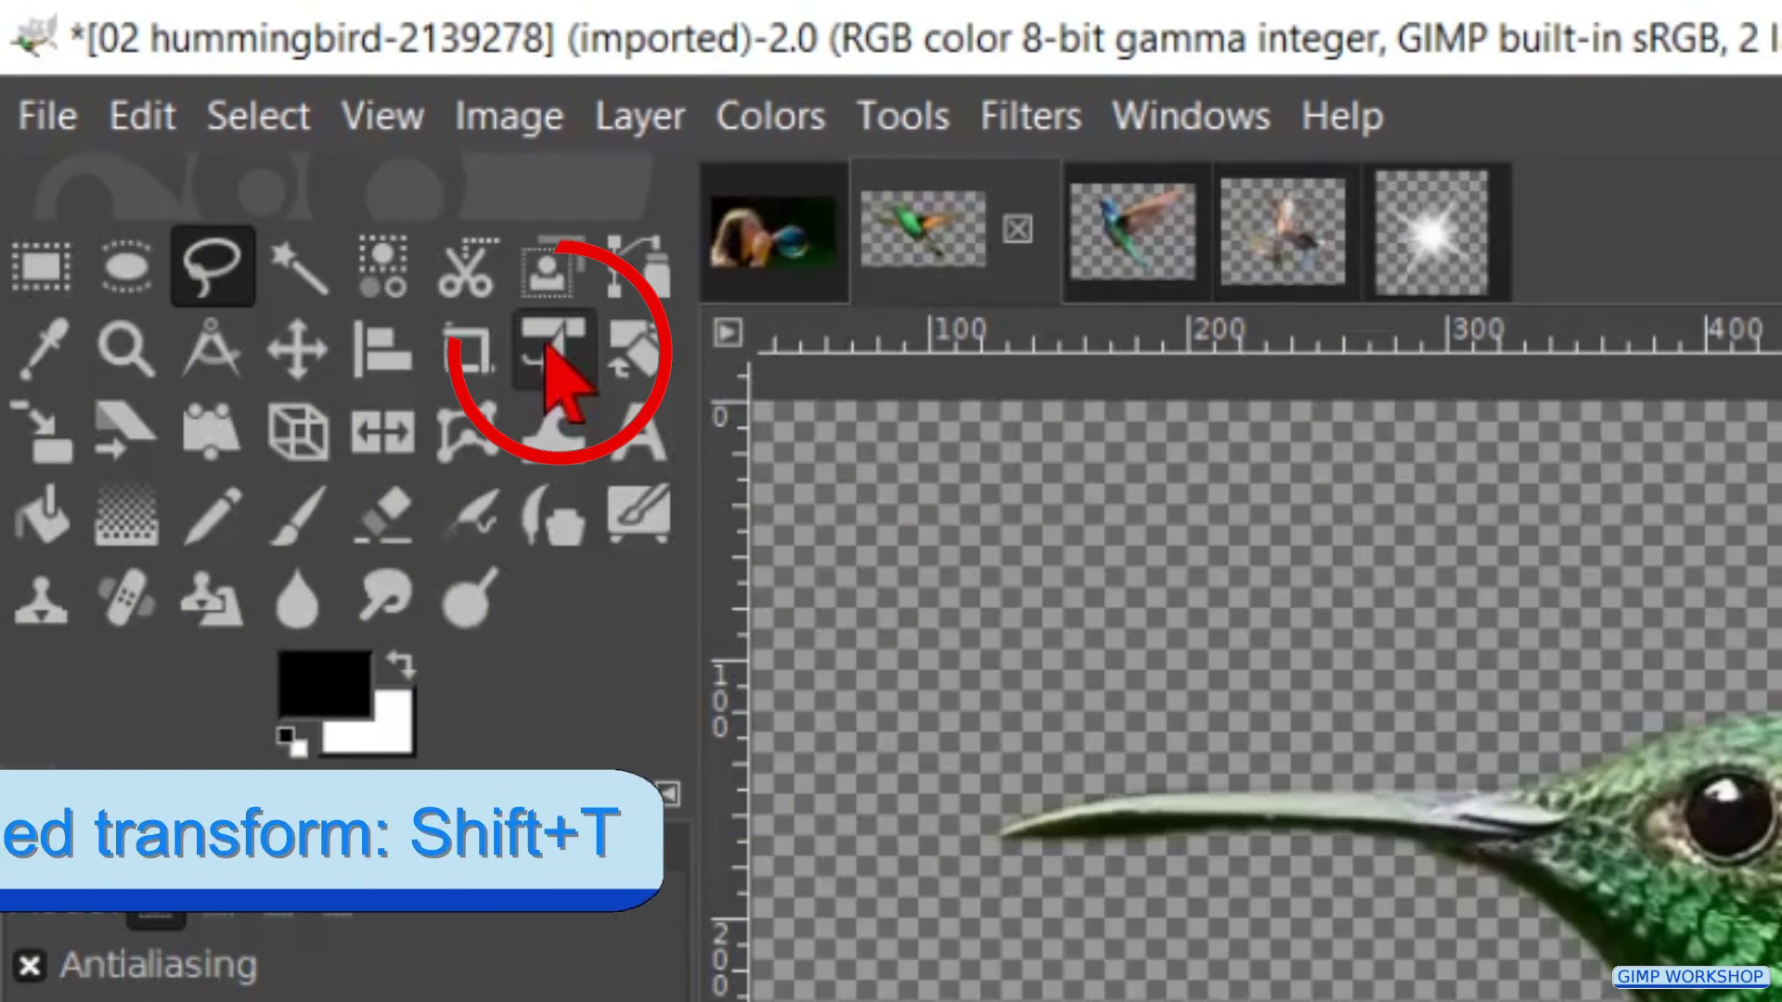
click(548, 349)
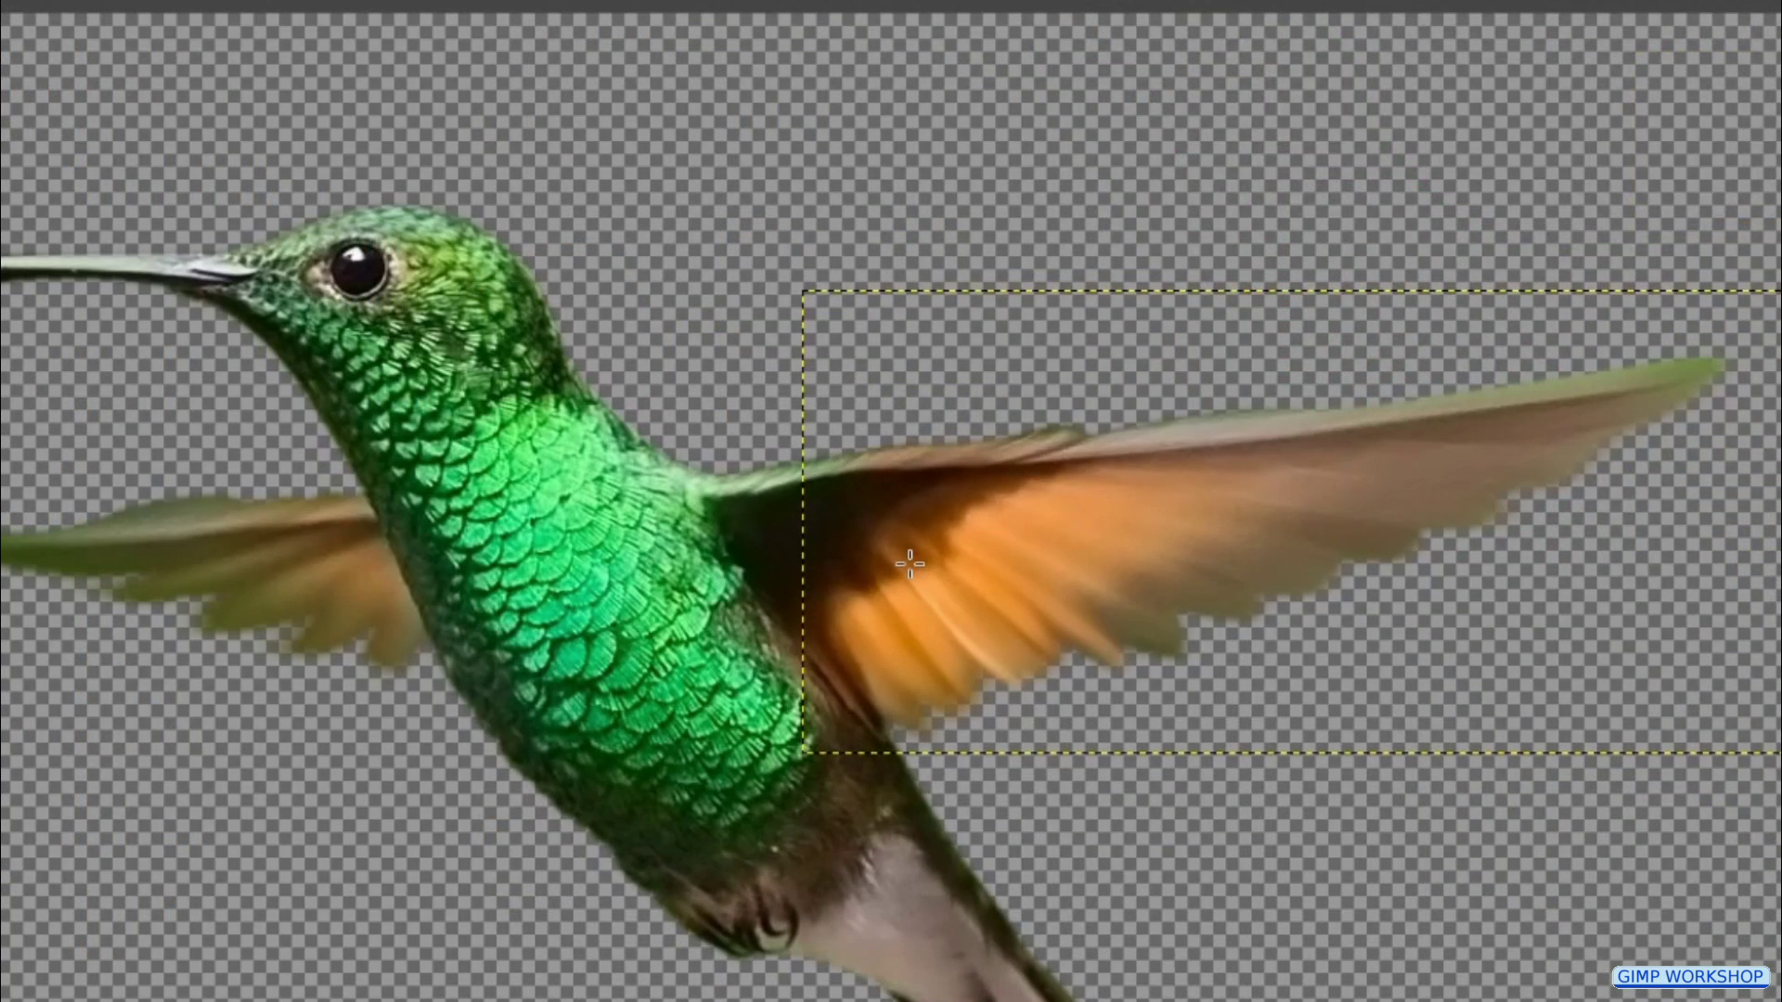
click(1746, 348)
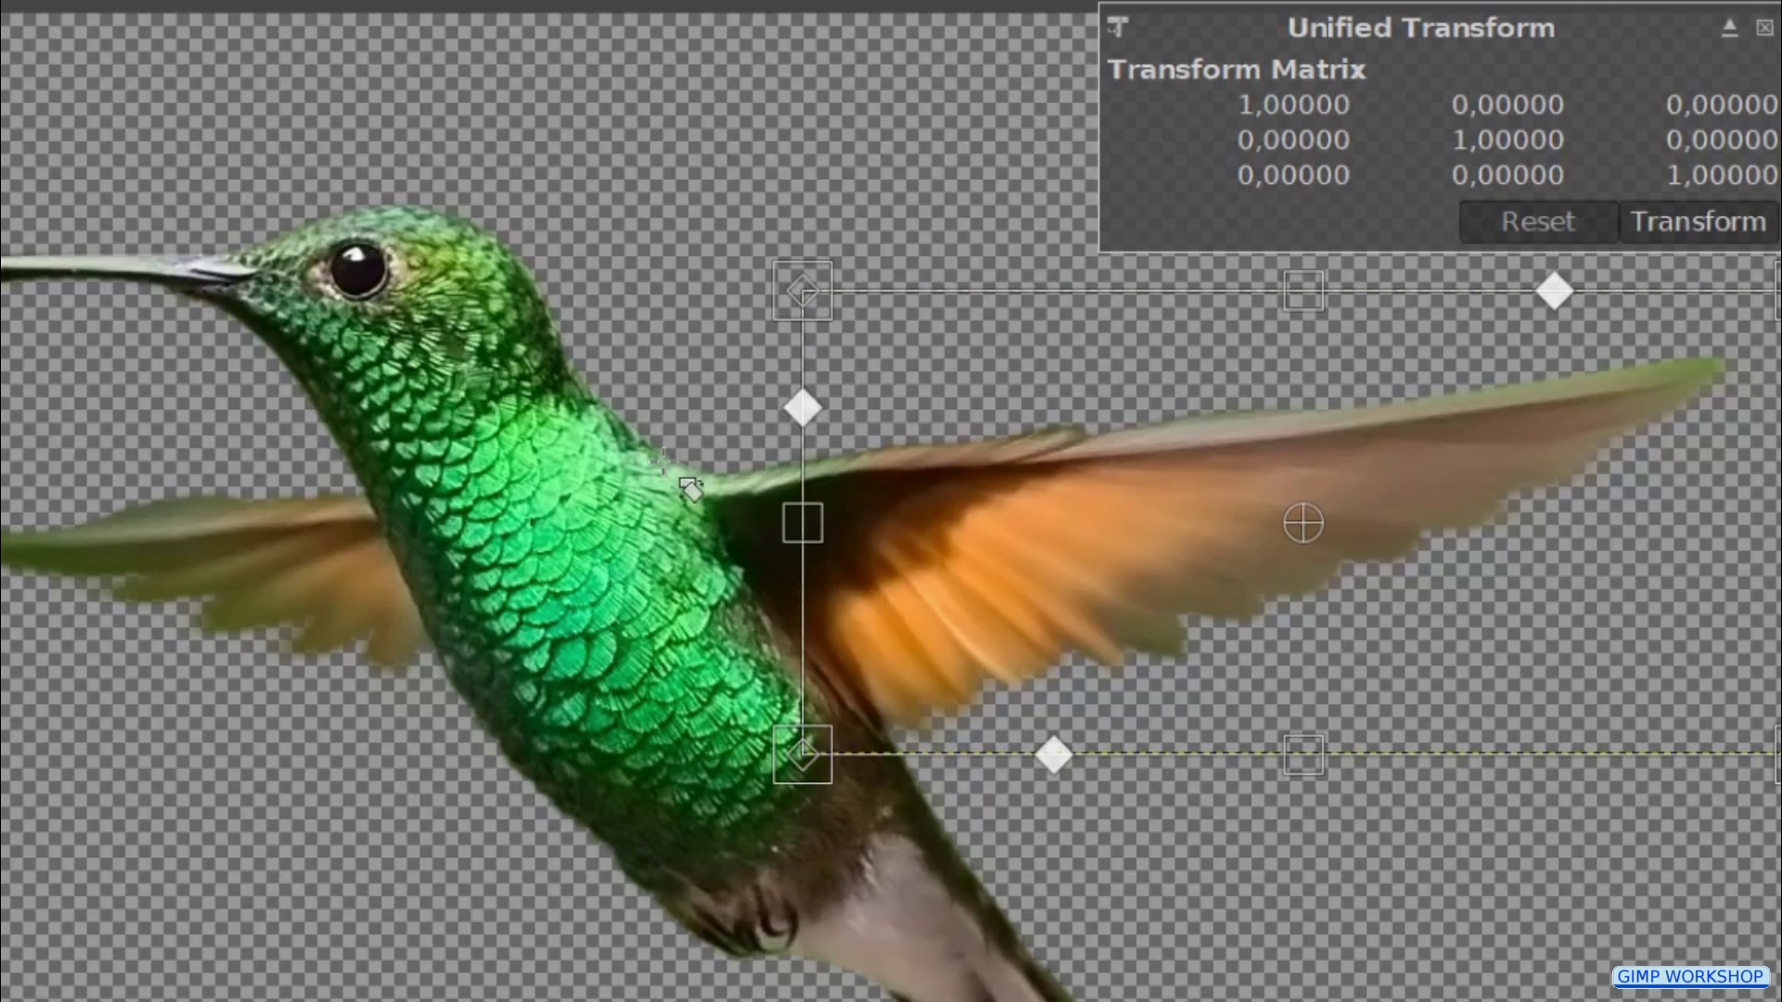
drag(644, 469, 714, 458)
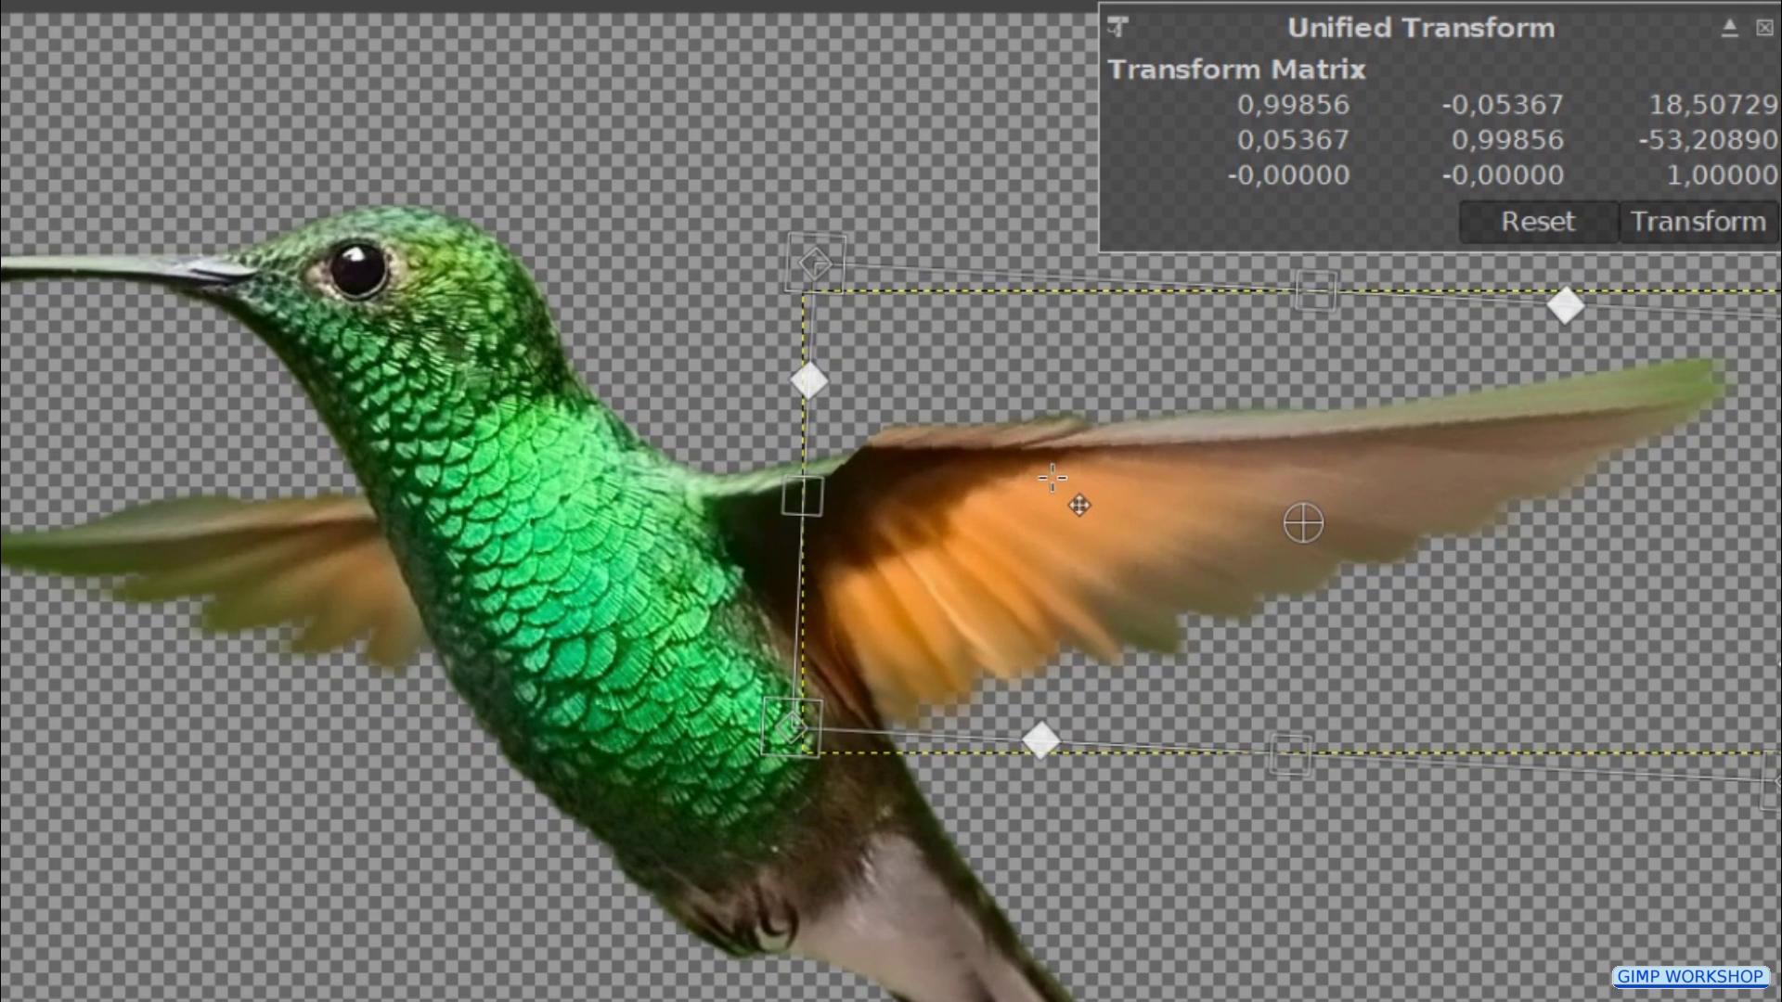
mouse_move(1052, 478)
mouse_down()
mouse_move(1025, 516)
mouse_move(1039, 509)
mouse_up()
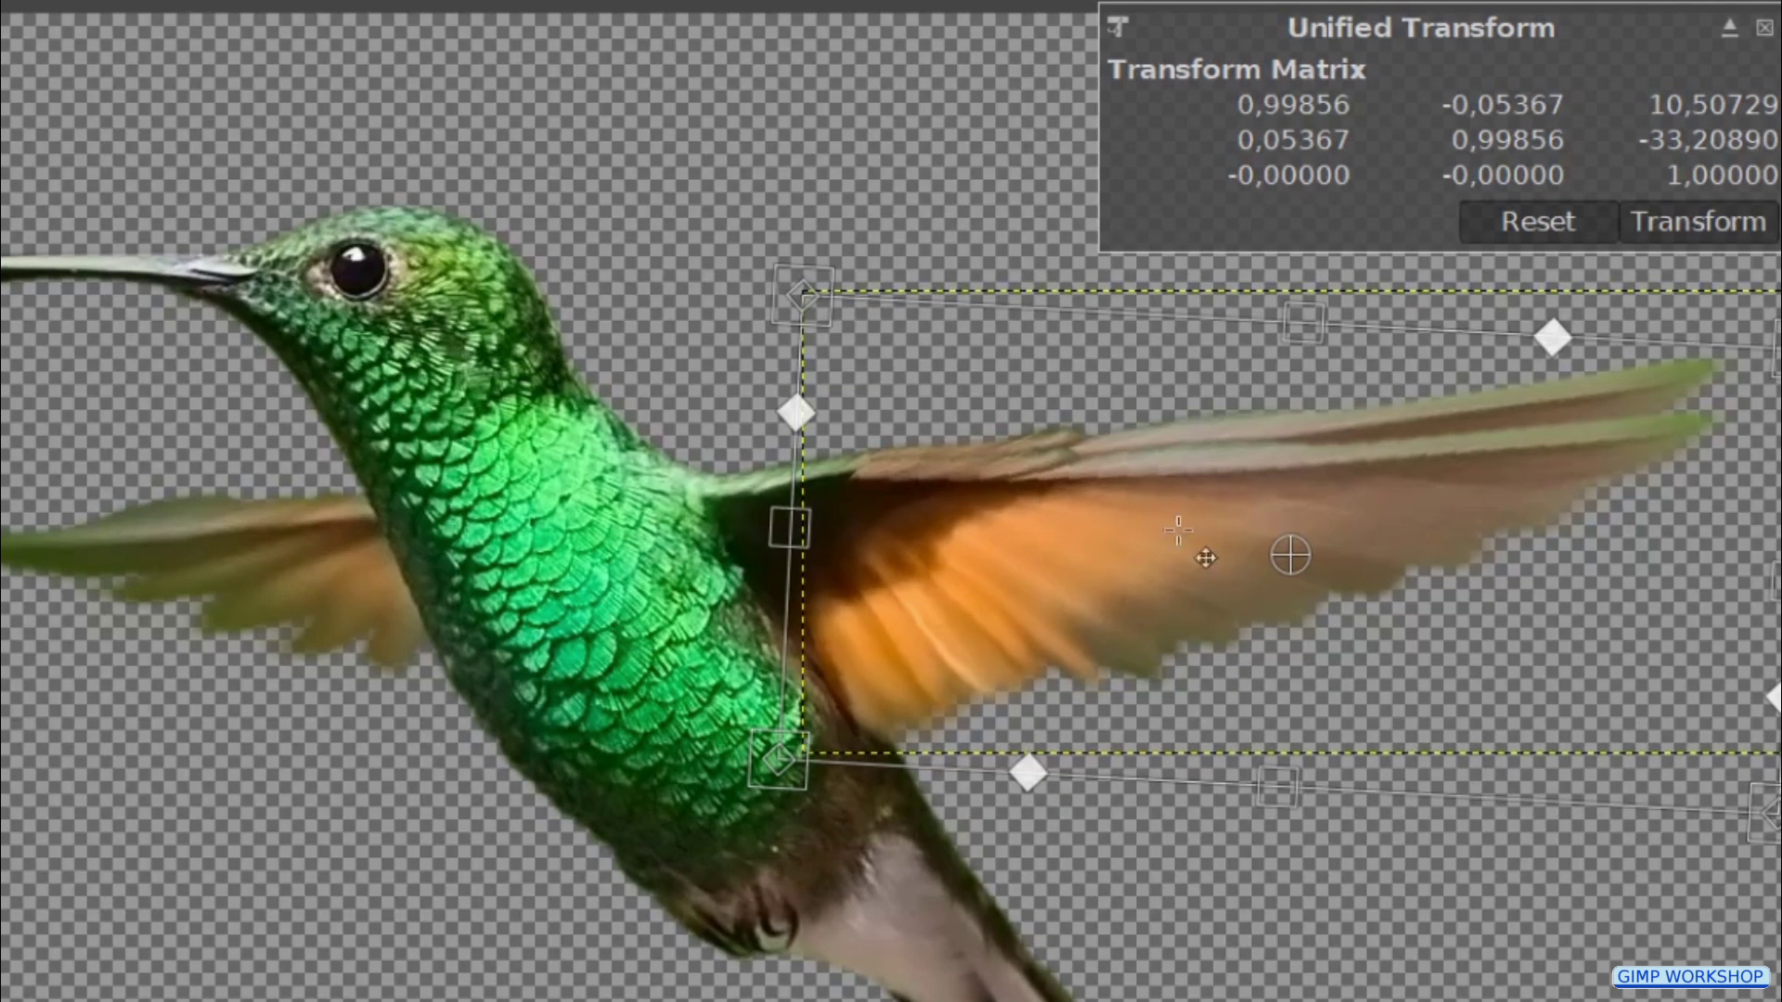
click(1705, 232)
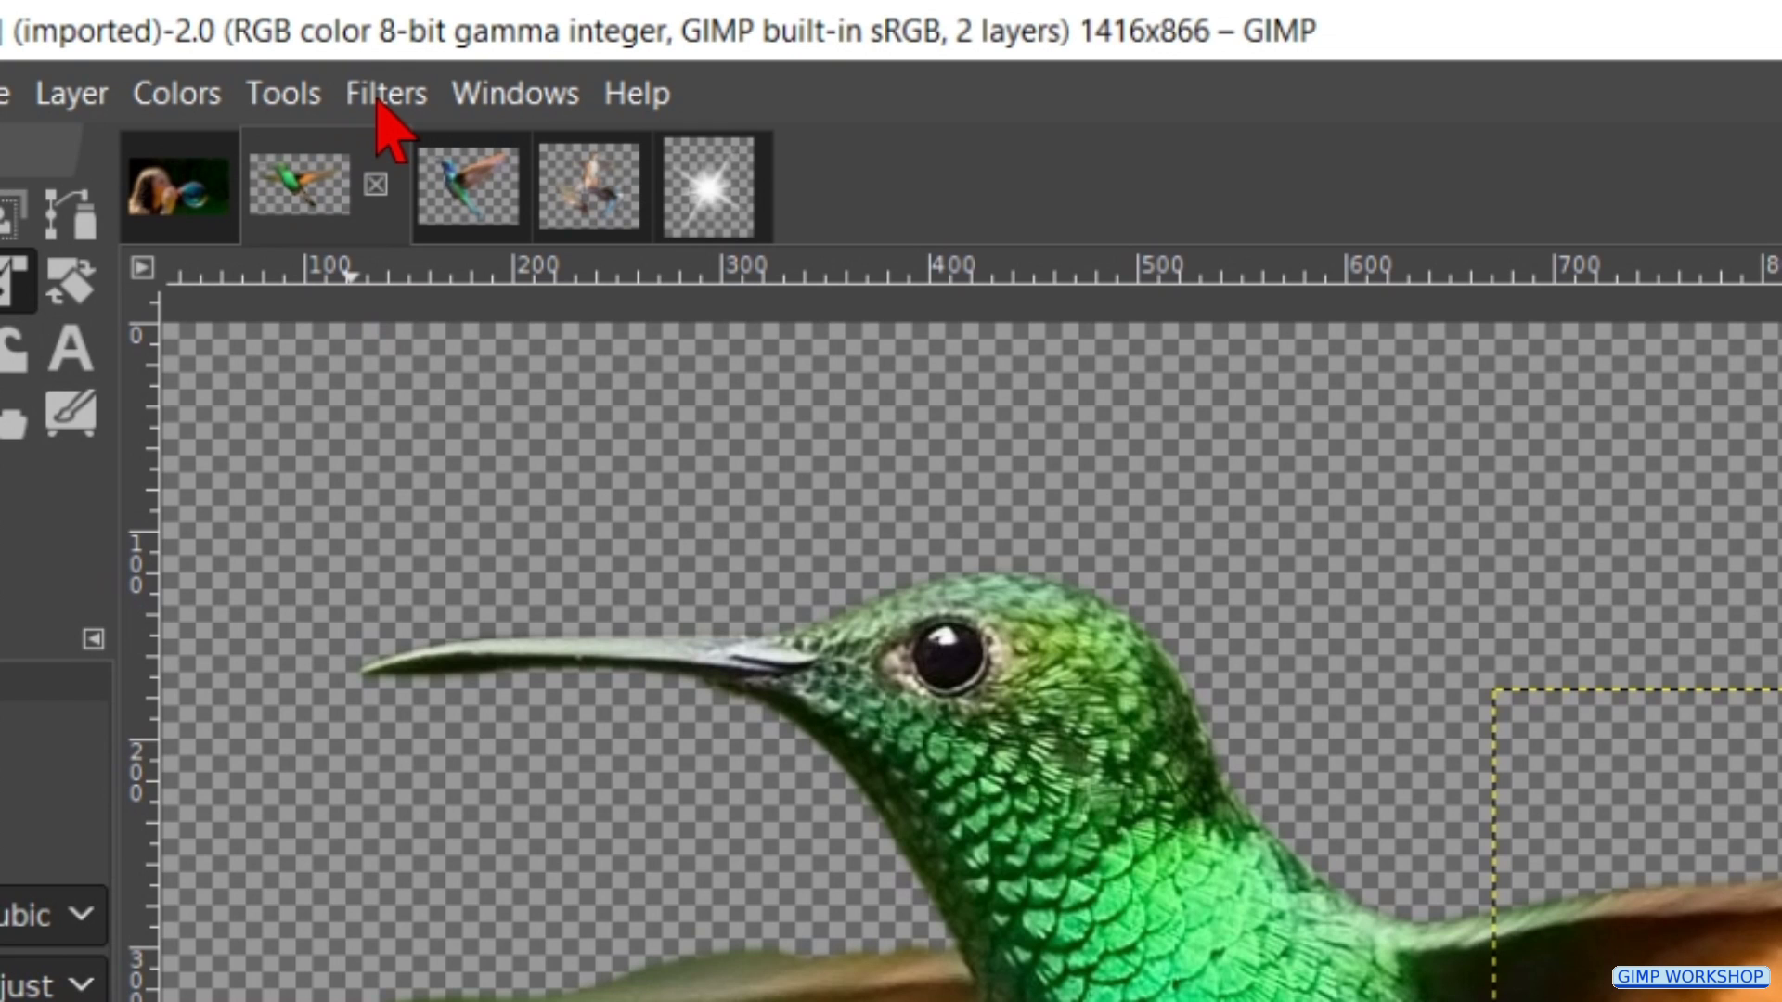
- Apply a Gaussian Blur of 8 in X and Y to the right wing layer and lower its opacity to 71.6
click(386, 97)
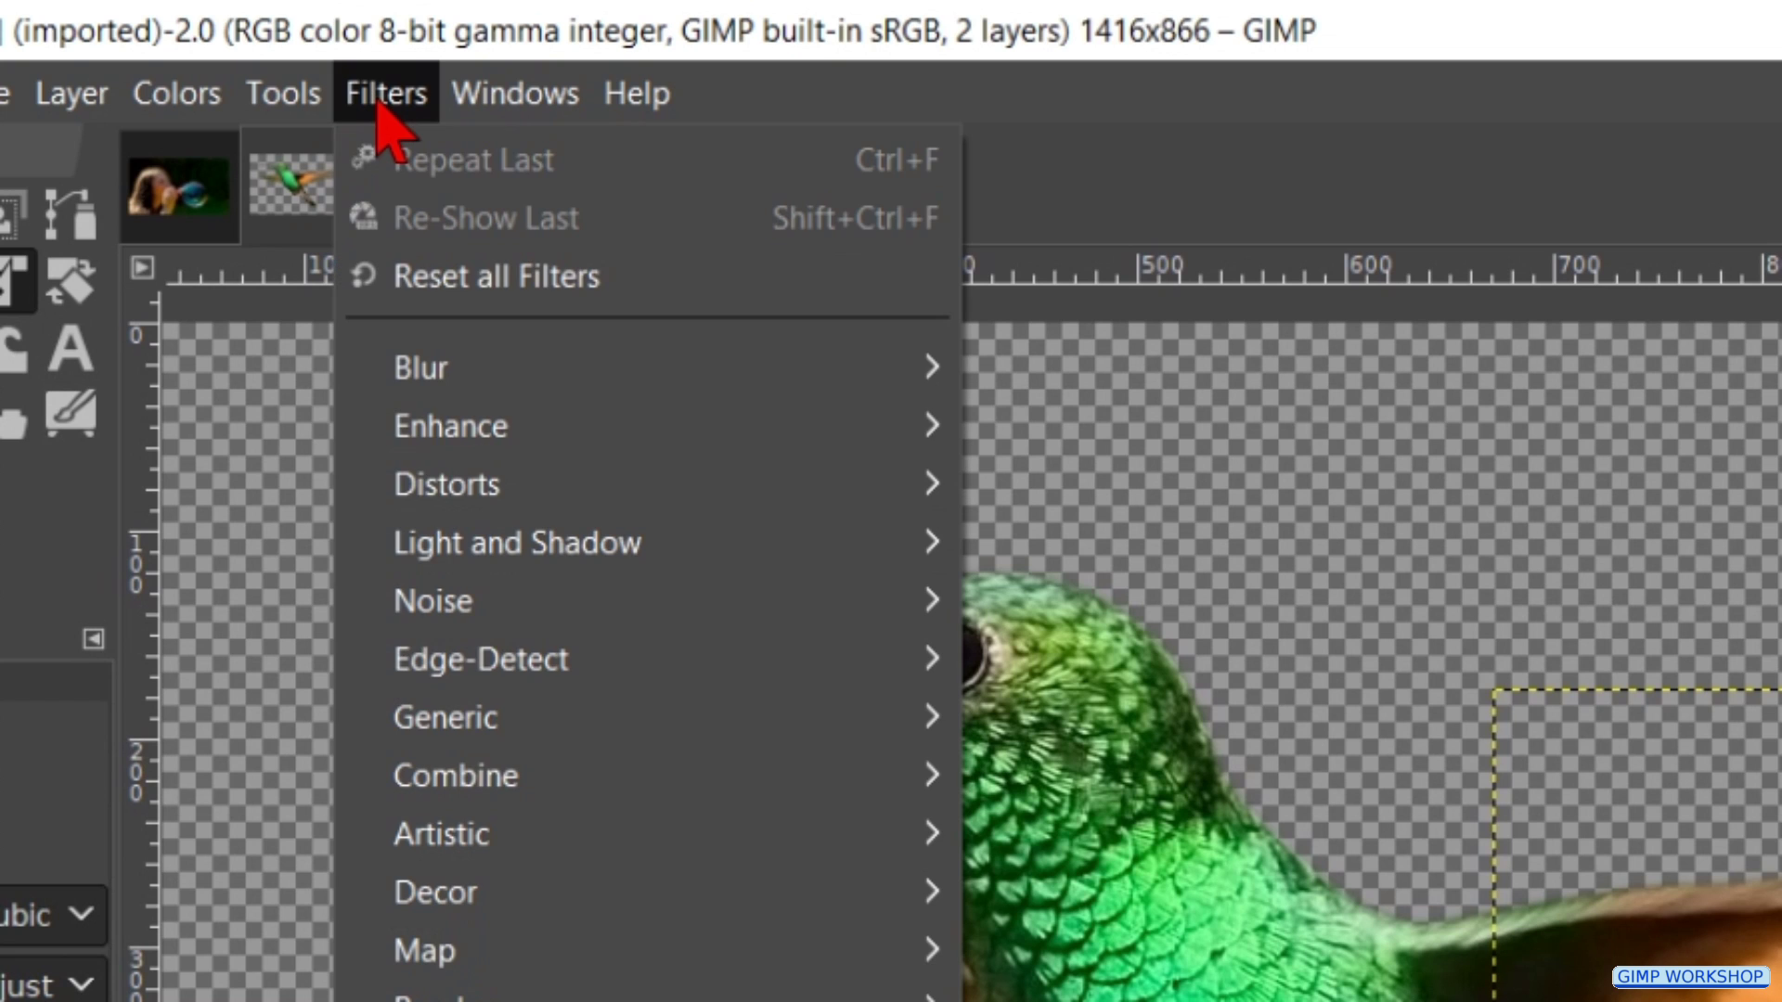
mouse_move(815, 382)
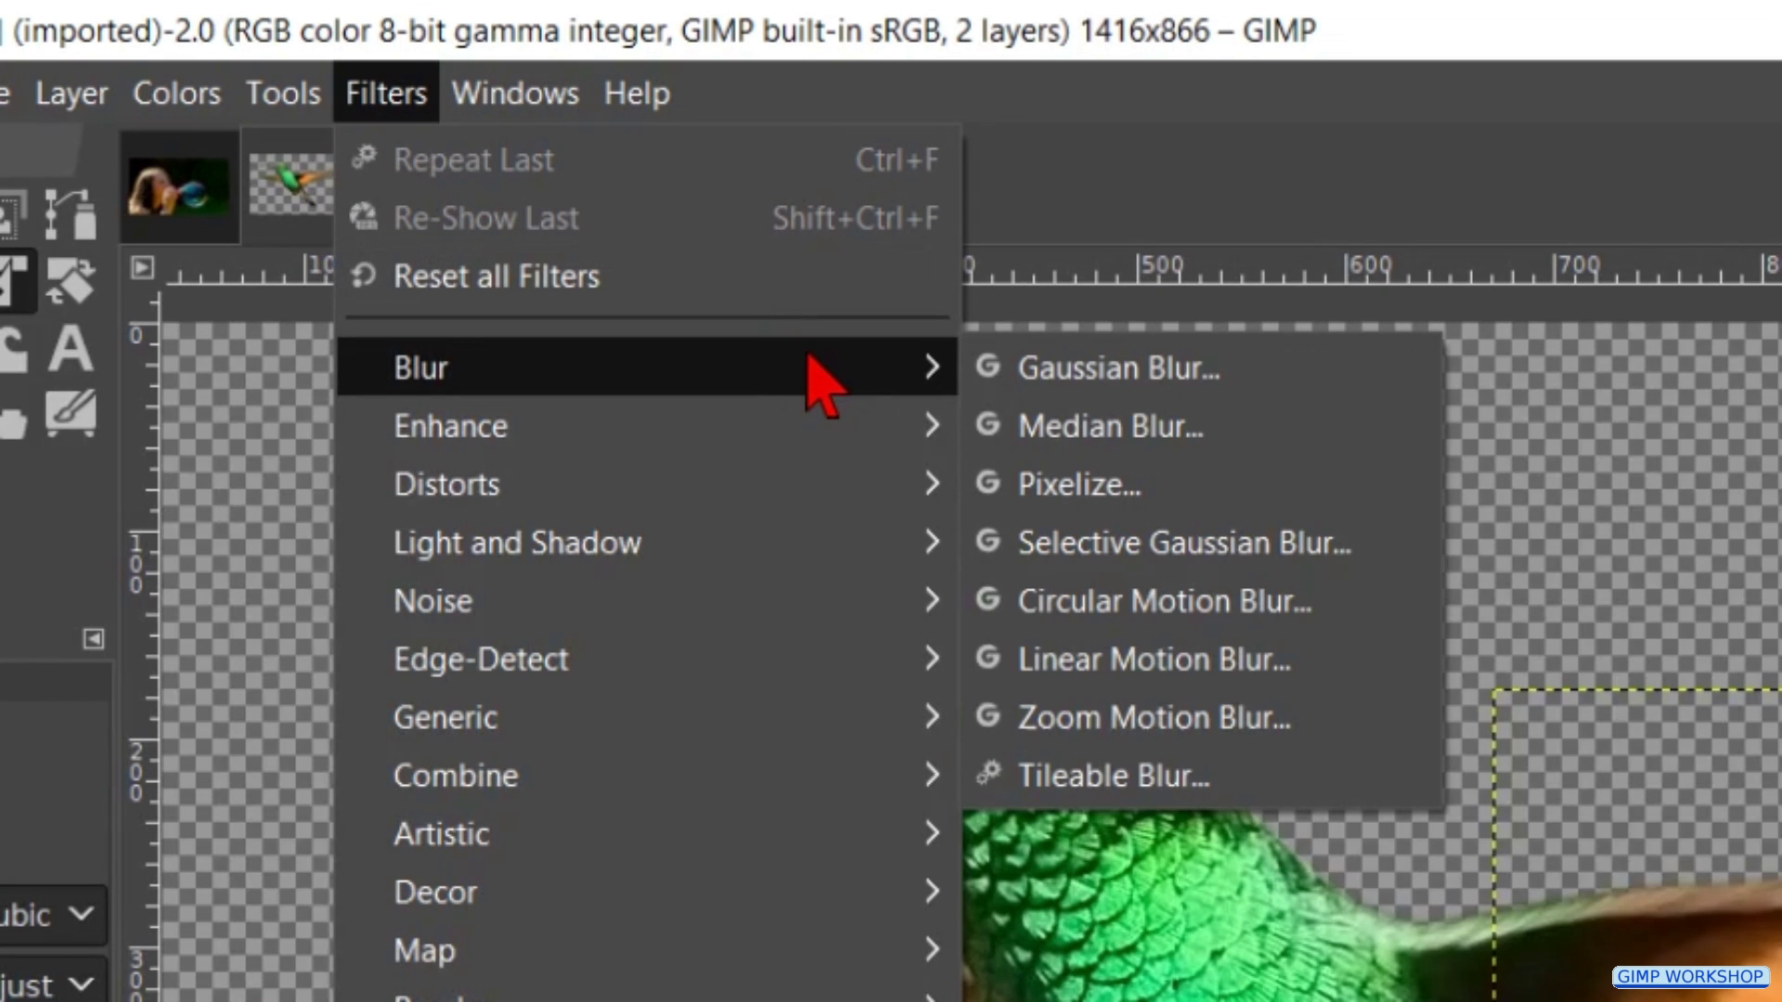
click(1101, 376)
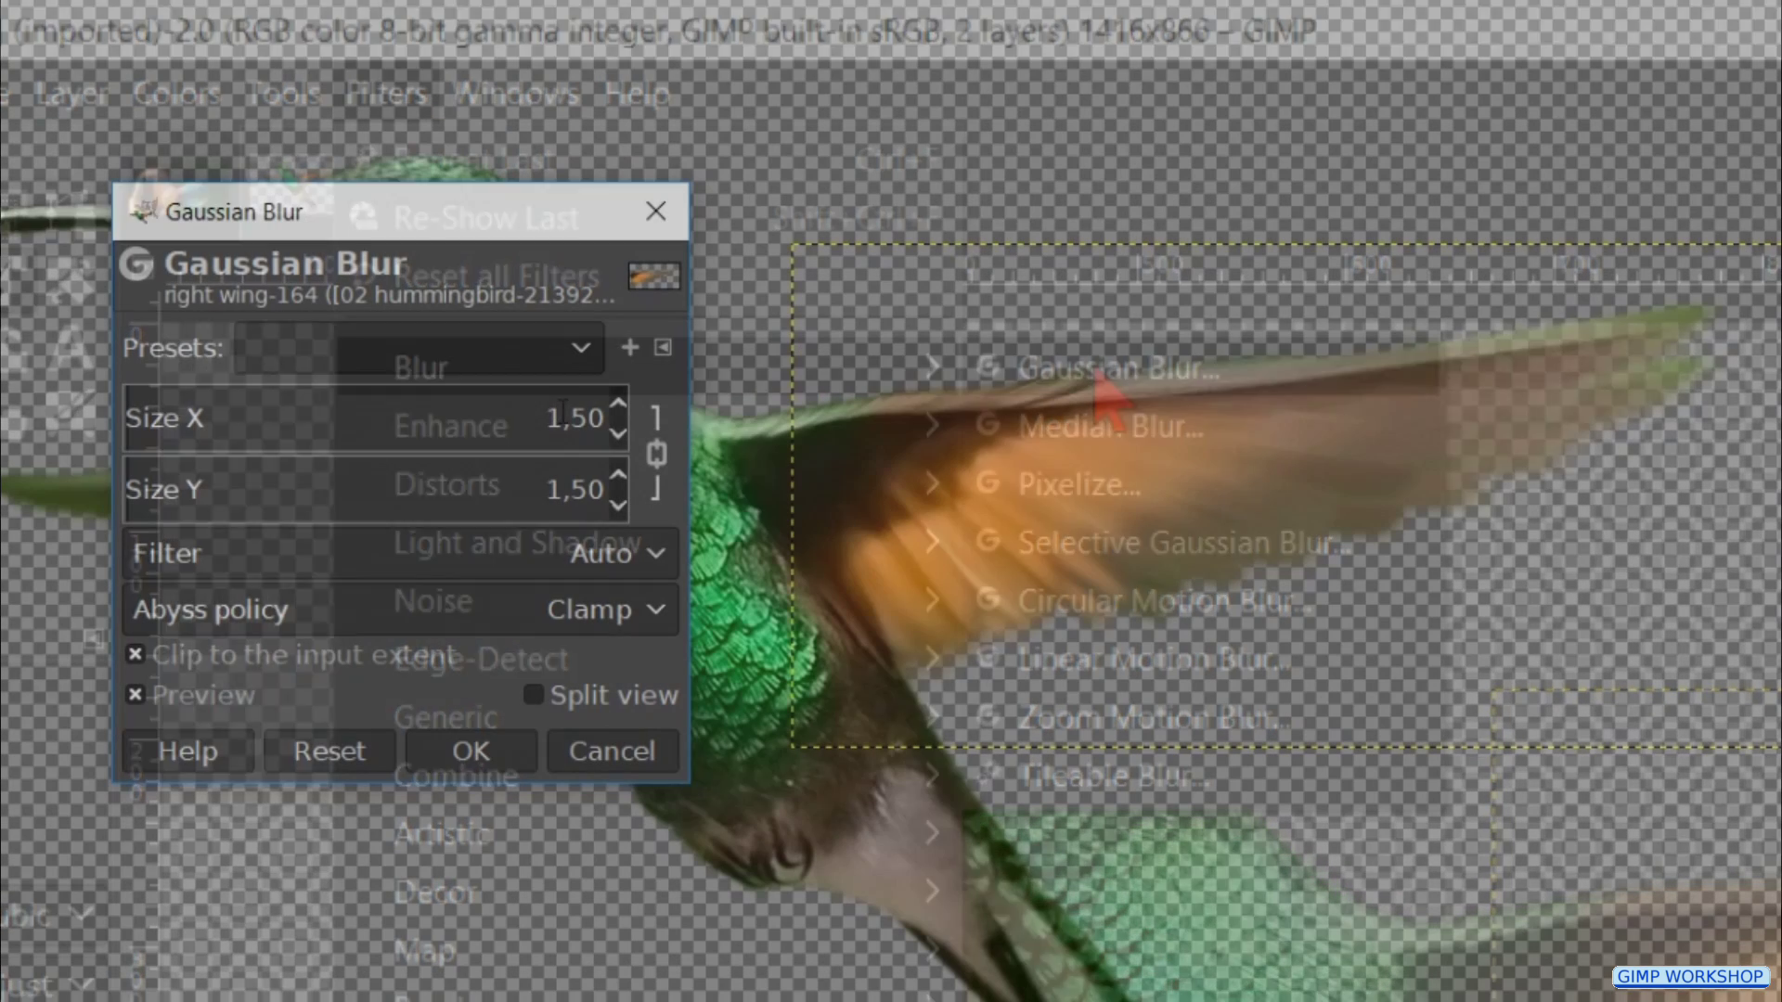
double_click(587, 418)
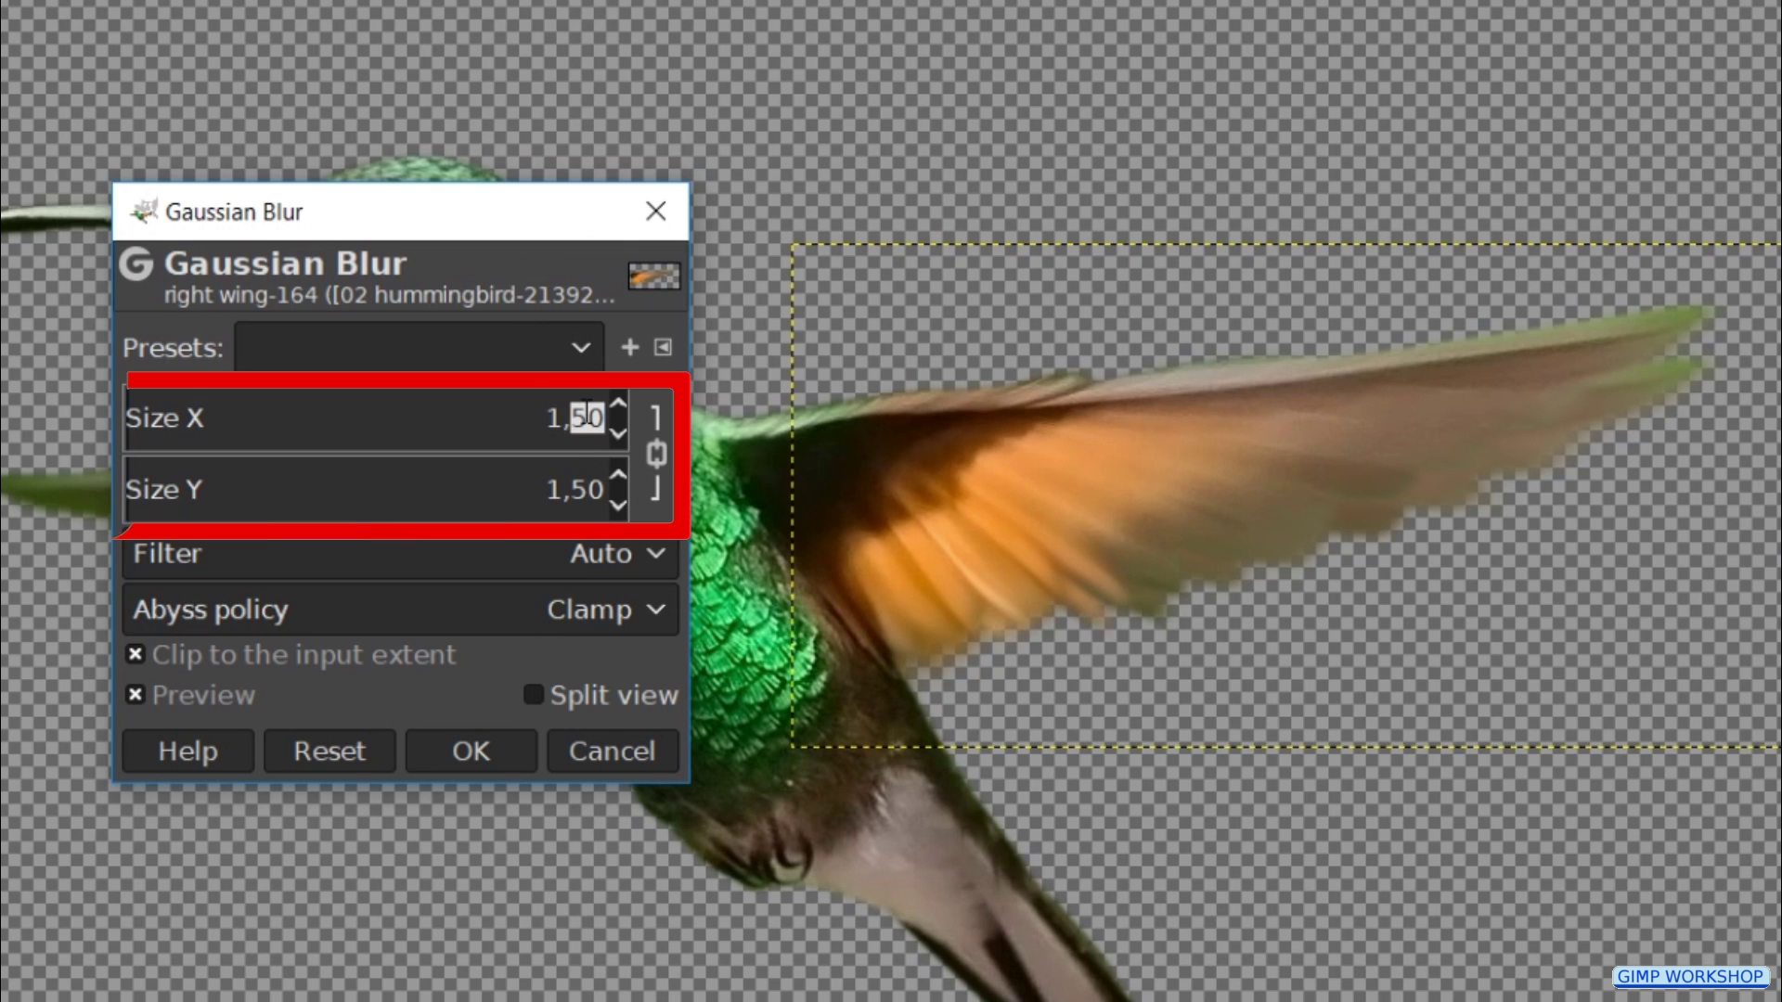
triple_click(586, 418)
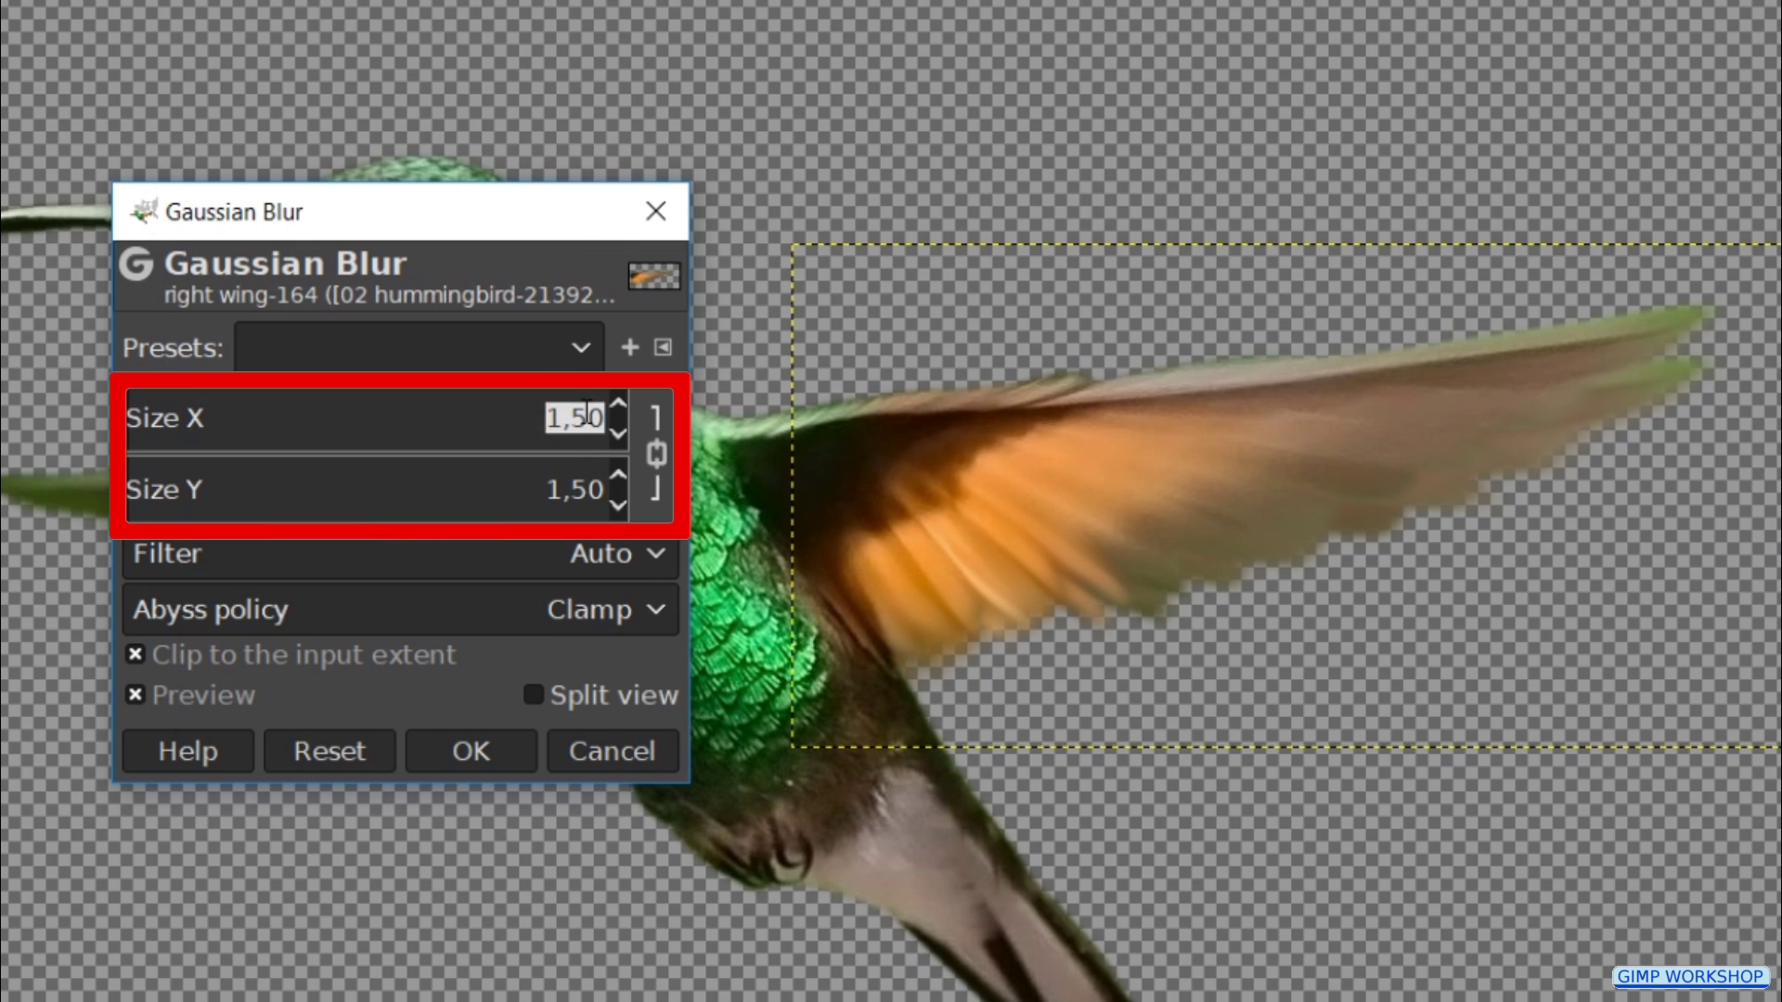
text(8)
key(Tab)
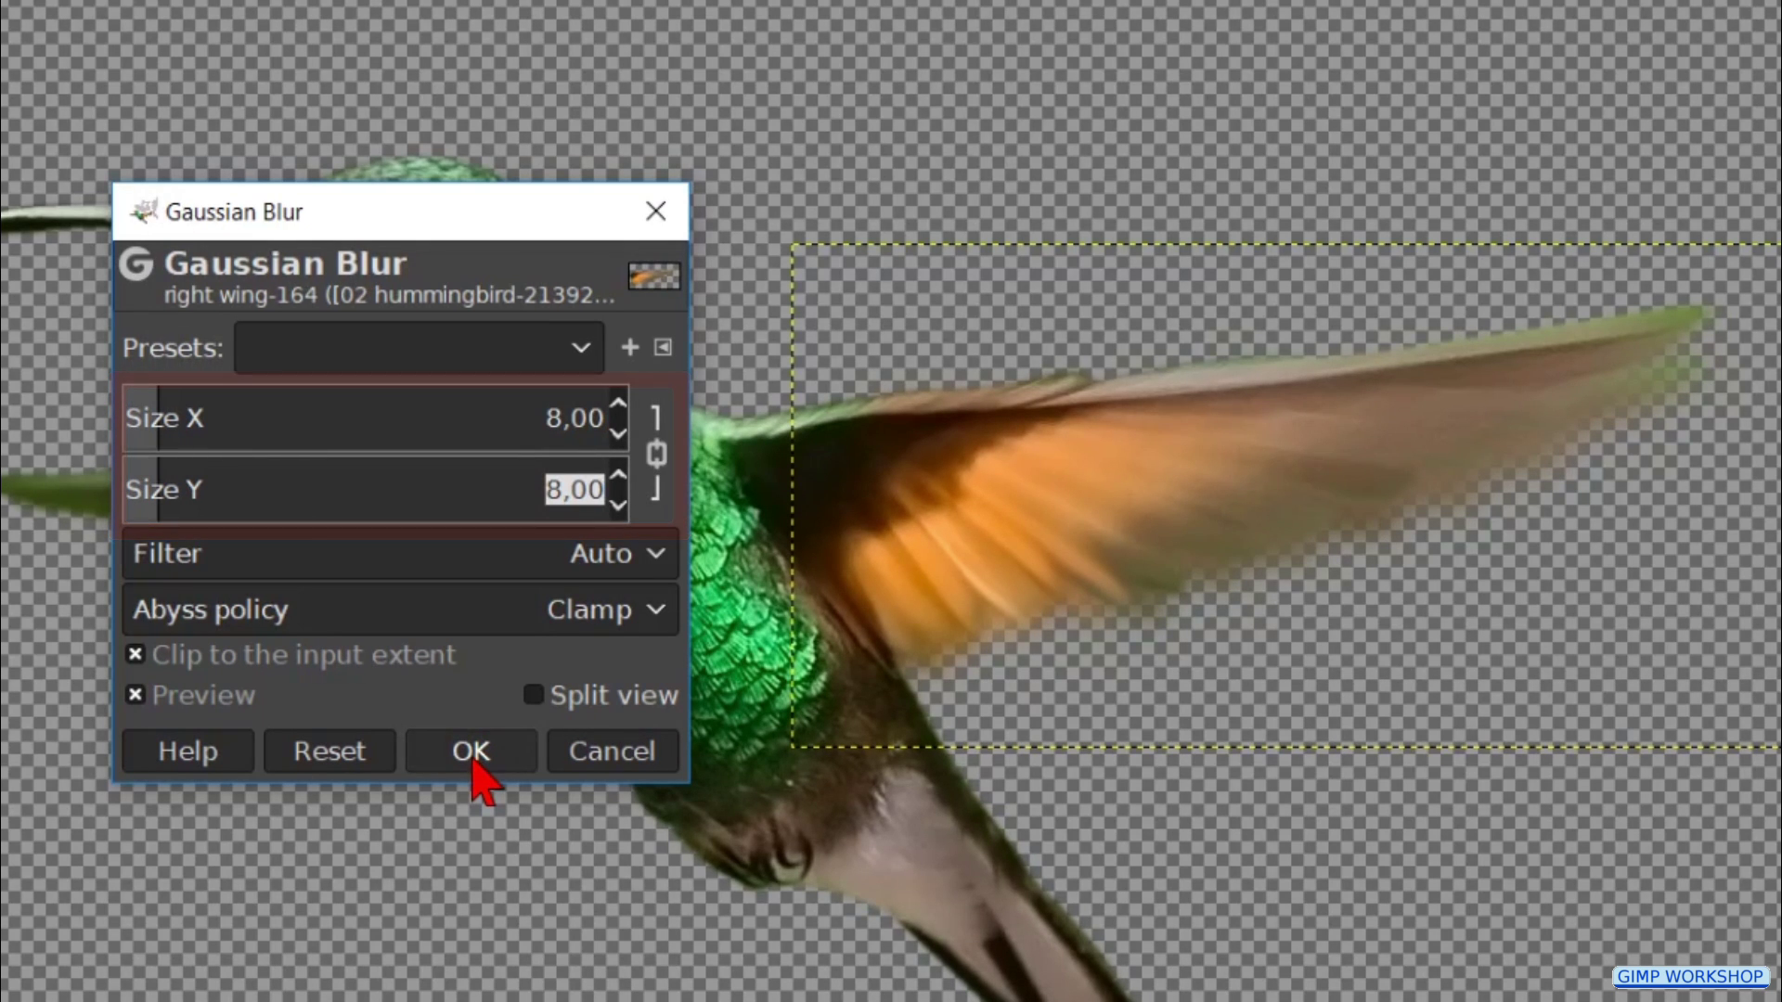
click(472, 752)
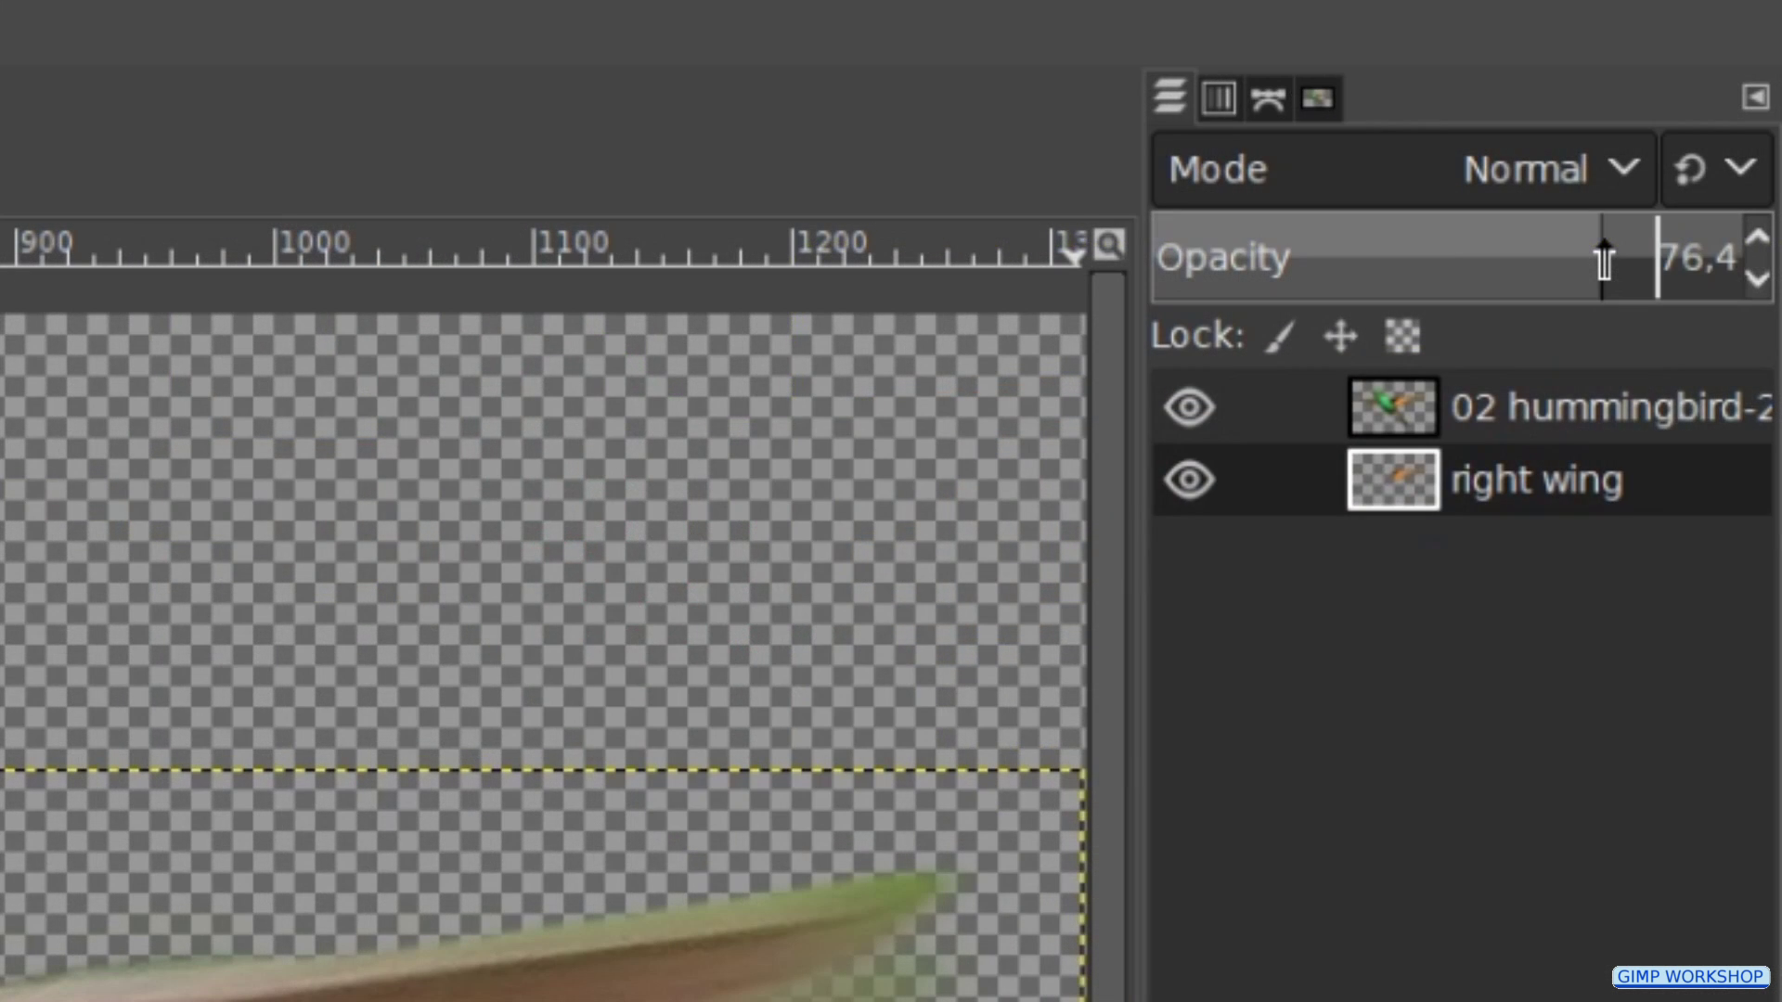
drag(1603, 259, 1579, 260)
drag(1579, 260, 1576, 260)
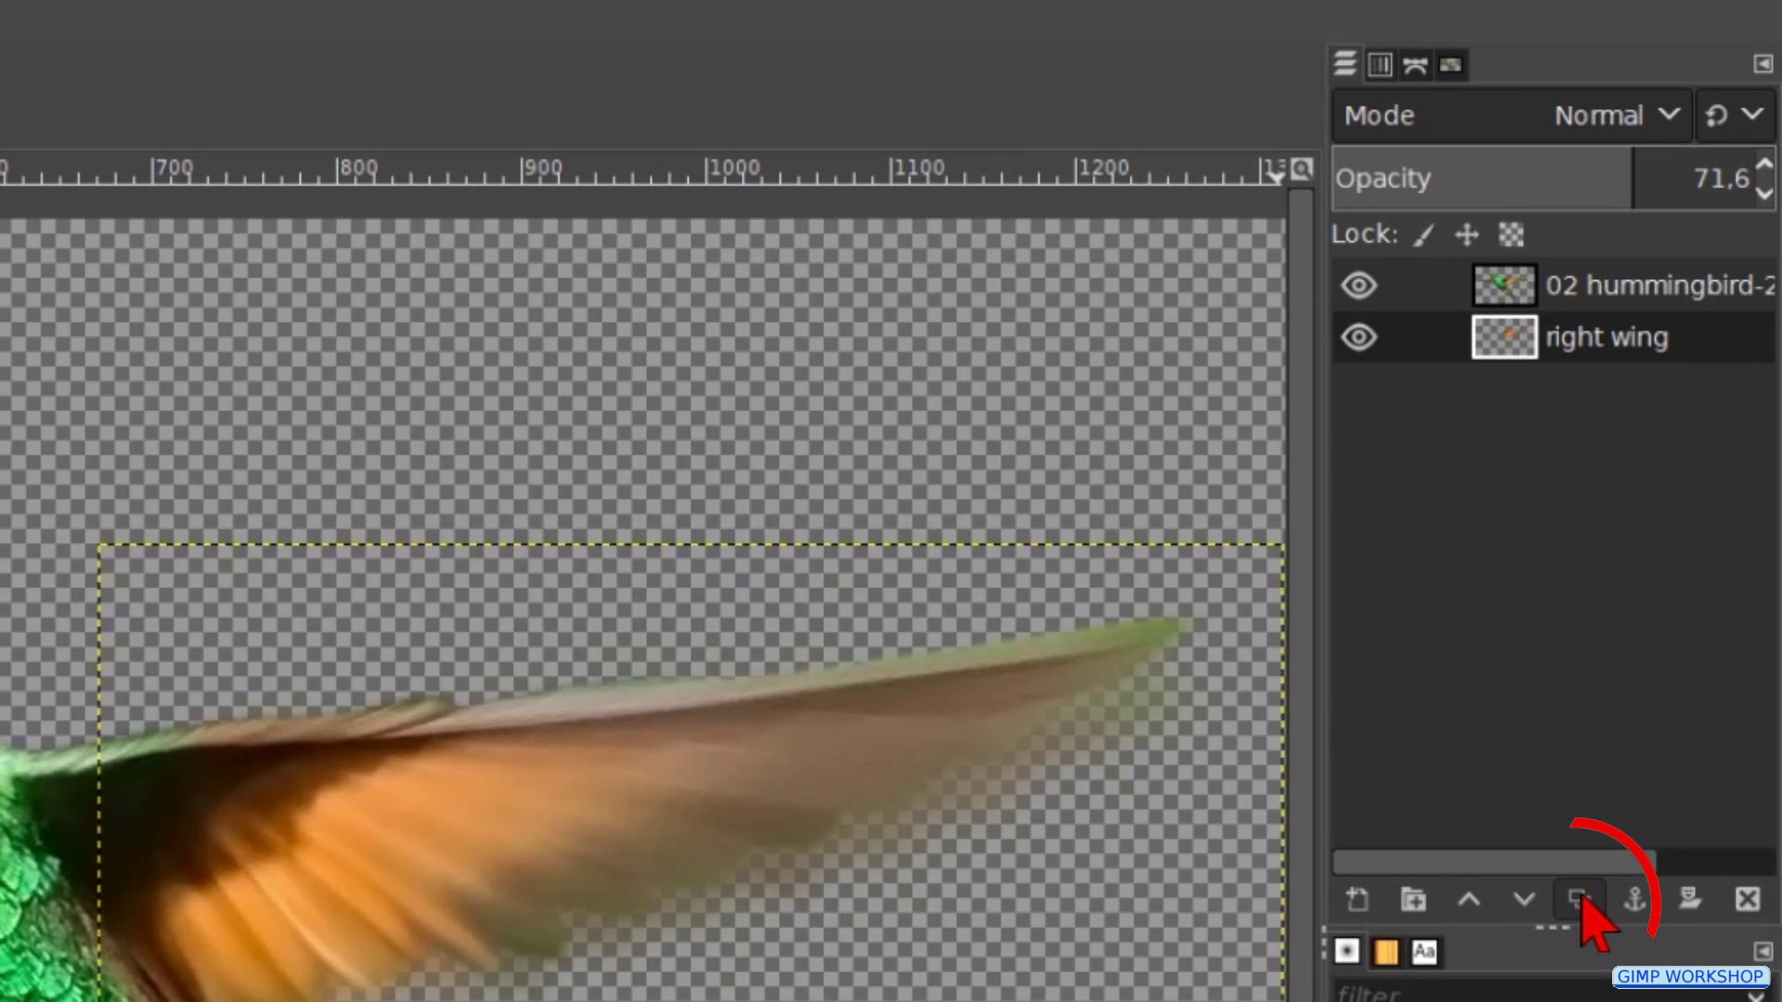
- Place a duplicate of the right wing layer directly below the original and lower its opacity to 52.4
click(1580, 899)
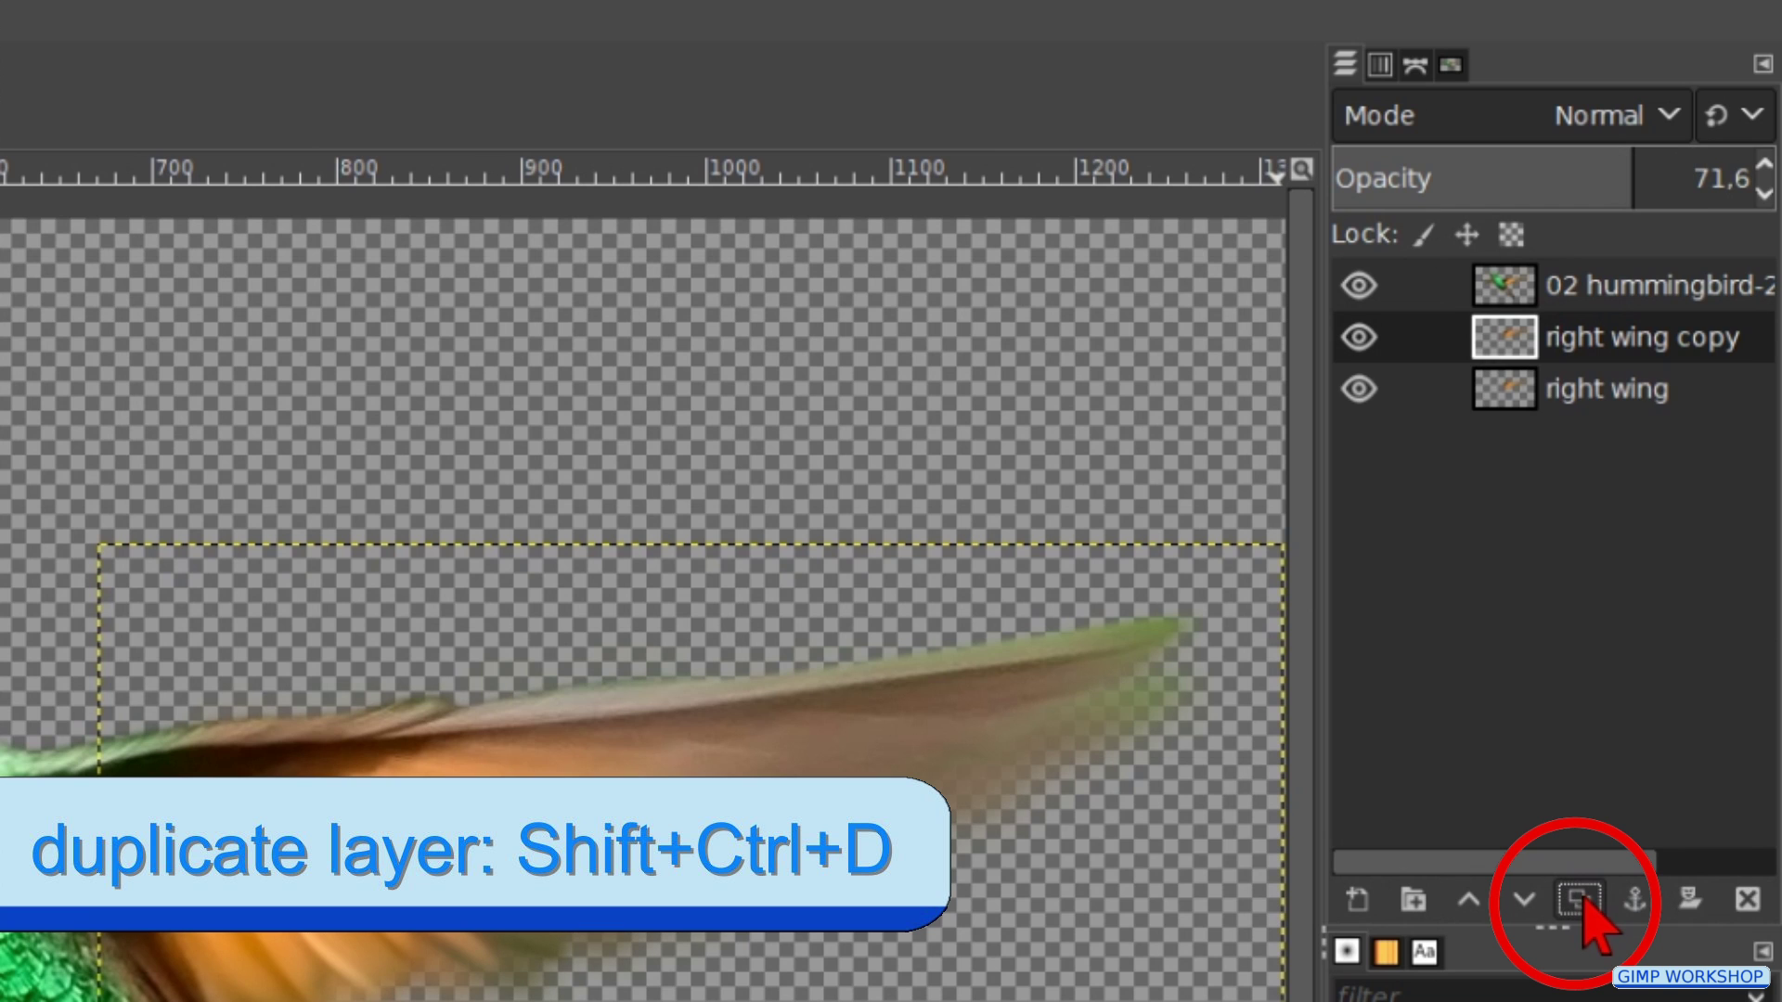
drag(1572, 344, 1578, 437)
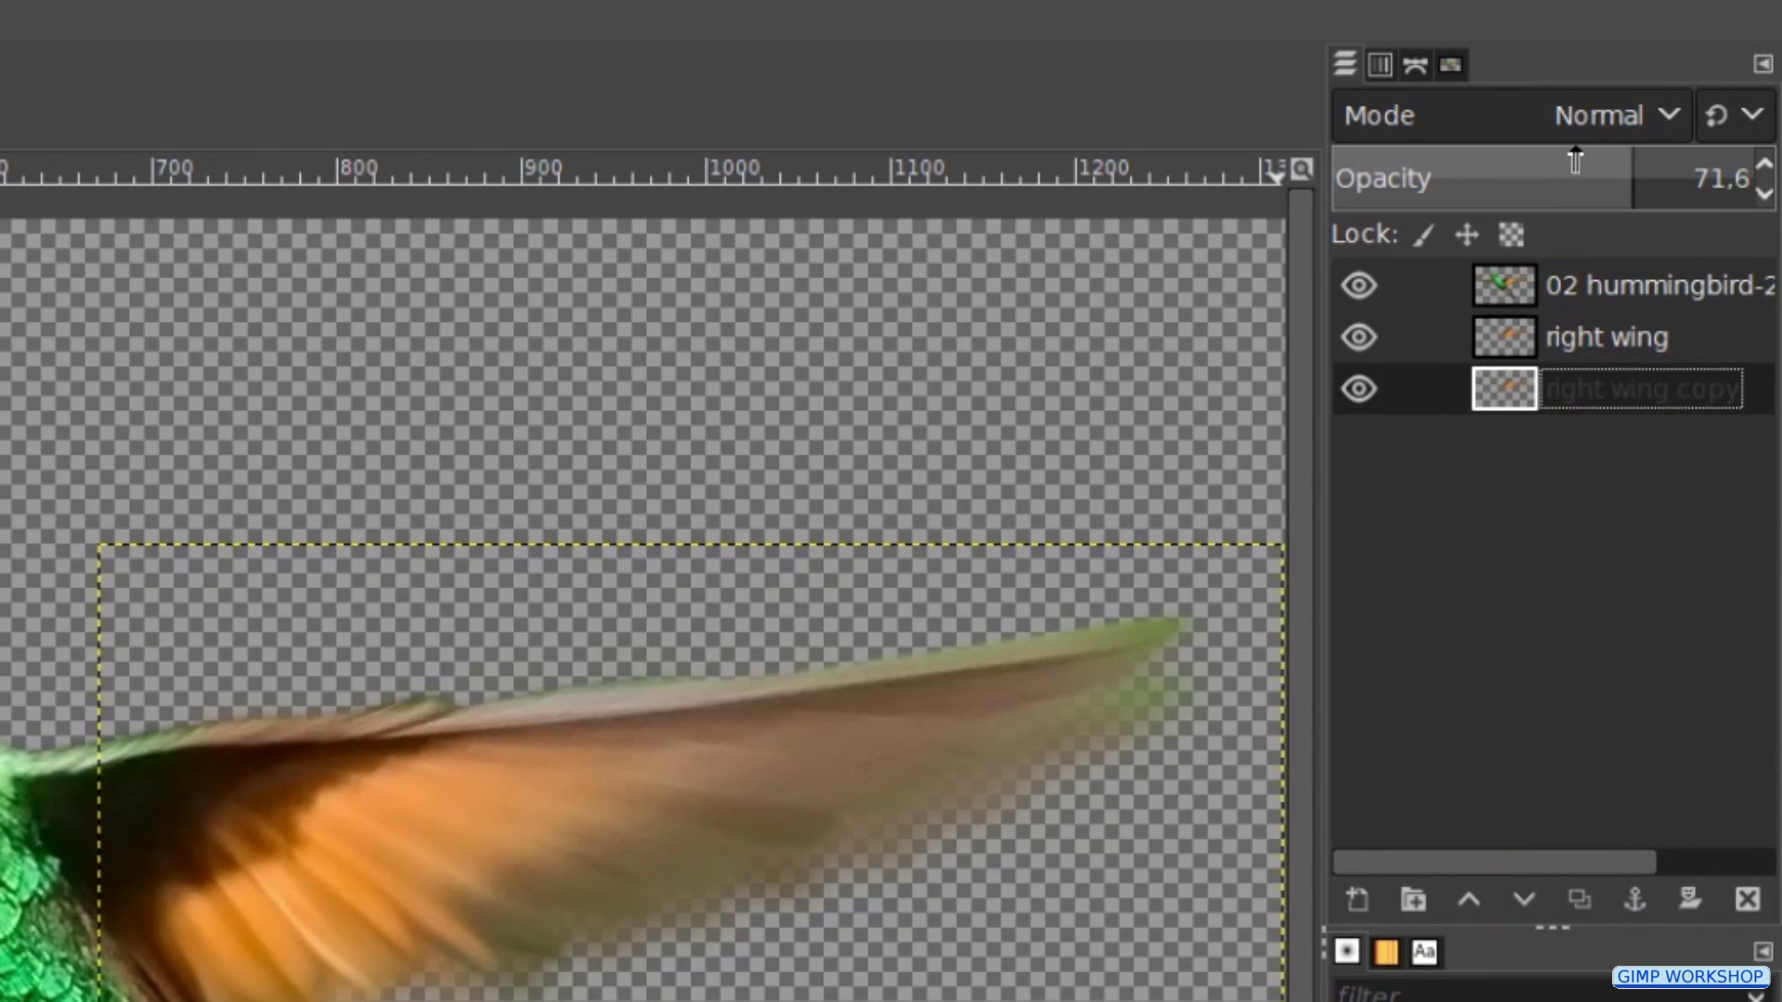
drag(1575, 160, 1552, 174)
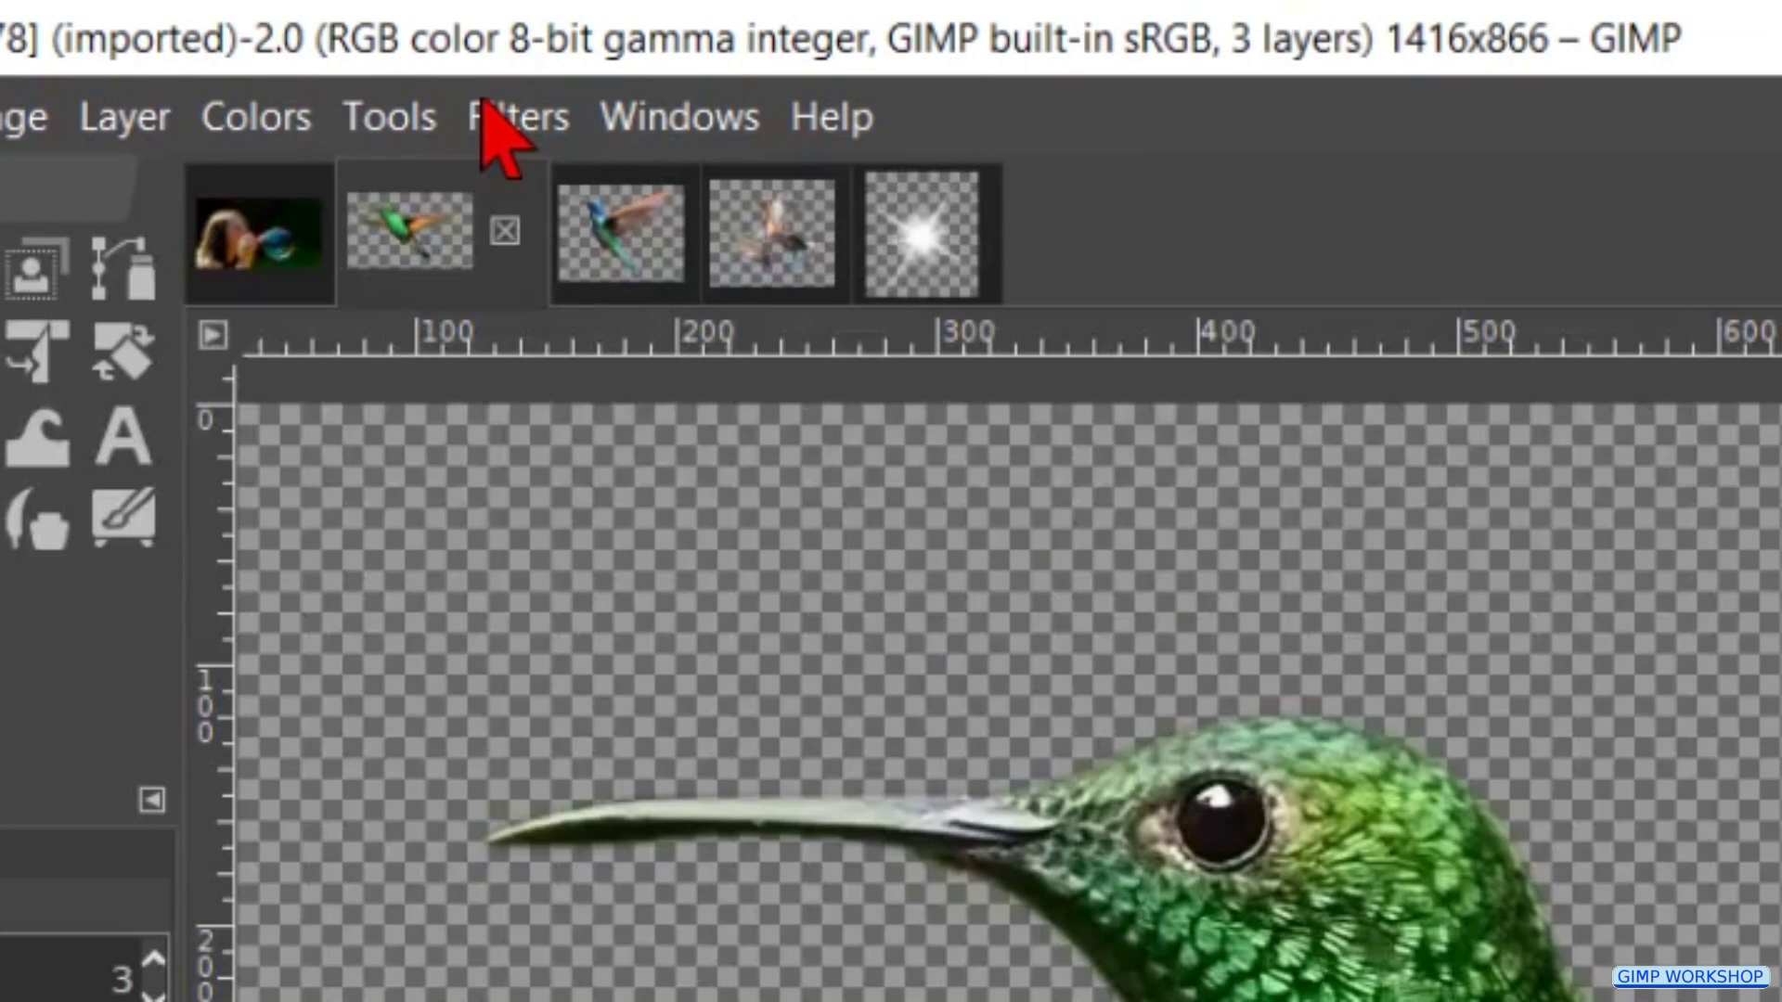
click(482, 102)
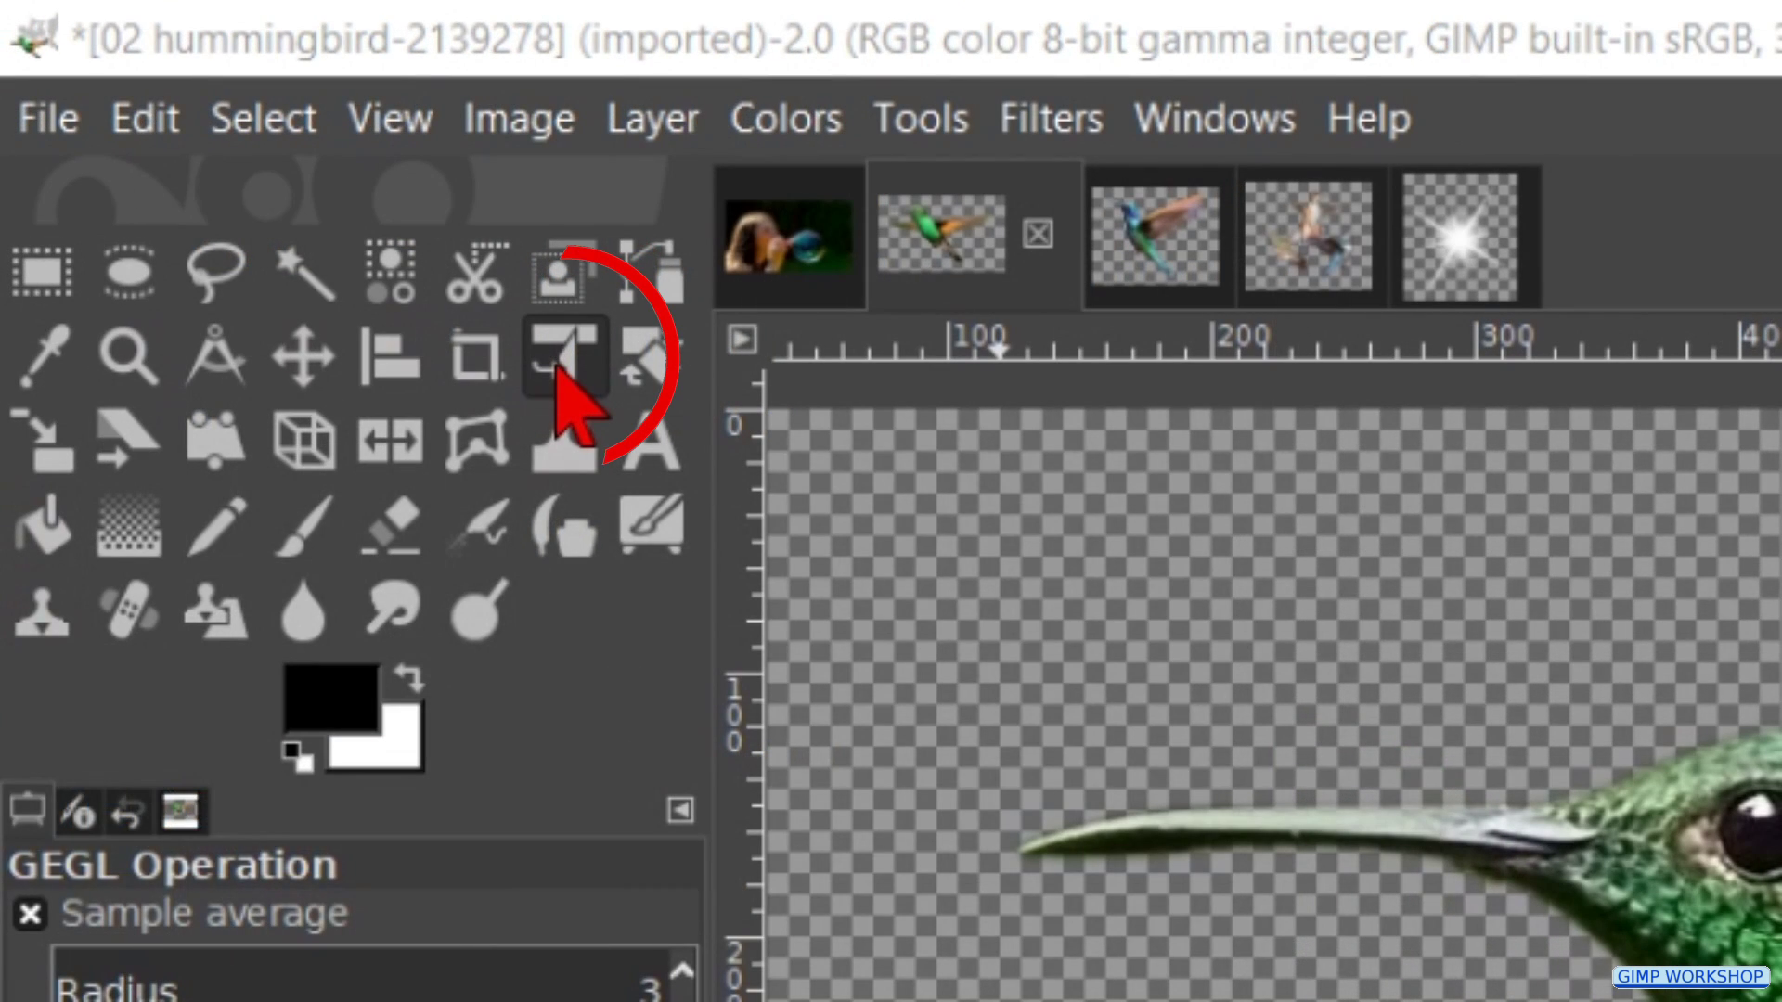
- Use Unified Transform to rotate the right wing copy about 3° clockwise and shift it 4 px left and 26 px down
click(560, 371)
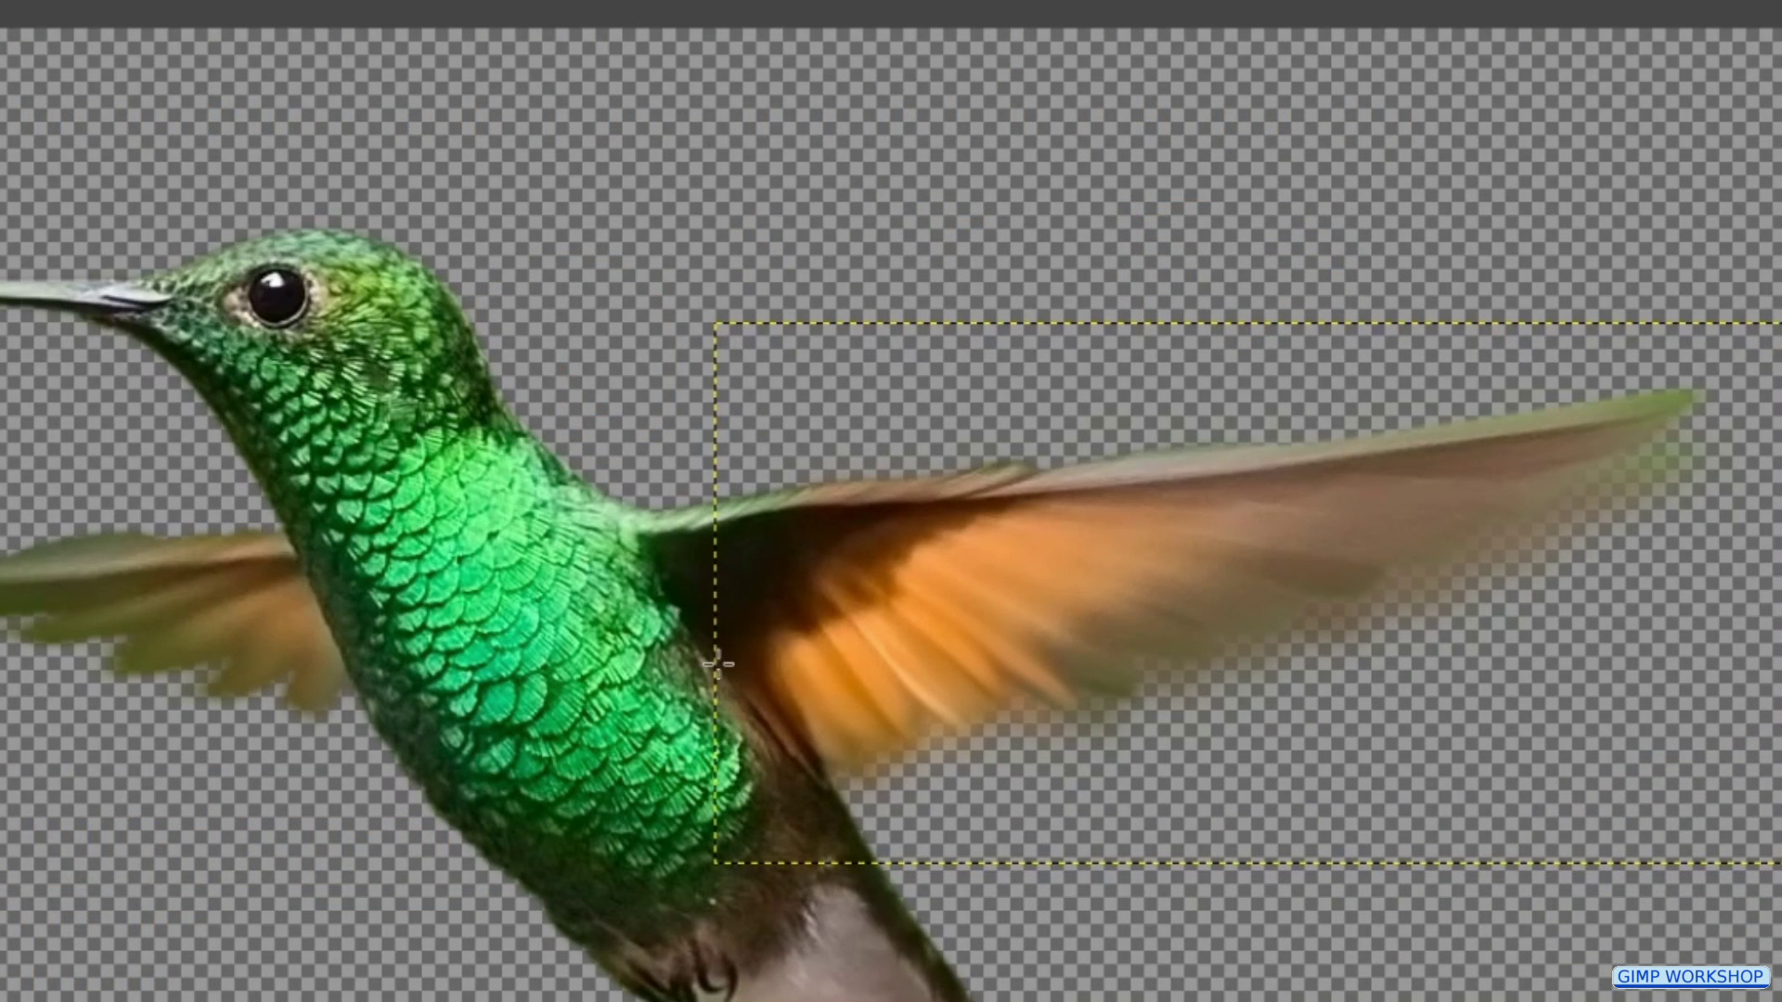
click(792, 587)
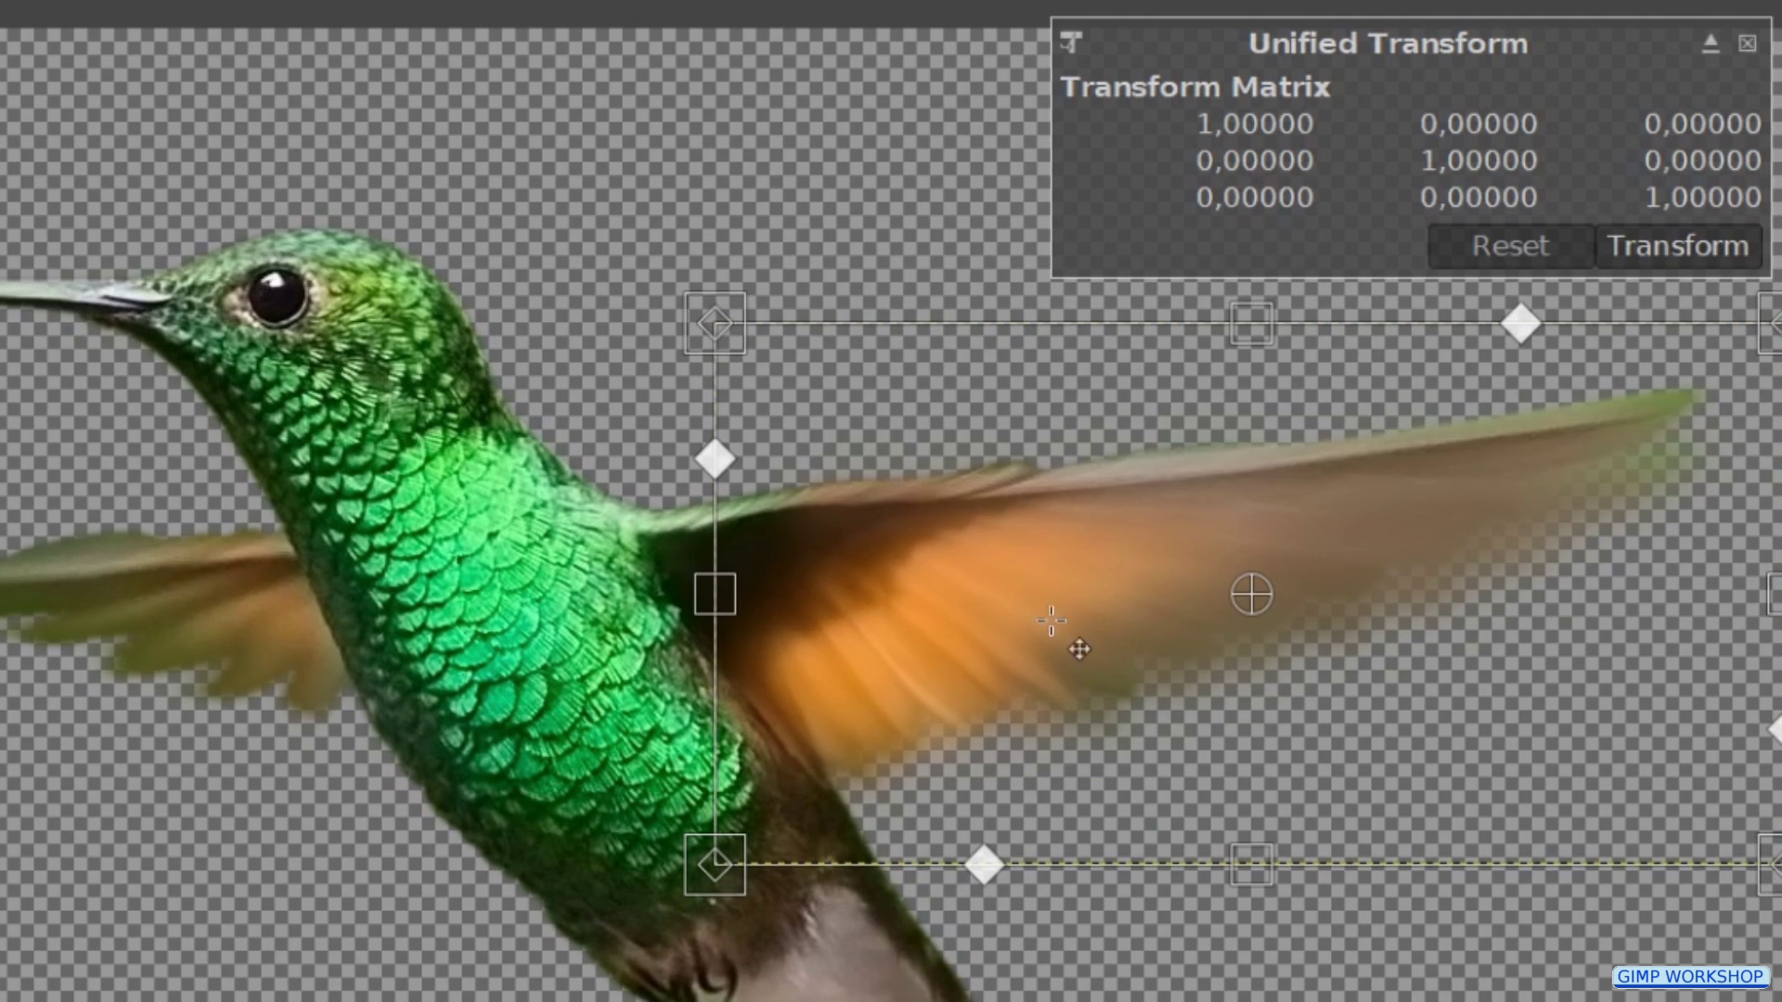
drag(628, 657, 630, 637)
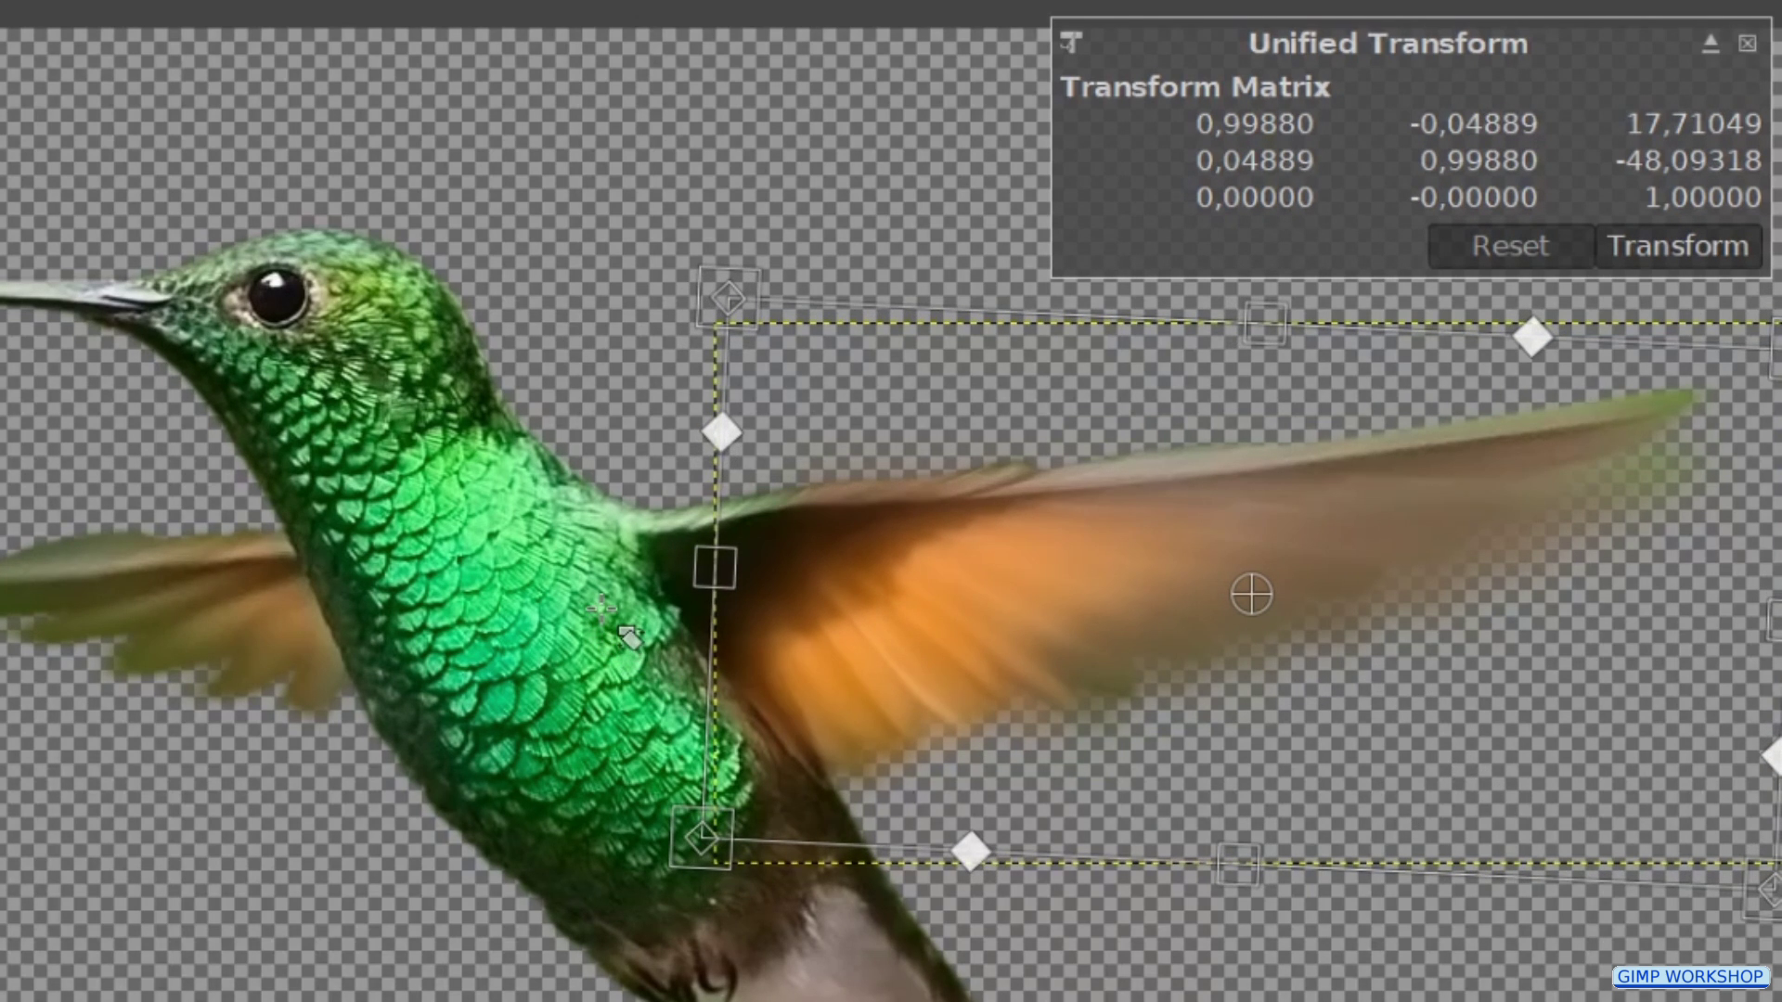
drag(1359, 708, 1350, 743)
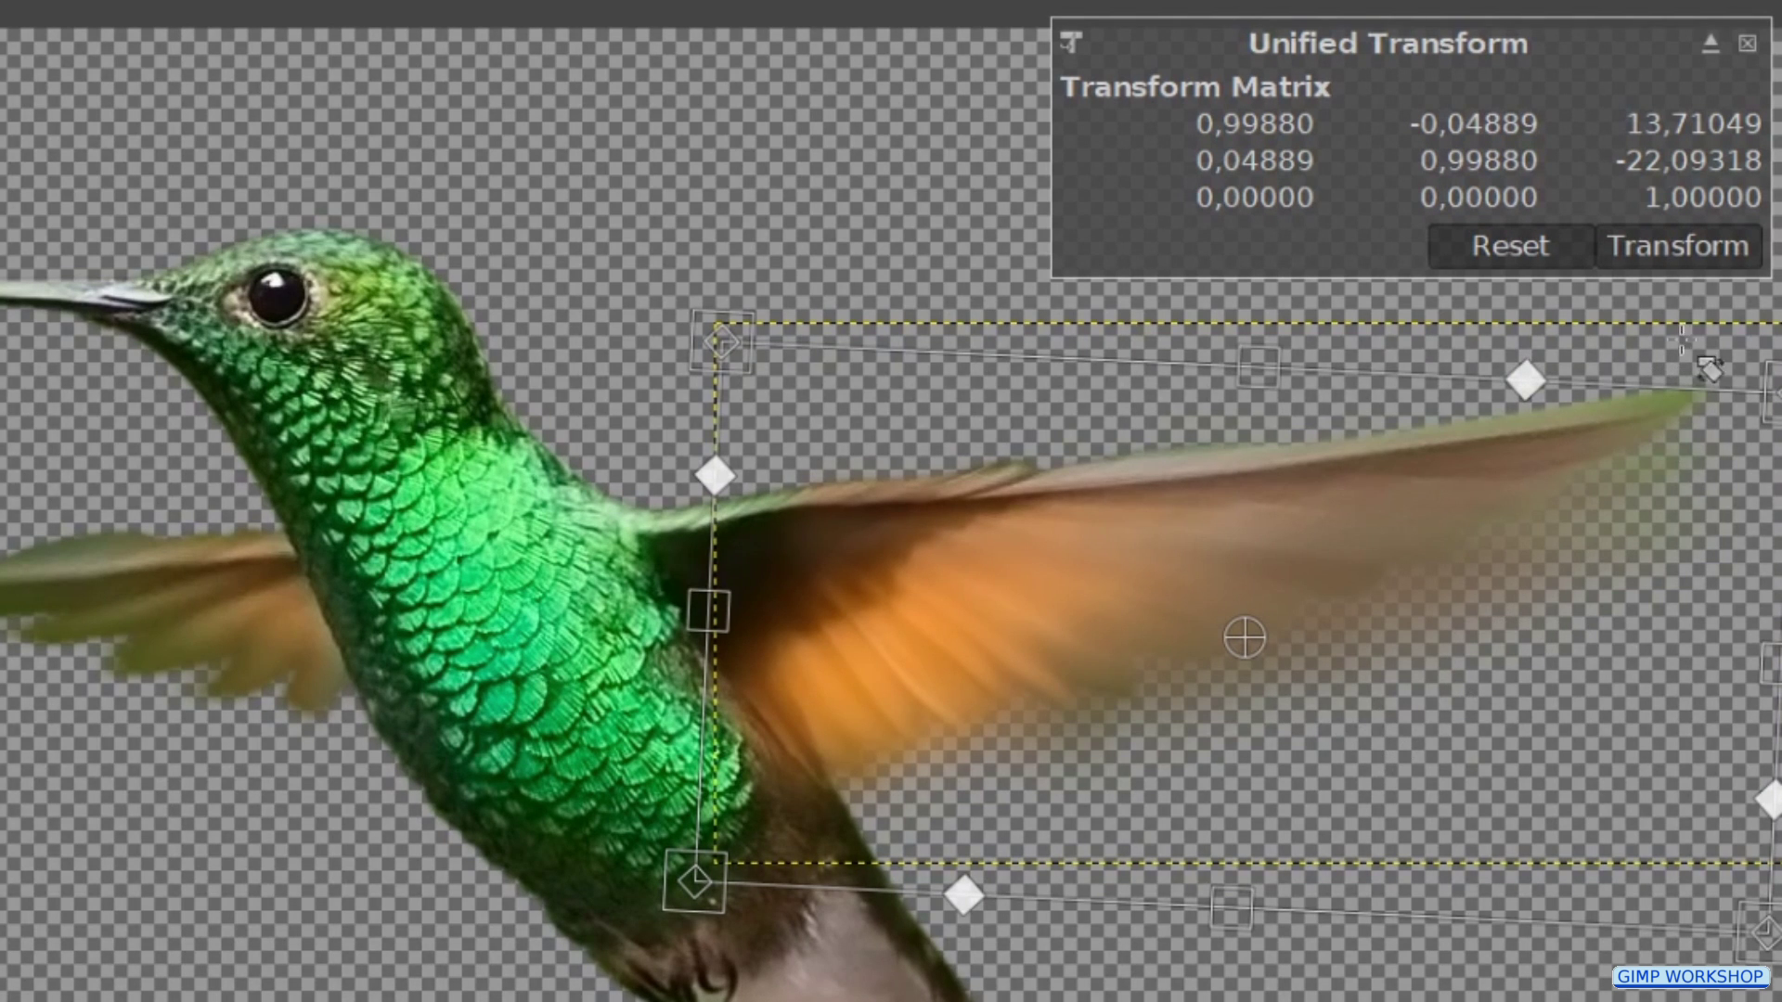
click(1682, 246)
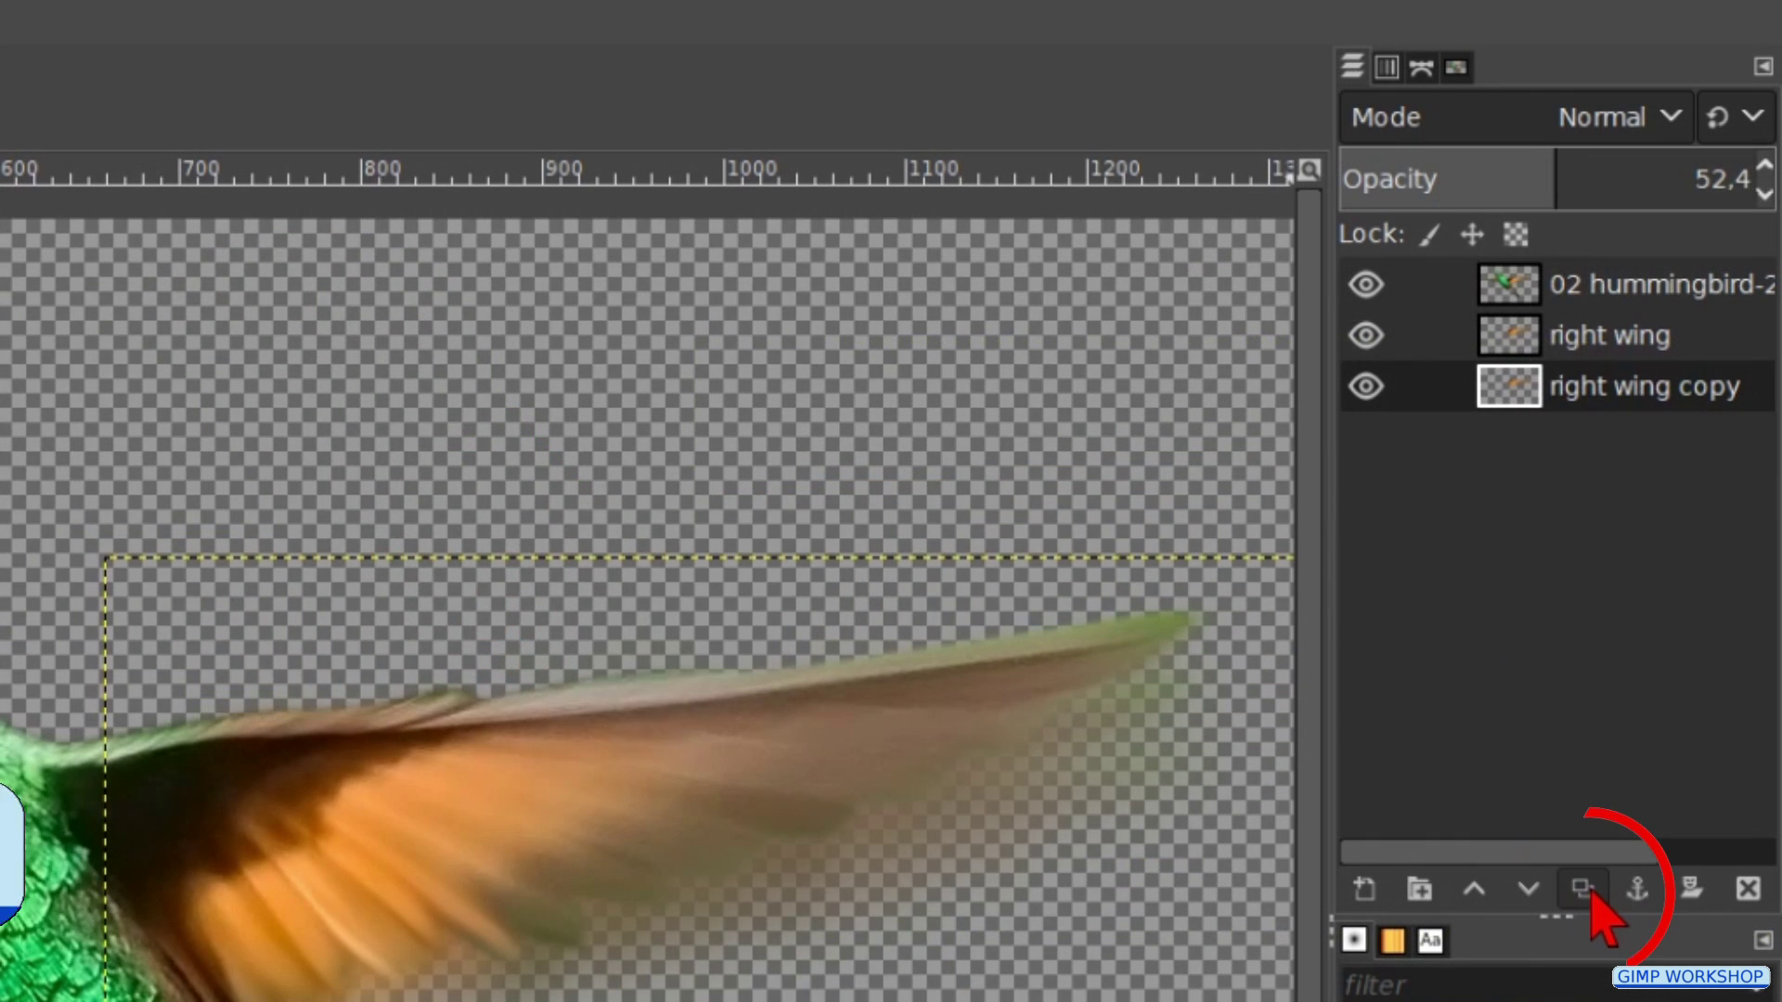
- Duplicate the right wing copy and use Unified Transform to rotate the duplicate about 9° counterclockwise and shift it up and slightly left
click(1589, 891)
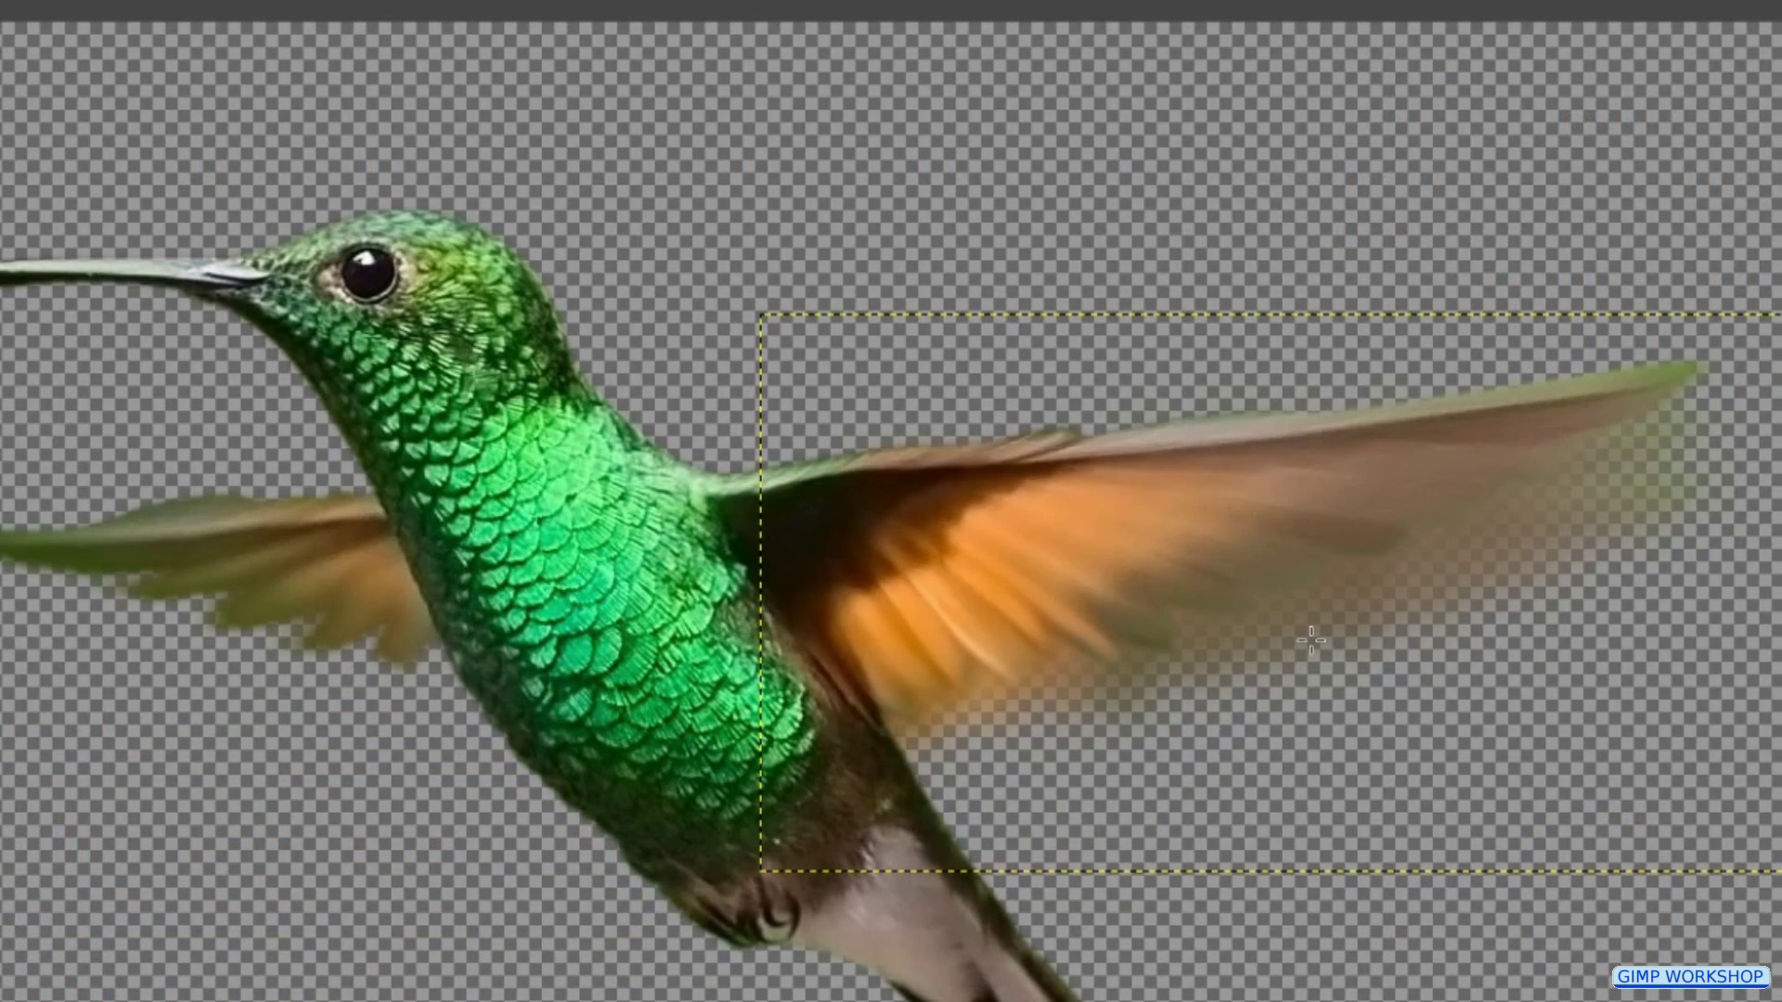
click(1336, 666)
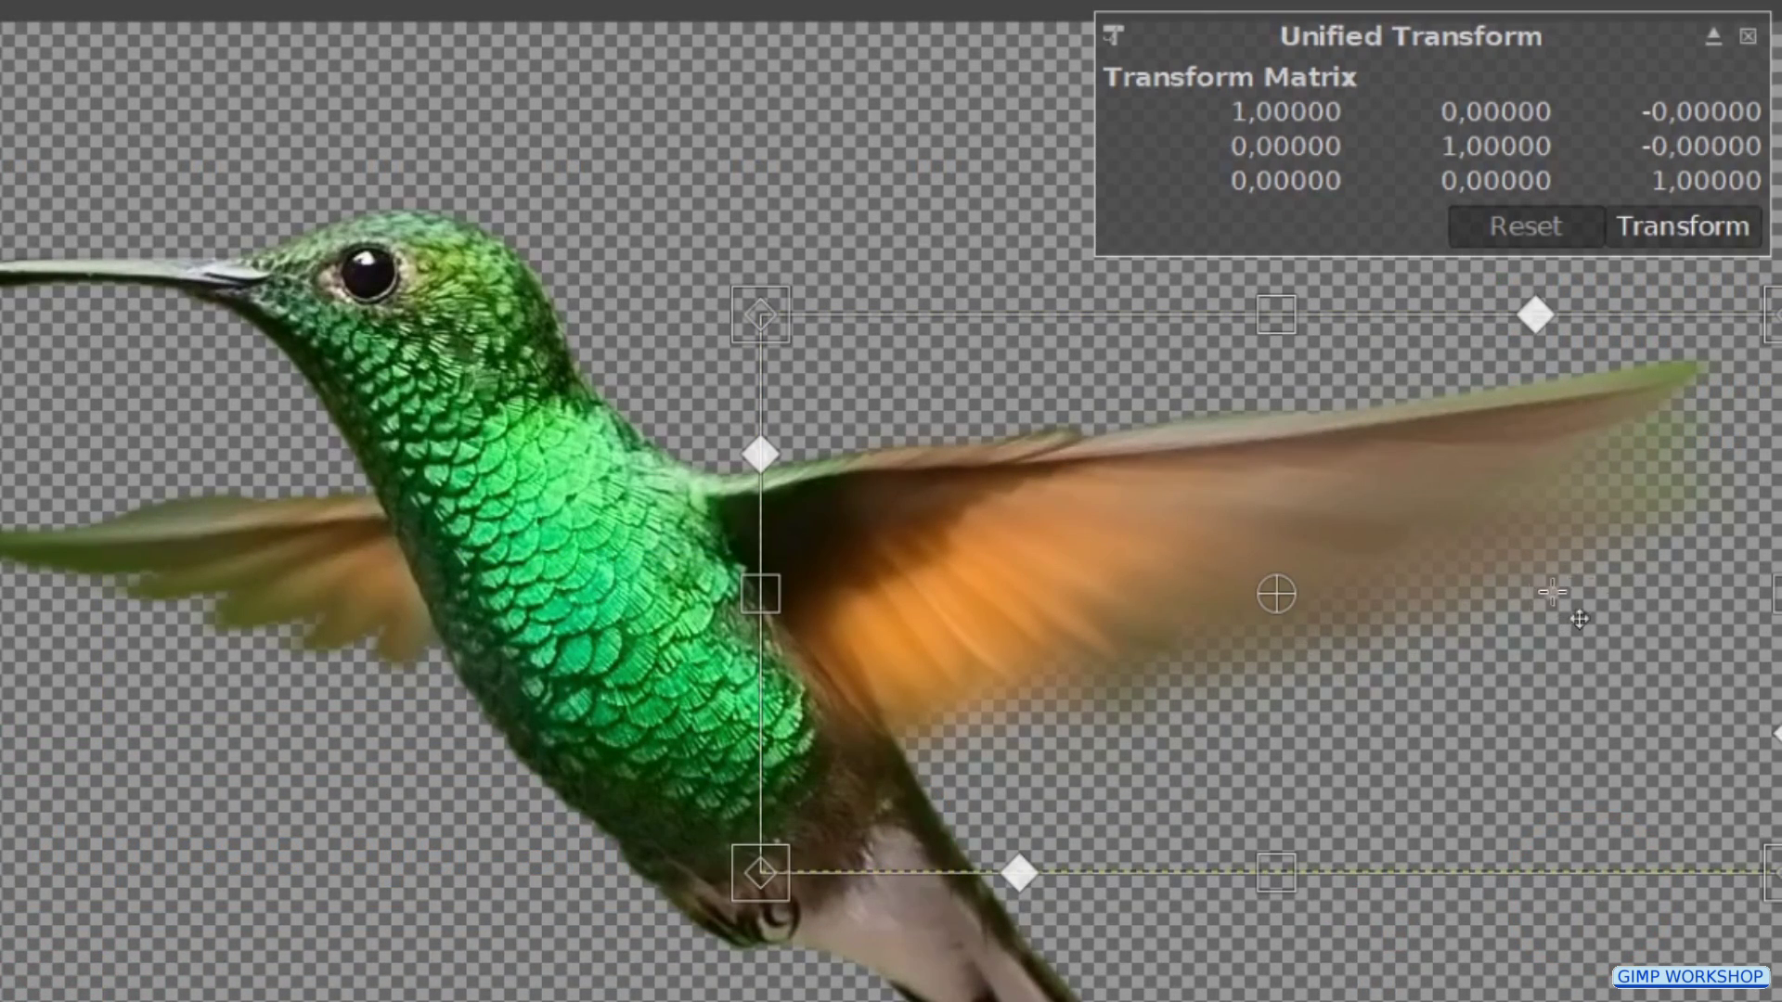
drag(1597, 710, 1540, 611)
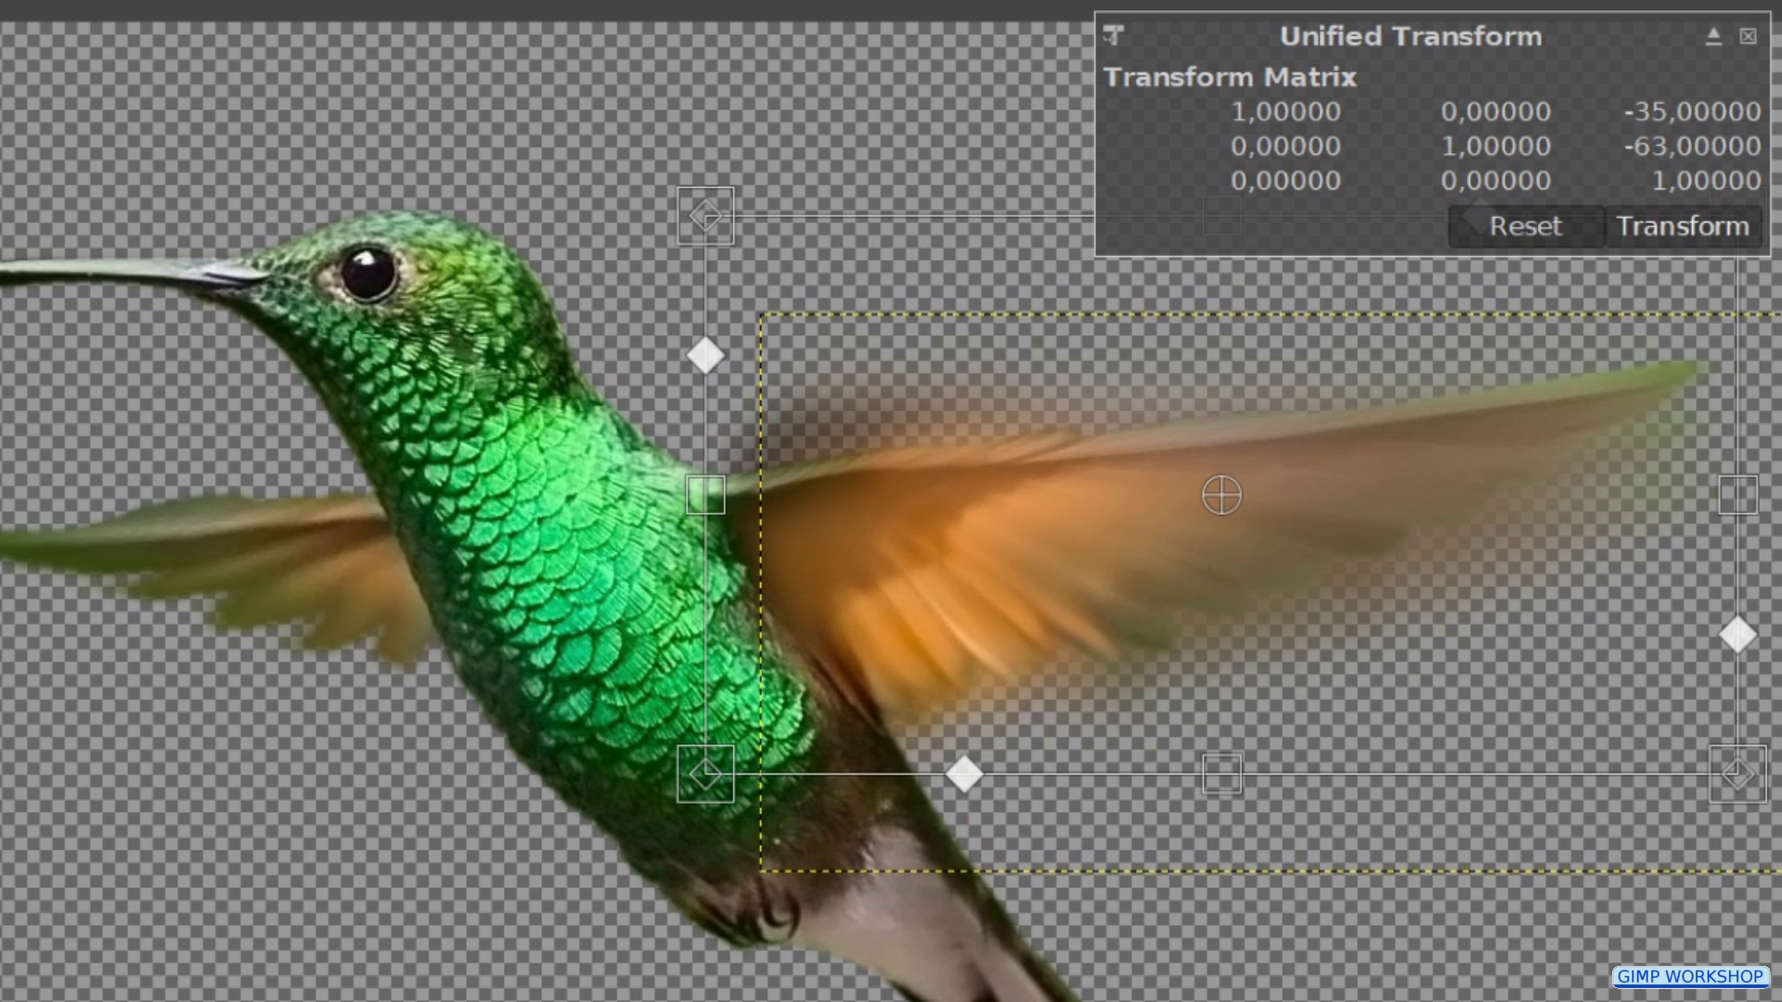
drag(1490, 868, 1527, 839)
drag(1402, 993, 1429, 982)
drag(1383, 763, 1398, 750)
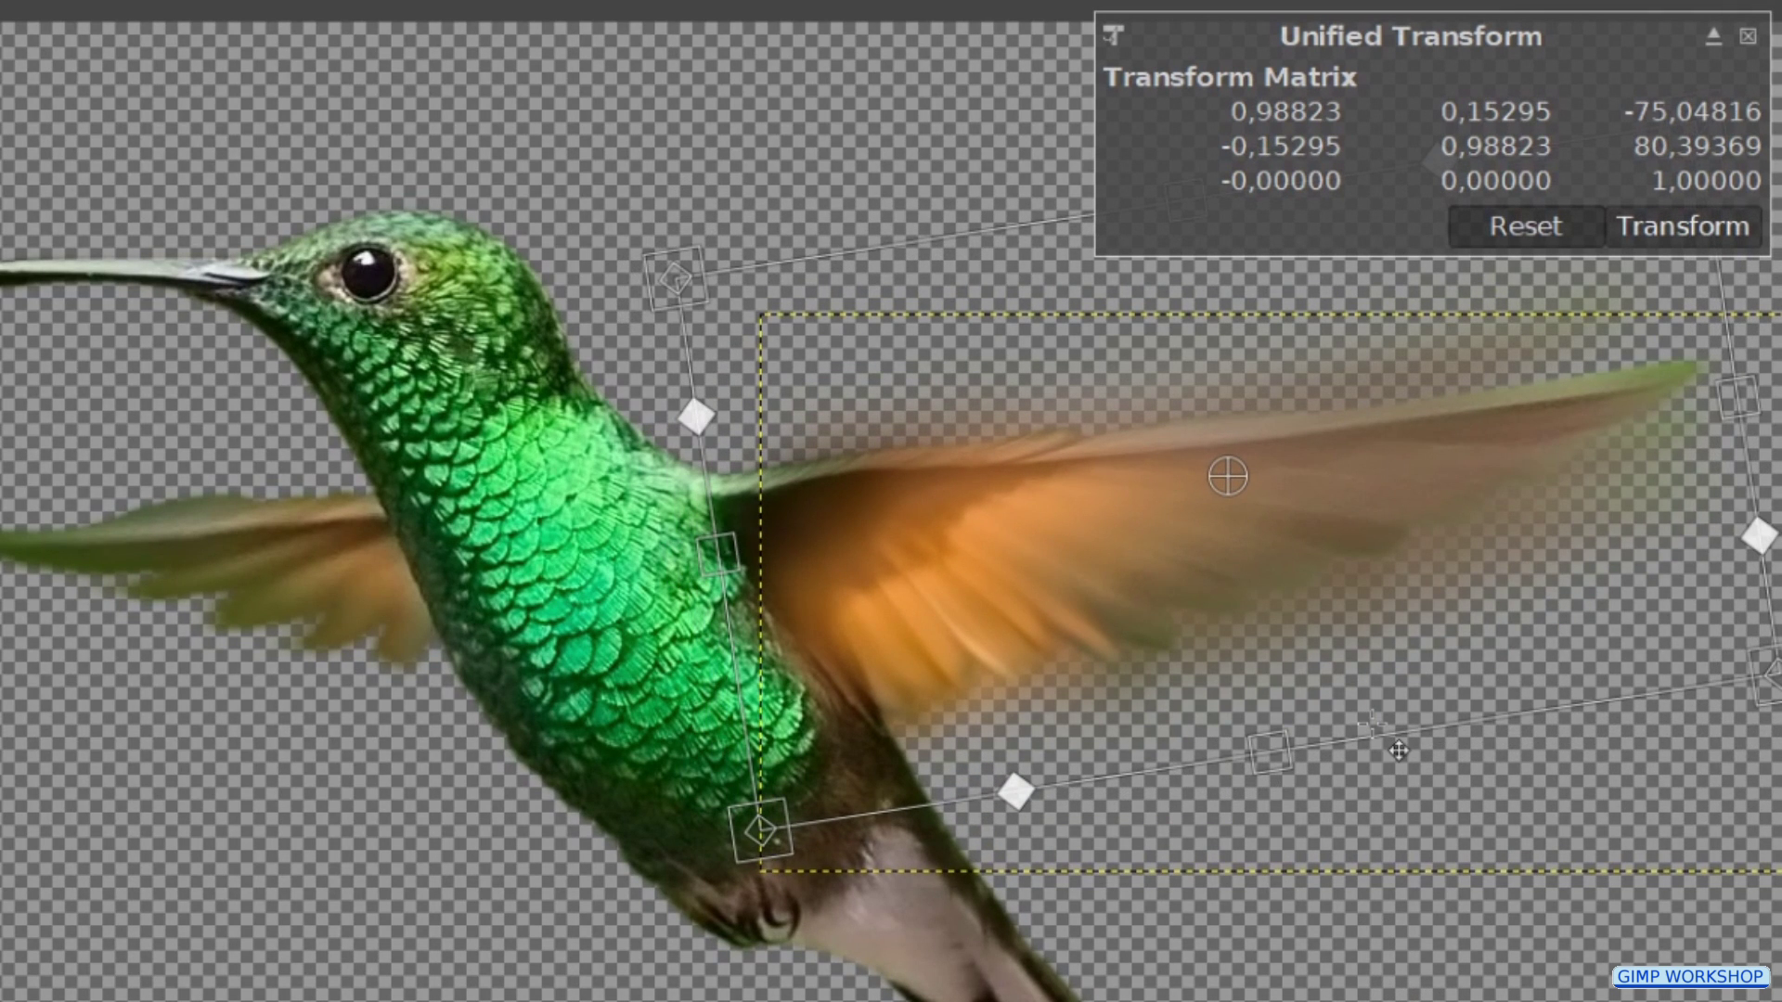
click(1699, 232)
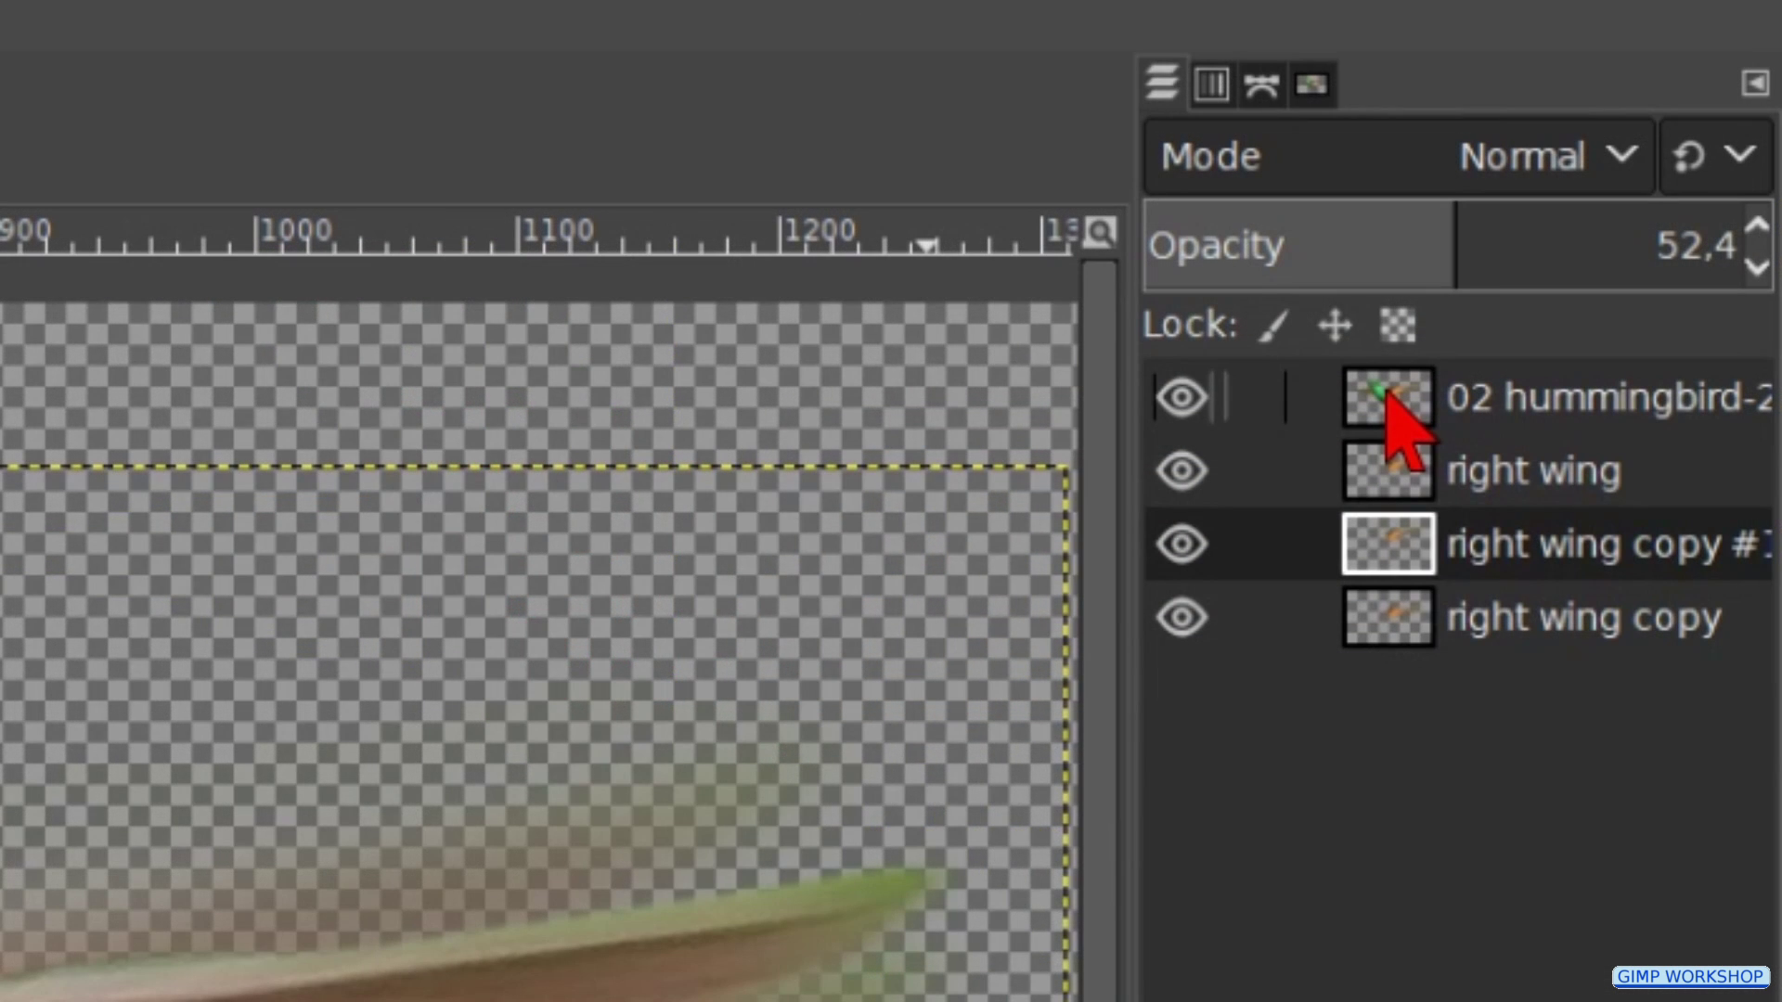
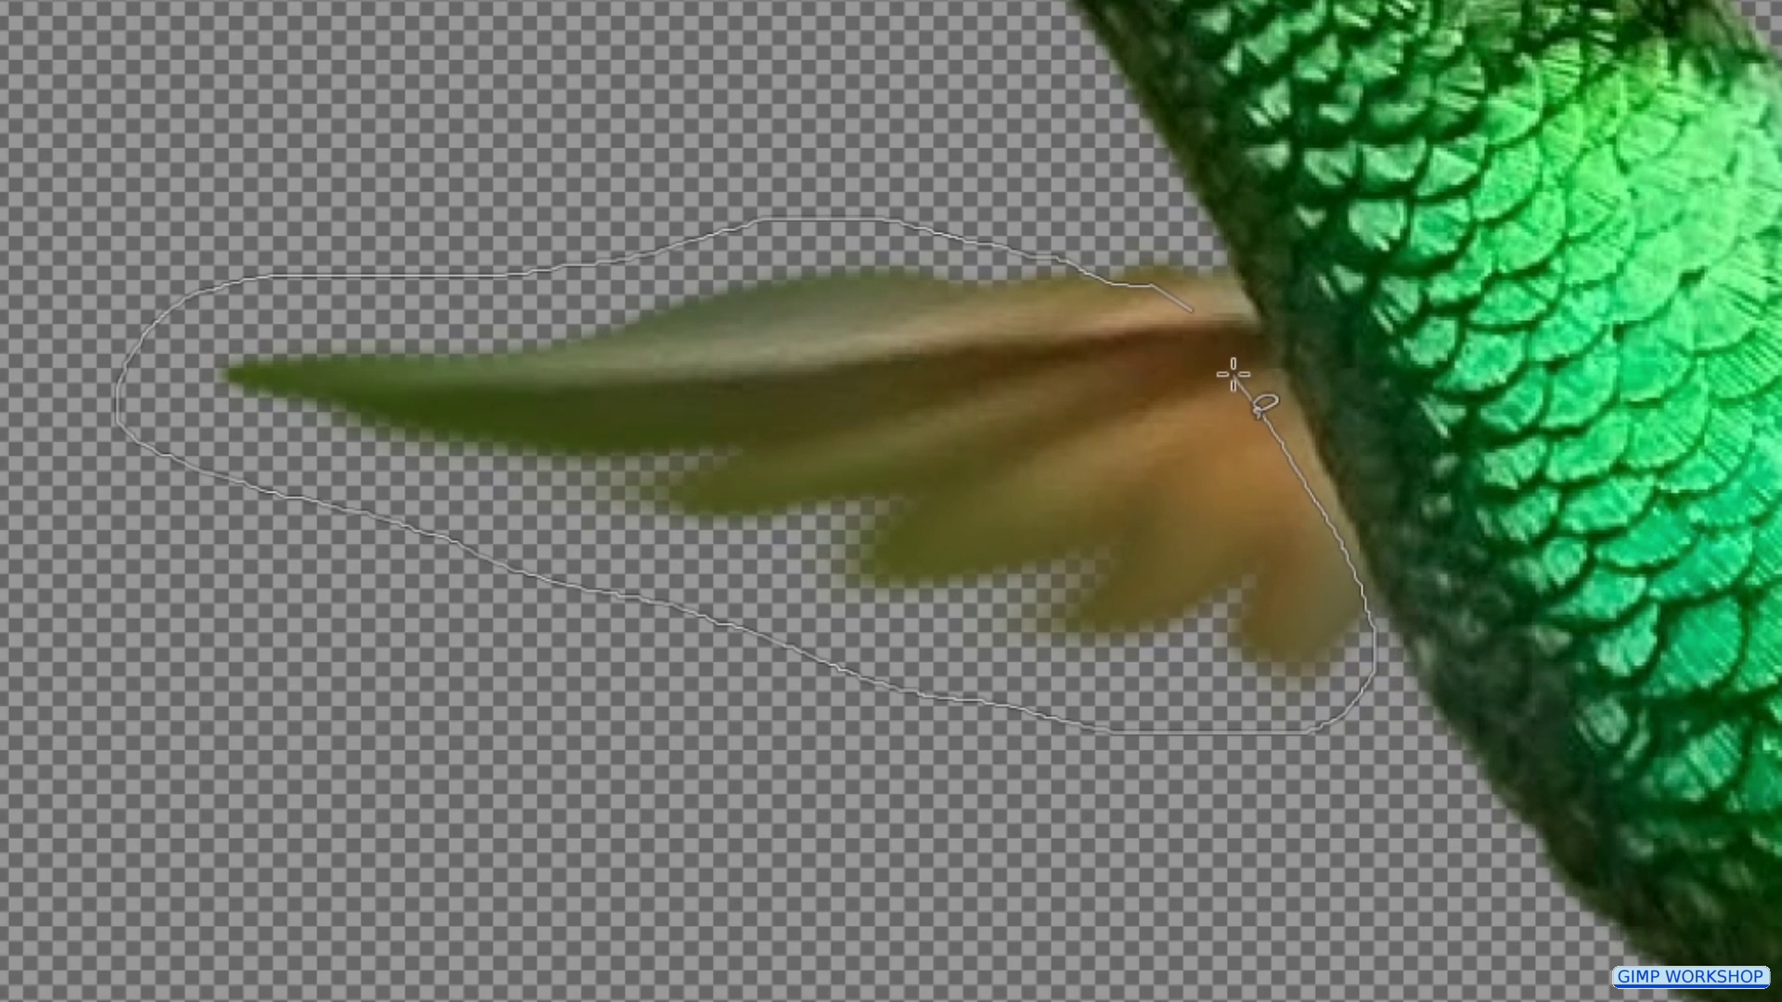
- Enclose the left wing in a loose Free Select outline, then copy it and paste it as a new layer
click(1051, 393)
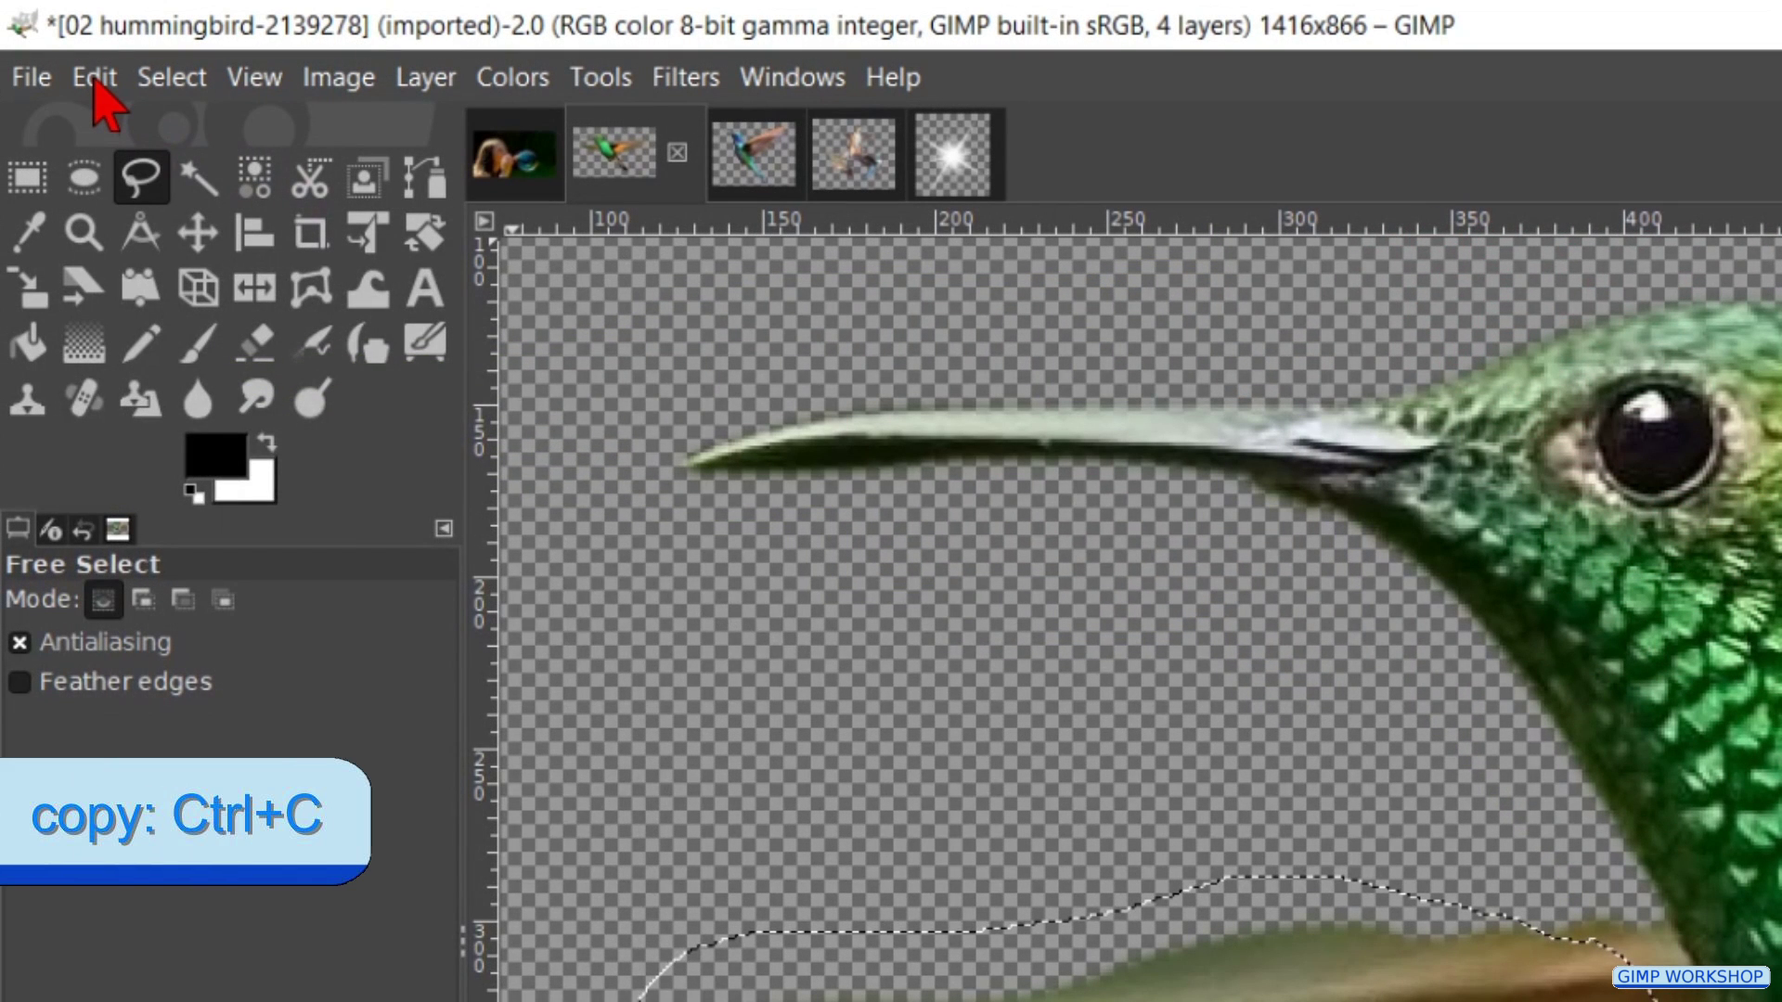
click(95, 79)
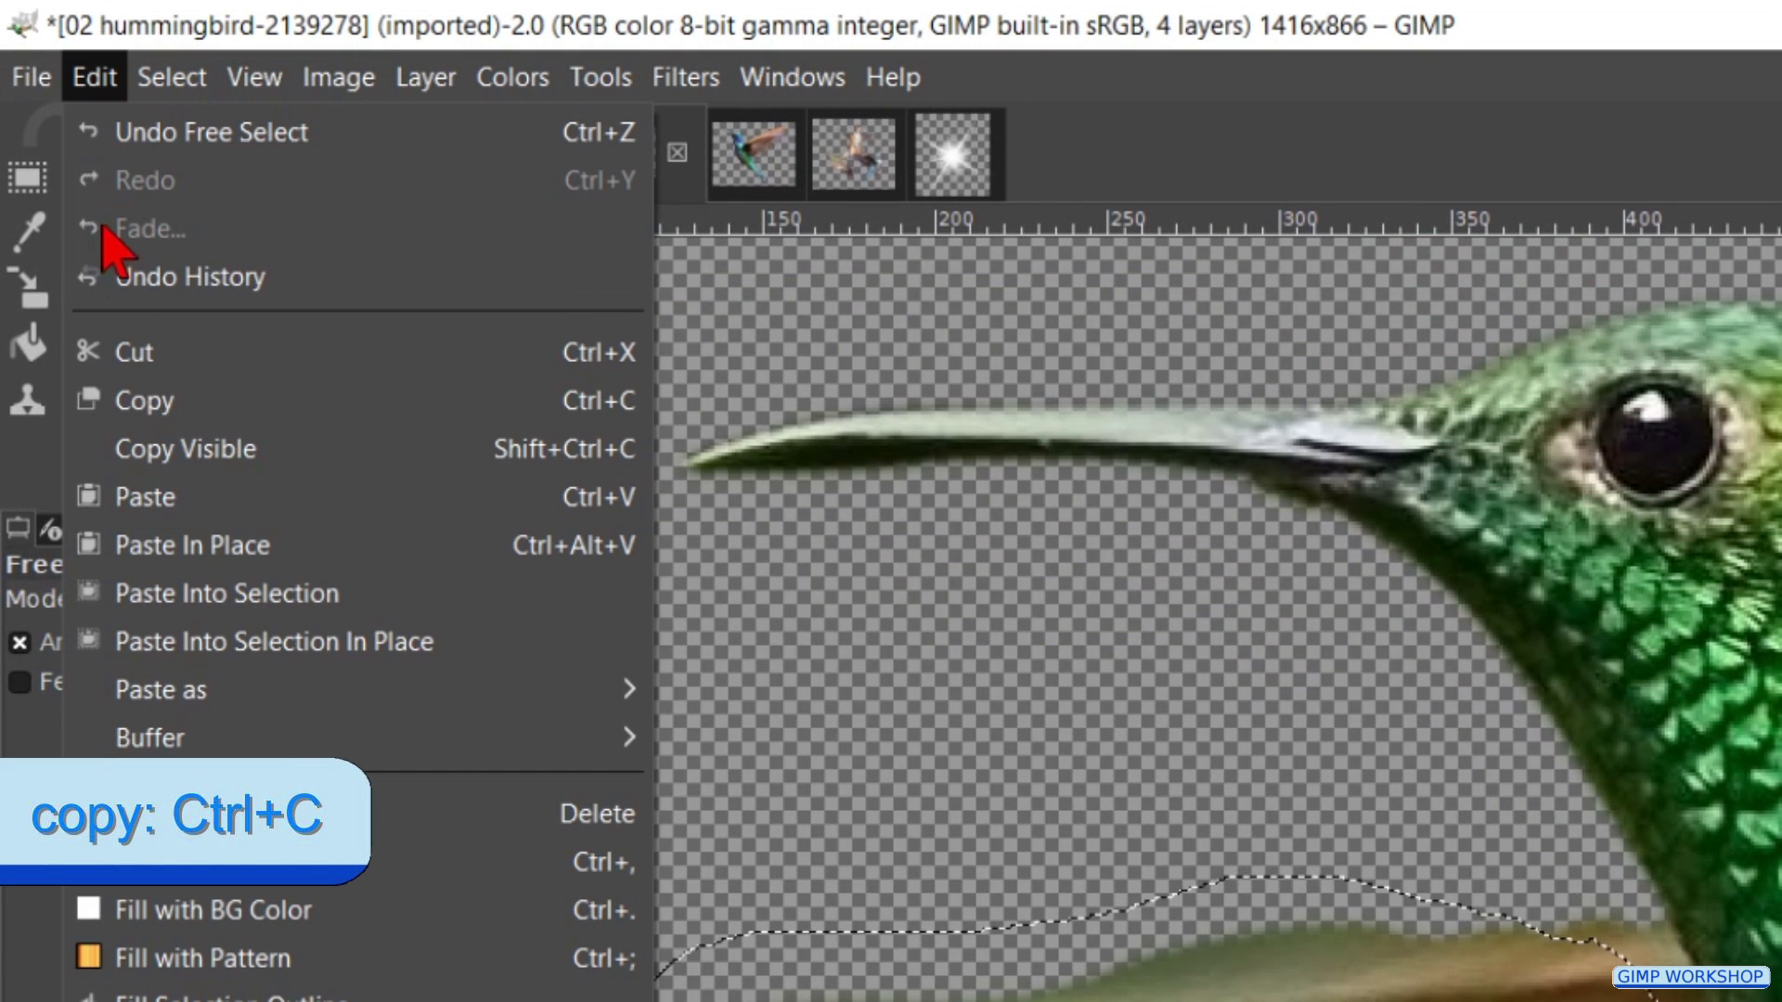
click(181, 401)
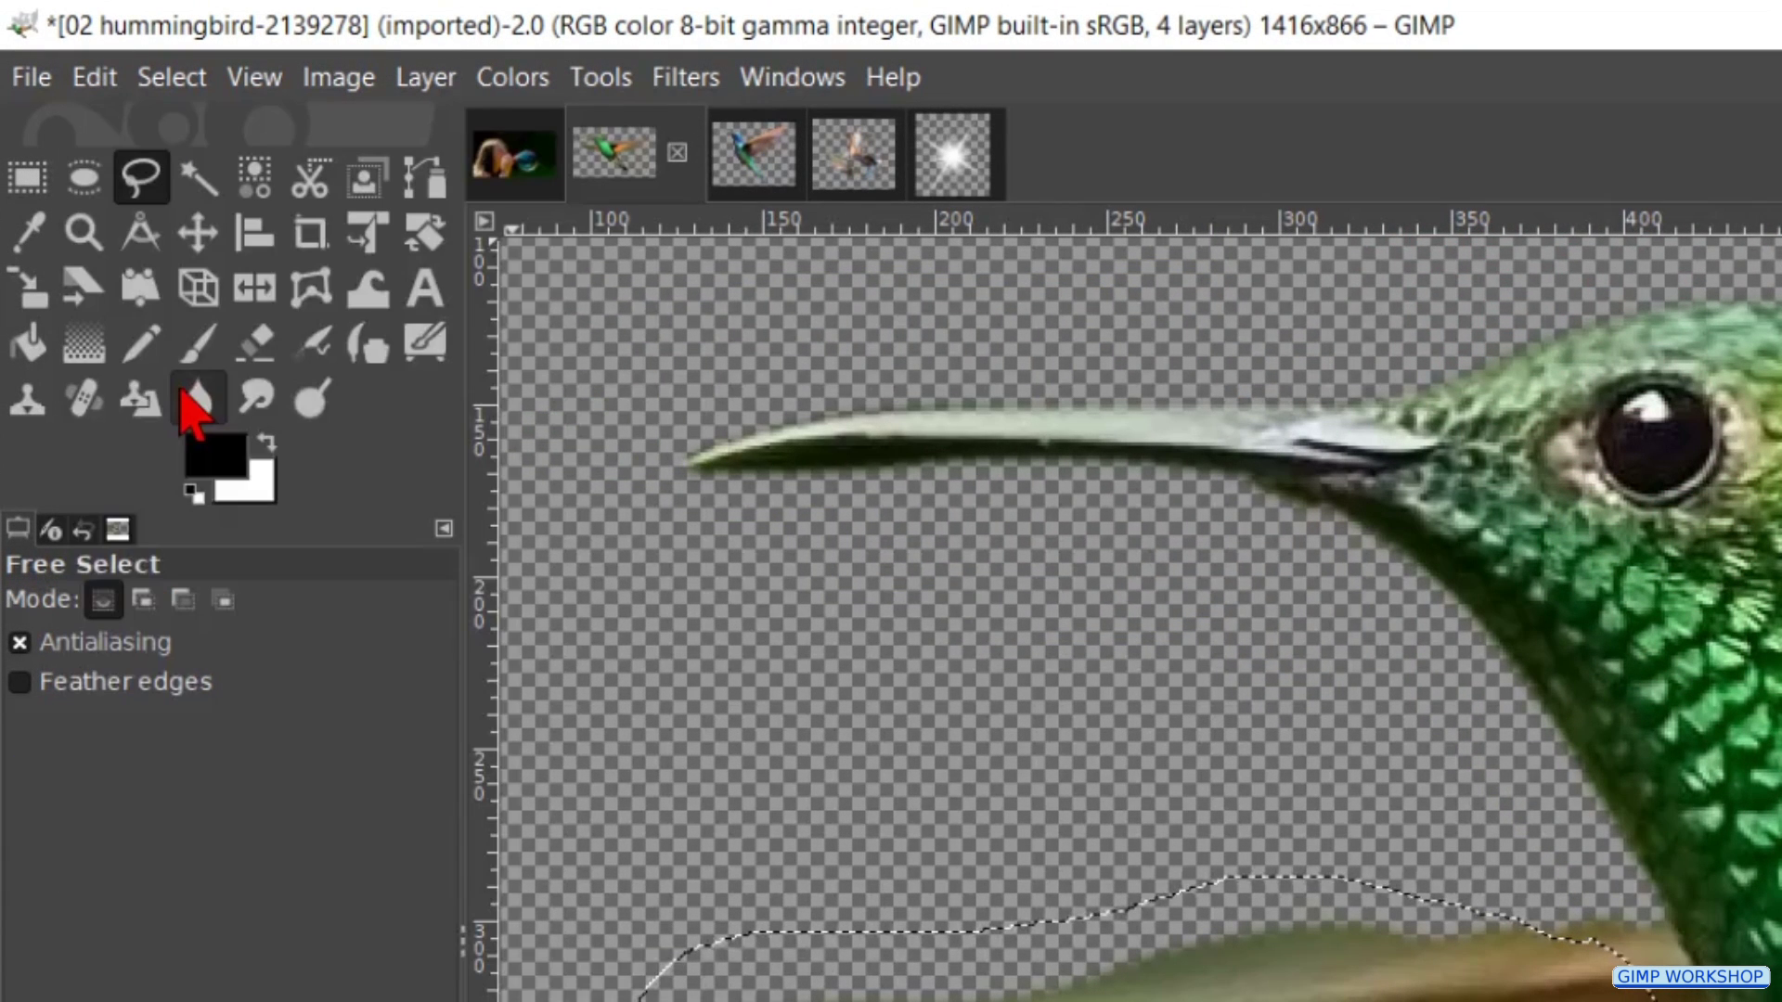
click(85, 81)
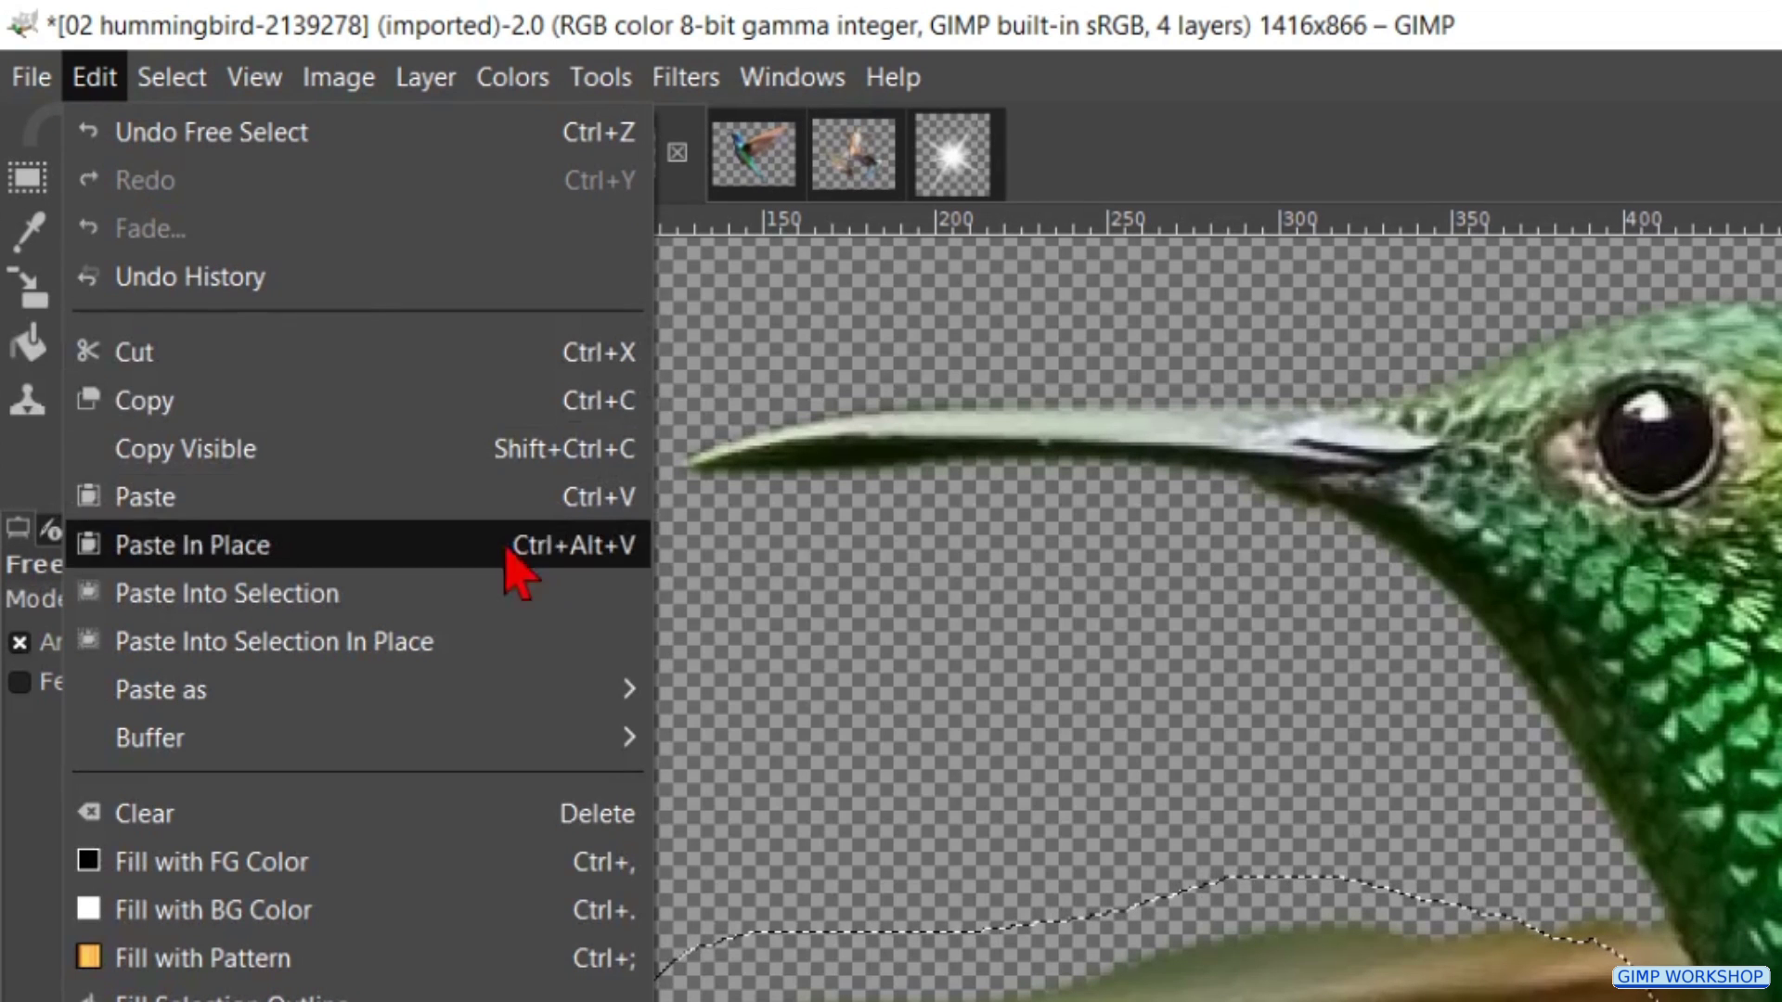
mouse_move(602, 694)
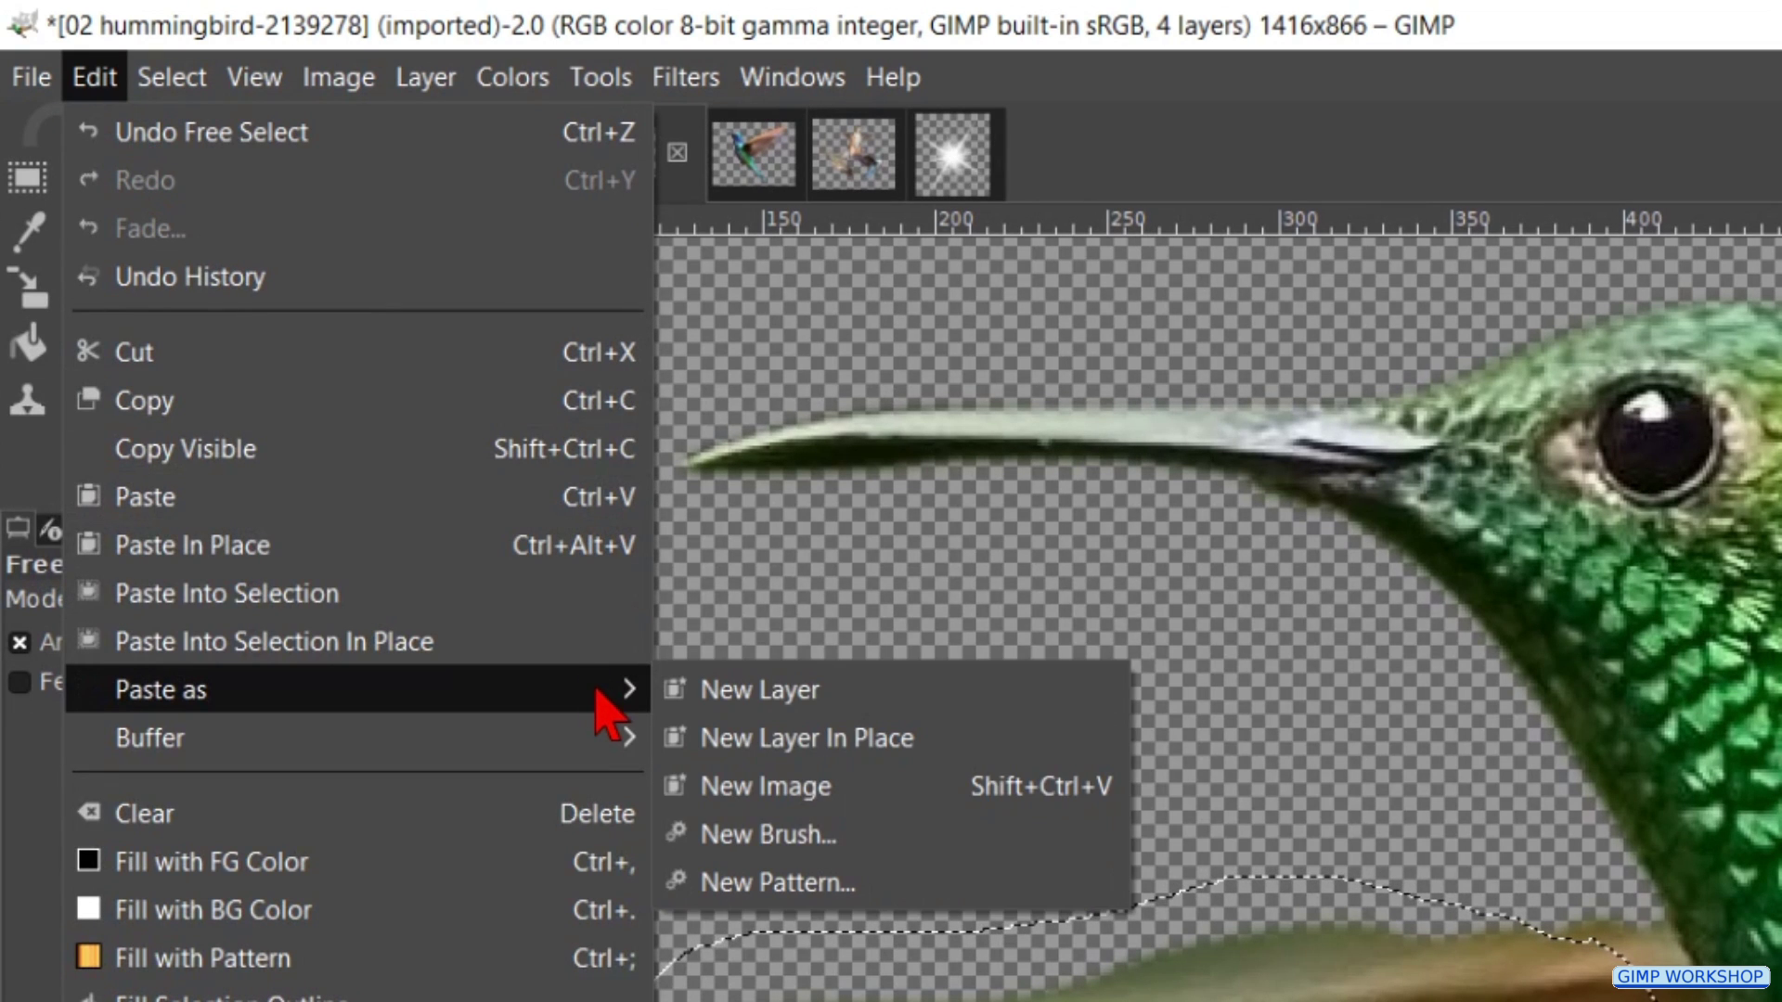
click(714, 696)
- Rename the pasted layer as "left wing" and move it below the hummingbird layer
triple_click(1490, 404)
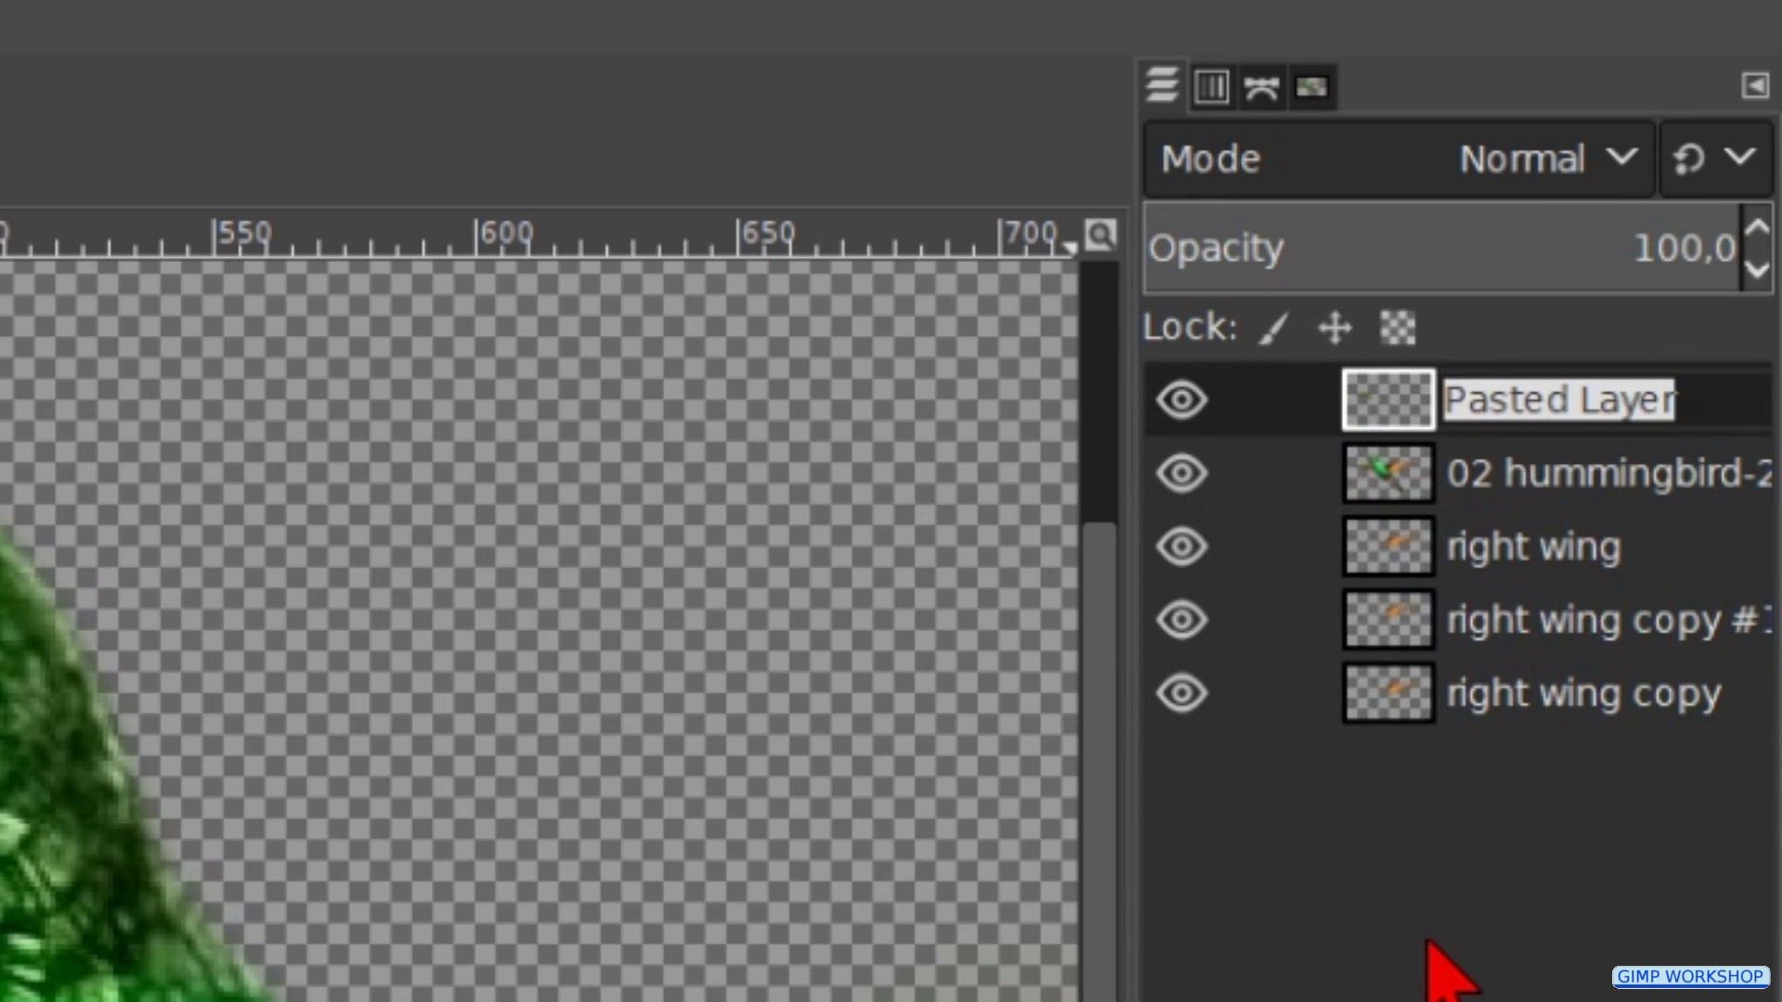
text(left wing)
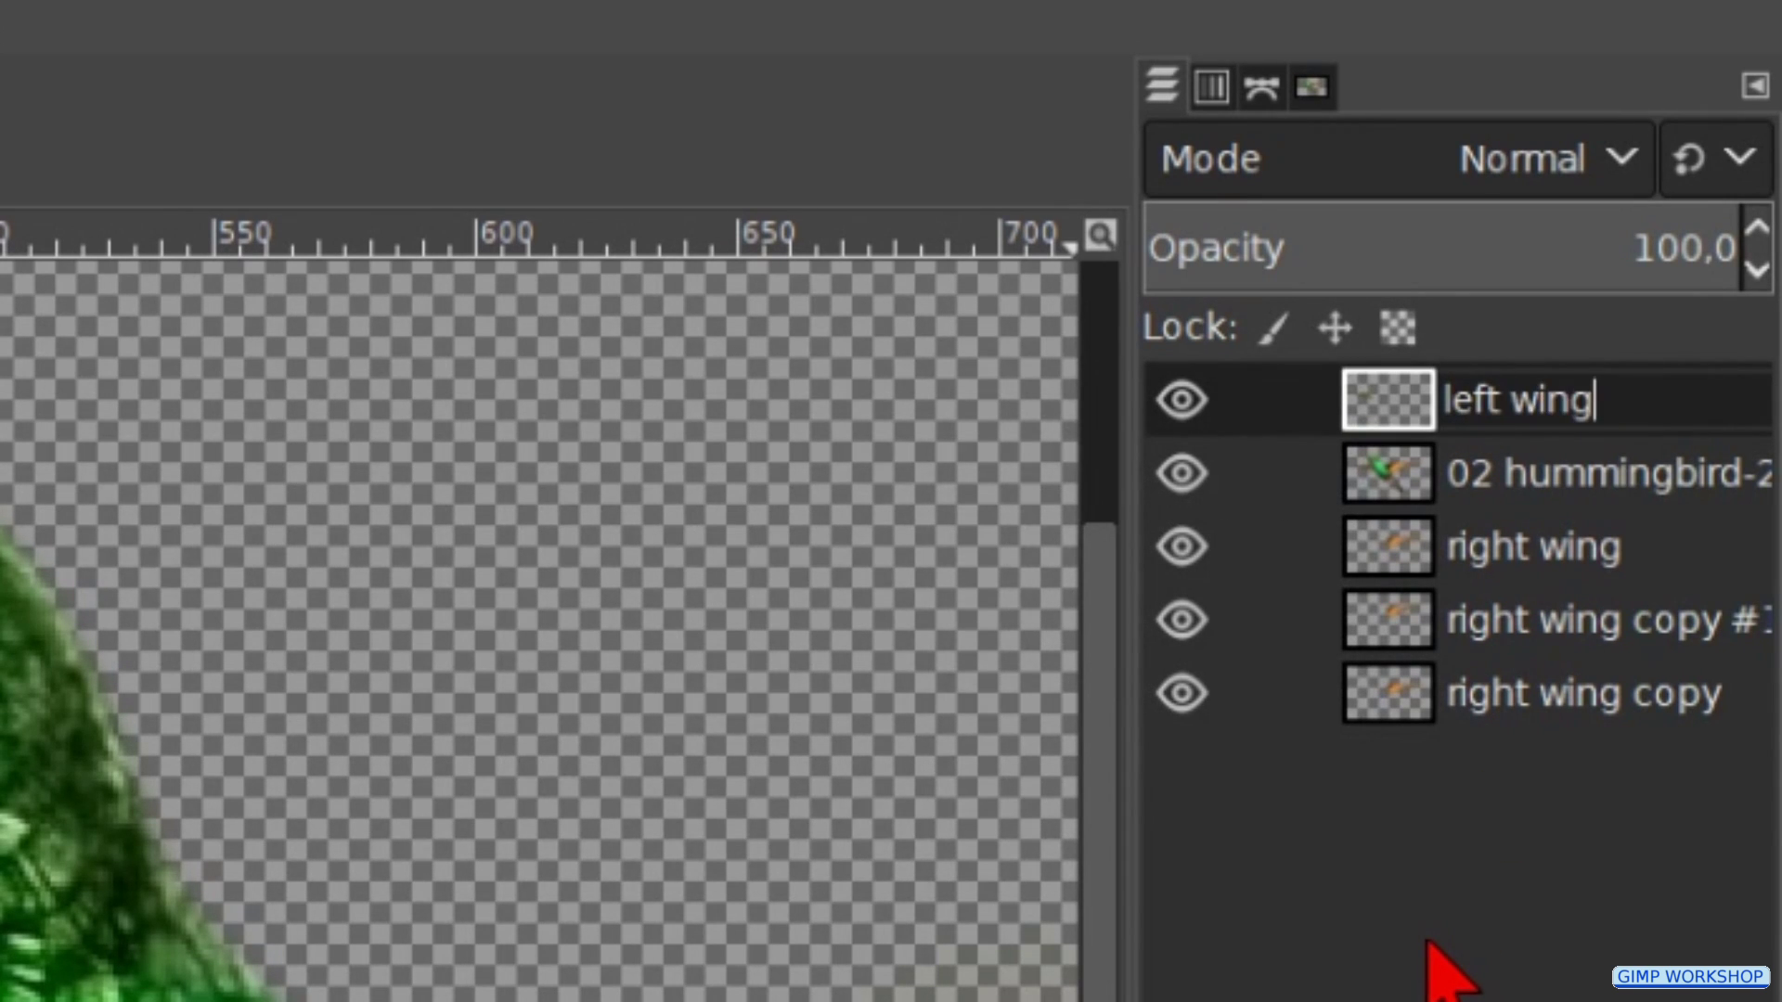
key(Return)
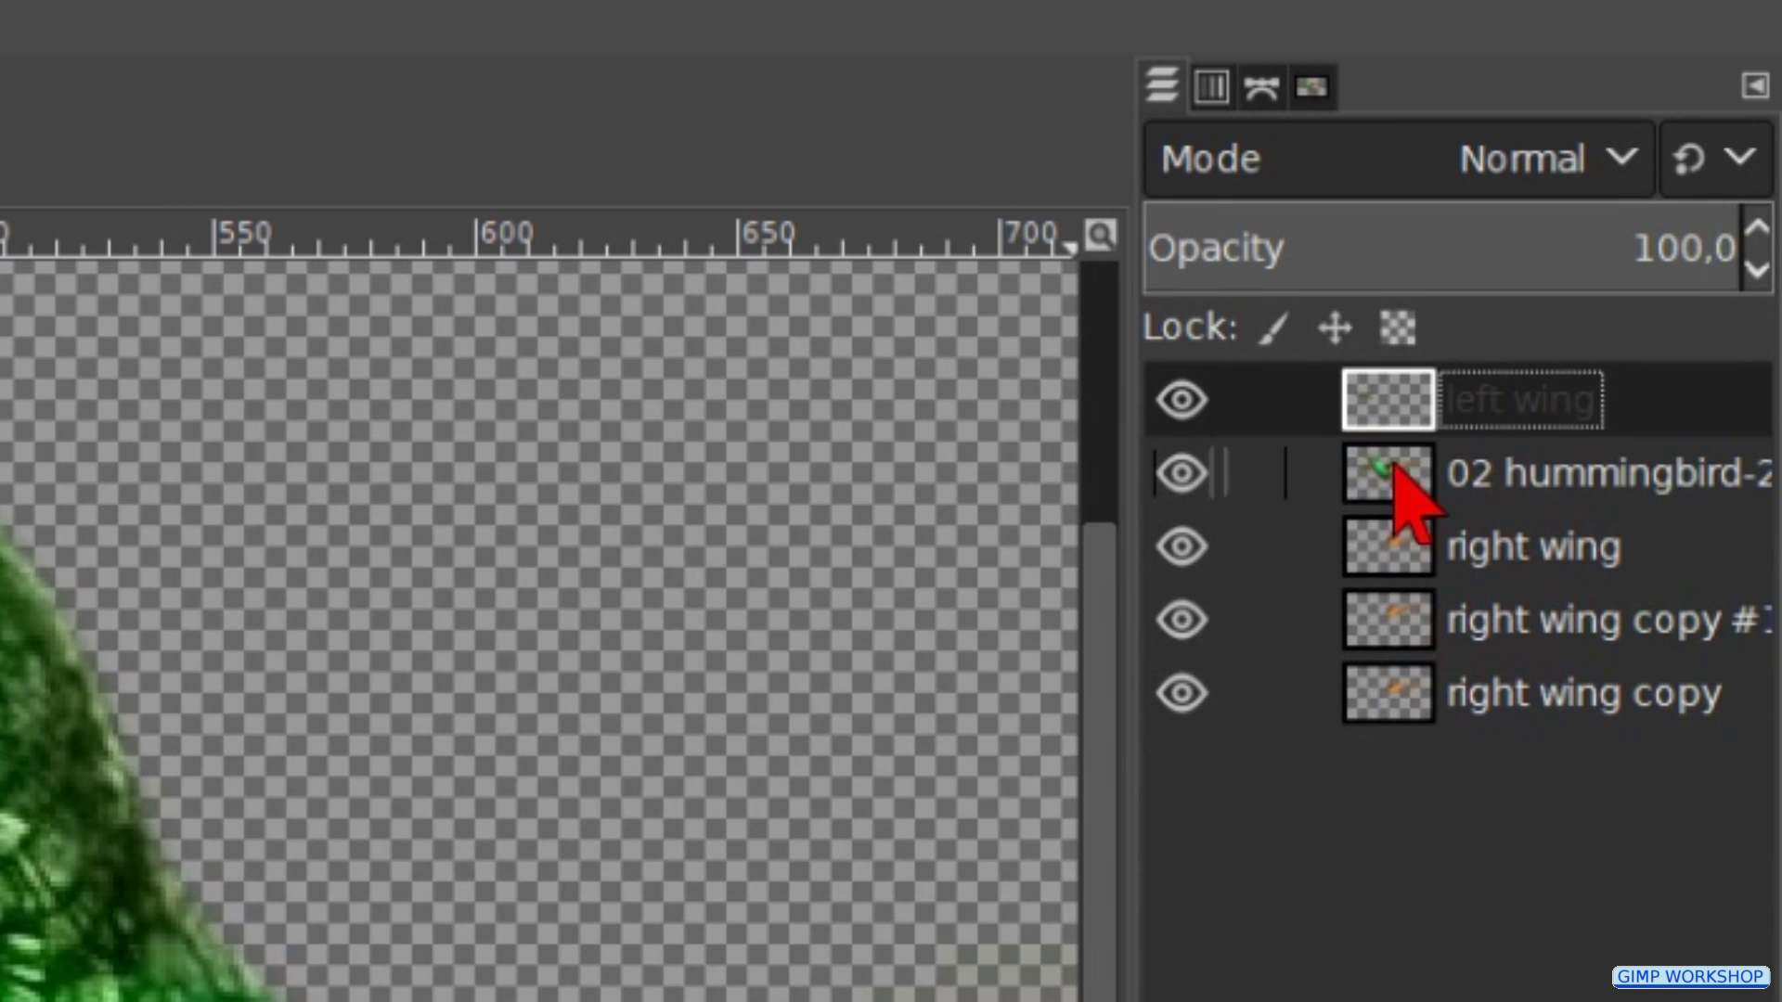
drag(1387, 403, 1384, 525)
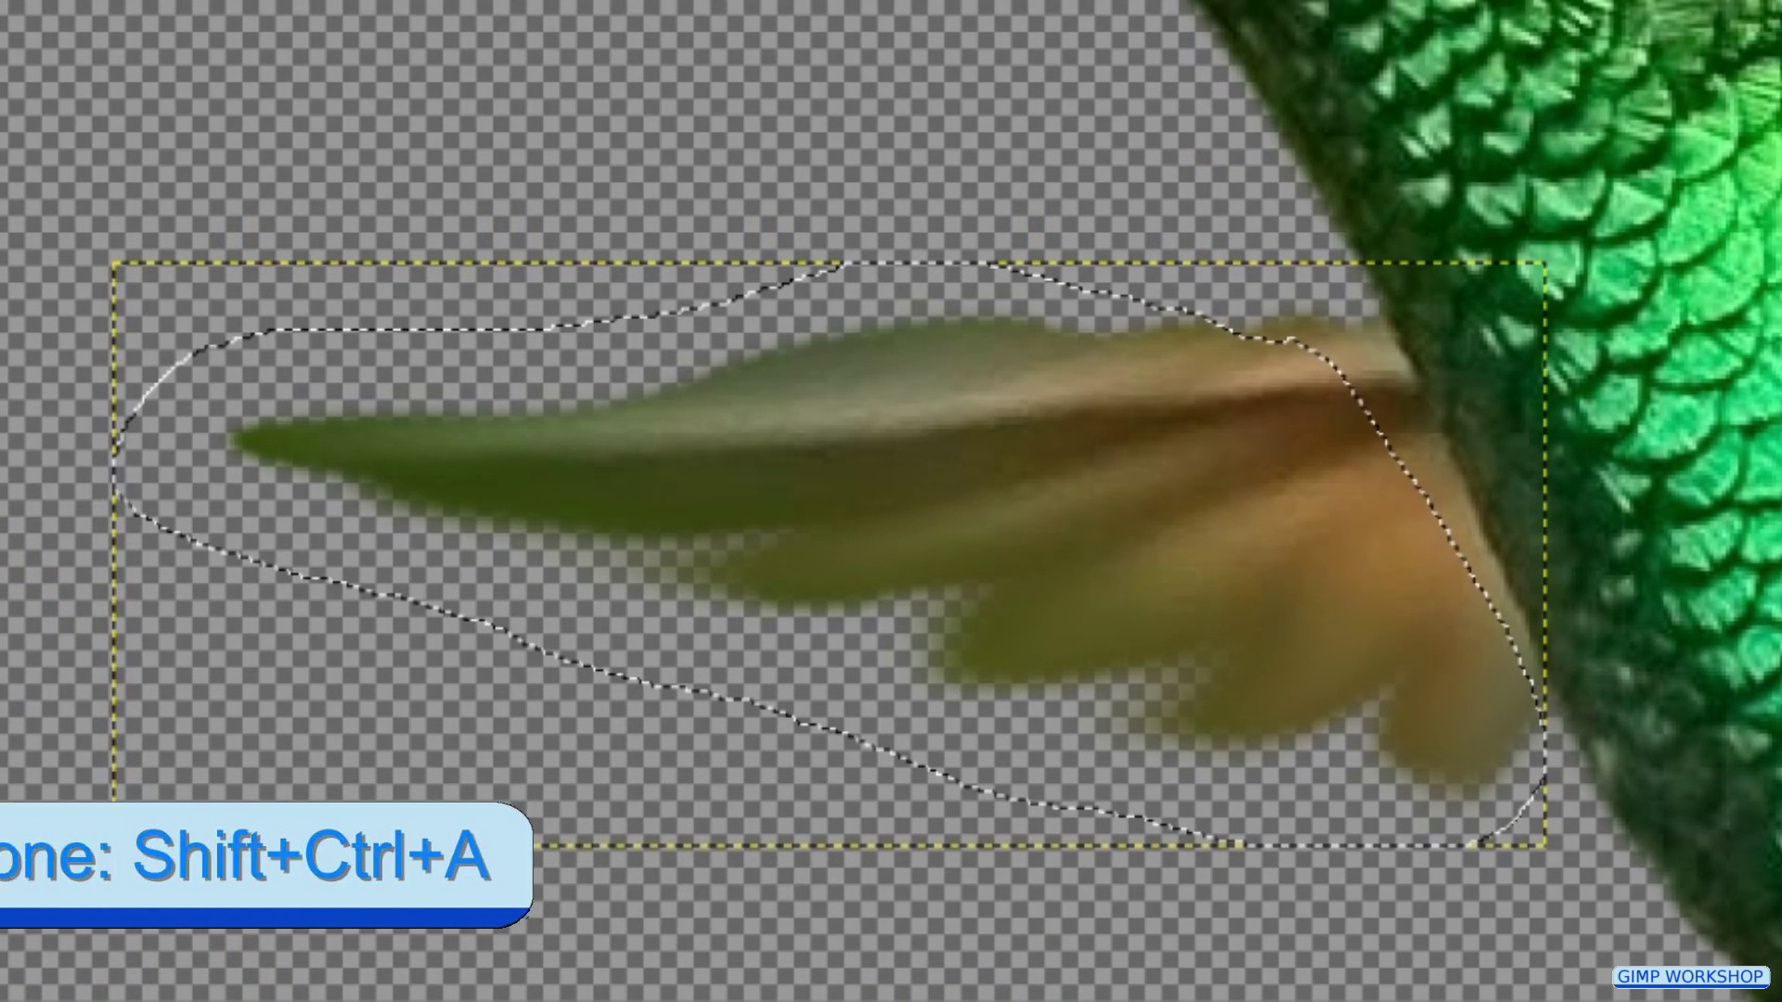
- Clear the selection and use Unified Transform to rotate the left wing layer about 1.4° counterclockwise and shift it slightly right and down
key(shift+ctrl+a)
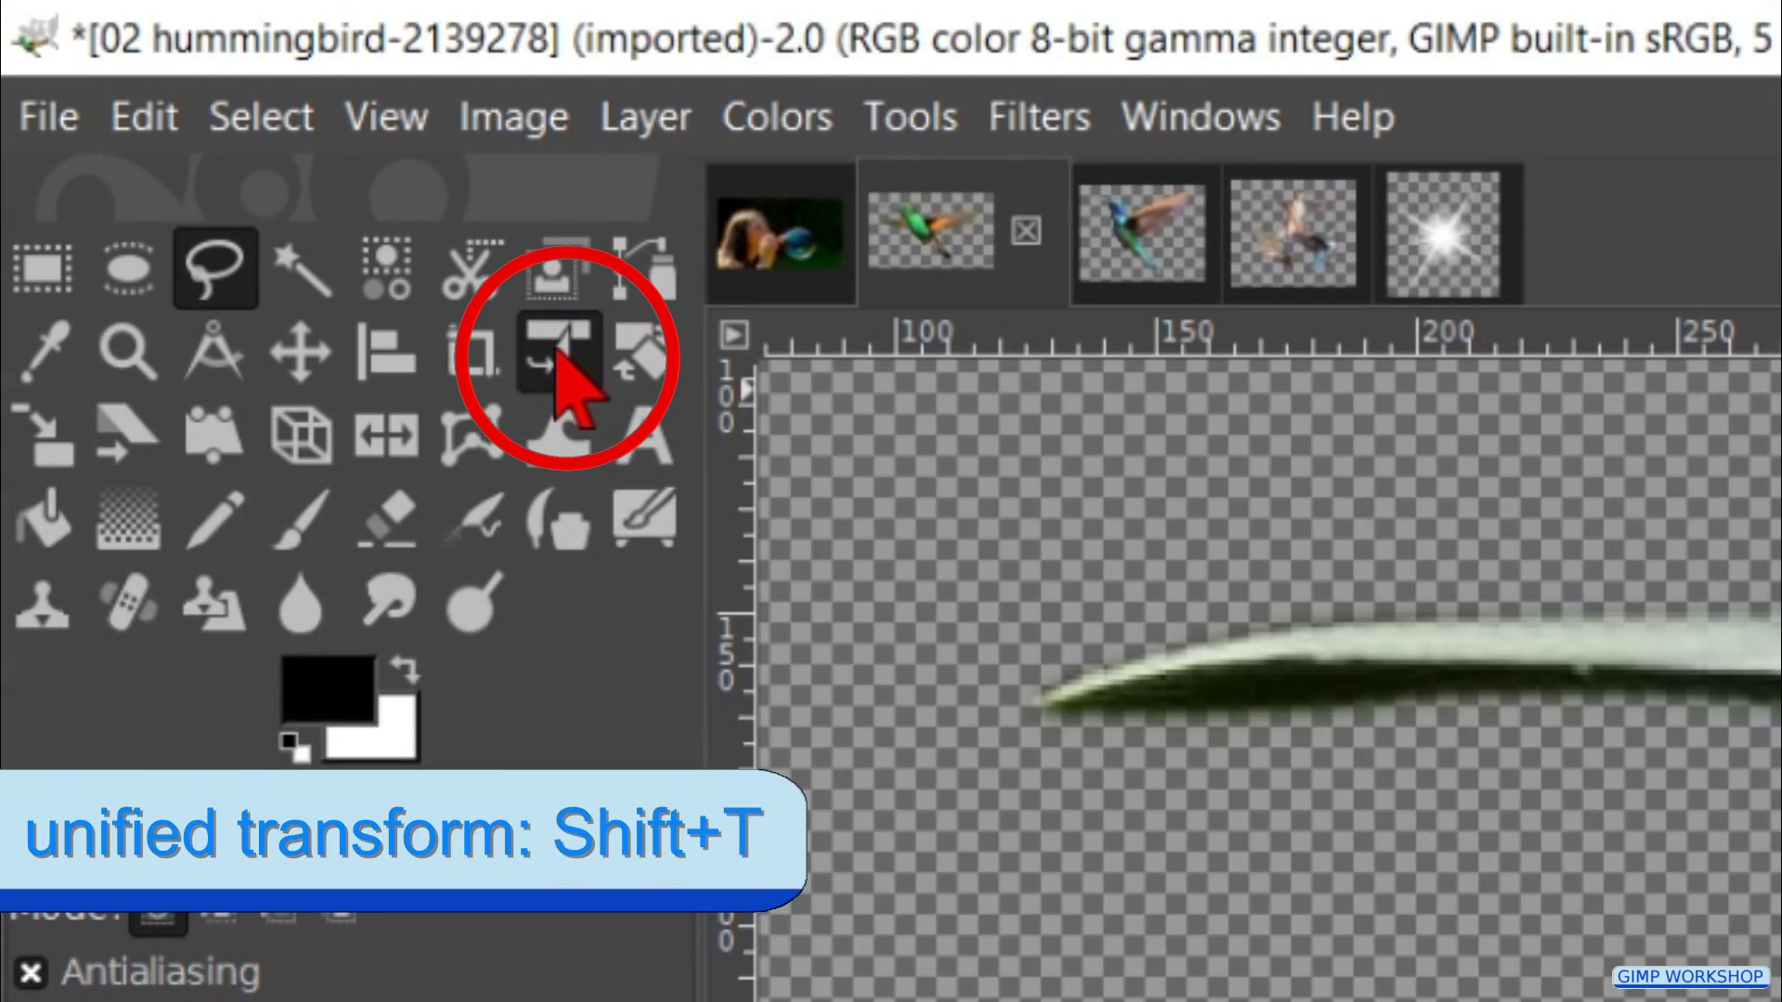
click(557, 351)
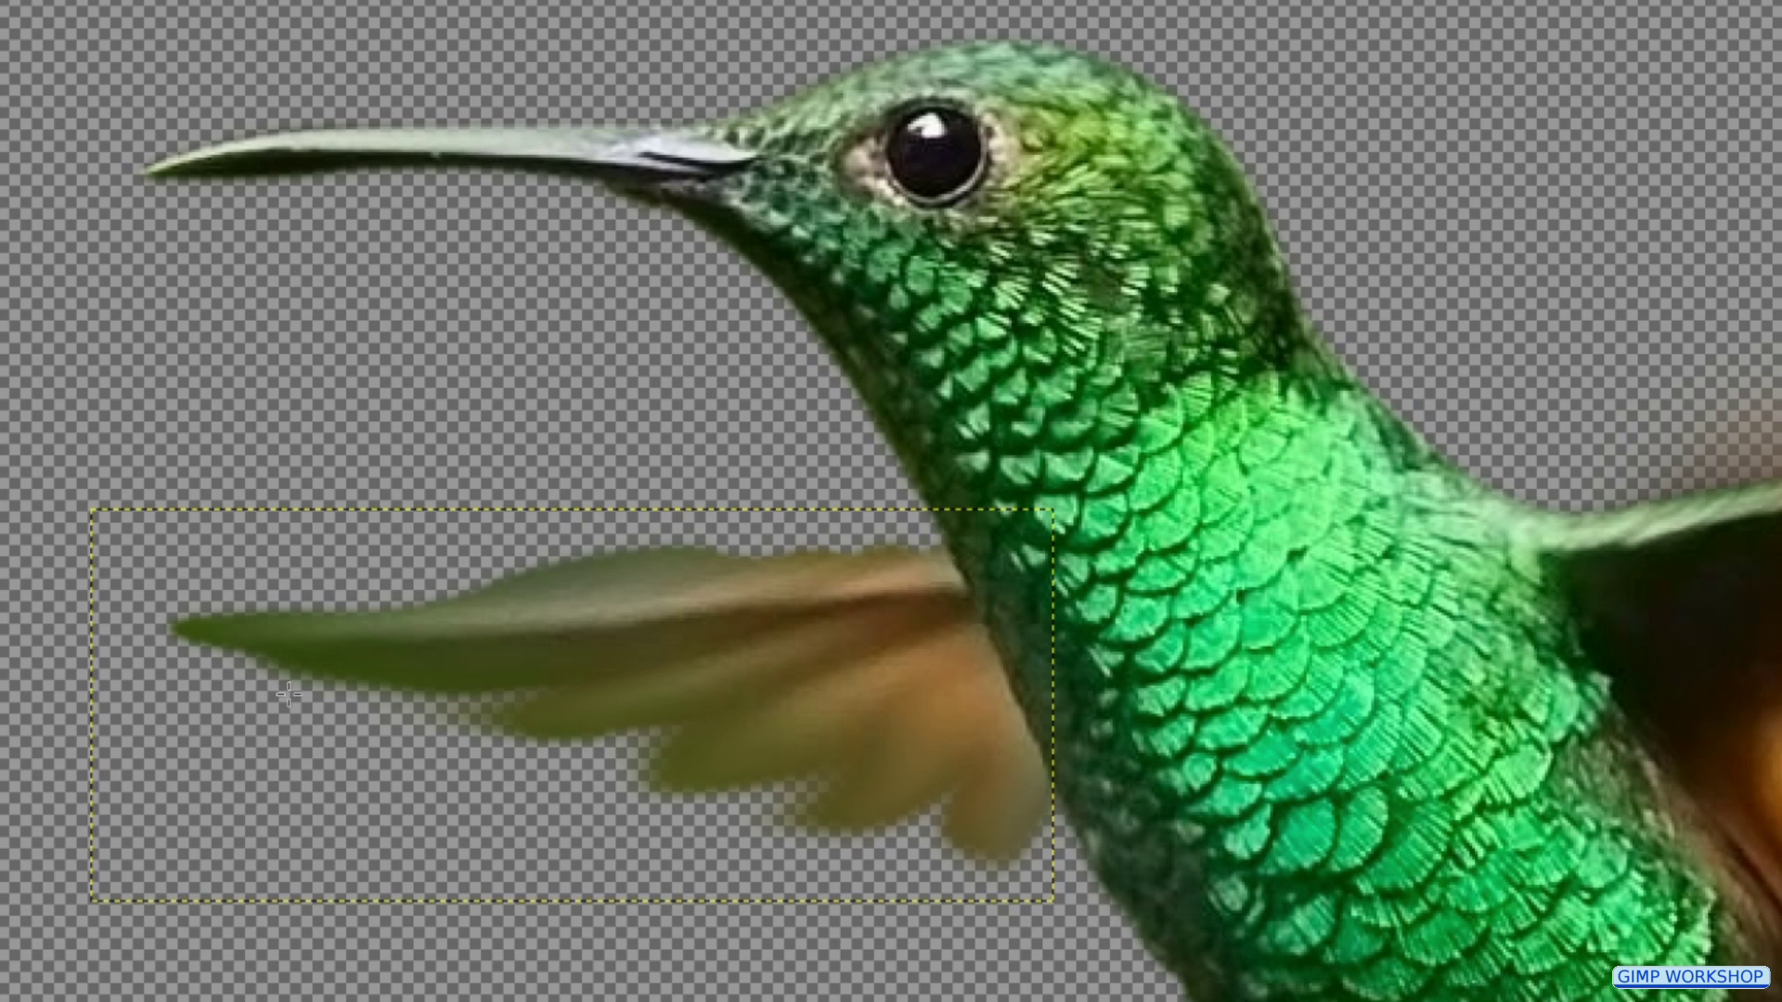
click(287, 695)
drag(302, 780, 324, 812)
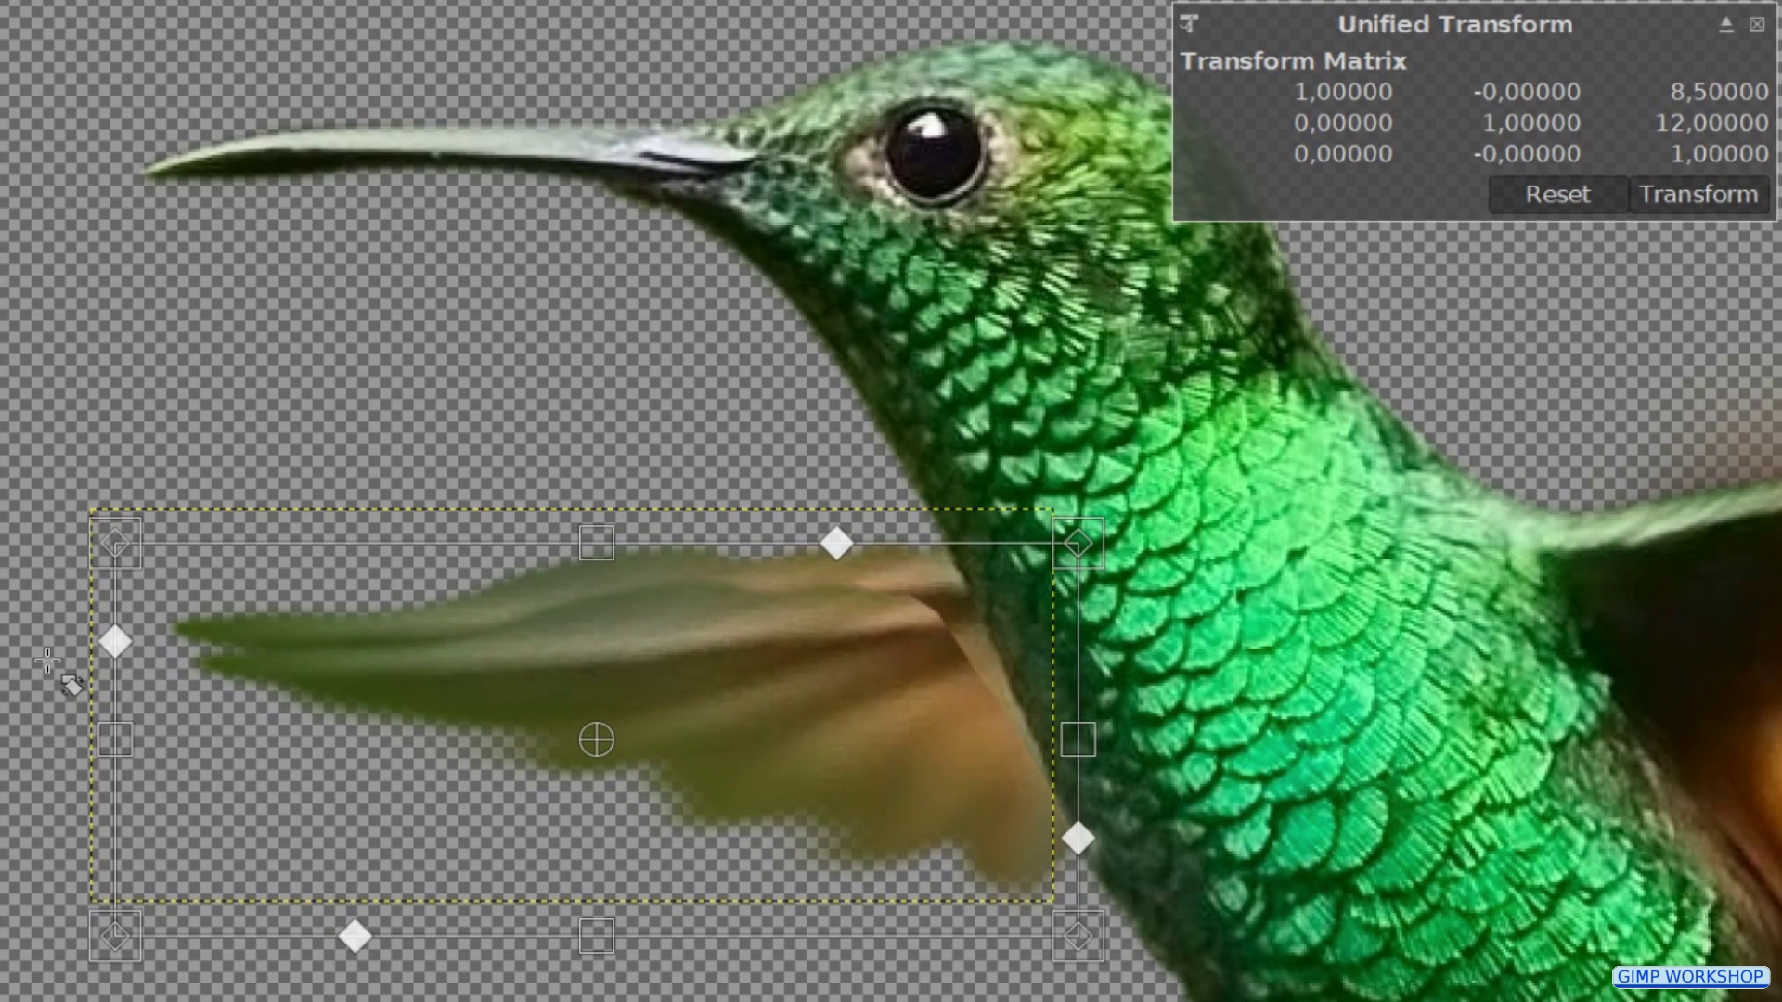
drag(47, 661, 48, 676)
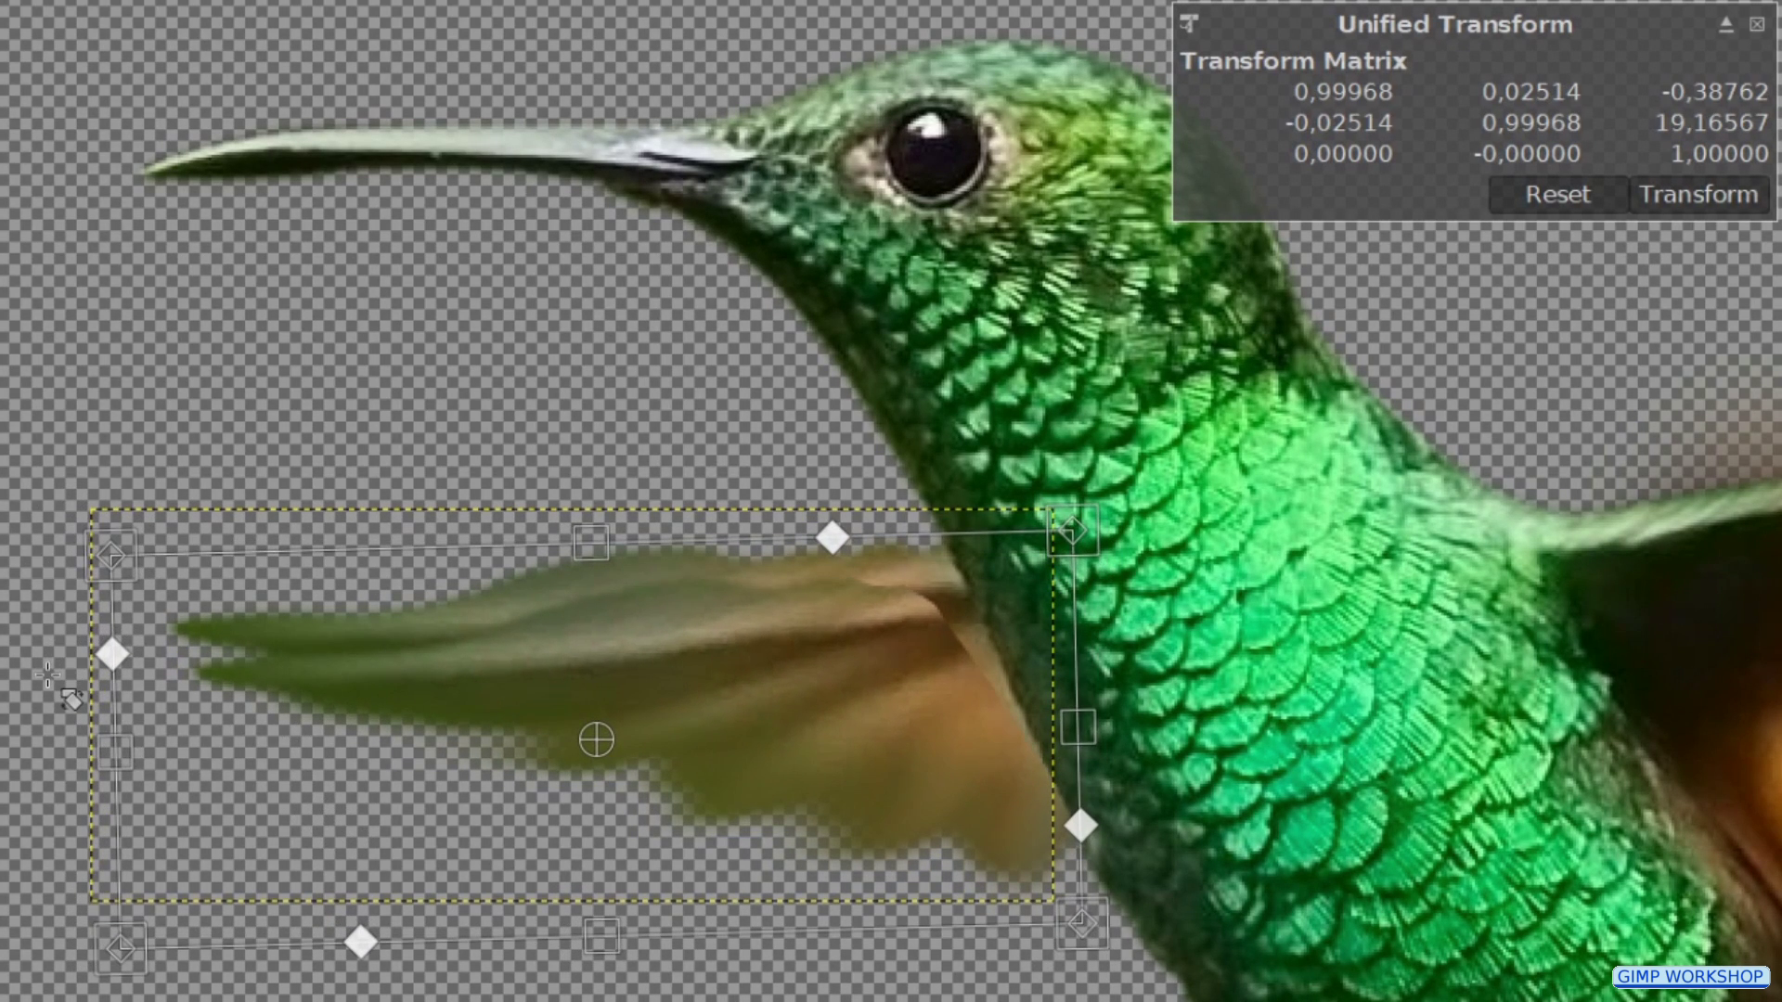
click(1714, 208)
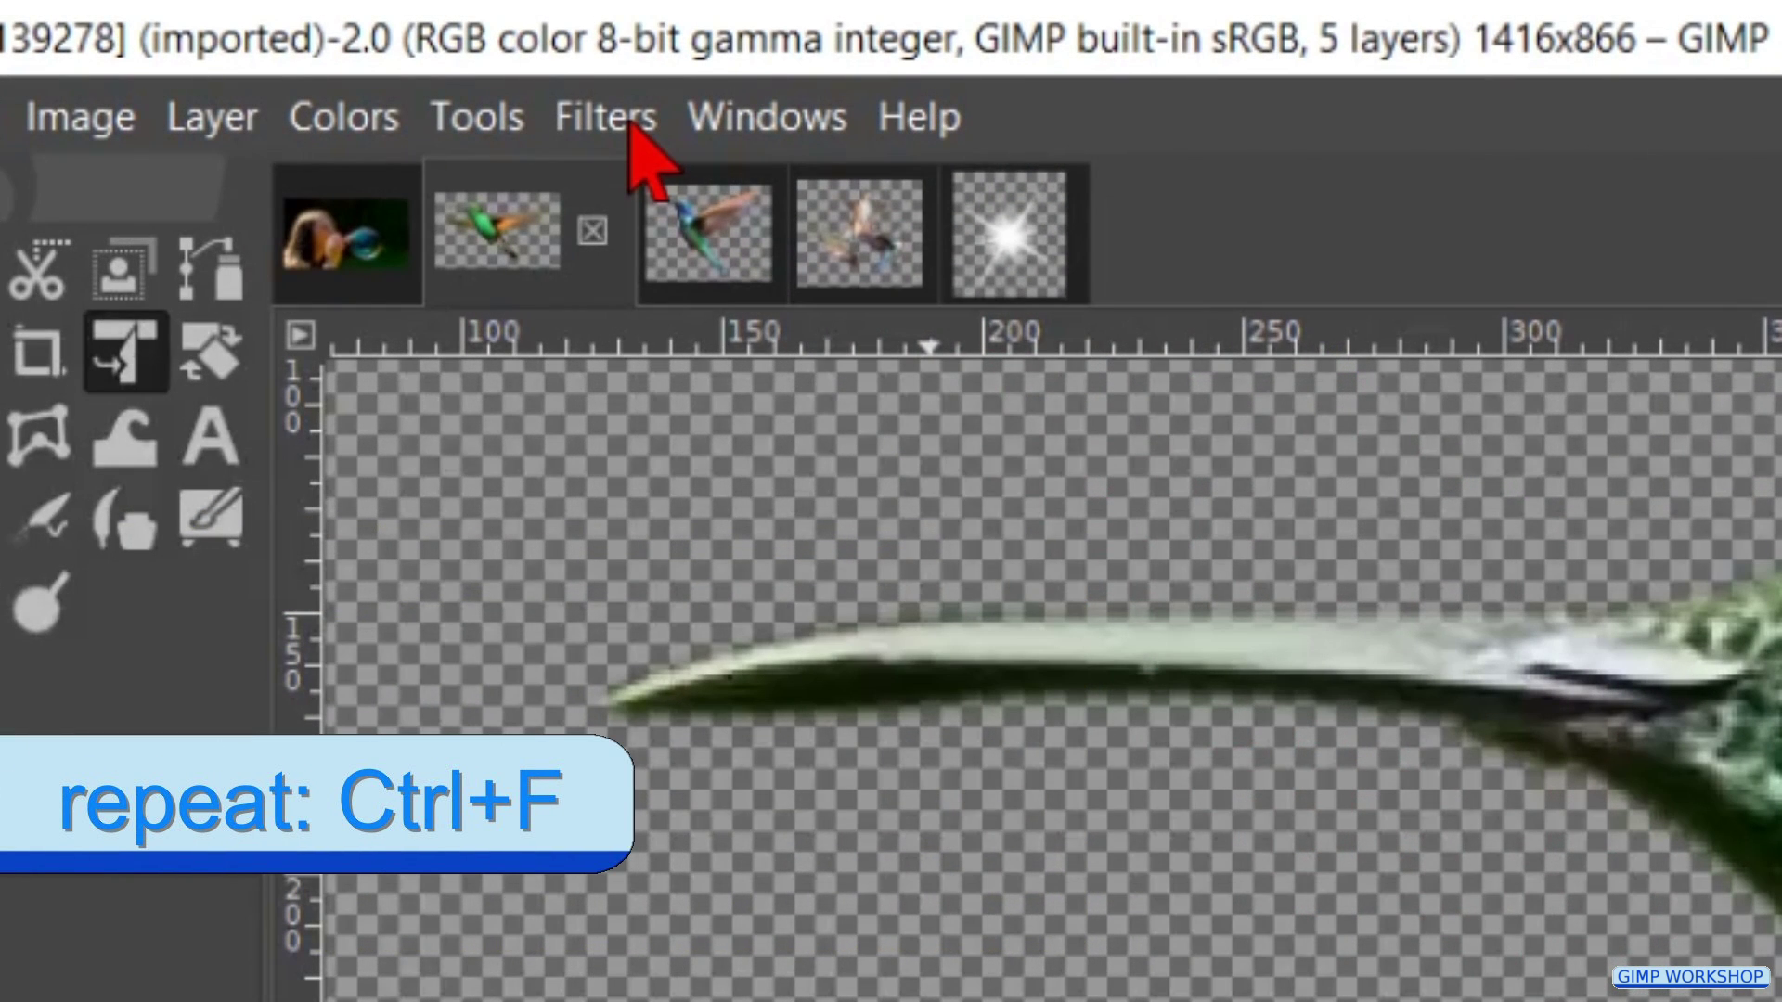
- Reapply the last blur filter to the left wing layer and set its opacity to 71.2
click(636, 130)
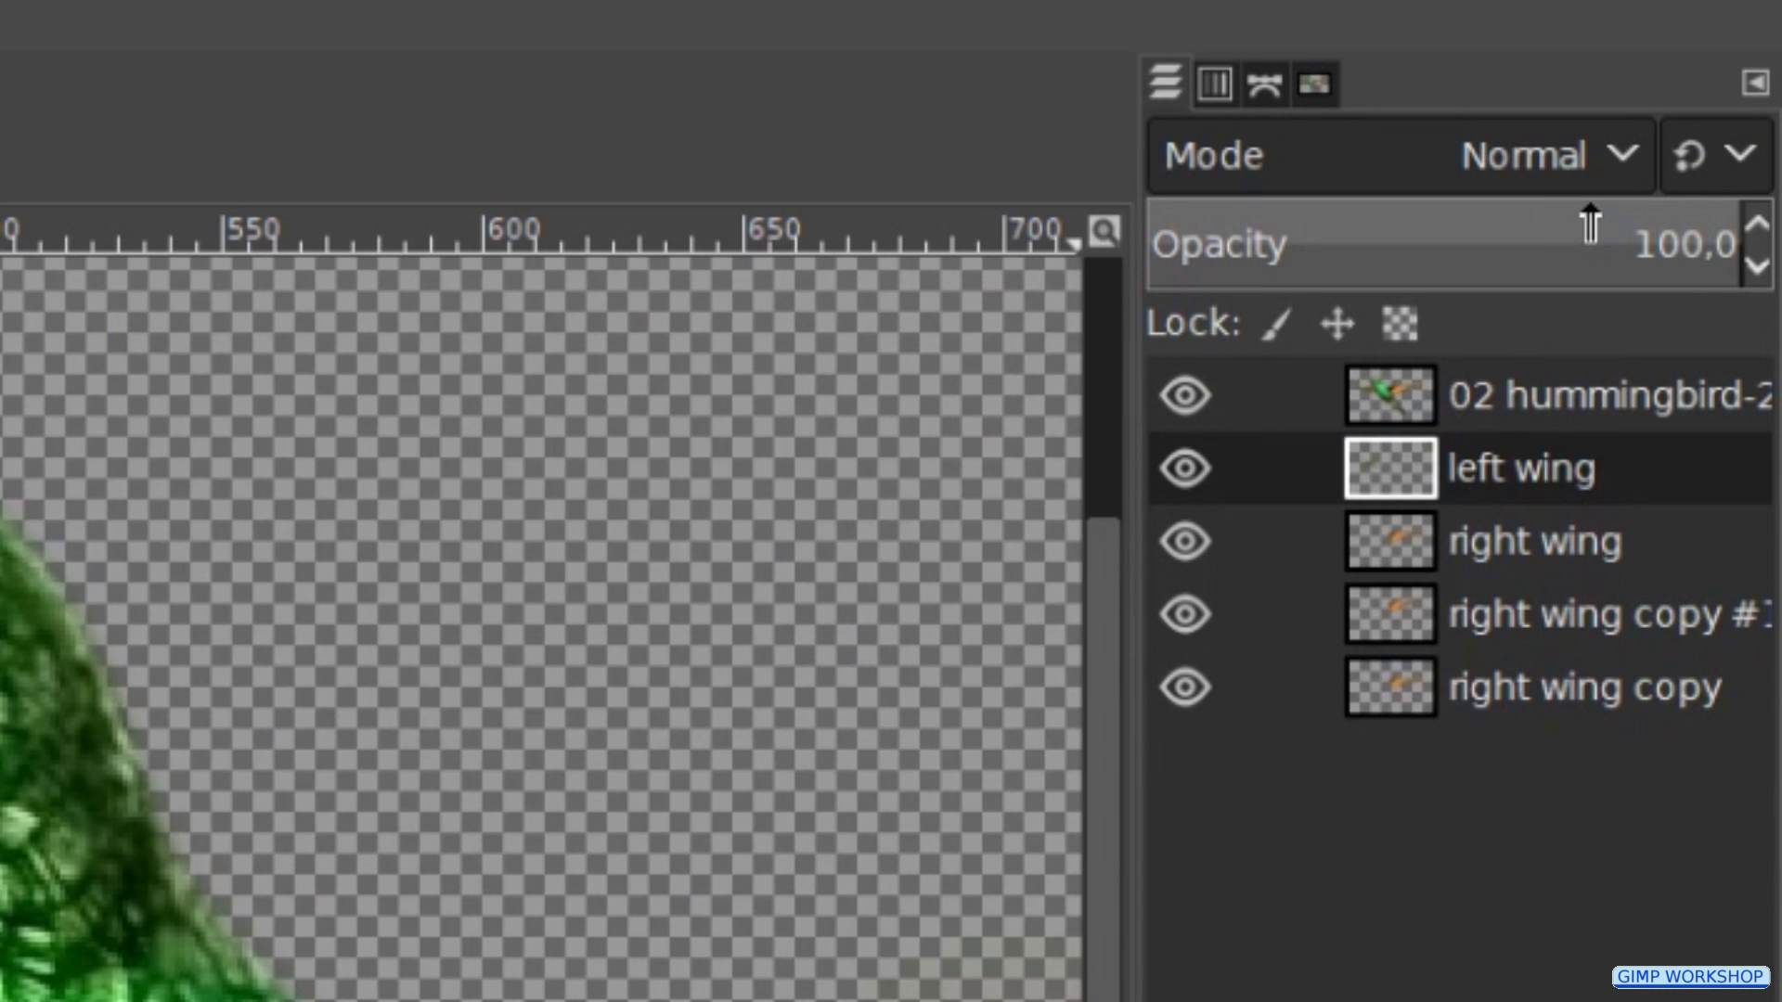
click(1590, 222)
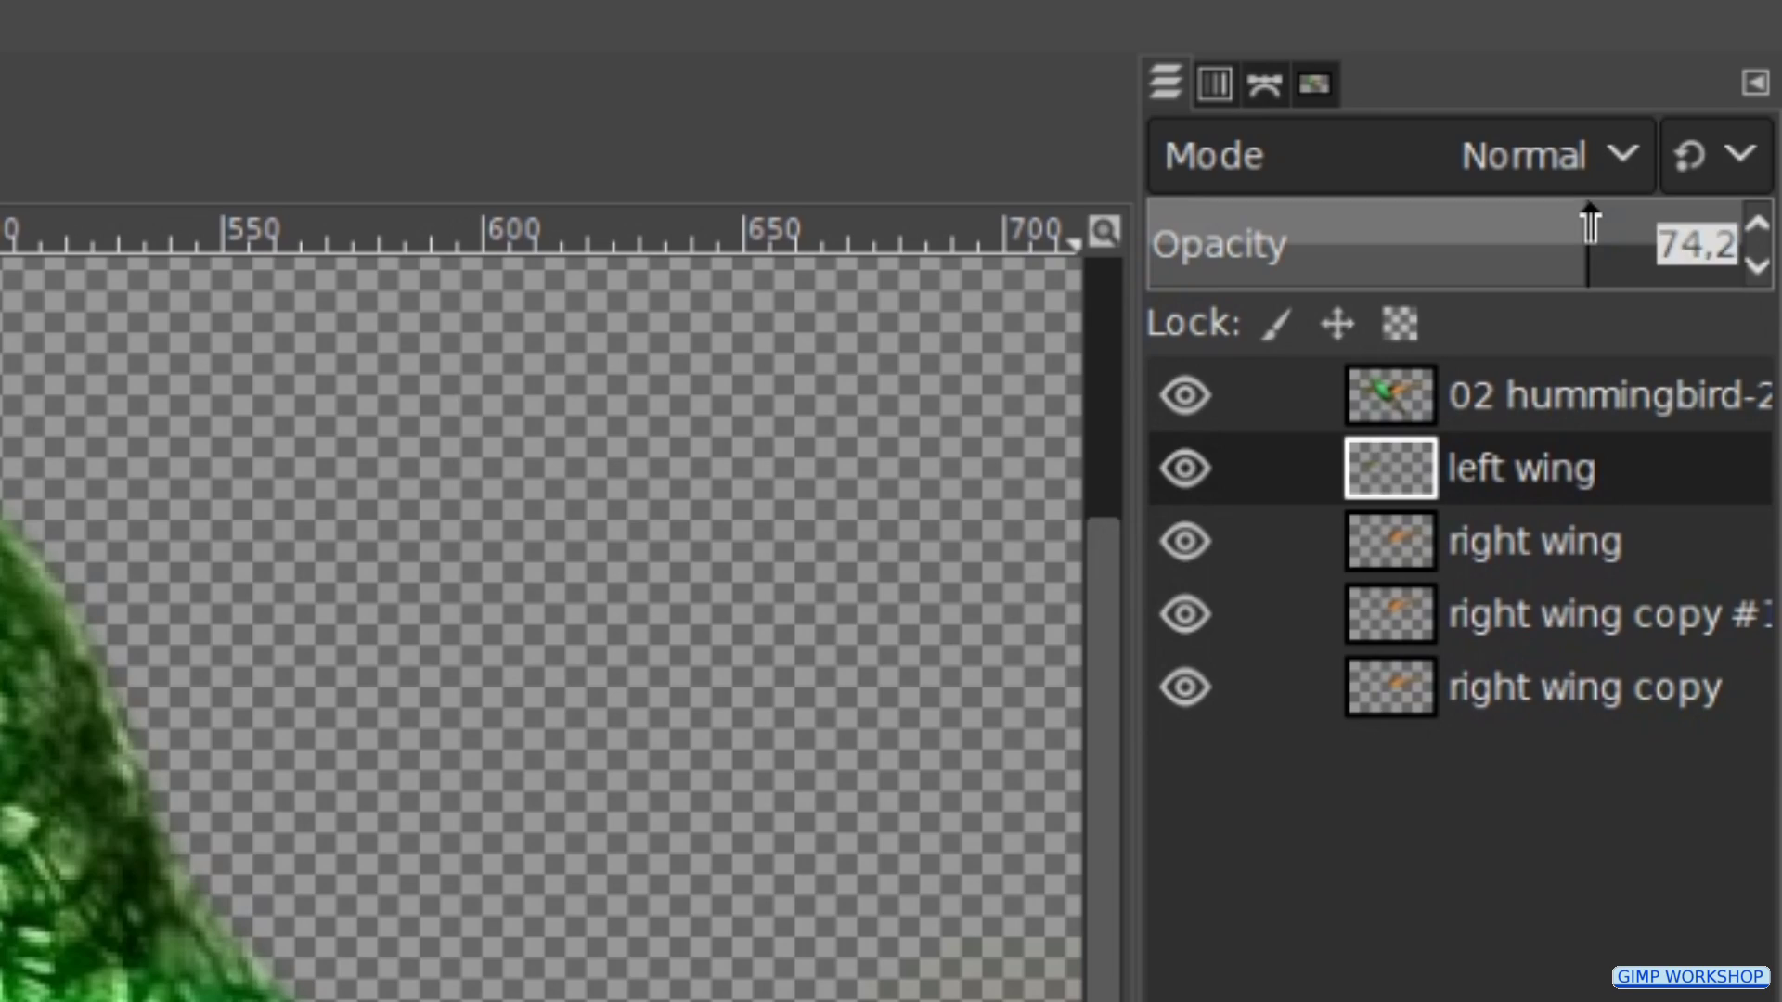
drag(1590, 223, 1571, 223)
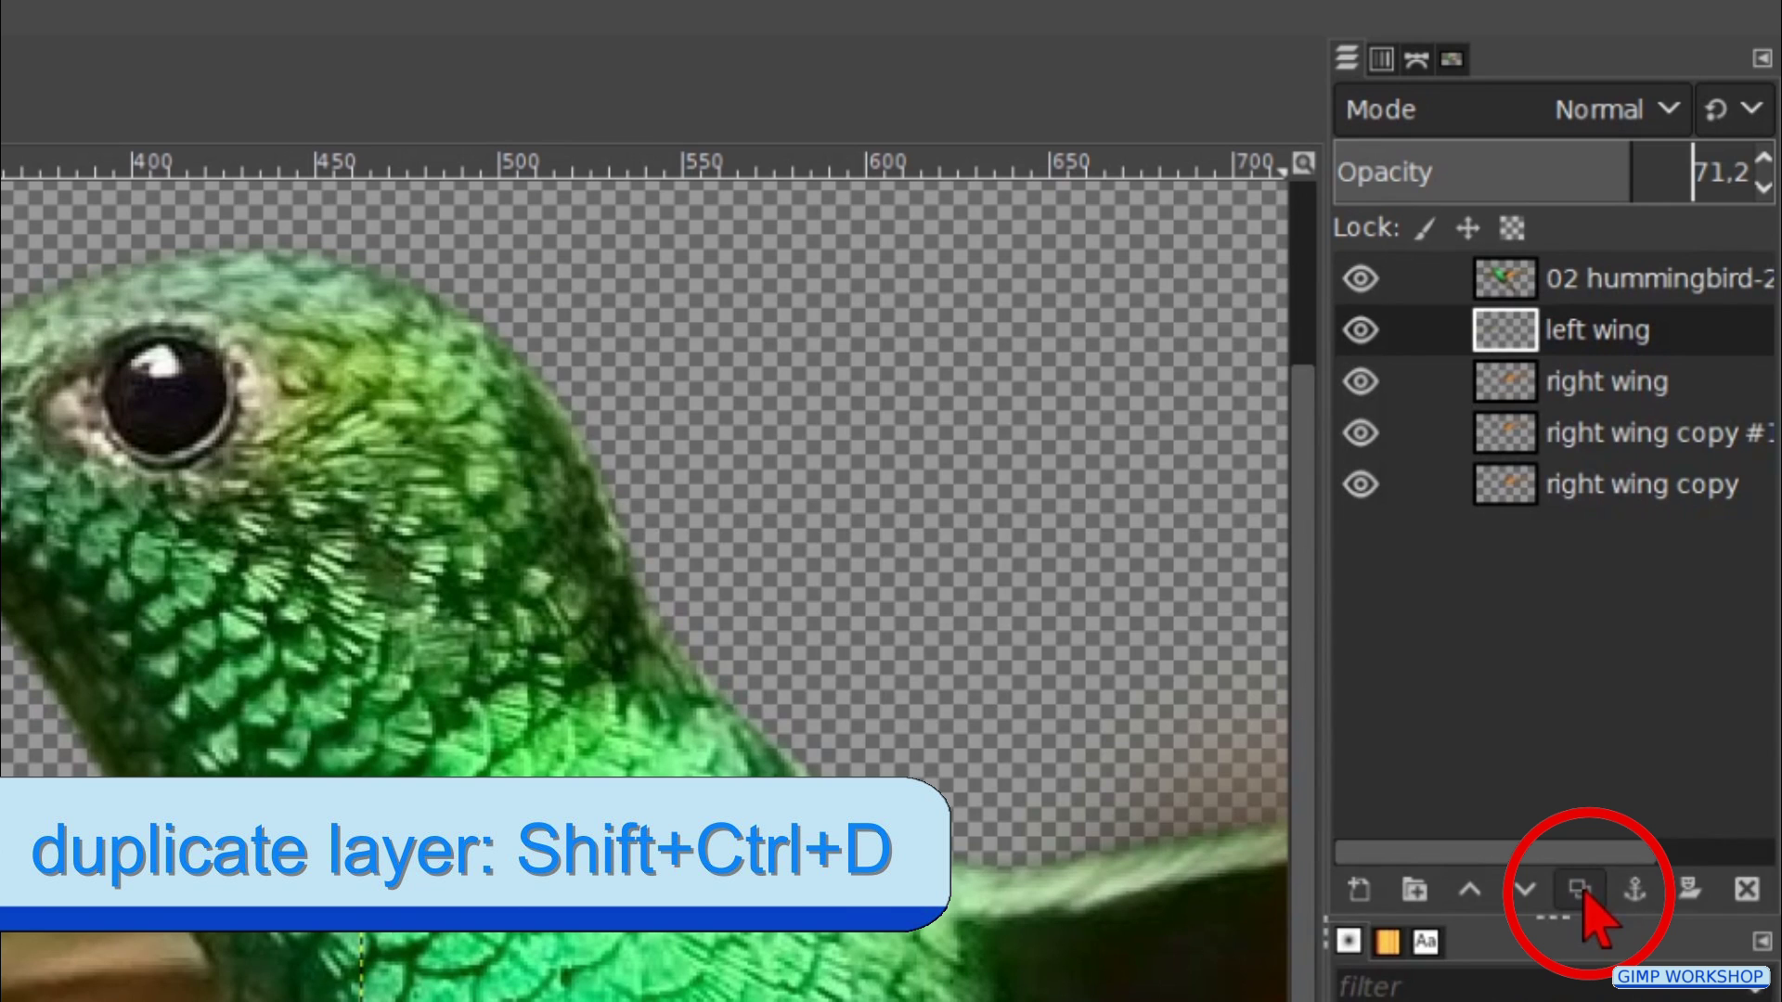
- Duplicate the left wing layer and set the copy's opacity to 52.8
click(1581, 891)
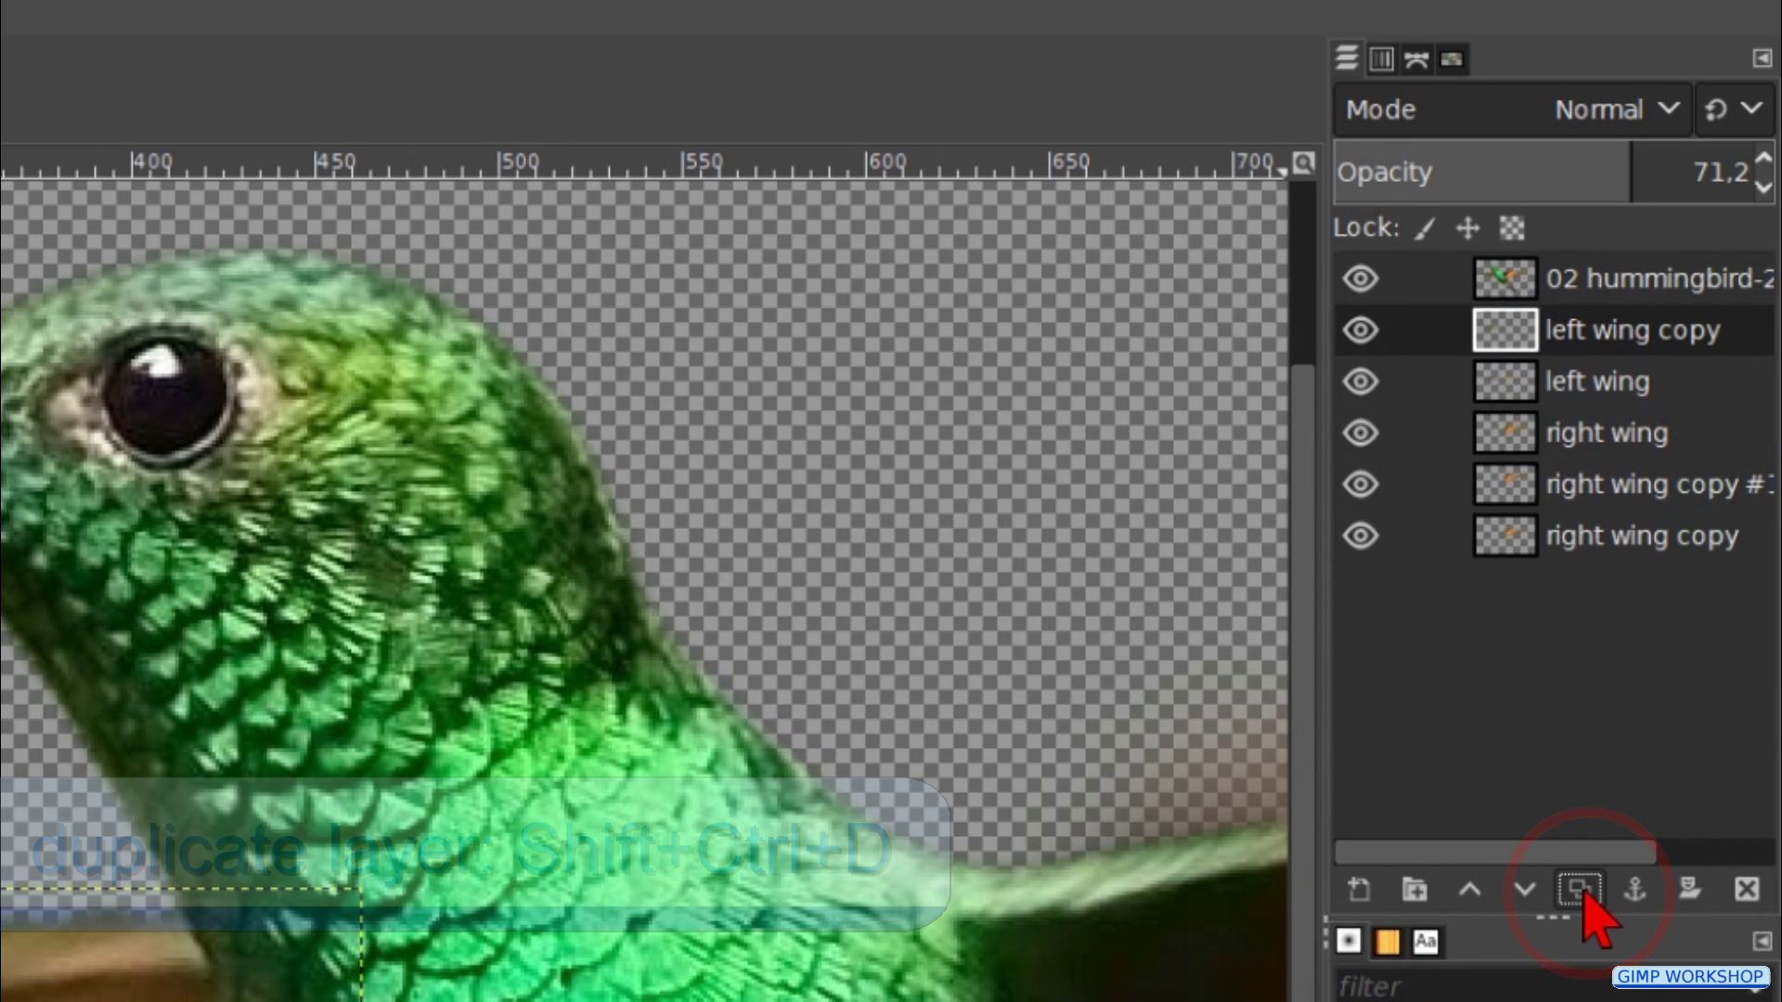
click(1581, 160)
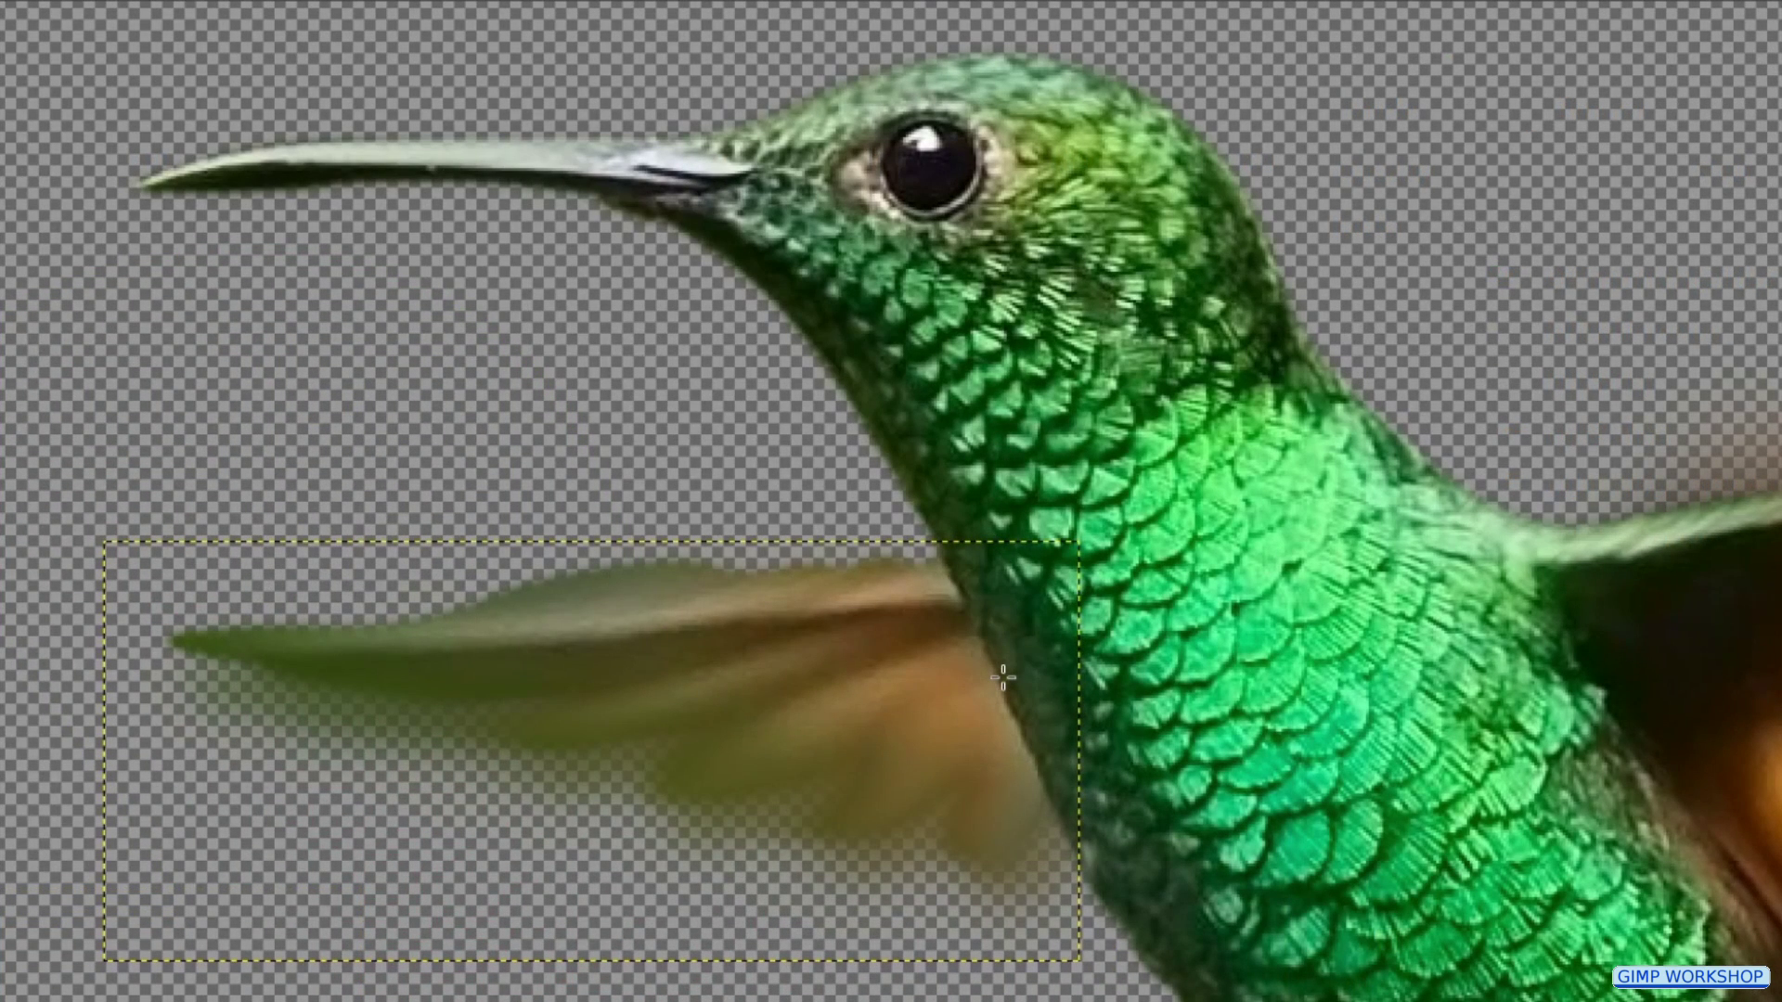
- Use Unified Transform to rotate the left wing copy about 3.3° counterclockwise and shift it down, and reapply the blur filter
click(1003, 678)
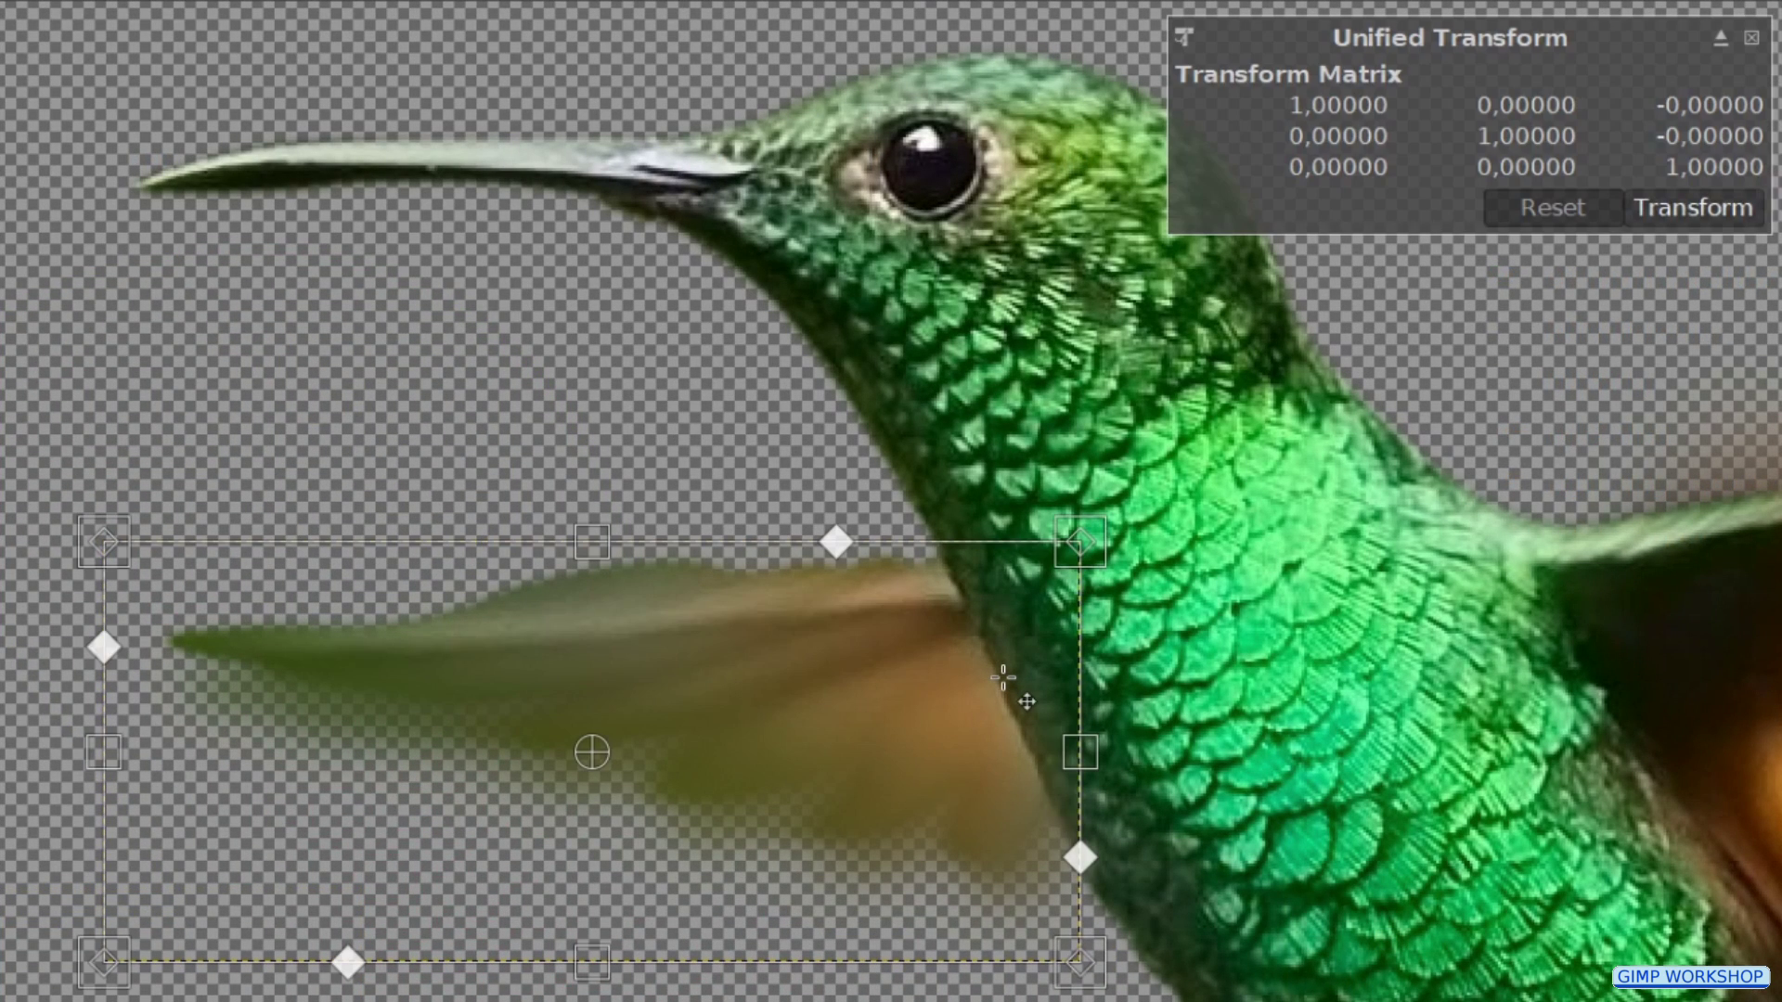
drag(1002, 677, 829, 738)
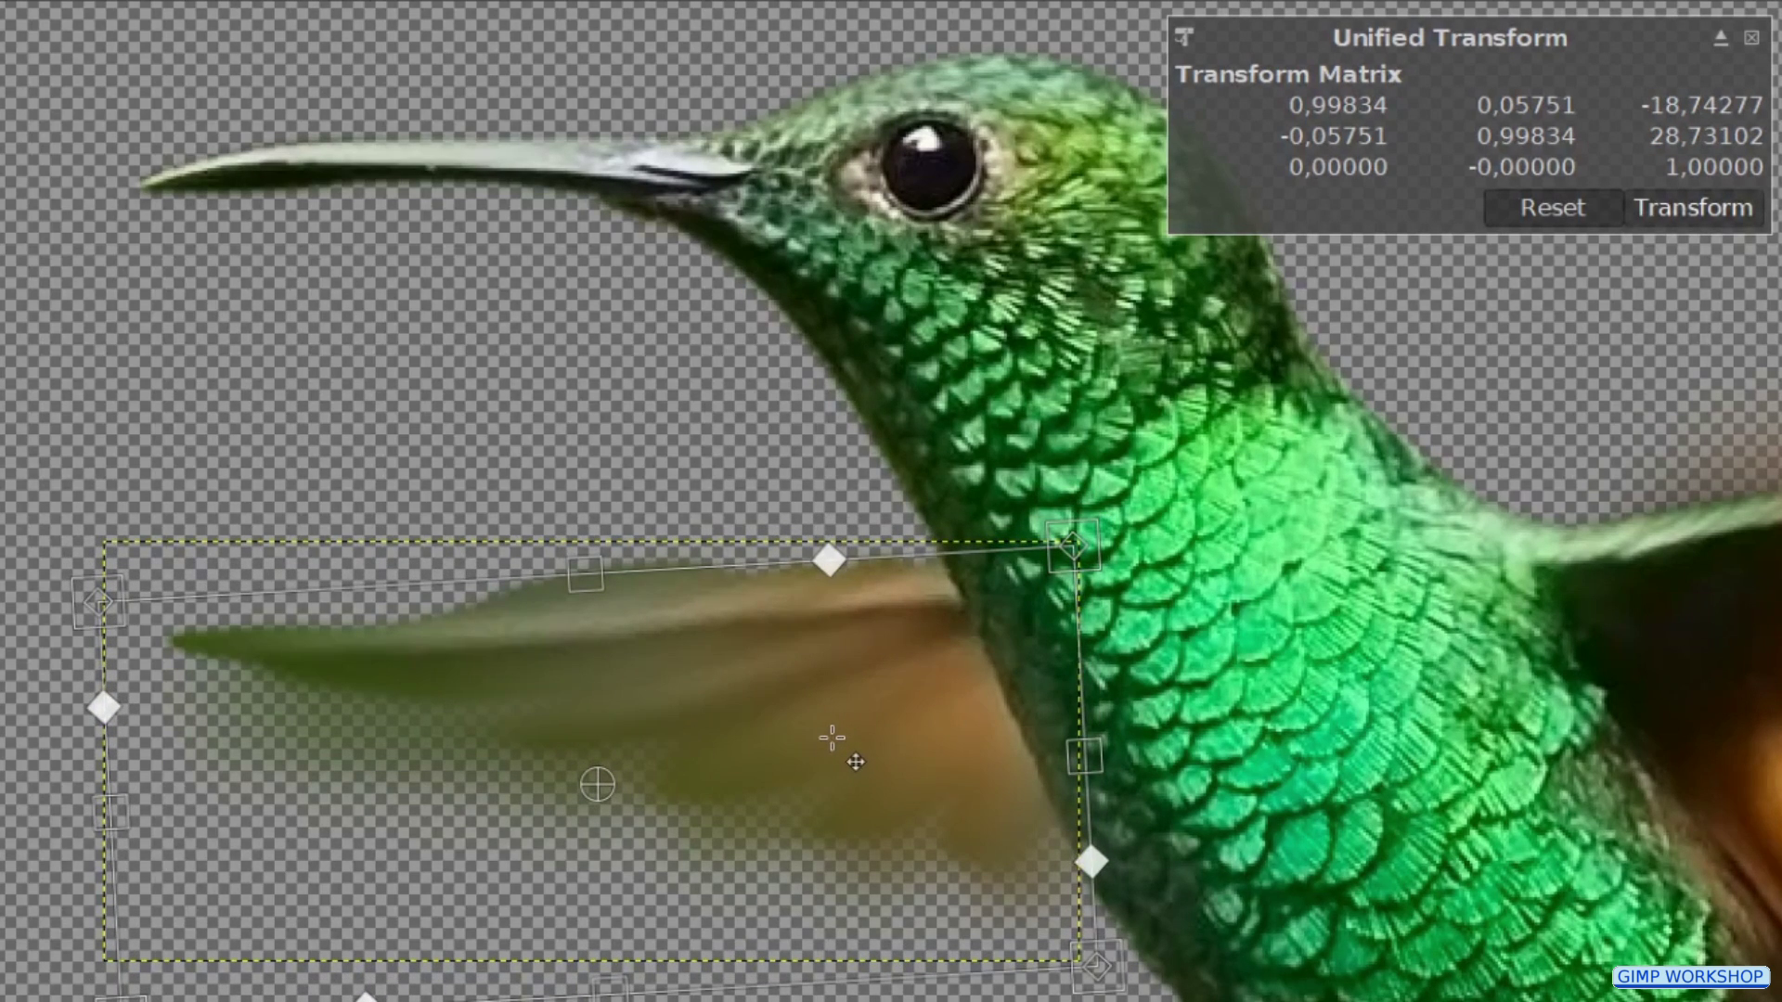
click(1701, 214)
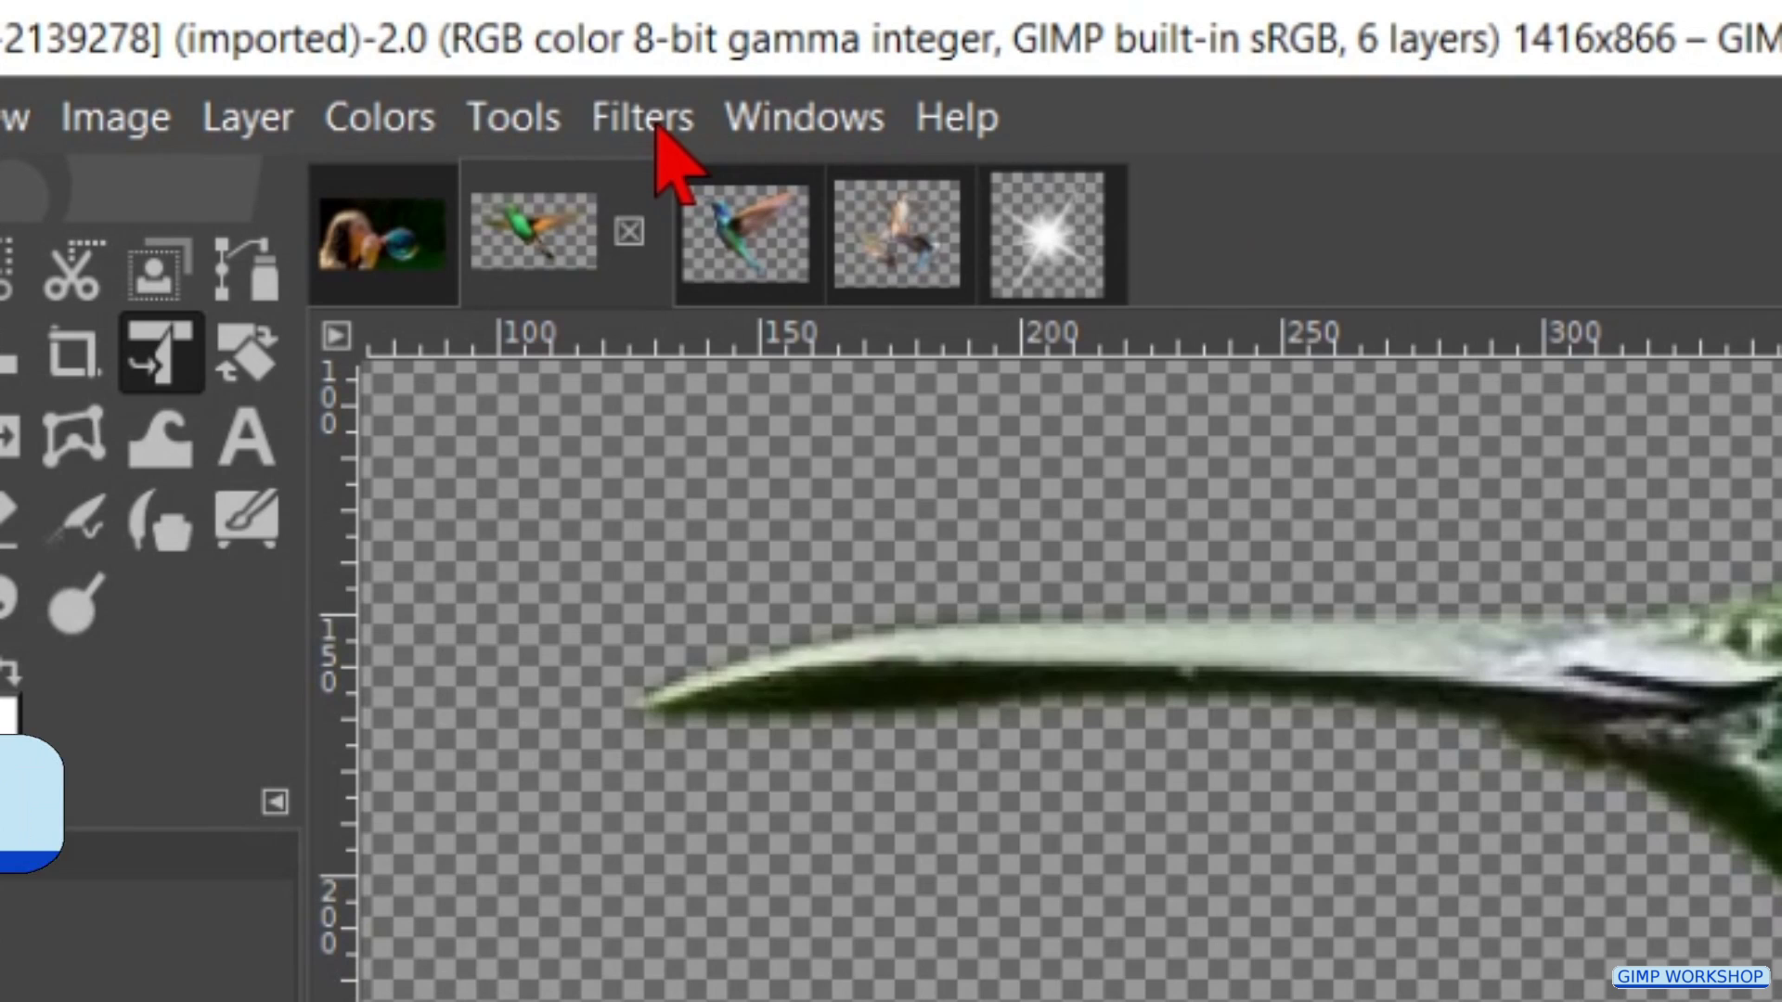
click(650, 122)
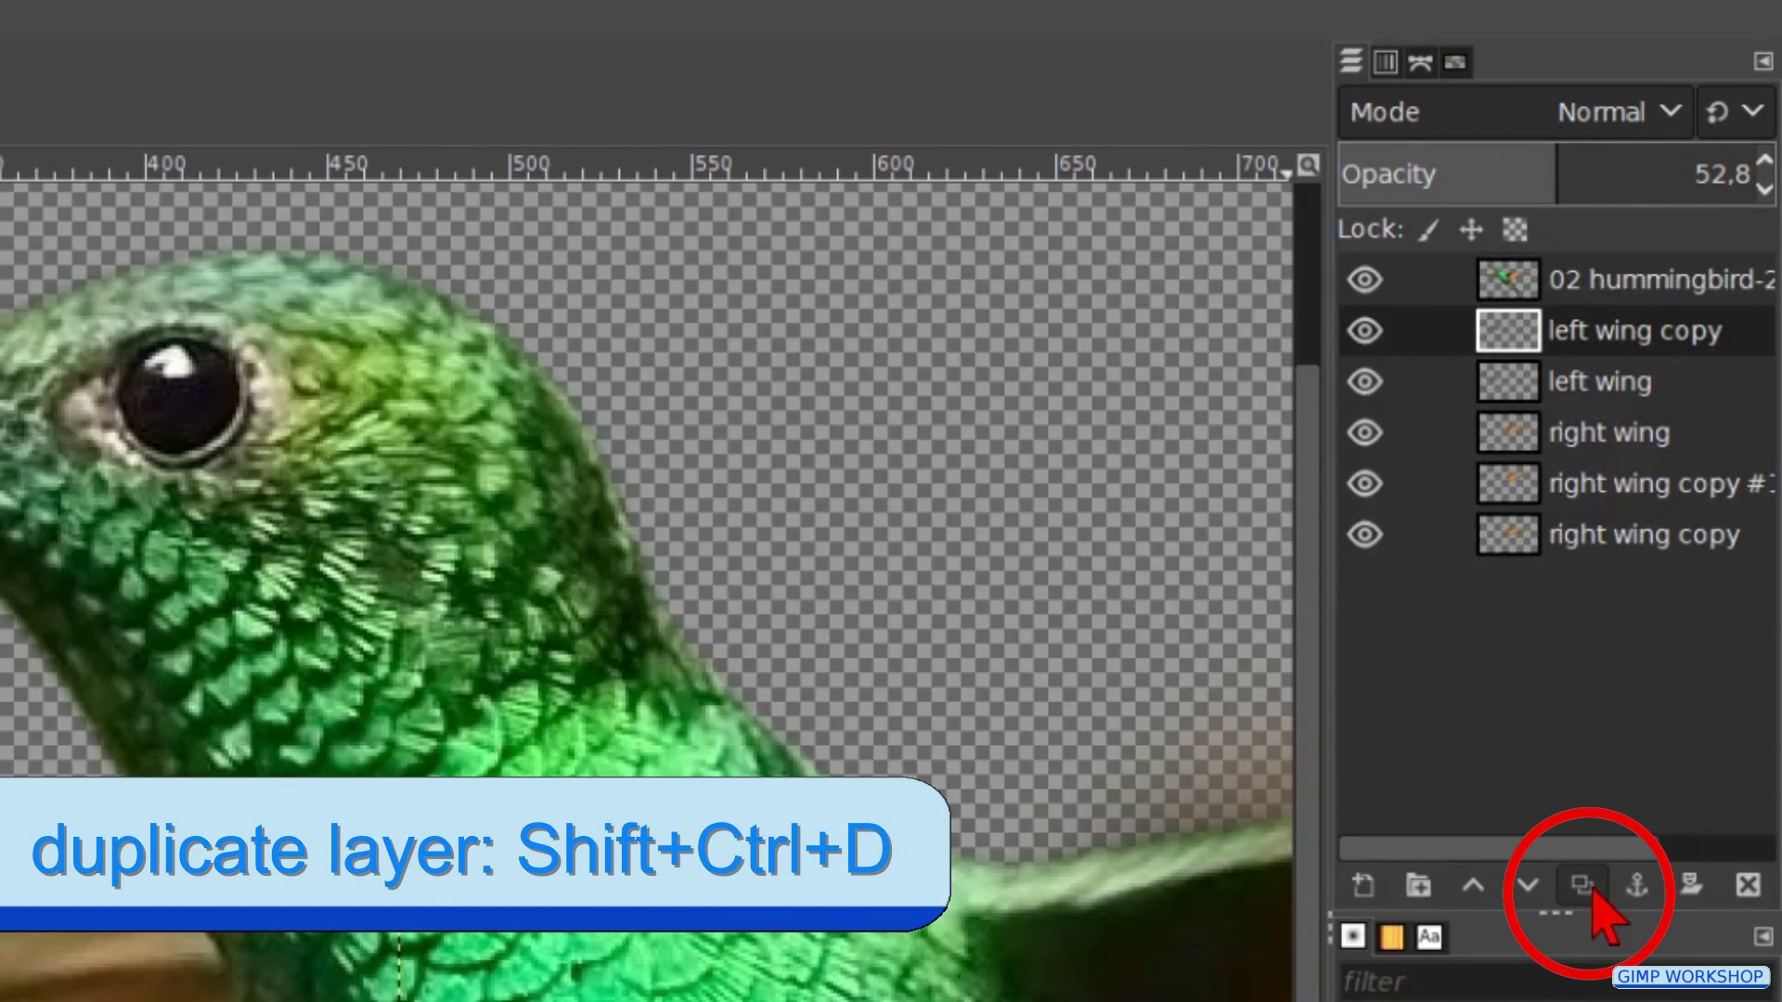
- Duplicate the left wing copy and use Unified Transform to rotate the duplicate about 3.5° clockwise and shift it up and slightly left
click(1582, 887)
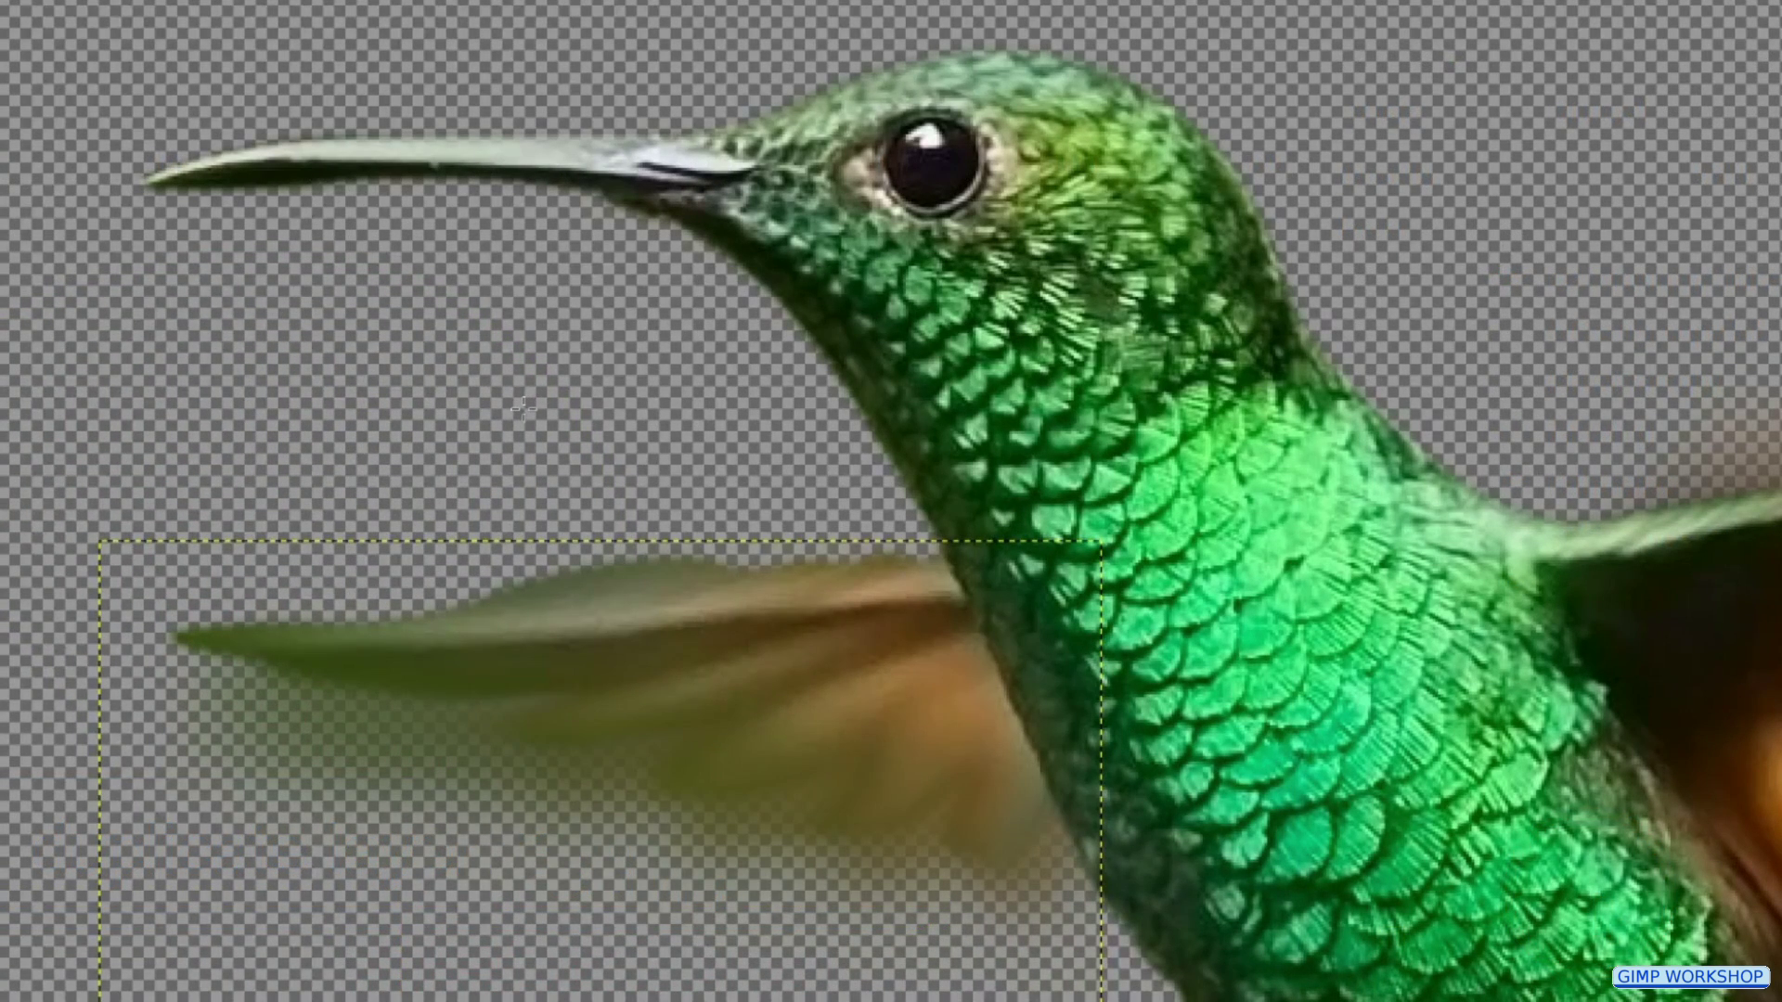
click(523, 408)
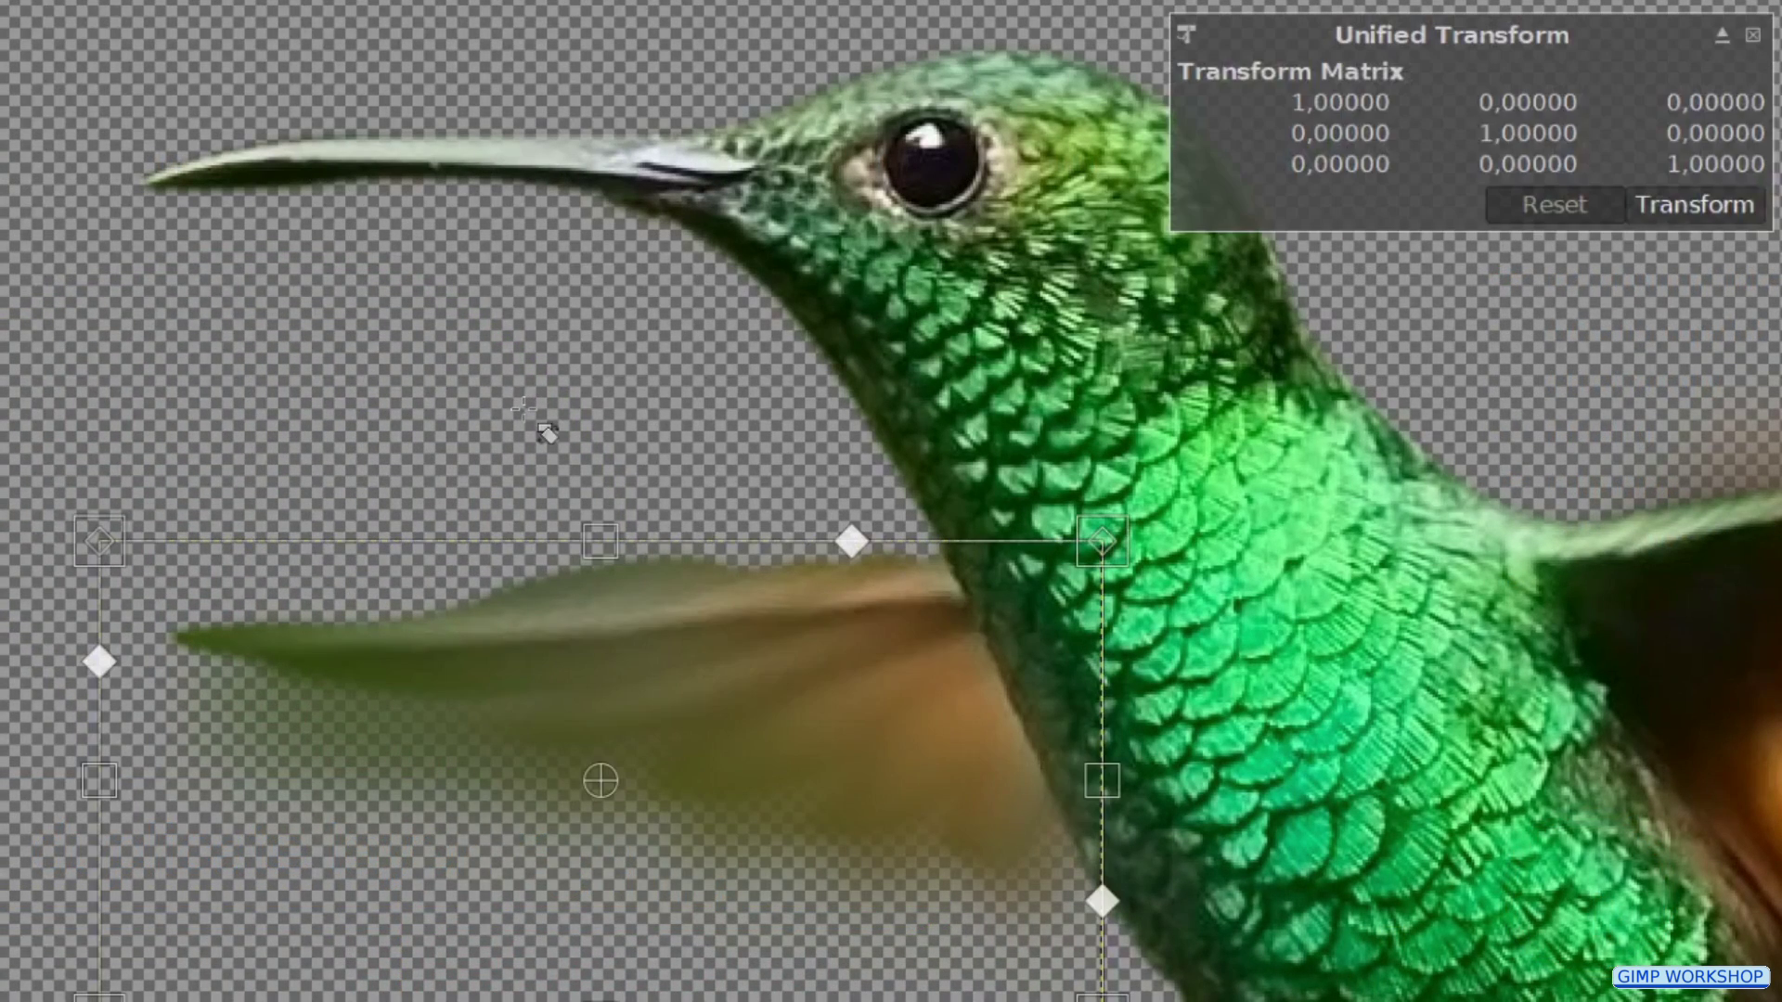
drag(520, 409, 402, 381)
drag(816, 743, 790, 630)
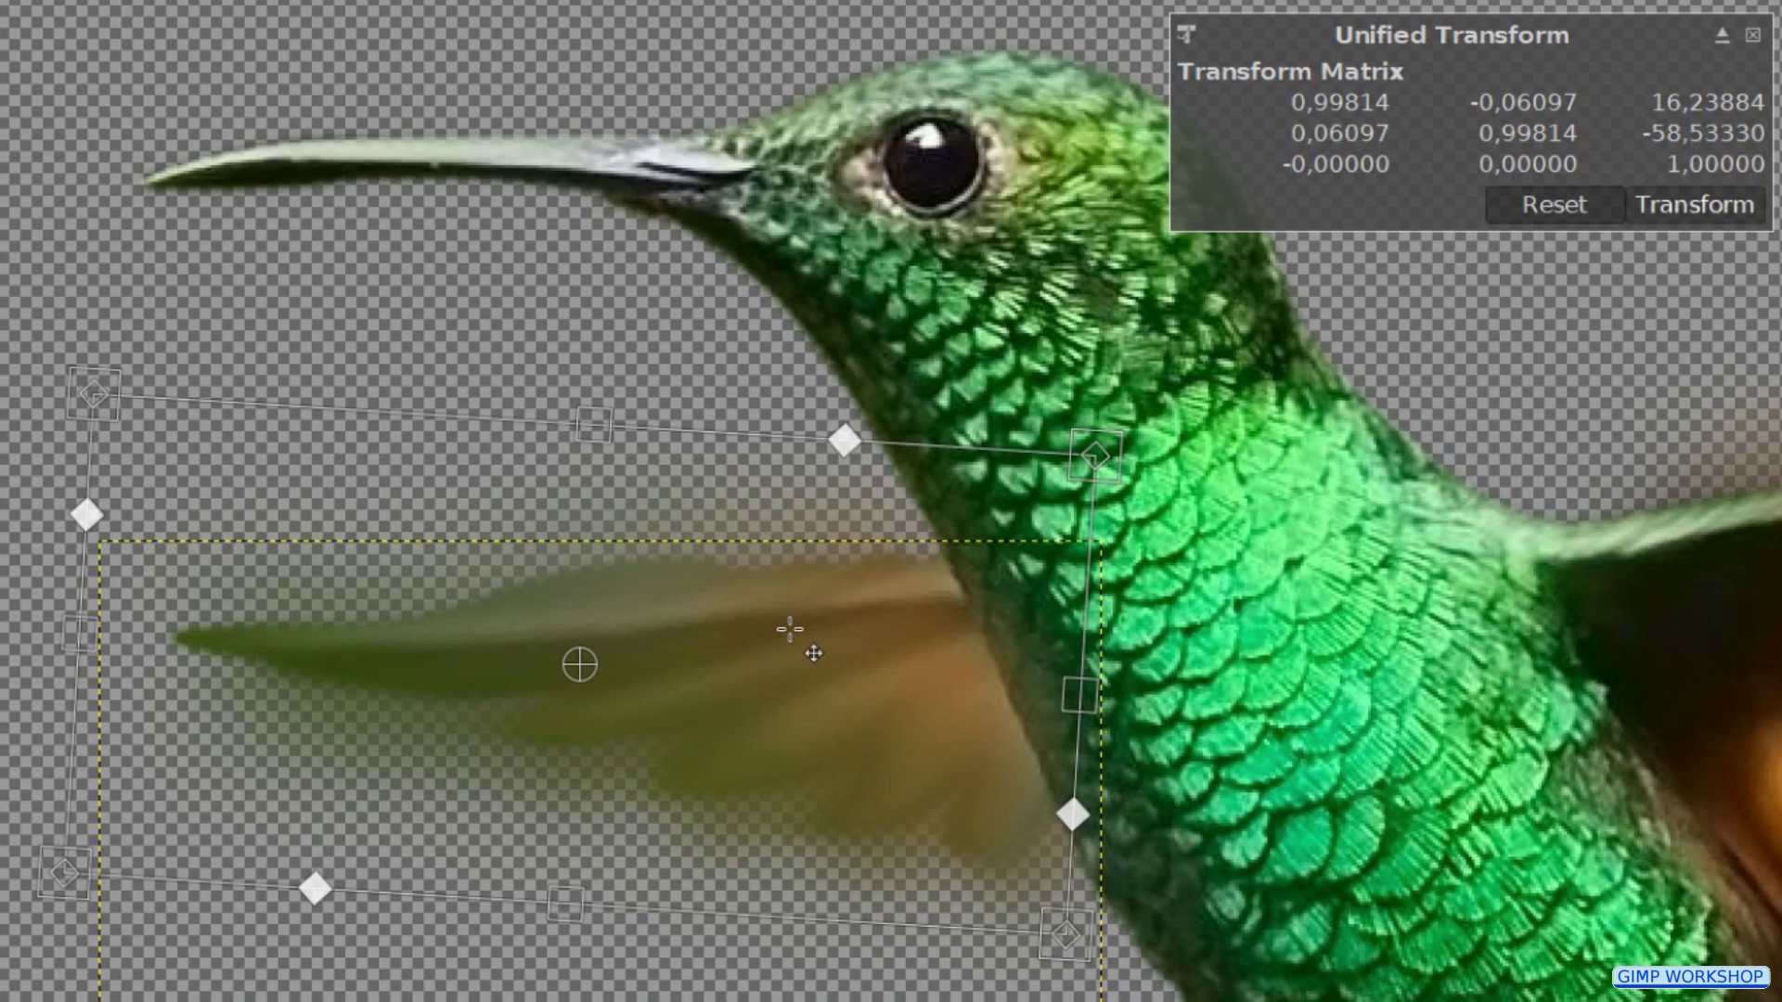
click(1695, 205)
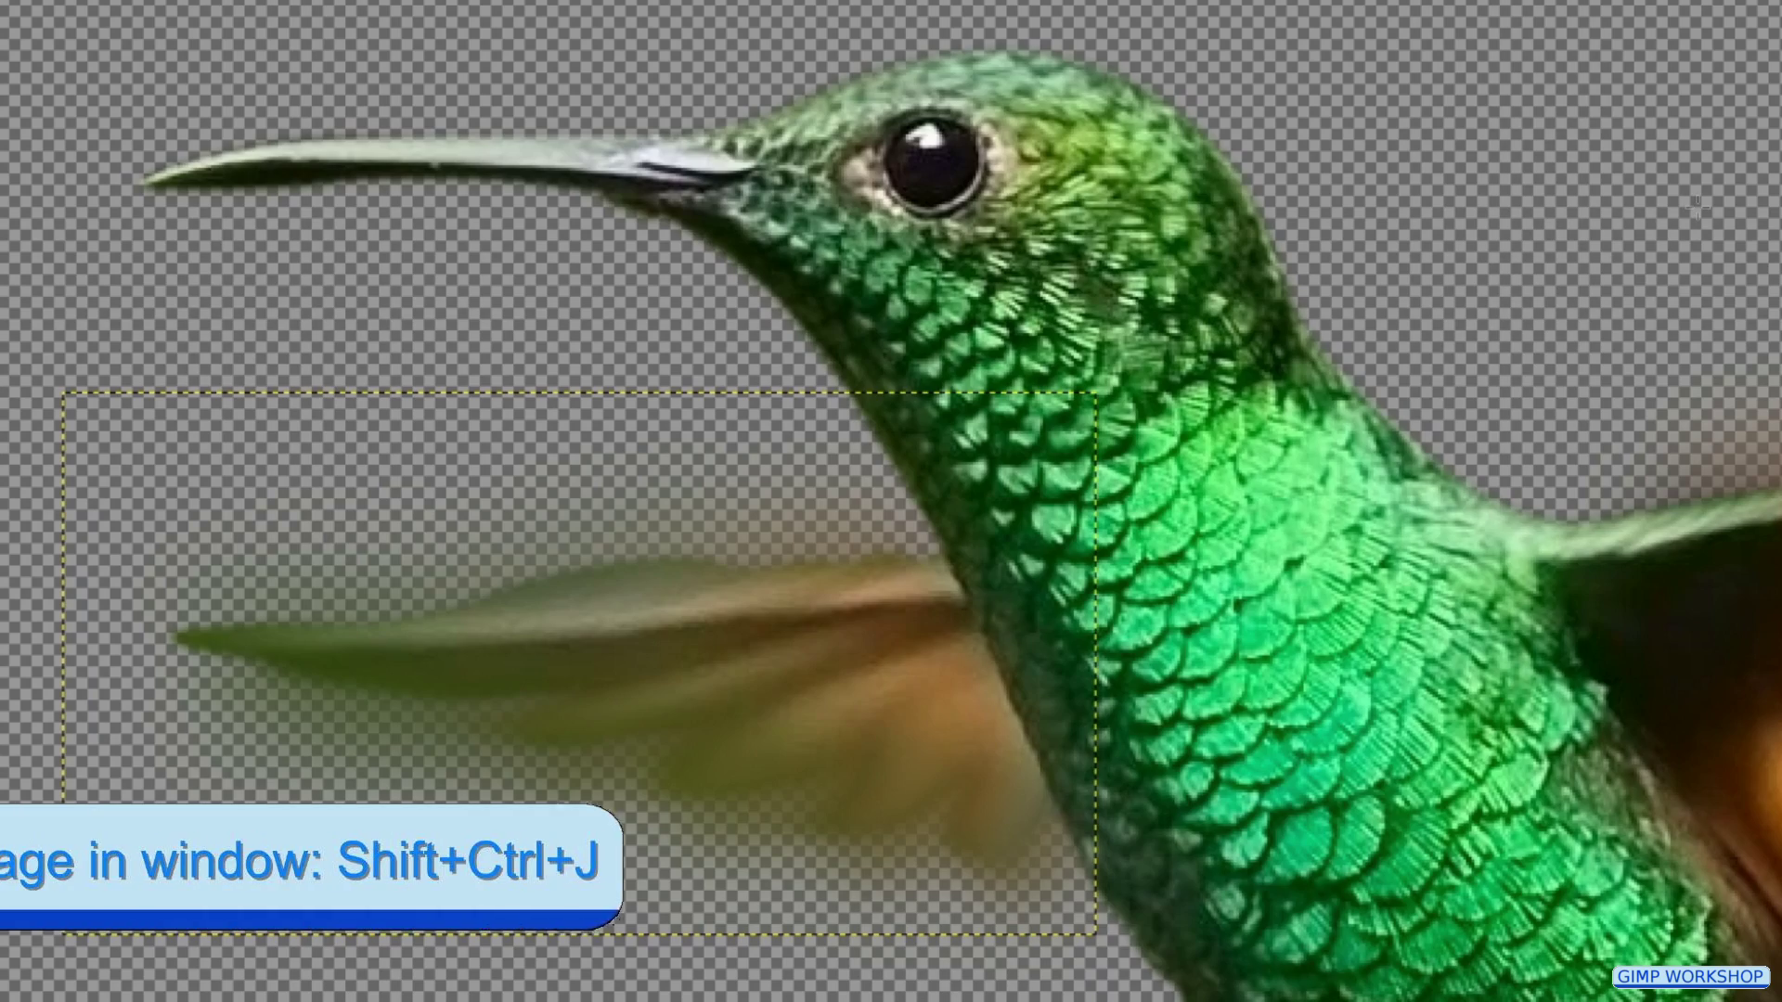
- Fit the hummingbird image in the window and merge all visible layers, with the merged layer expanded as necessary
key(shift+ctrl+j)
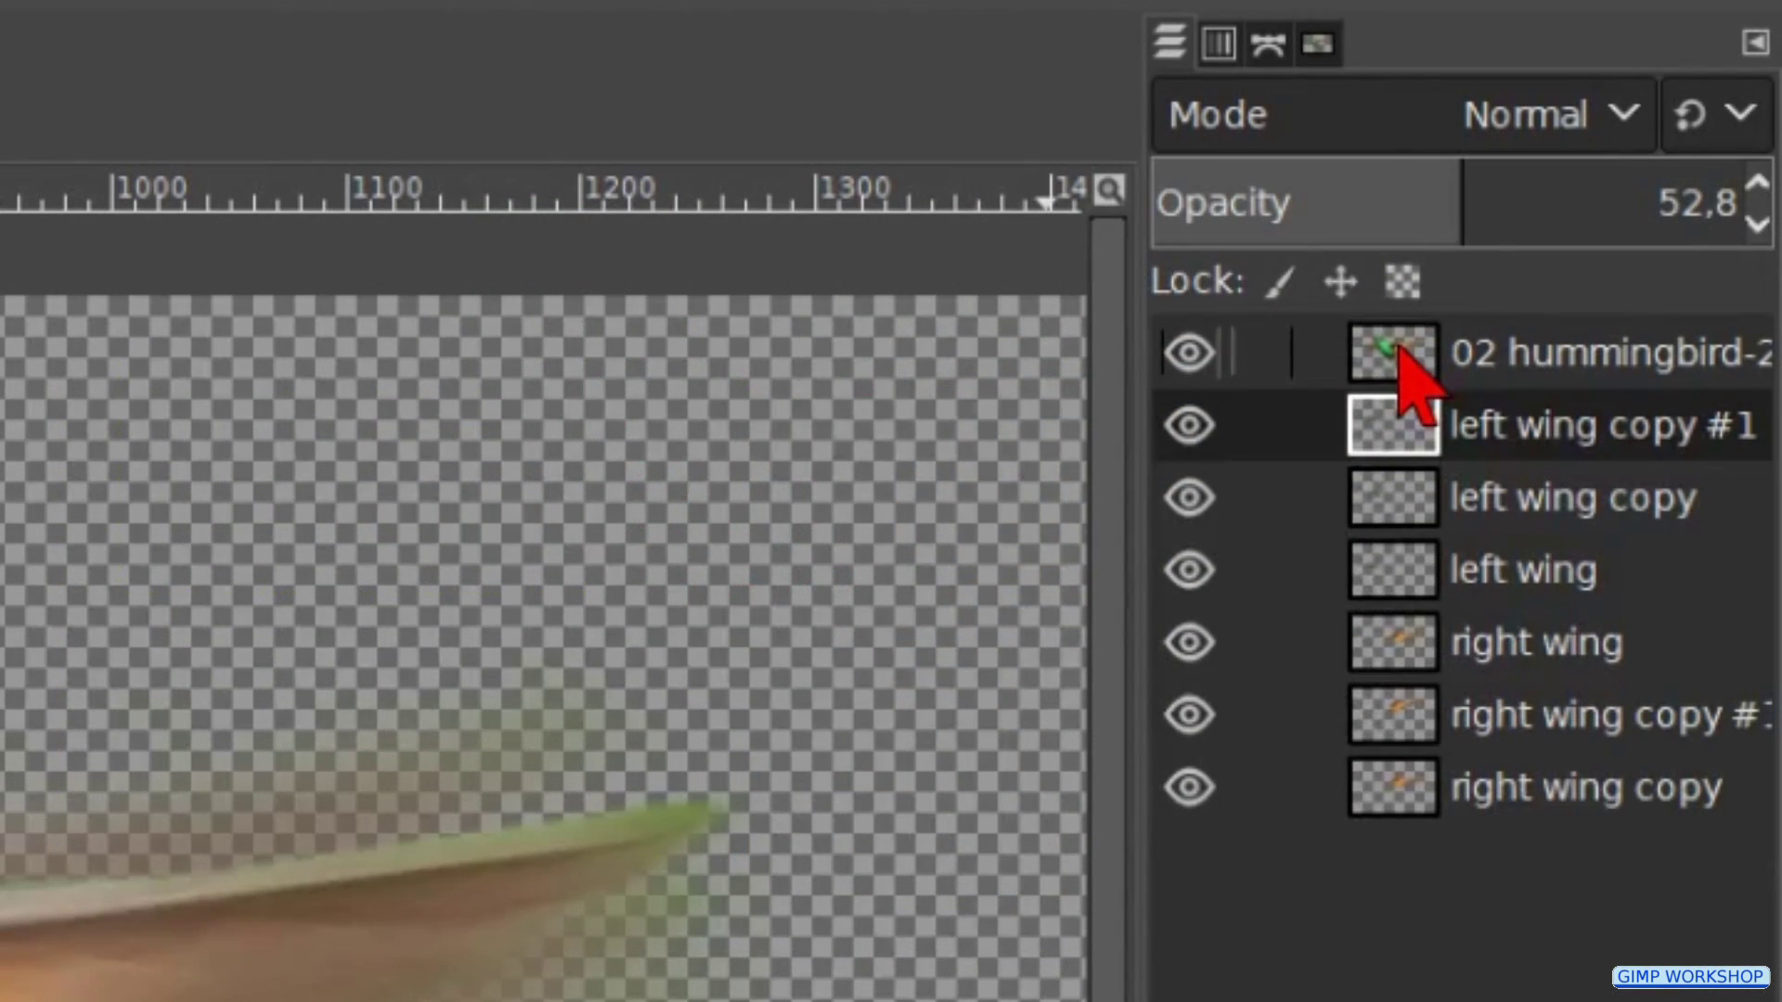
right_click(1402, 366)
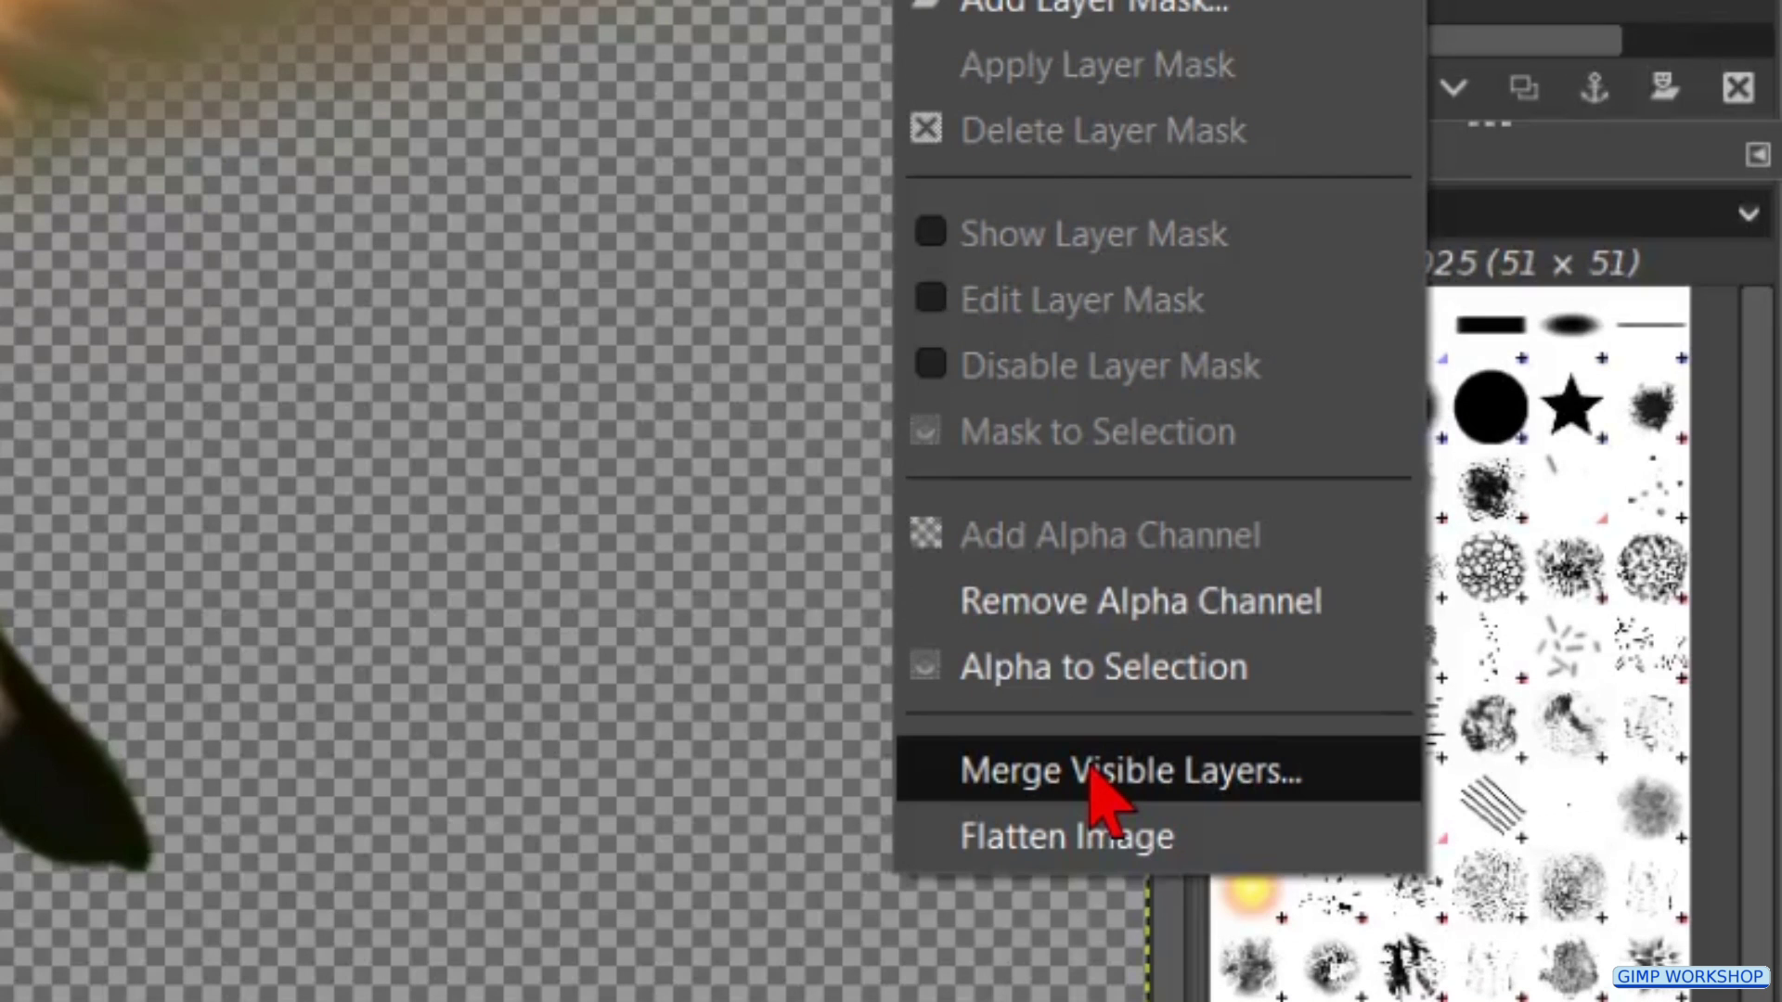
click(1091, 772)
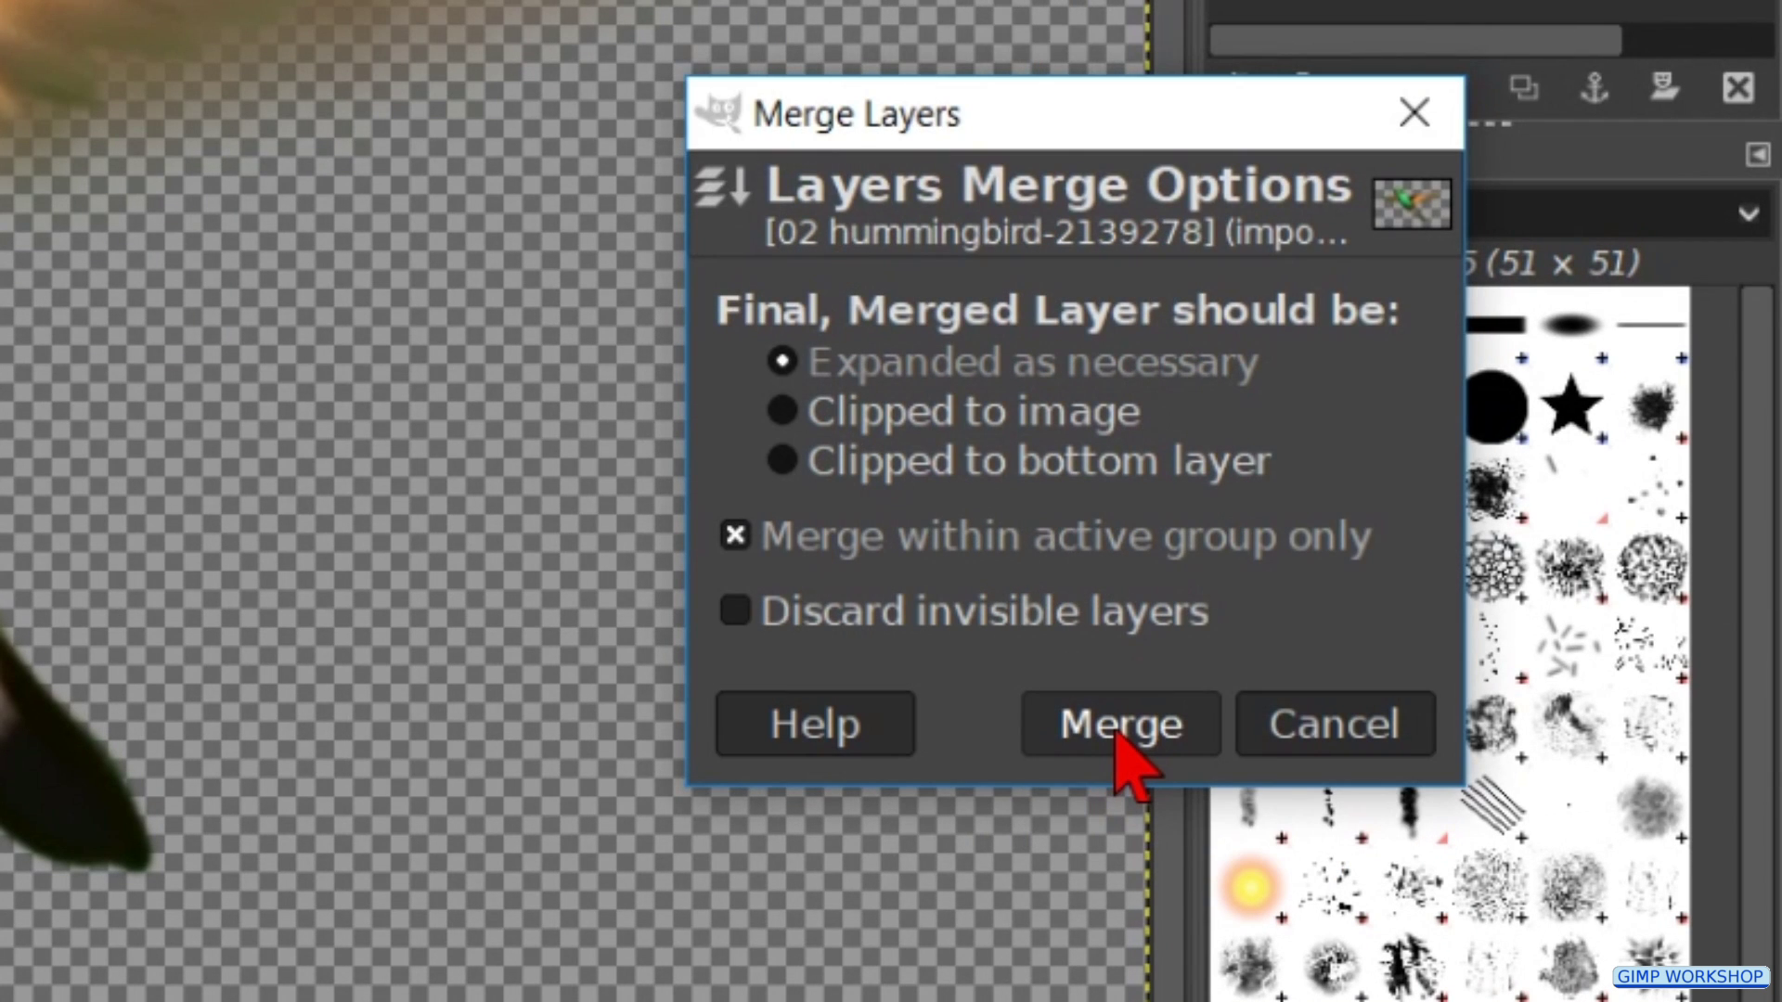
click(1119, 728)
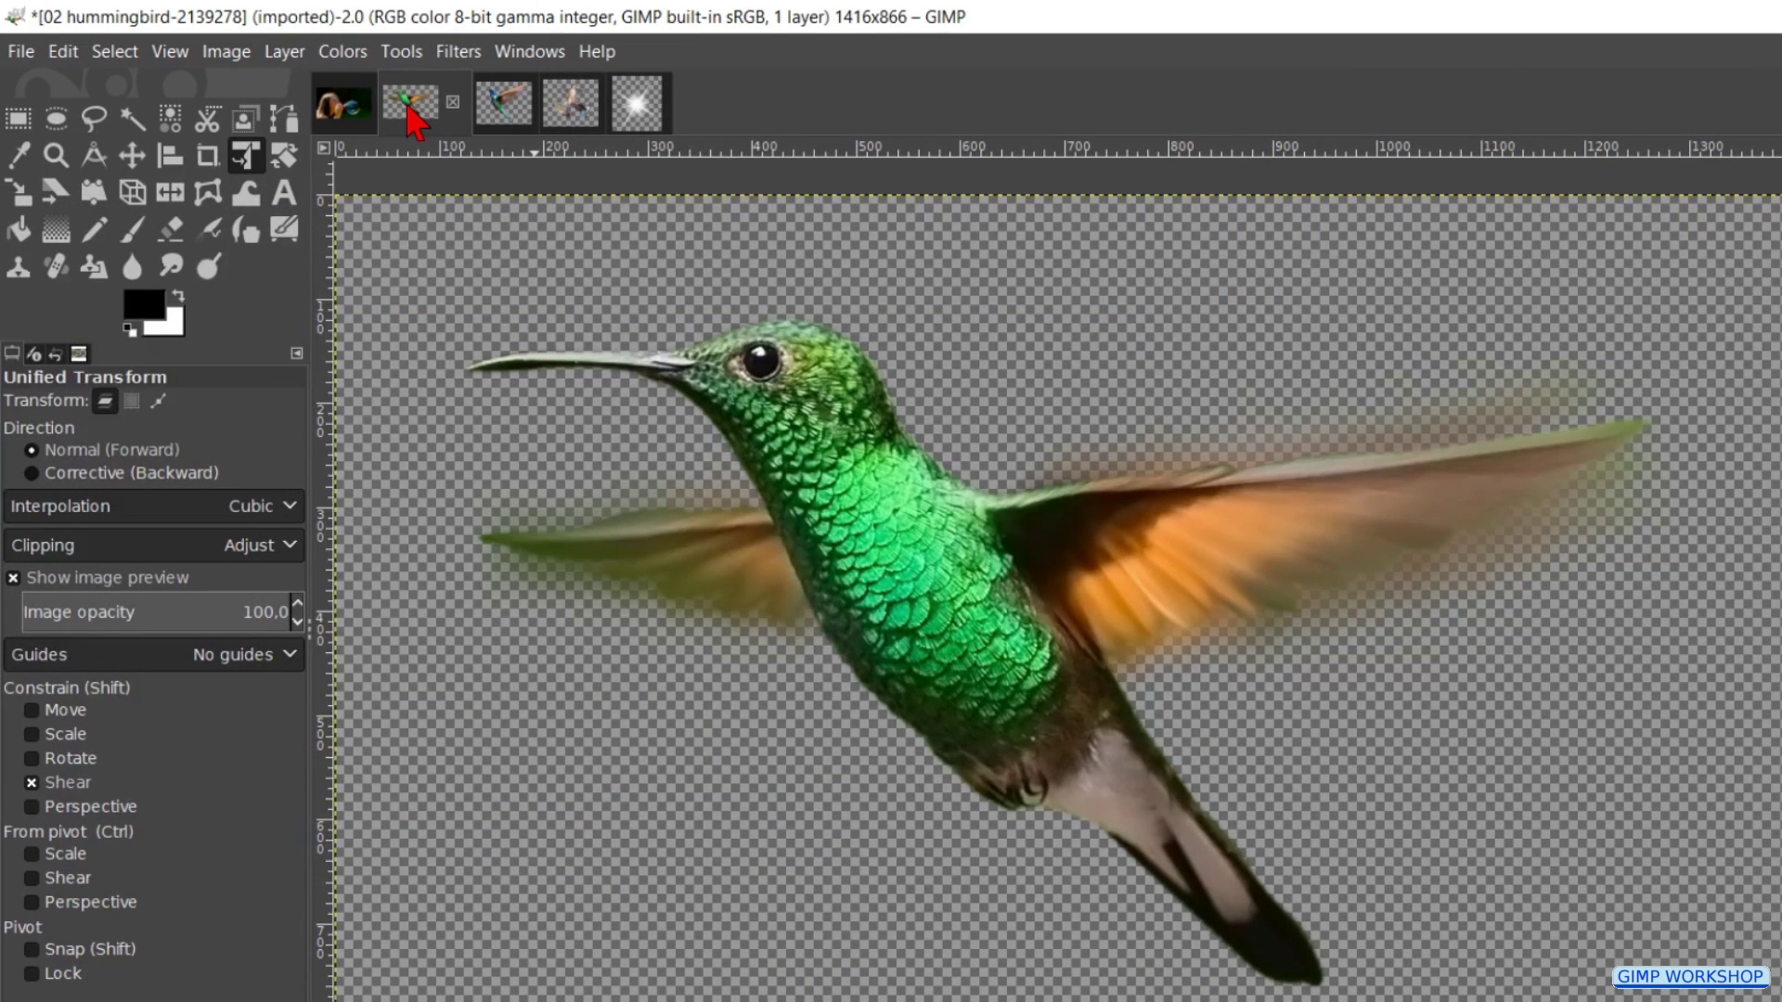
- Bring the merged hummingbird into the woman image as a new layer and rename that layer "bird left"
click(415, 119)
drag(415, 118, 465, 334)
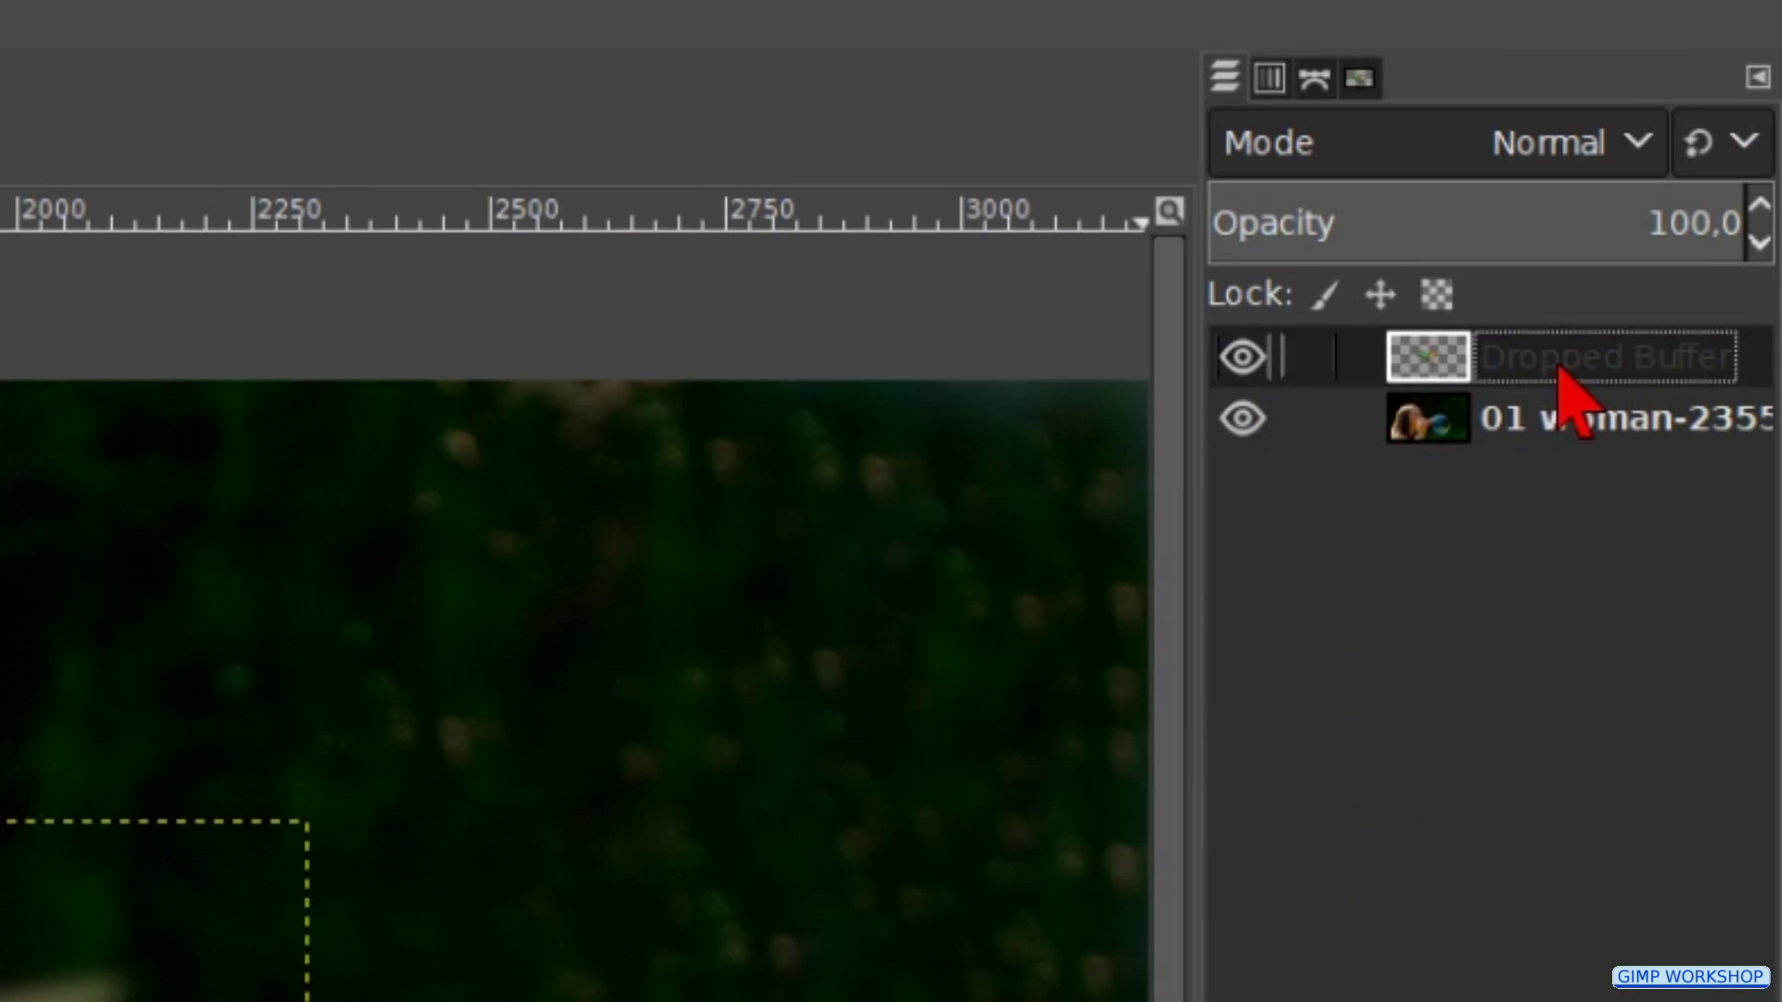
double_click(1552, 360)
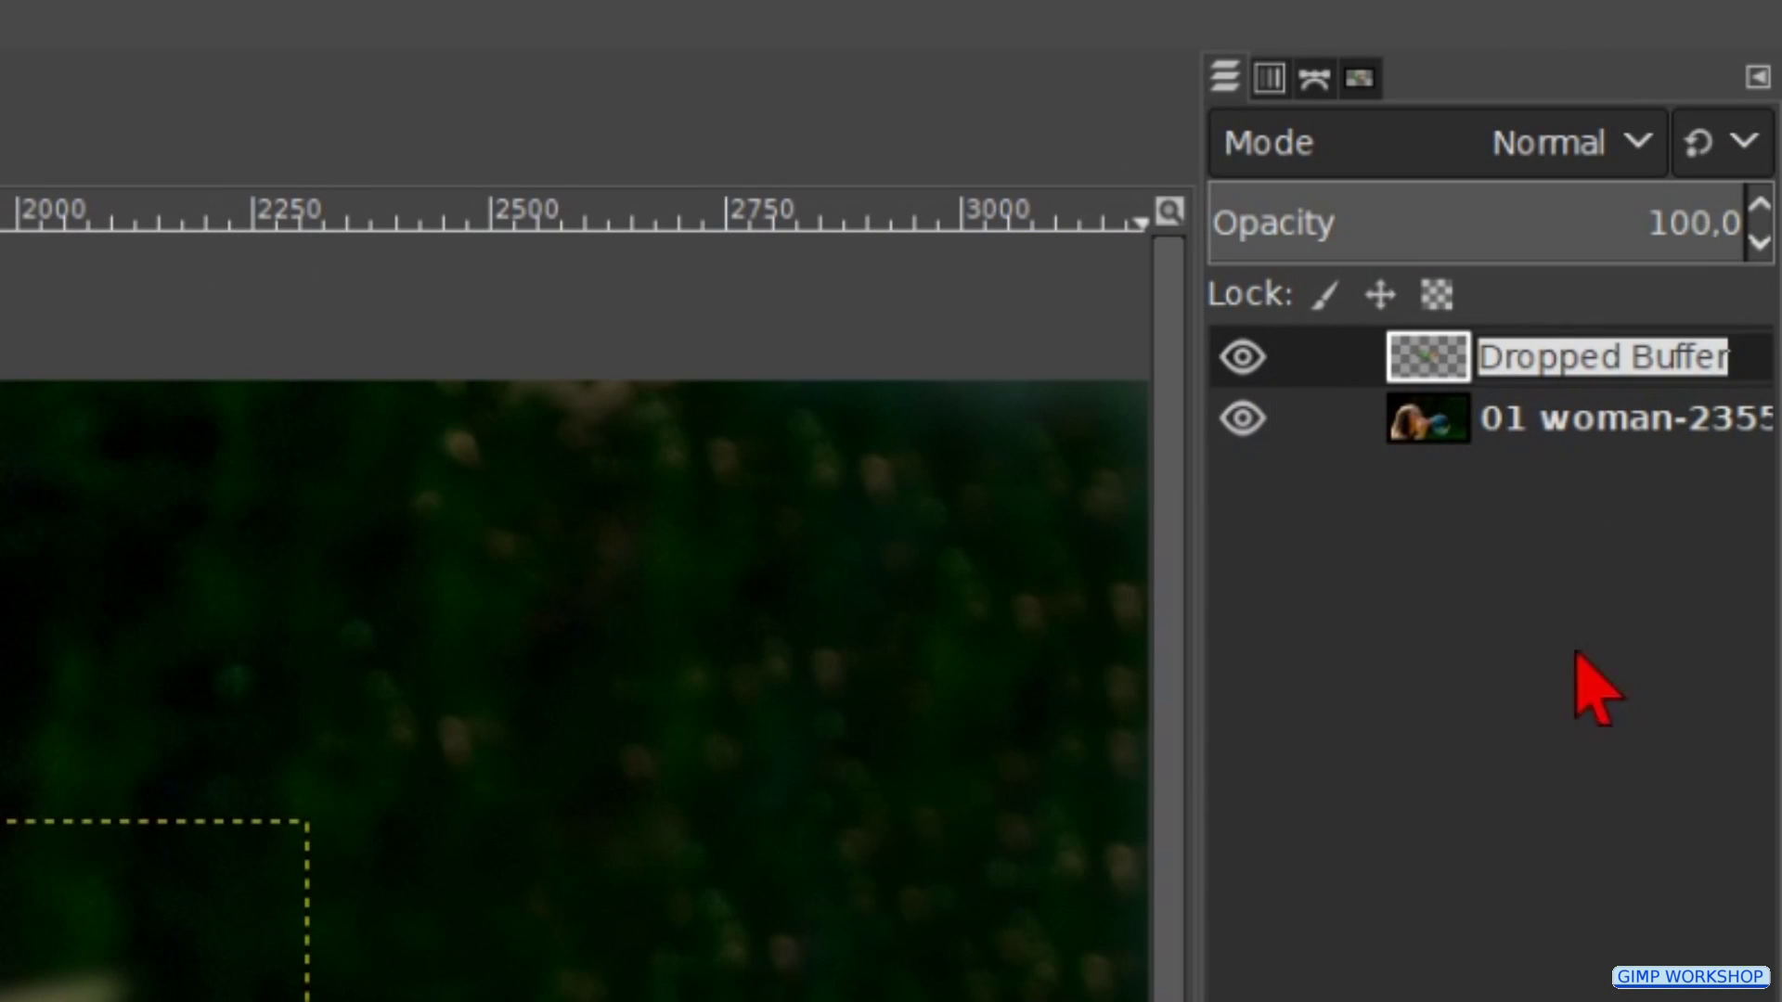
text(bi)
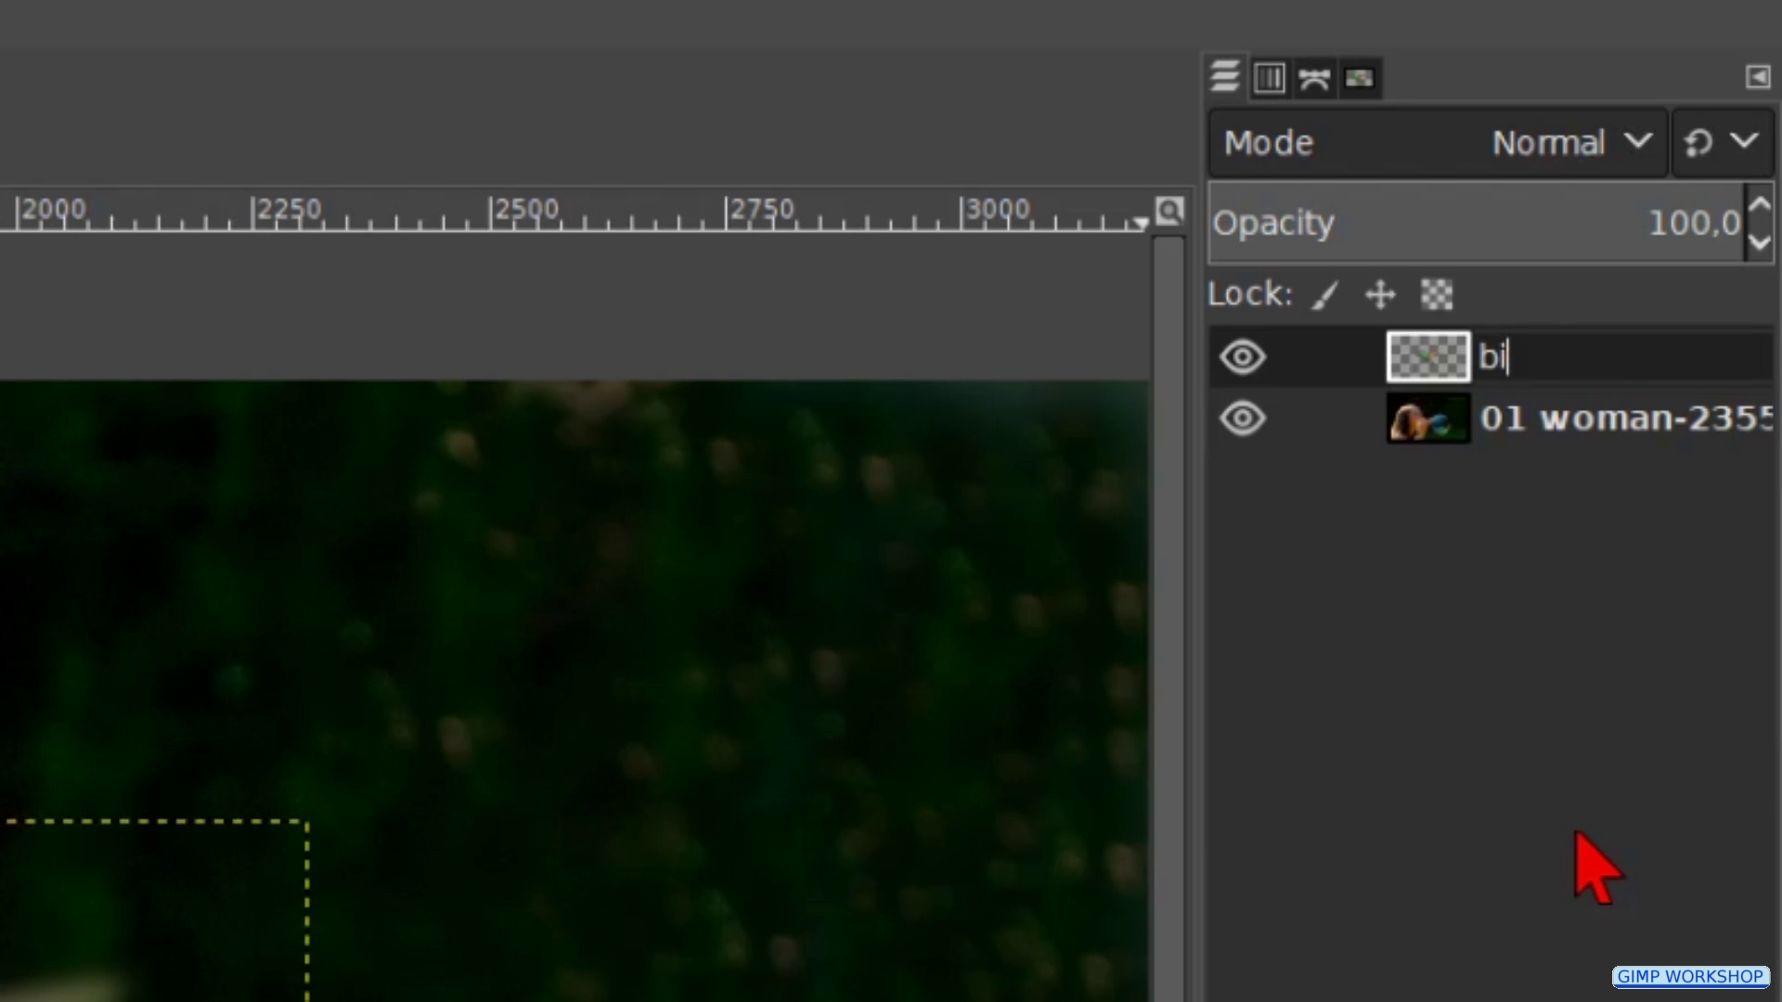
text(rd left)
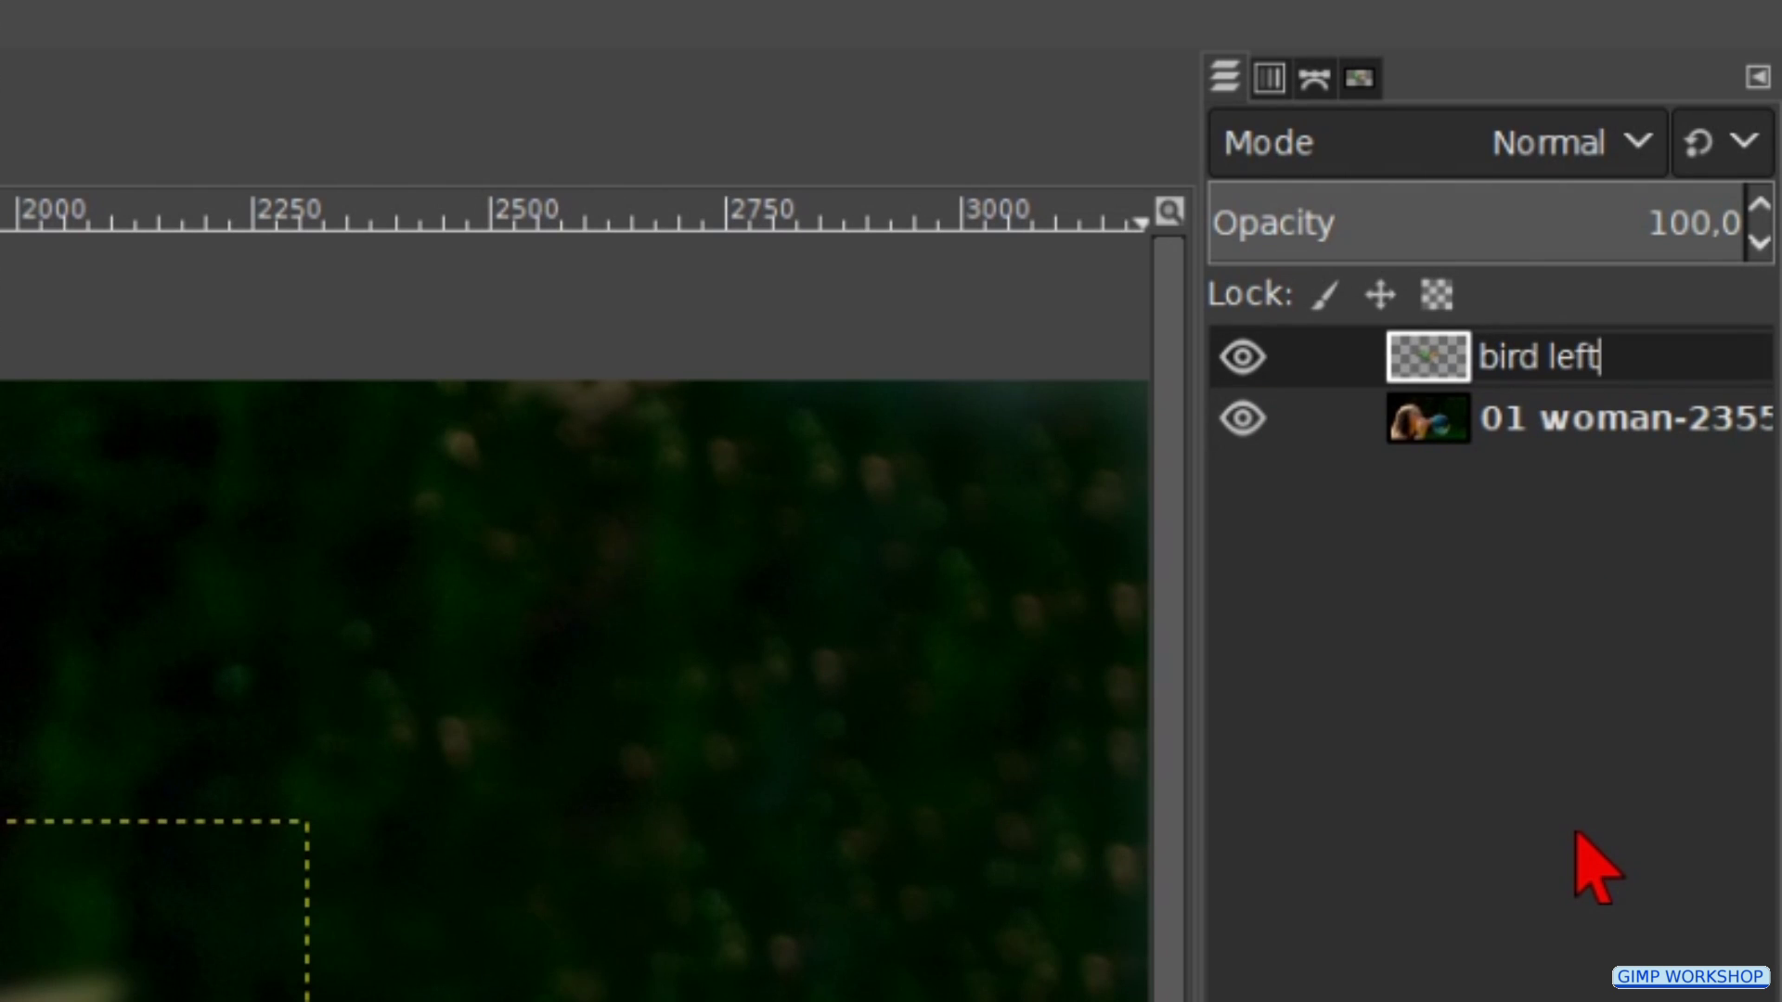
key(Return)
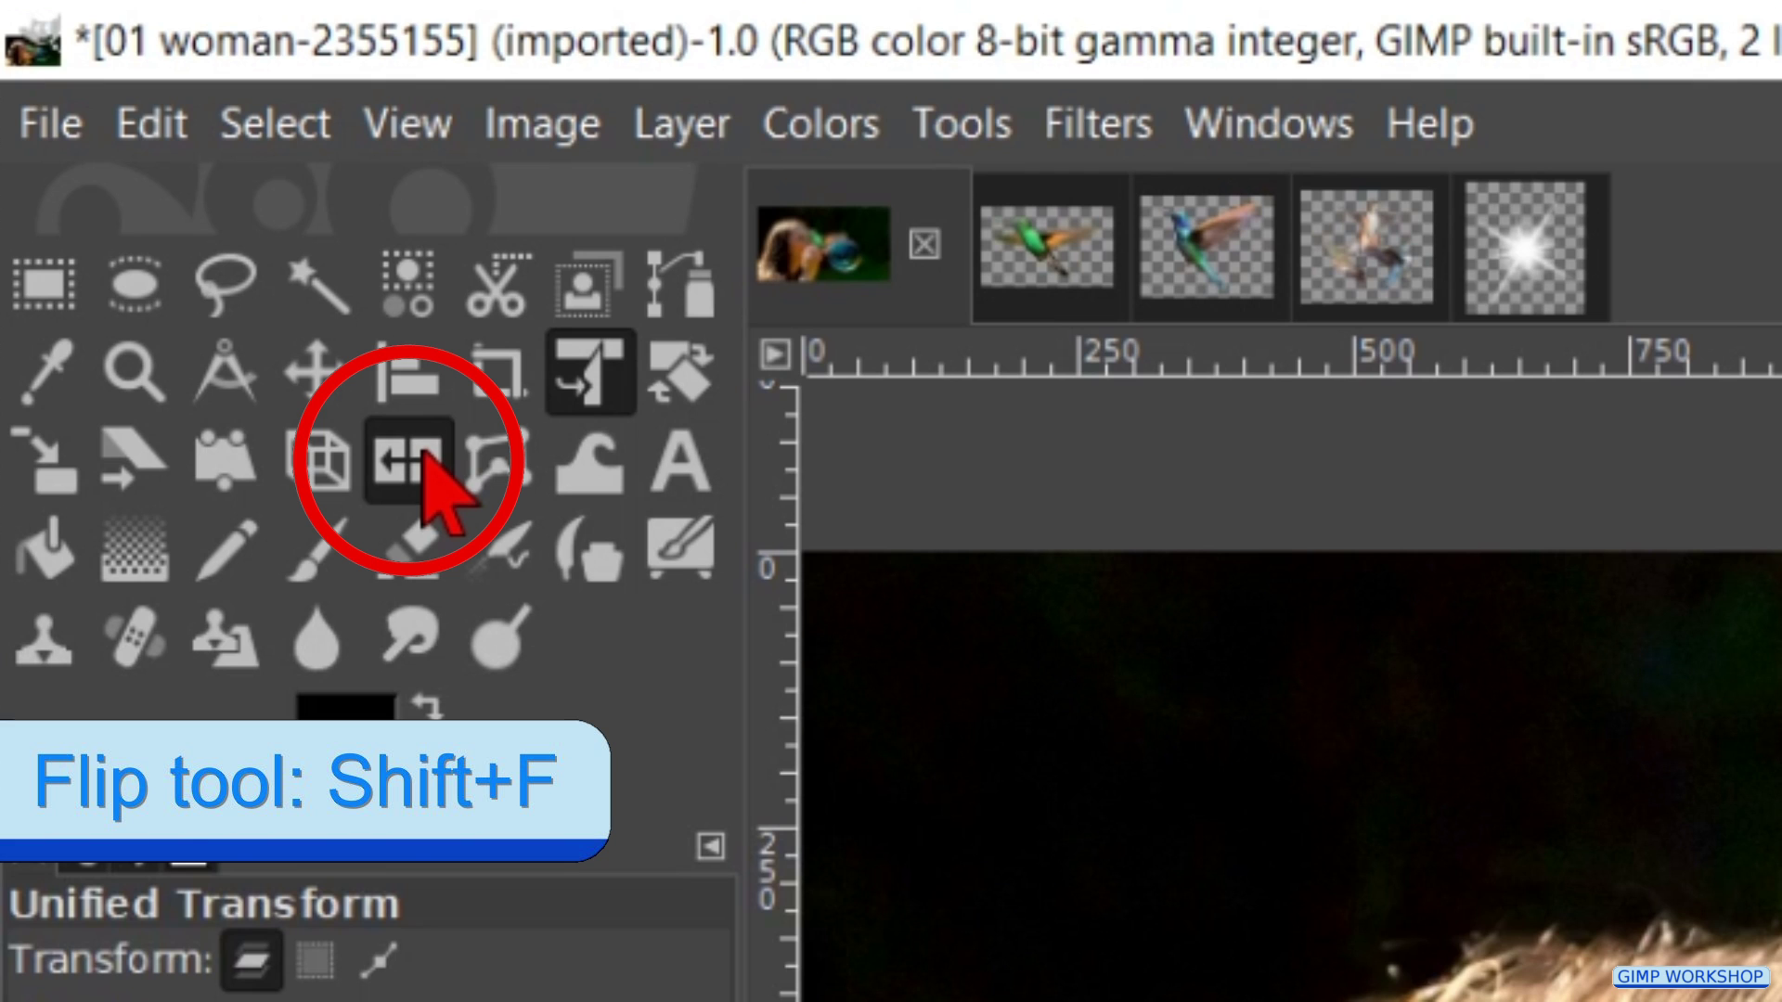
- Flip the bird left layer horizontally with the Flip tool so the beak points right
click(425, 453)
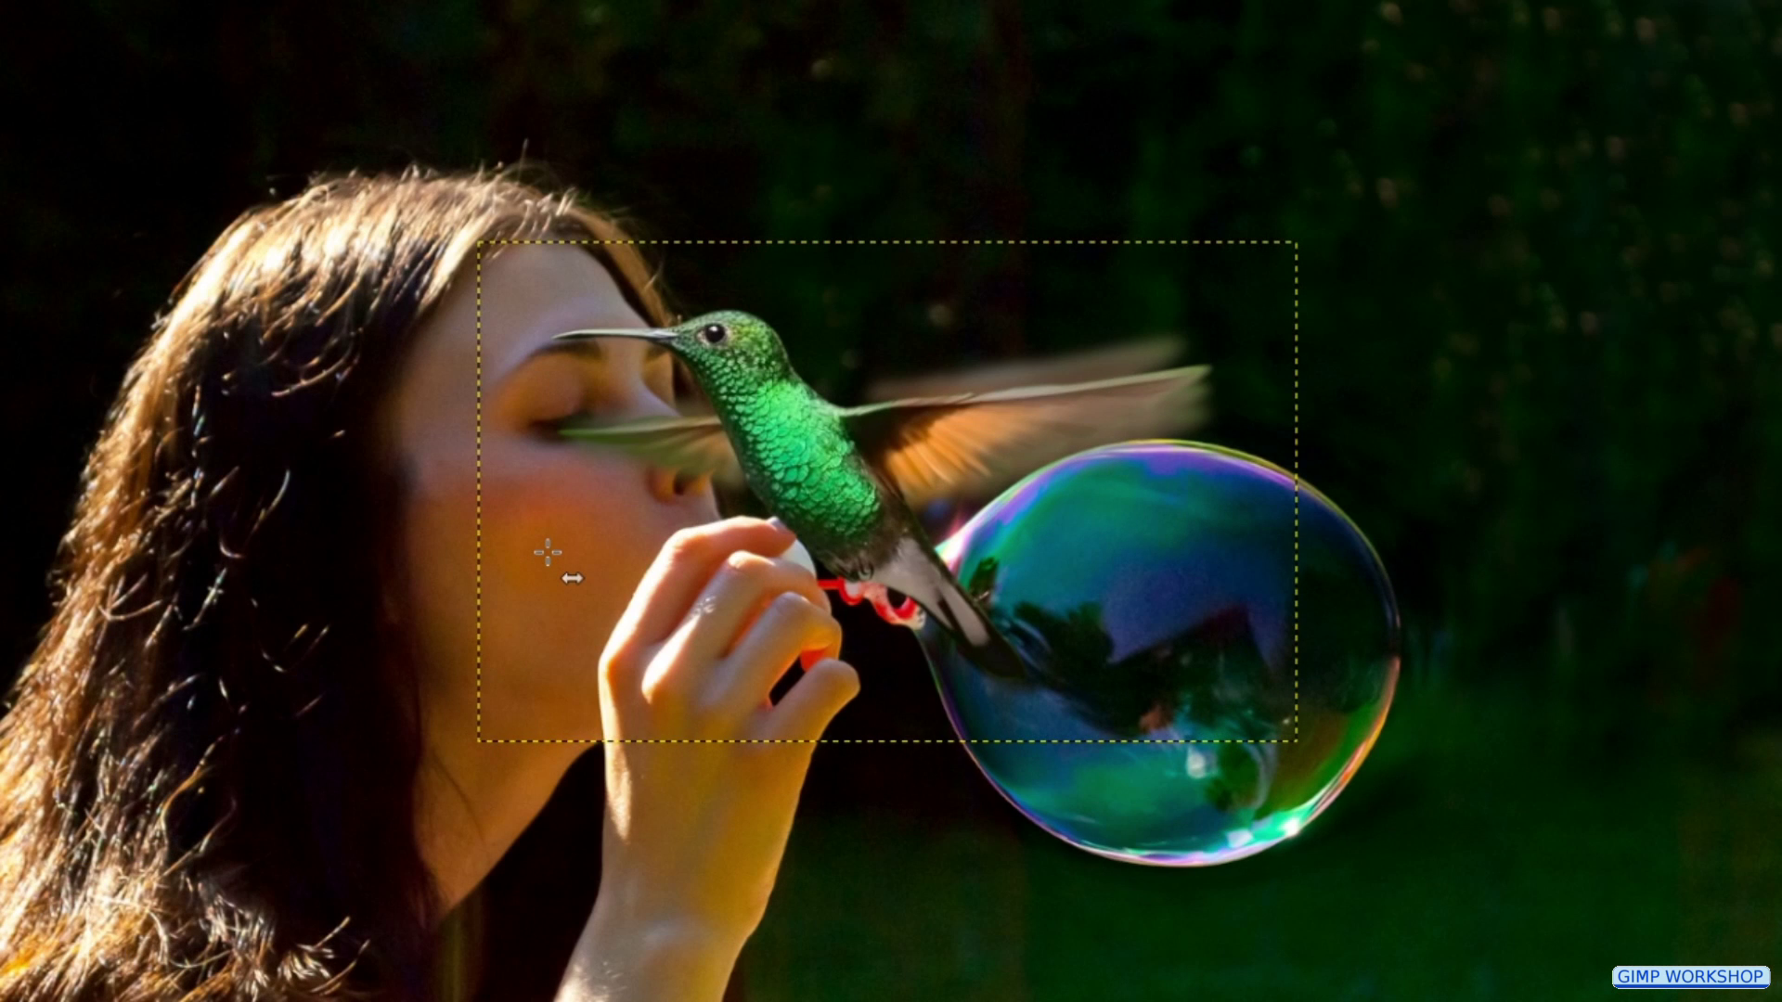
click(548, 553)
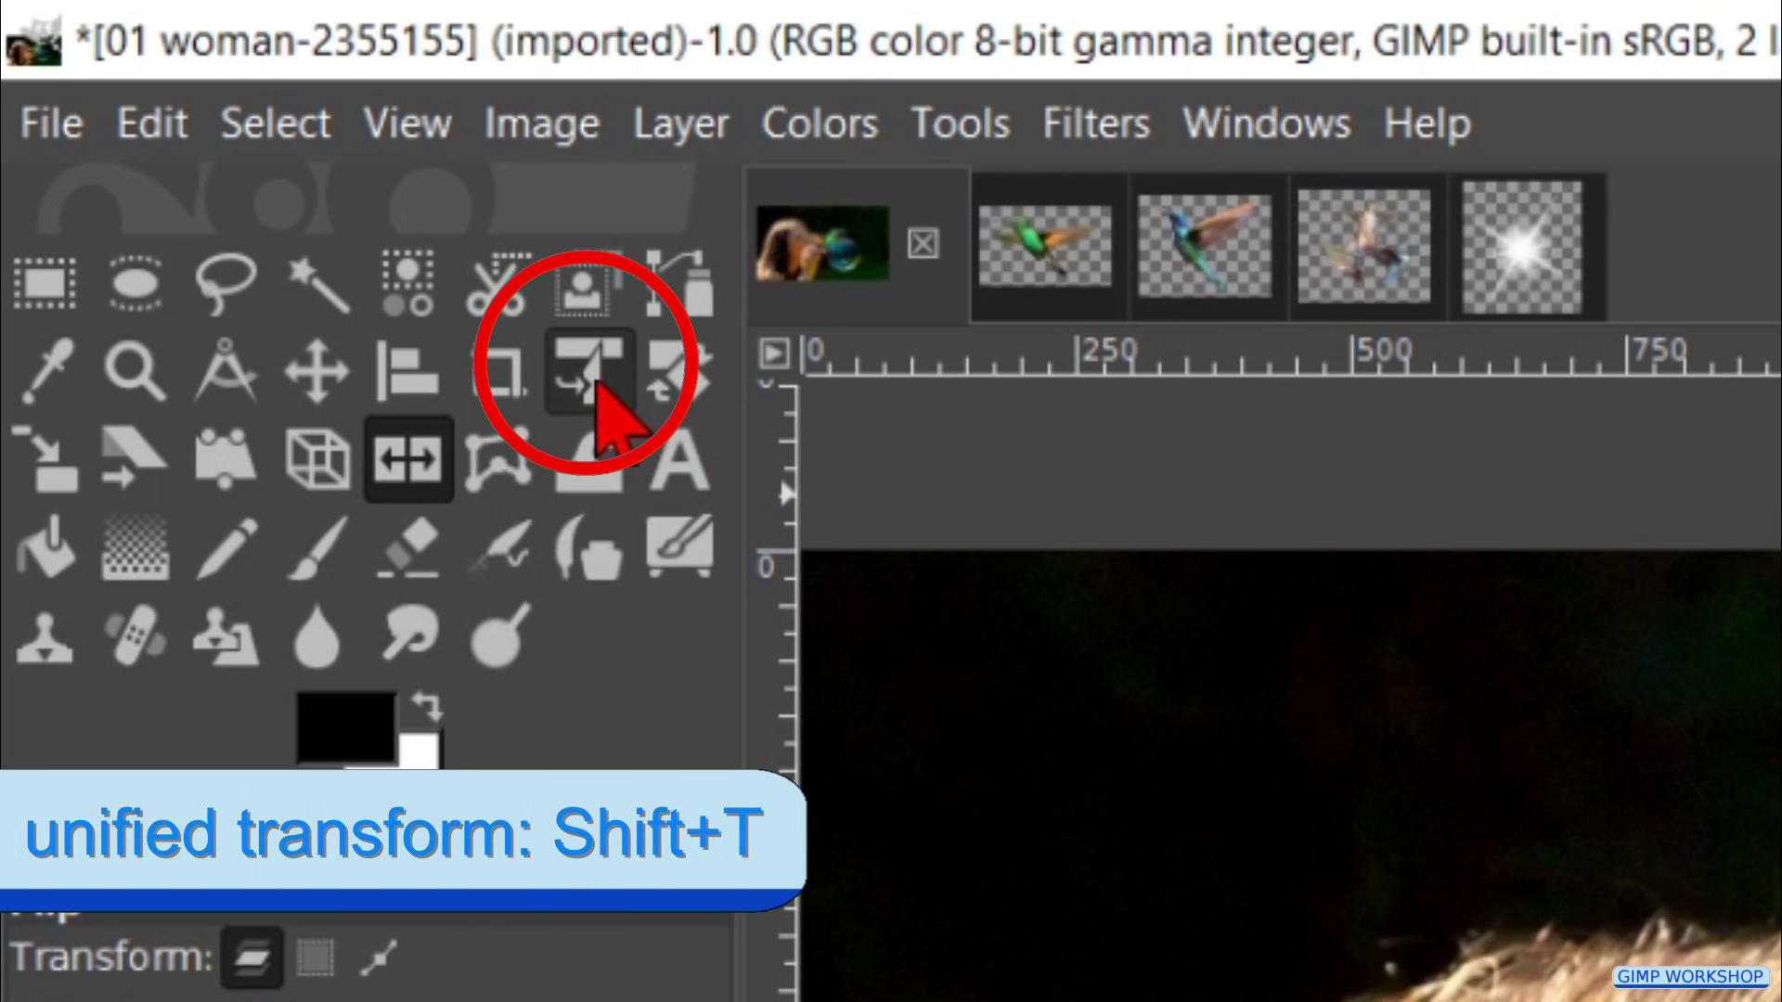
- Use Unified Transform to scale the bird to about 38%, place it above the bubble wand and rotate it about 5.5° clockwise
click(594, 380)
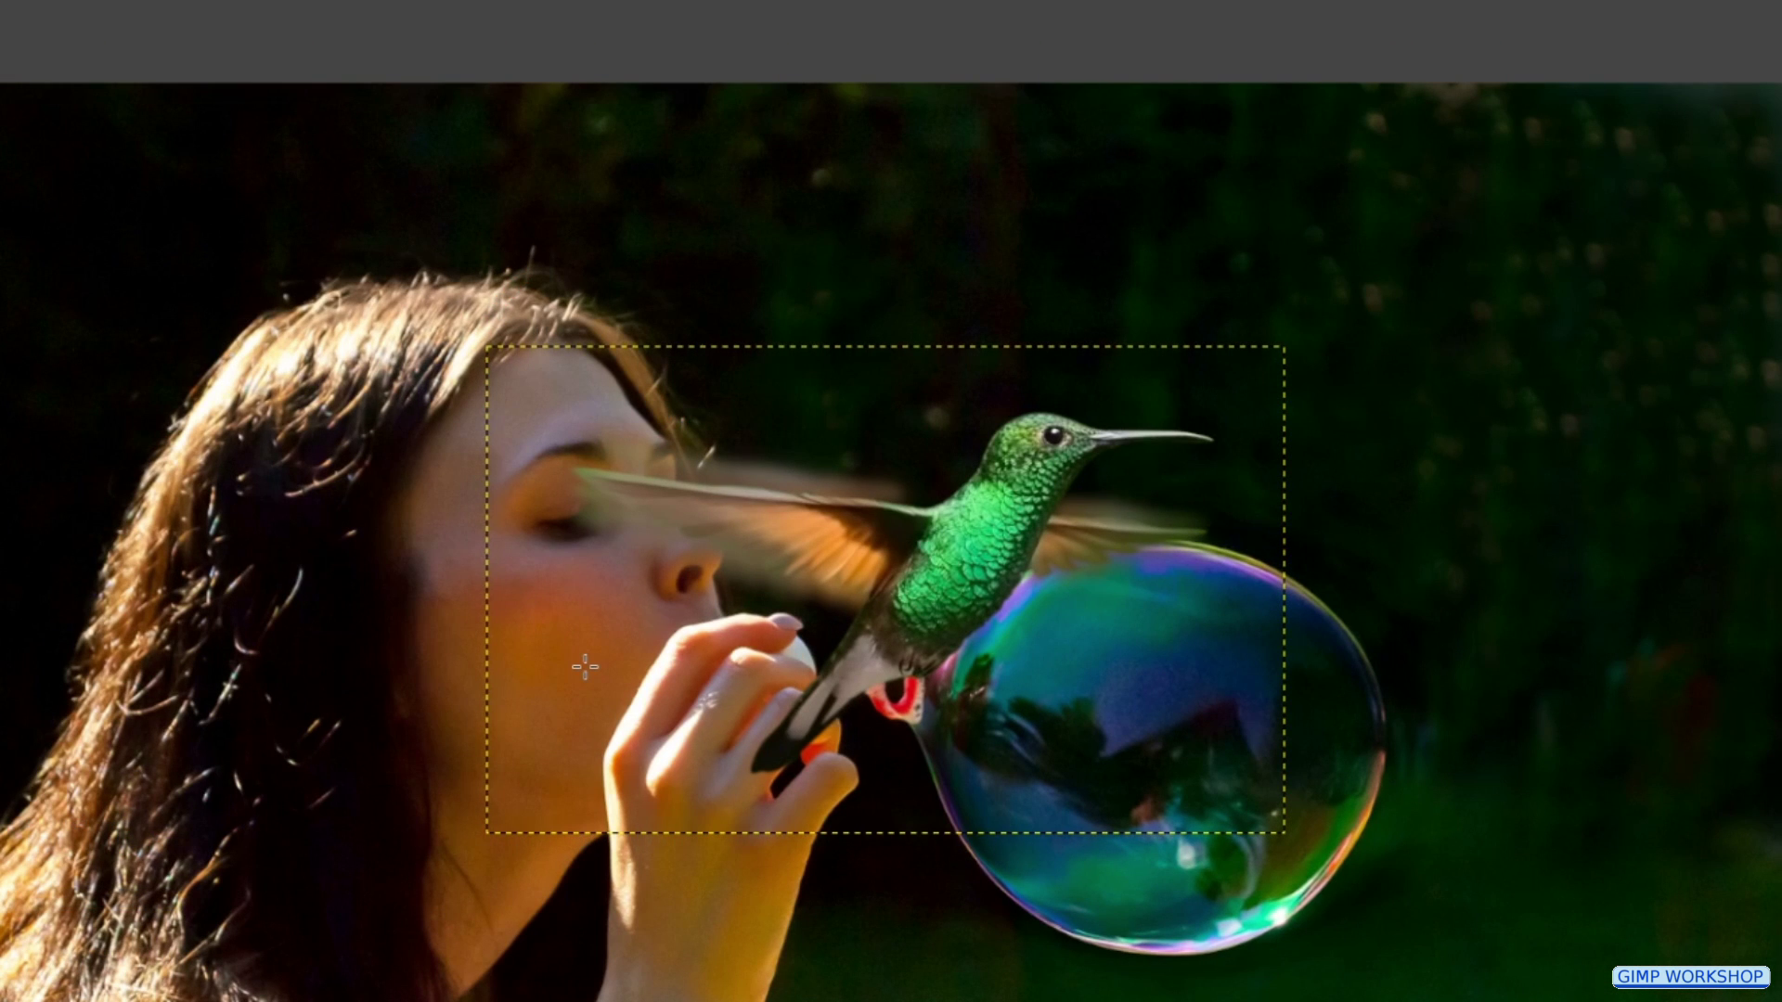
click(585, 667)
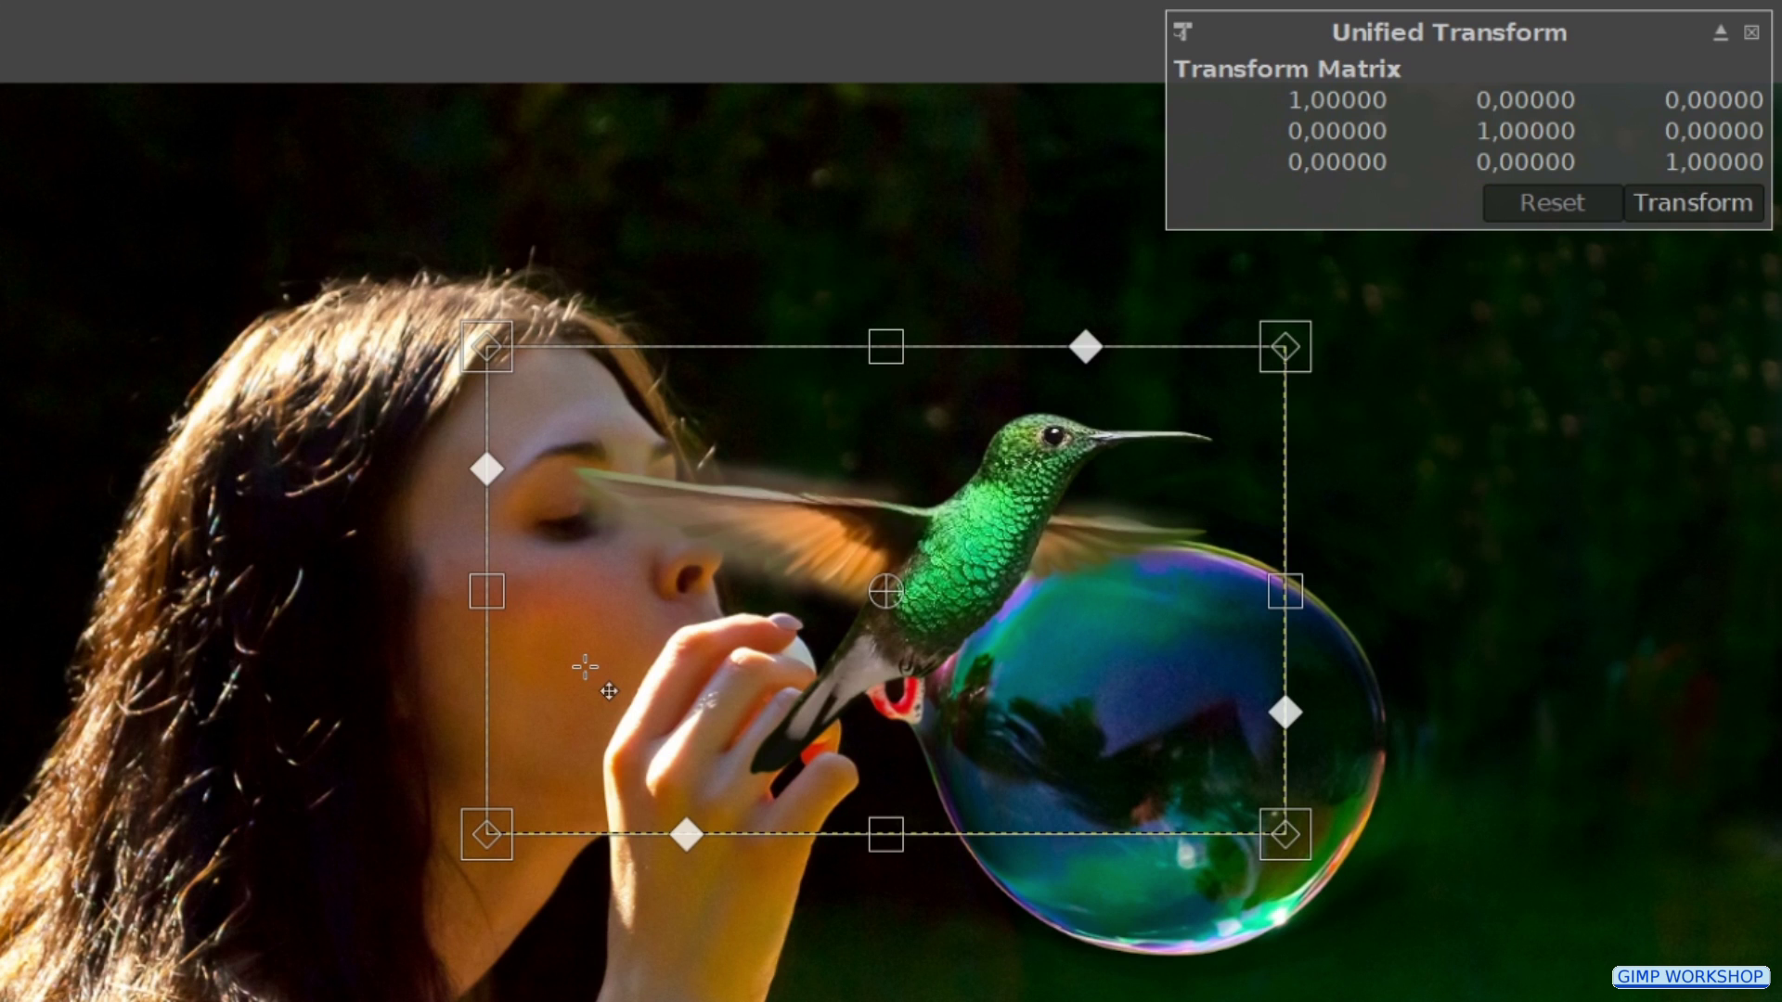
drag(489, 594, 949, 602)
drag(1121, 492, 1124, 513)
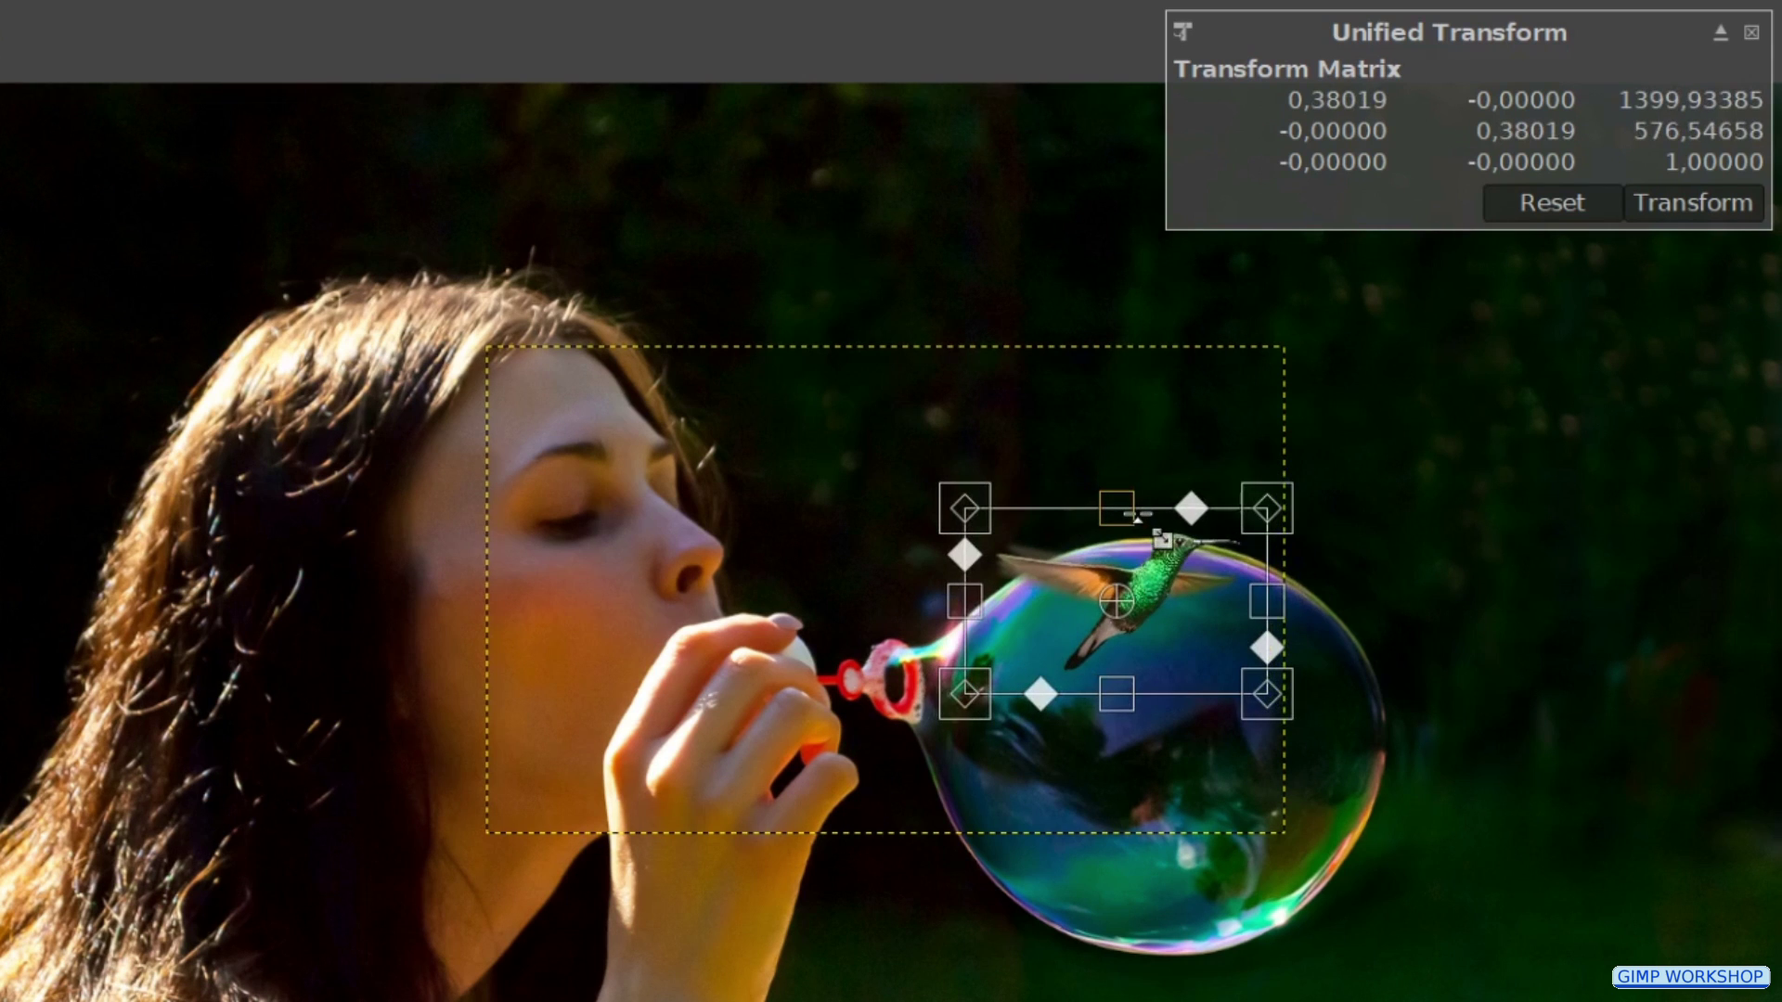
drag(1222, 640, 1029, 410)
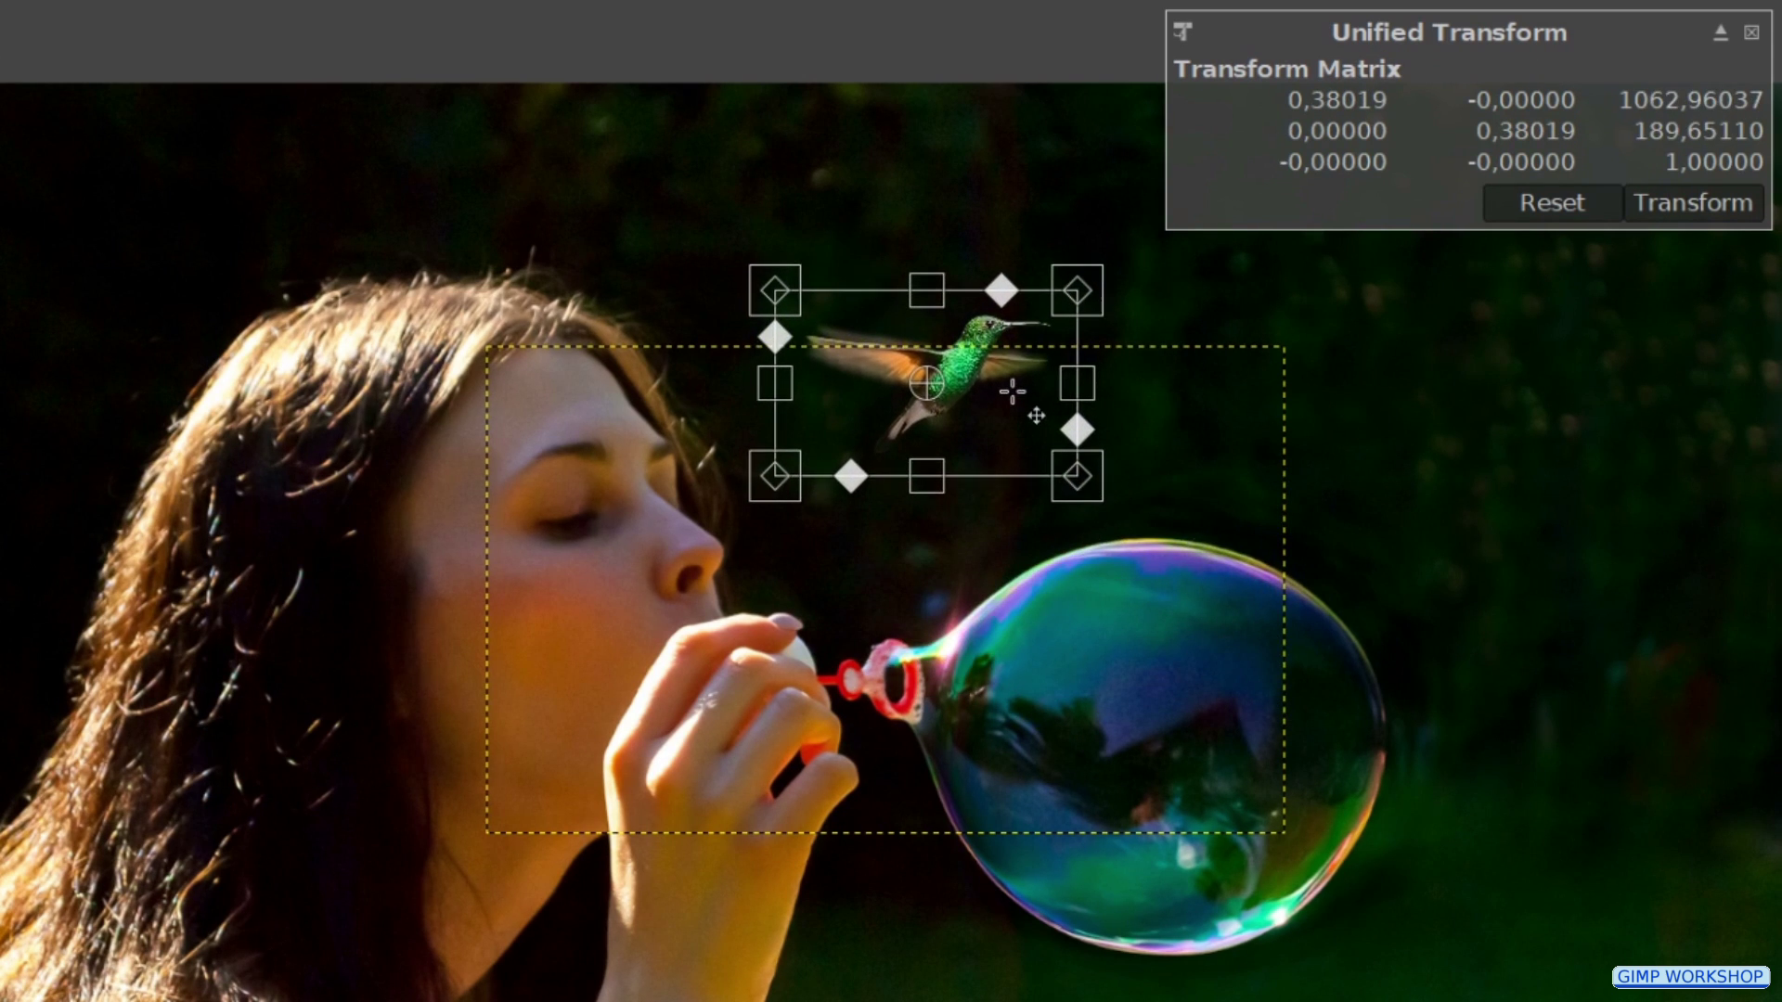
mouse_move(1221, 430)
mouse_down()
mouse_move(1201, 442)
mouse_move(1213, 458)
mouse_up()
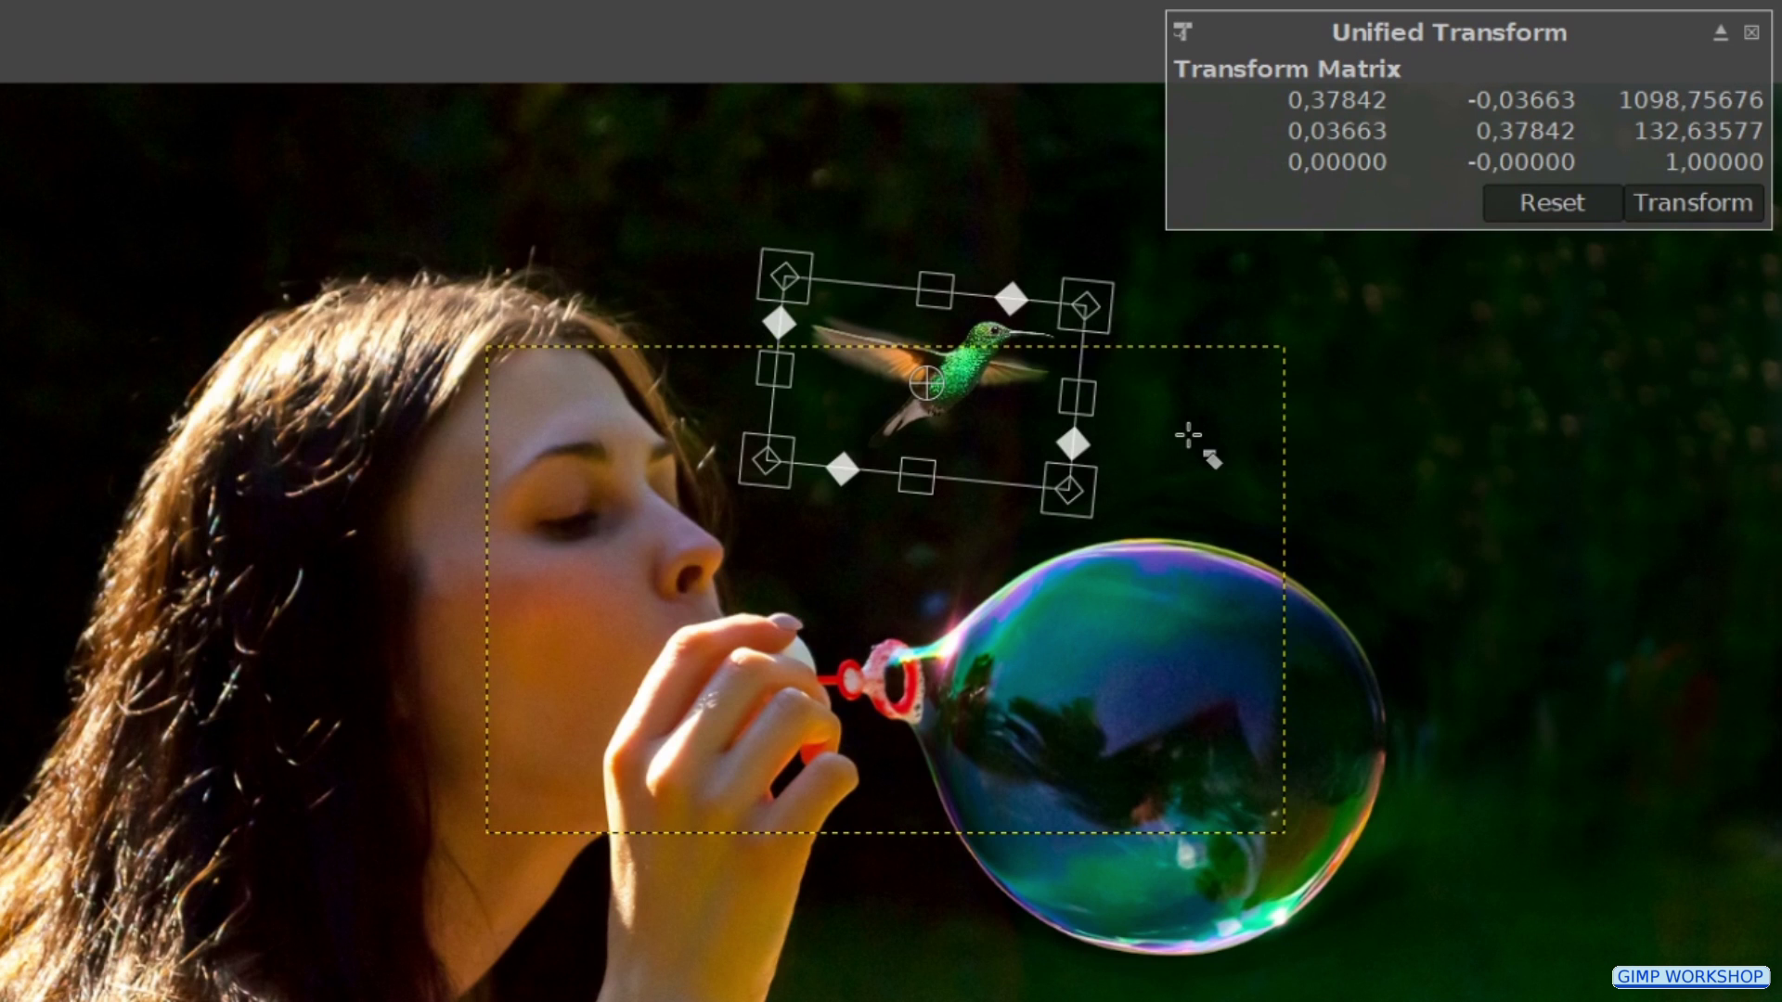
click(1708, 210)
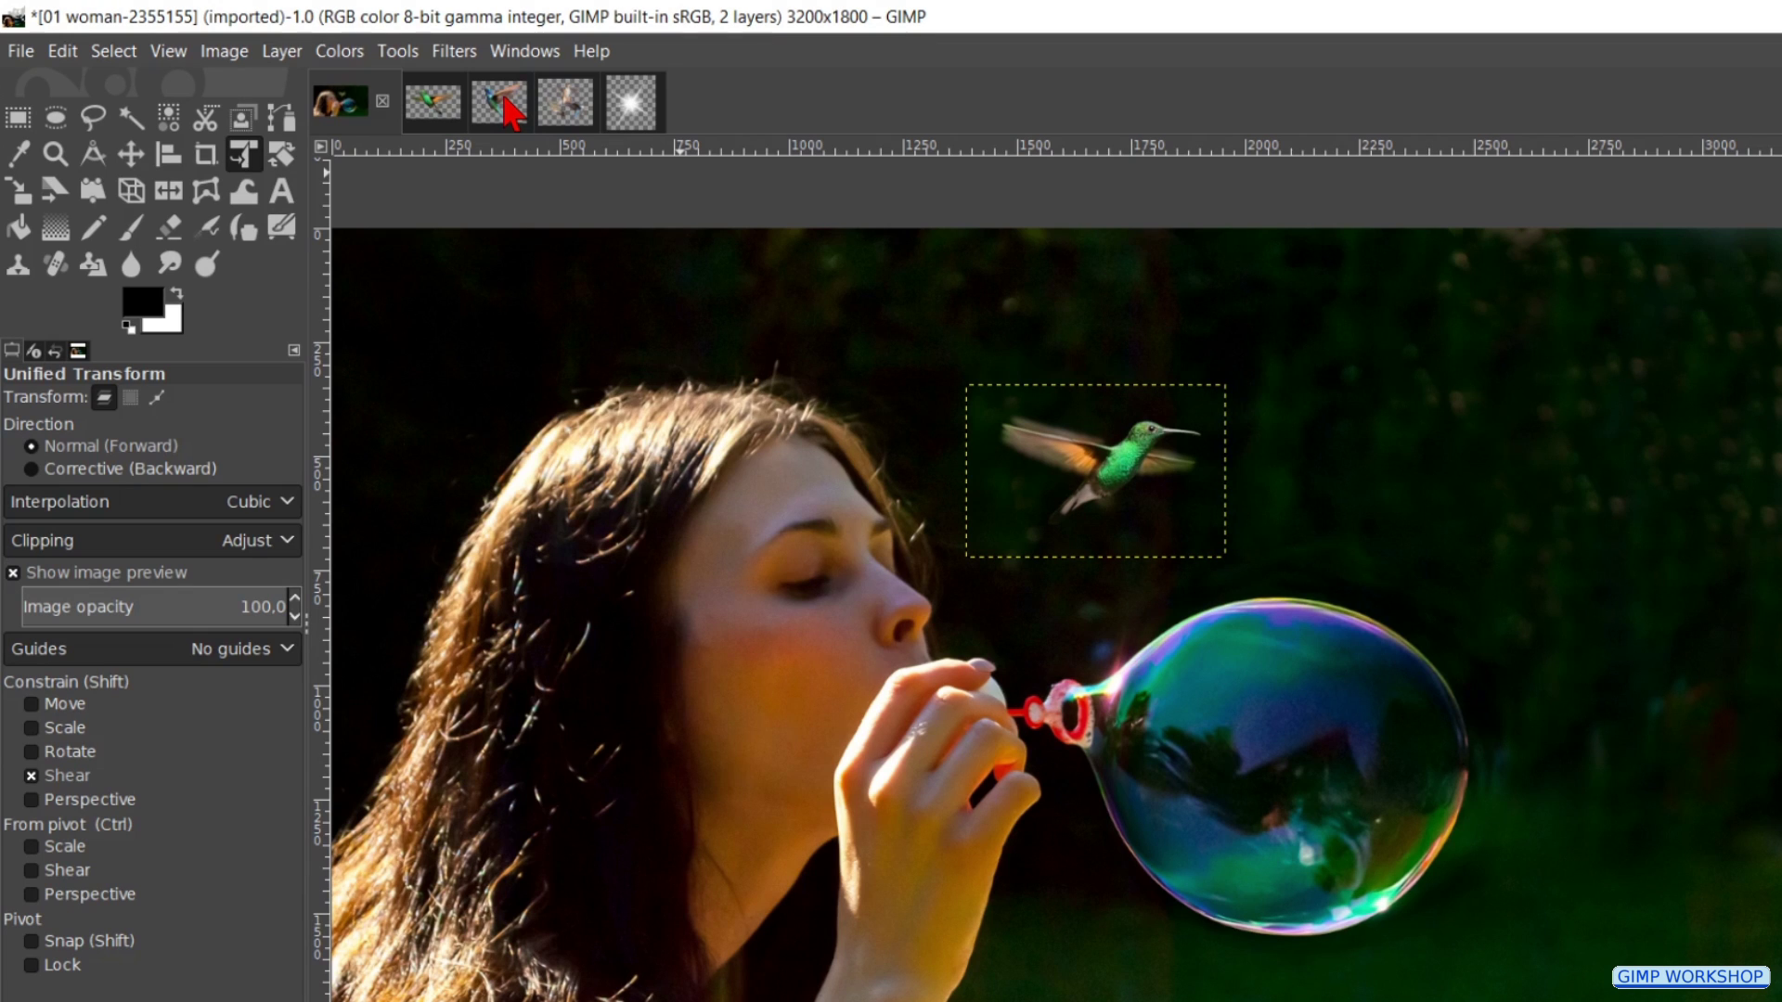
- Bring the blue-green bird from the 03 hummingbird image into the woman image as a new layer and rename it "bird right"
click(510, 112)
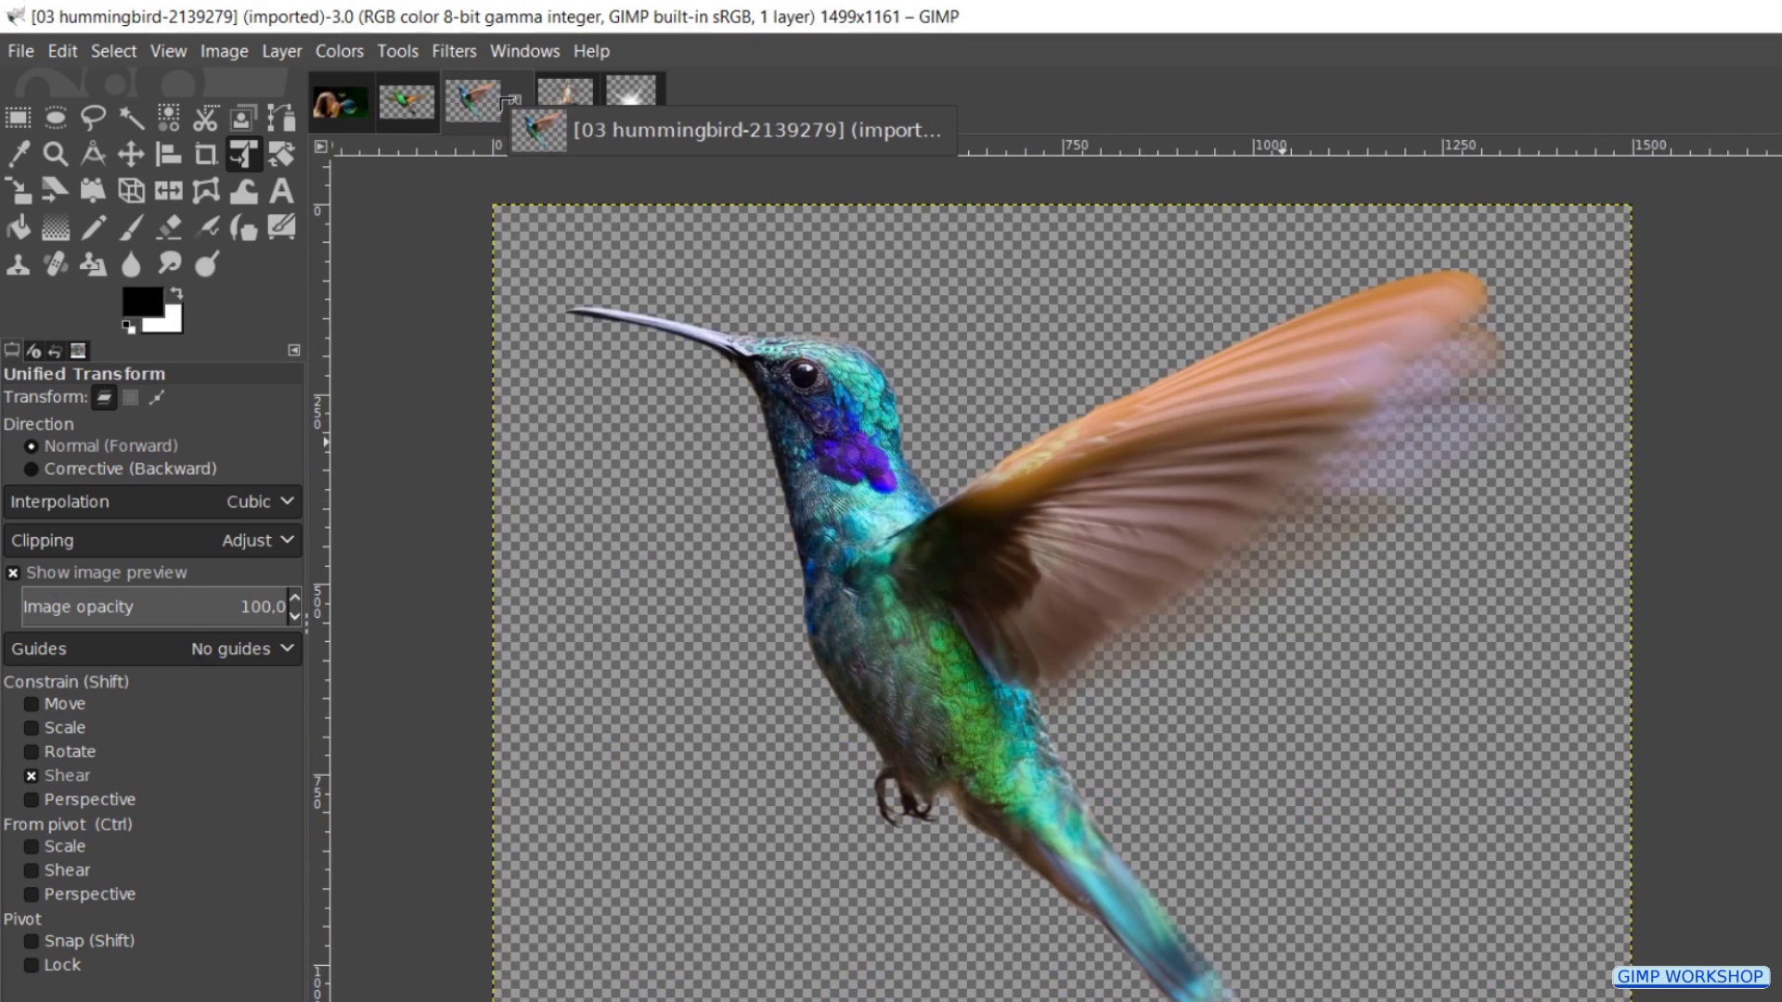
click(433, 102)
click(346, 102)
drag(350, 102, 451, 264)
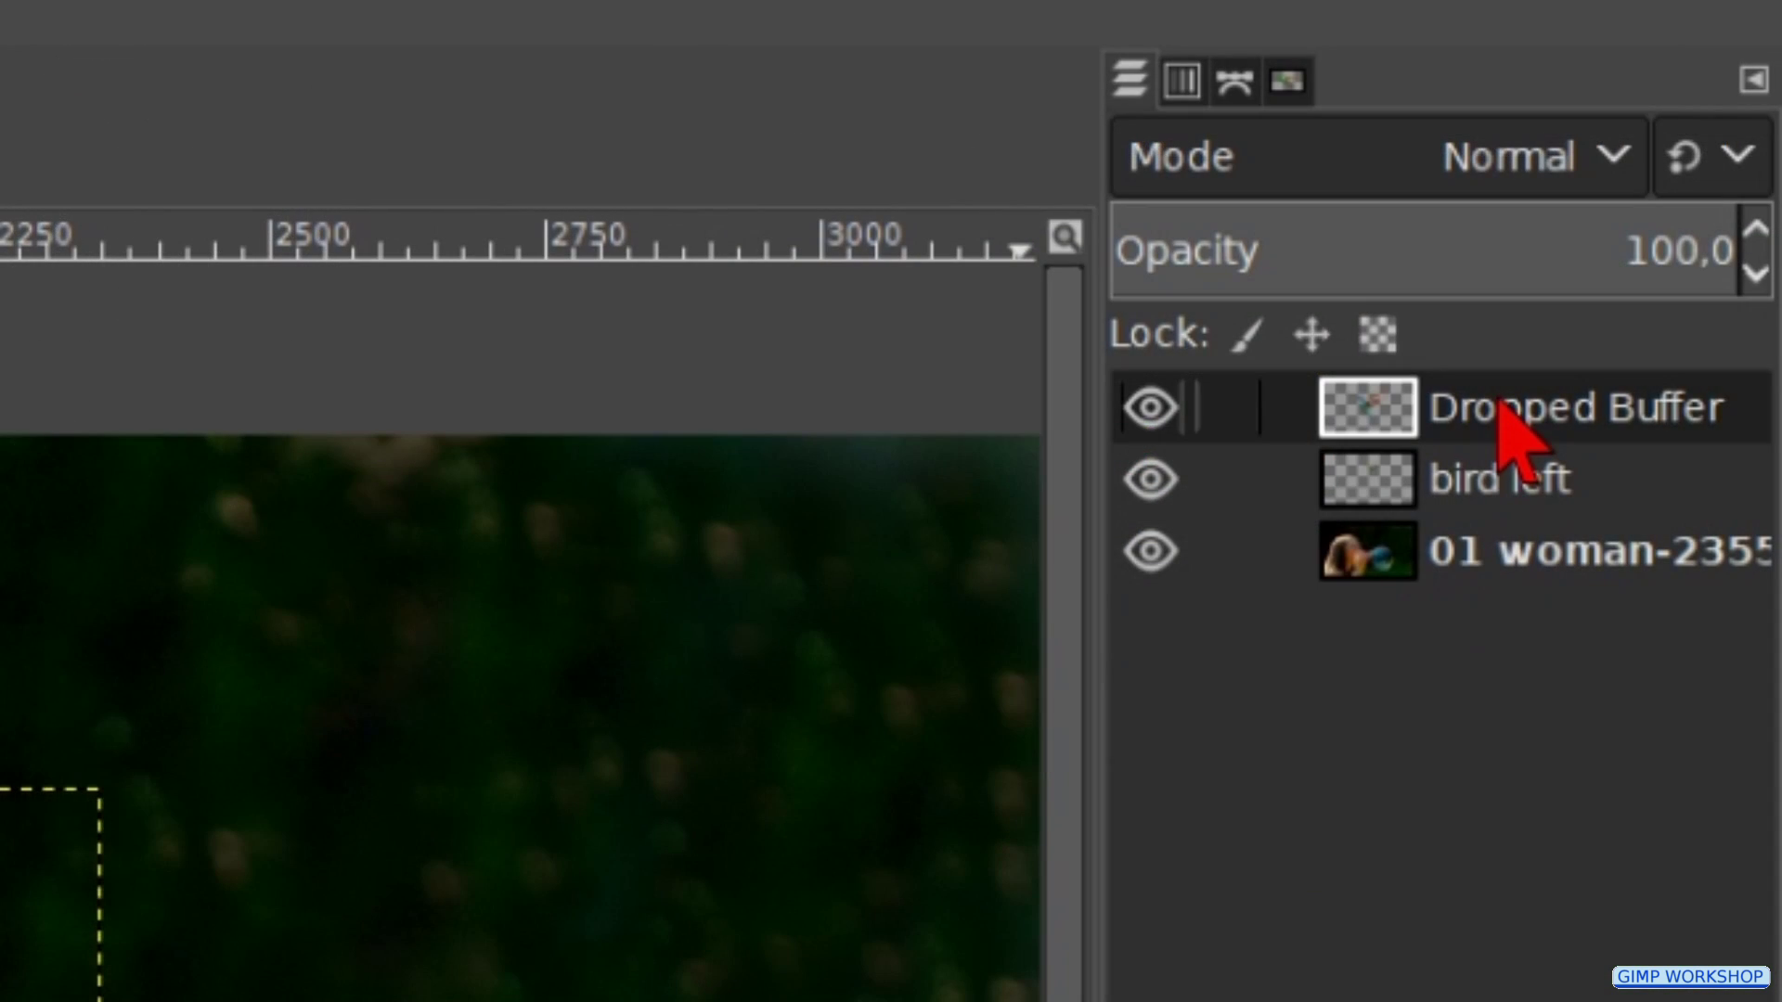
double_click(1778, 214)
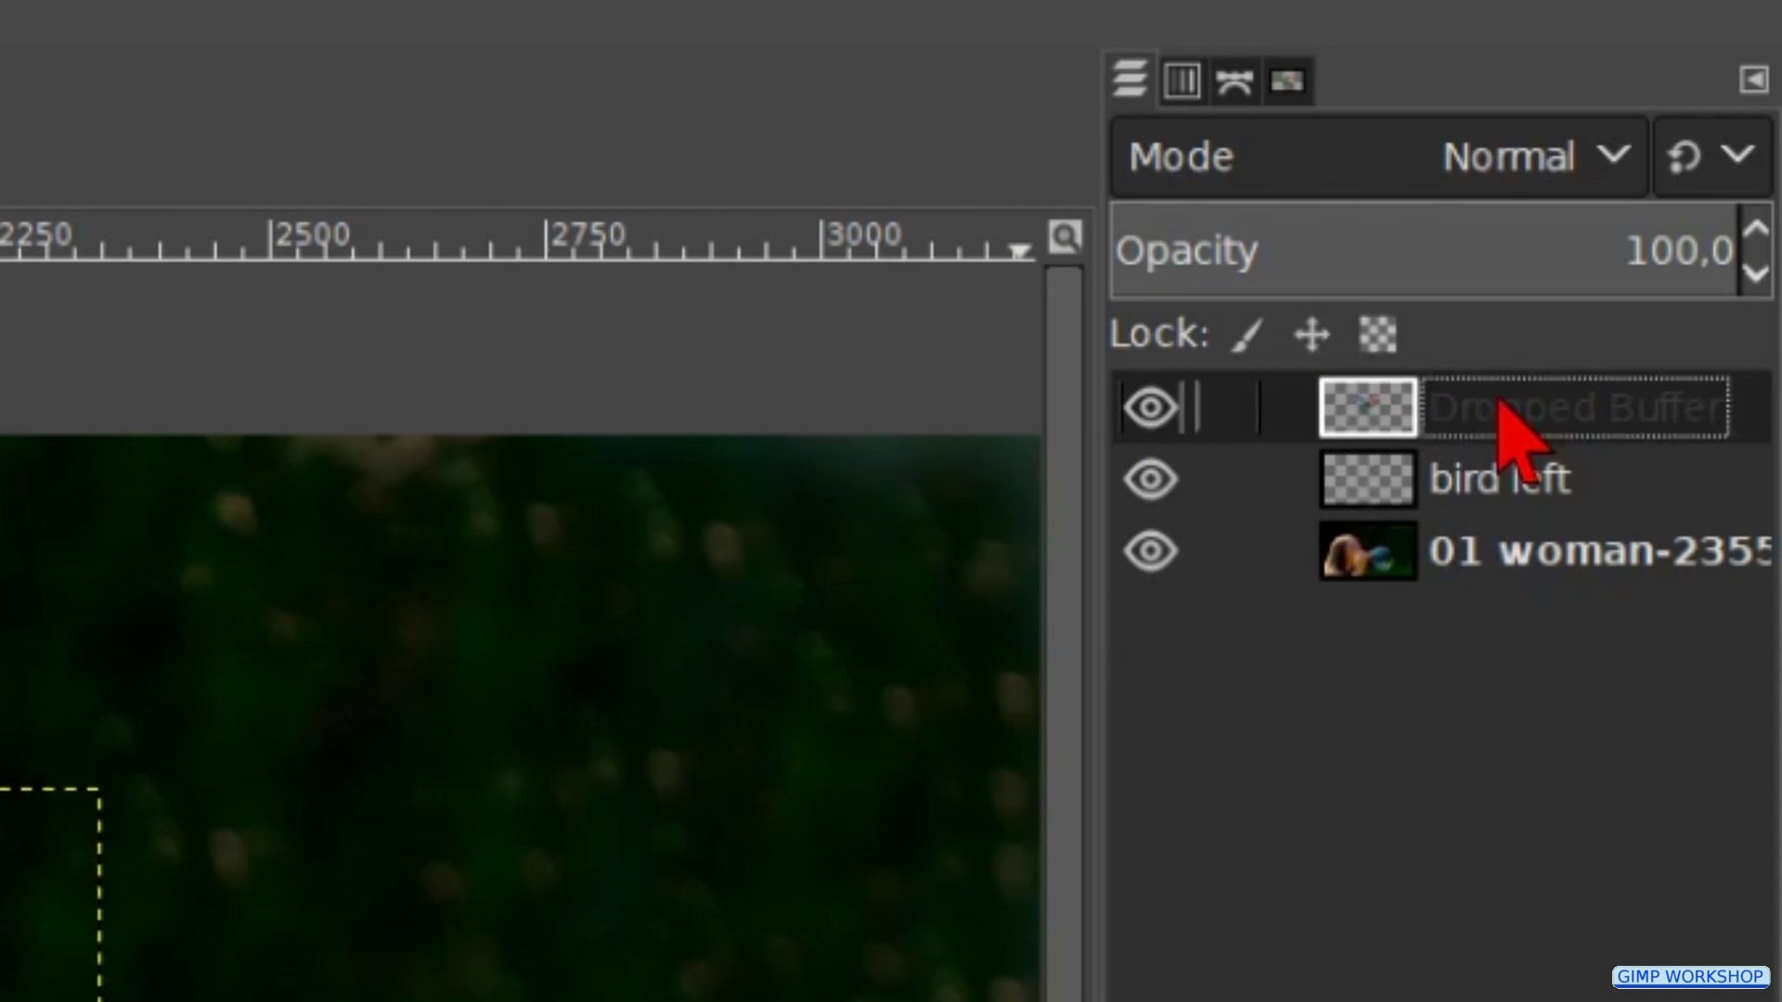
text(bir)
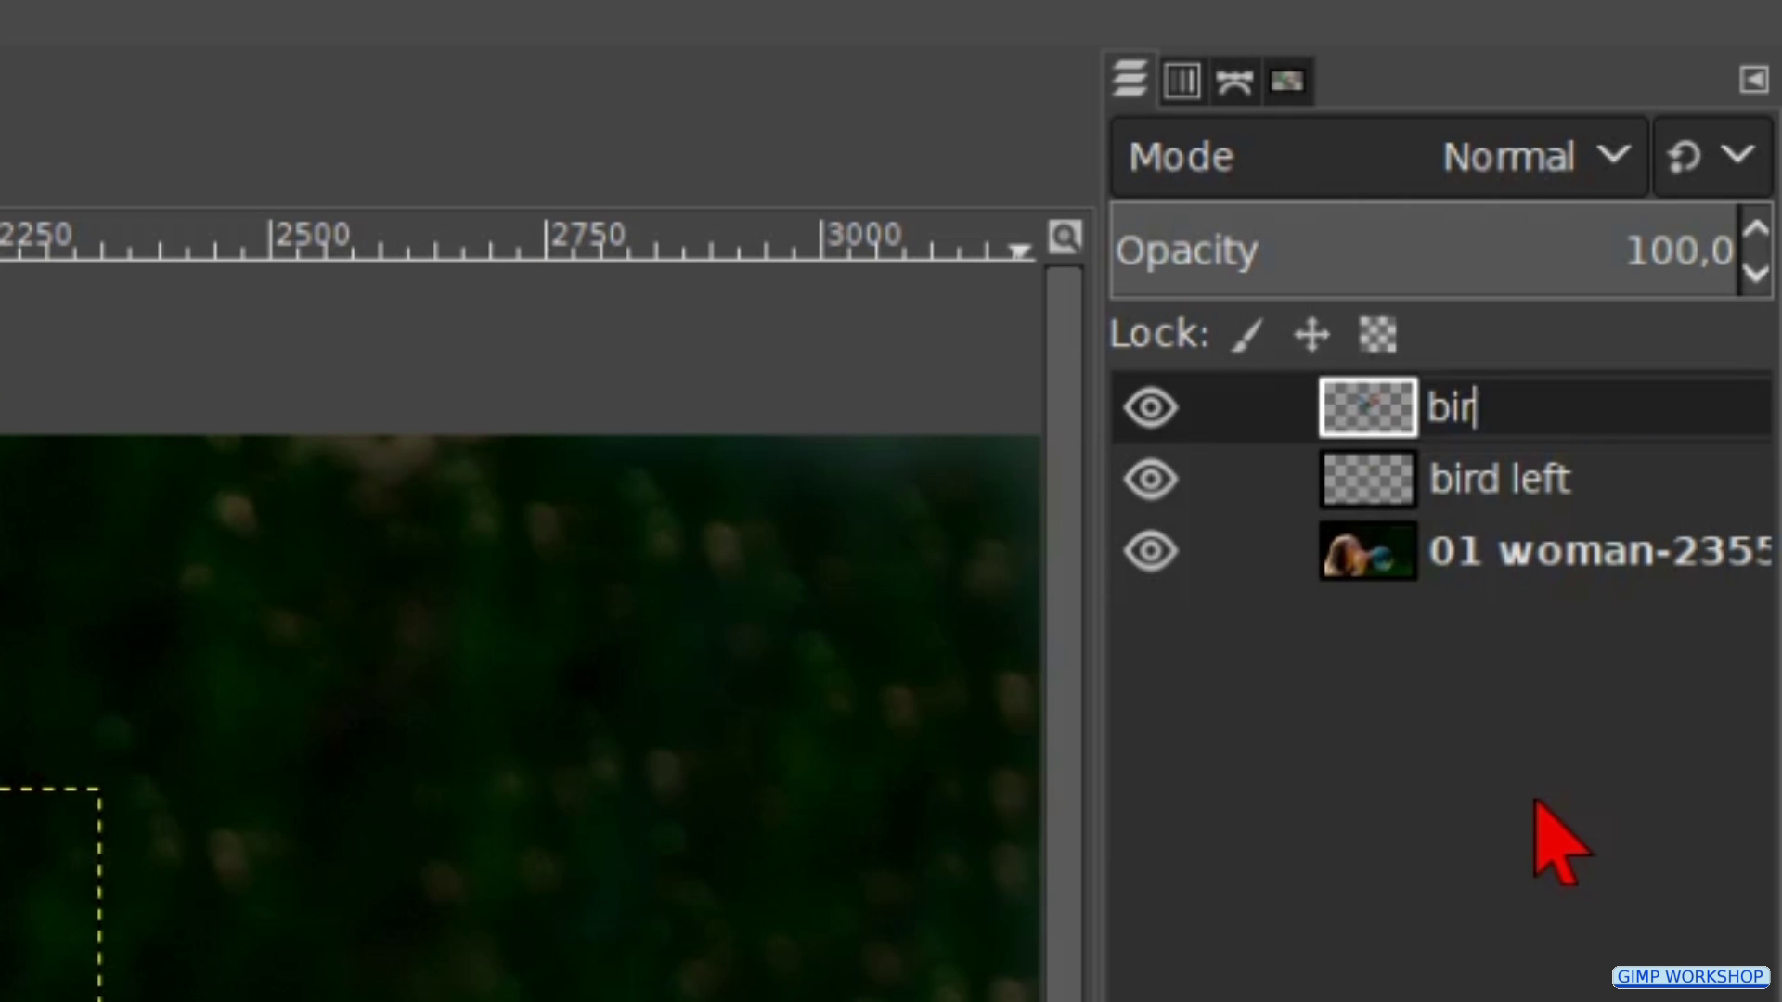
text(d right)
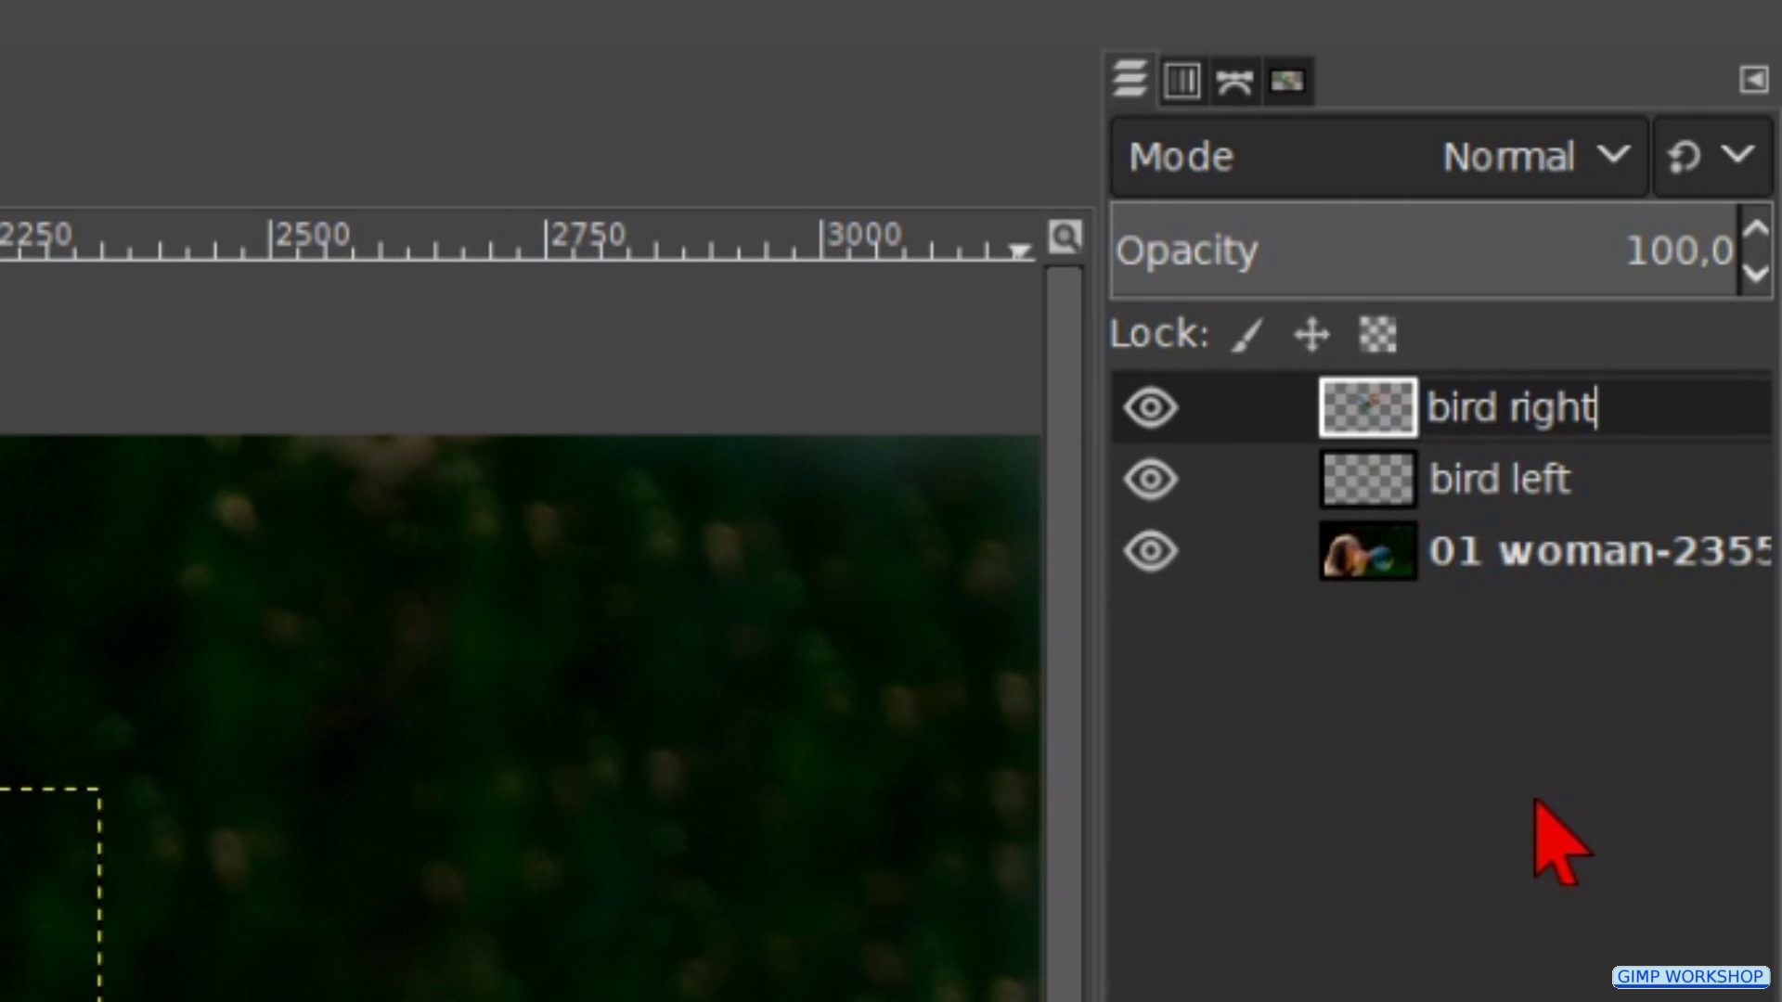
key(Return)
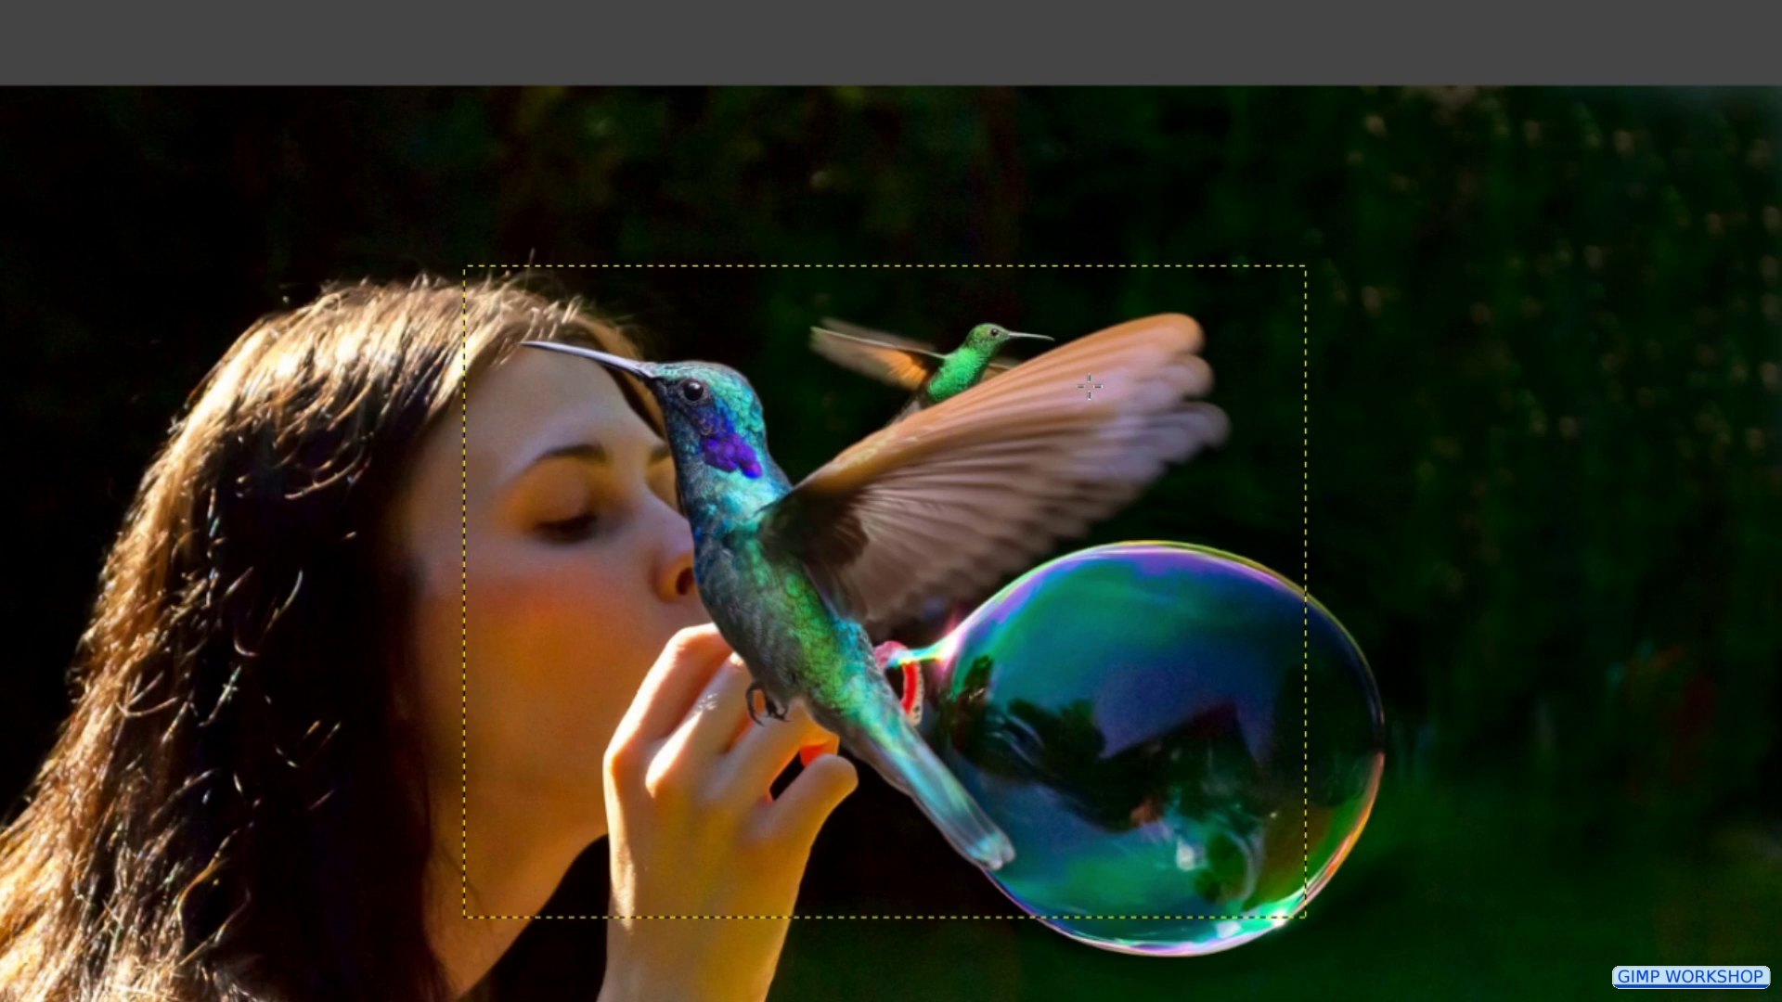
- Use Unified Transform to scale the bird right layer proportionally to about 34%, rotate it about 37° counter-clockwise and place it above the bubble's right side
click(1090, 387)
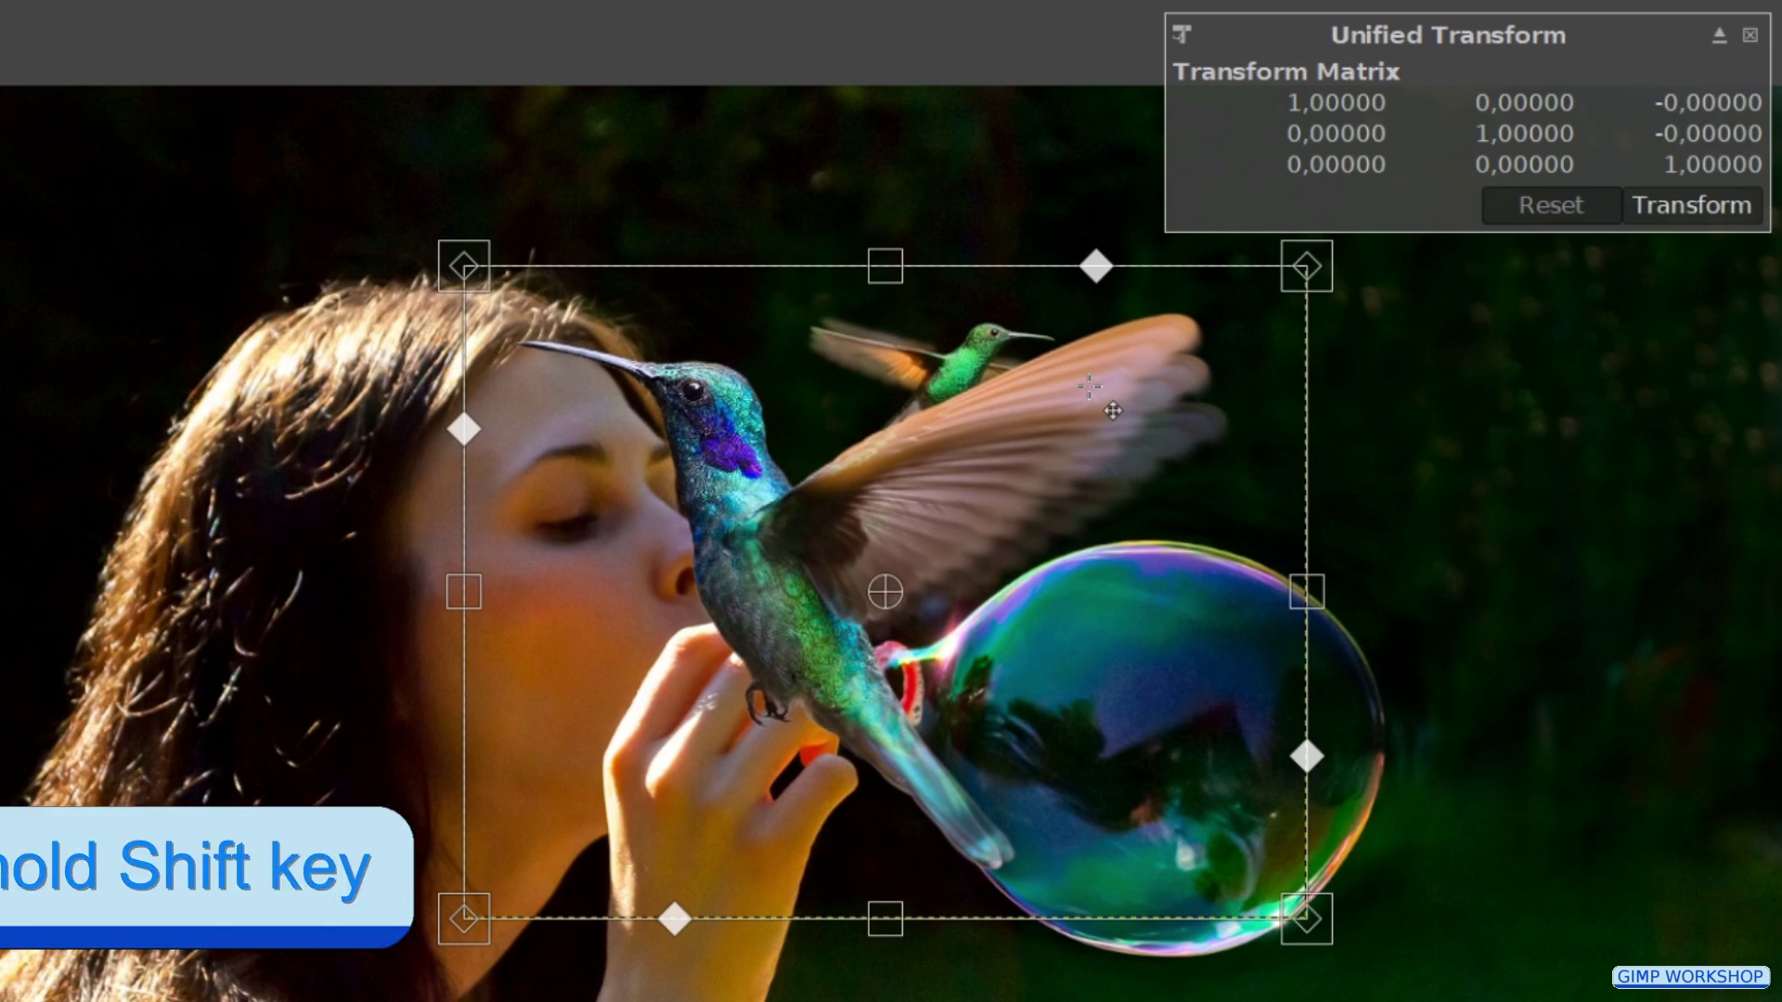
drag(466, 592, 1020, 568)
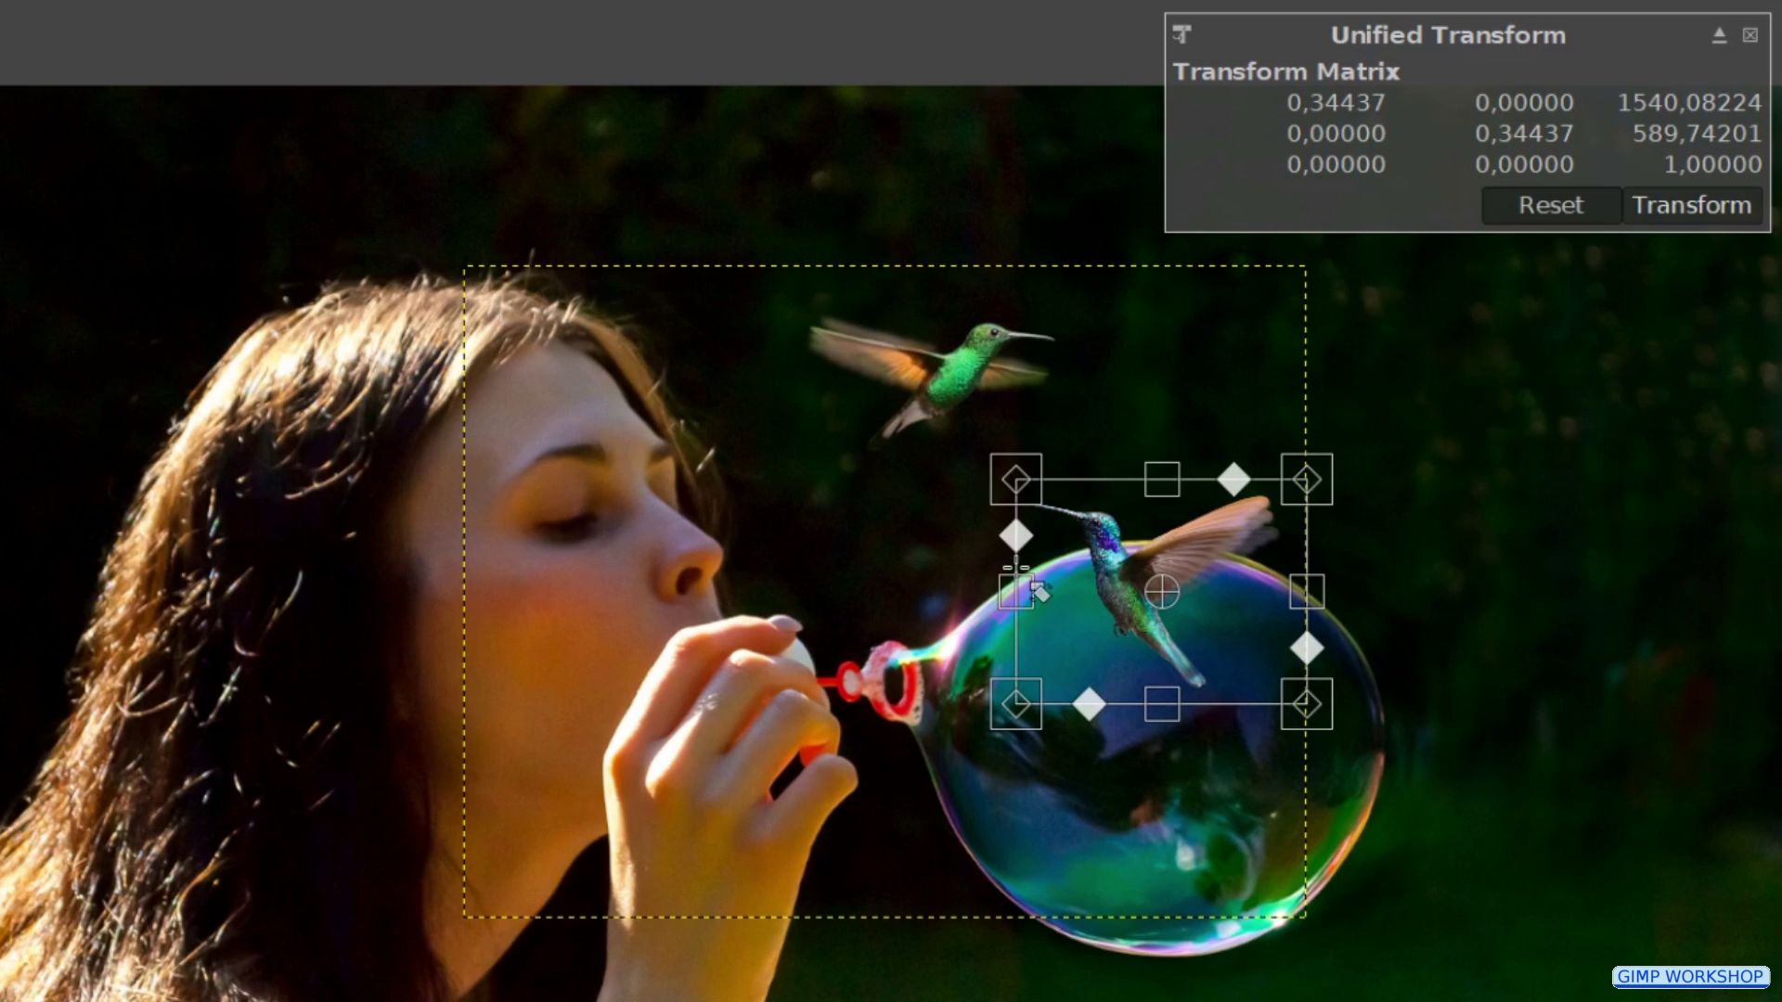
drag(1086, 639, 1381, 477)
drag(1189, 434, 1229, 555)
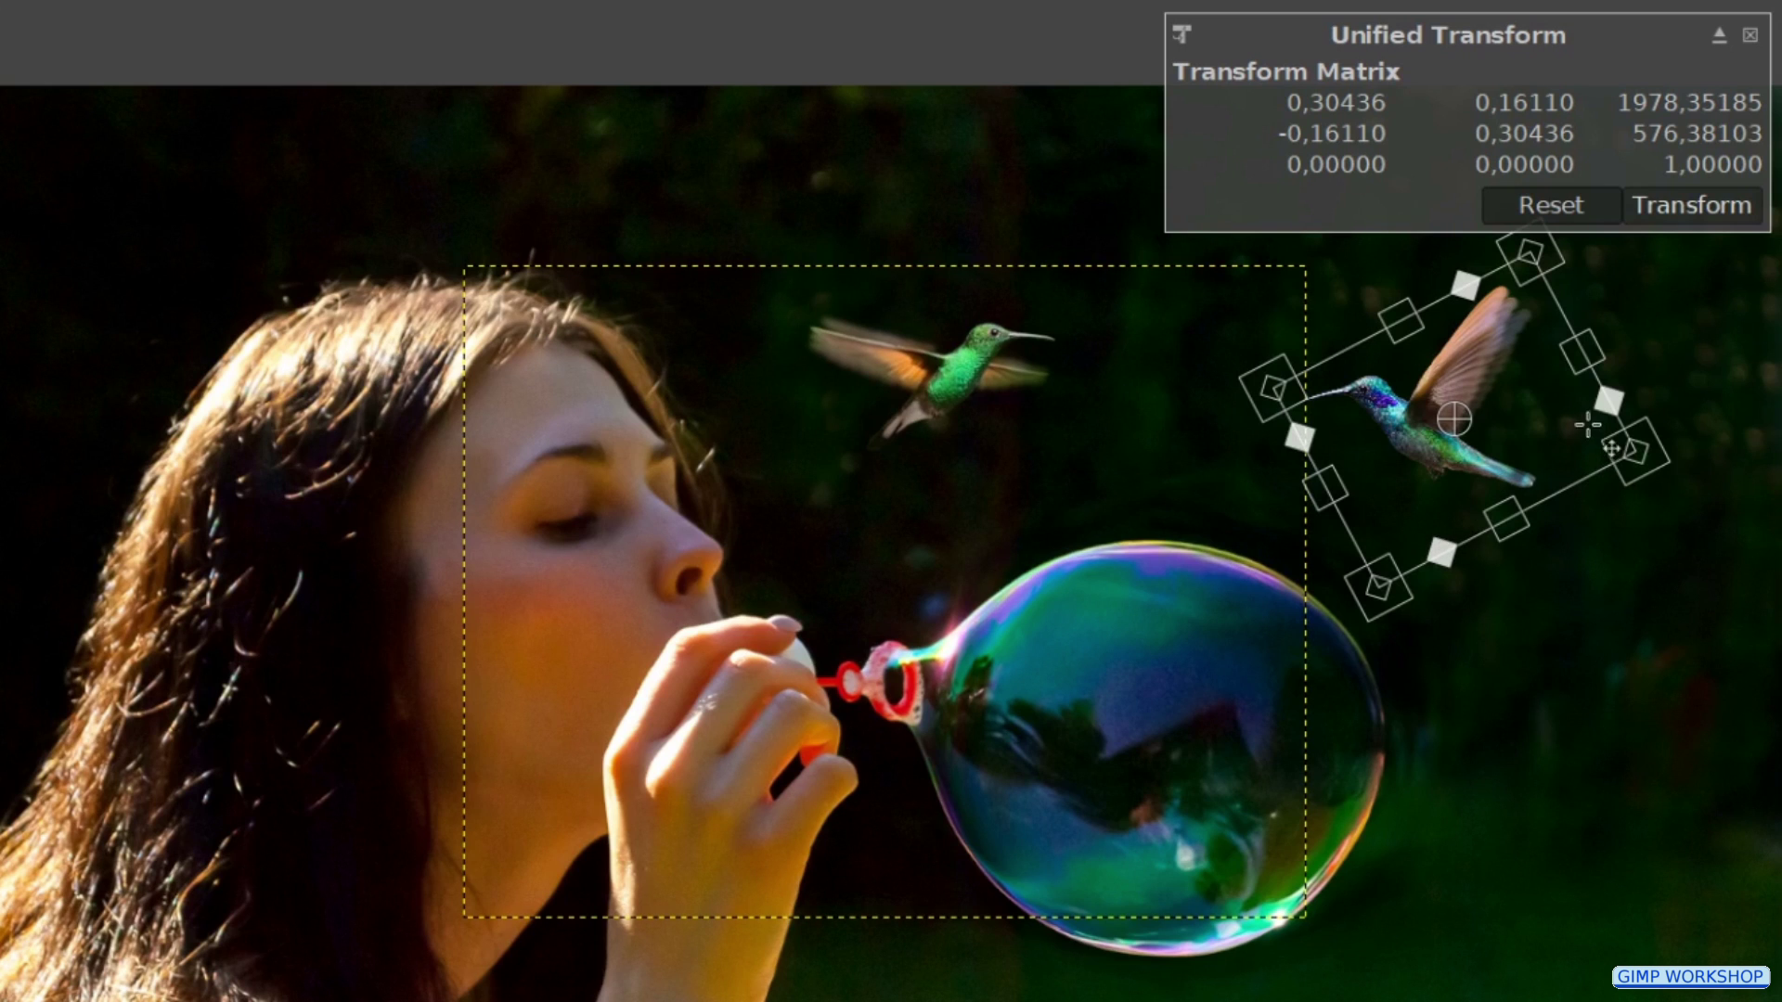
drag(1611, 472, 1619, 559)
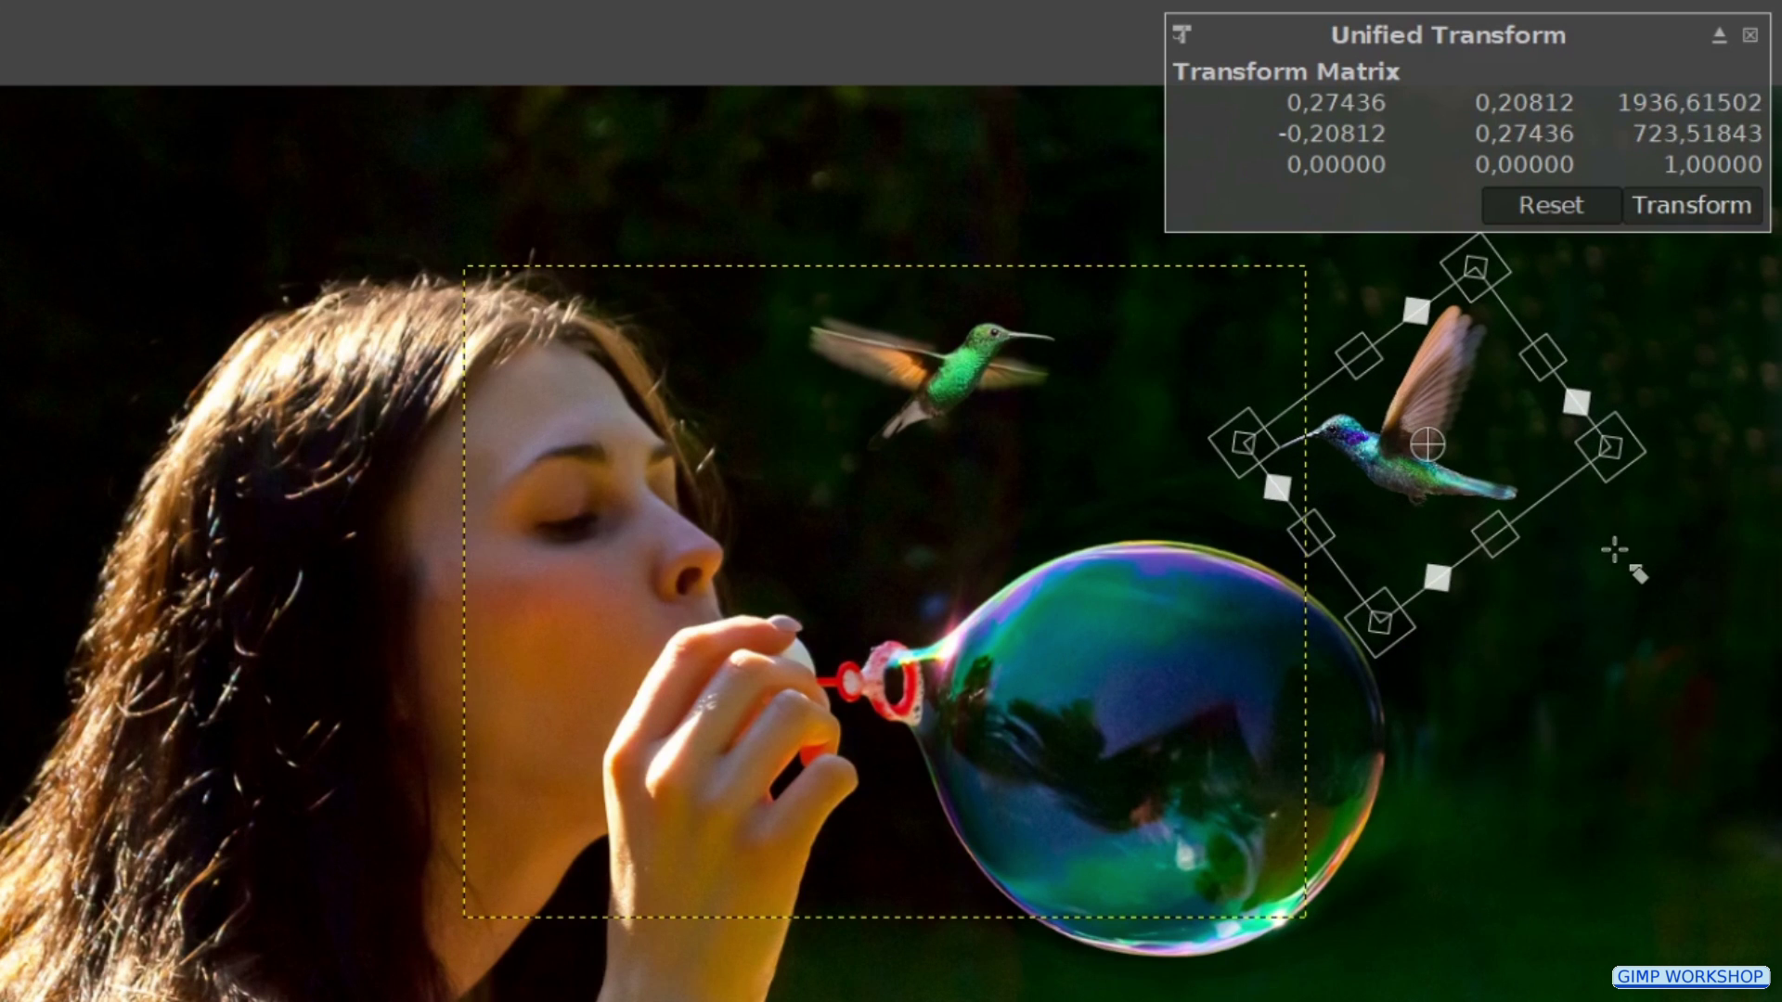
click(1689, 209)
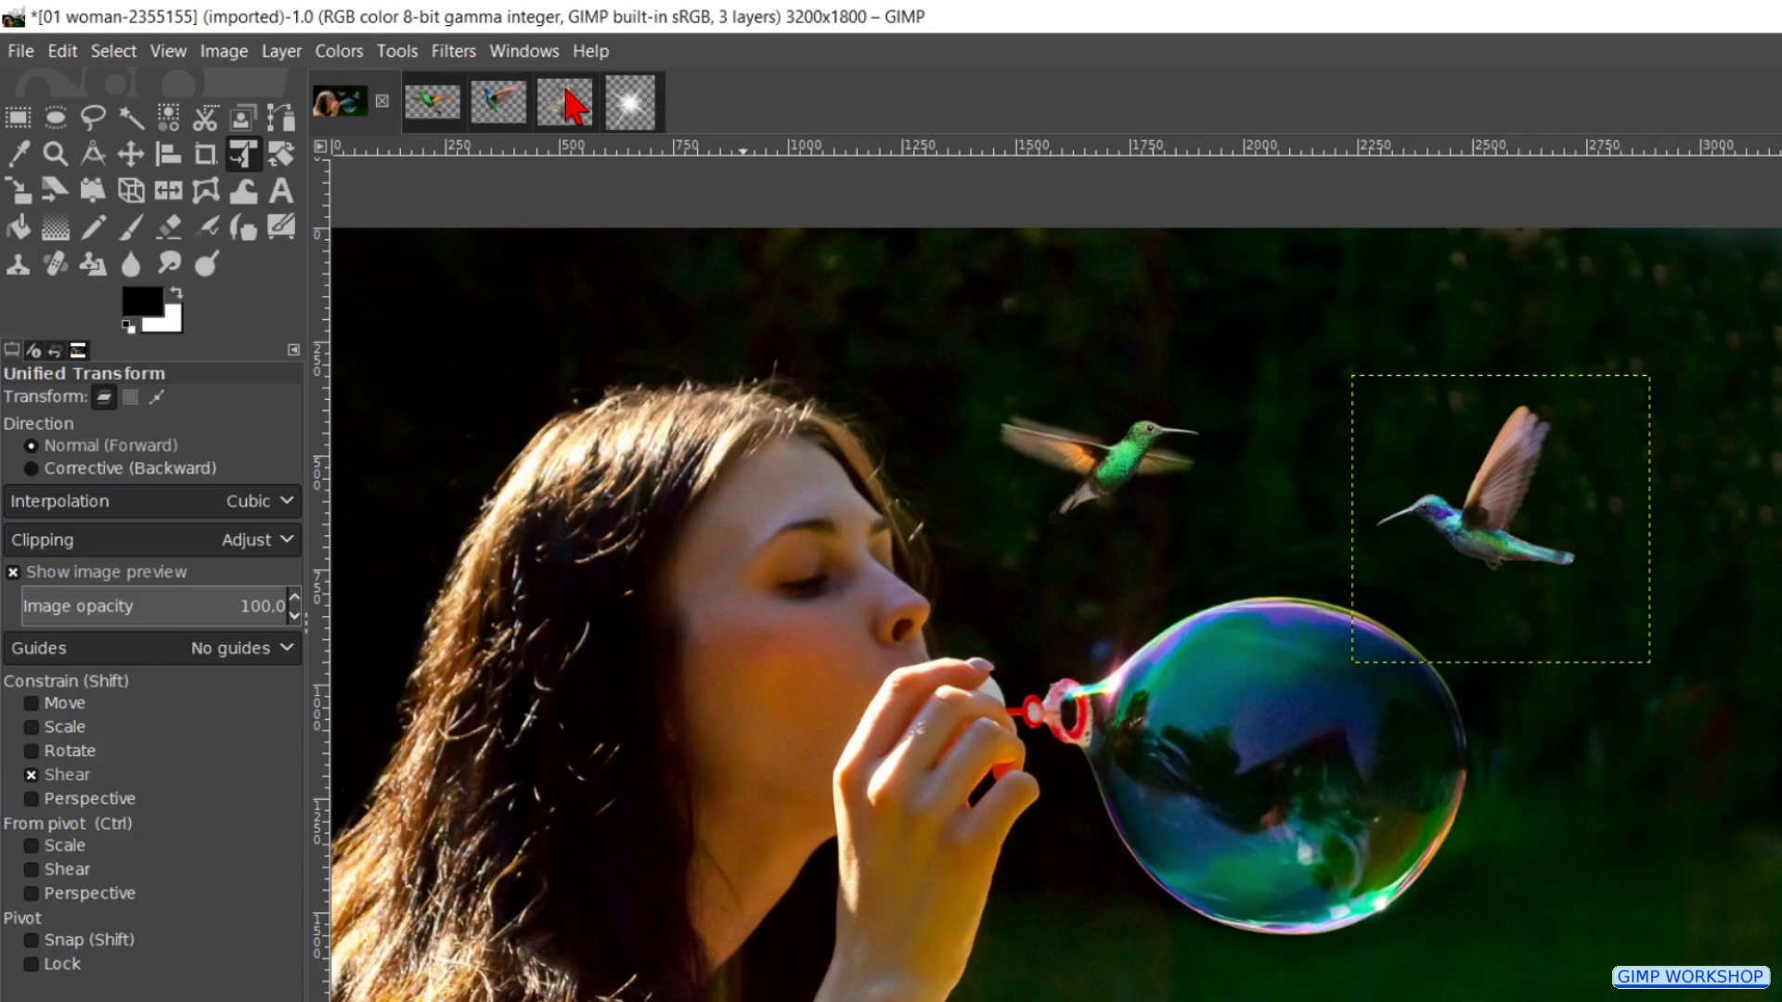
- Bring the 04 hummingbirds image into the woman image as a new layer and rename that layer "three birds"
click(566, 103)
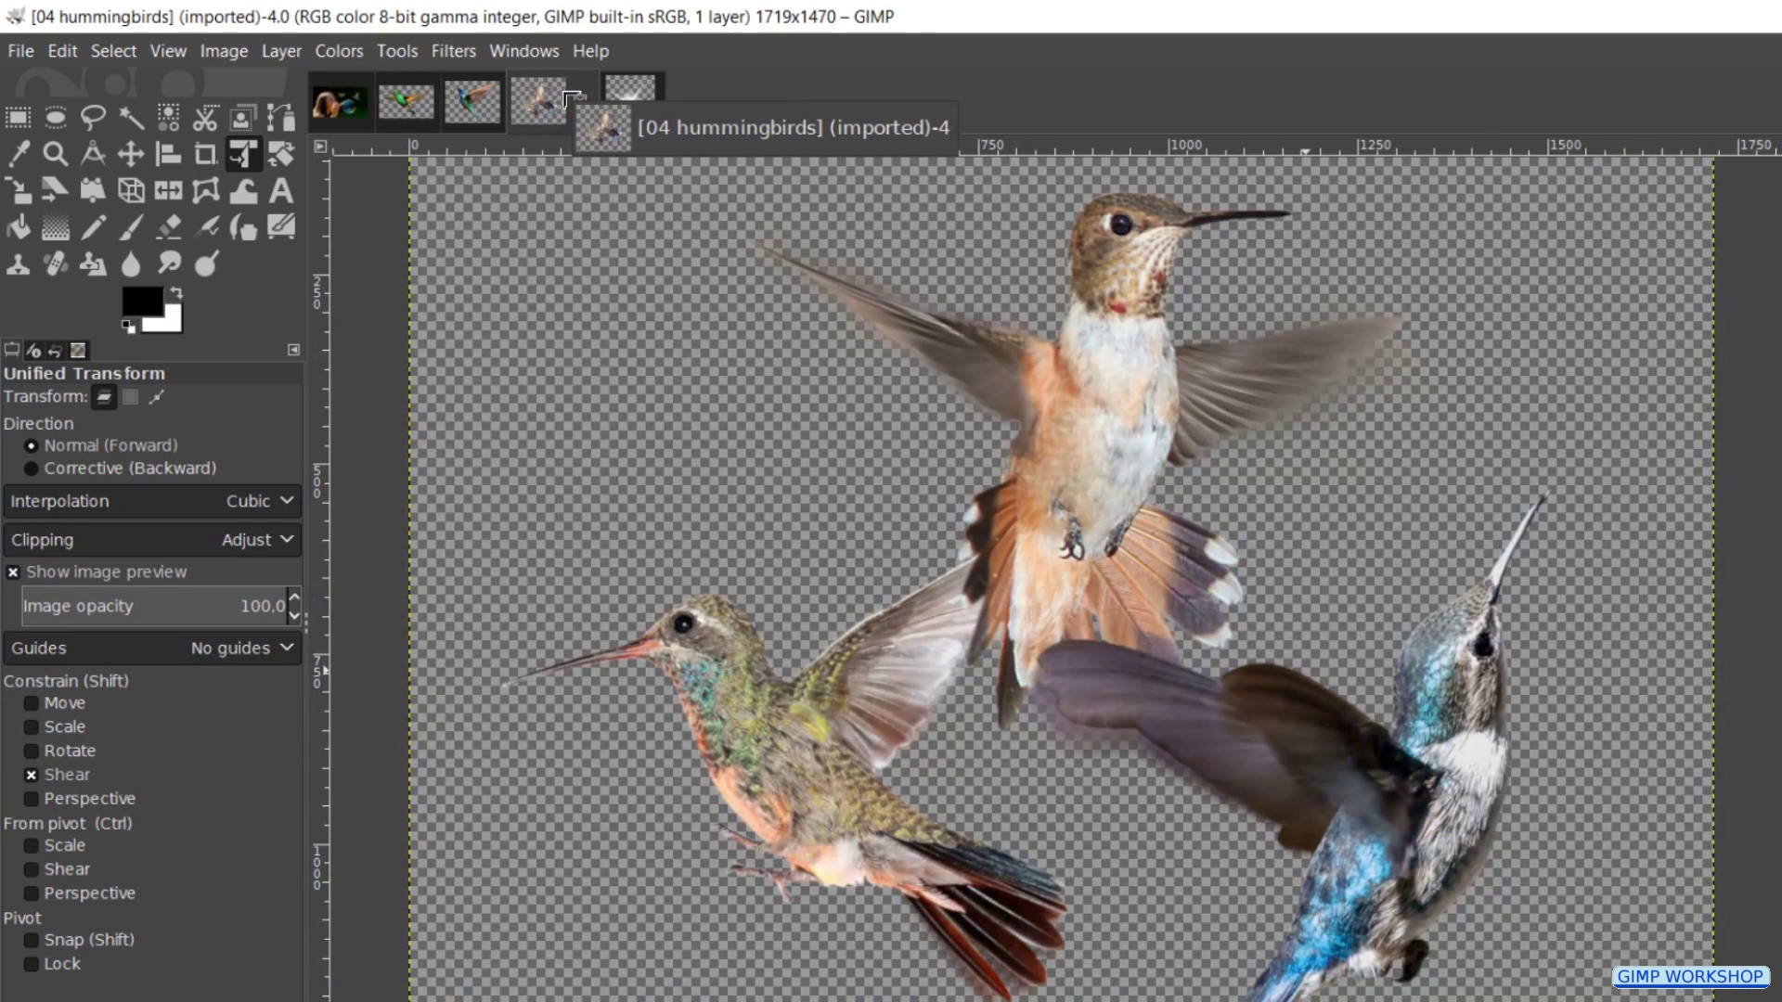
click(408, 102)
click(345, 104)
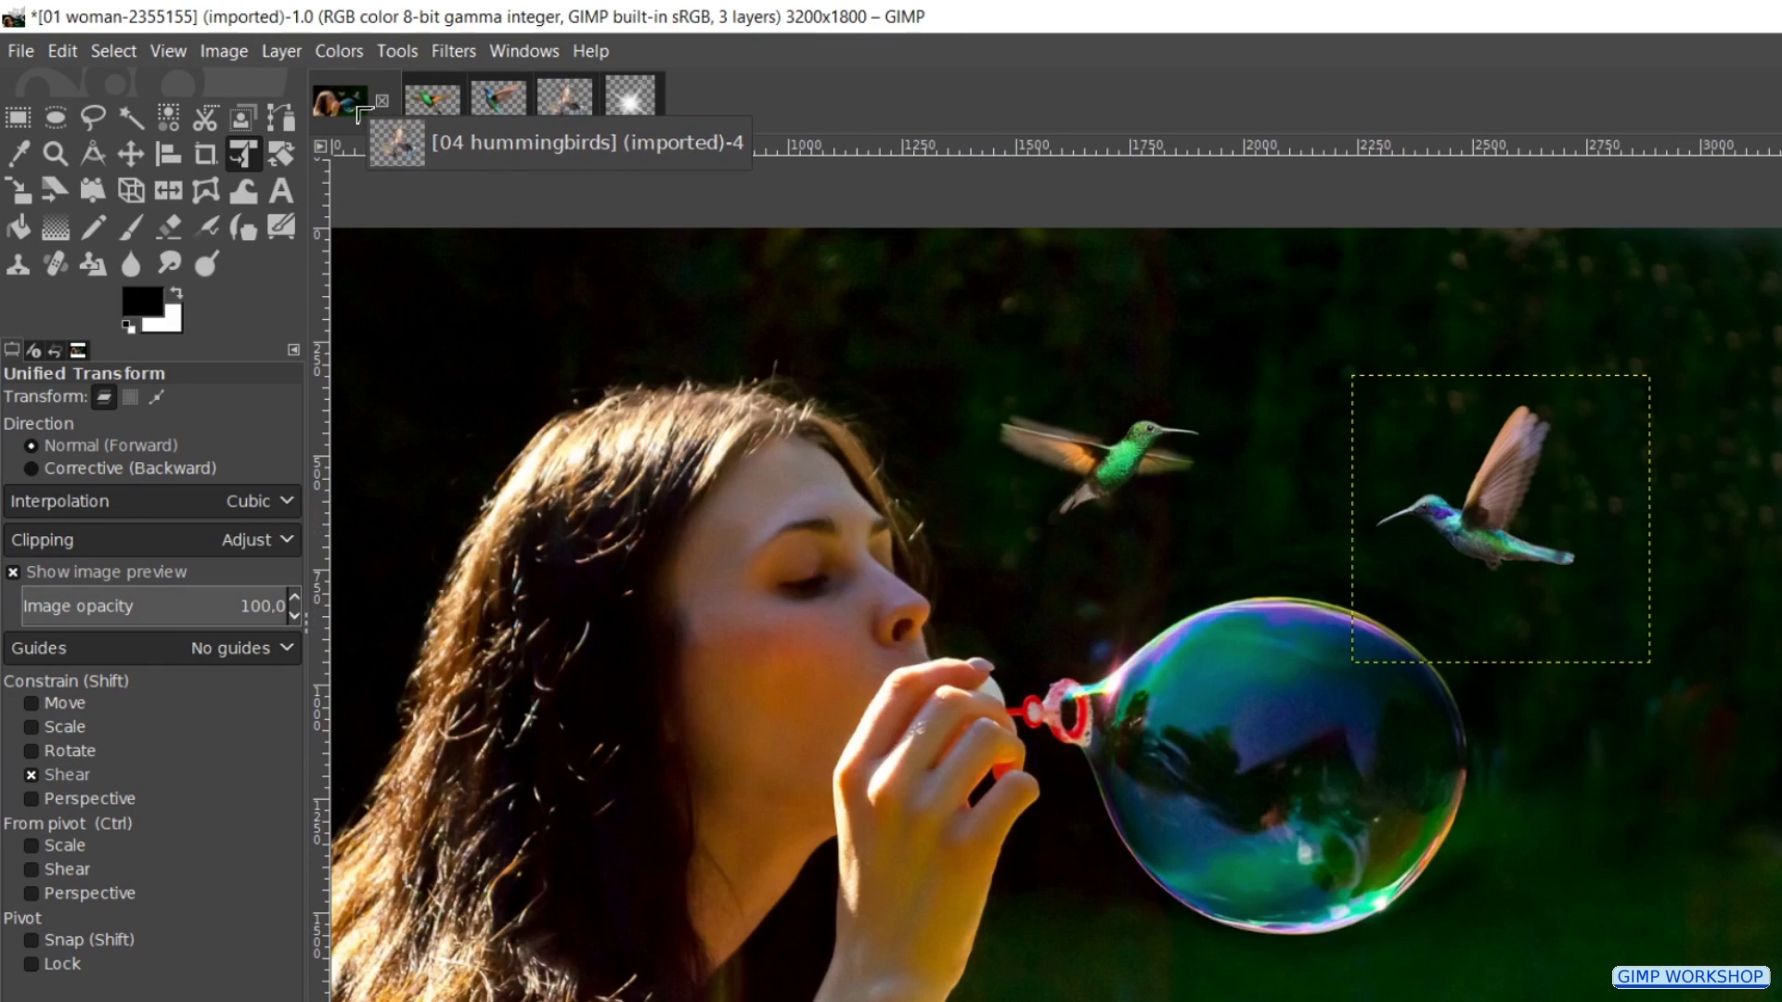
drag(359, 110, 513, 326)
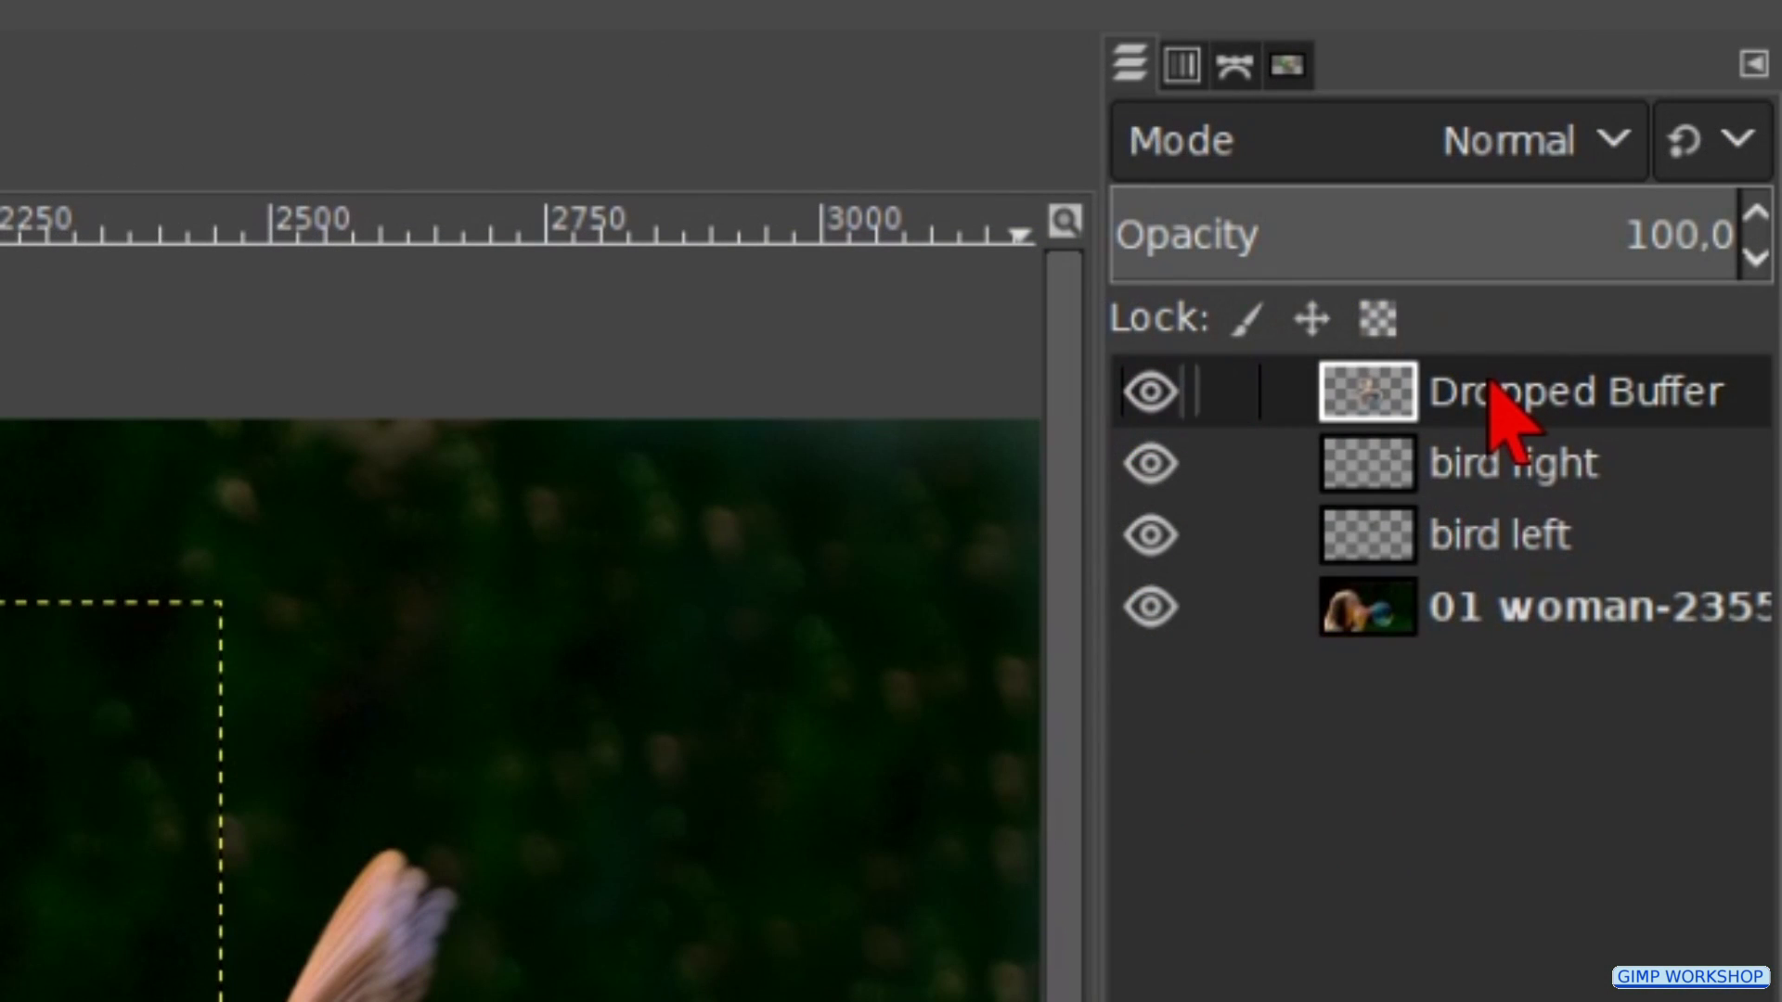
double_click(1490, 385)
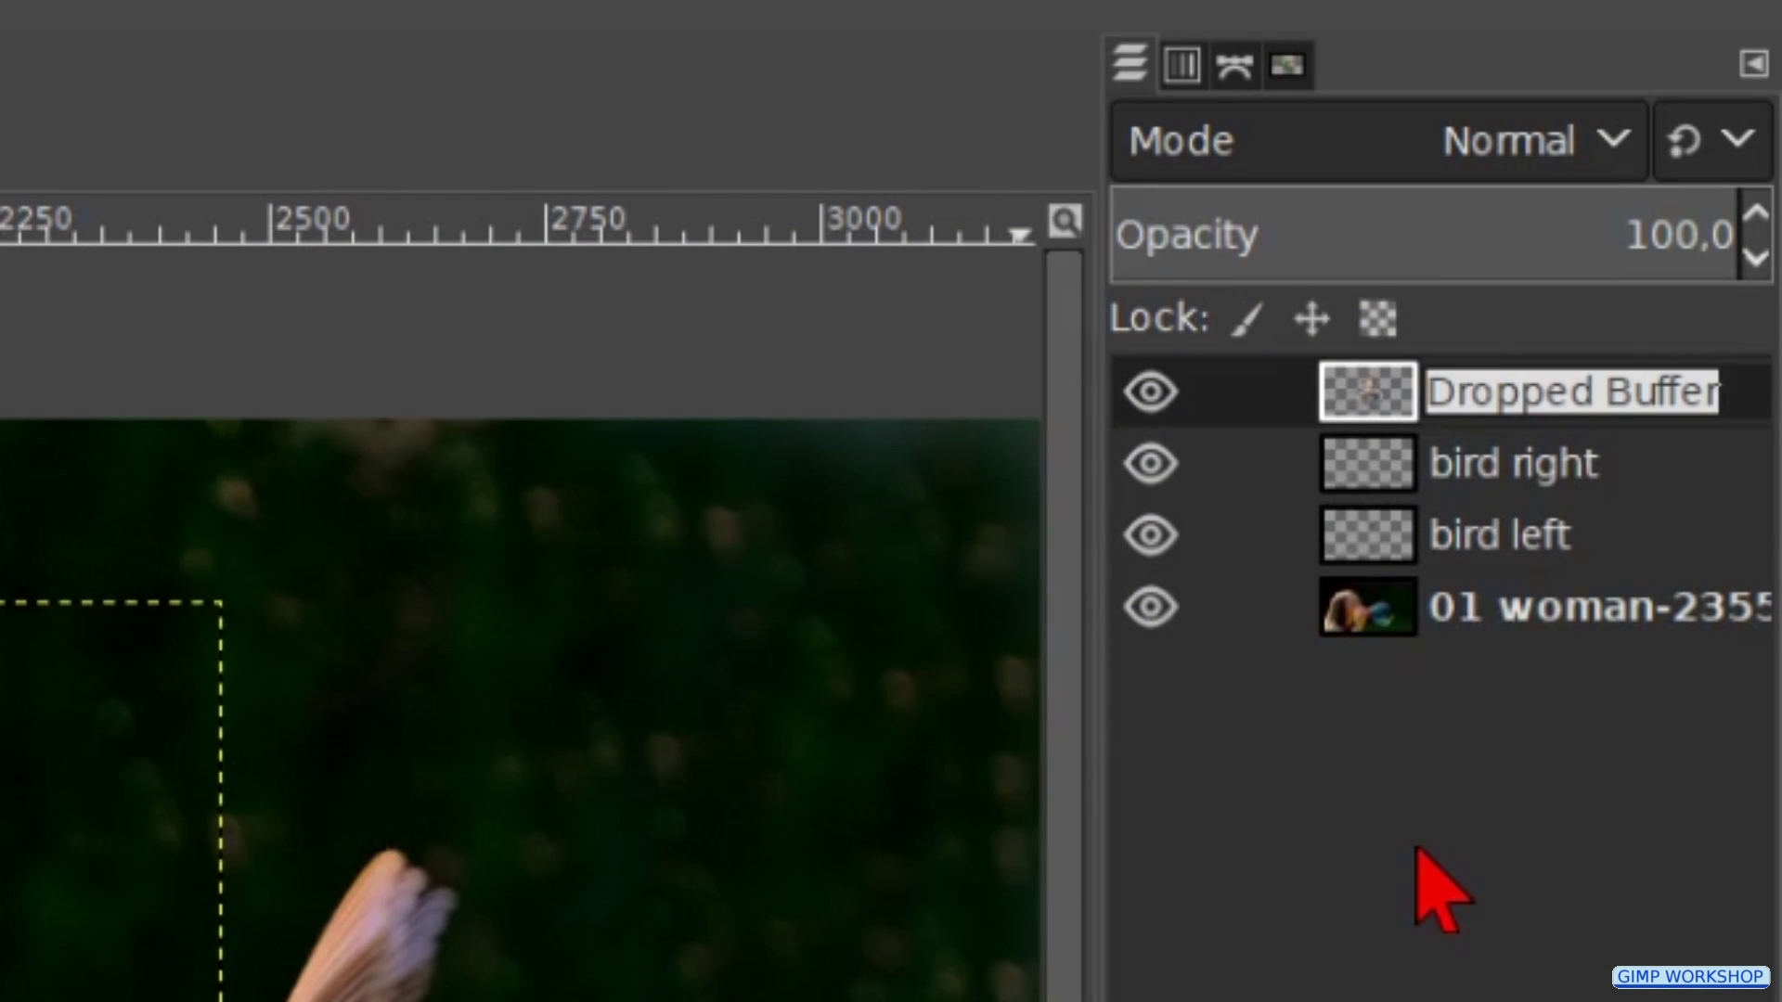
text(three birds)
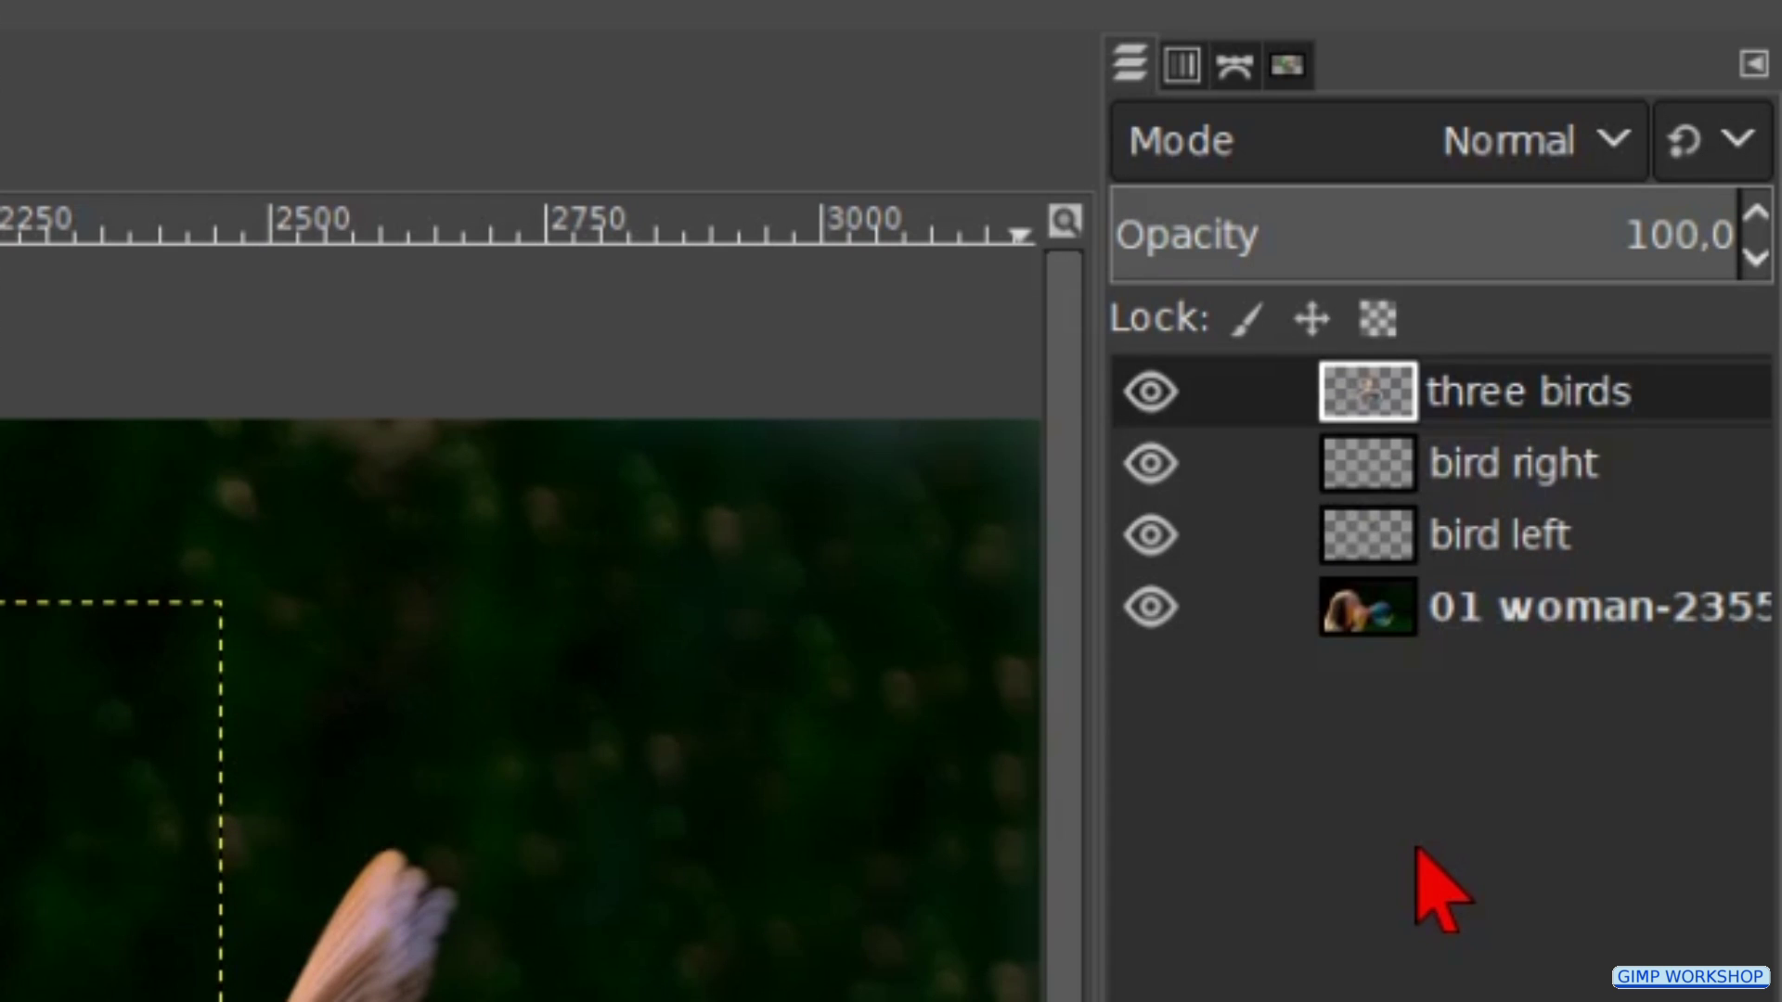
key(Return)
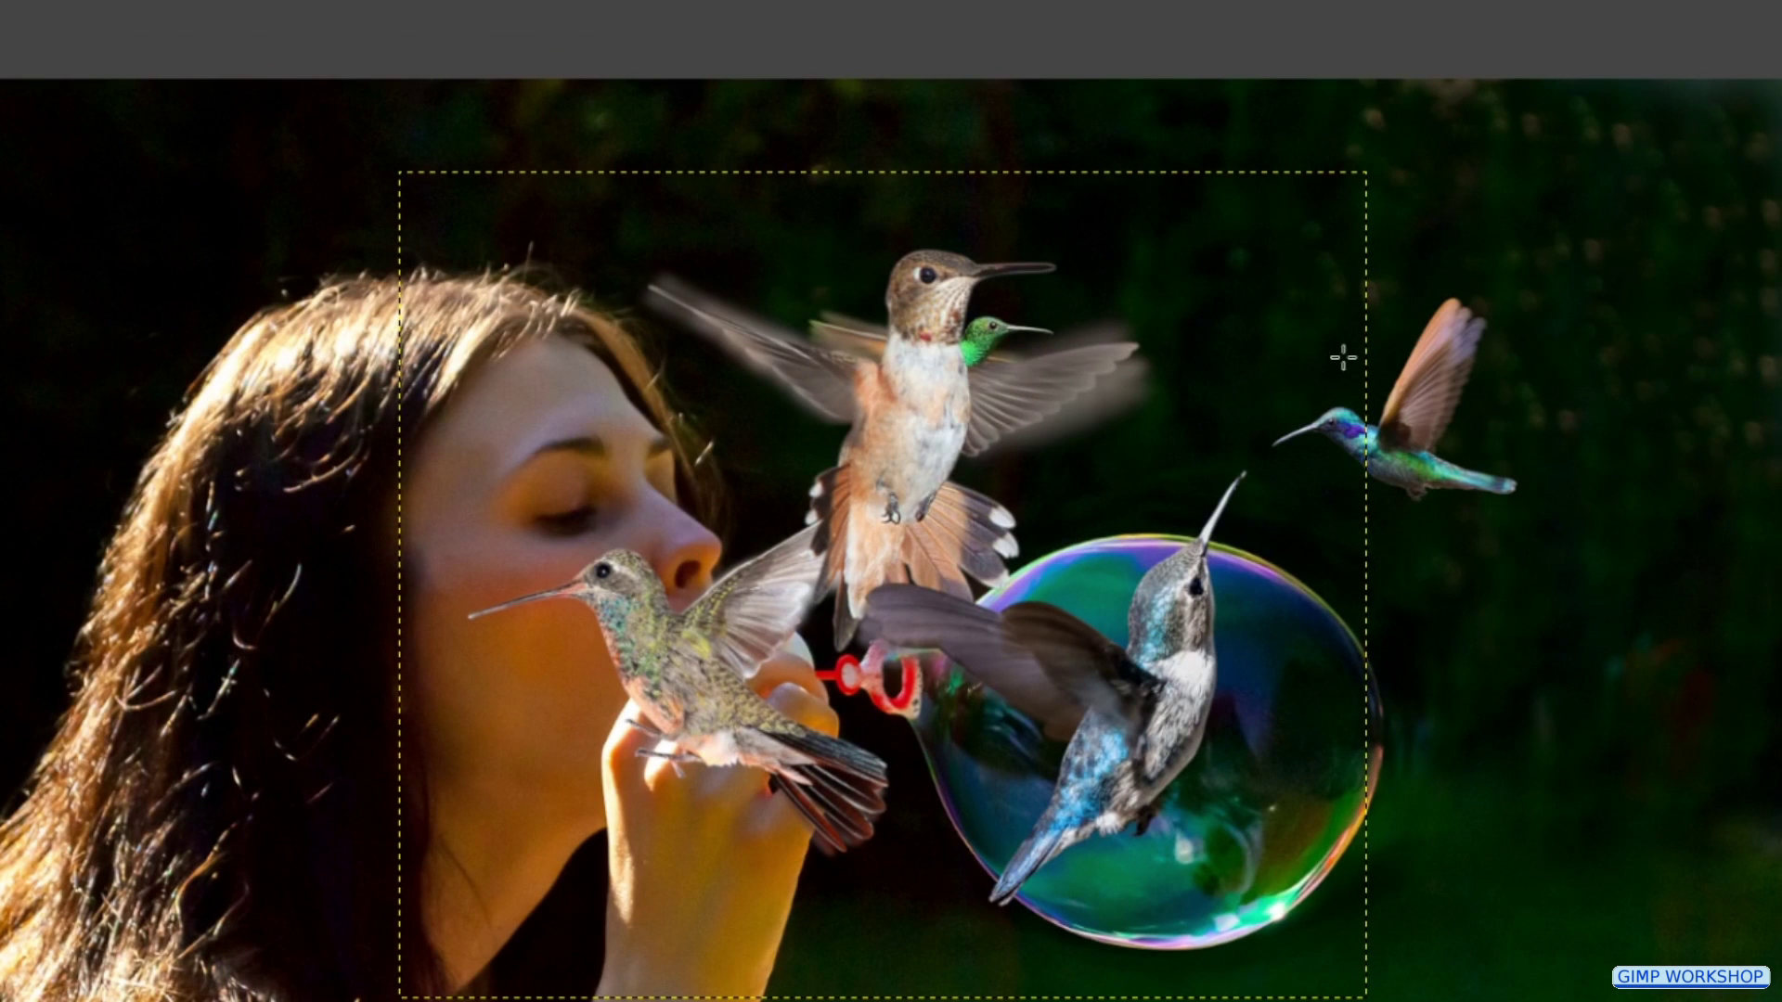
- Use Unified Transform to scale the three birds layer proportionally to about 46%, rotate it about 8.5° clockwise and fit the birds inside the soap bubble
click(1264, 354)
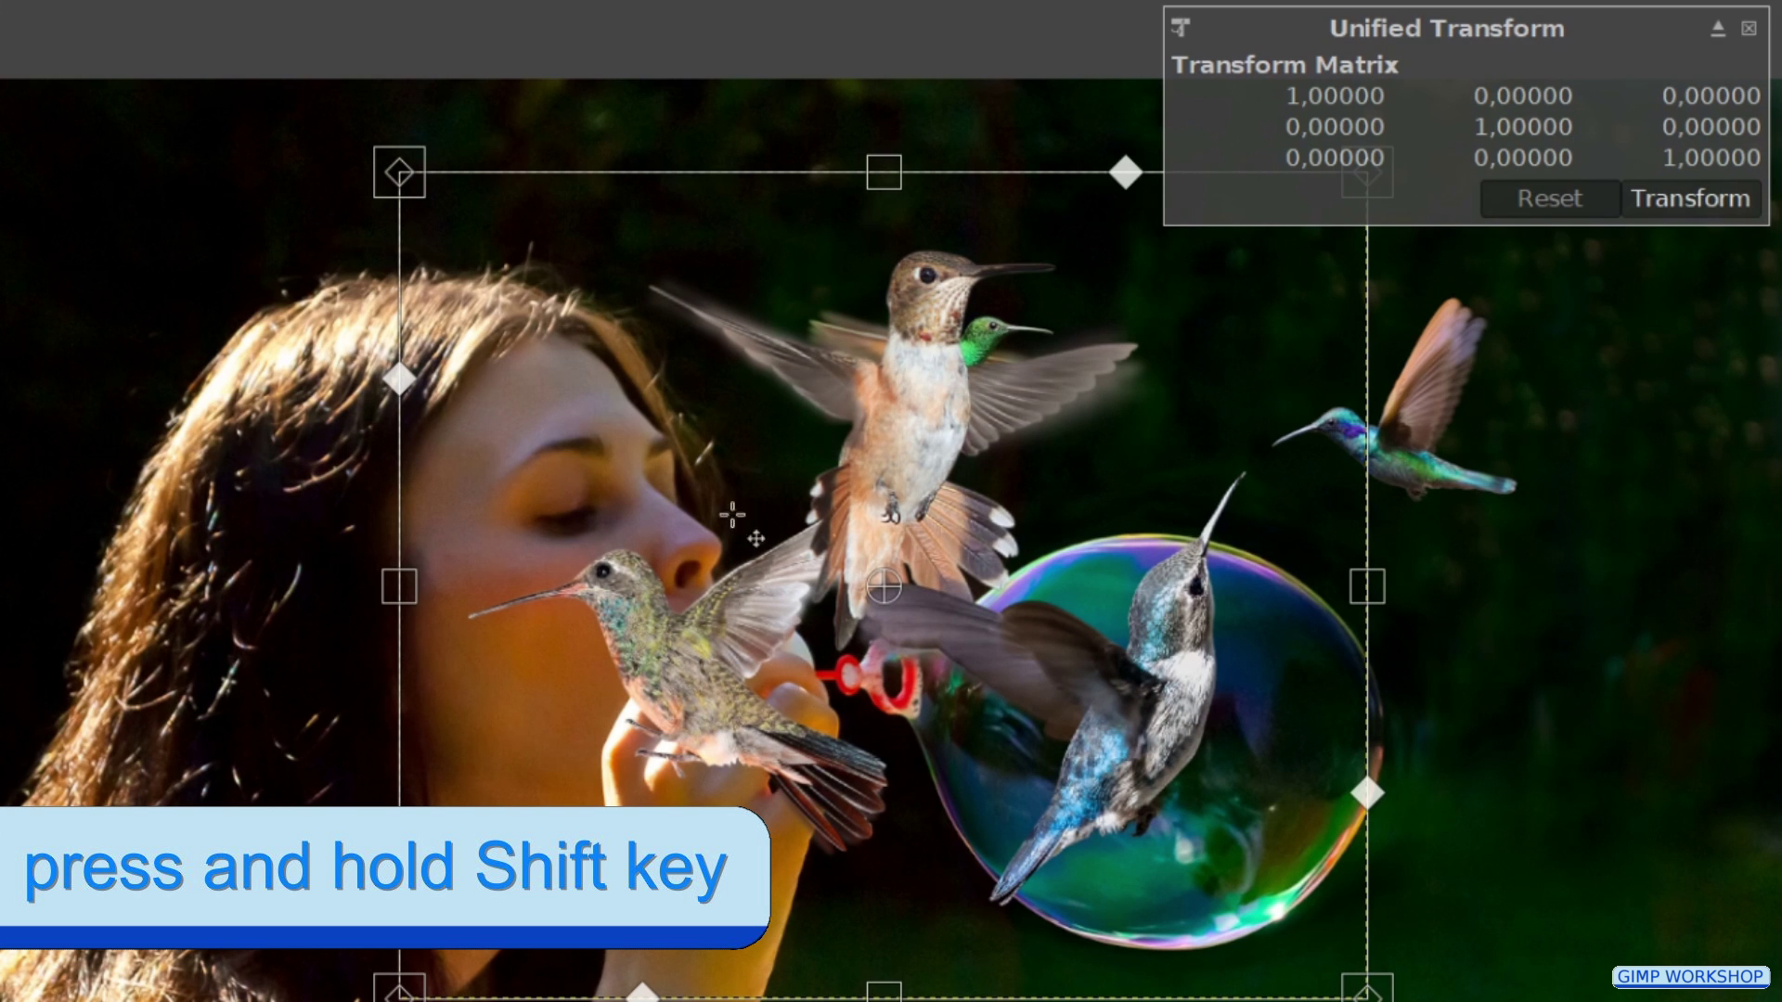
drag(401, 587, 1018, 586)
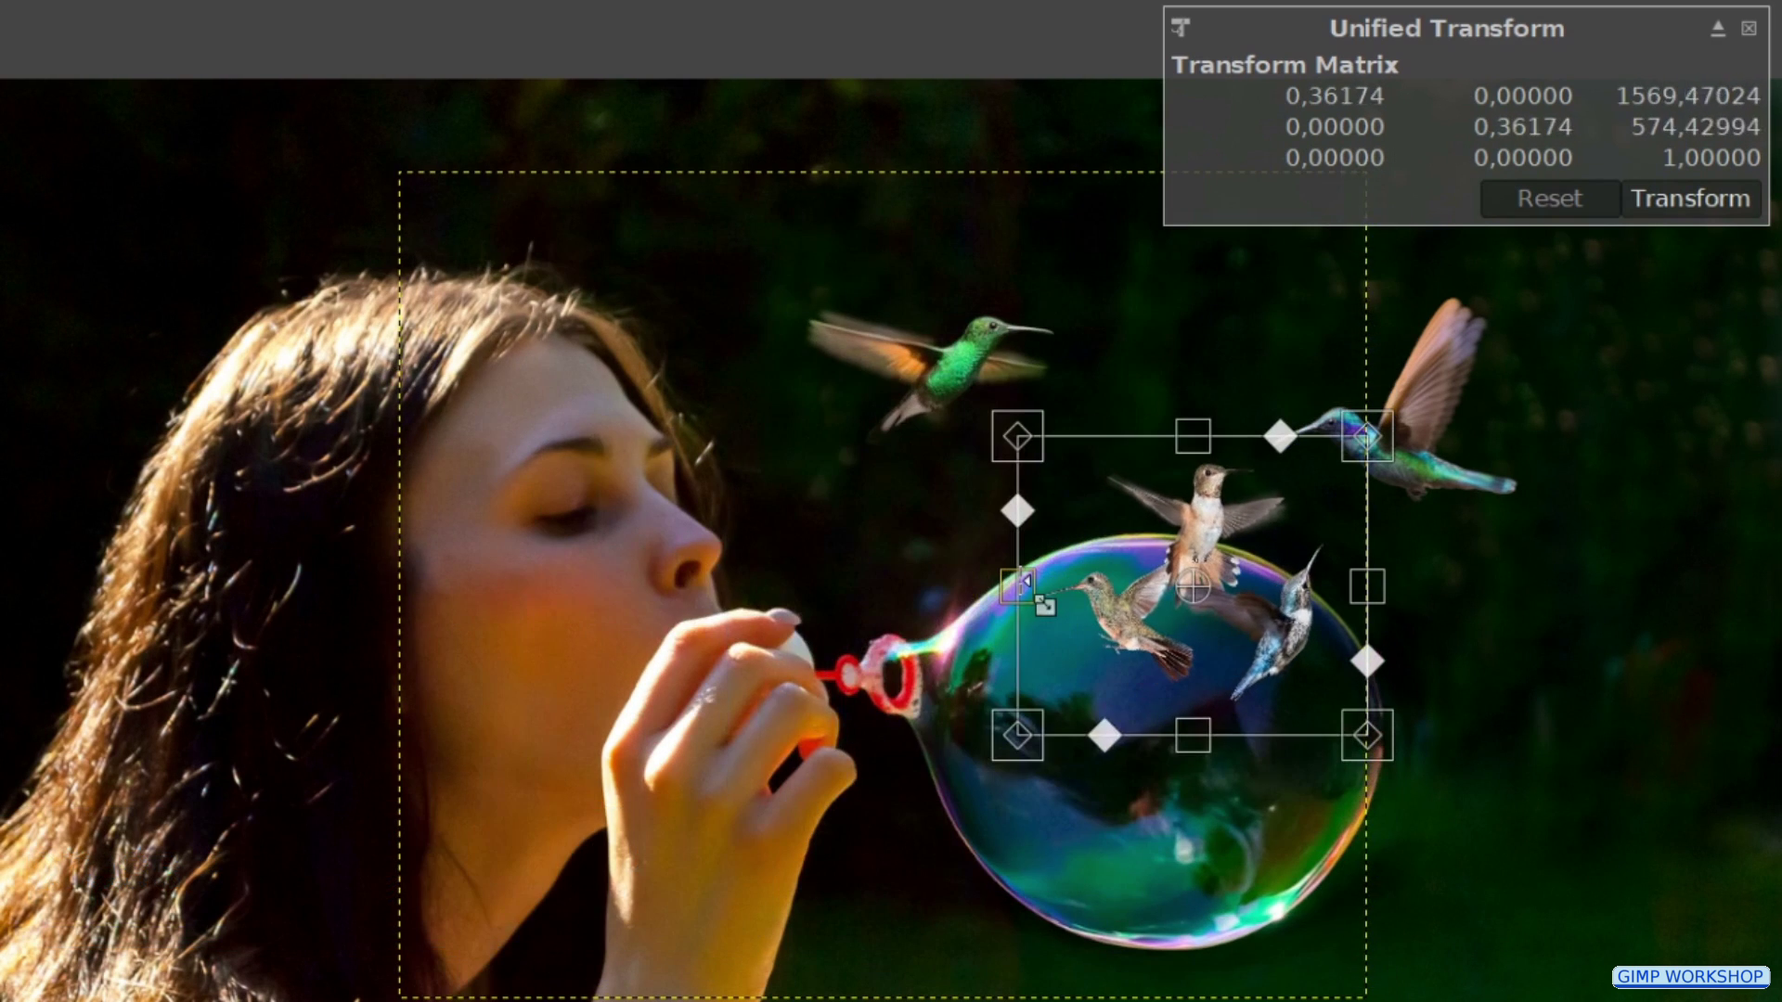
drag(1246, 612, 1221, 782)
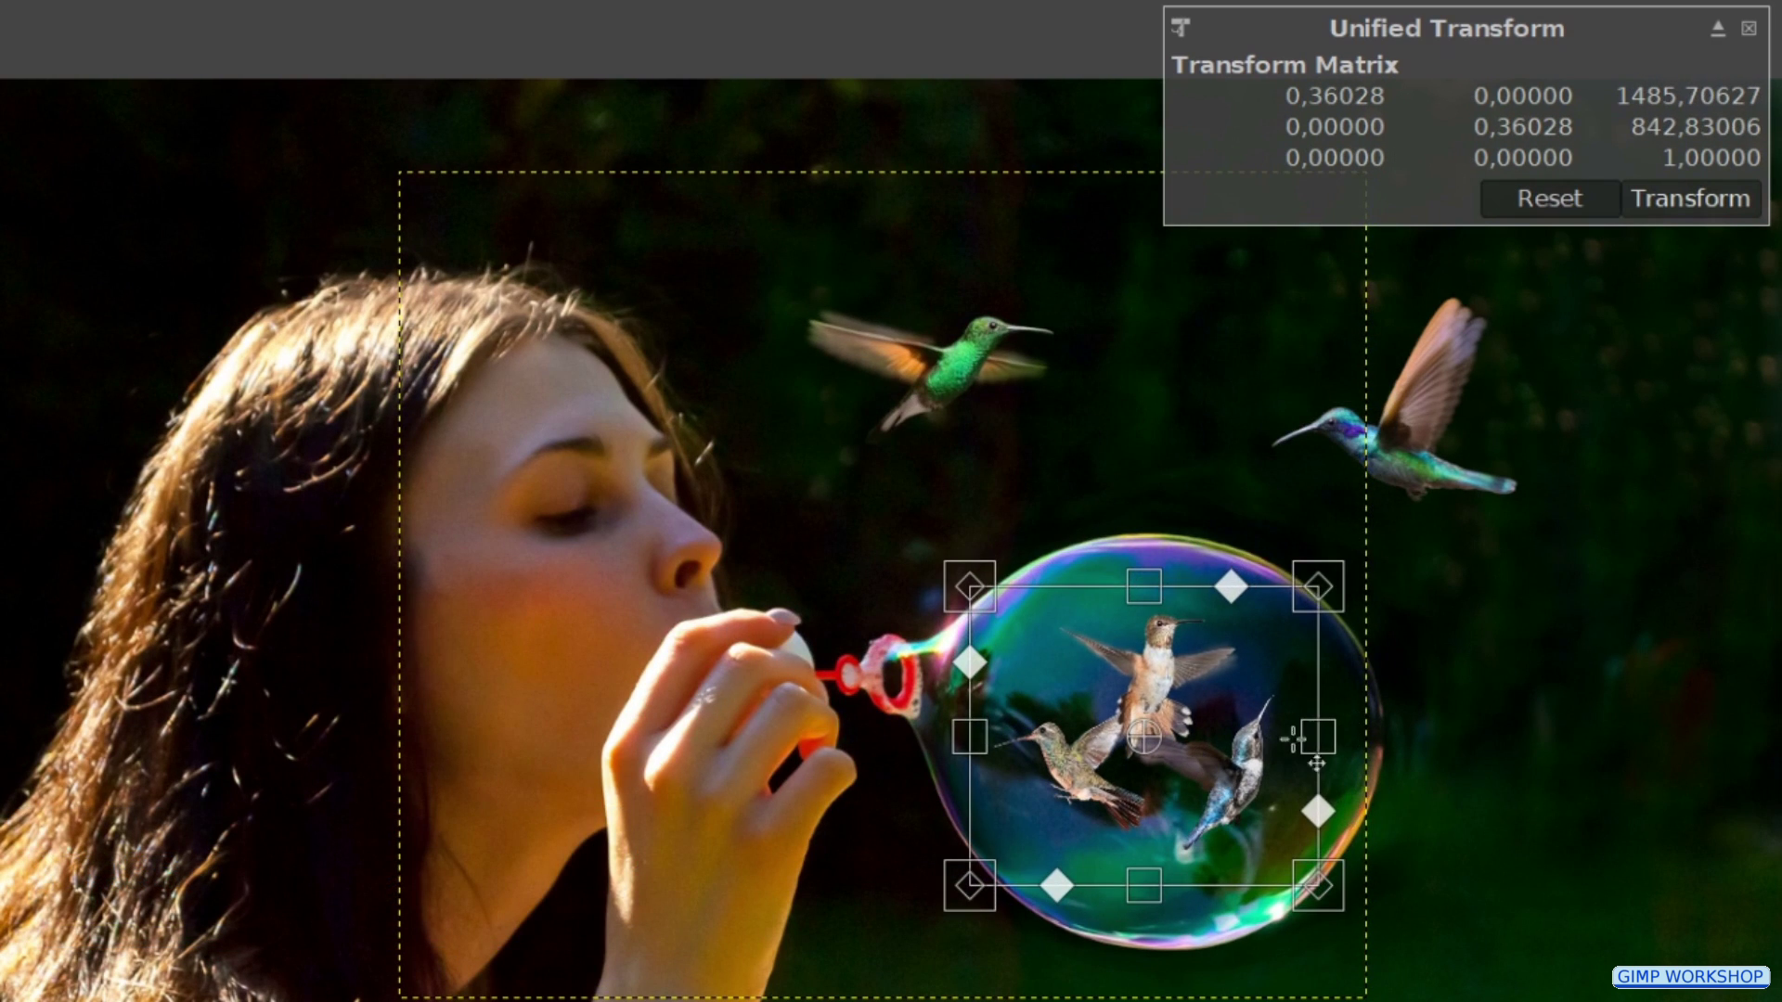
drag(1327, 740, 1251, 731)
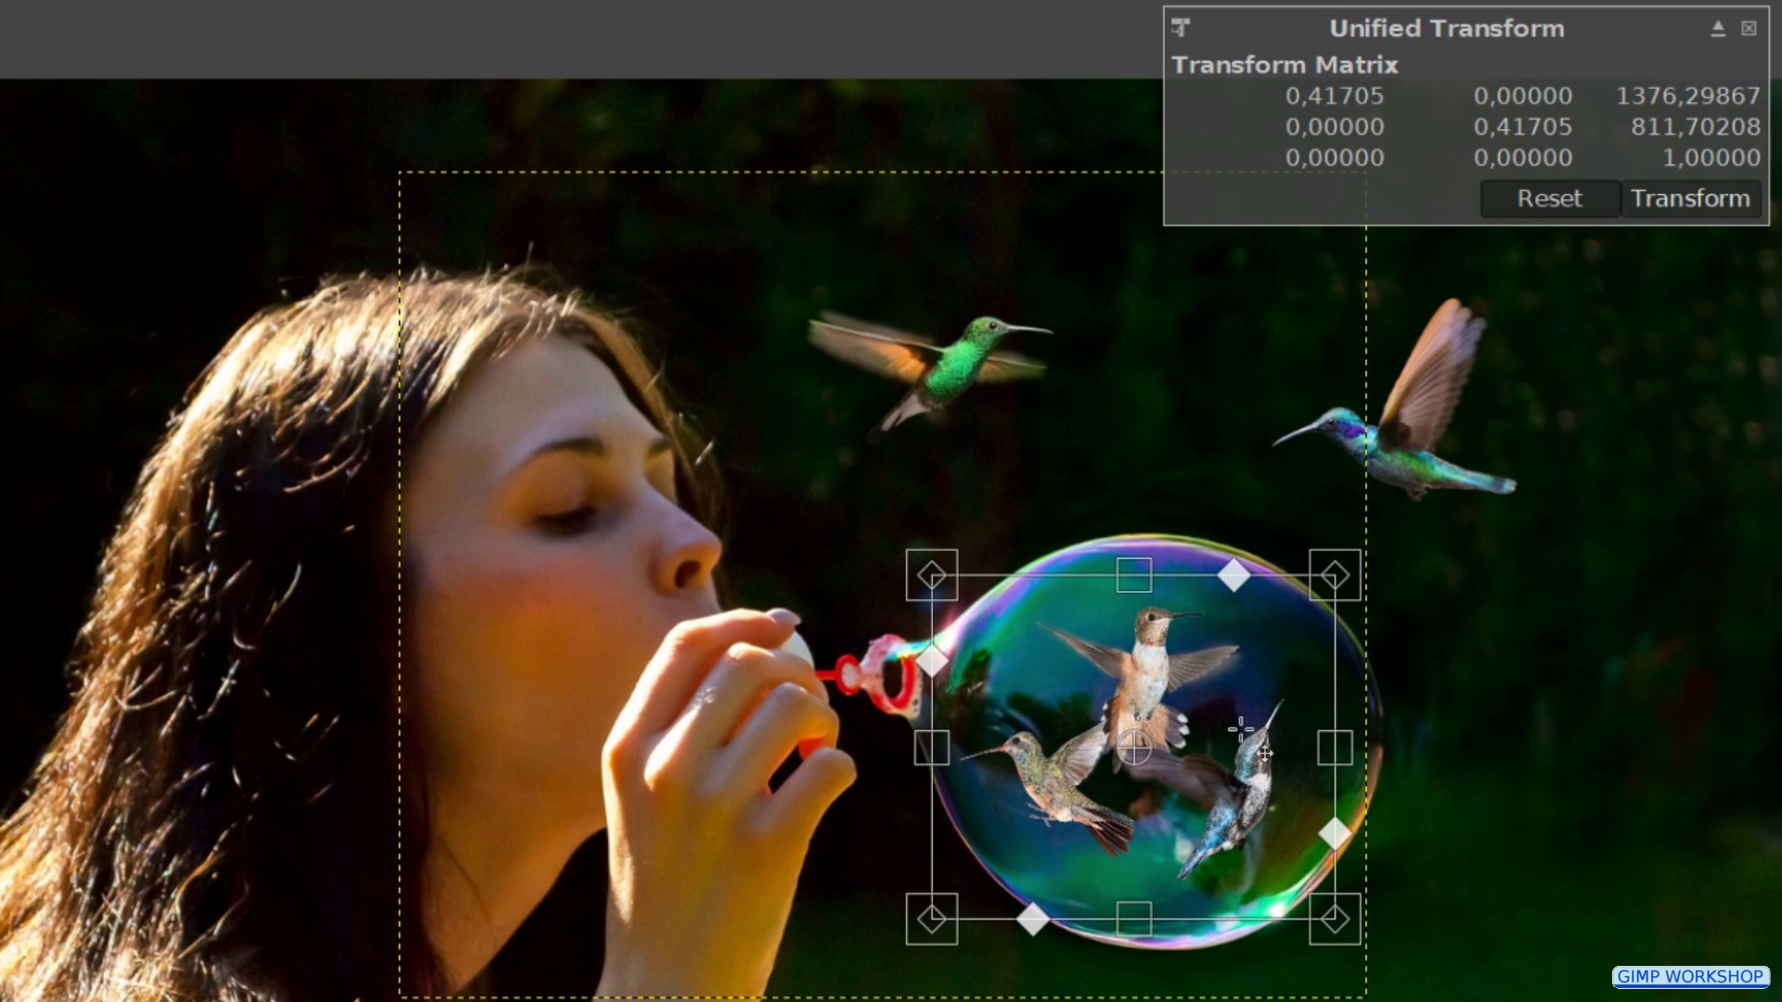
drag(1562, 702, 1560, 766)
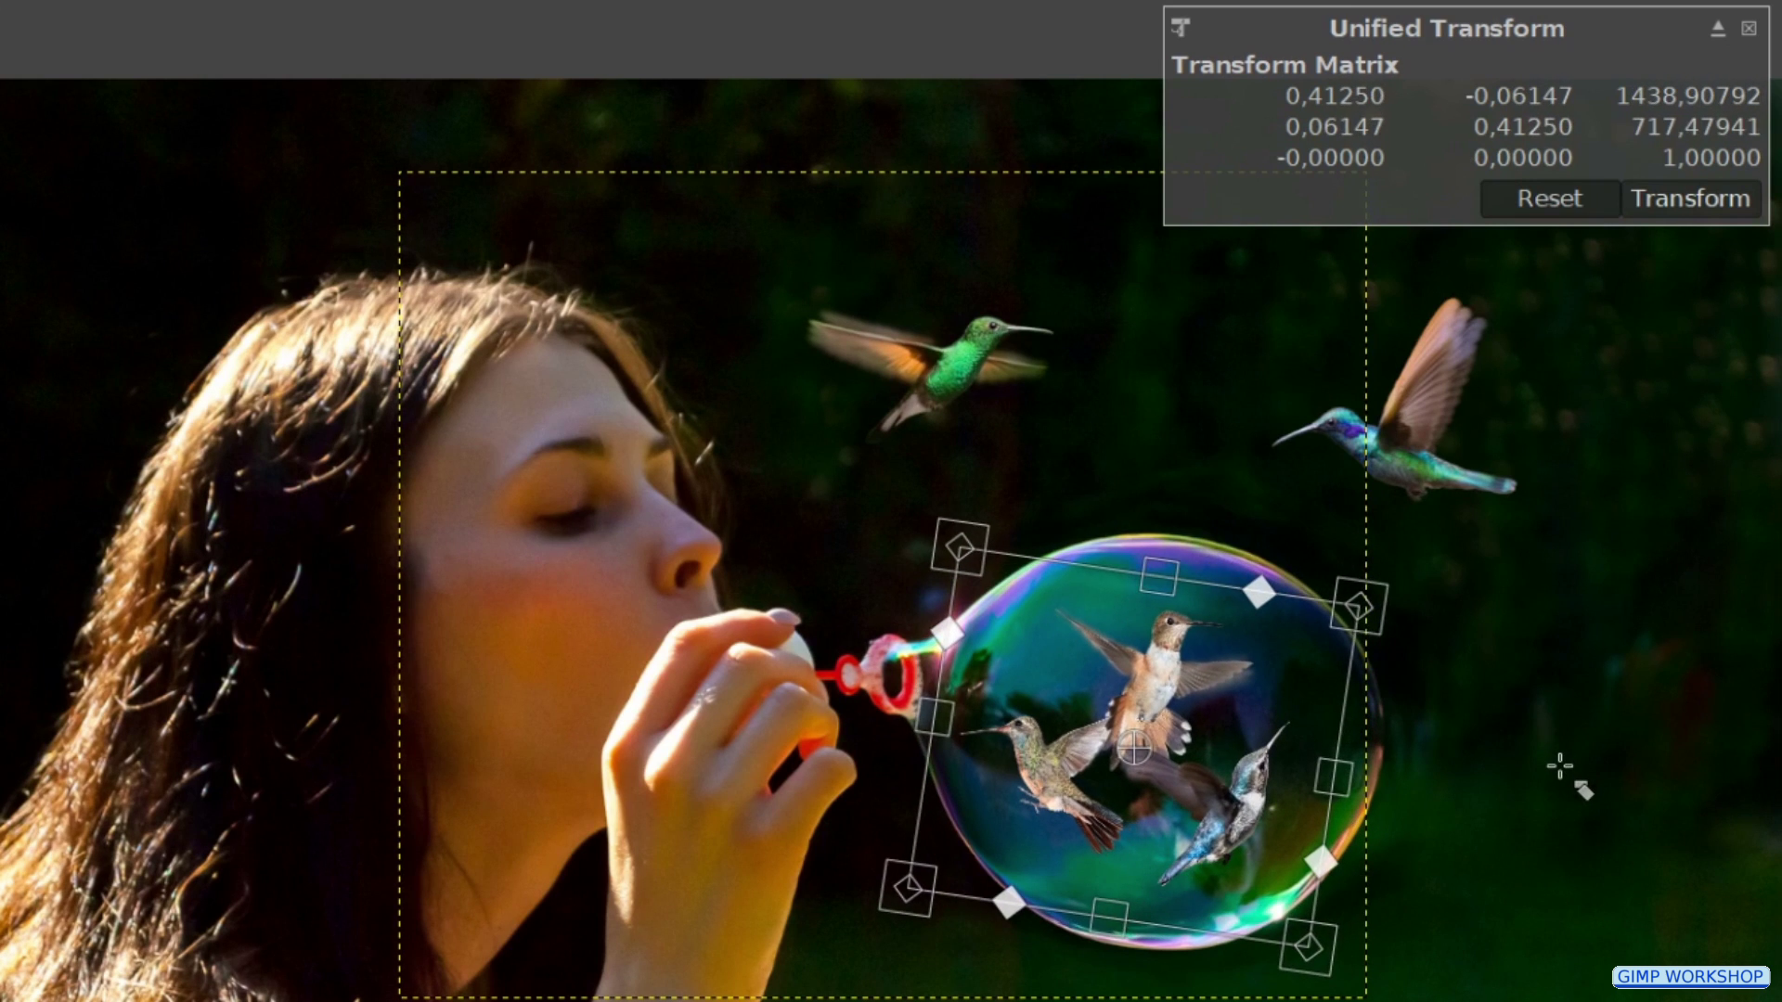
drag(1281, 697, 1288, 695)
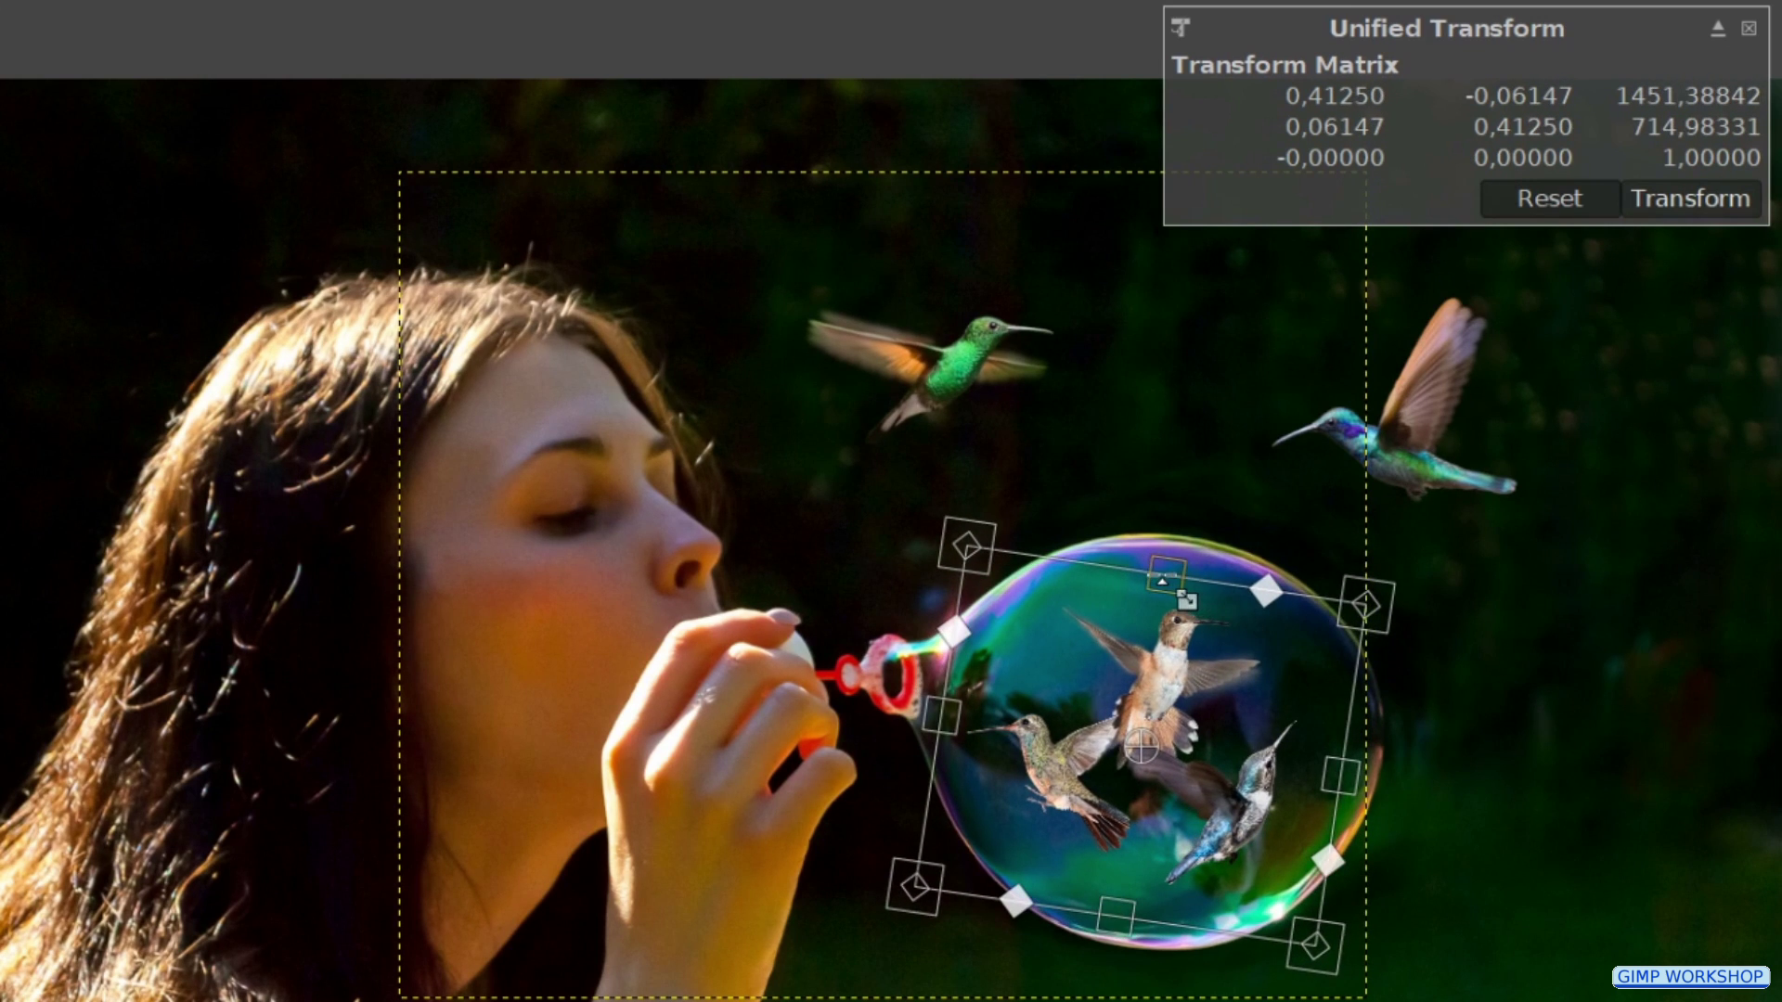
drag(1162, 577, 1161, 547)
drag(1252, 675, 1257, 691)
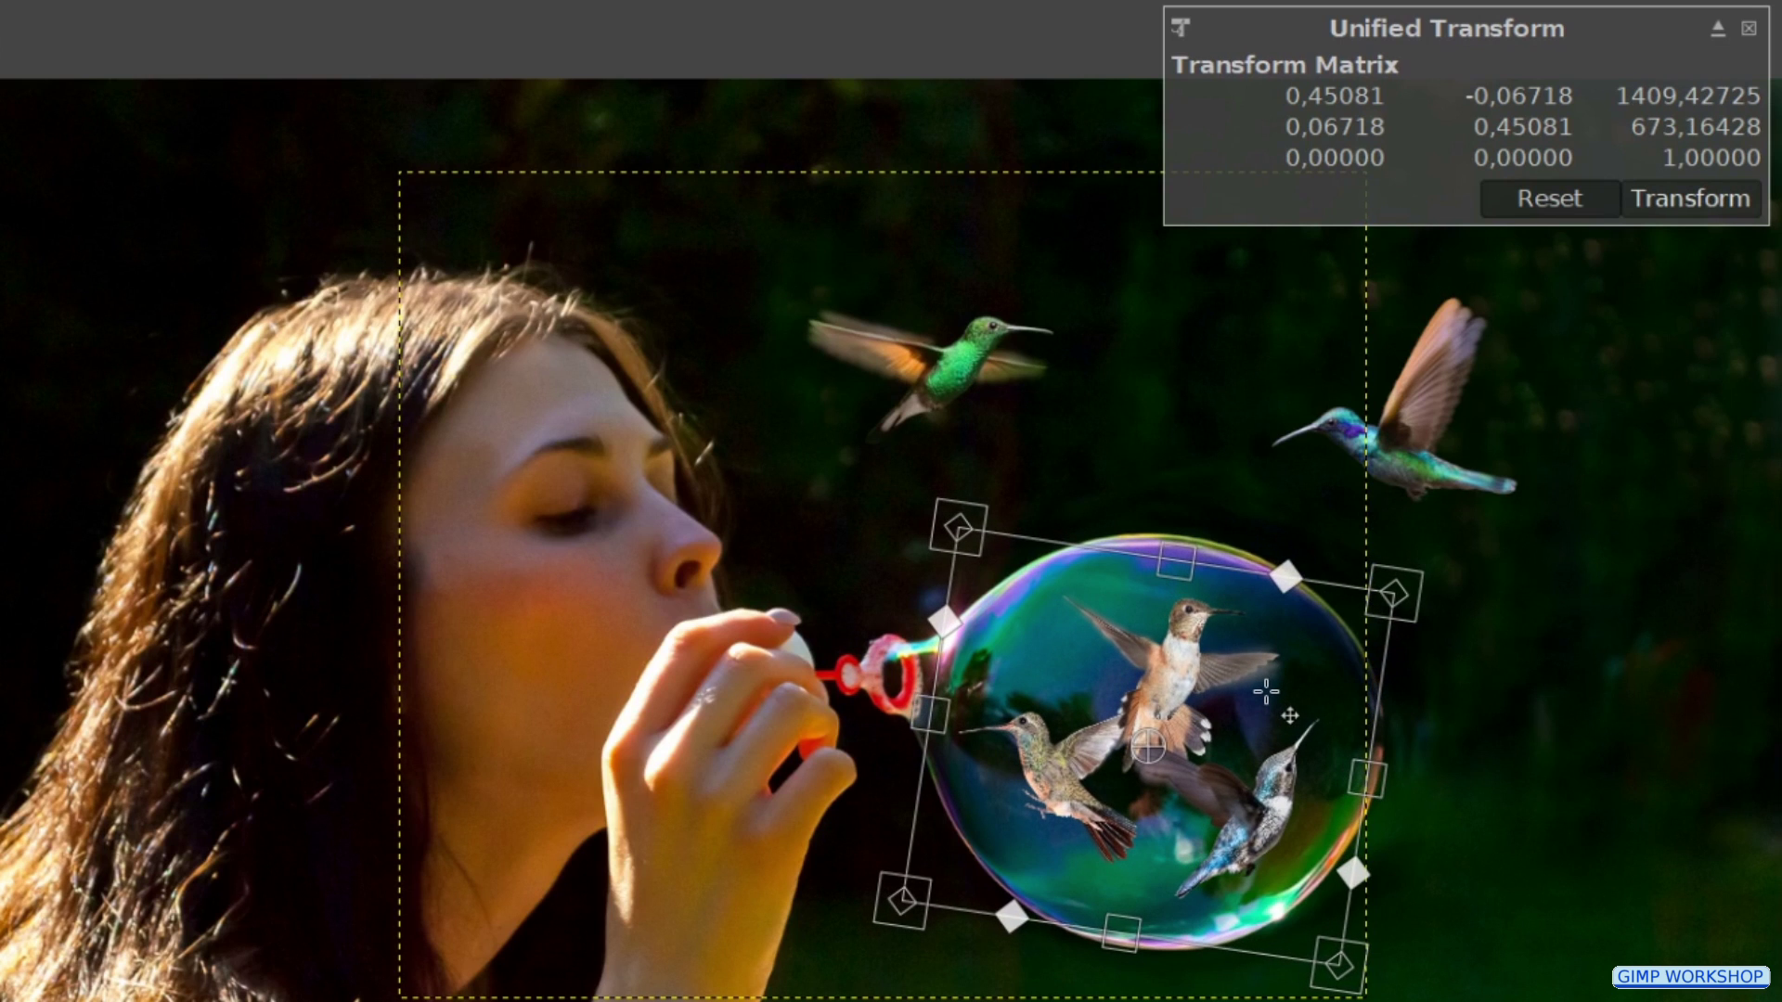
click(1691, 200)
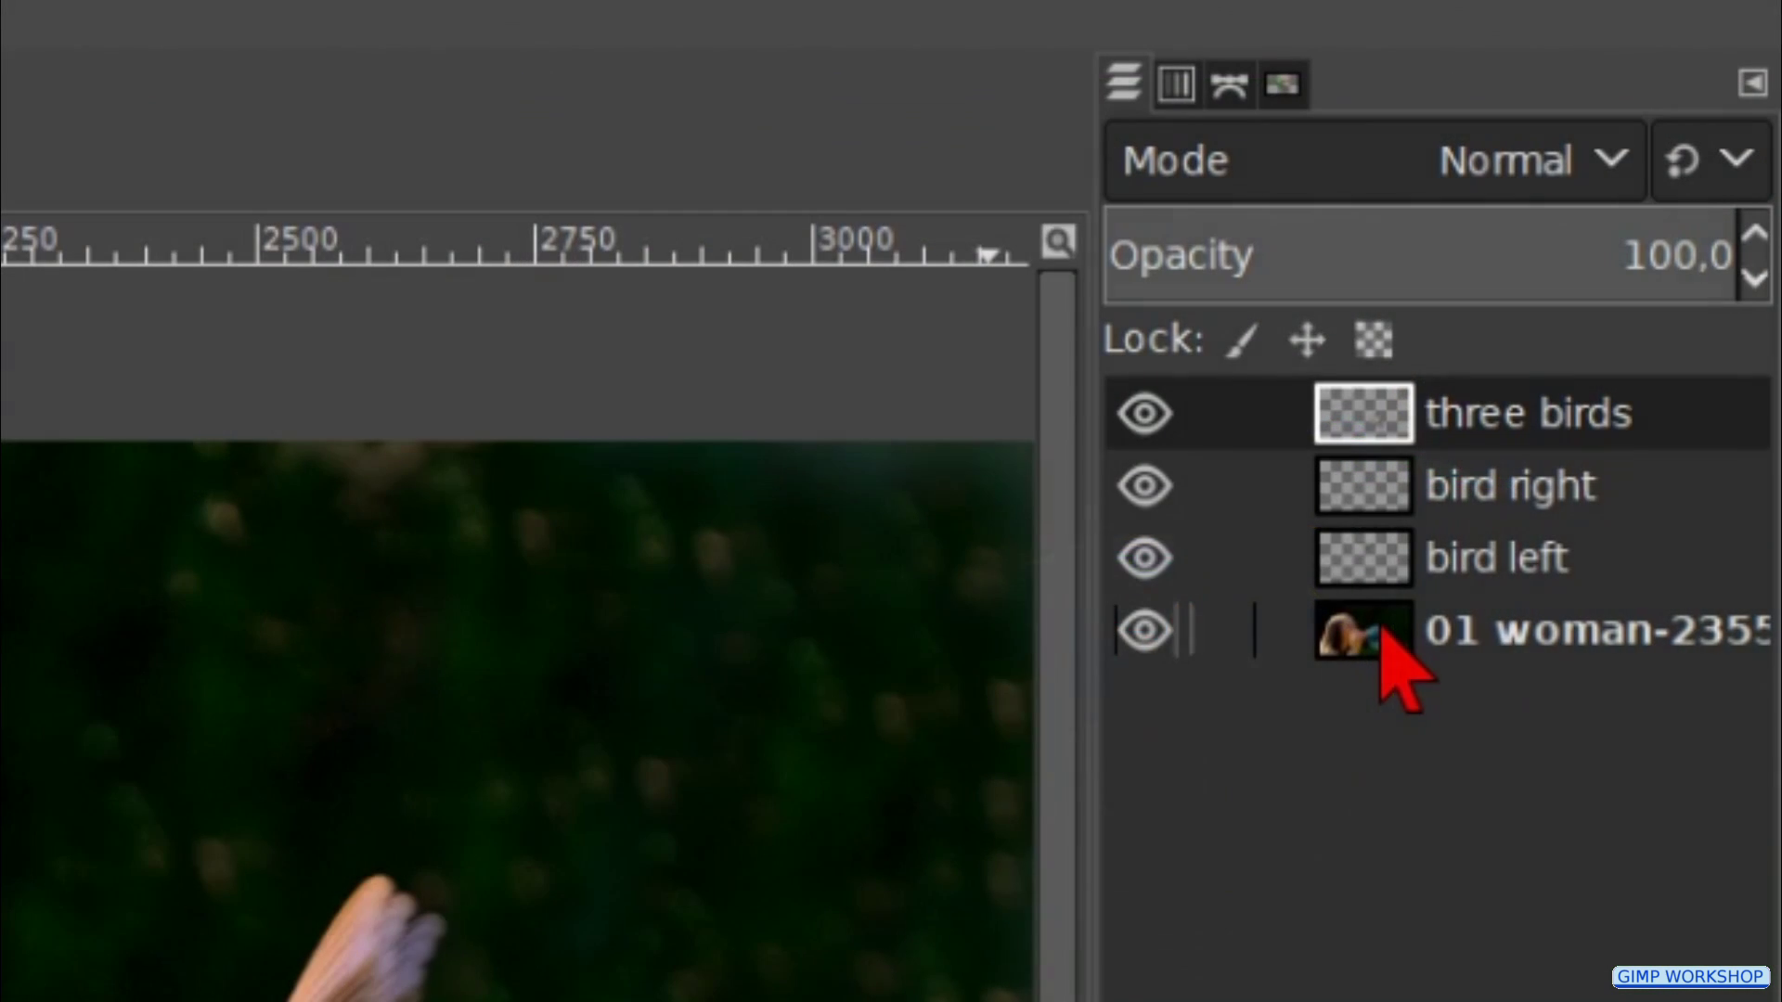
- On the woman layer, make an elliptical selection around the three birds, just inside the soap bubble's outline
click(1381, 629)
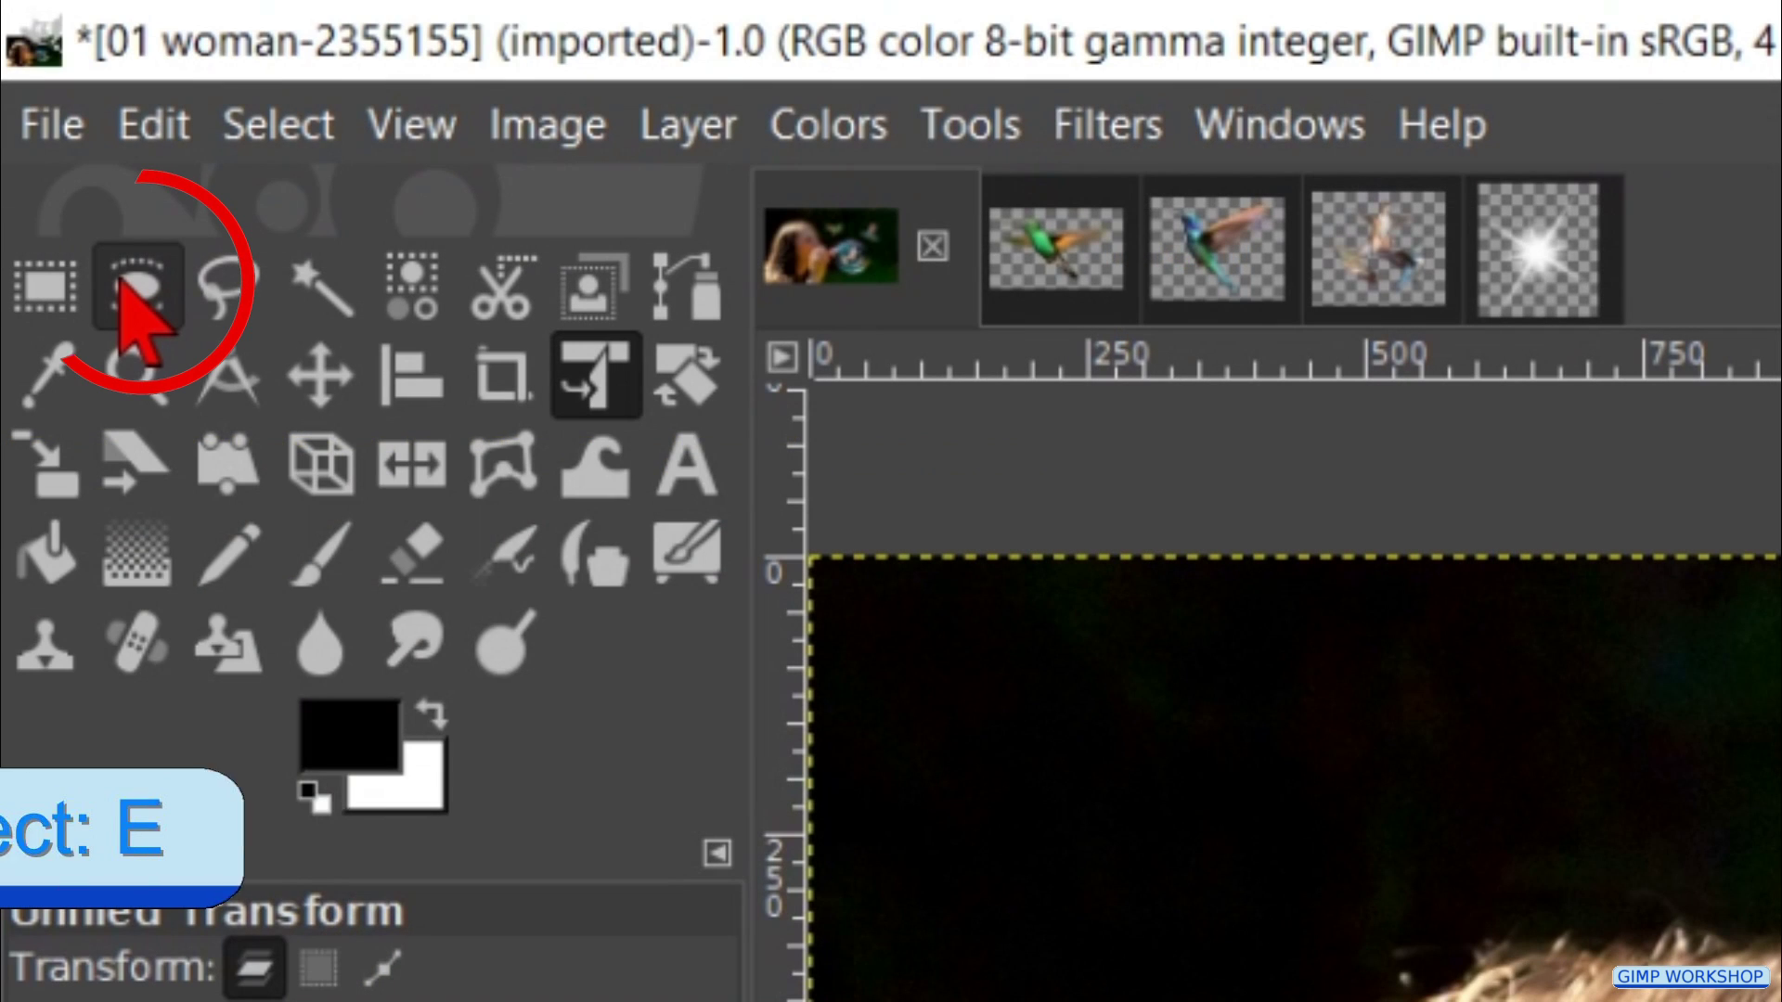
click(123, 283)
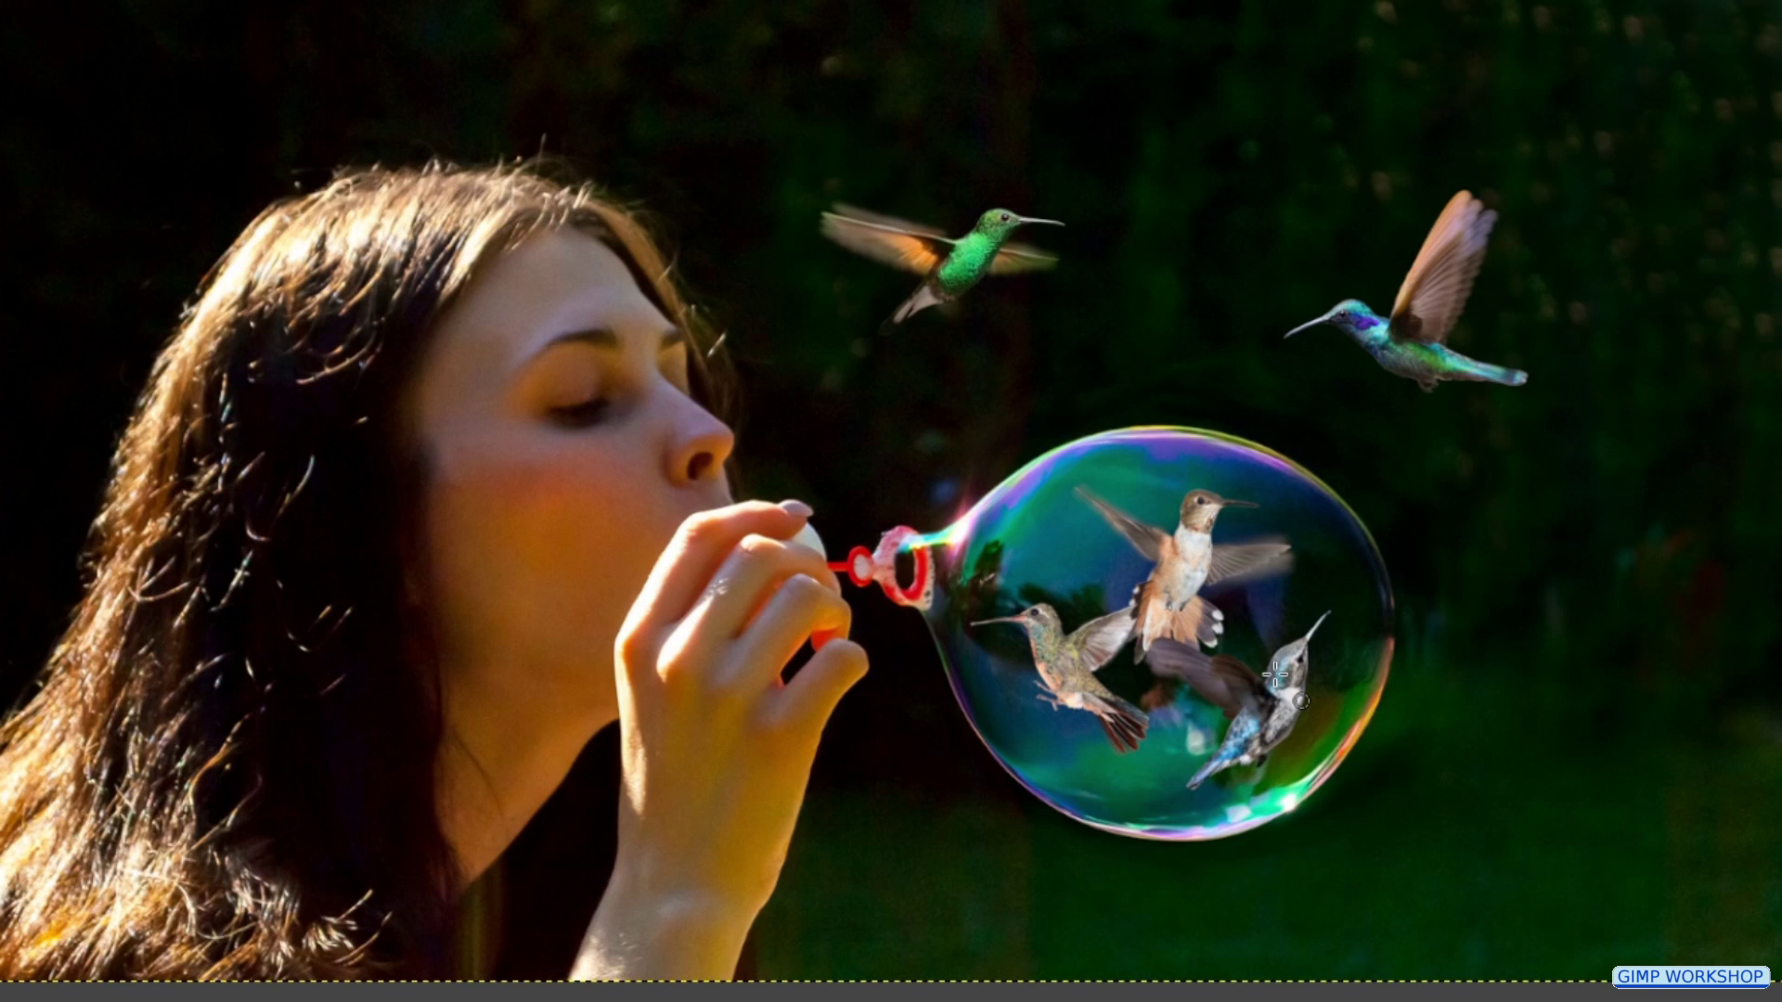
scroll(1347, 740, up, 1)
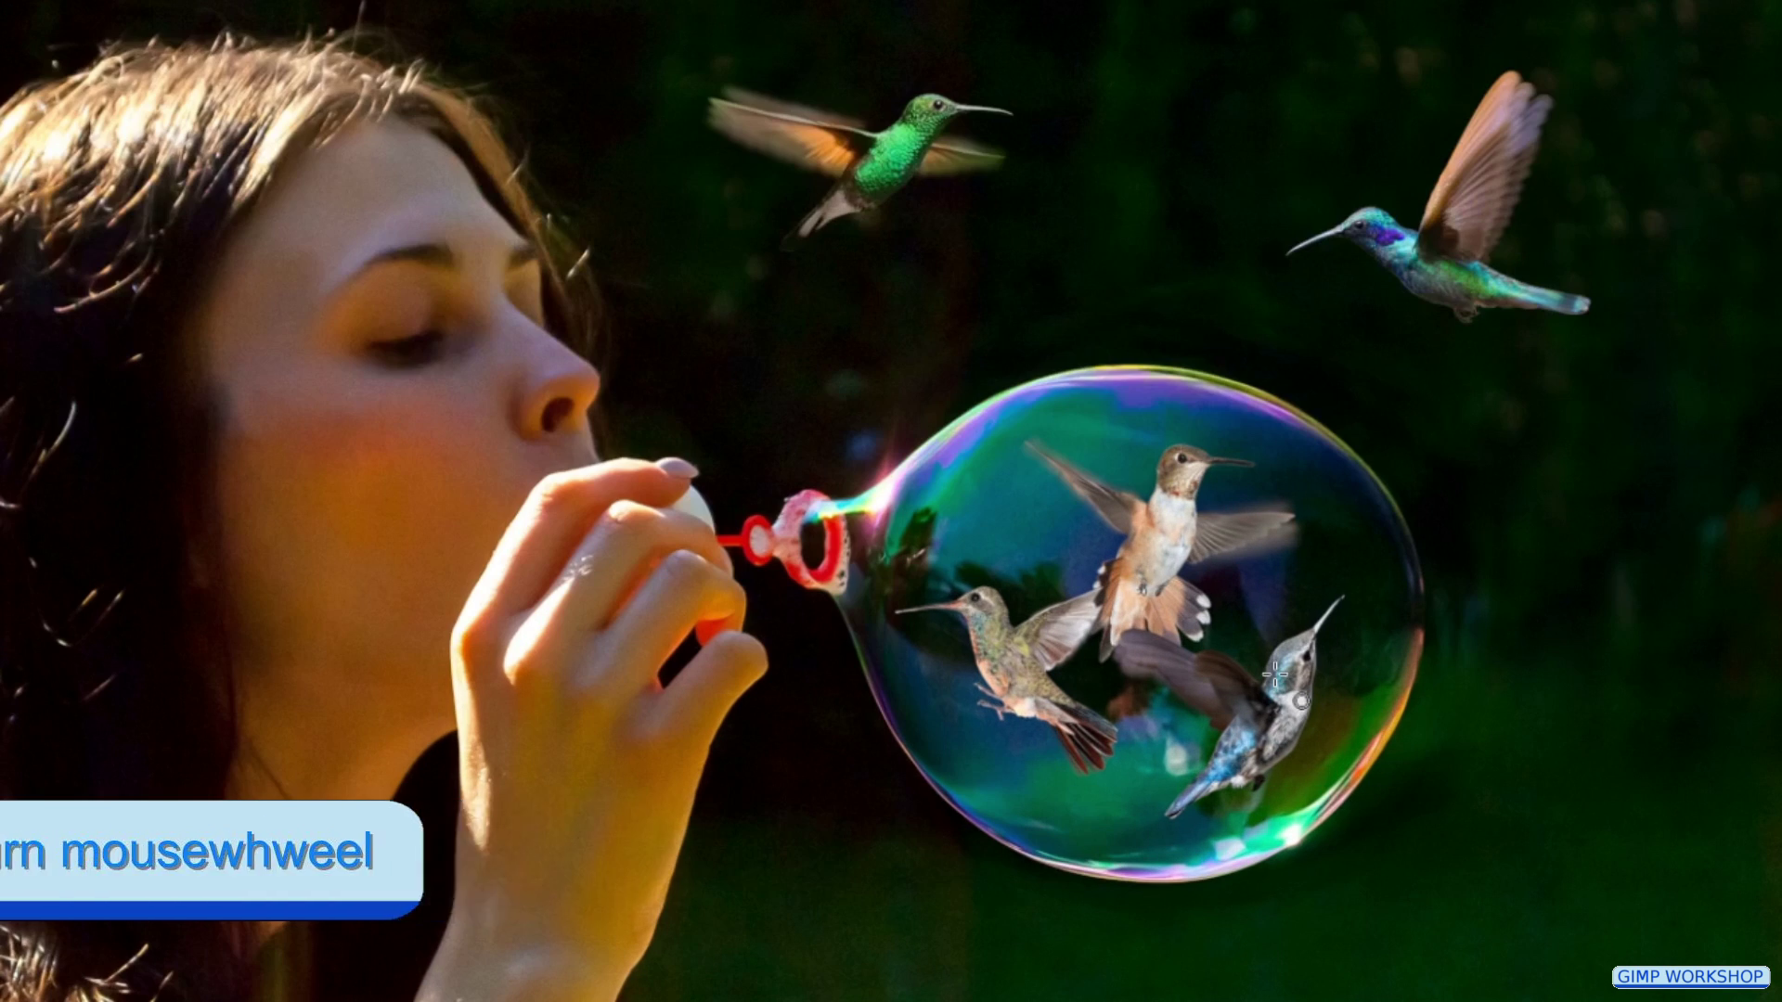
scroll(1348, 740, up, 1)
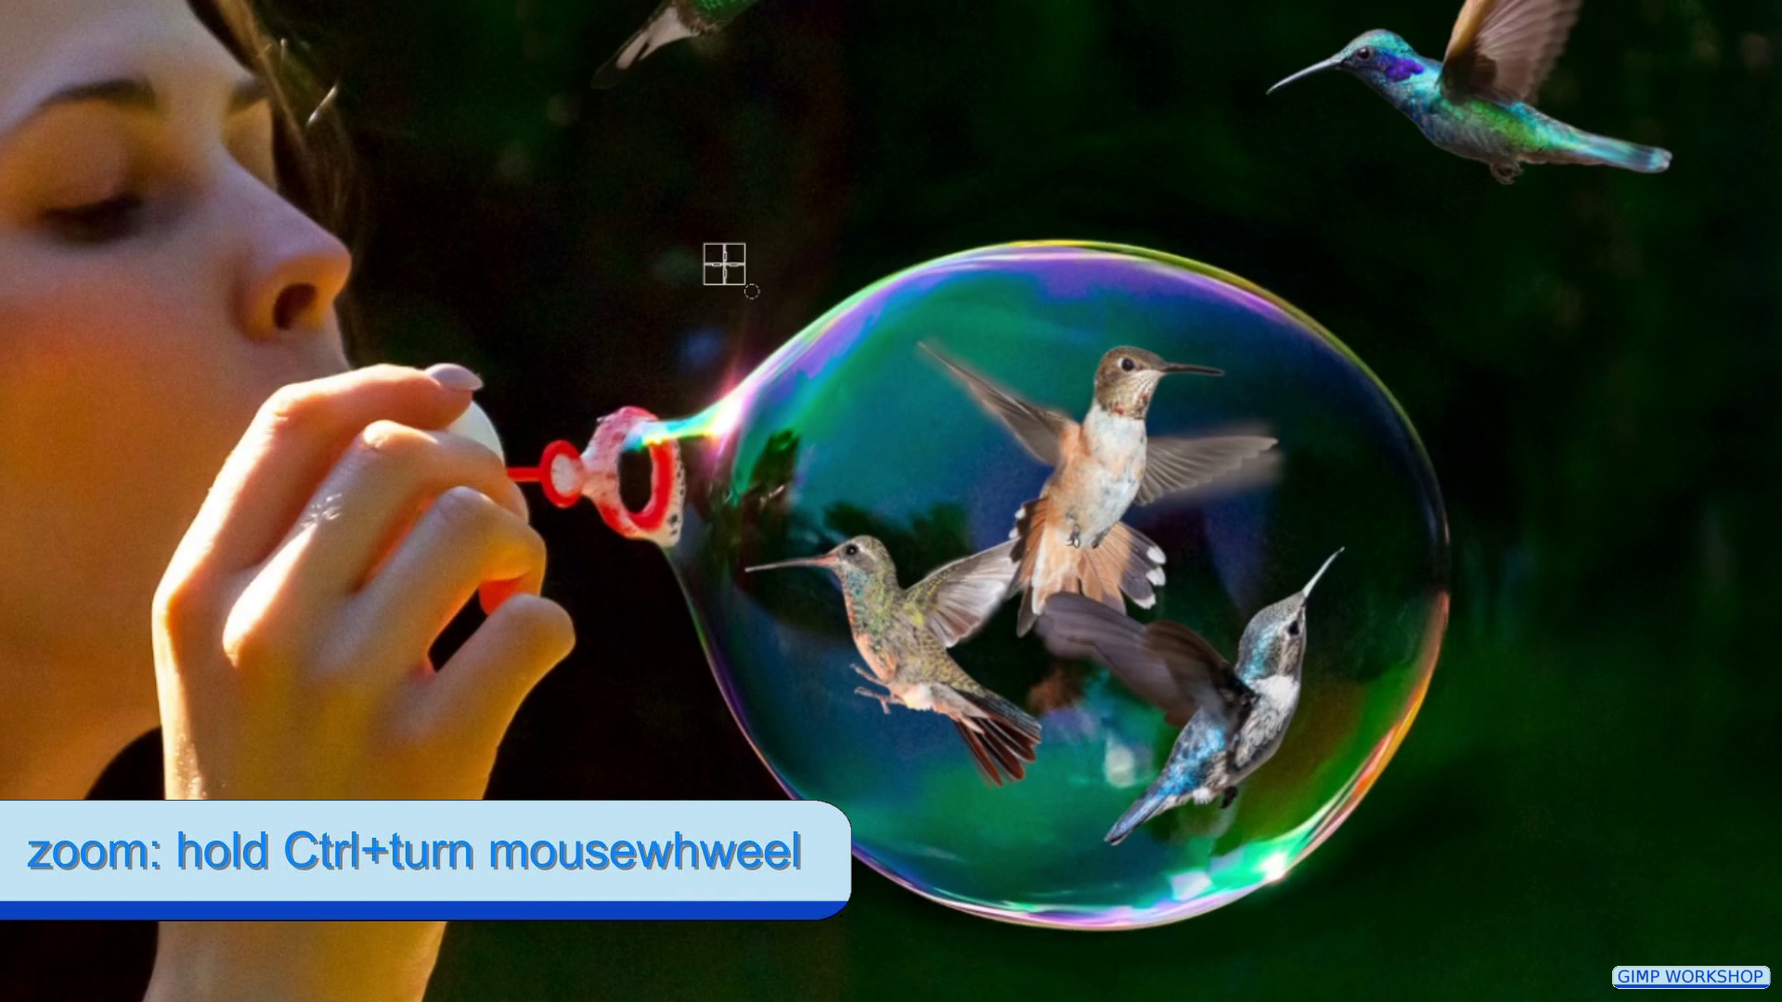
drag(725, 265, 1408, 893)
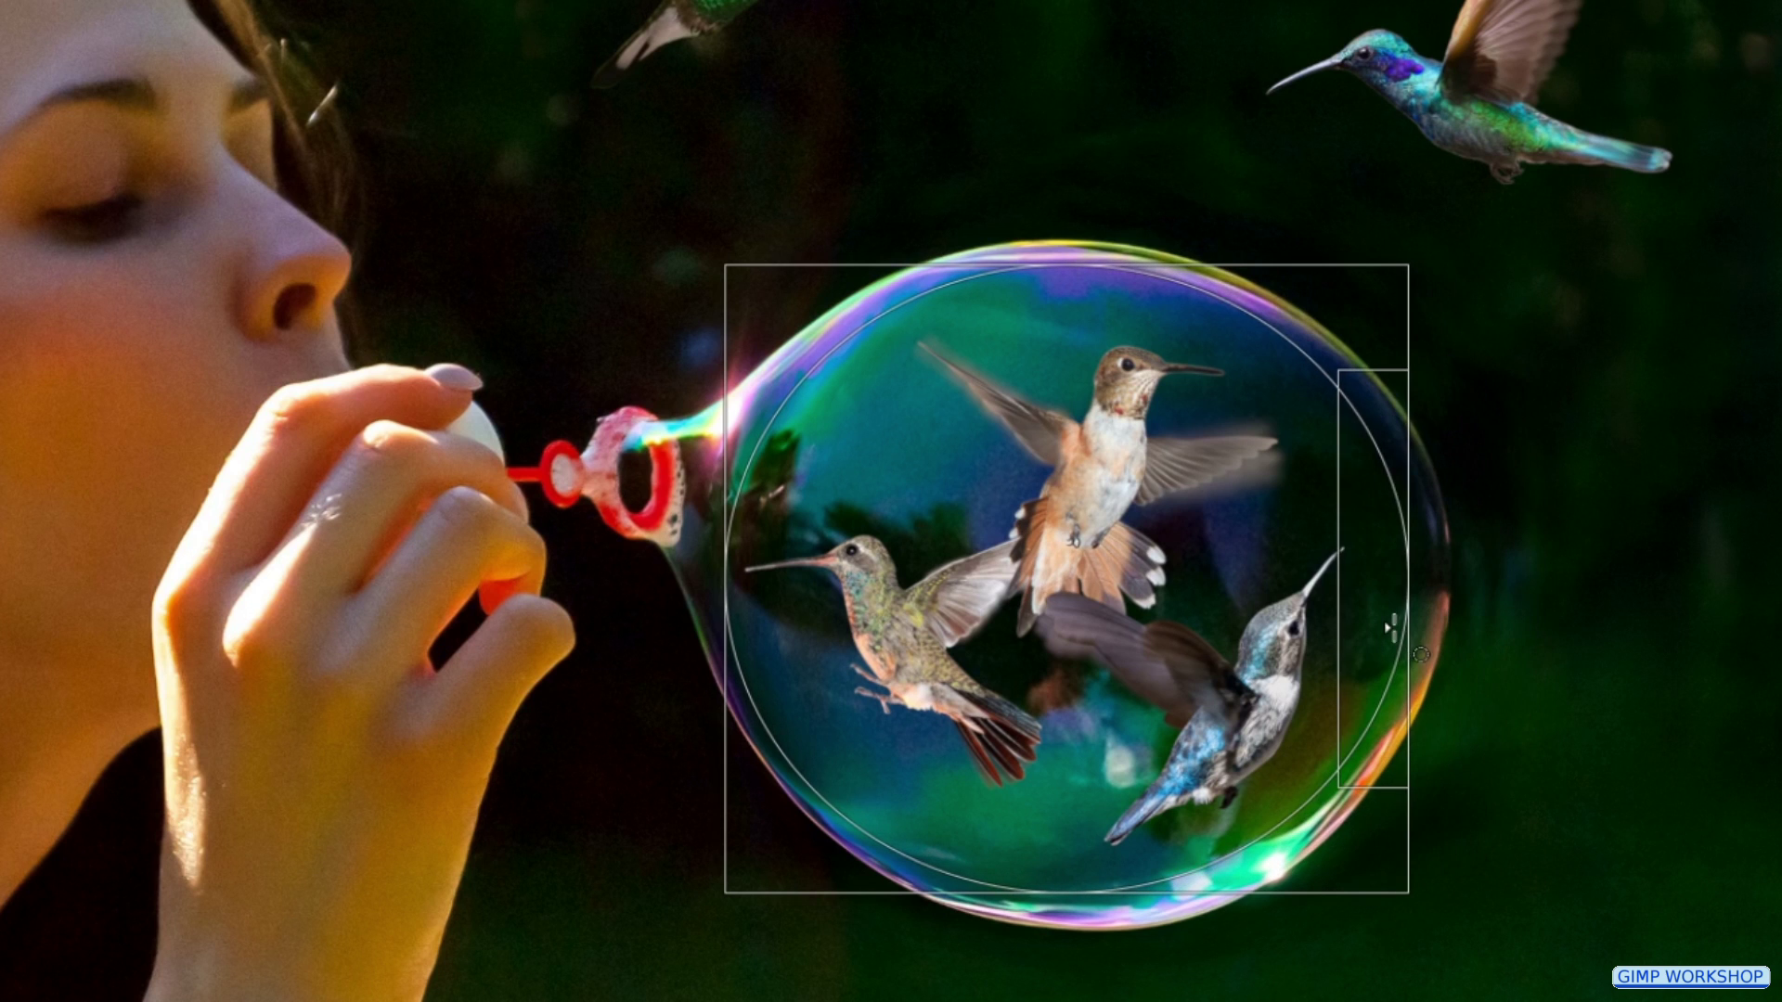
drag(768, 306, 782, 326)
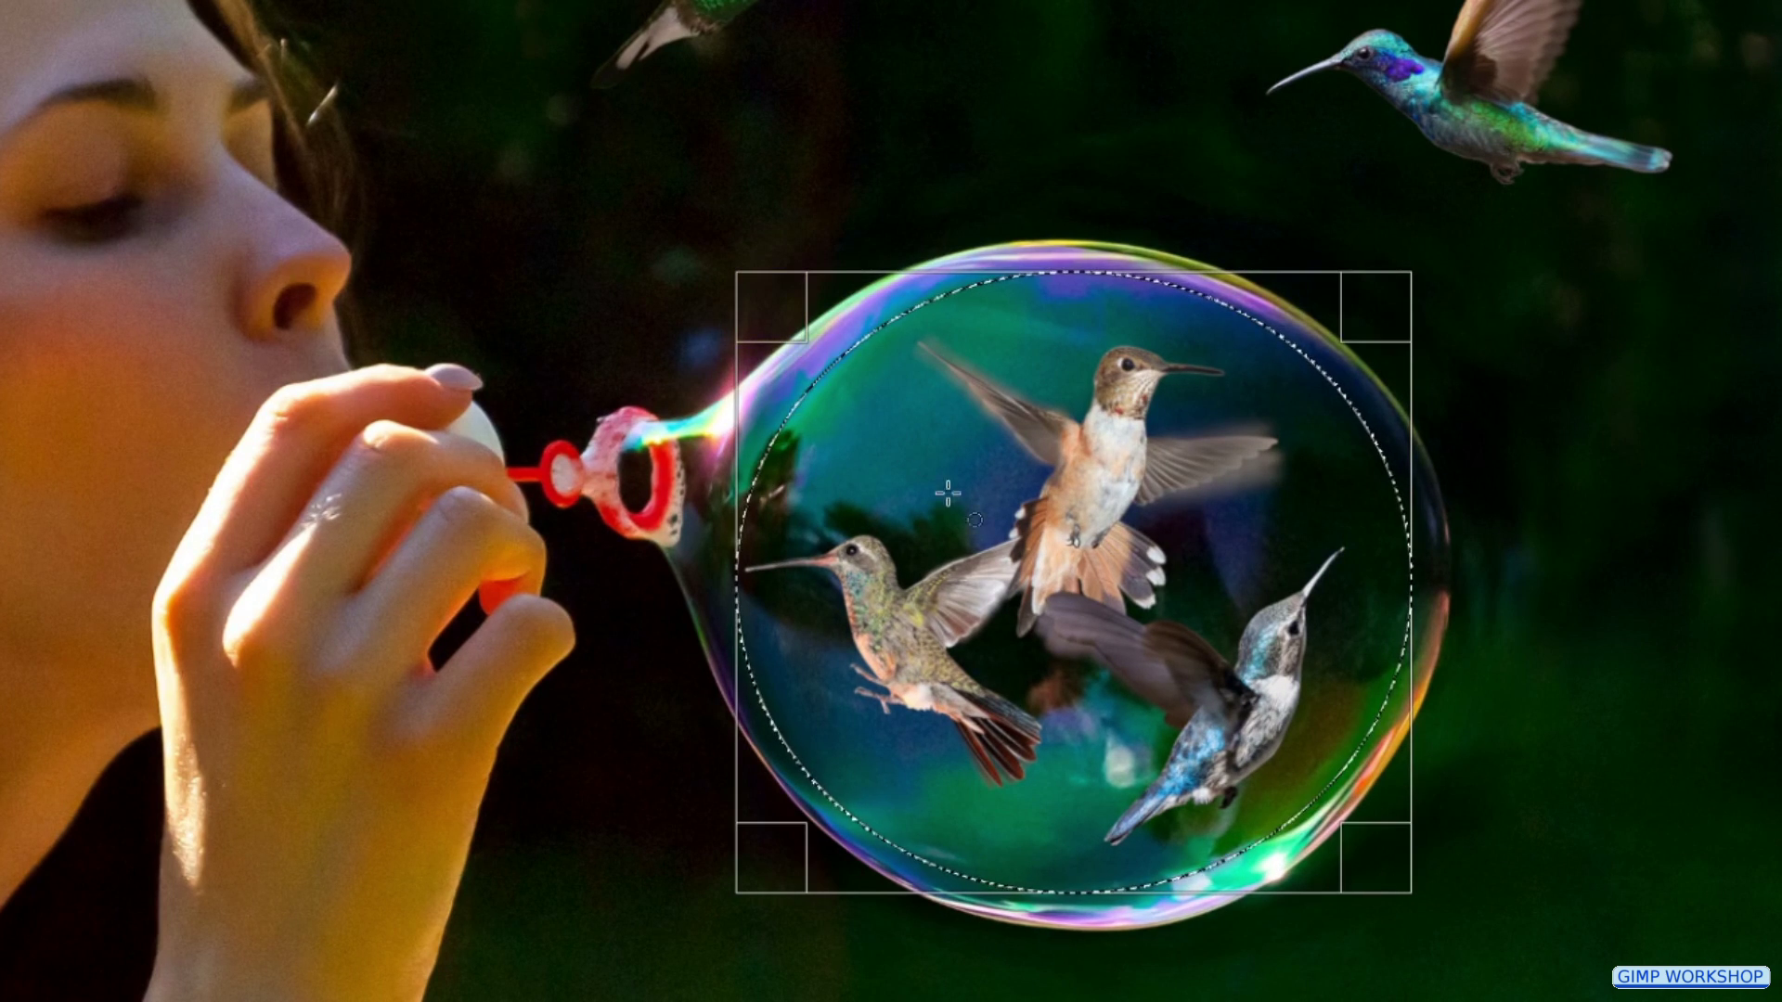
mouse_move(948, 494)
mouse_down()
mouse_move(956, 395)
mouse_move(956, 622)
mouse_move(961, 510)
mouse_up()
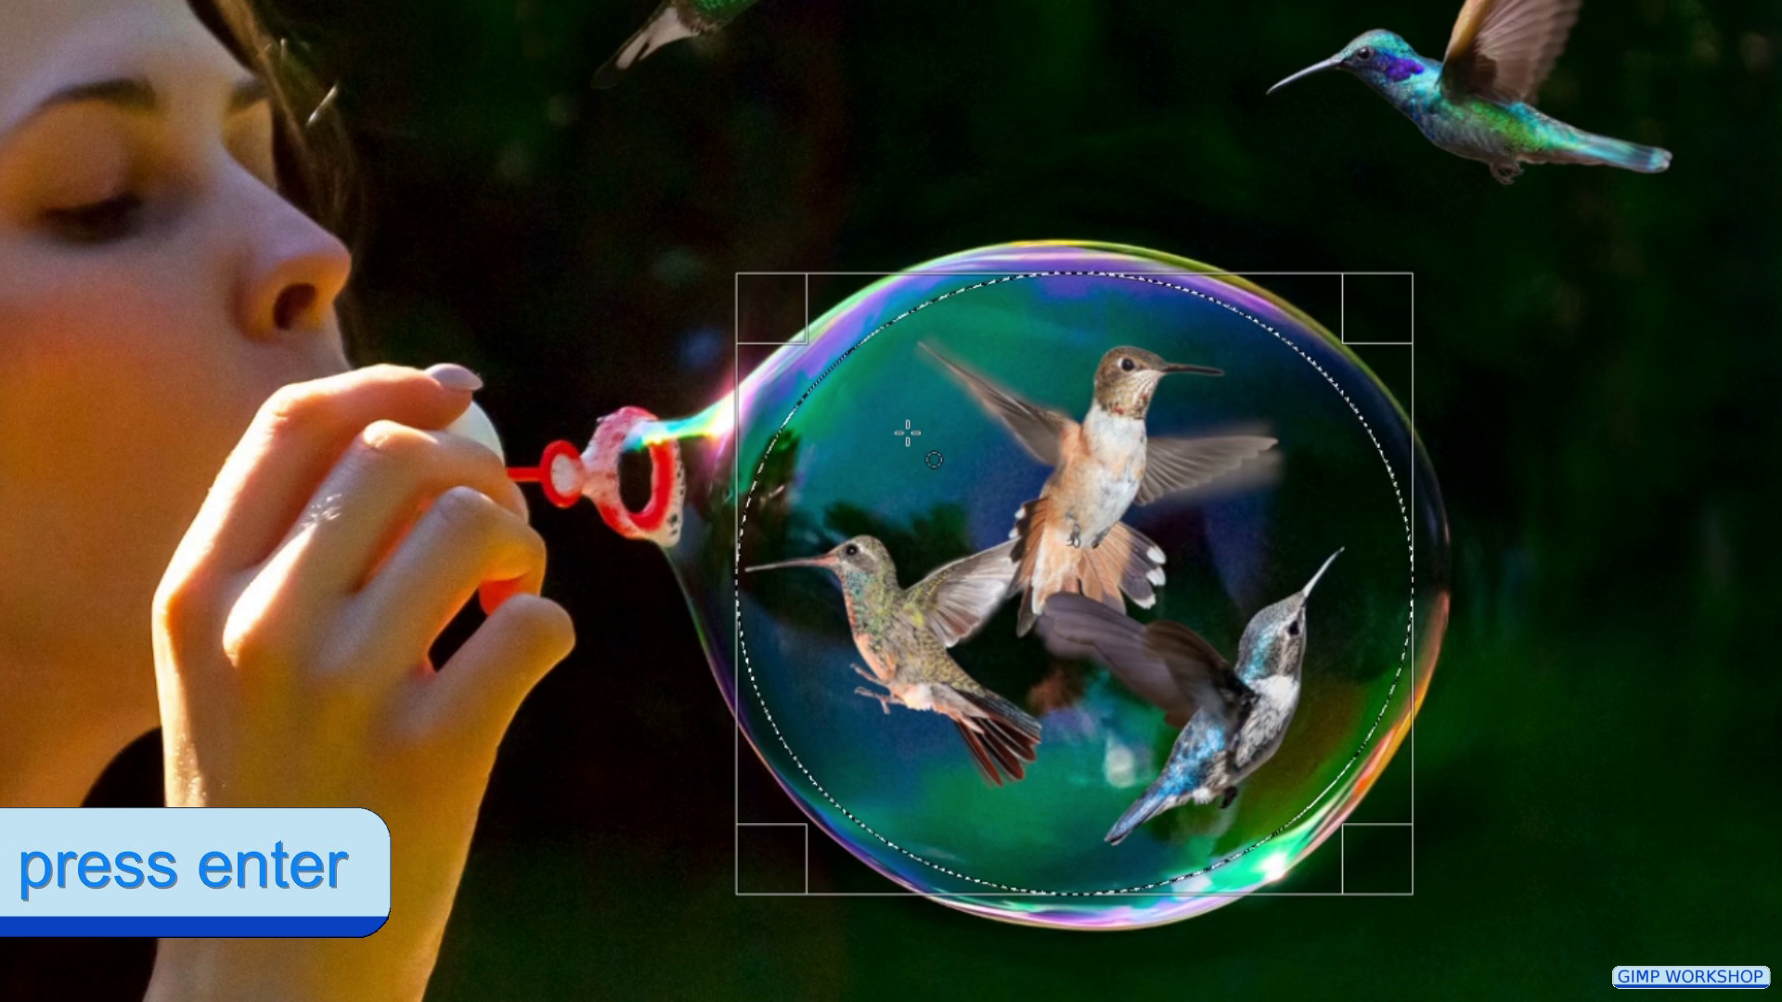
key(Return)
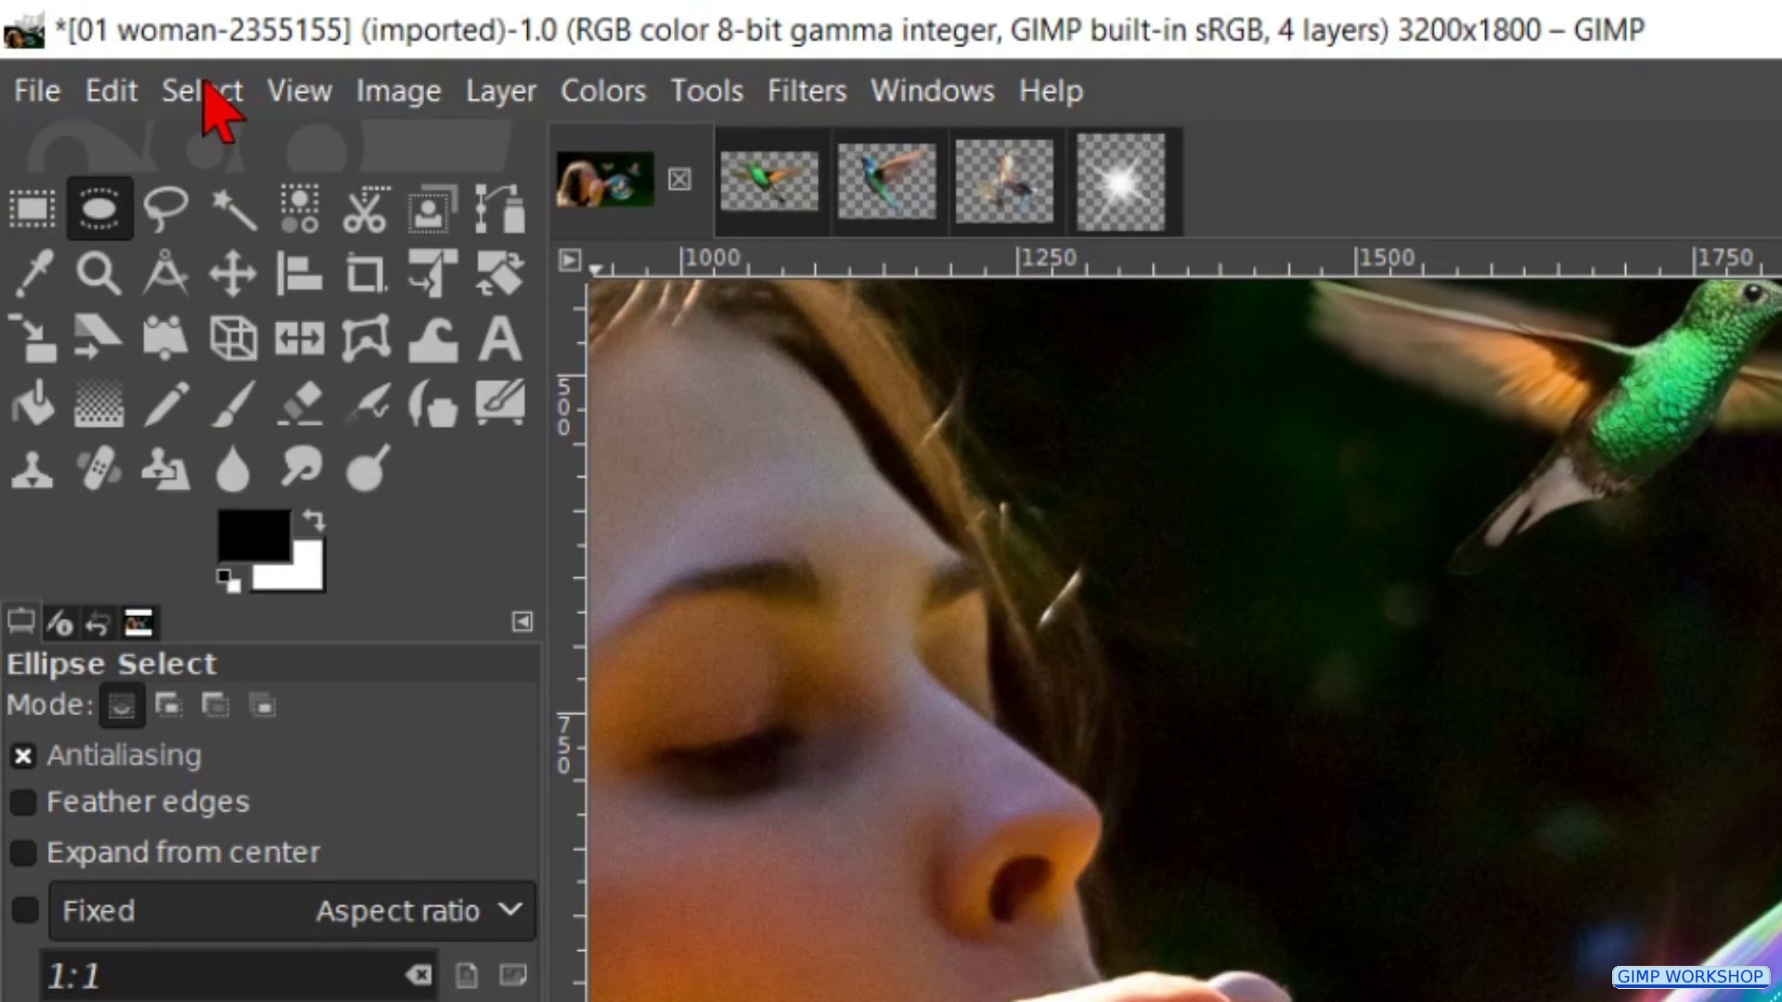
- Feather the elliptical selection inside the soap bubble by 10 px
click(203, 91)
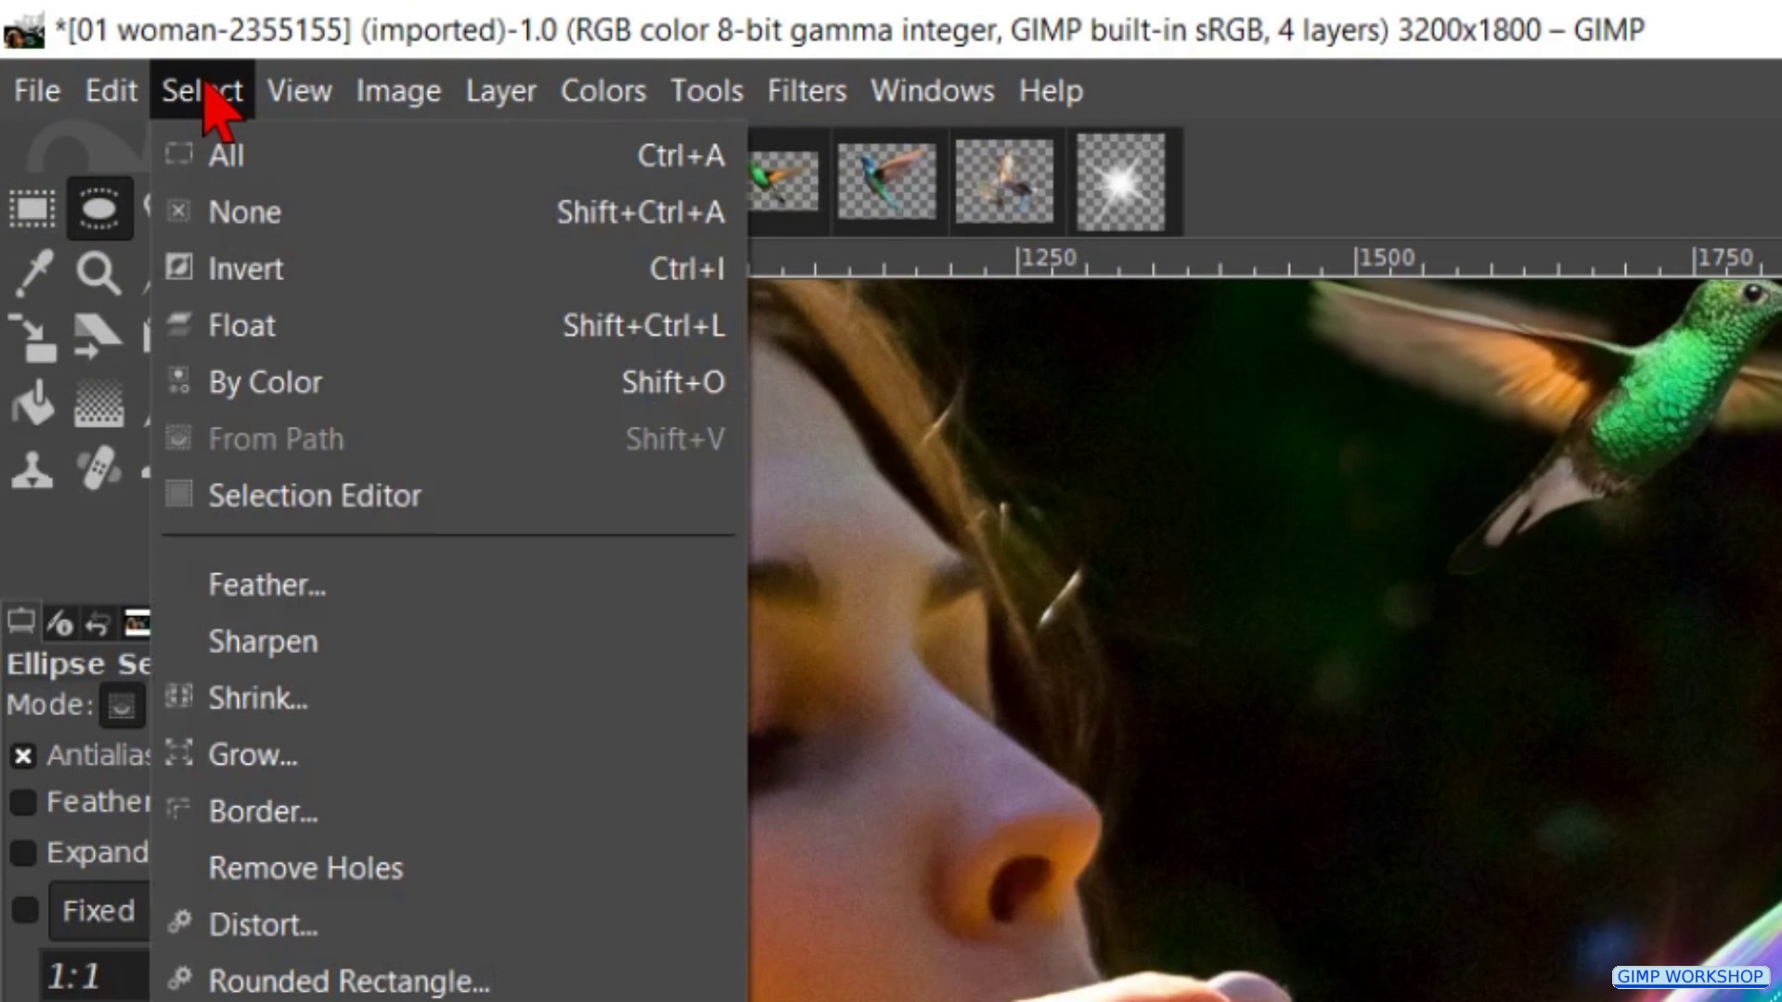
click(299, 583)
text(1)
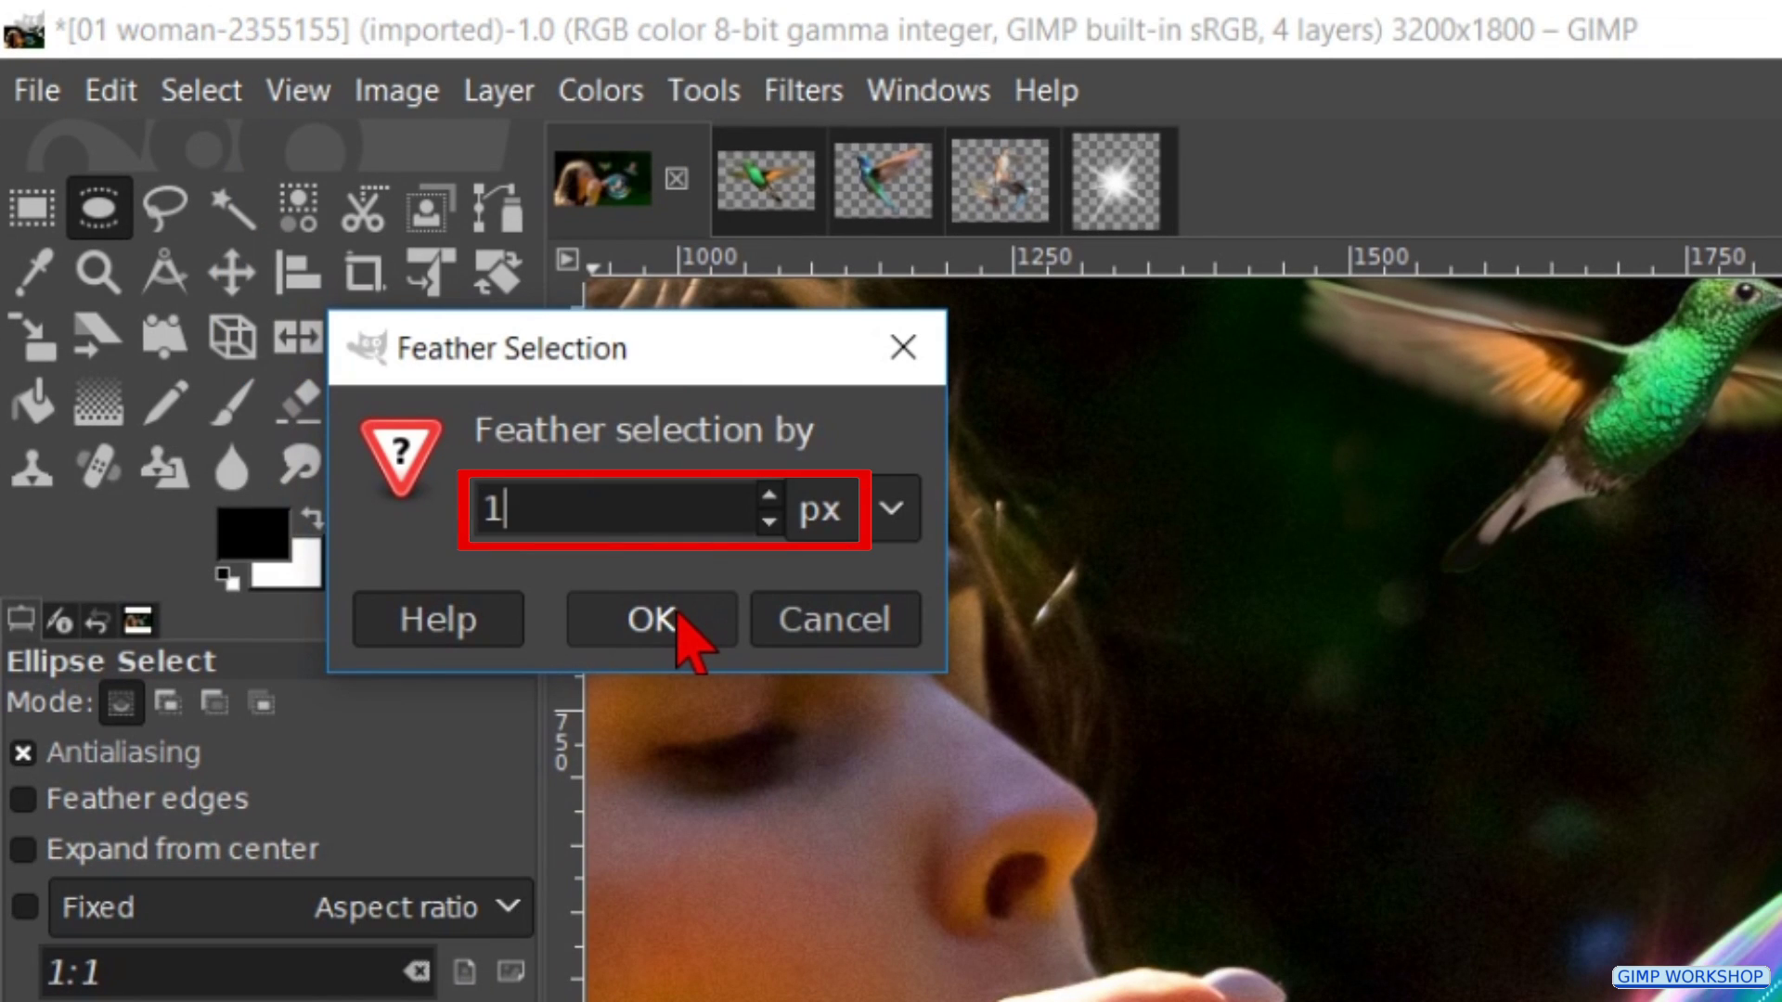
text(0)
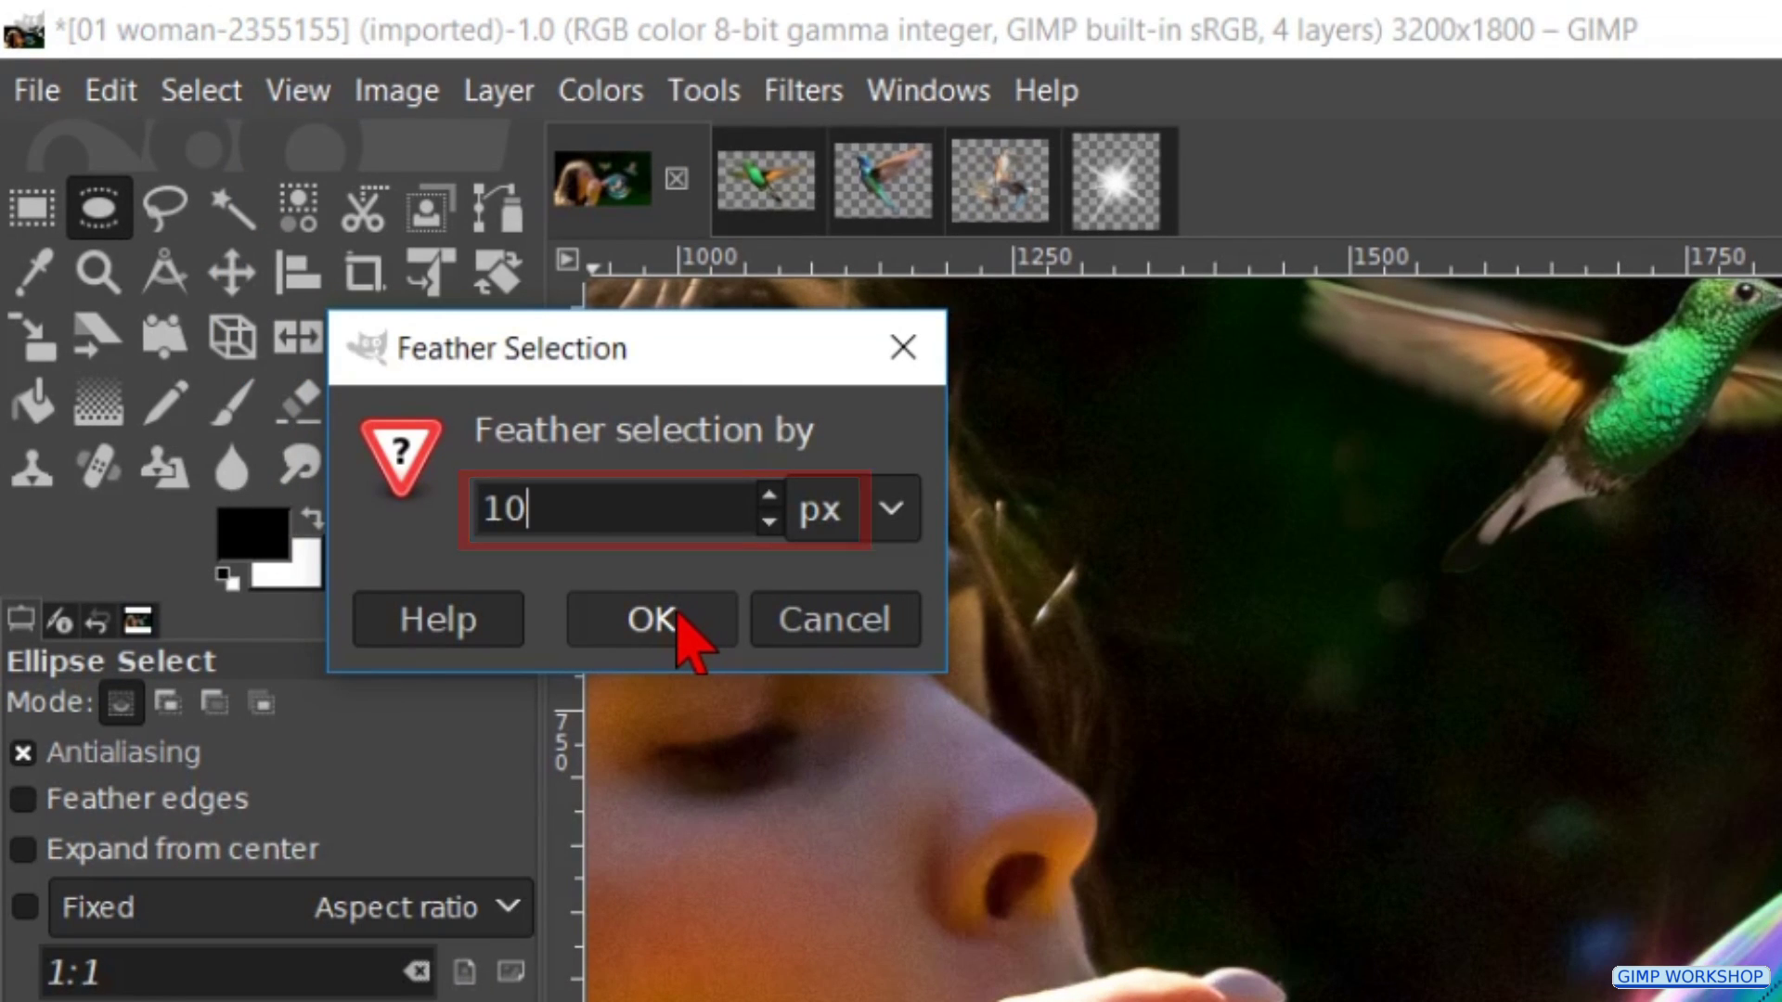
click(677, 612)
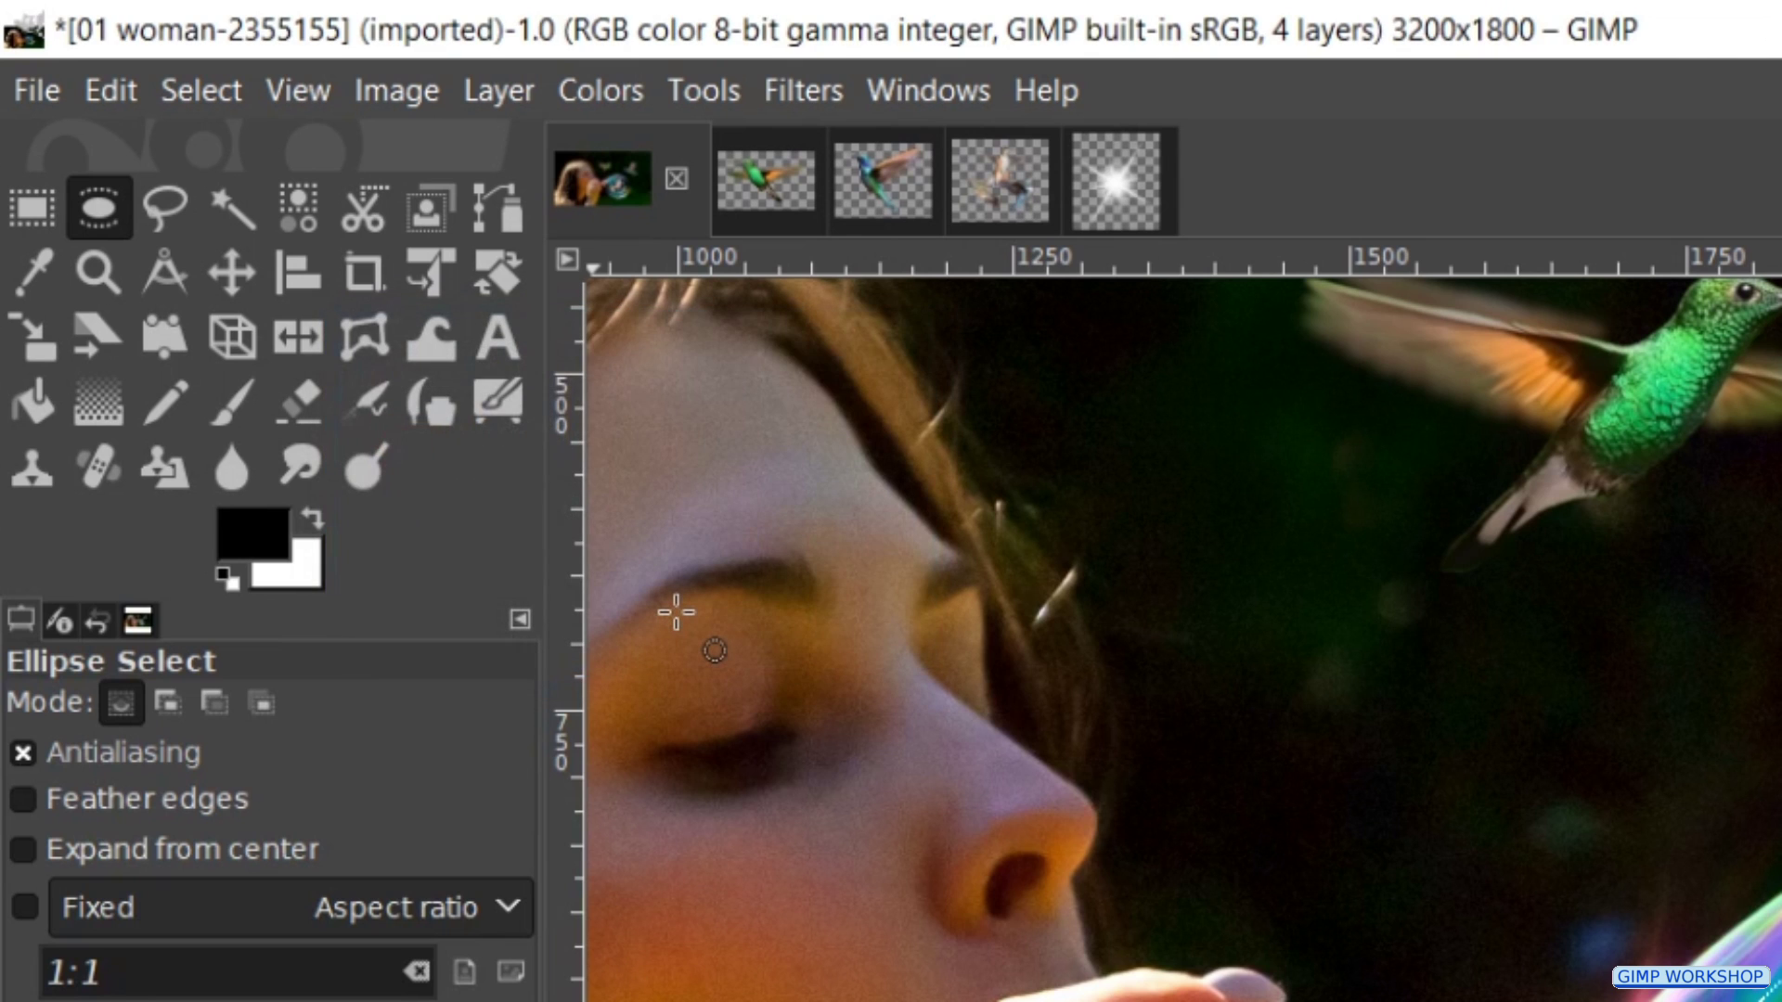
- Copy the selected bubble interior from the woman layer and paste it in place as a new layer
click(112, 93)
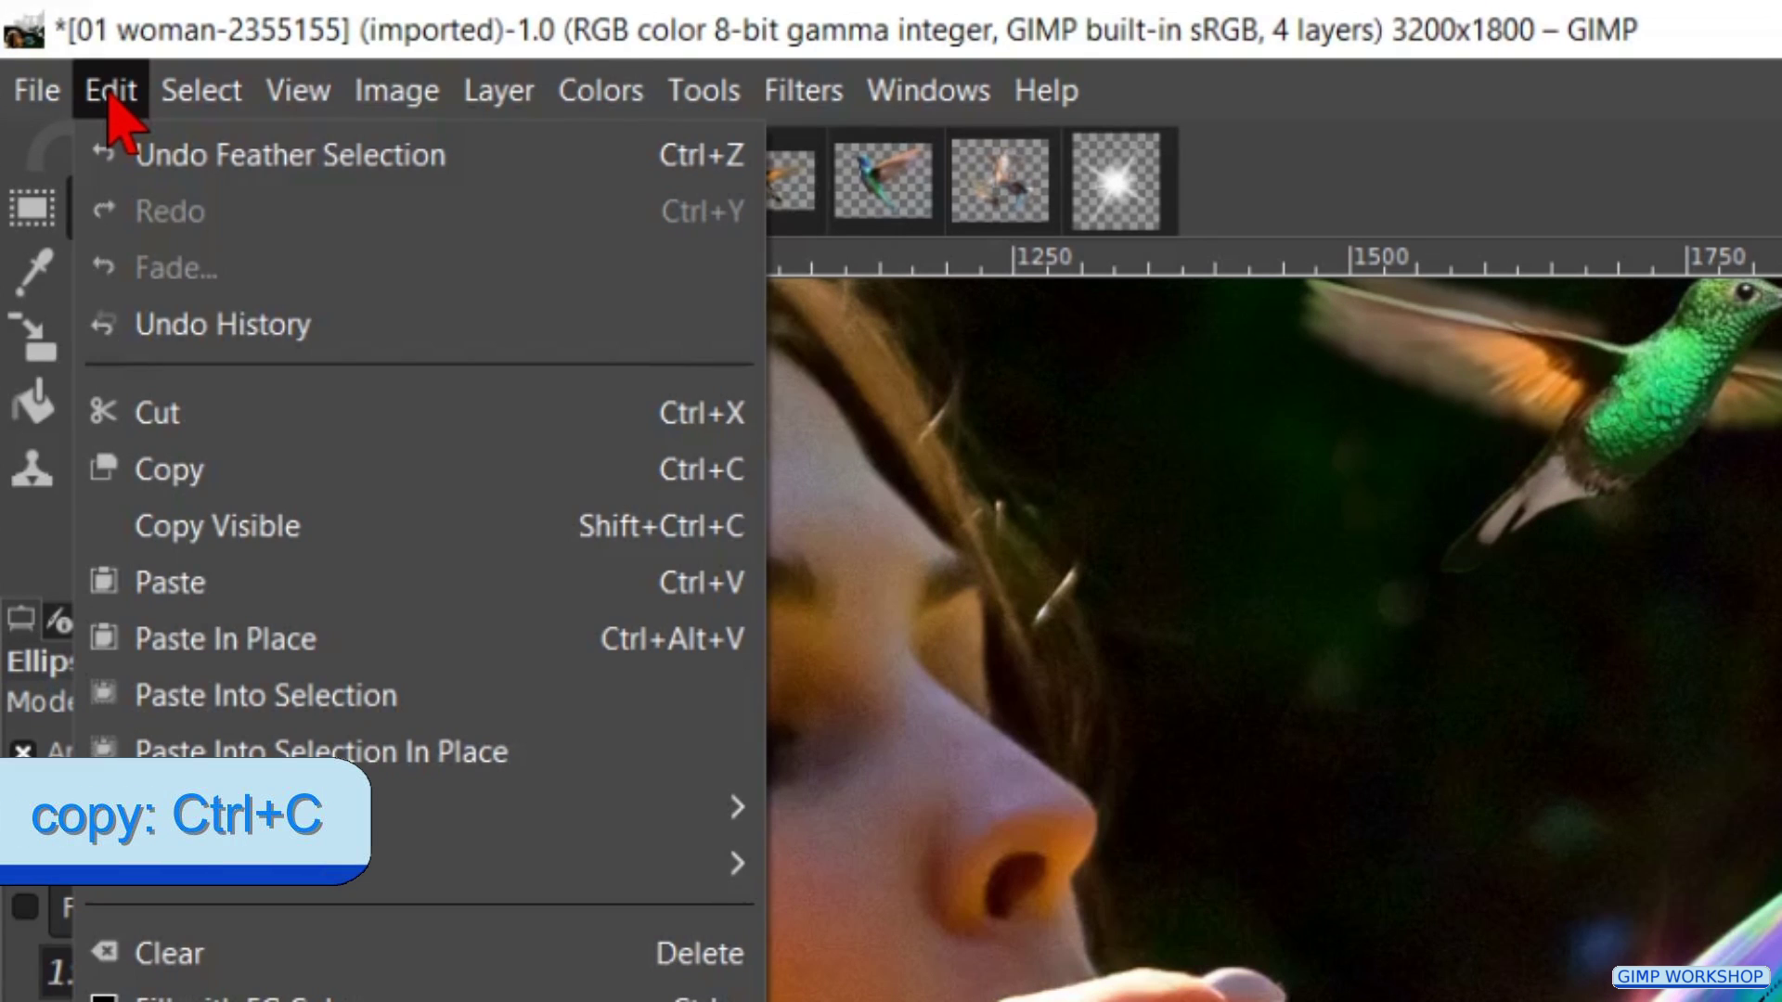
click(212, 470)
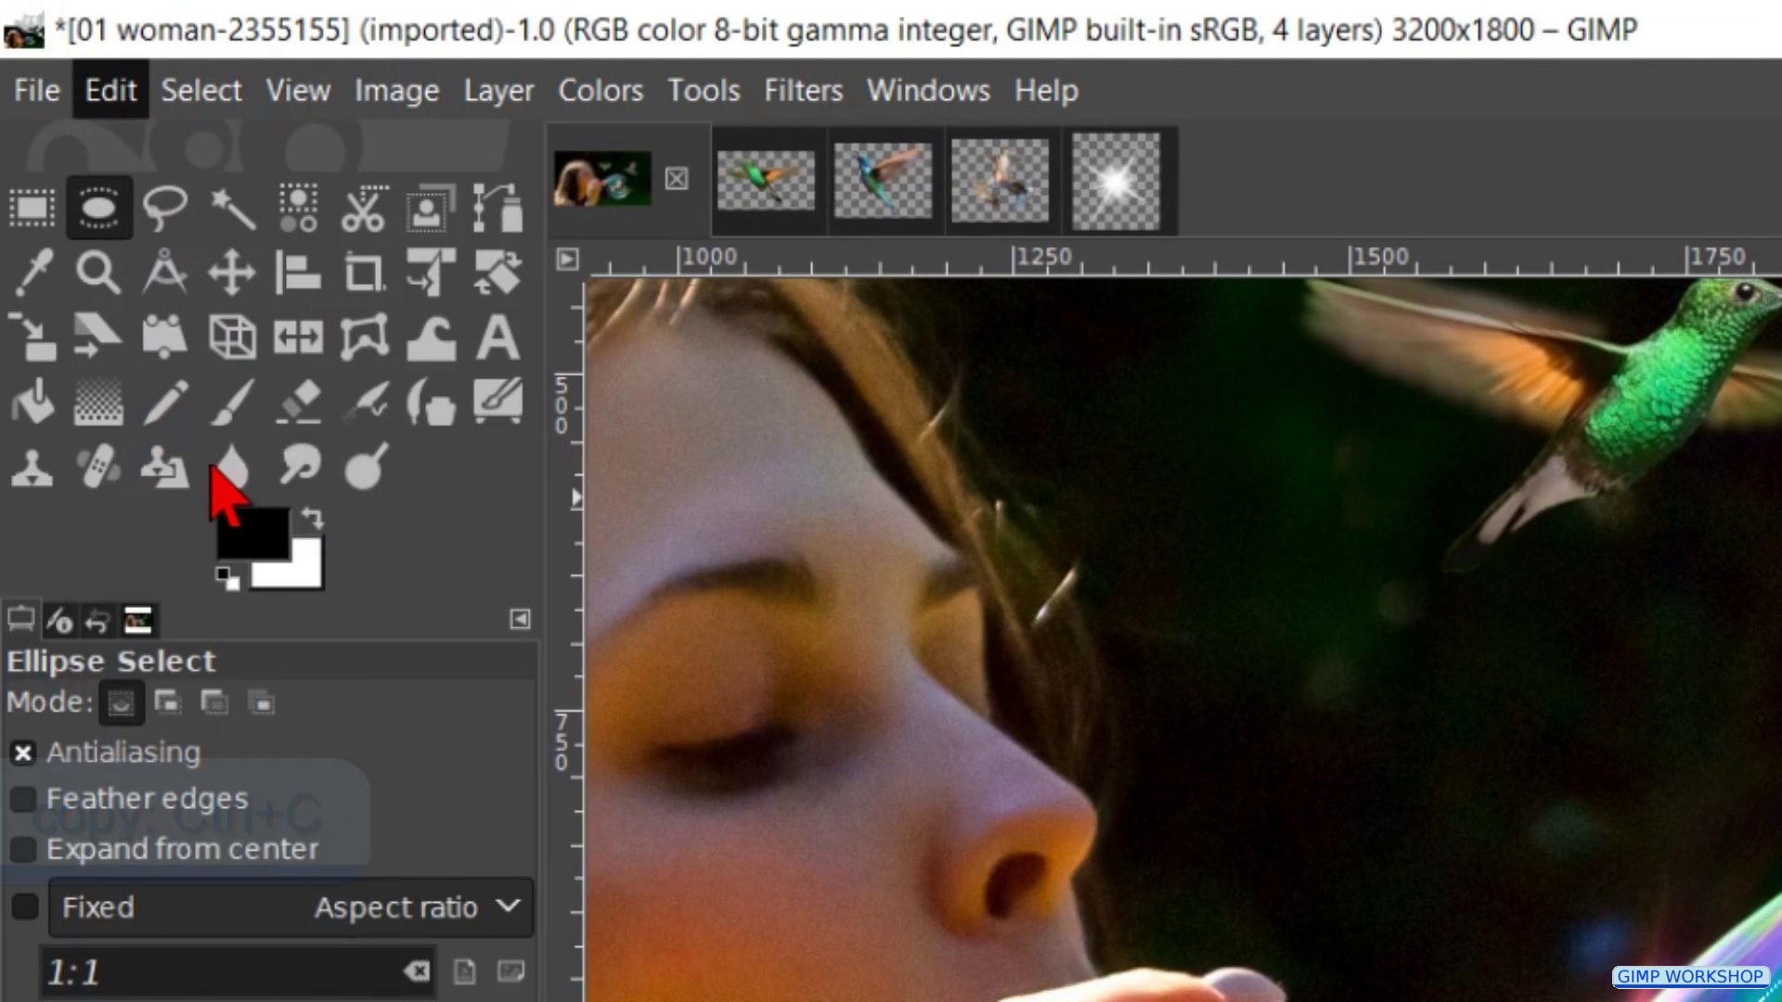
click(131, 84)
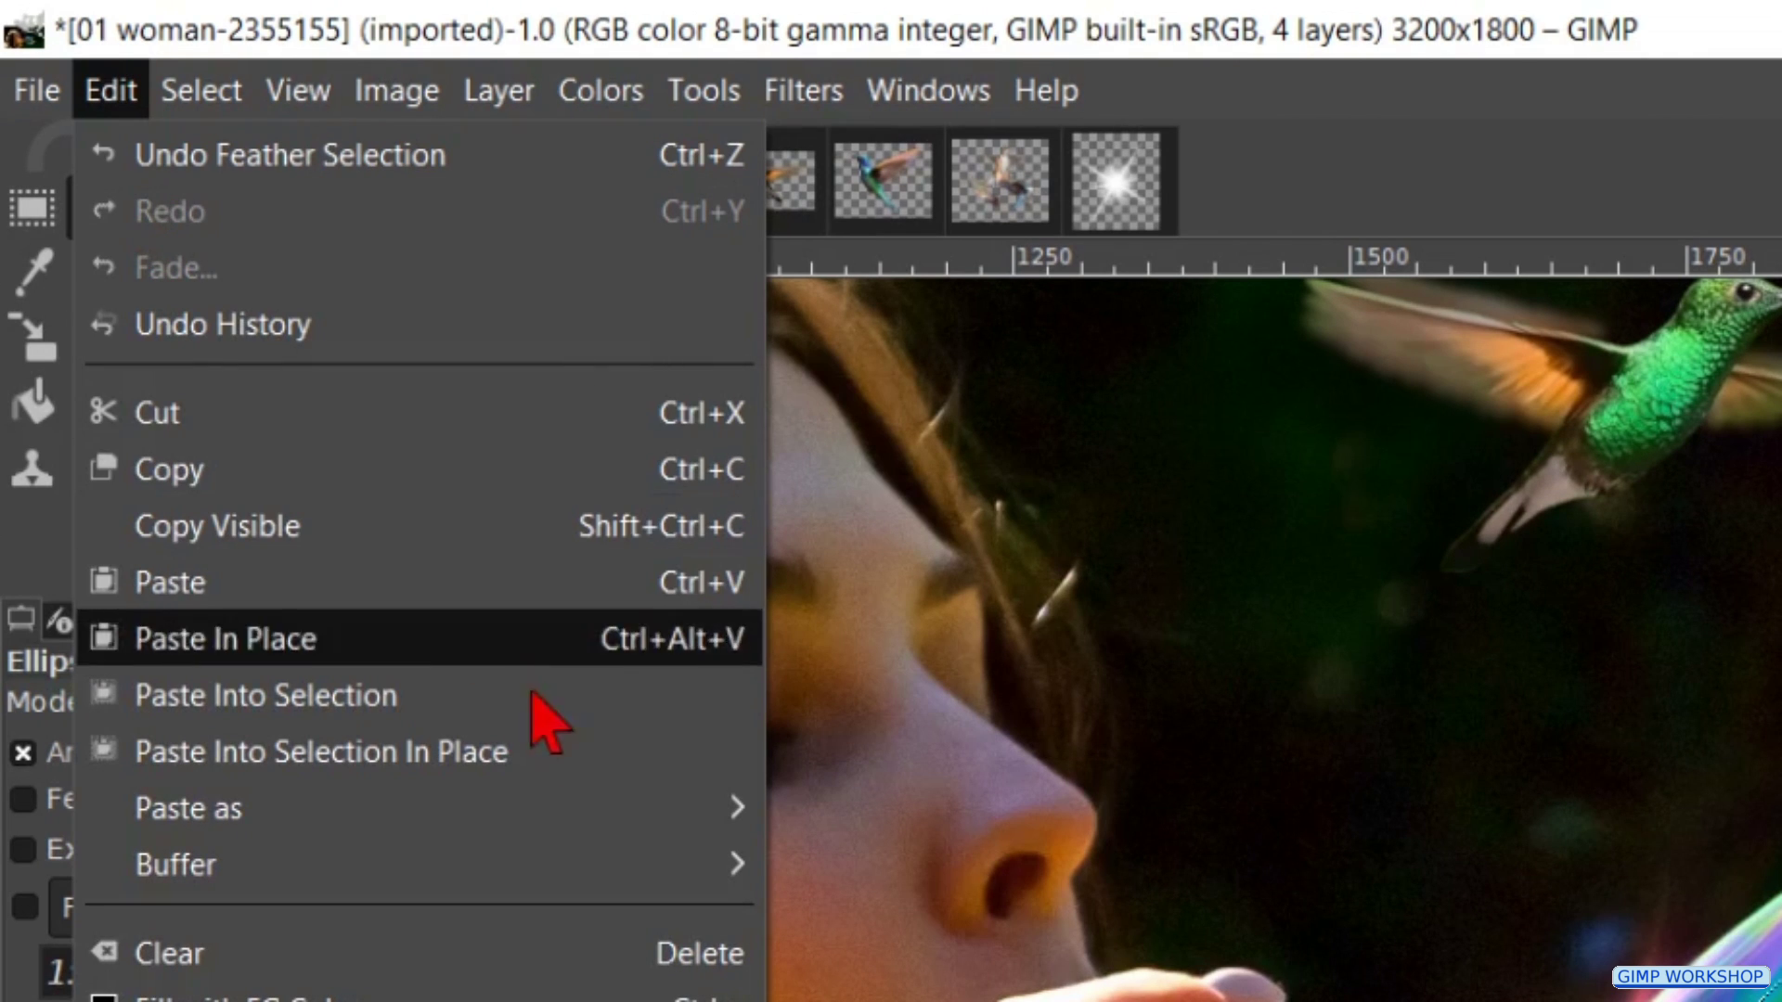
mouse_move(615, 826)
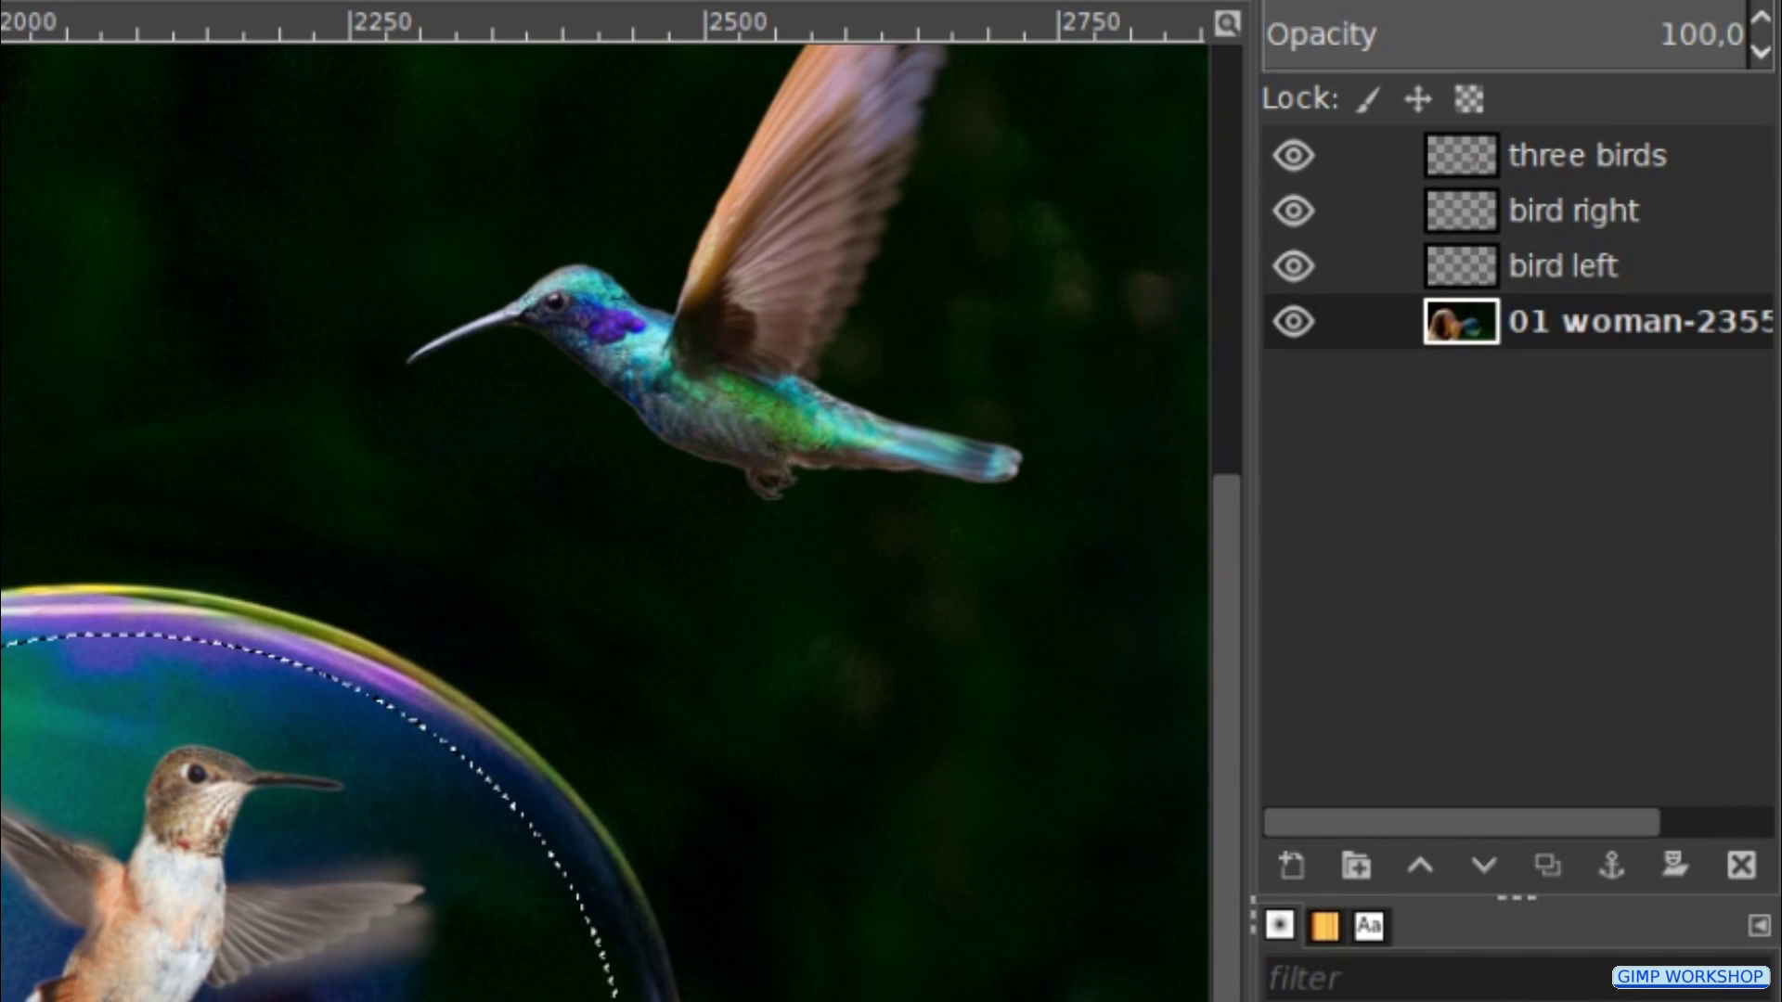
click(905, 807)
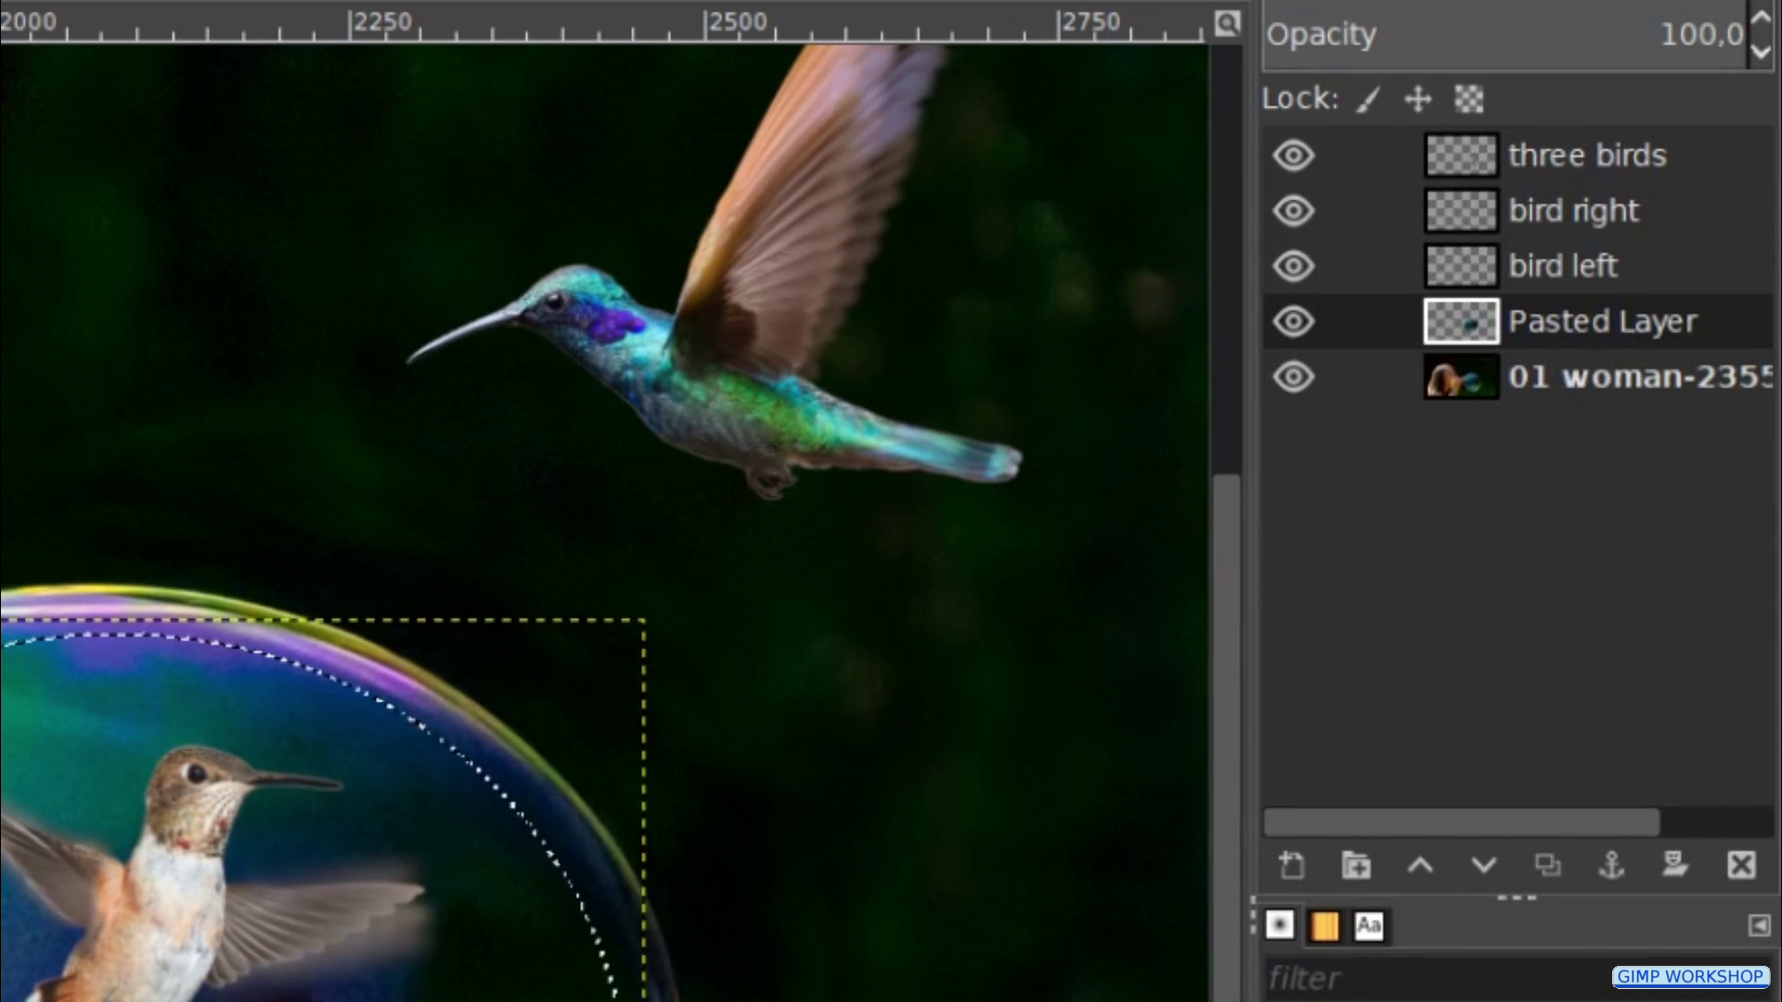
- Rename the pasted layer "bubble" and raise it to the top of the layer stack
double_click(1601, 325)
text(b)
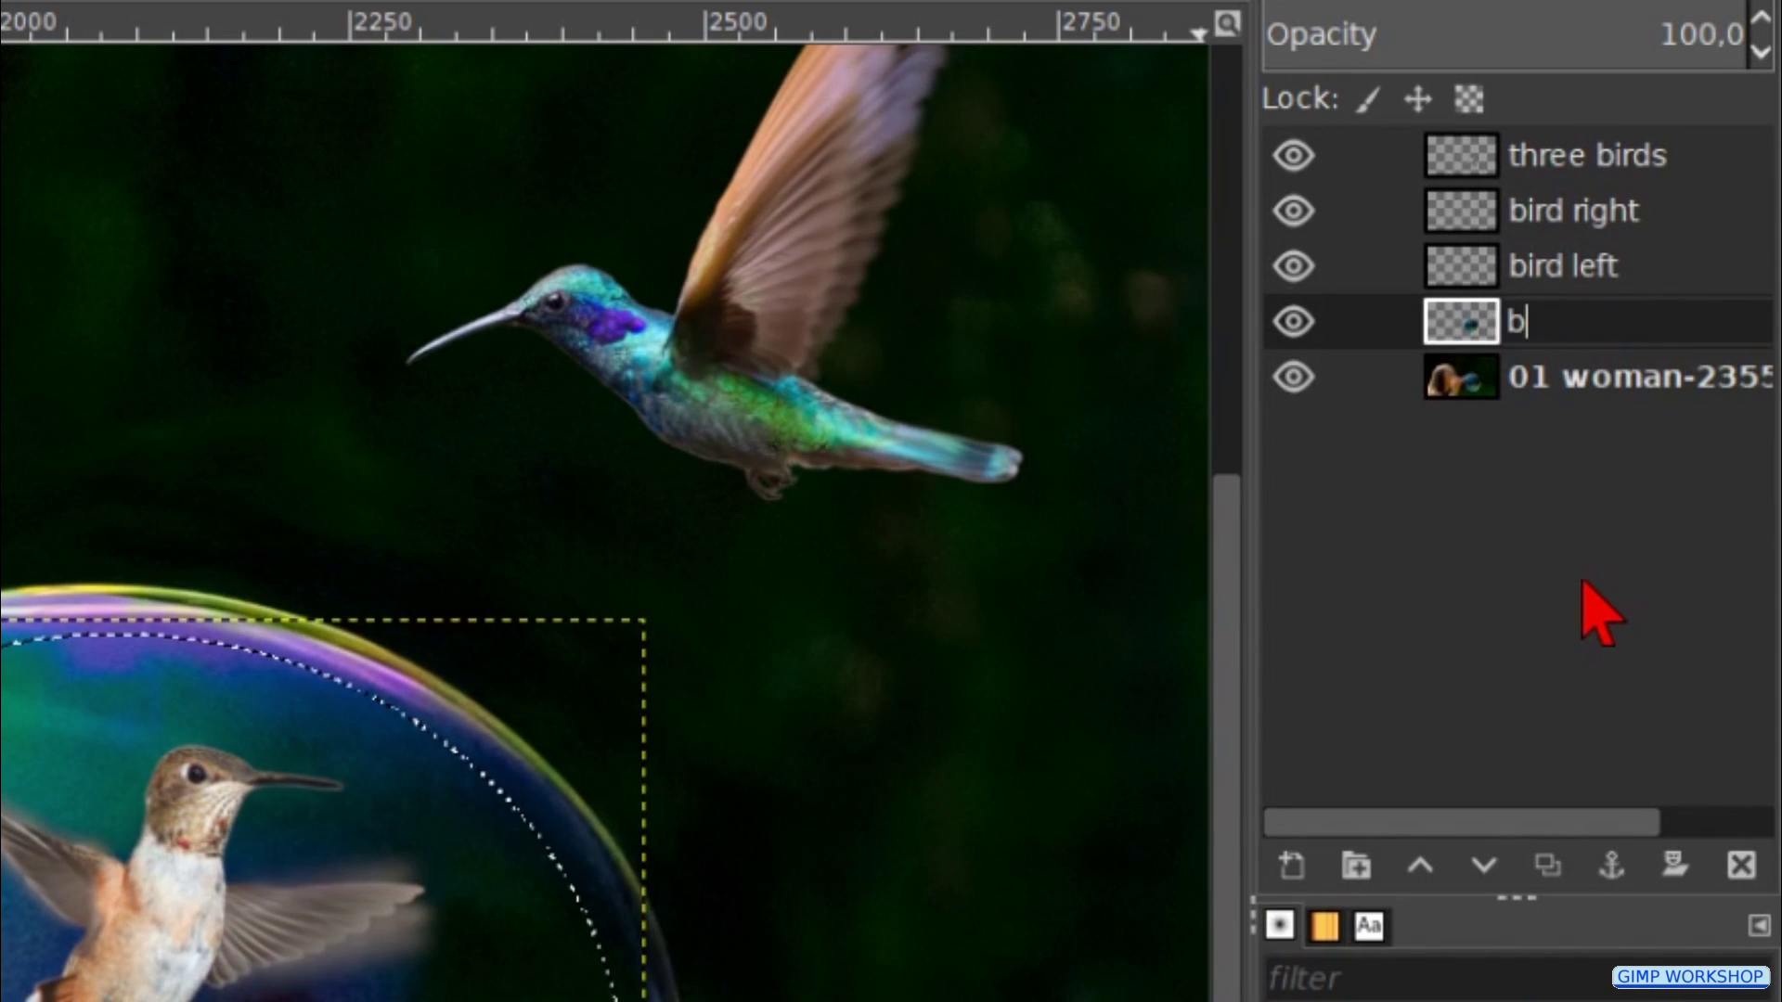
text(ubble)
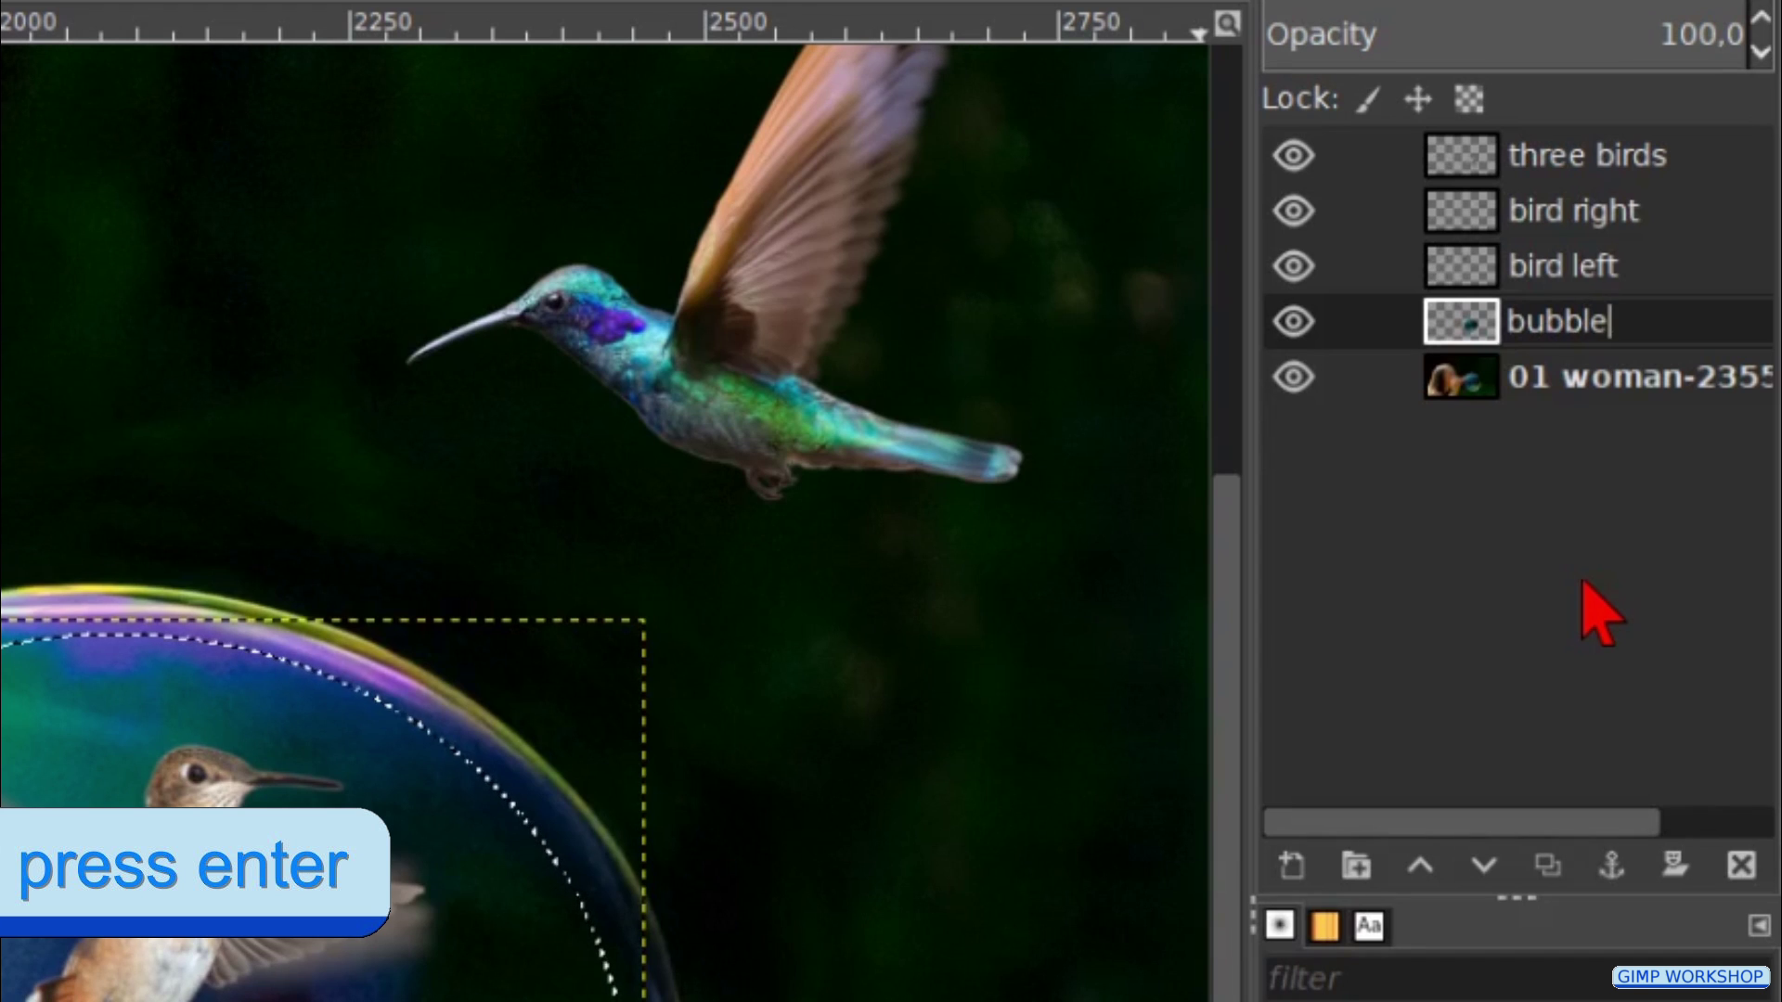
key(Return)
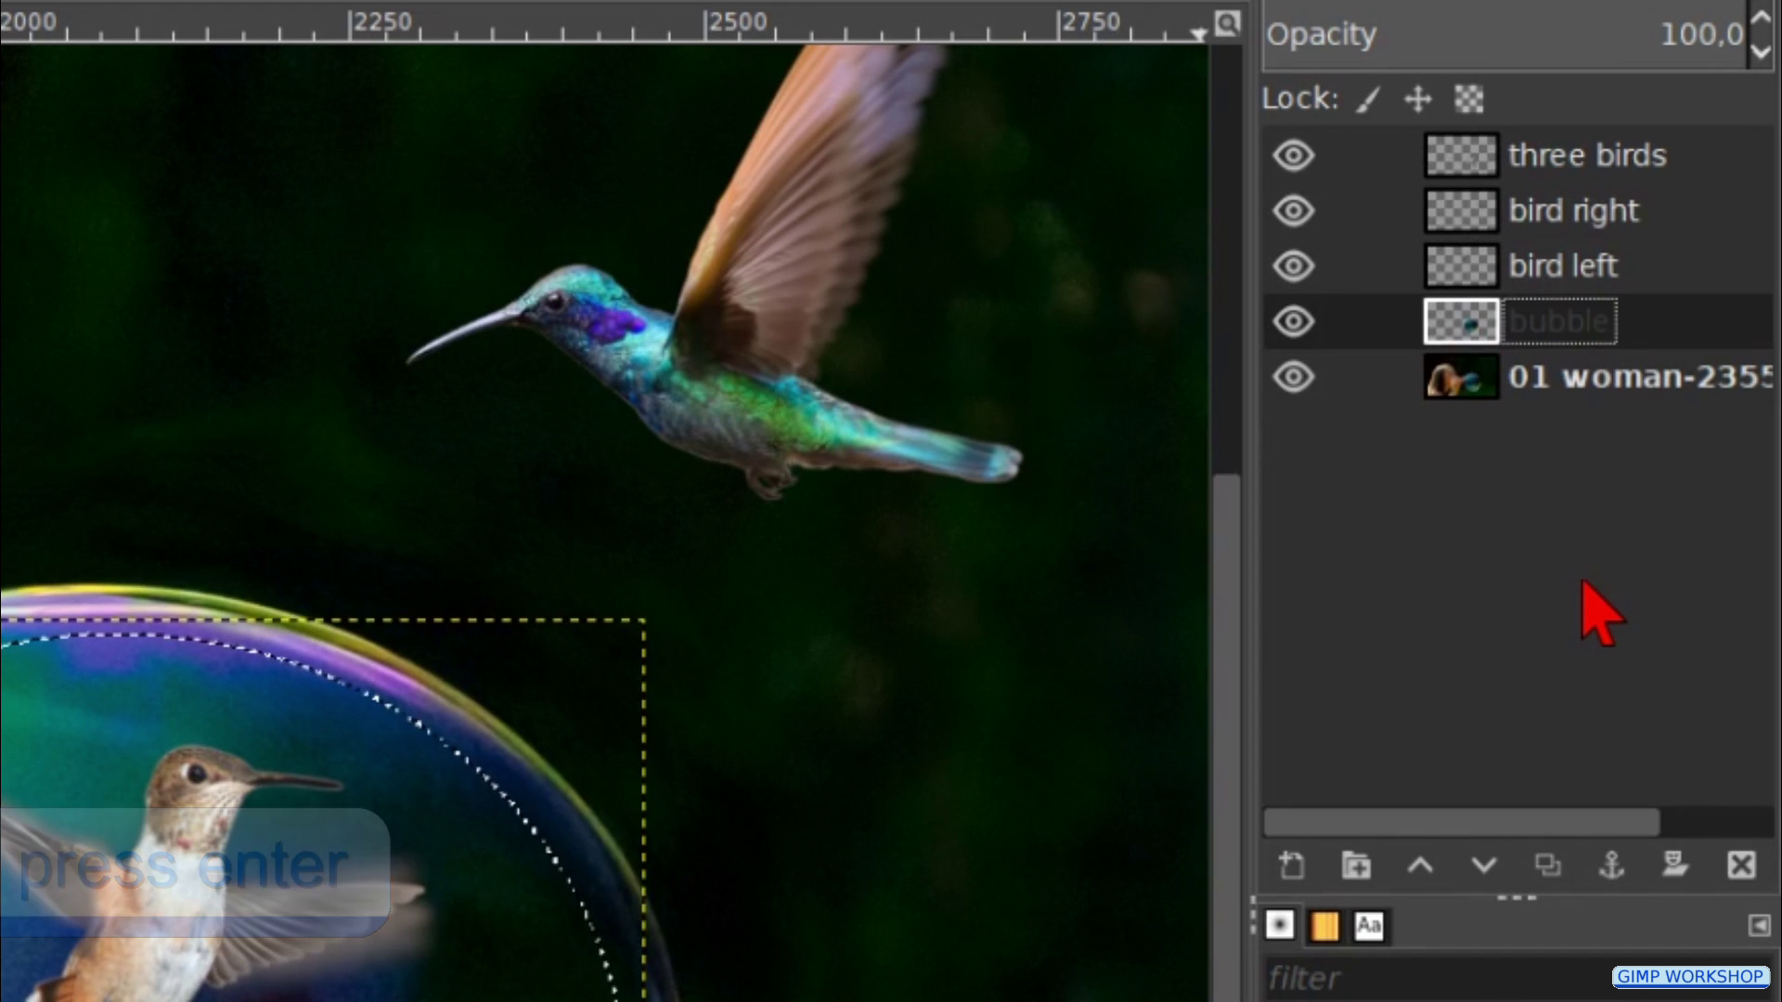
shift+click(1418, 876)
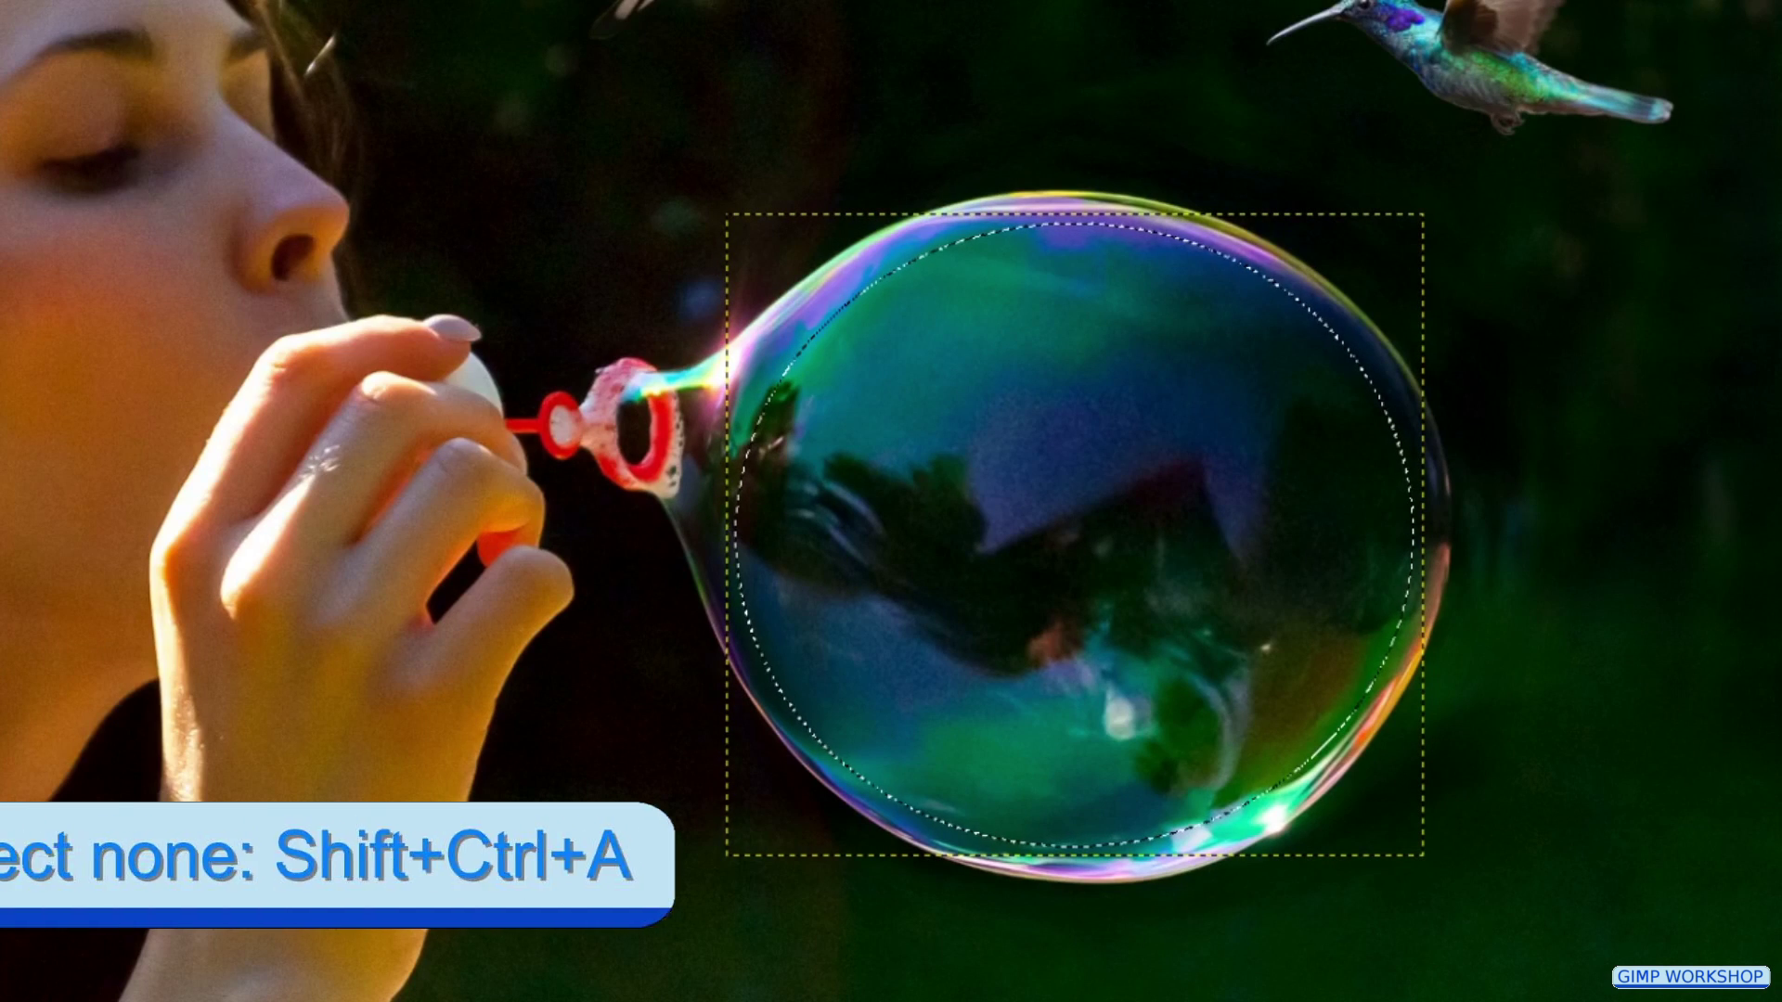
- Clear the selection and erase the middle of the bubble layer with one Eraser dab, using the 2. Hardness 075 brush at size 800
key(shift+ctrl+a)
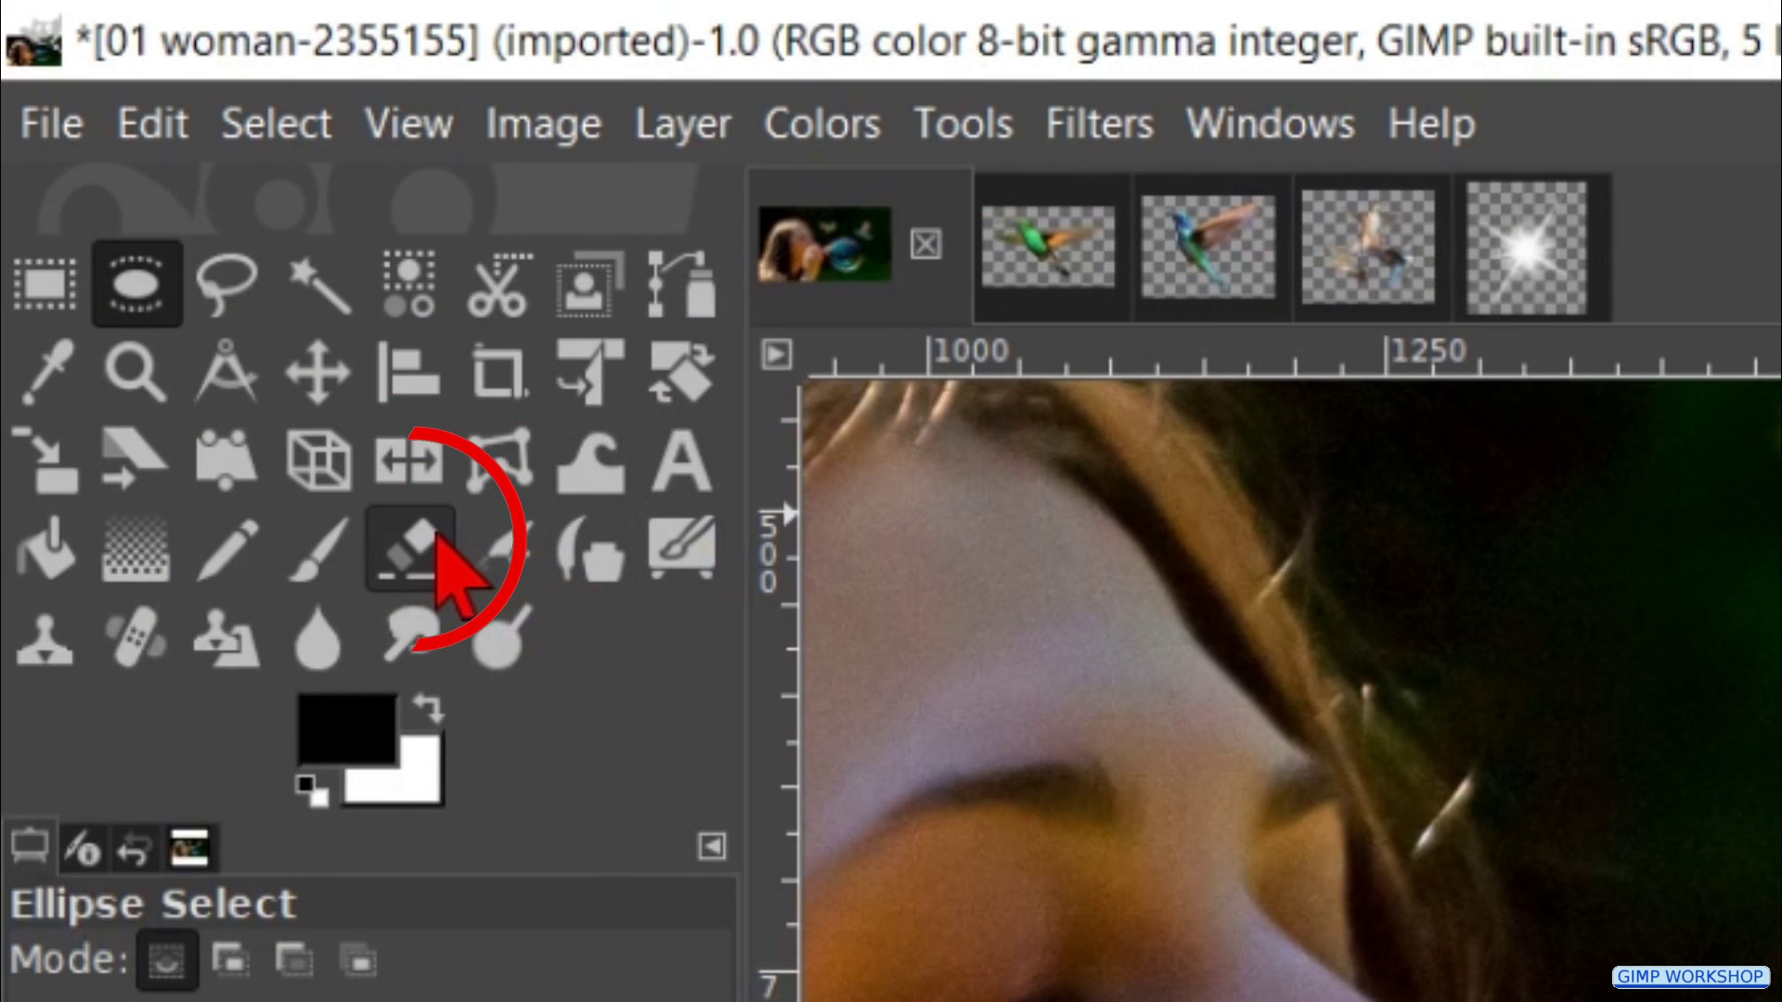
click(425, 572)
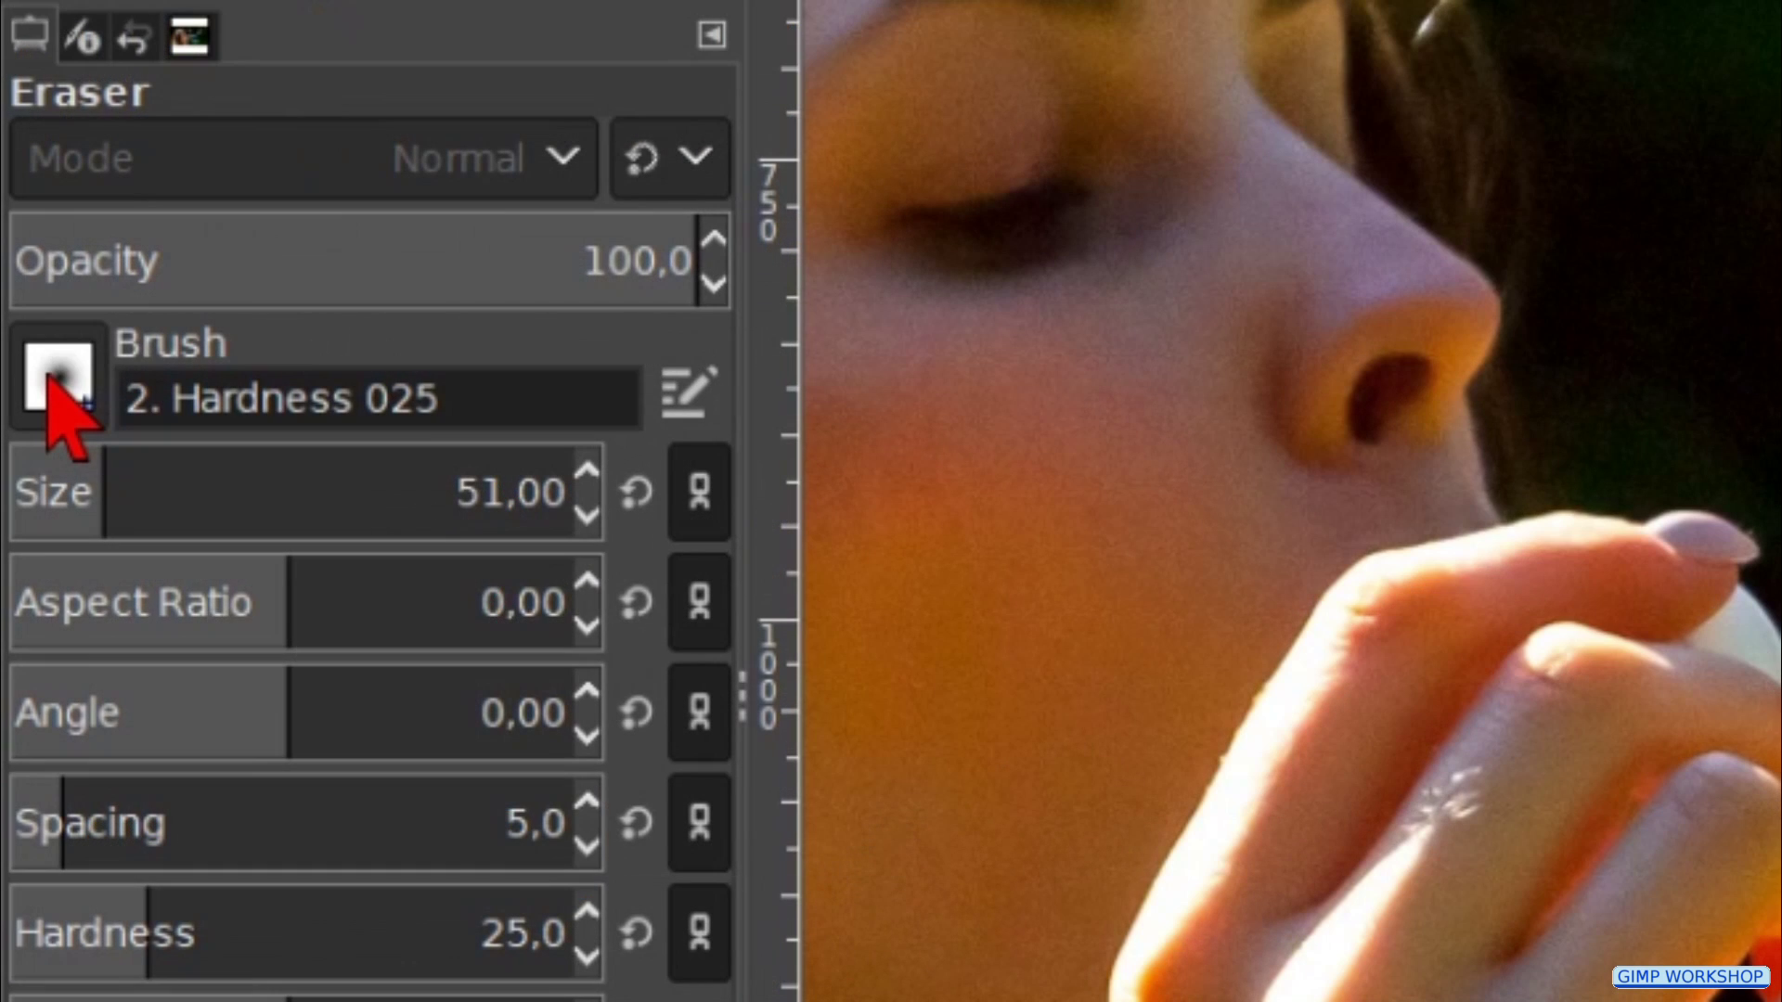
click(50, 381)
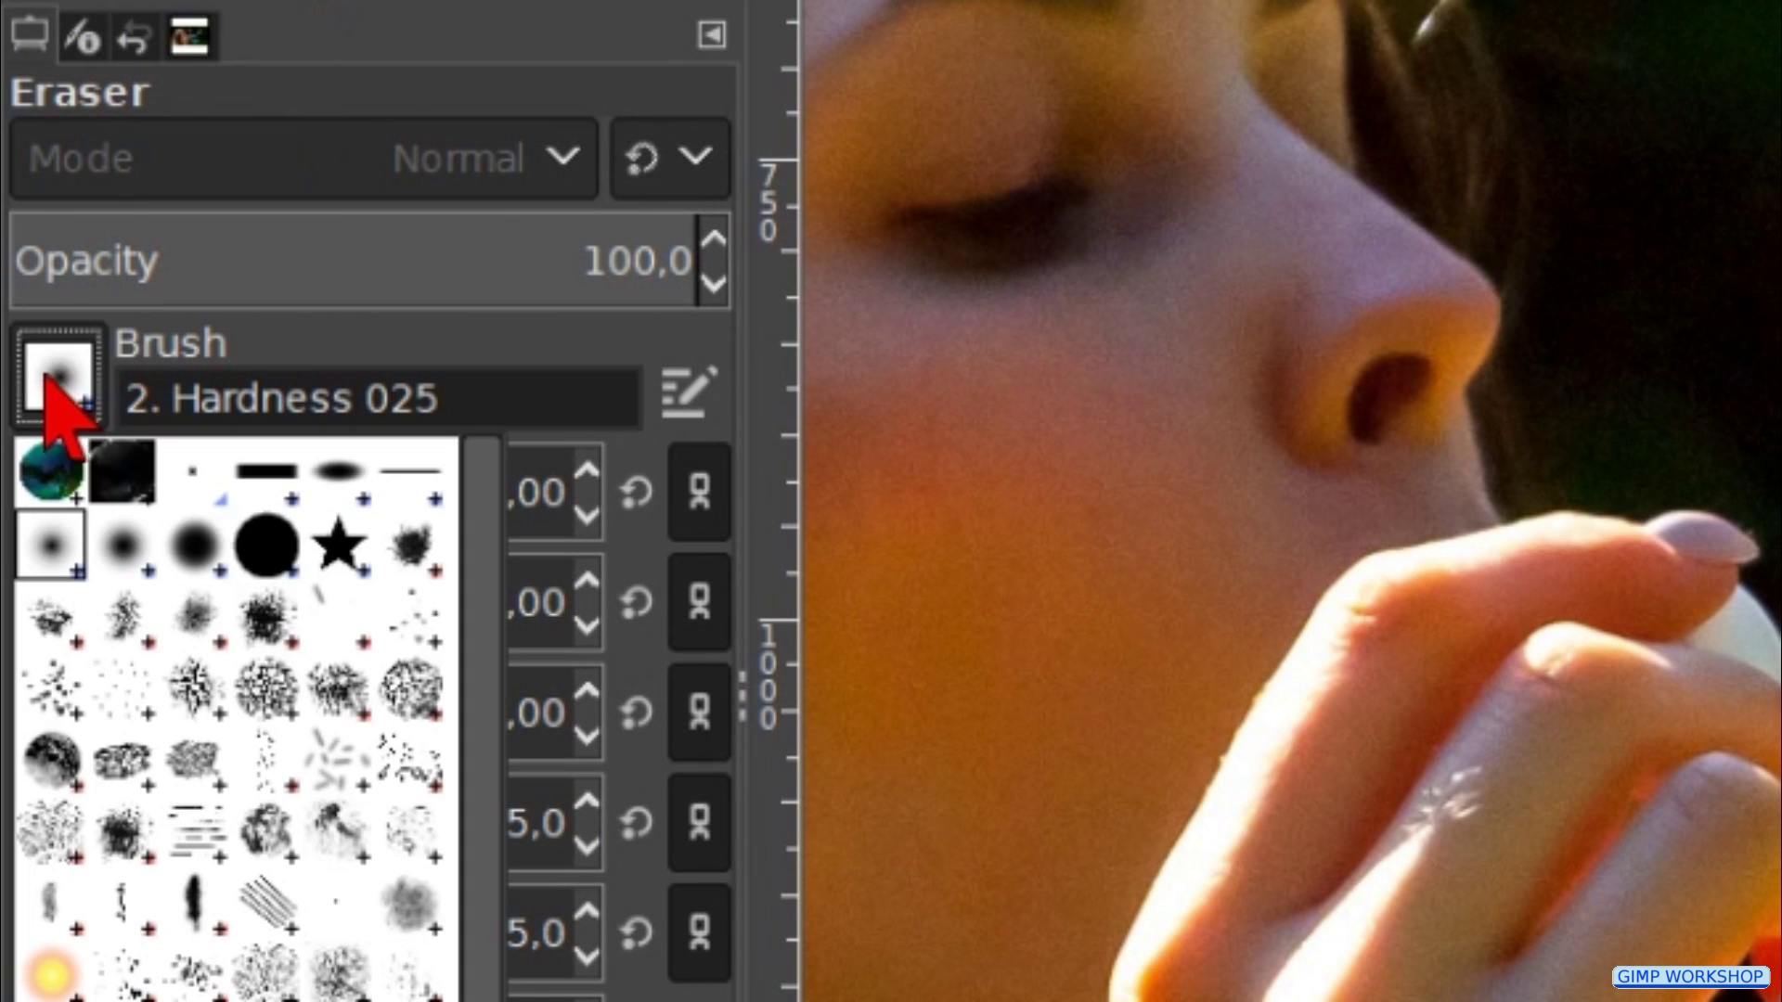
click(192, 543)
triple_click(510, 492)
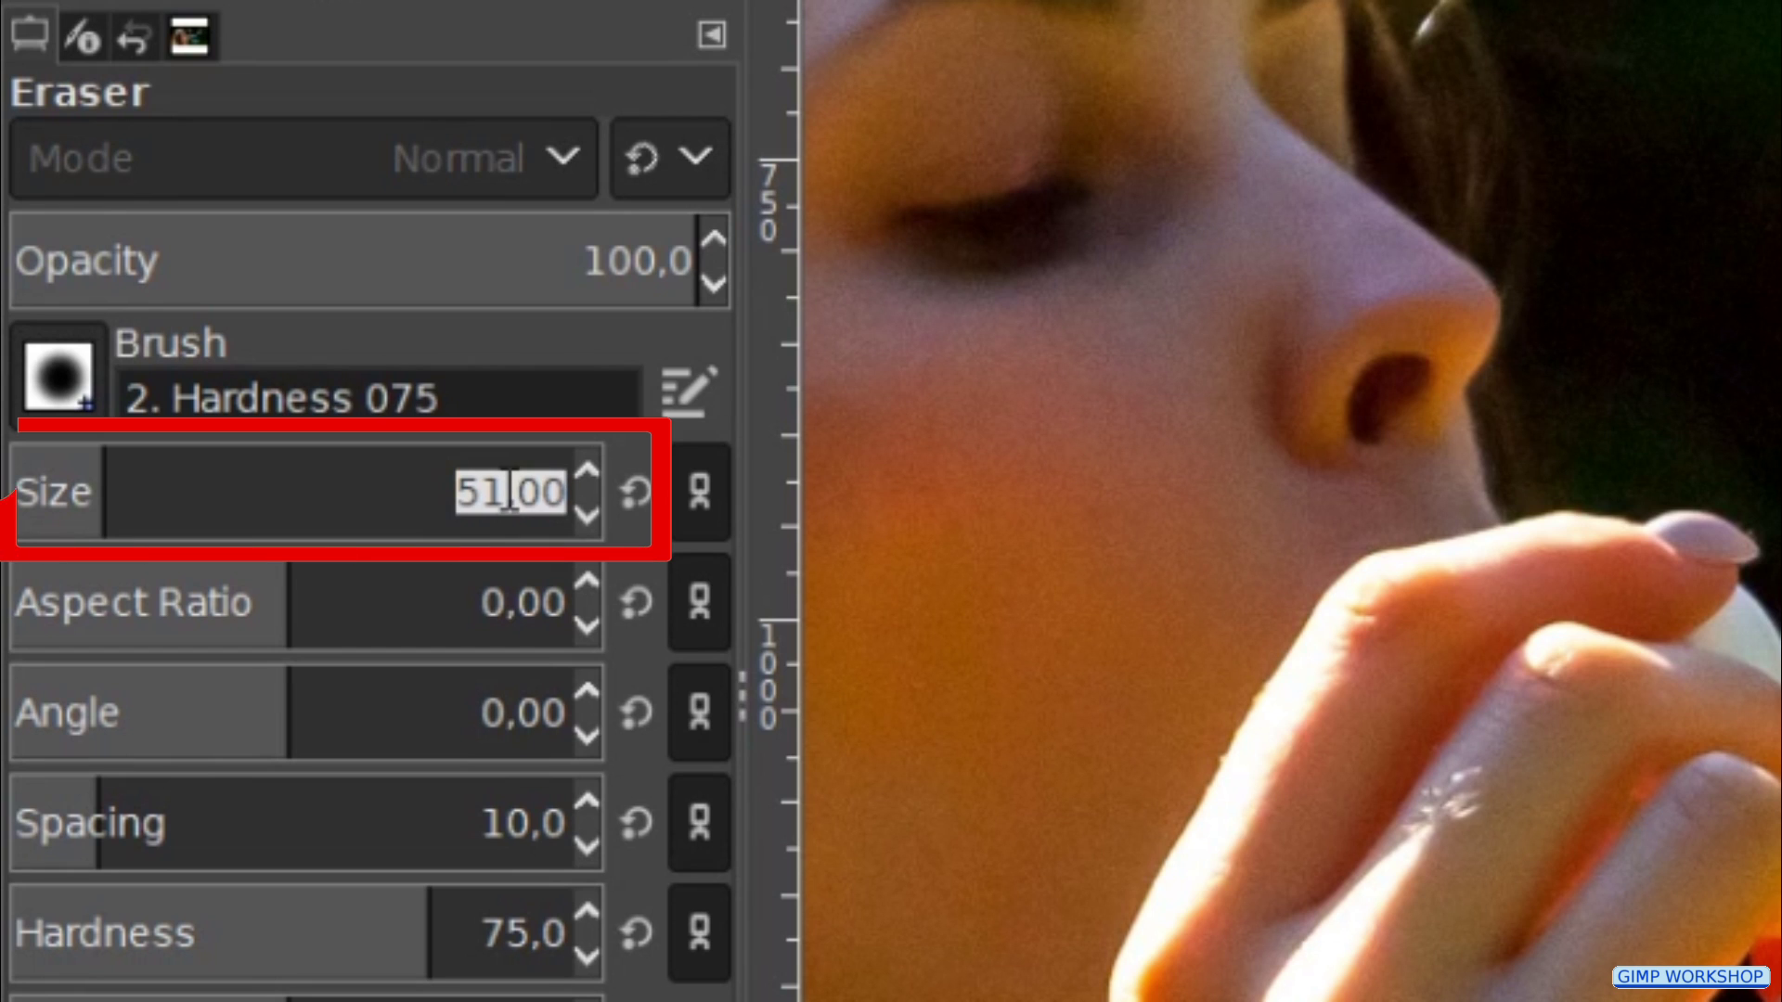
text(800)
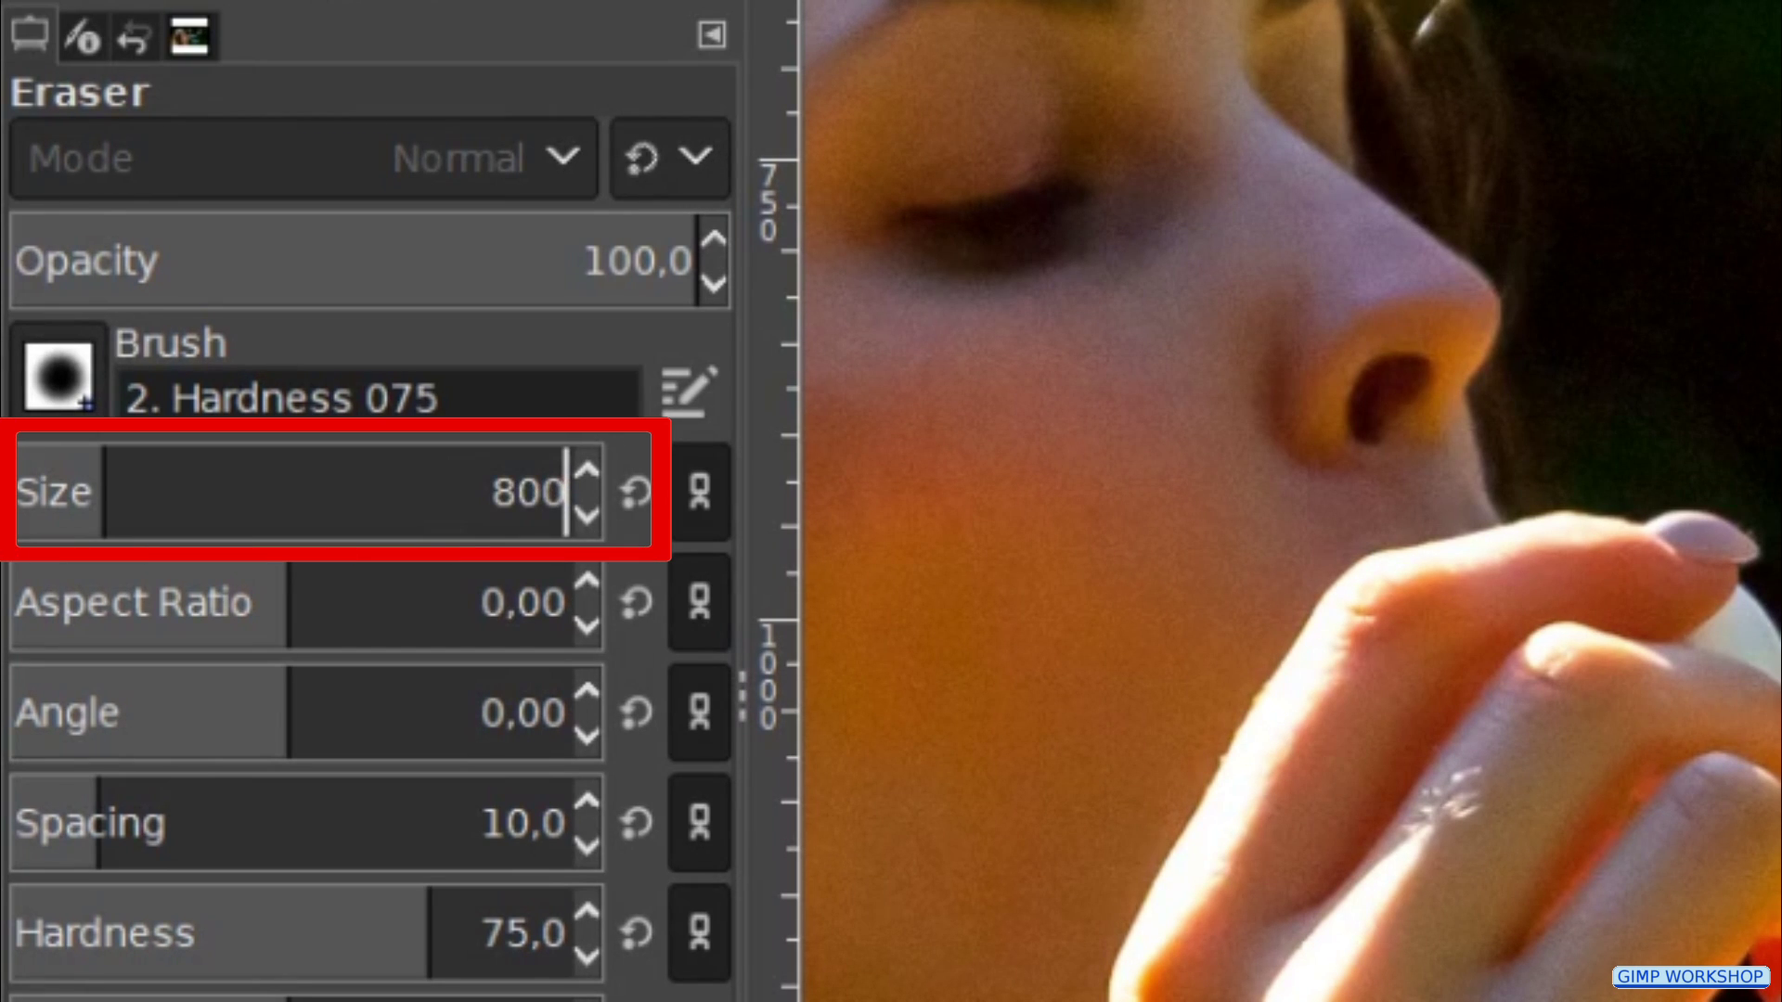
key(Return)
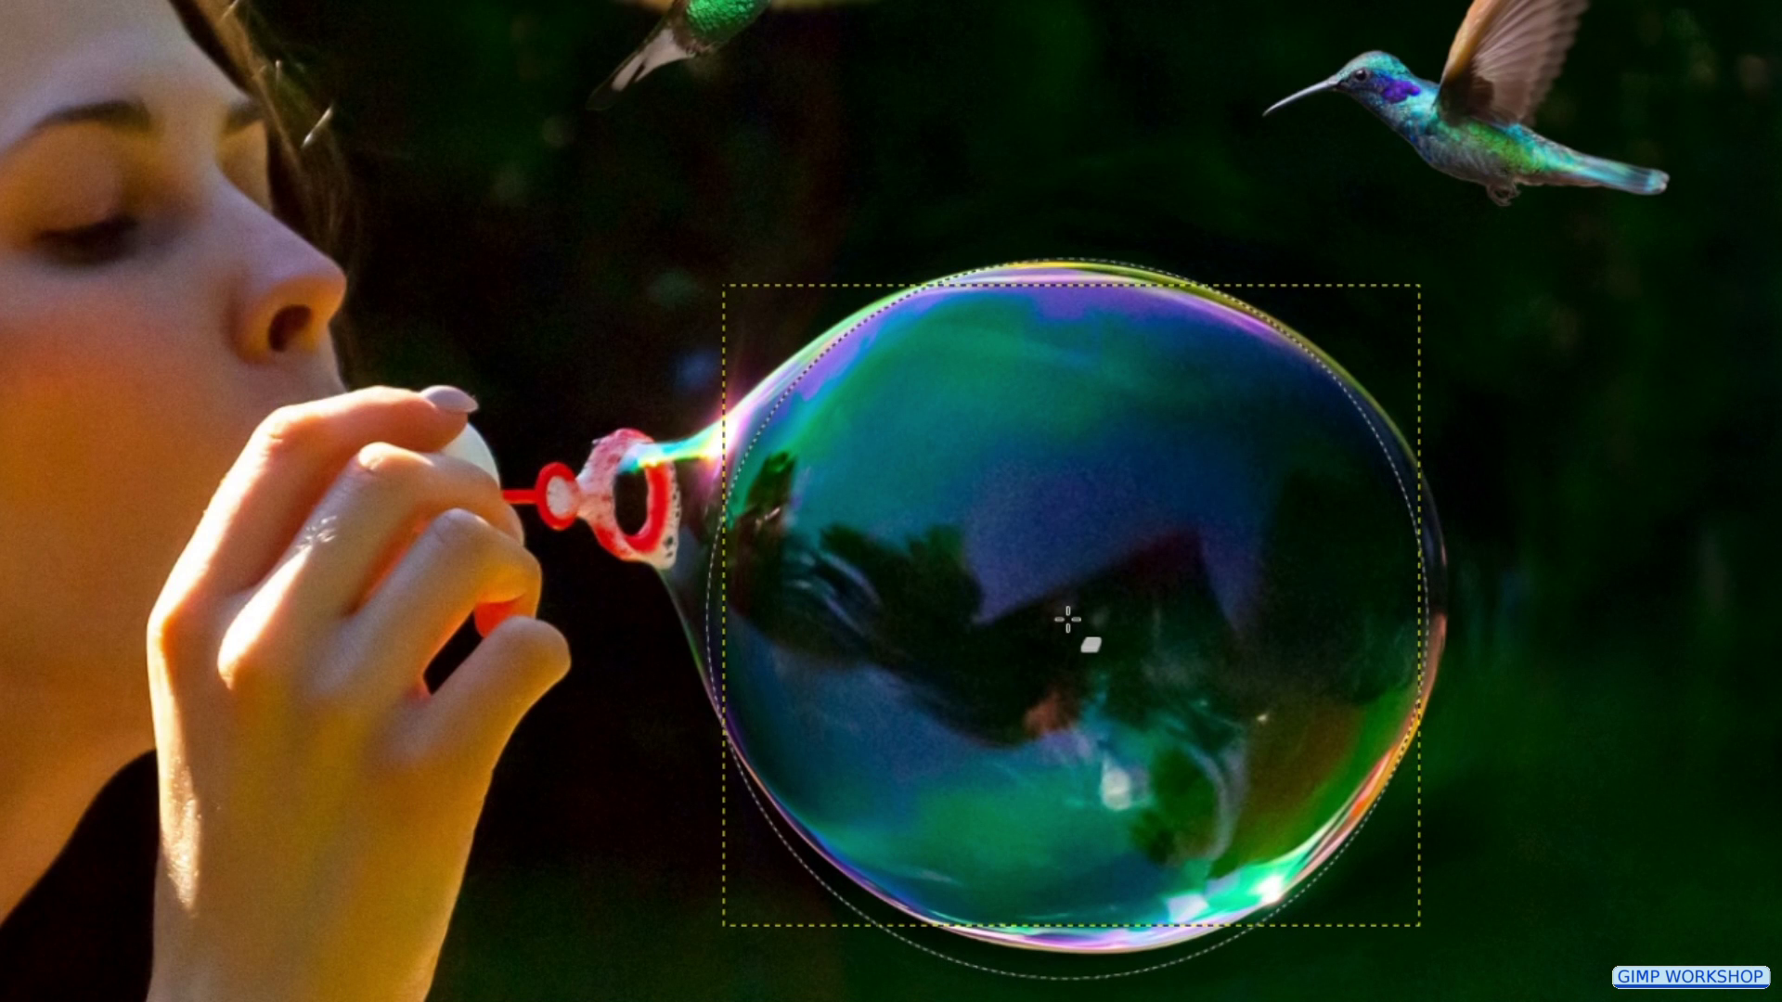
click(1067, 620)
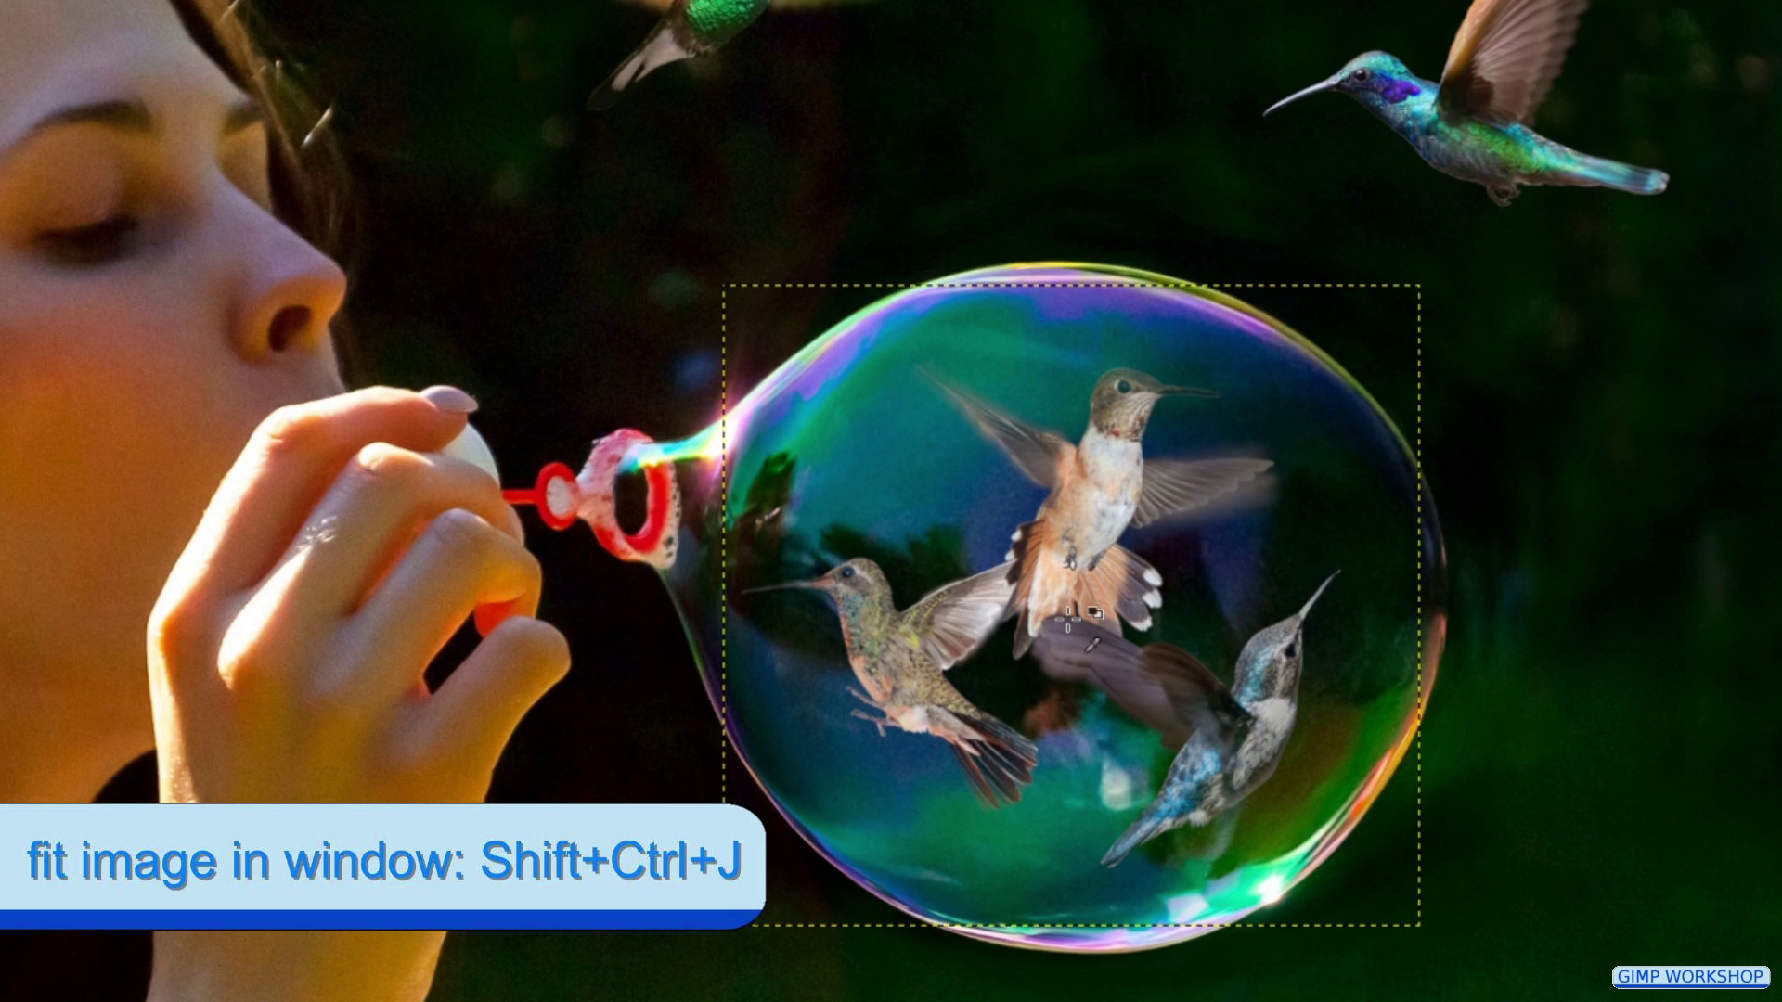
- Bring the 05 white star image into the woman image as a new layer and rename that layer "star"
key(ctrl+shift+j)
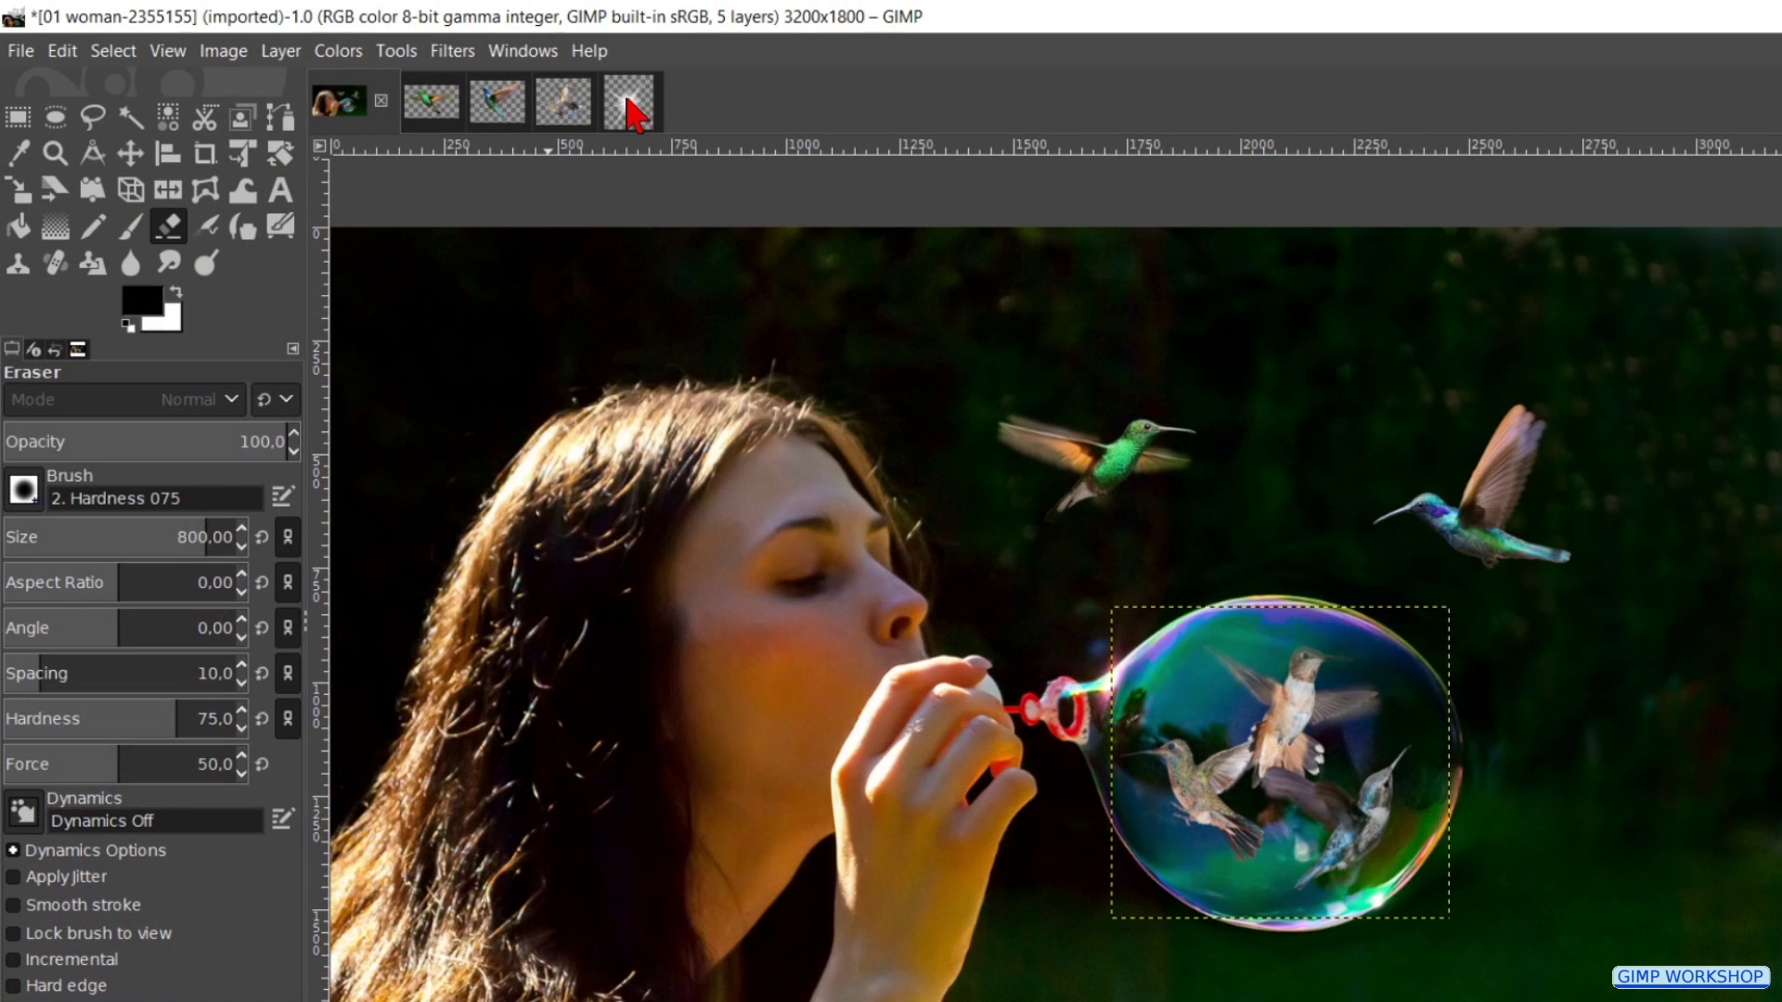
click(623, 100)
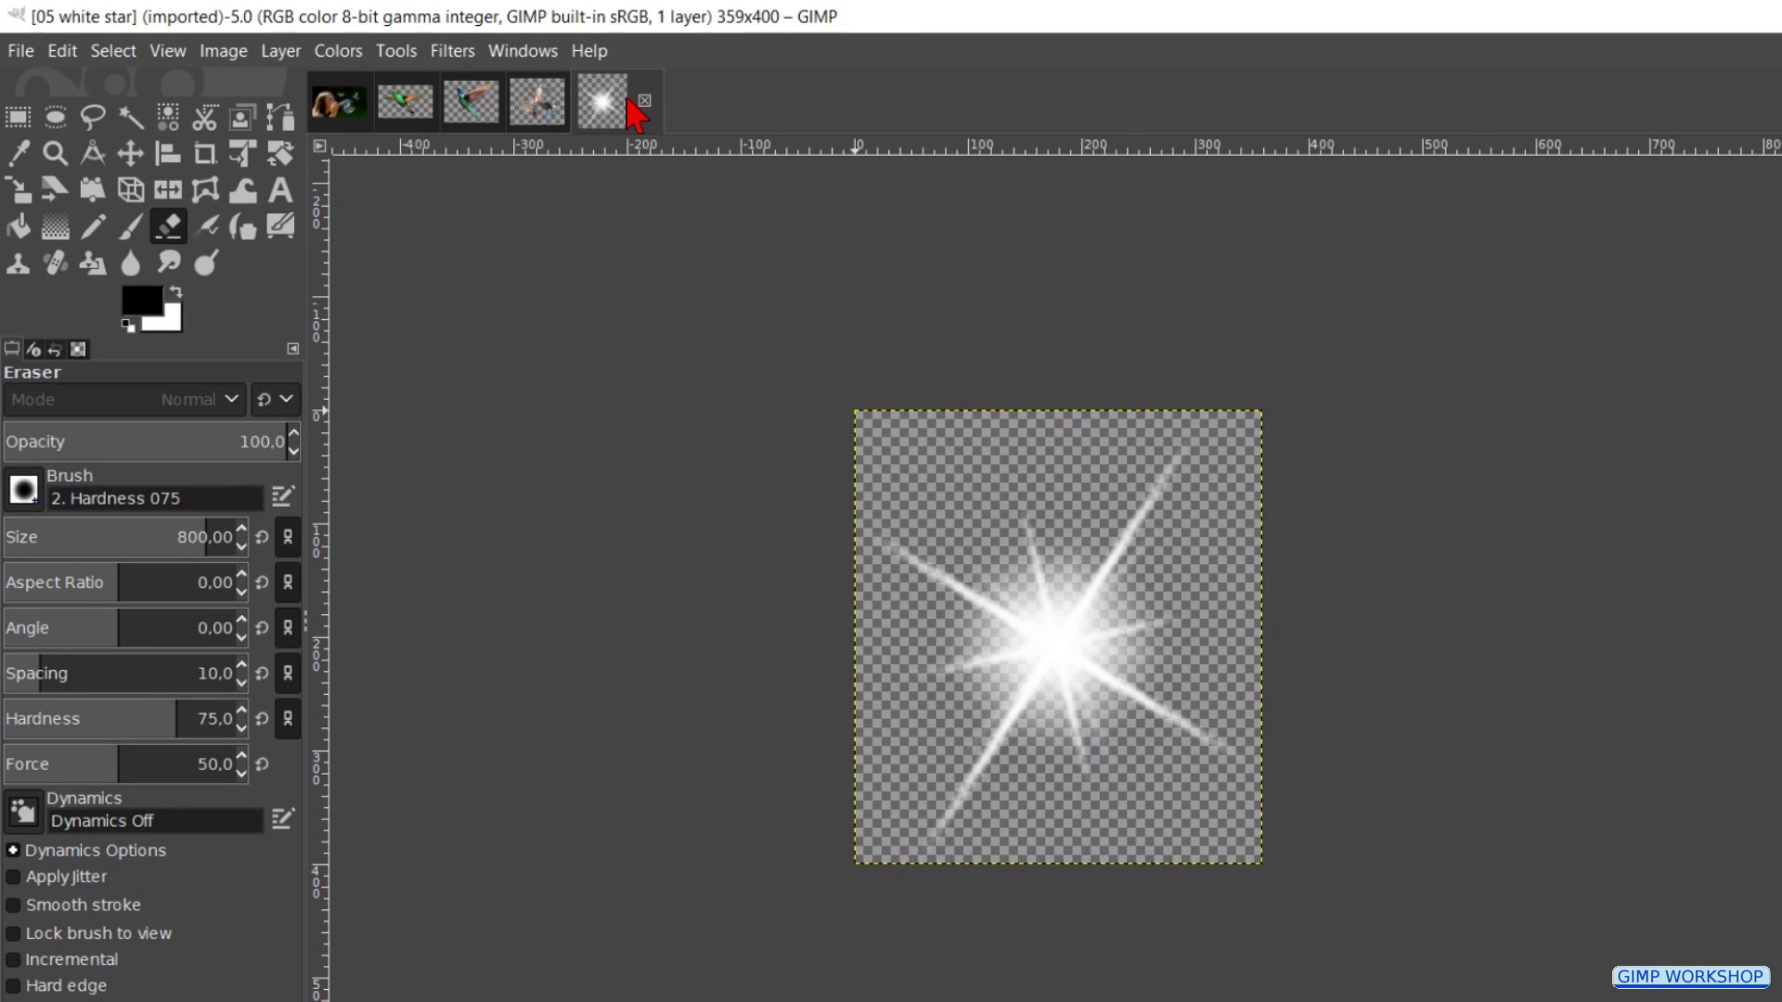
click(472, 100)
click(357, 102)
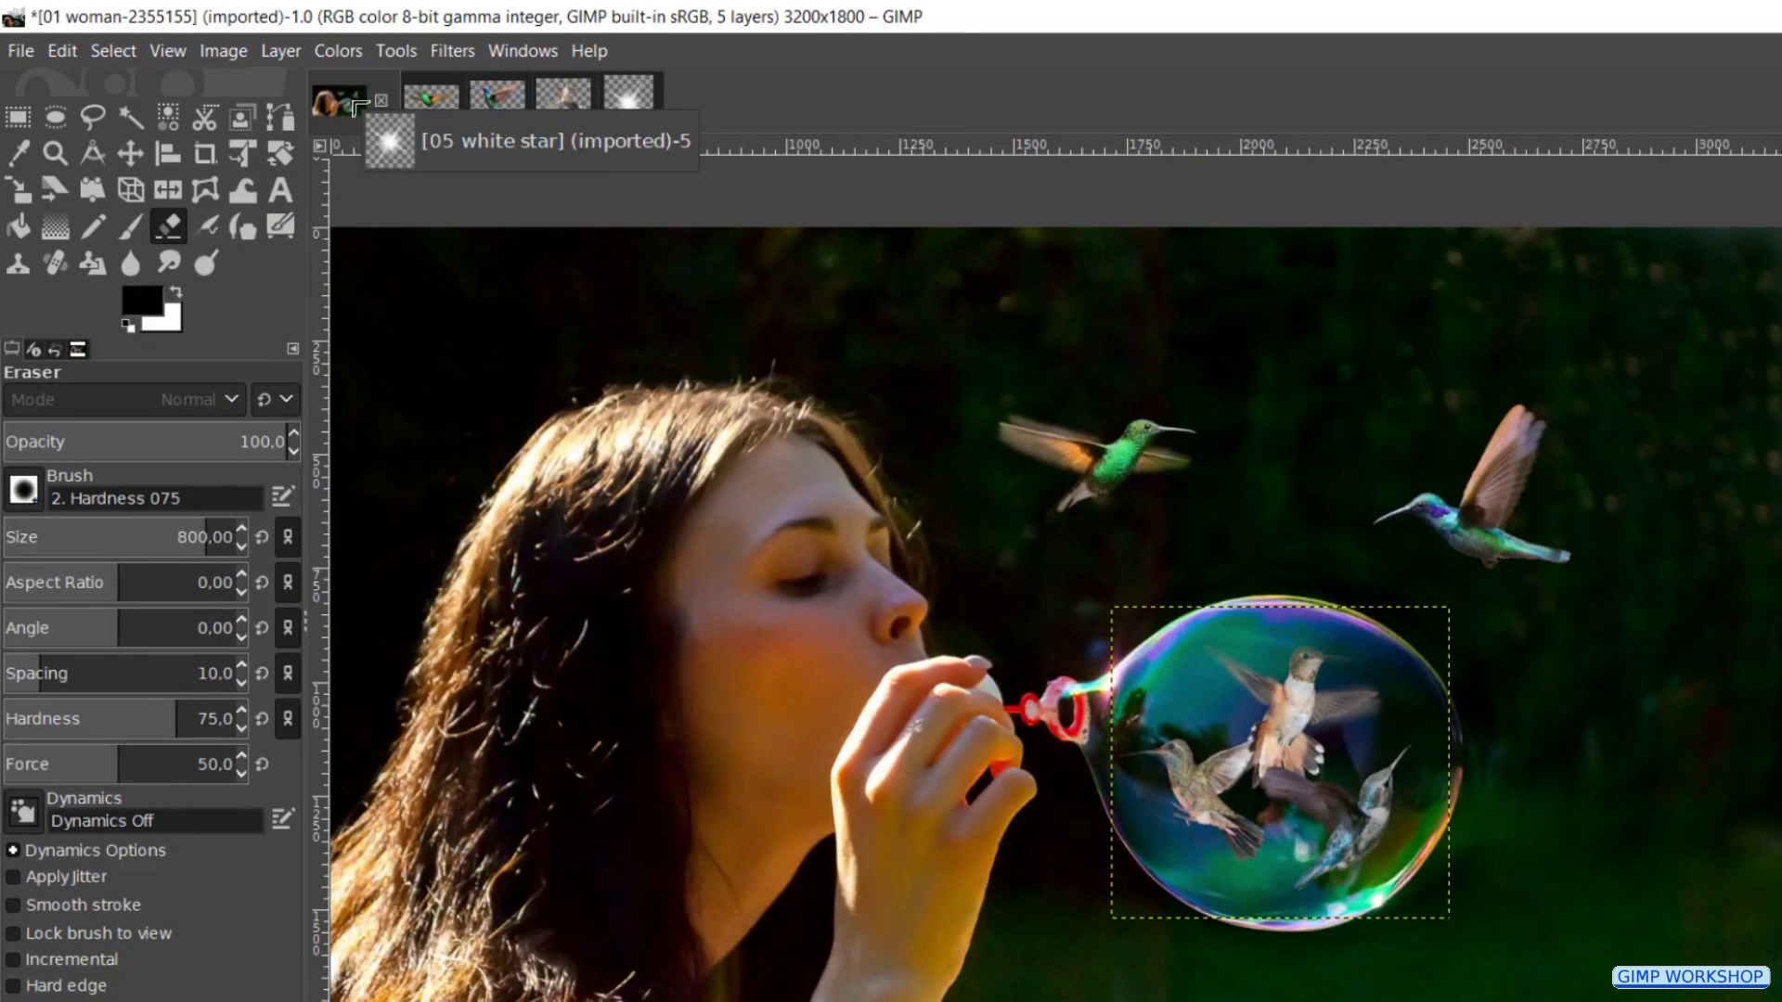
drag(357, 104, 506, 318)
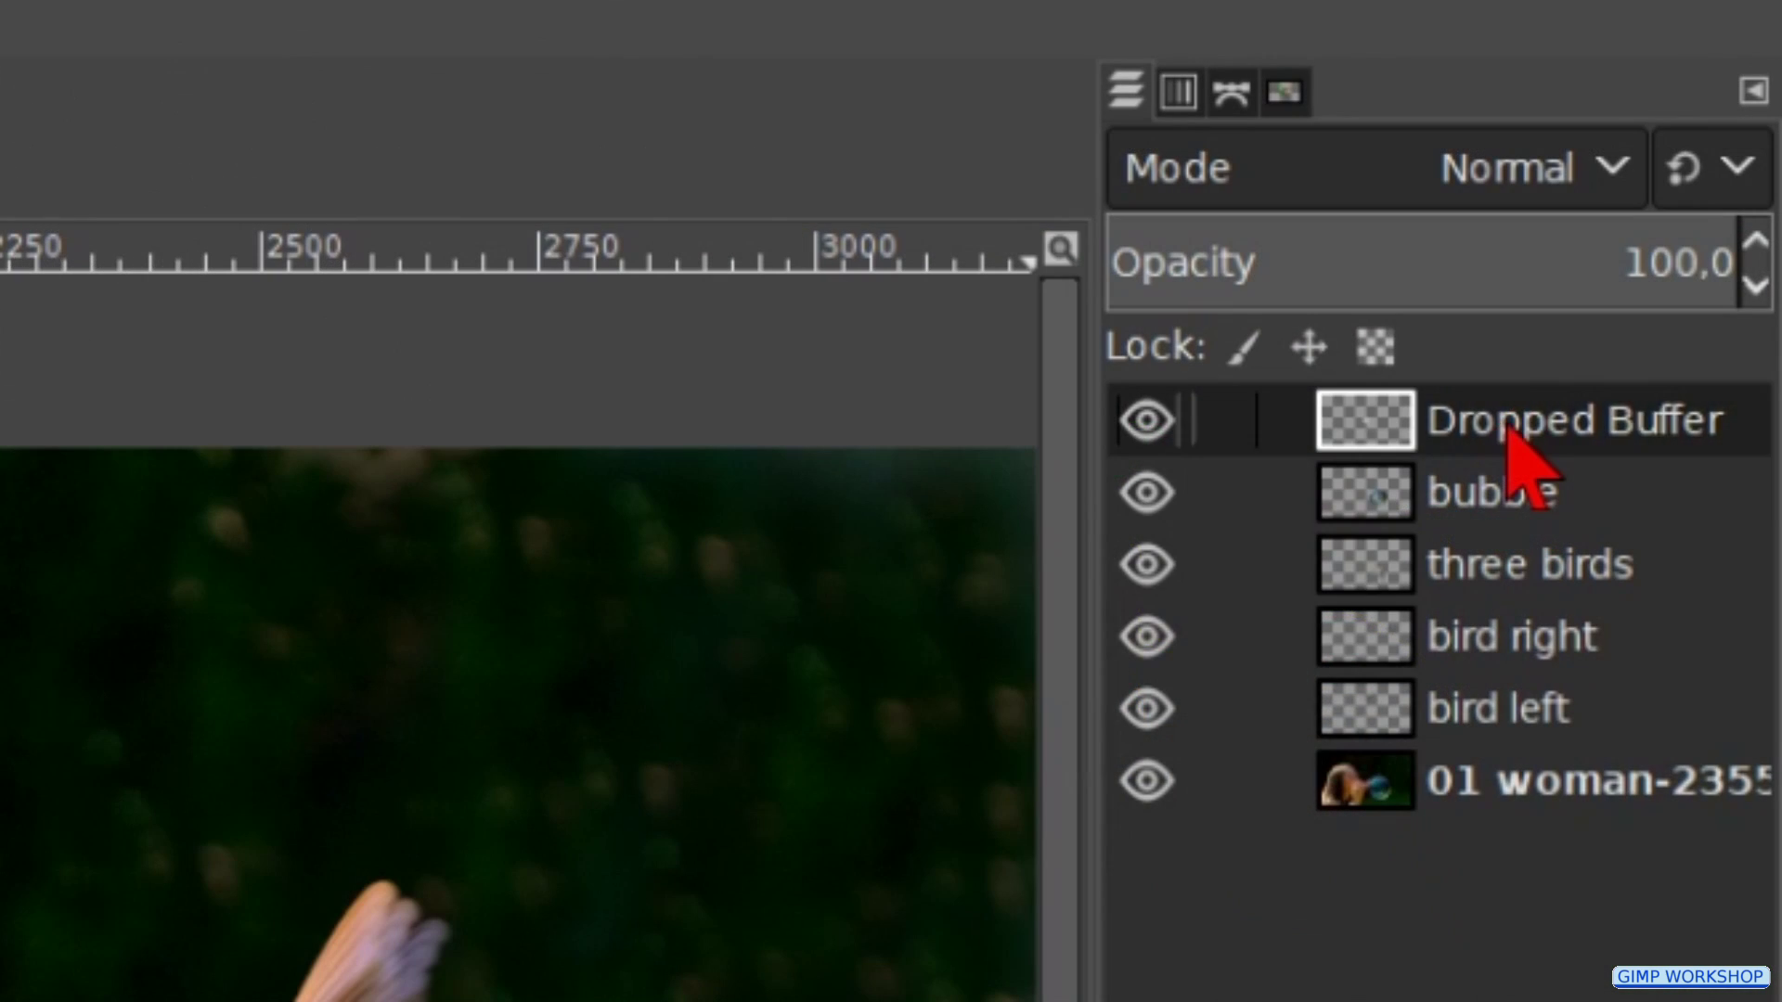
double_click(1518, 433)
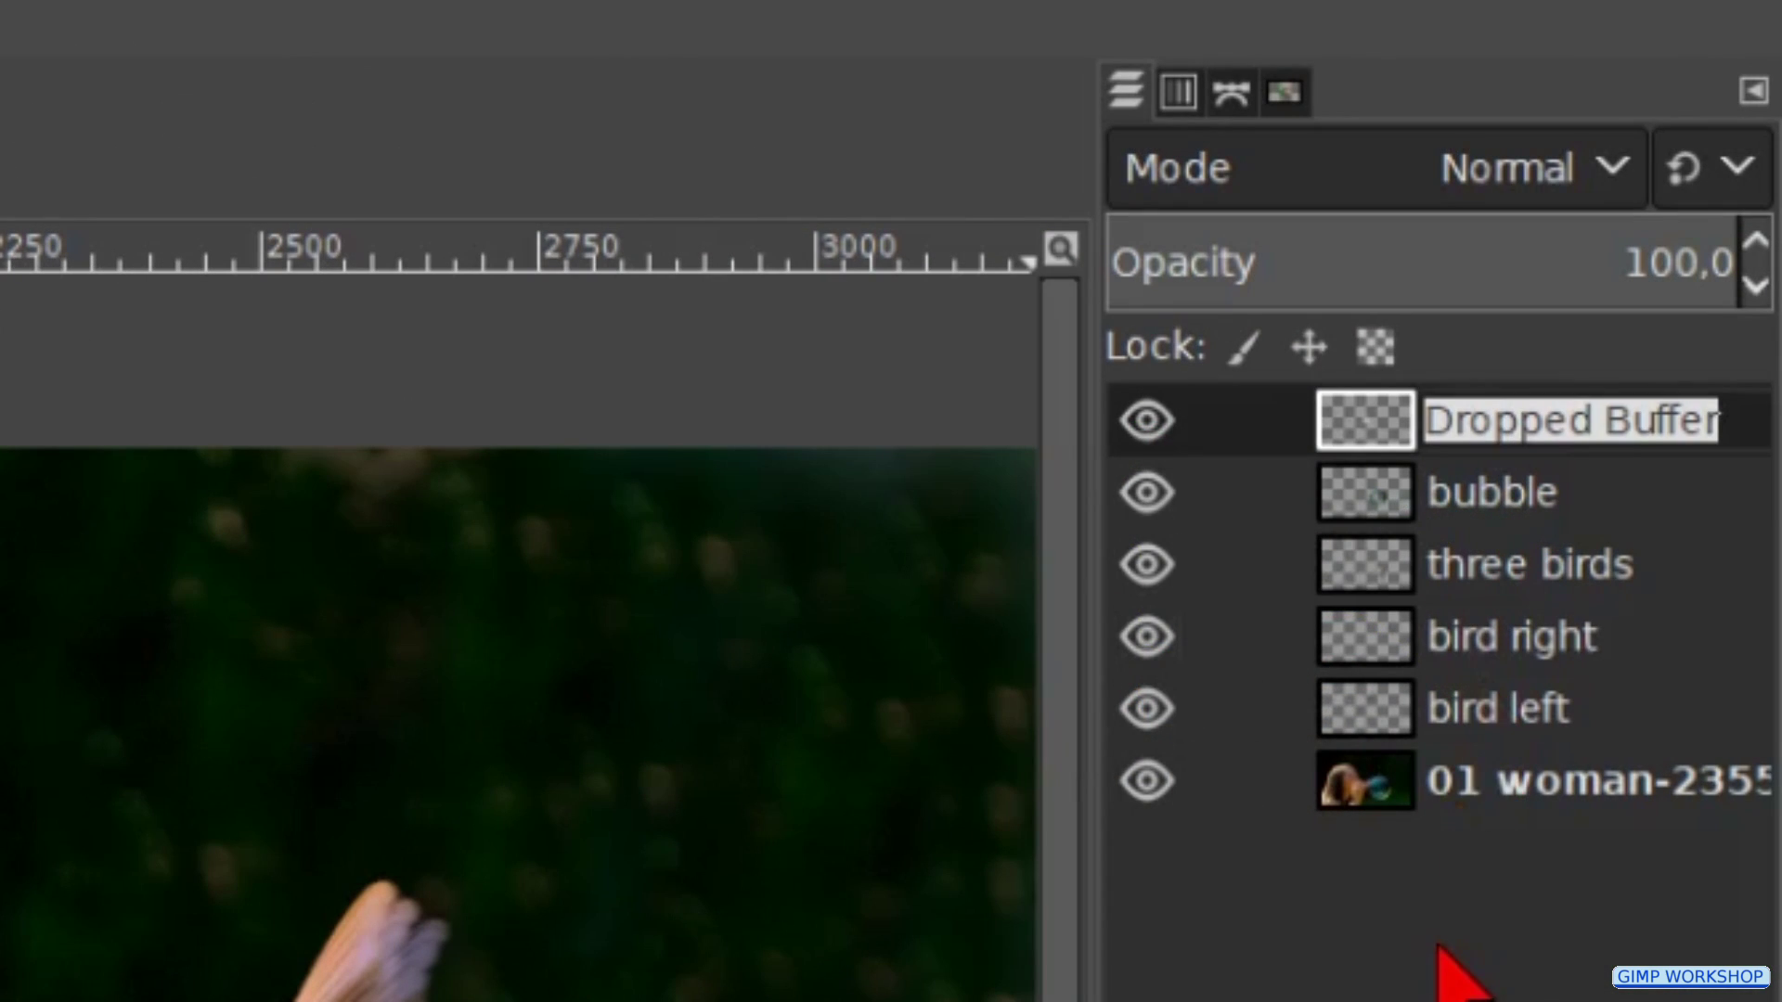
text(star)
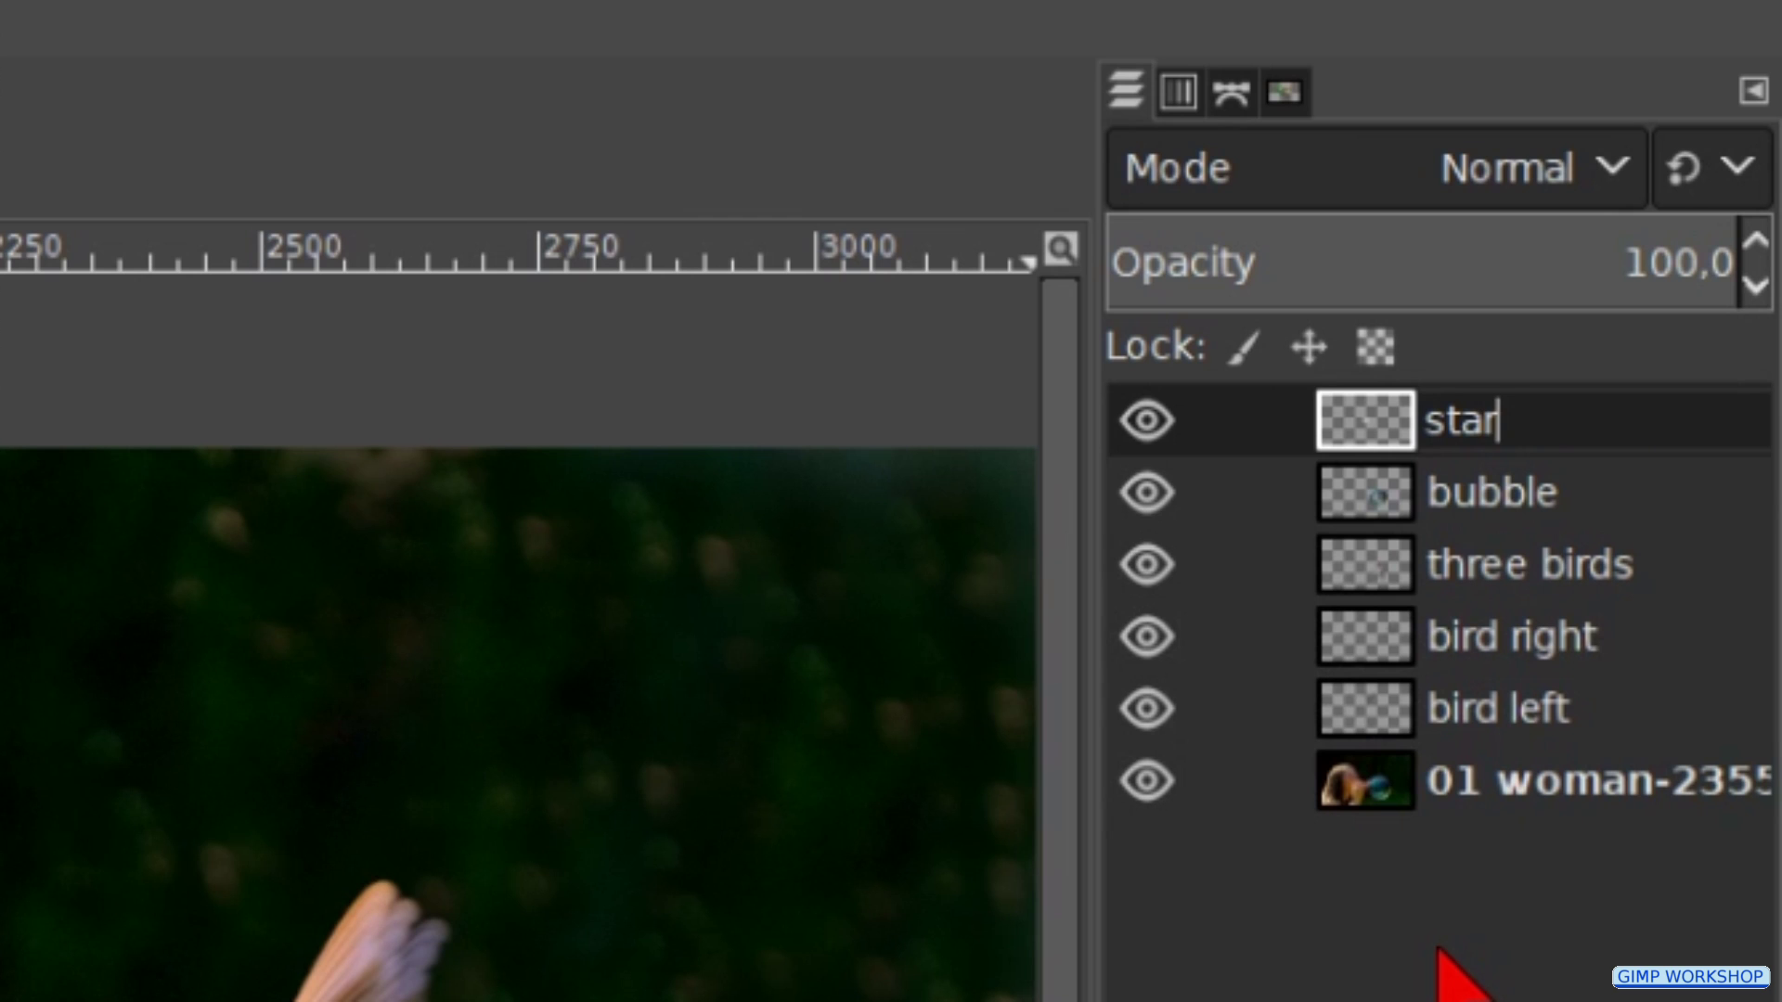
key(Return)
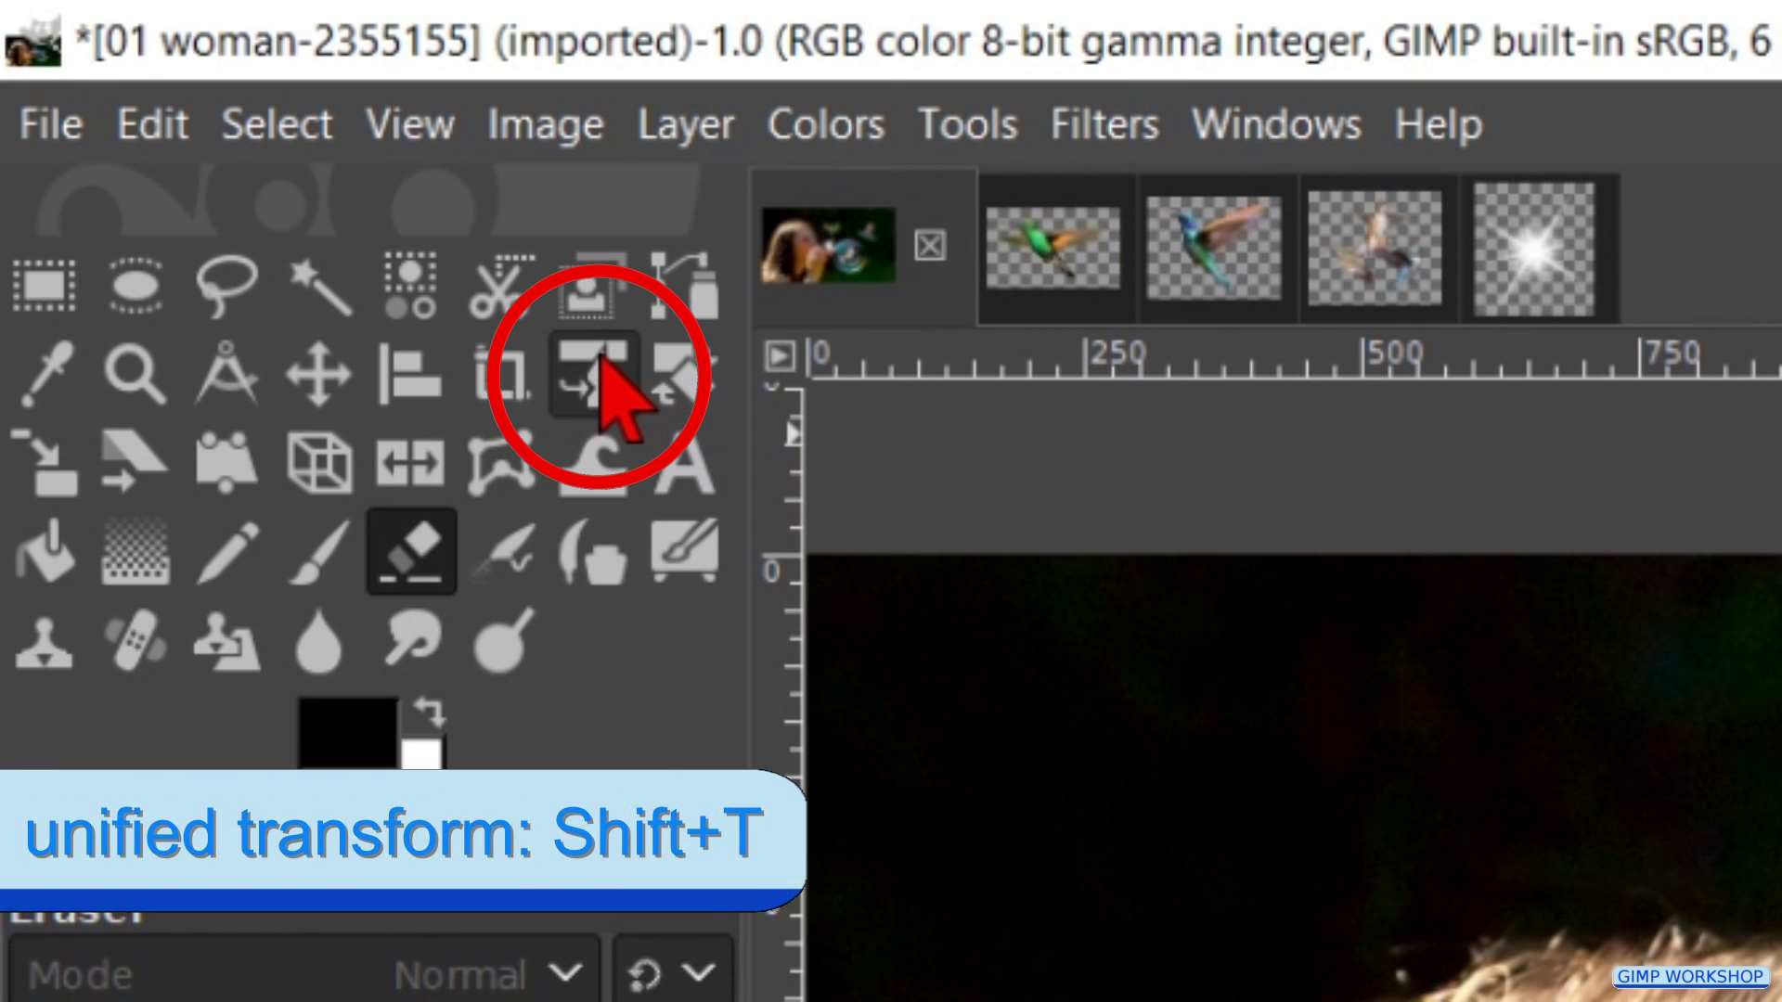
- Use Unified Transform to scale the star layer to about 33% width and 41% height and place it on the highlight at the bubble's lower-right edge
click(604, 367)
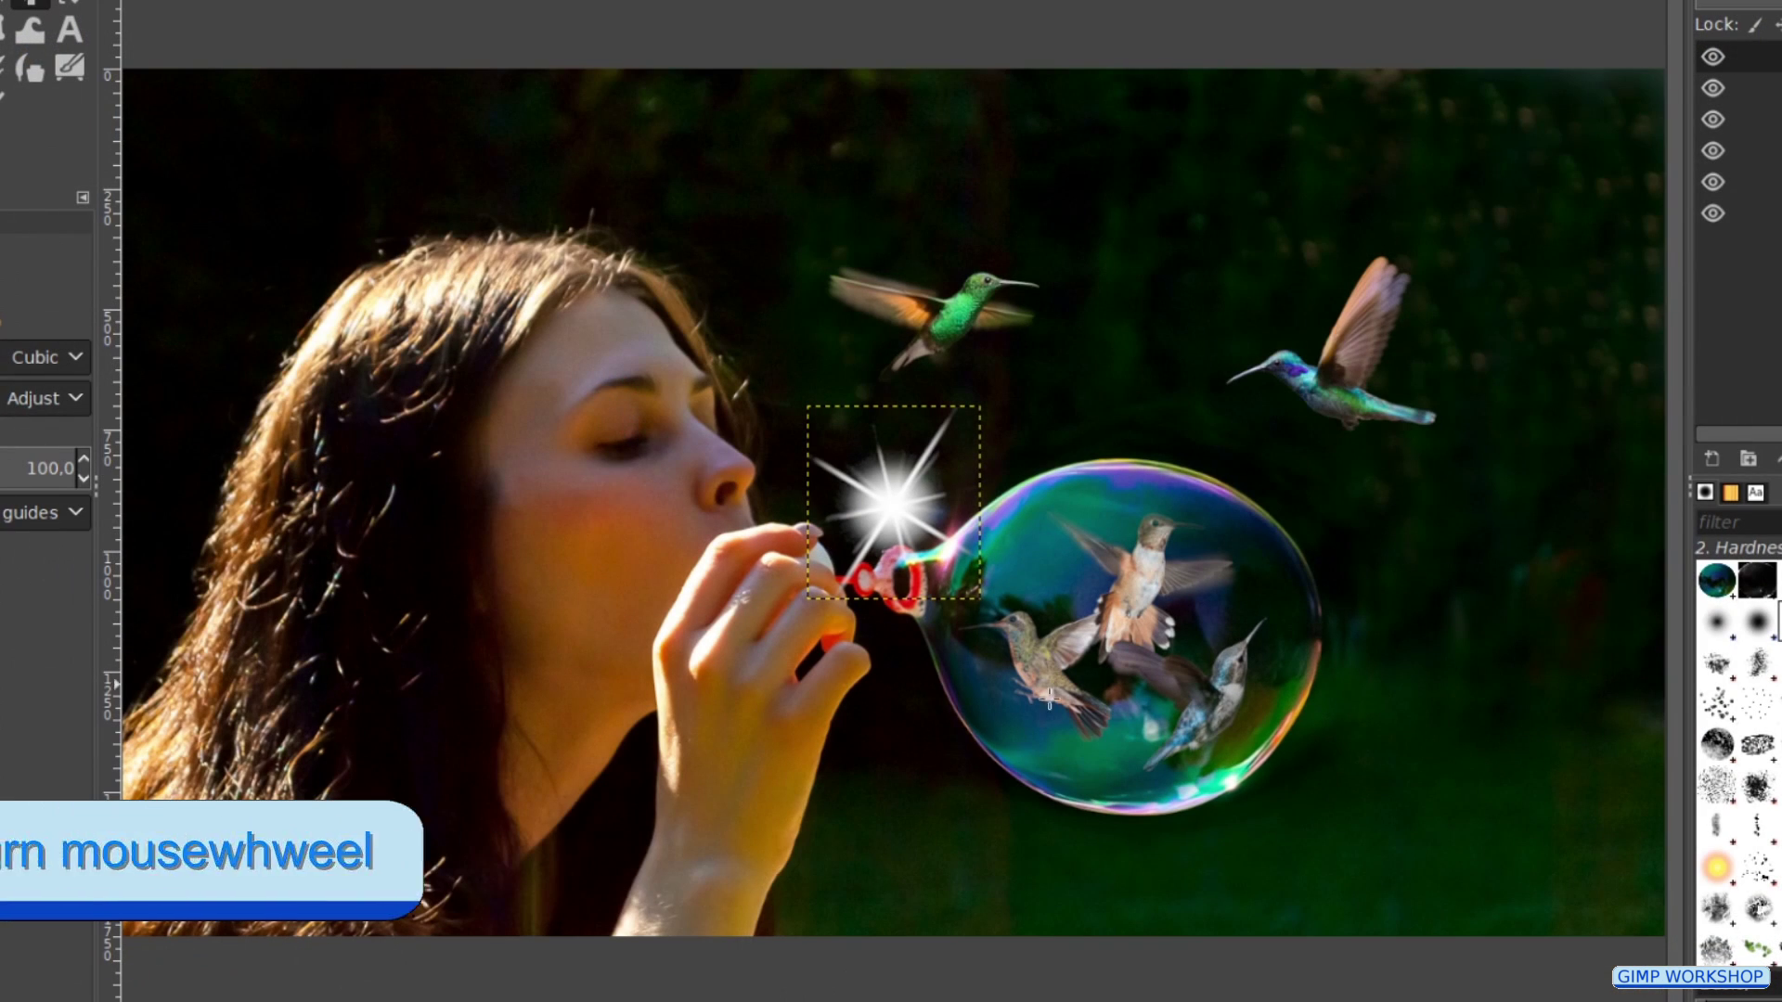
scroll(1284, 799, up, 1)
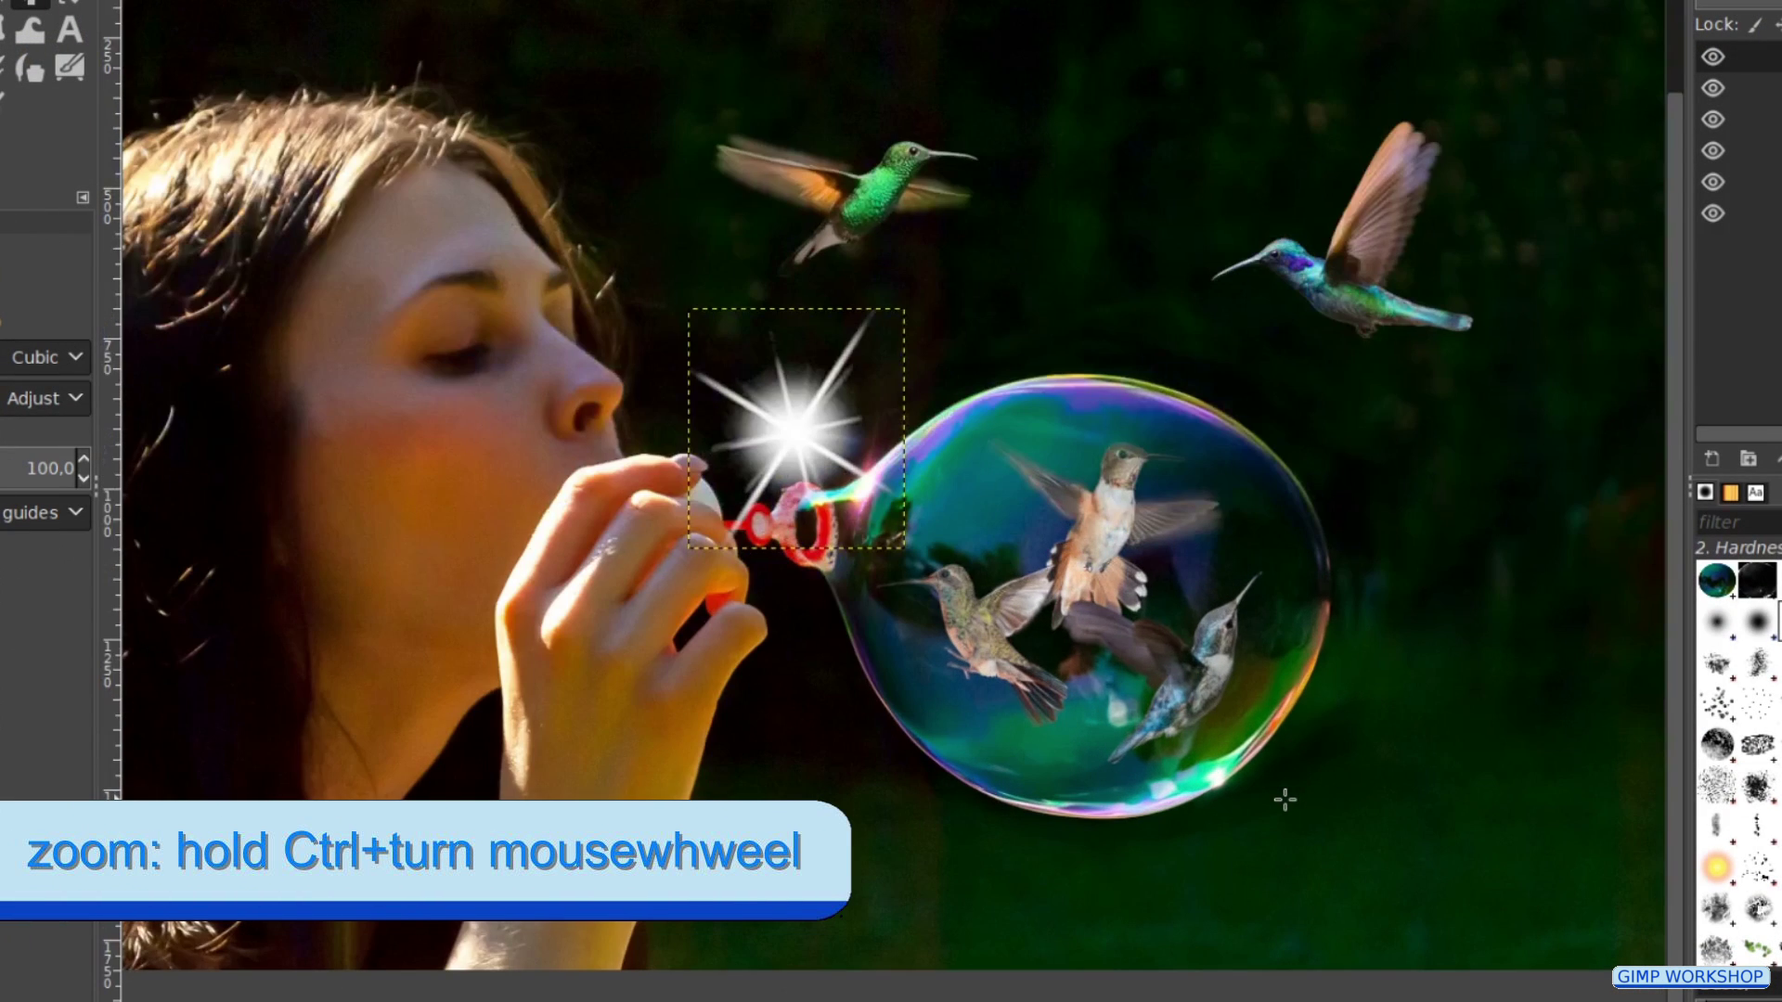
scroll(1285, 799, up, 1)
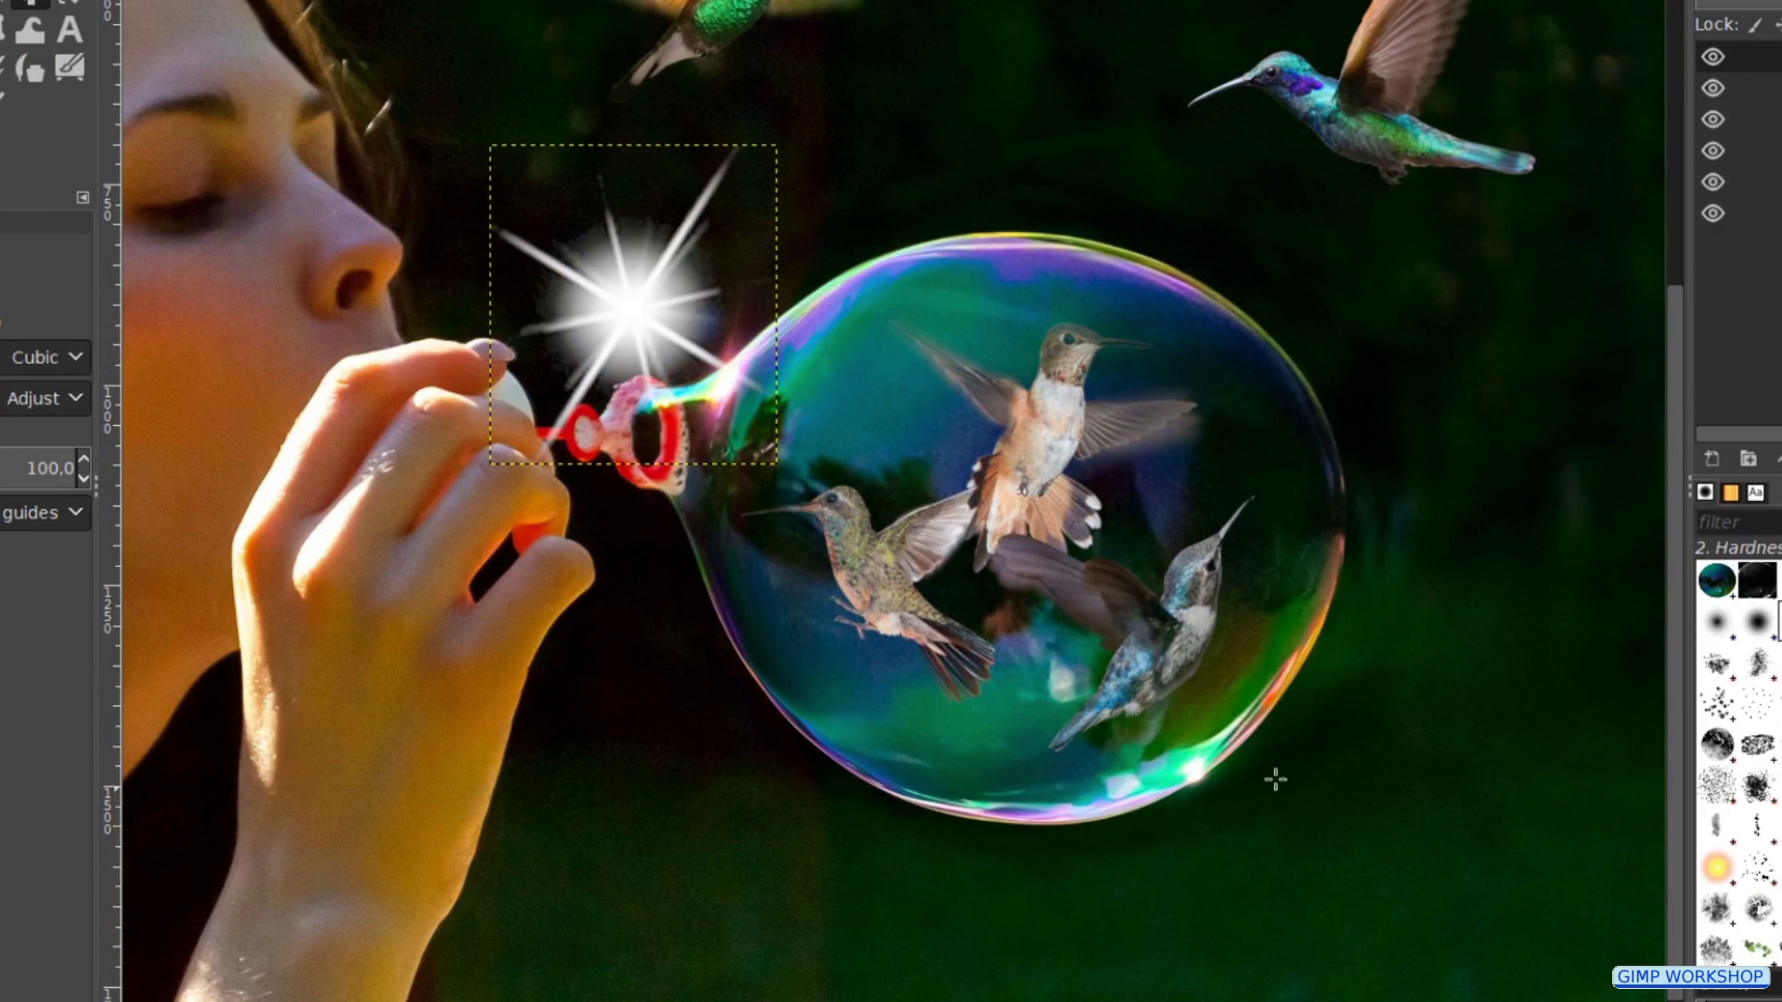
click(765, 244)
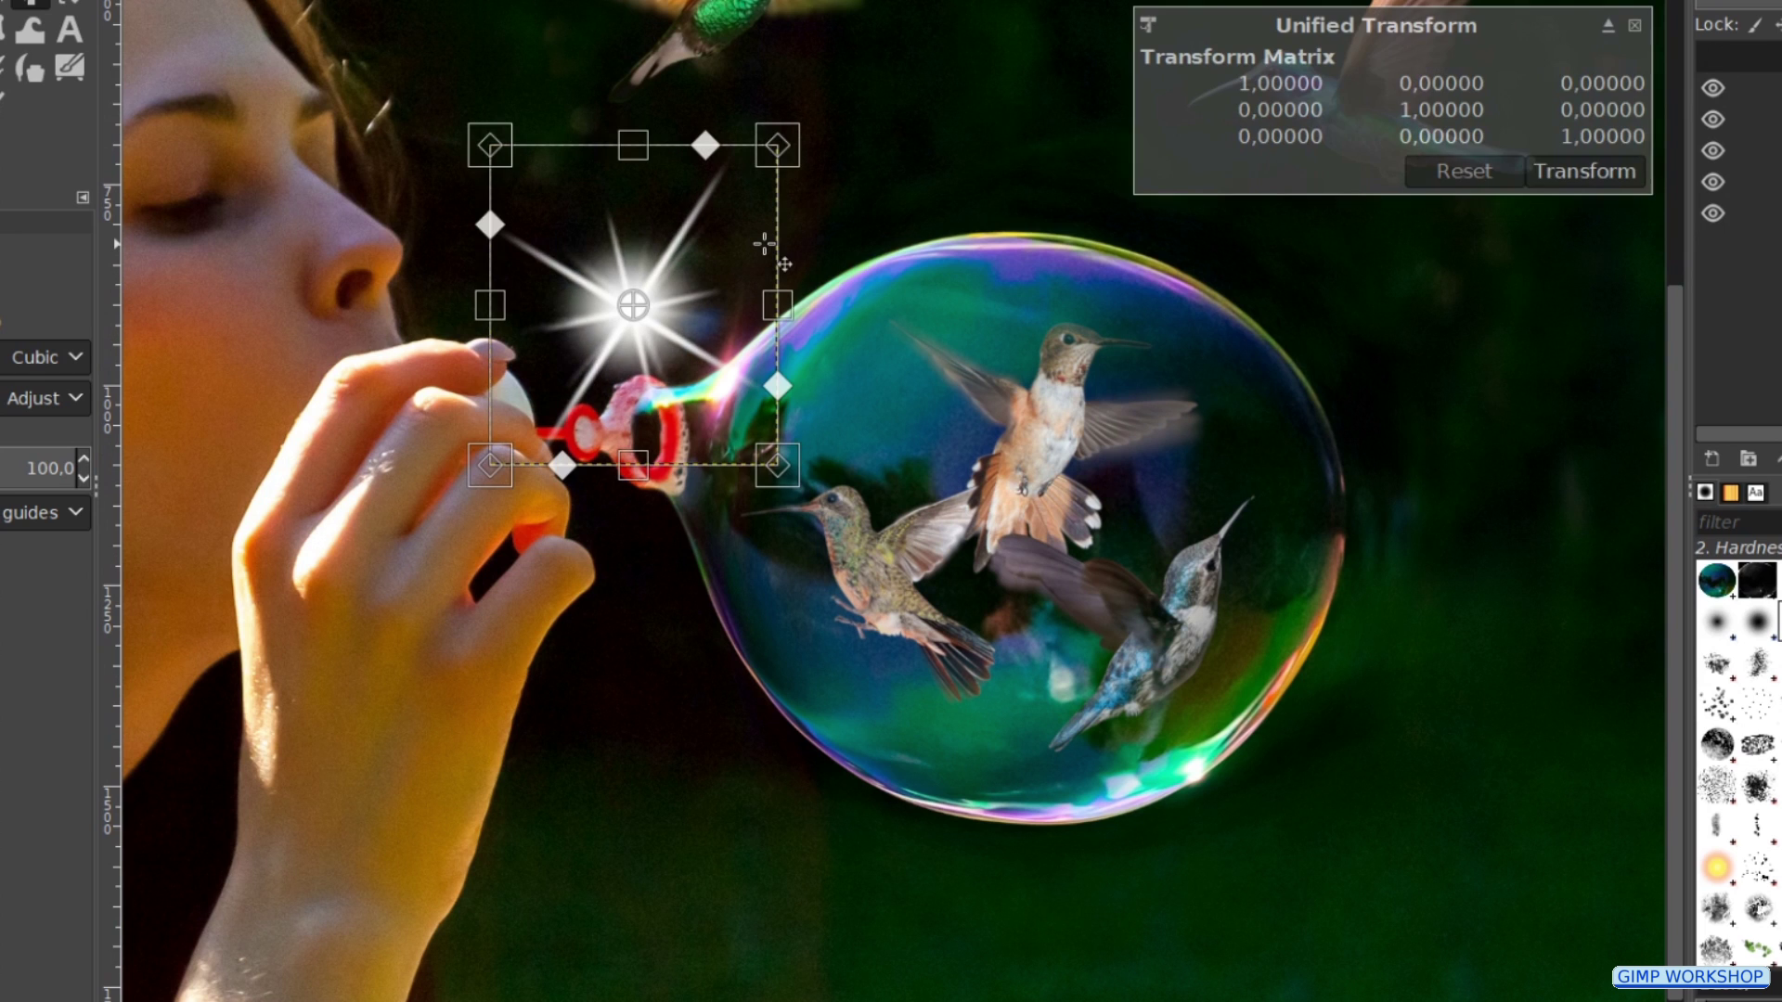
drag(765, 244, 1252, 718)
drag(1327, 785, 1172, 785)
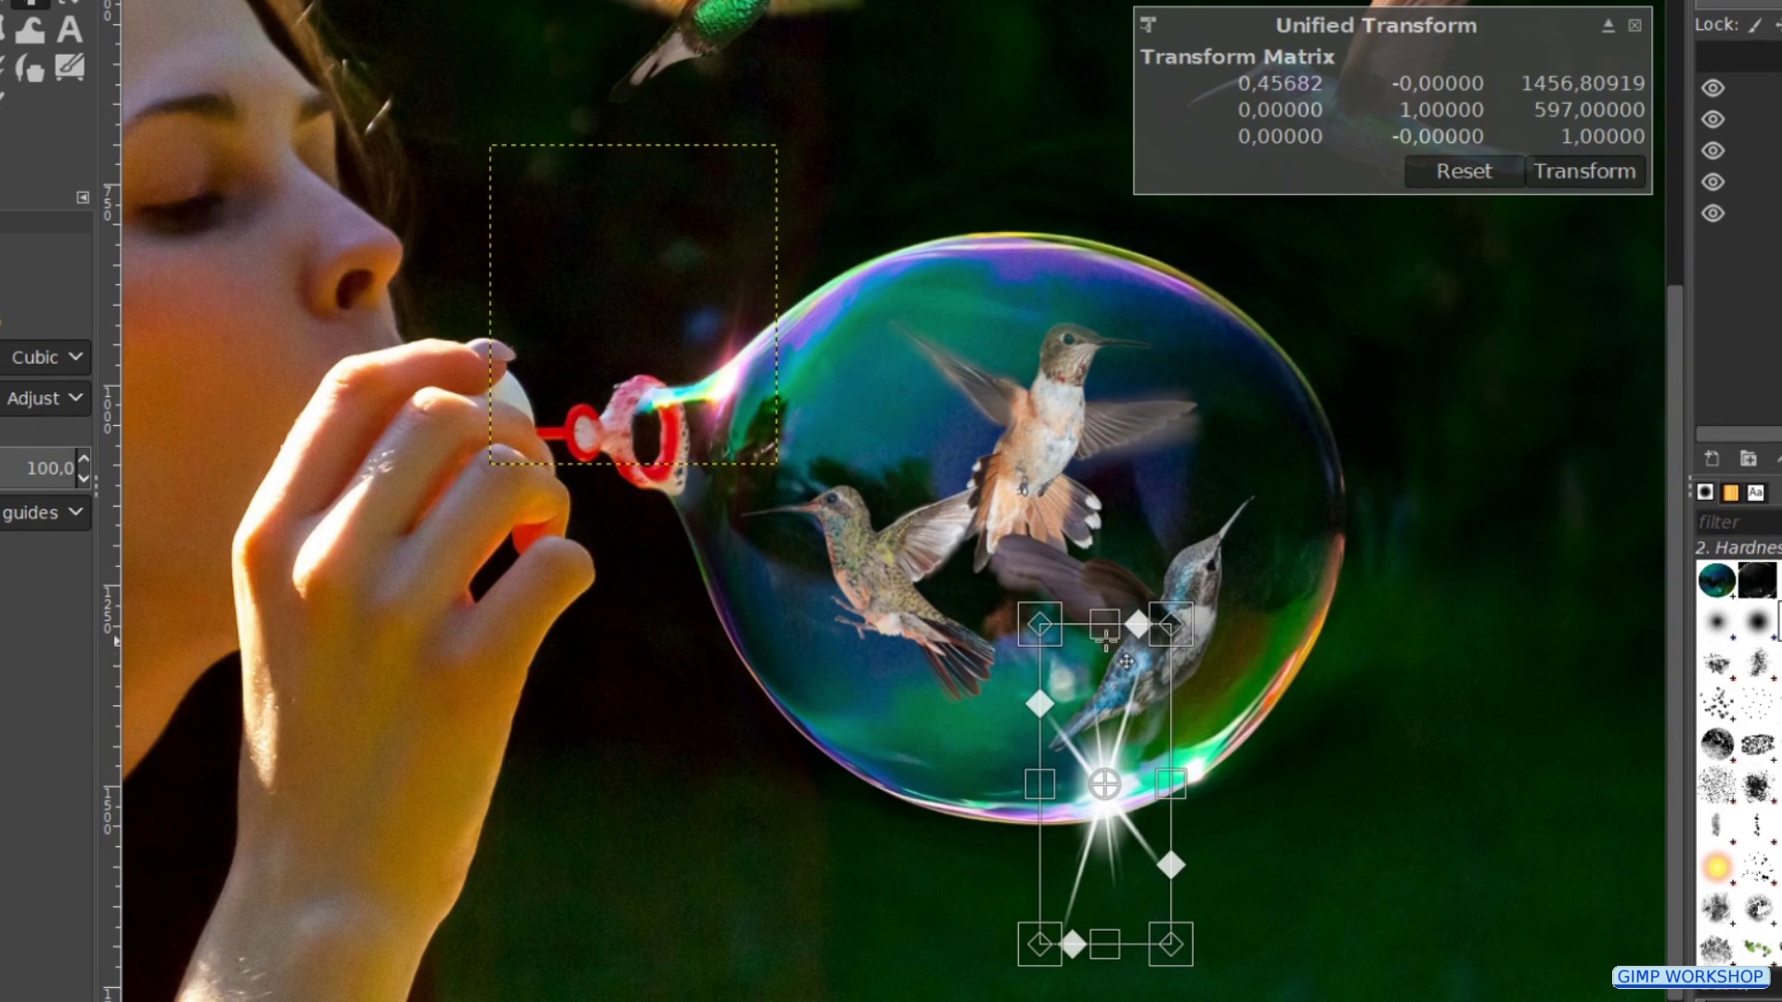
drag(1107, 650, 1234, 778)
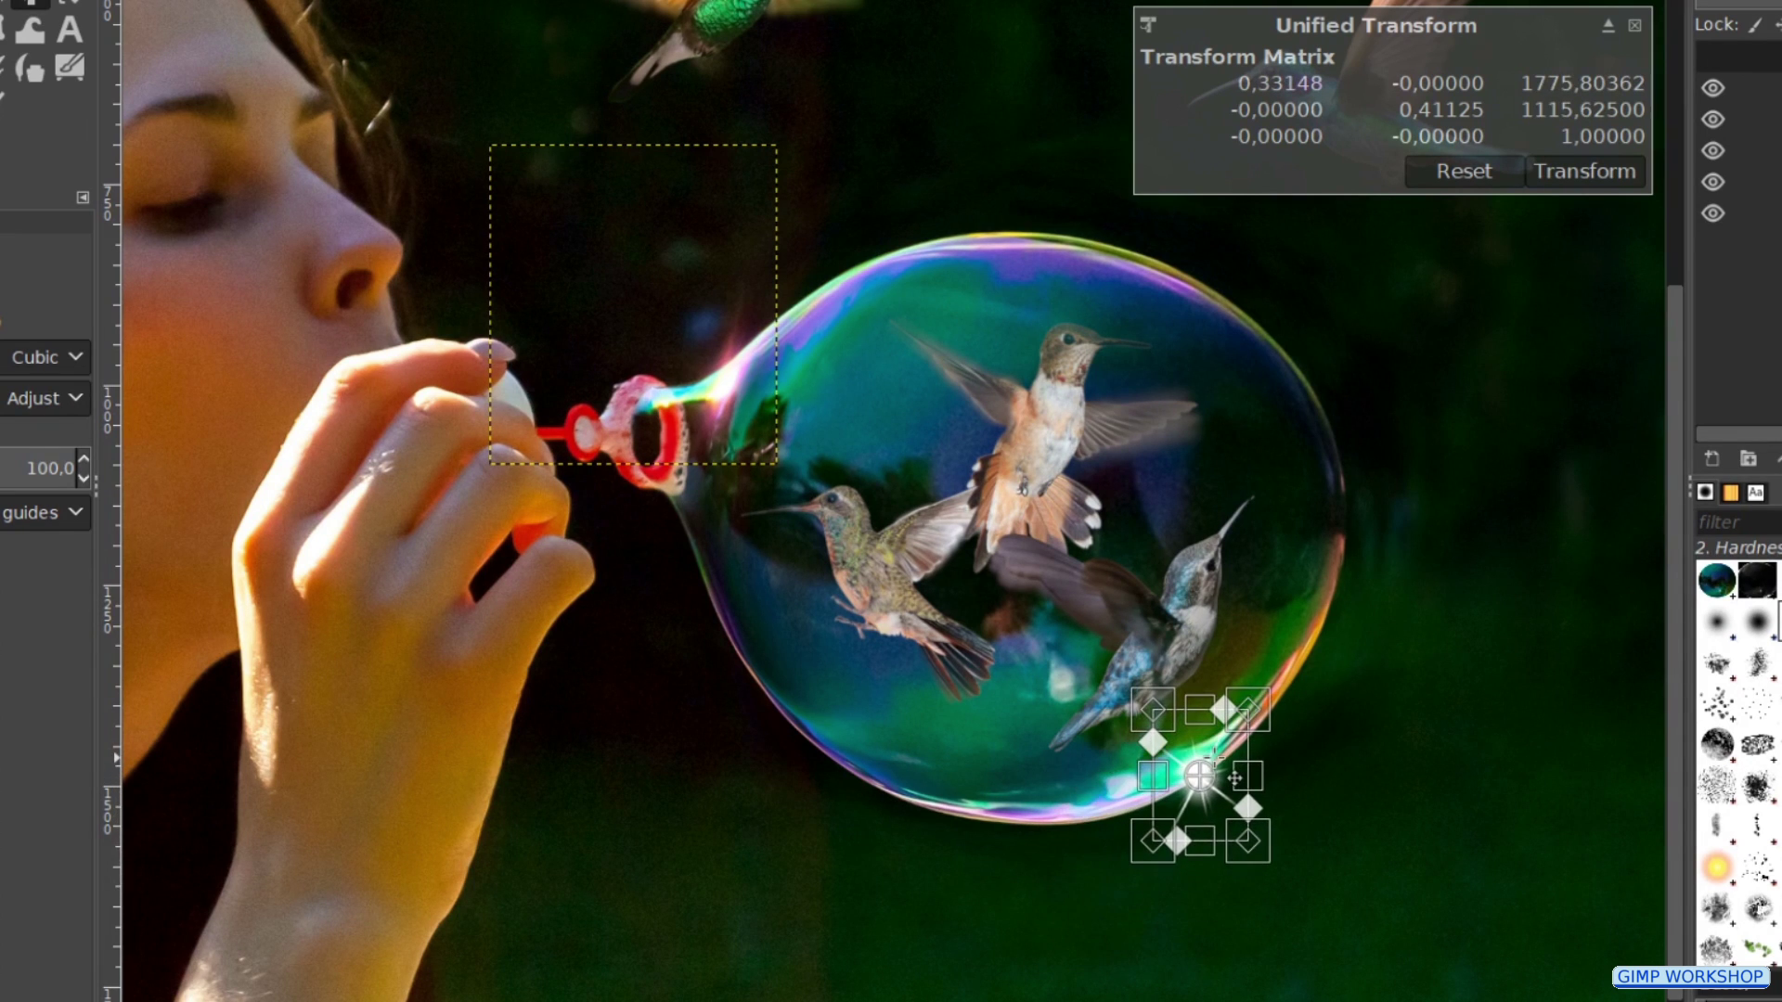
click(1565, 182)
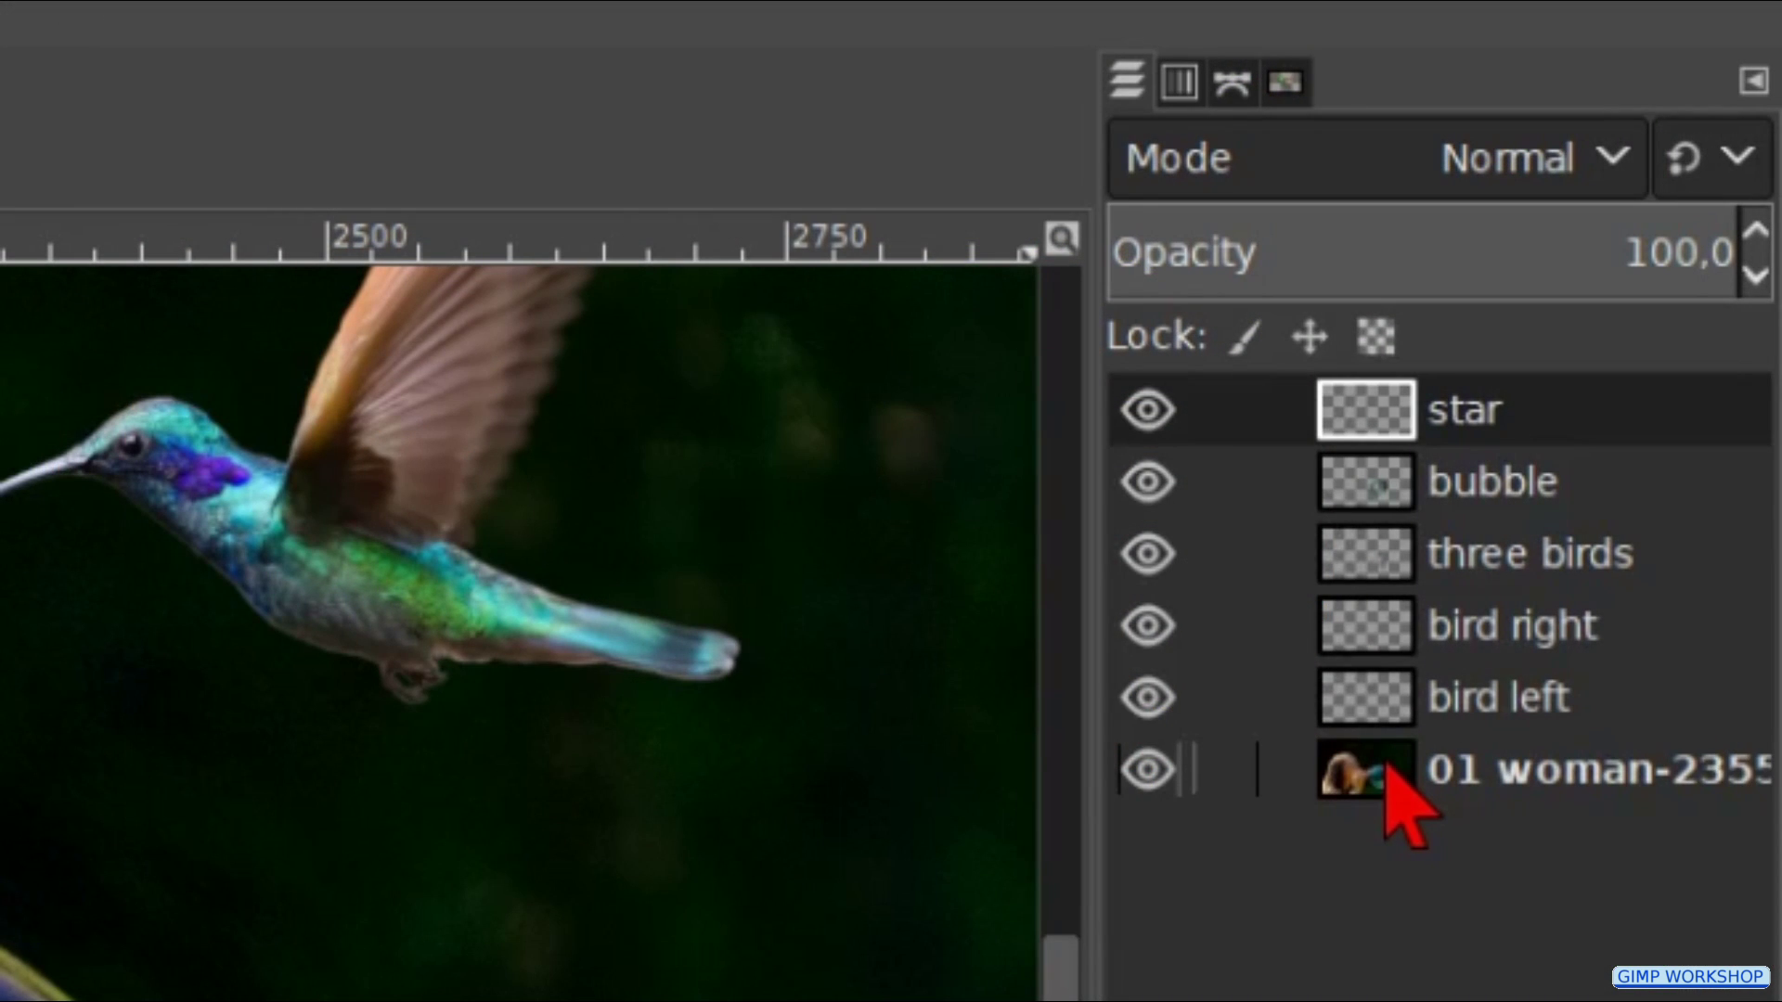
- Make the 01 woman layer the active layer
click(1388, 767)
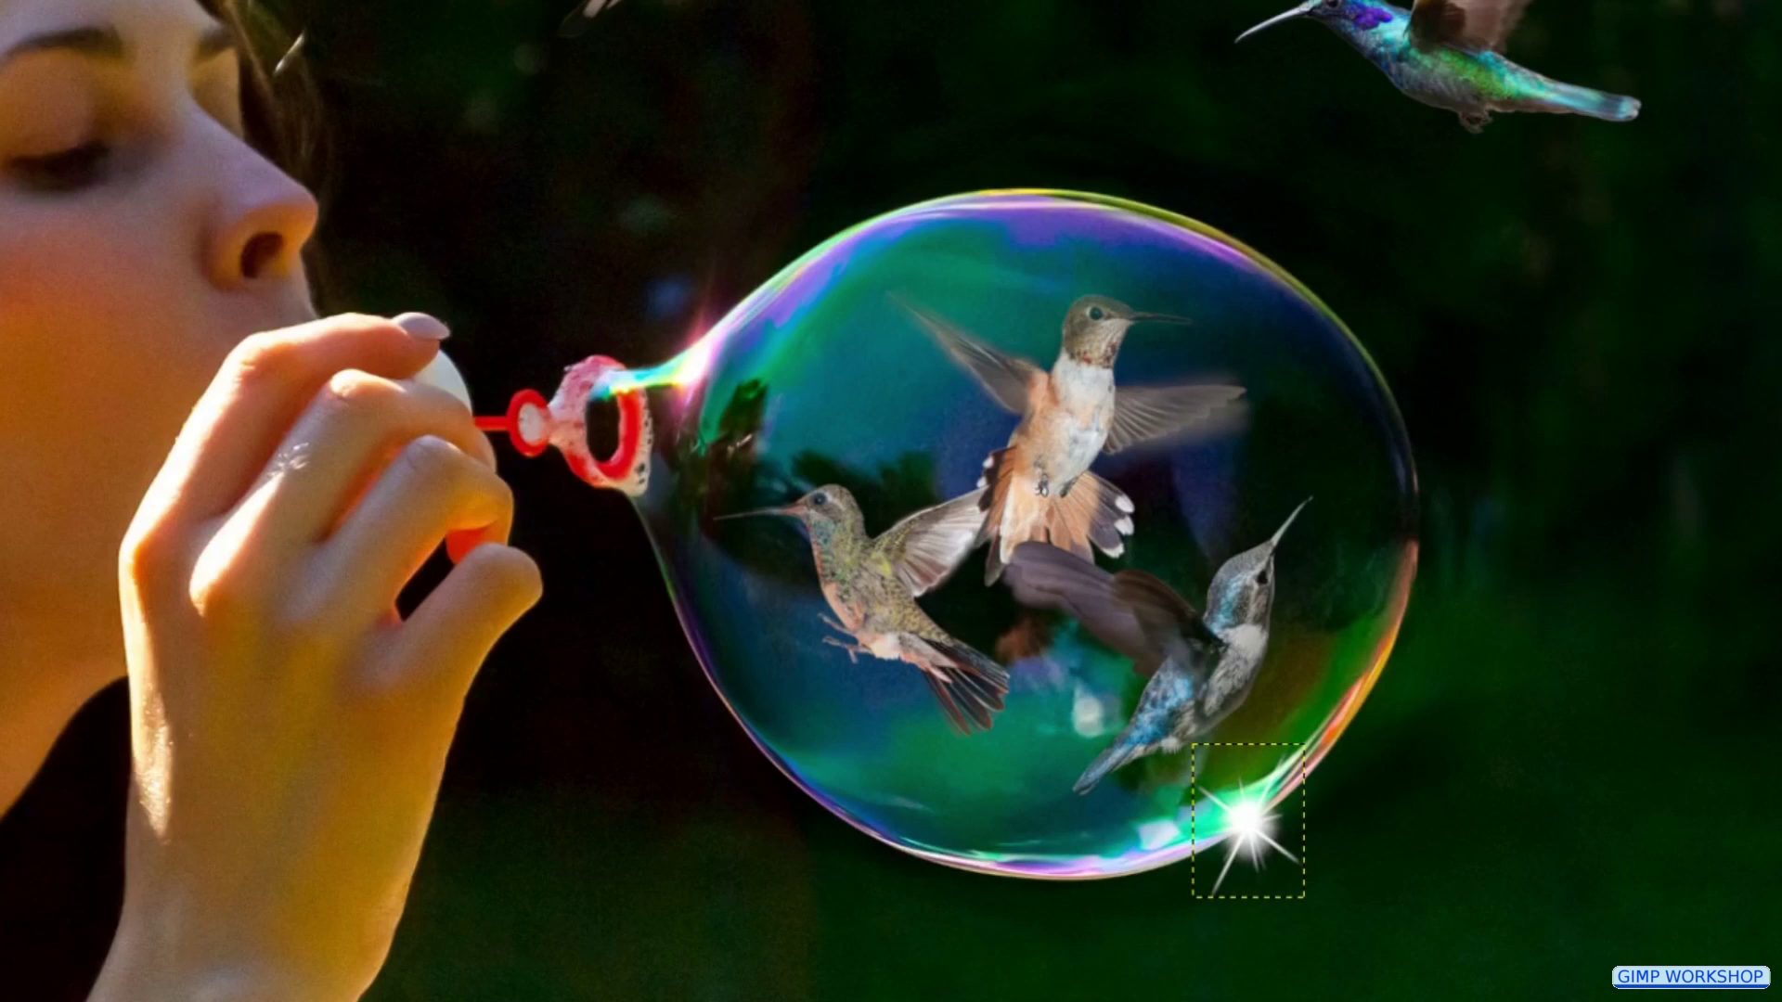